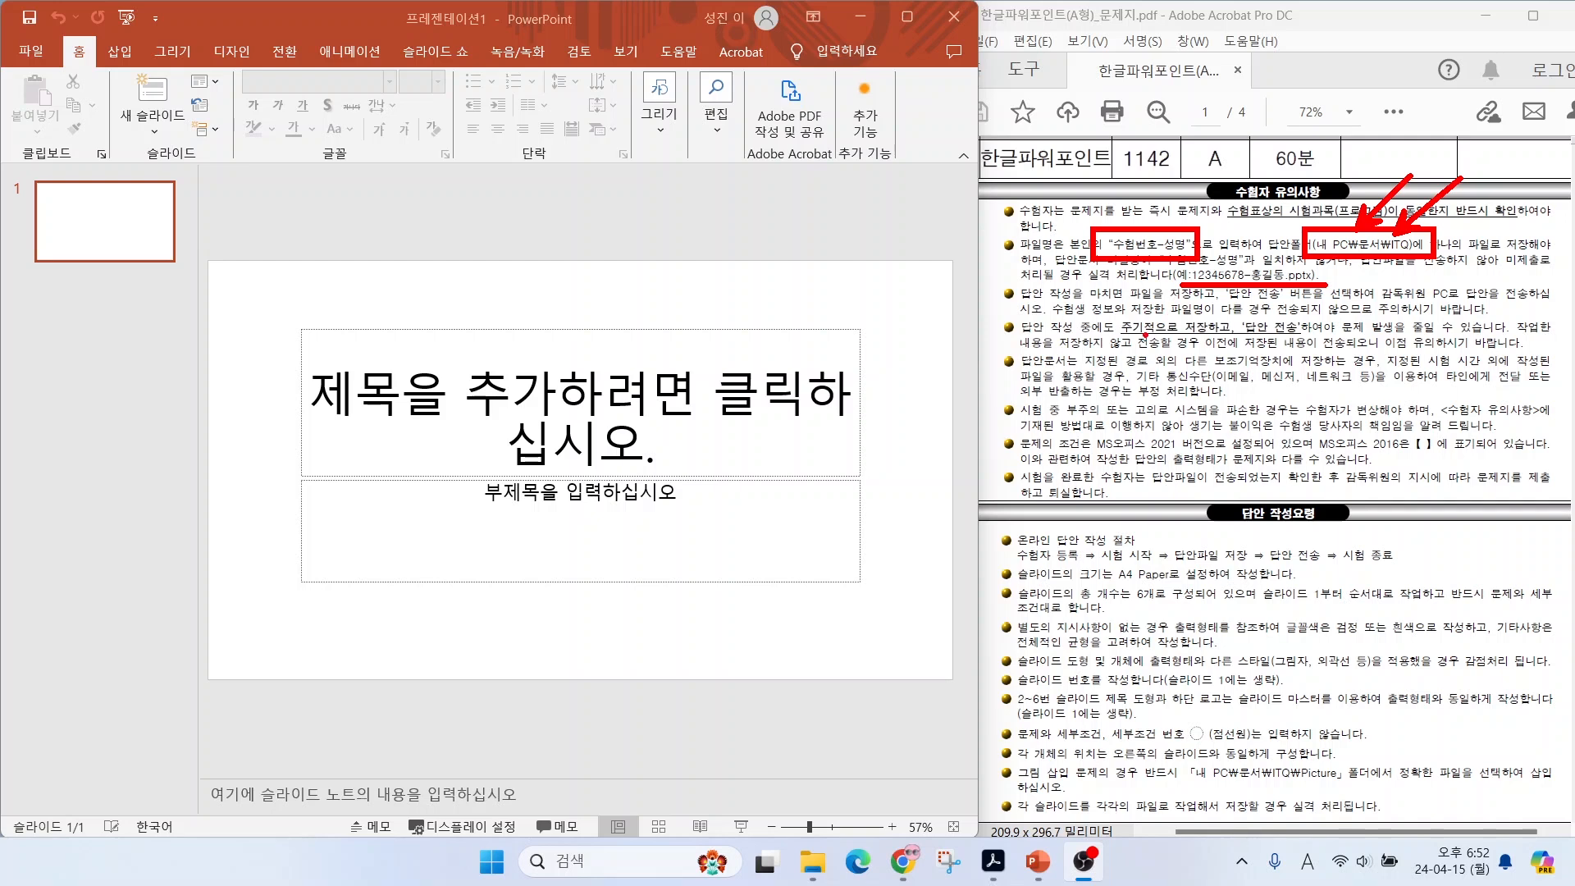
# Review the exam sheet's rules on saving answers, A4 slide size, six slides, slide numbers, slide master use and the picture folder.
pyautogui.moveTo(1118, 337); pyautogui.dragTo(1353, 335)
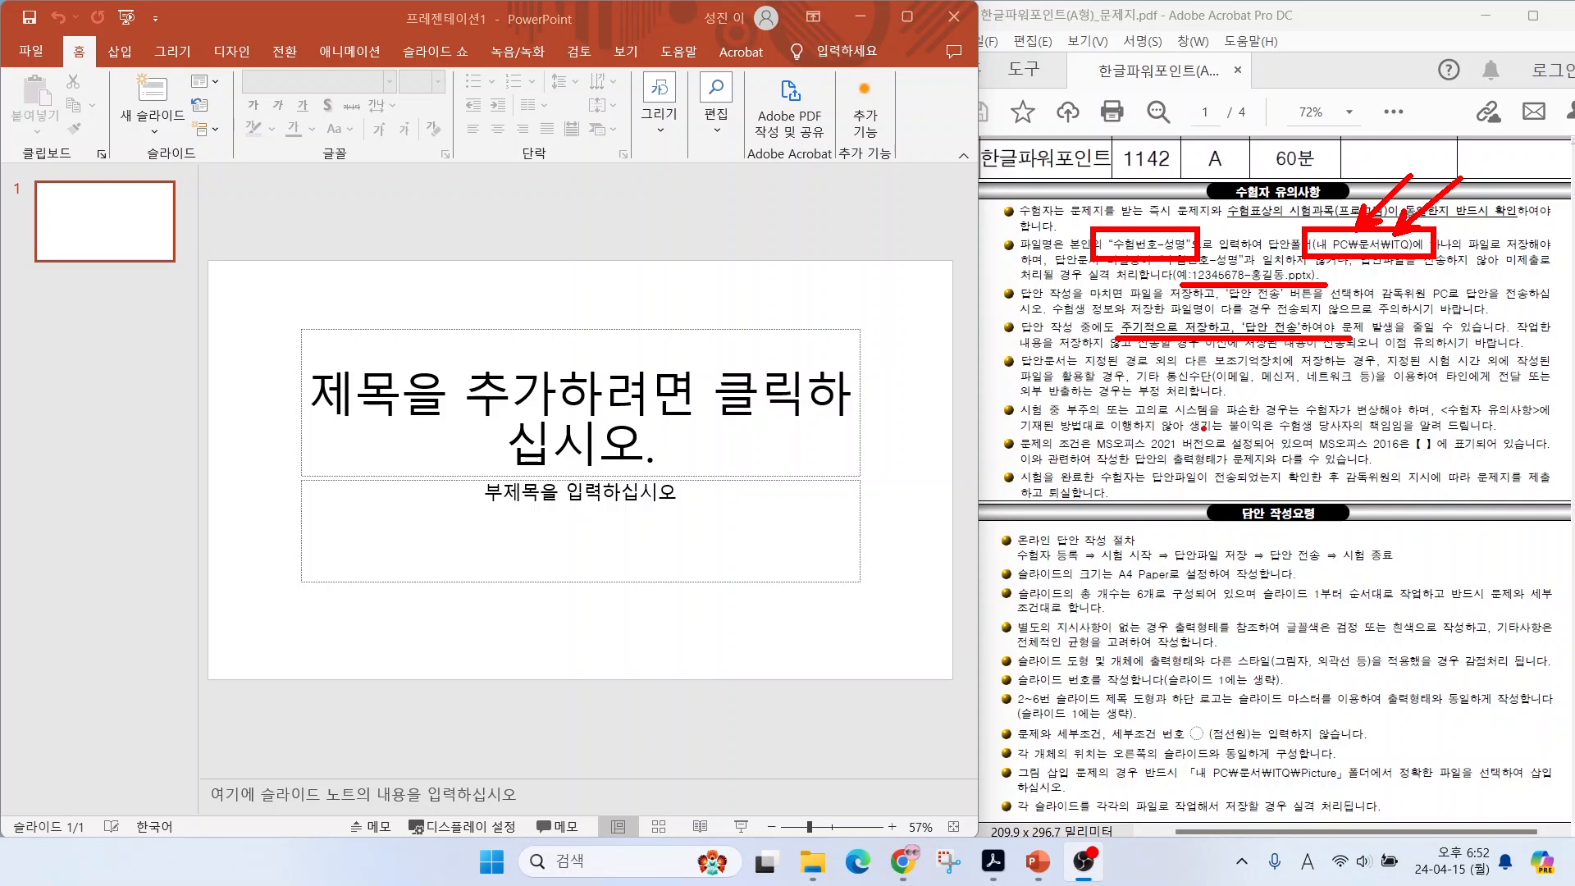
pyautogui.moveTo(1053, 581)
pyautogui.mouseDown()
pyautogui.moveTo(1228, 579)
pyautogui.moveTo(1135, 565)
pyautogui.moveTo(1197, 495)
pyautogui.mouseUp()
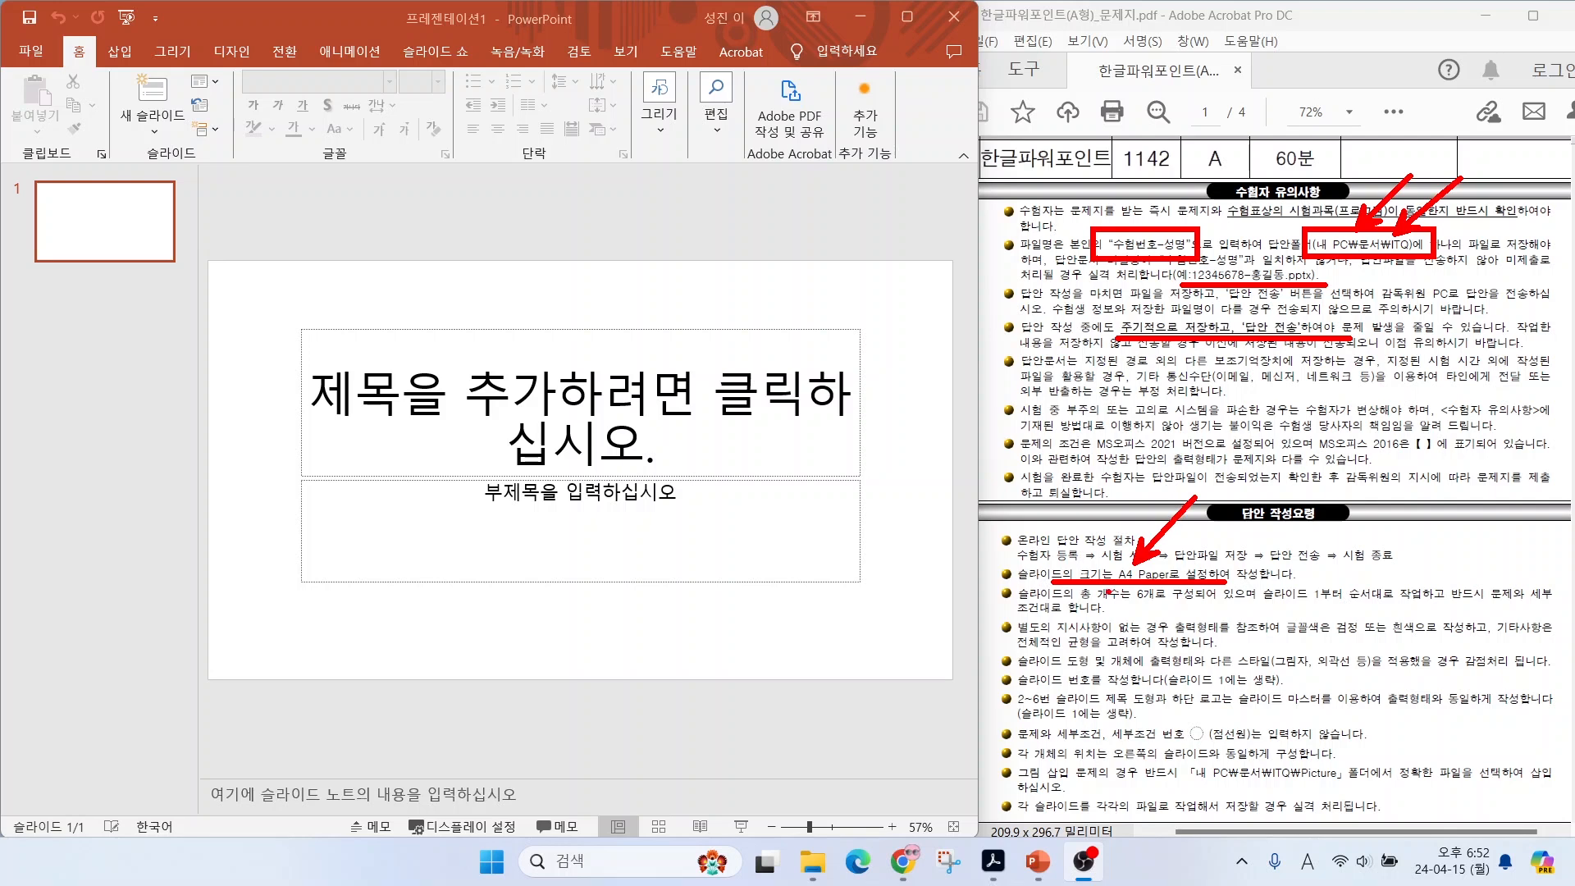
pyautogui.moveTo(1114, 602)
pyautogui.mouseDown()
pyautogui.moveTo(1297, 609)
pyautogui.moveTo(1350, 581)
pyautogui.moveTo(1339, 604)
pyautogui.moveTo(1467, 601)
pyautogui.mouseUp()
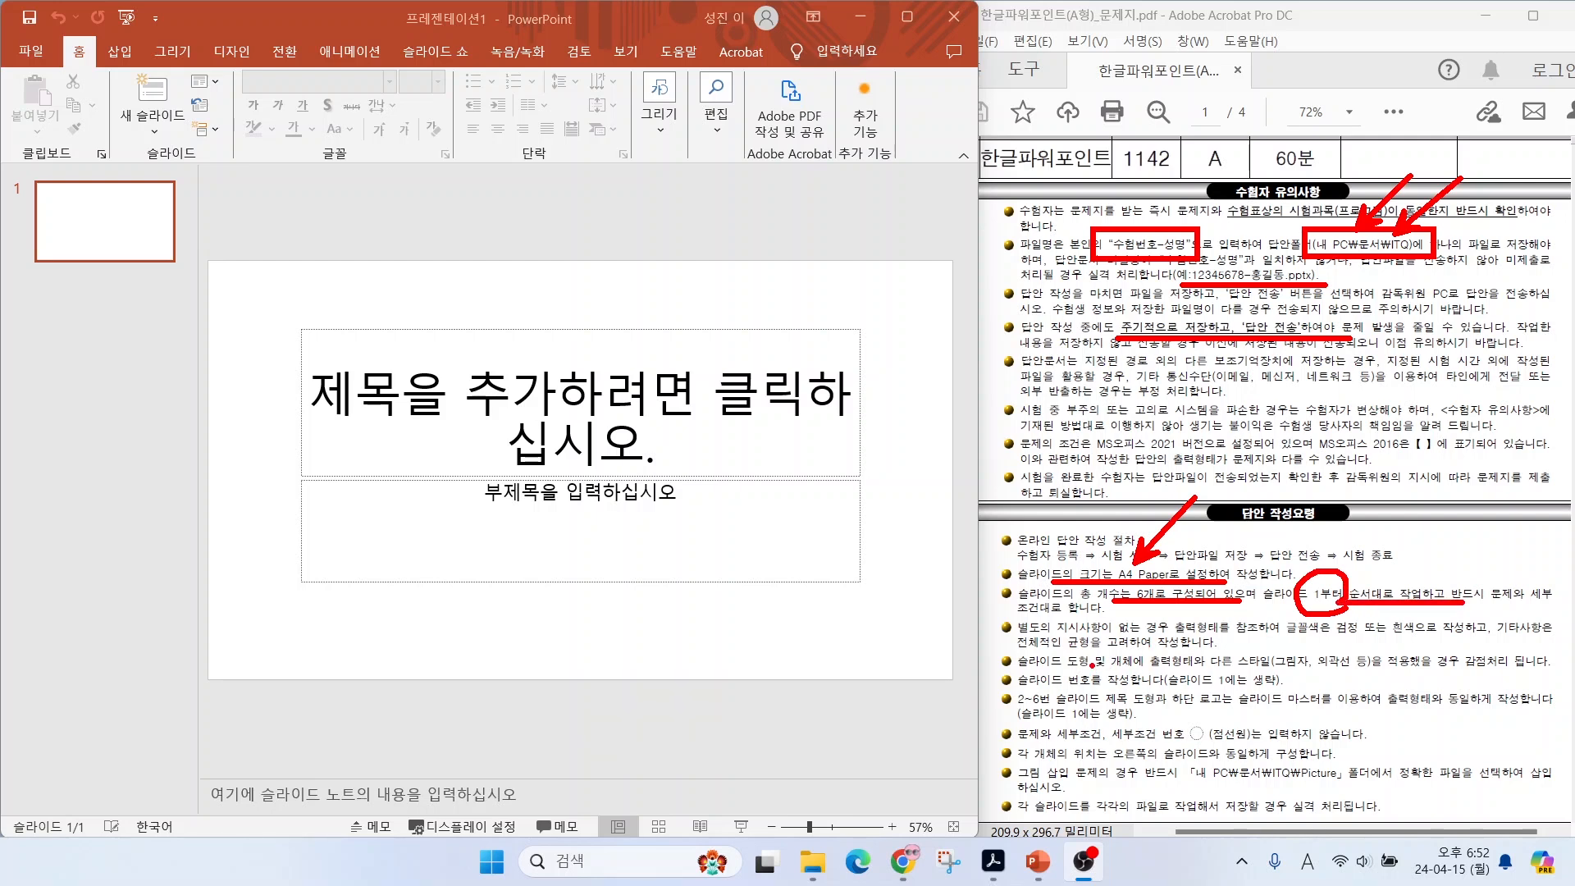
pyautogui.moveTo(1088, 666); pyautogui.dragTo(1201, 667)
pyautogui.moveTo(1284, 653)
pyautogui.mouseDown()
pyautogui.moveTo(1257, 621)
pyautogui.moveTo(1313, 632)
pyautogui.moveTo(1304, 621)
pyautogui.mouseUp()
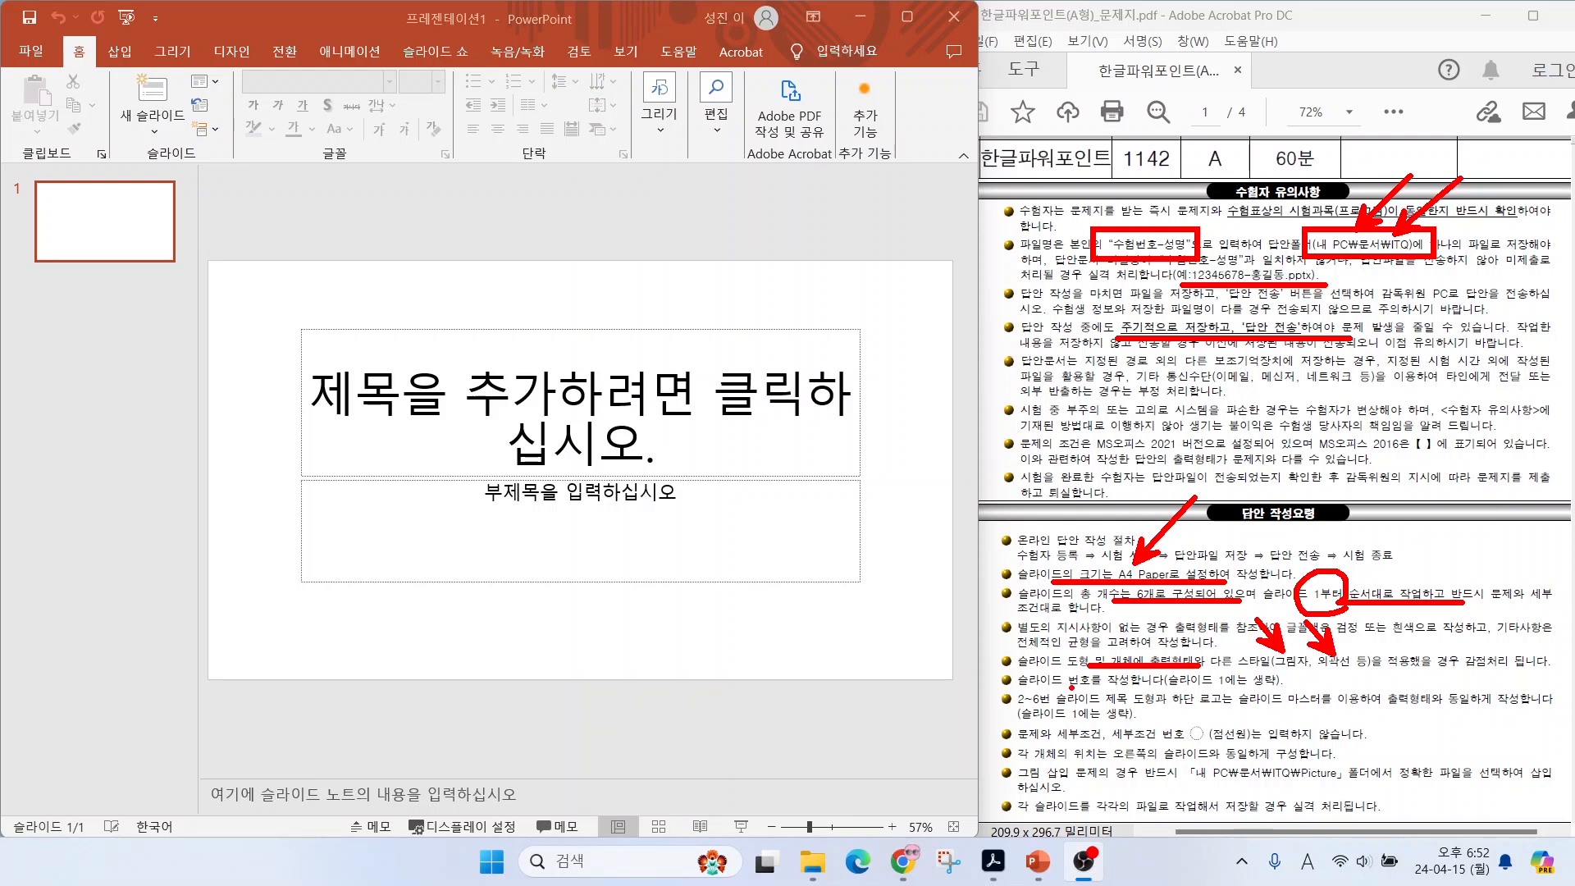
pyautogui.moveTo(1071, 688); pyautogui.dragTo(1169, 688)
pyautogui.moveTo(1058, 707)
pyautogui.mouseDown()
pyautogui.moveTo(1014, 706)
pyautogui.moveTo(1043, 674)
pyautogui.moveTo(1059, 702)
pyautogui.mouseUp()
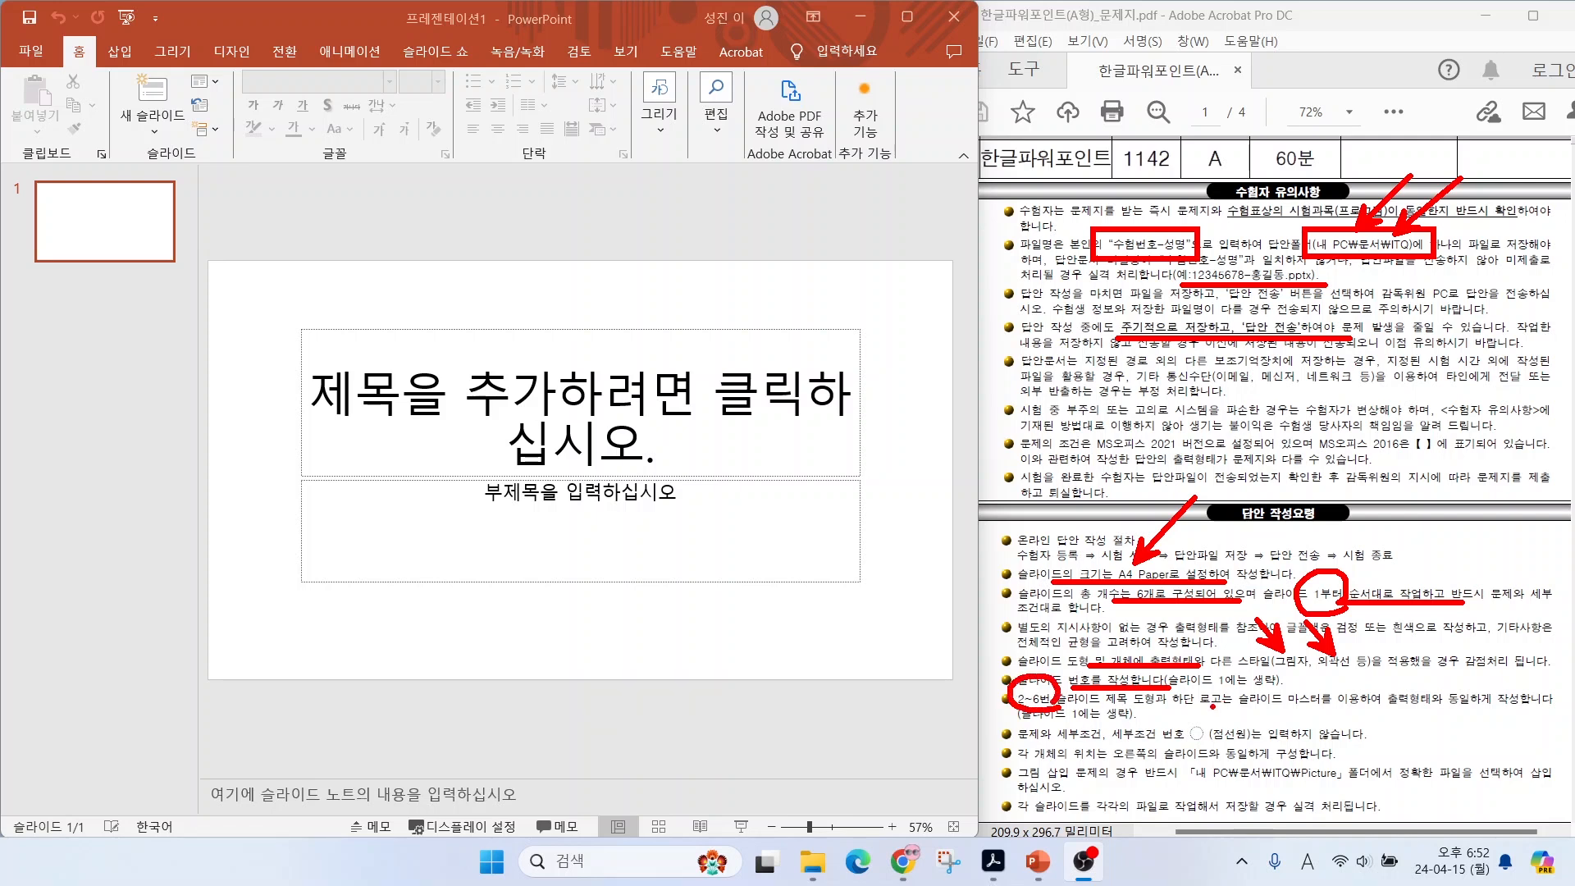
pyautogui.moveTo(1229, 709); pyautogui.dragTo(1336, 709)
pyautogui.moveTo(1248, 778); pyautogui.dragTo(1376, 780)
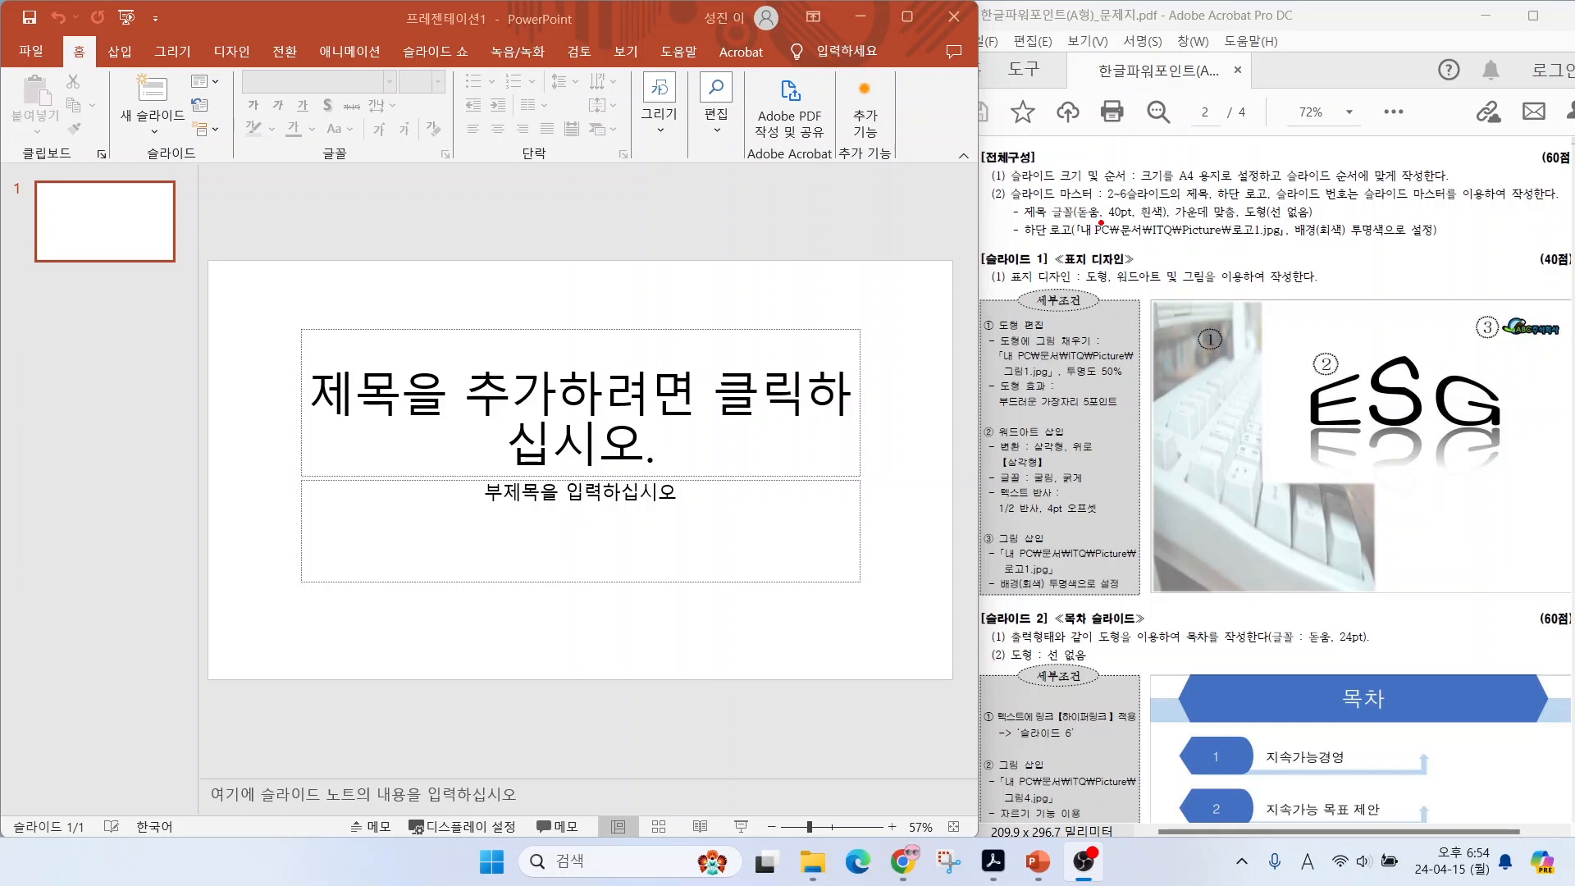
pyautogui.moveTo(1022, 185); pyautogui.dragTo(1131, 184)
pyautogui.press('Escape')
# Set the slide size to A4 paper (210x297mm) and scale the content with the Maximize option.
pyautogui.click(228, 52)
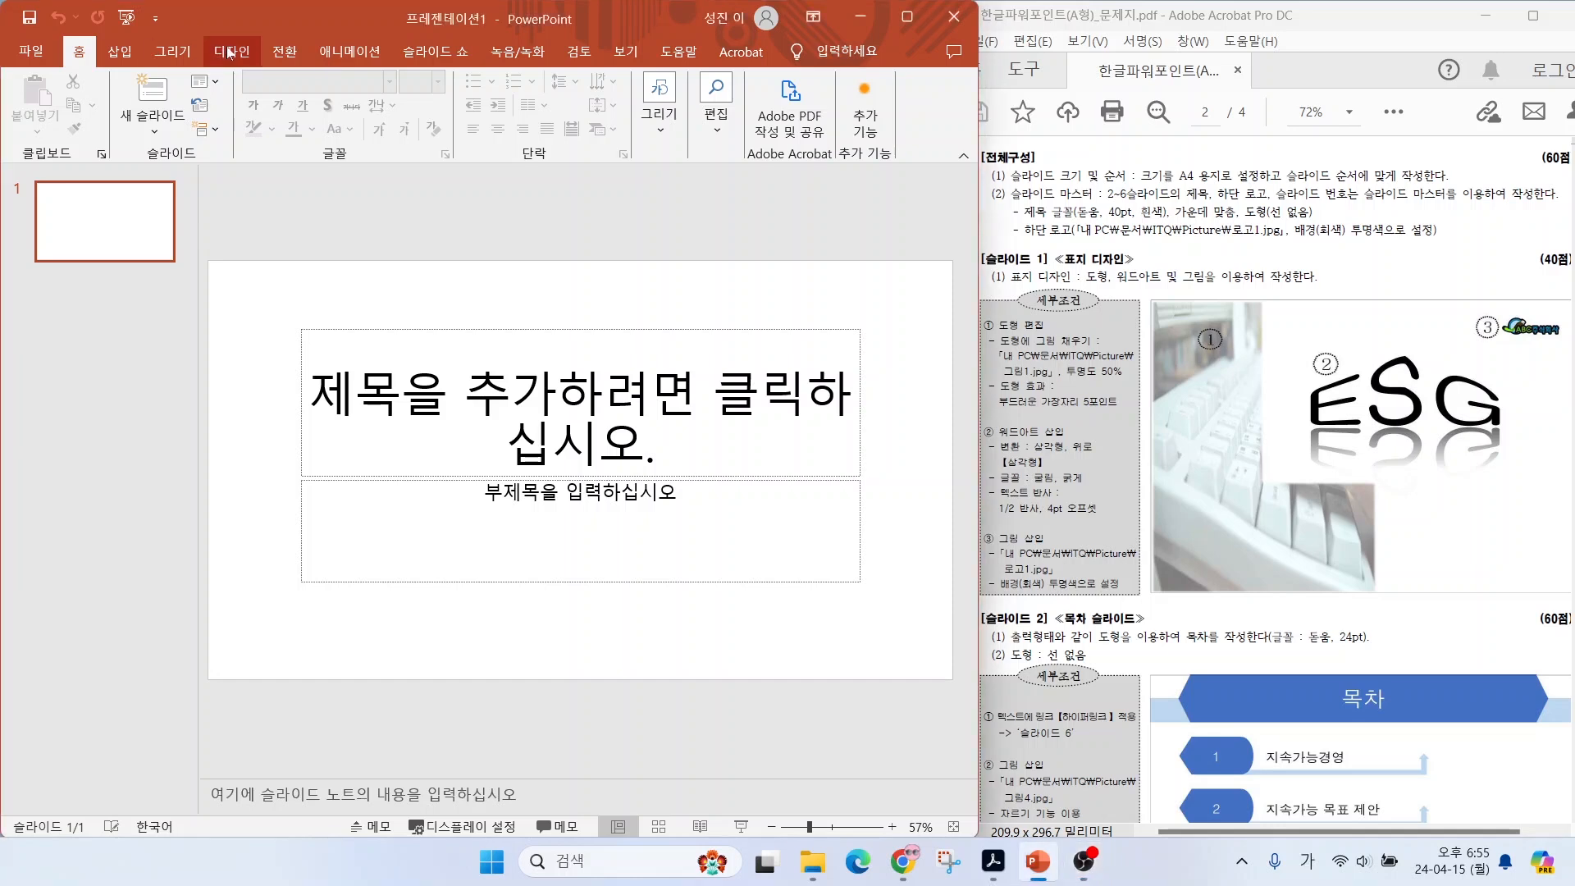
pyautogui.click(228, 52)
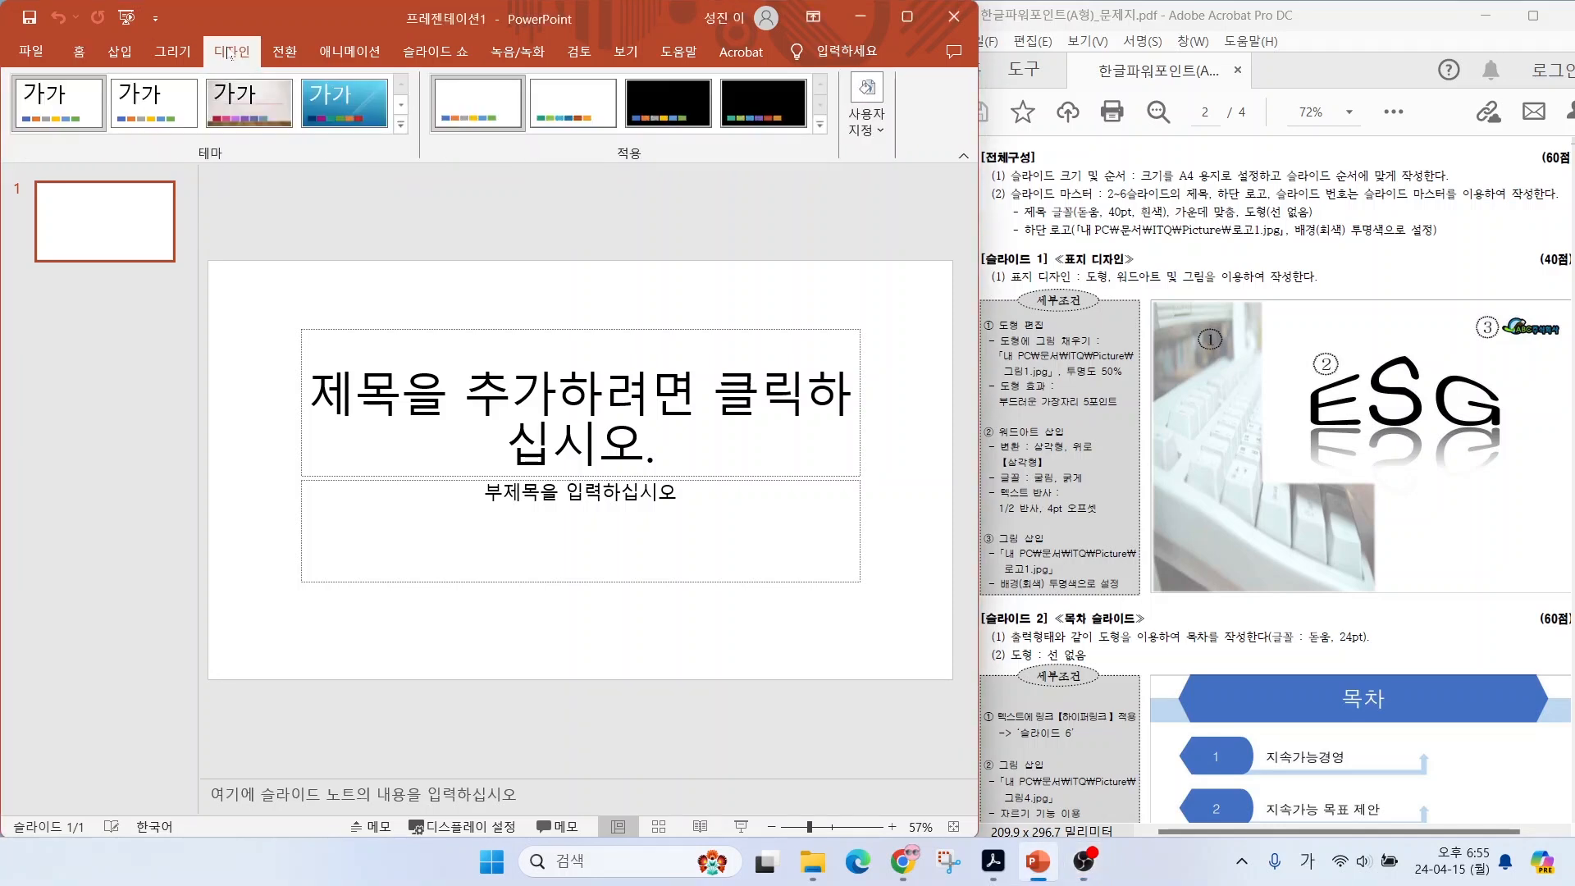
pyautogui.click(865, 139)
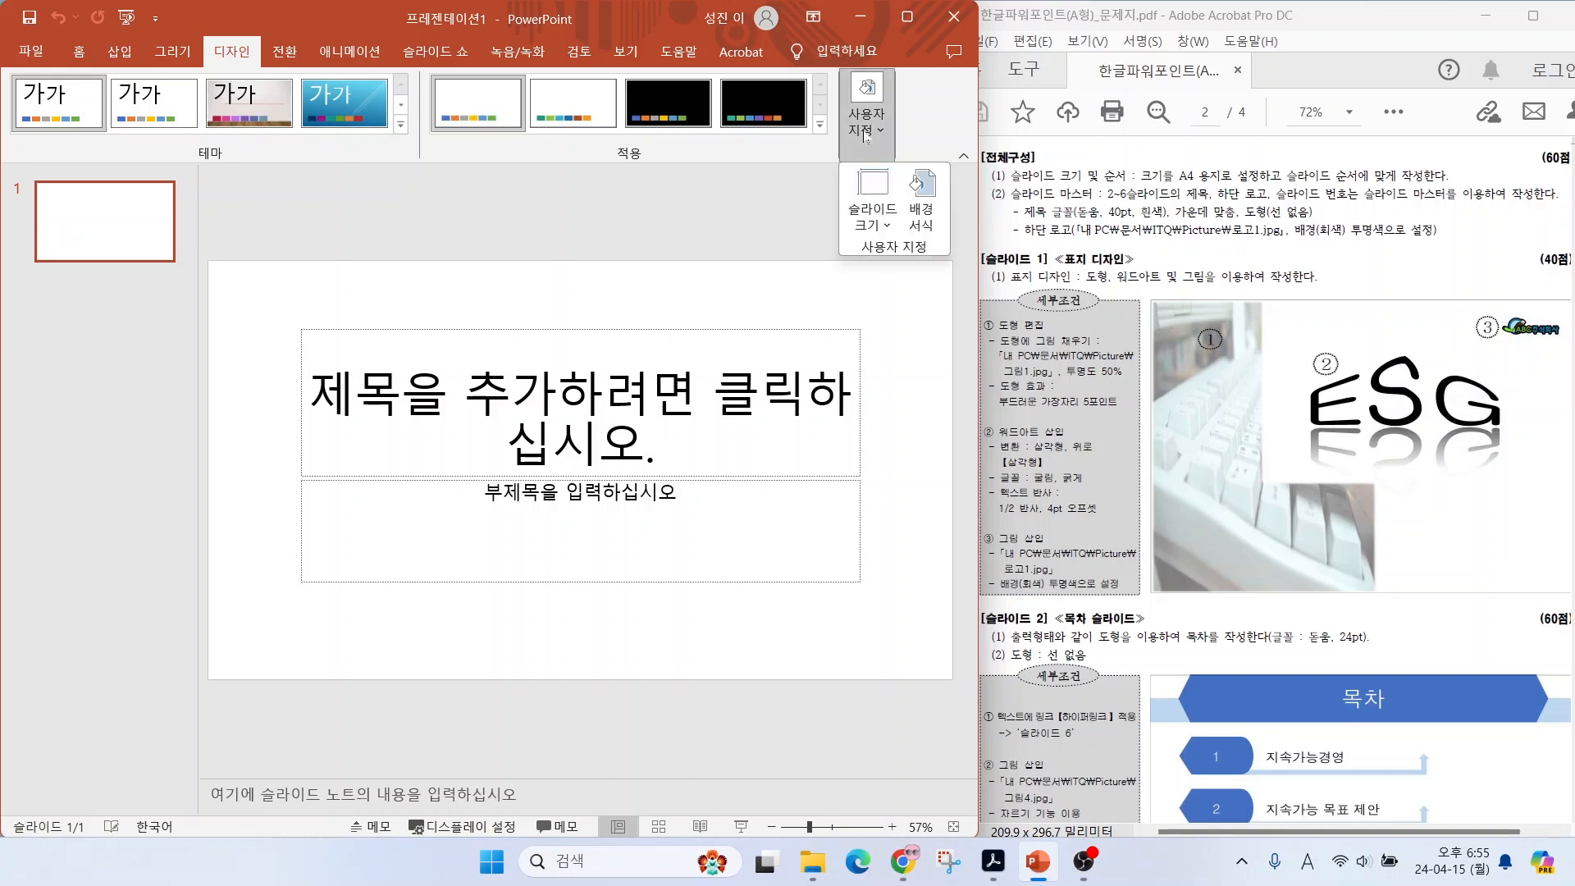
pyautogui.click(873, 219)
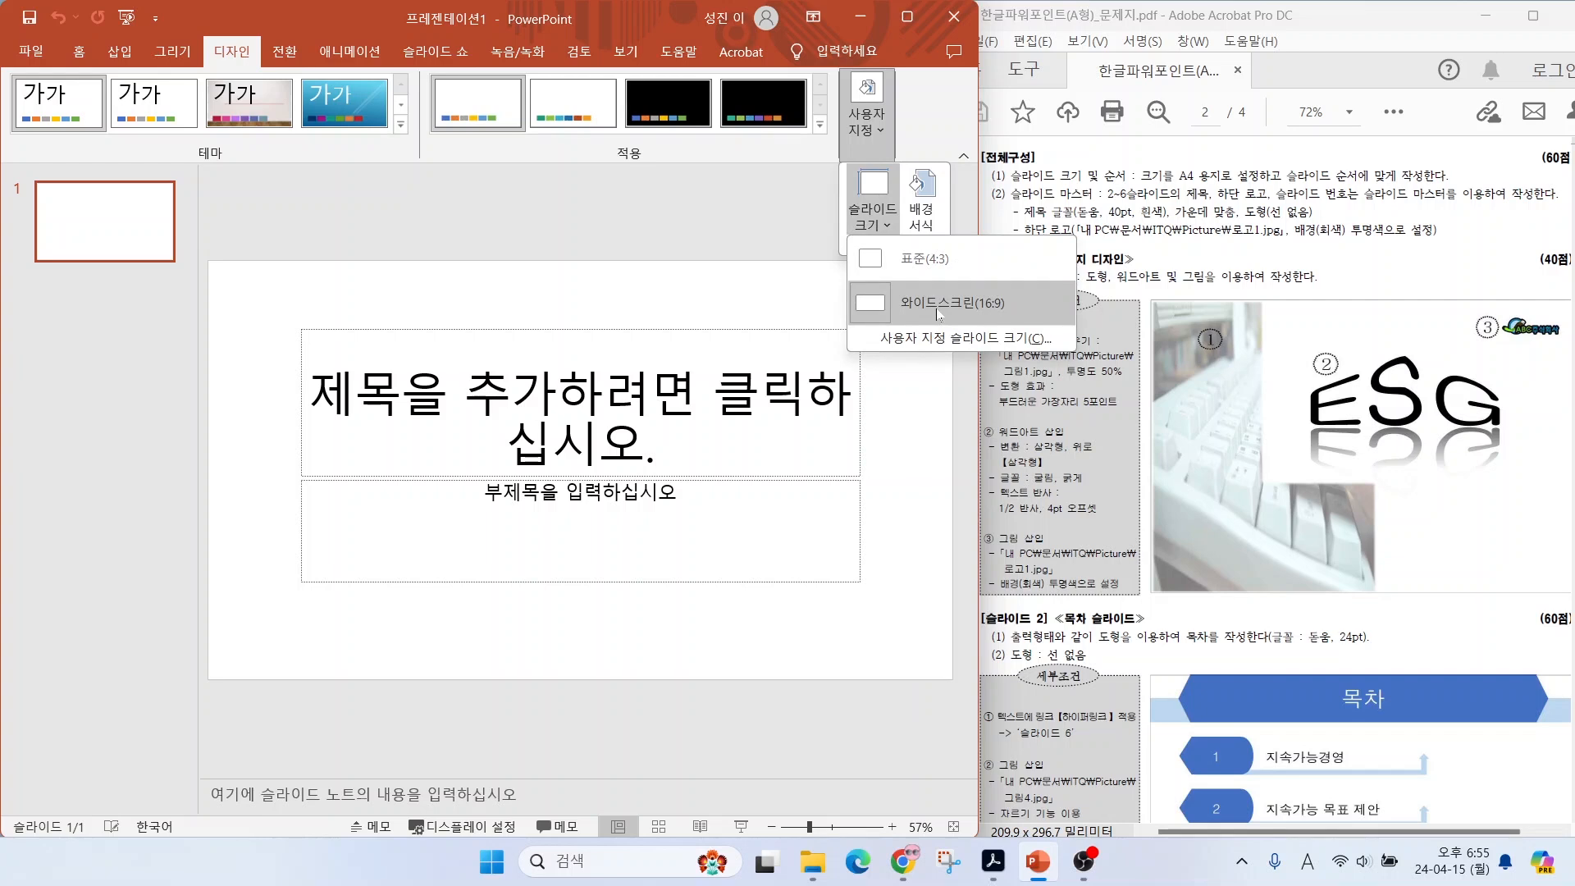
pyautogui.click(930, 343)
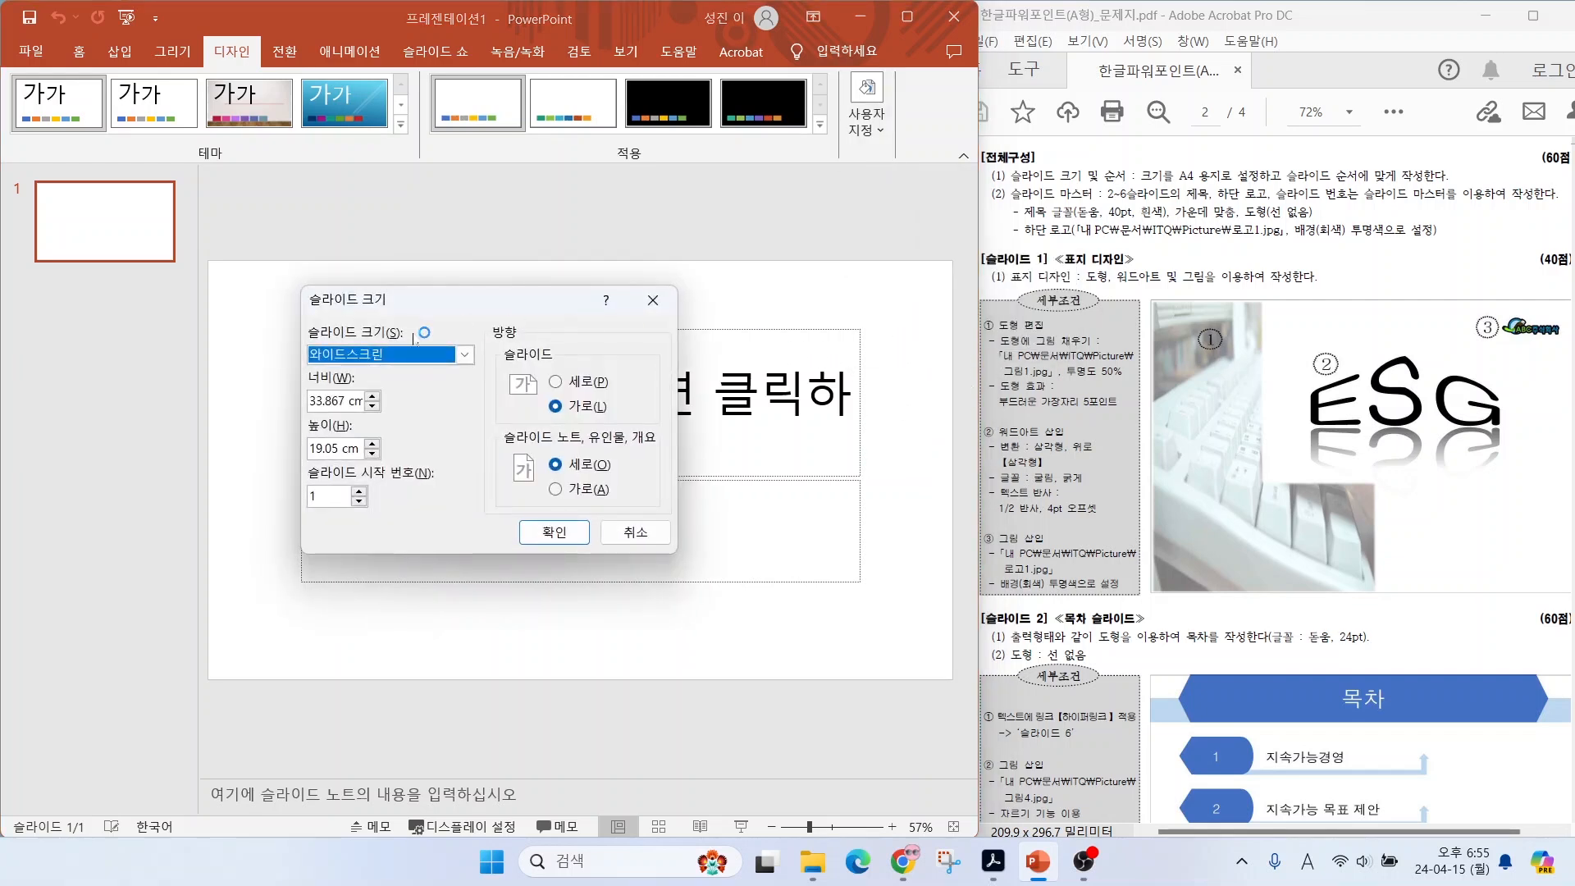
pyautogui.click(386, 354)
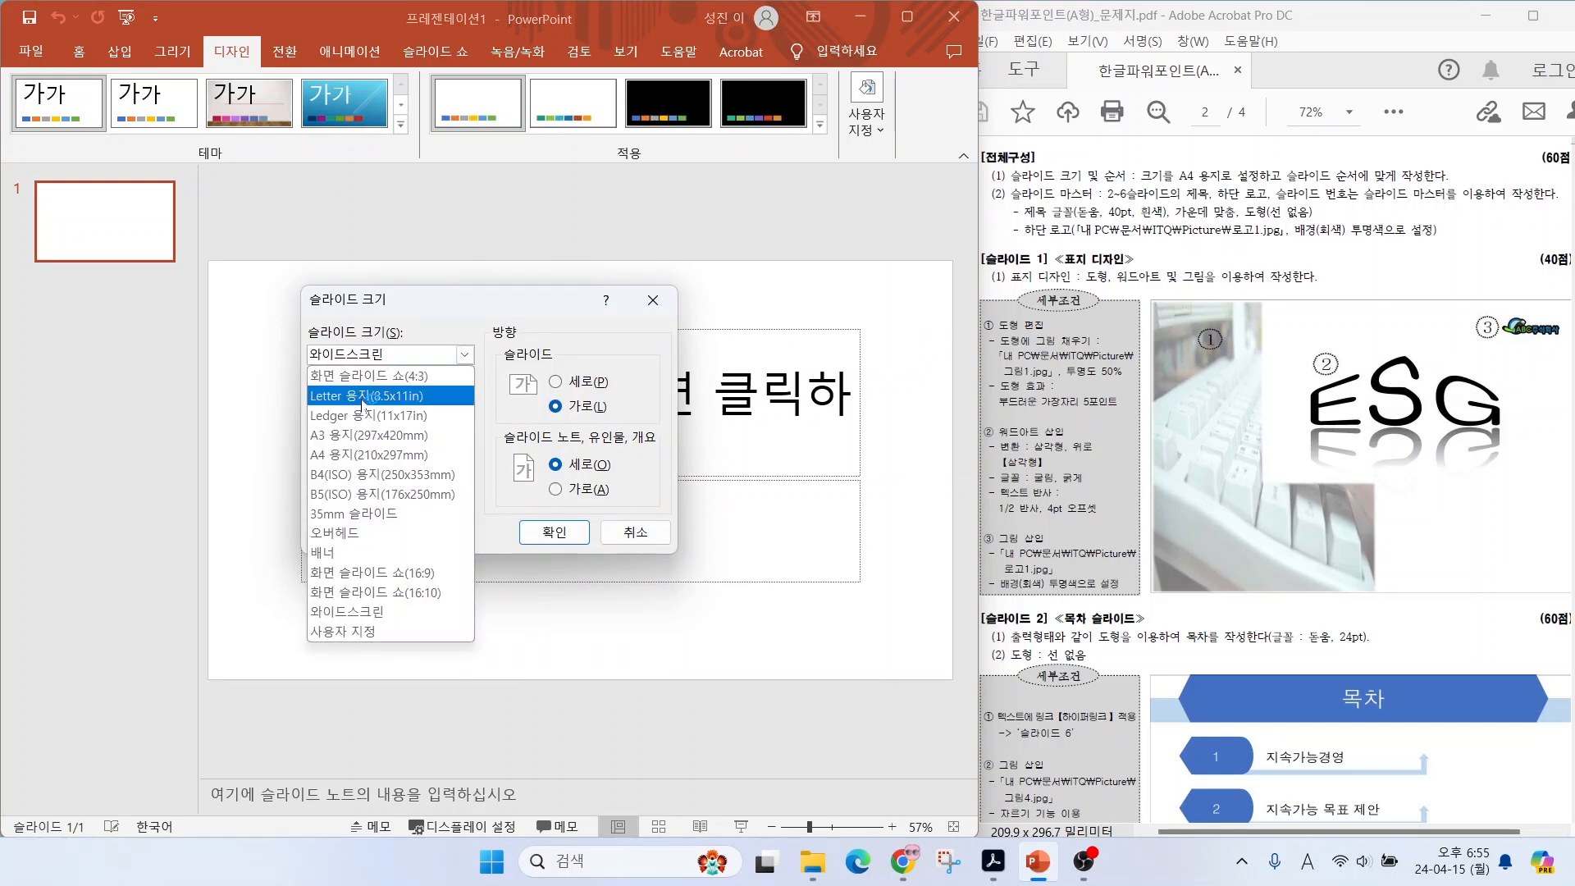
pyautogui.click(363, 455)
pyautogui.click(555, 535)
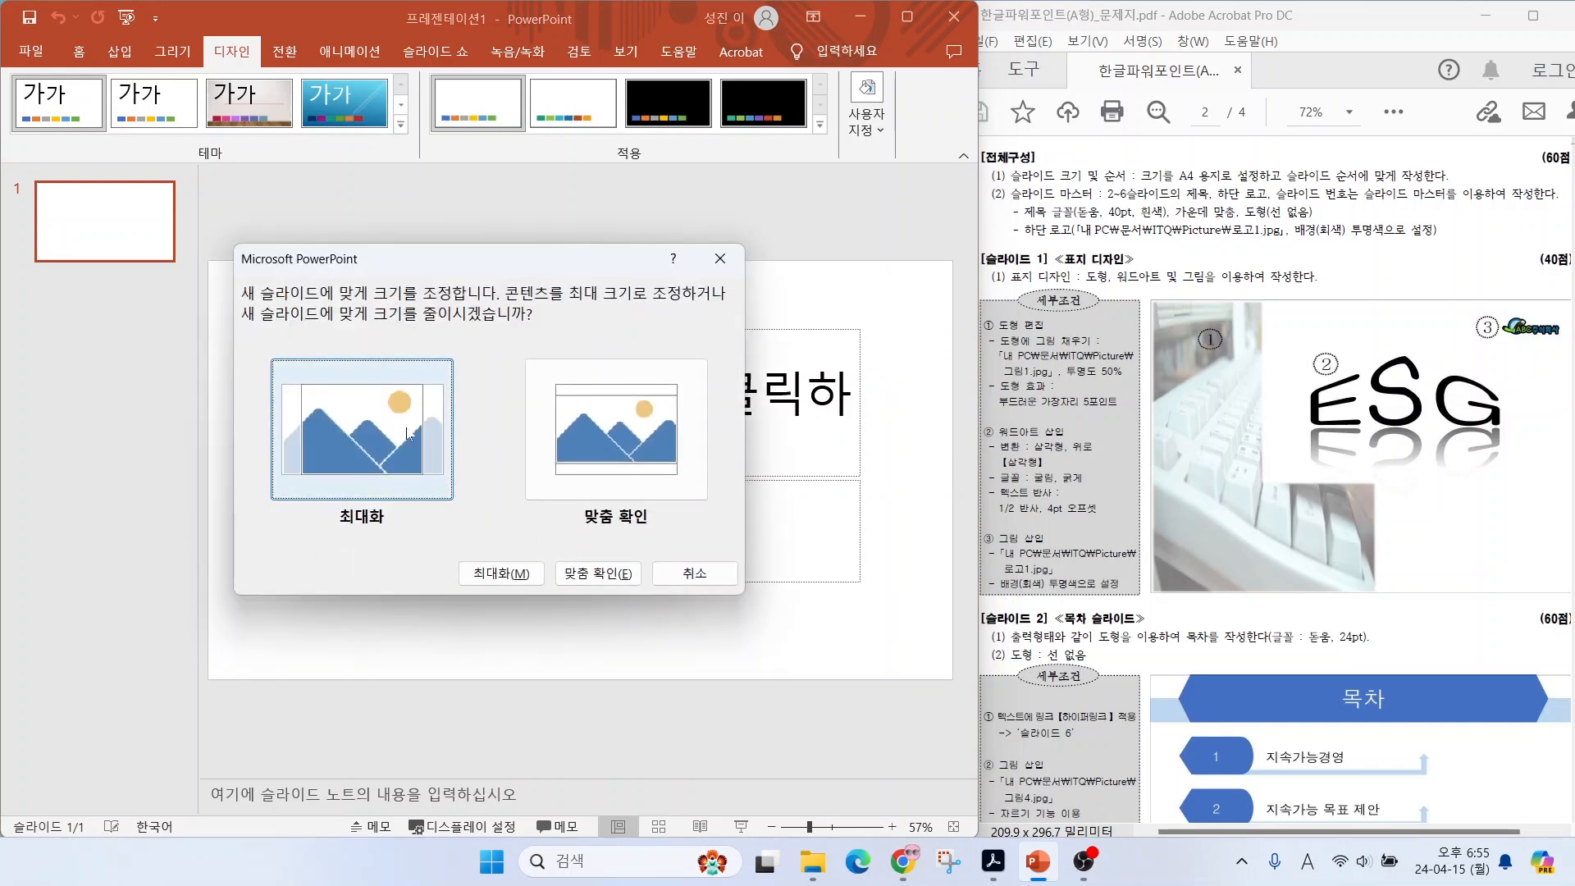
pyautogui.click(353, 427)
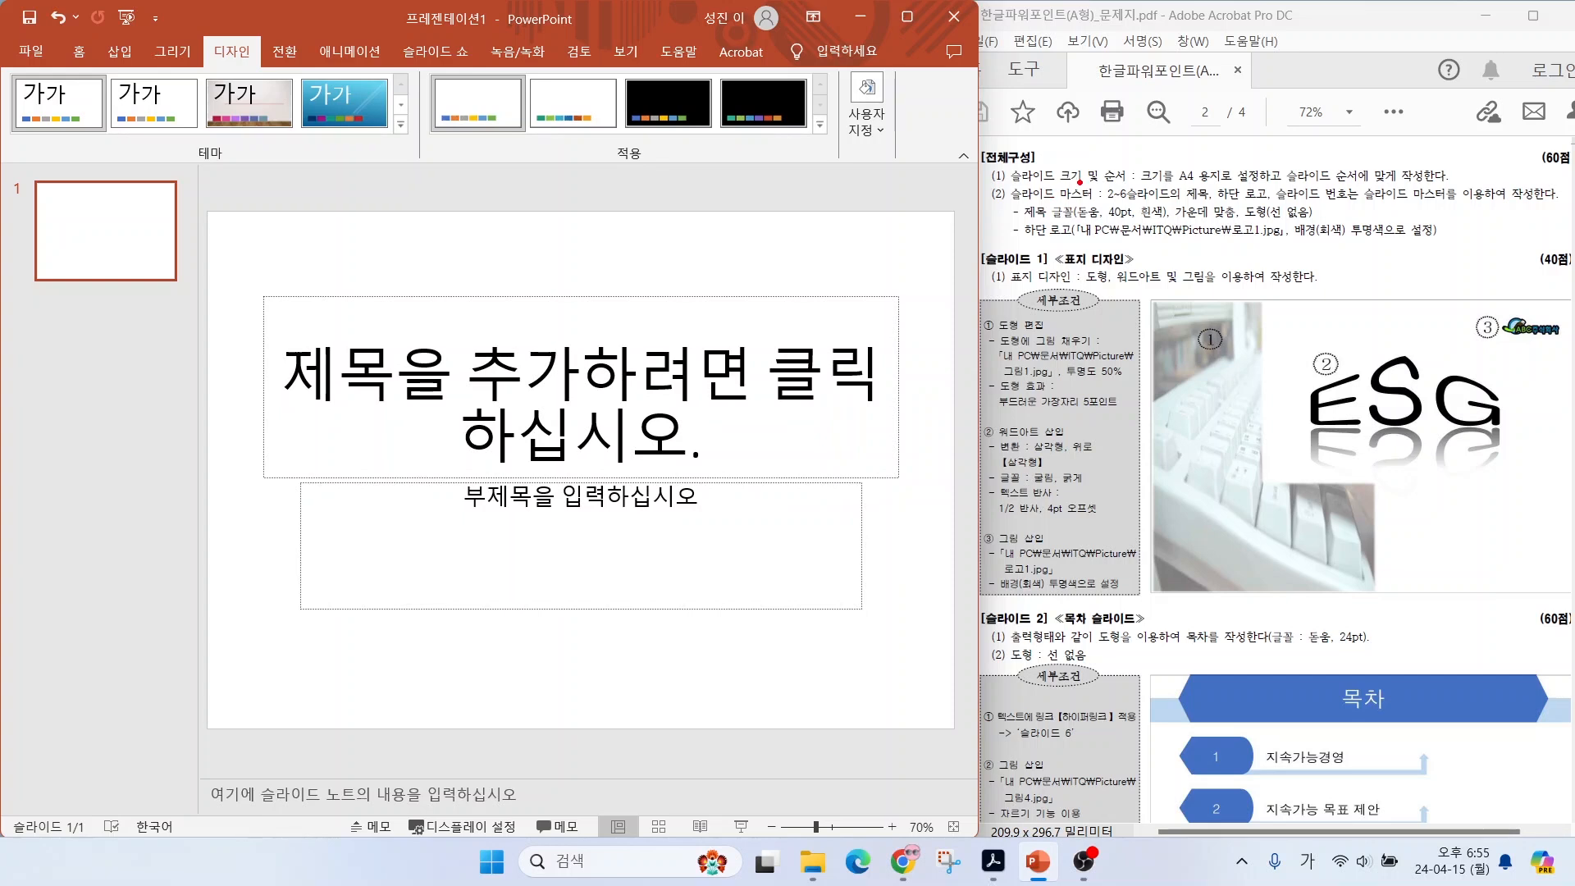
# Open the Slide Master view and select the main master above the layouts.
pyautogui.moveTo(1027, 202); pyautogui.dragTo(1093, 198)
pyautogui.moveTo(1213, 206)
pyautogui.mouseDown()
pyautogui.moveTo(1191, 207)
pyautogui.moveTo(1263, 182)
pyautogui.mouseUp()
pyautogui.moveTo(1359, 206)
pyautogui.mouseDown()
pyautogui.moveTo(1323, 185)
pyautogui.moveTo(1352, 195)
pyautogui.mouseUp()
pyautogui.press('Escape')
pyautogui.click(624, 57)
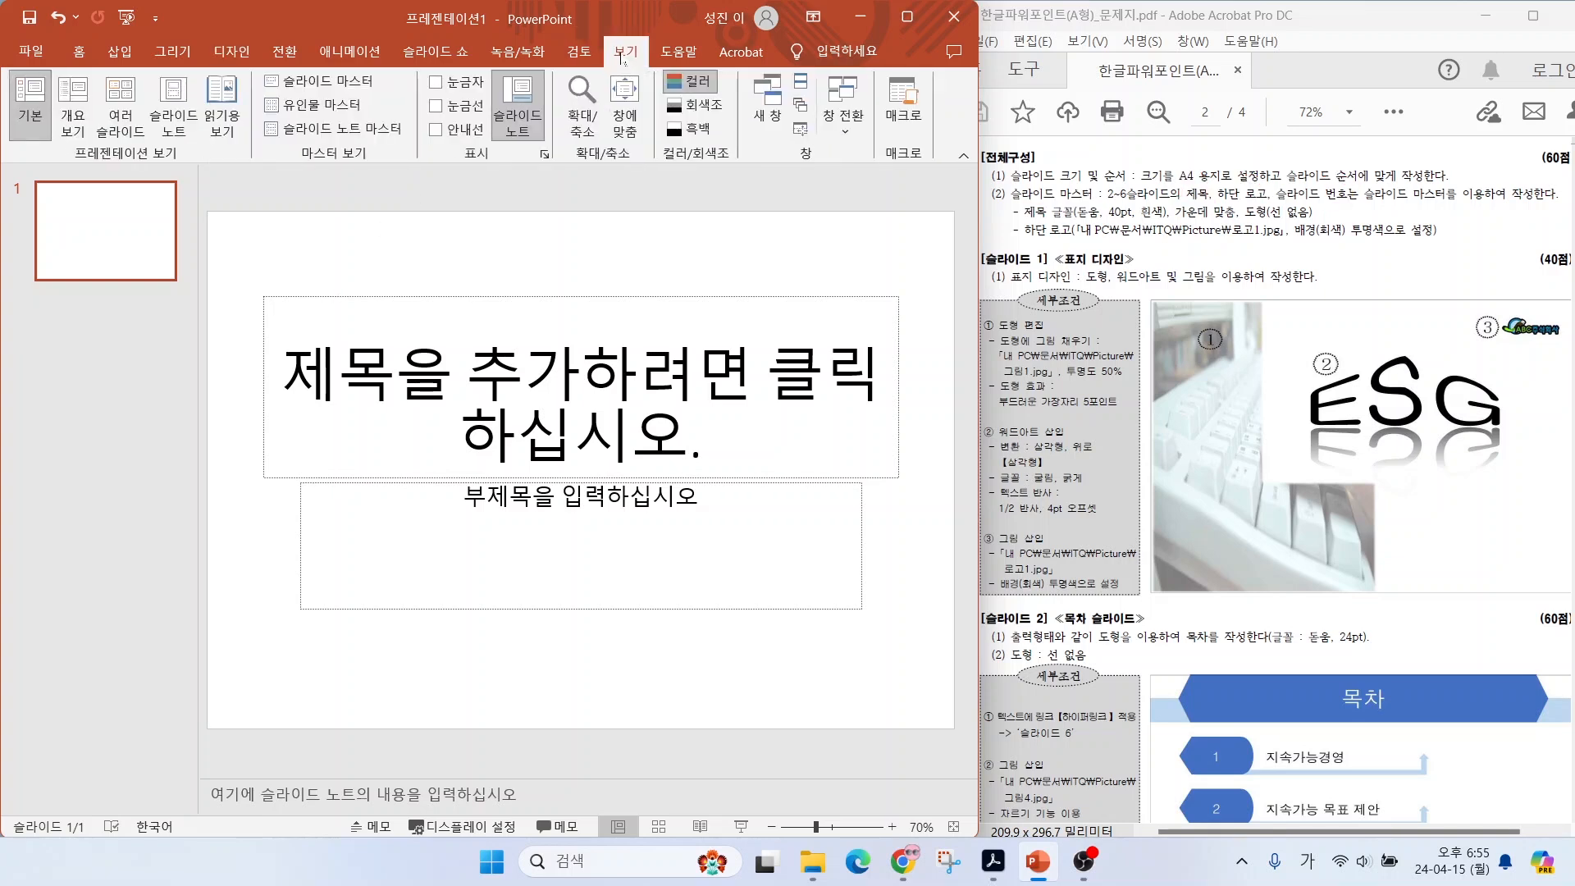
pyautogui.click(348, 86)
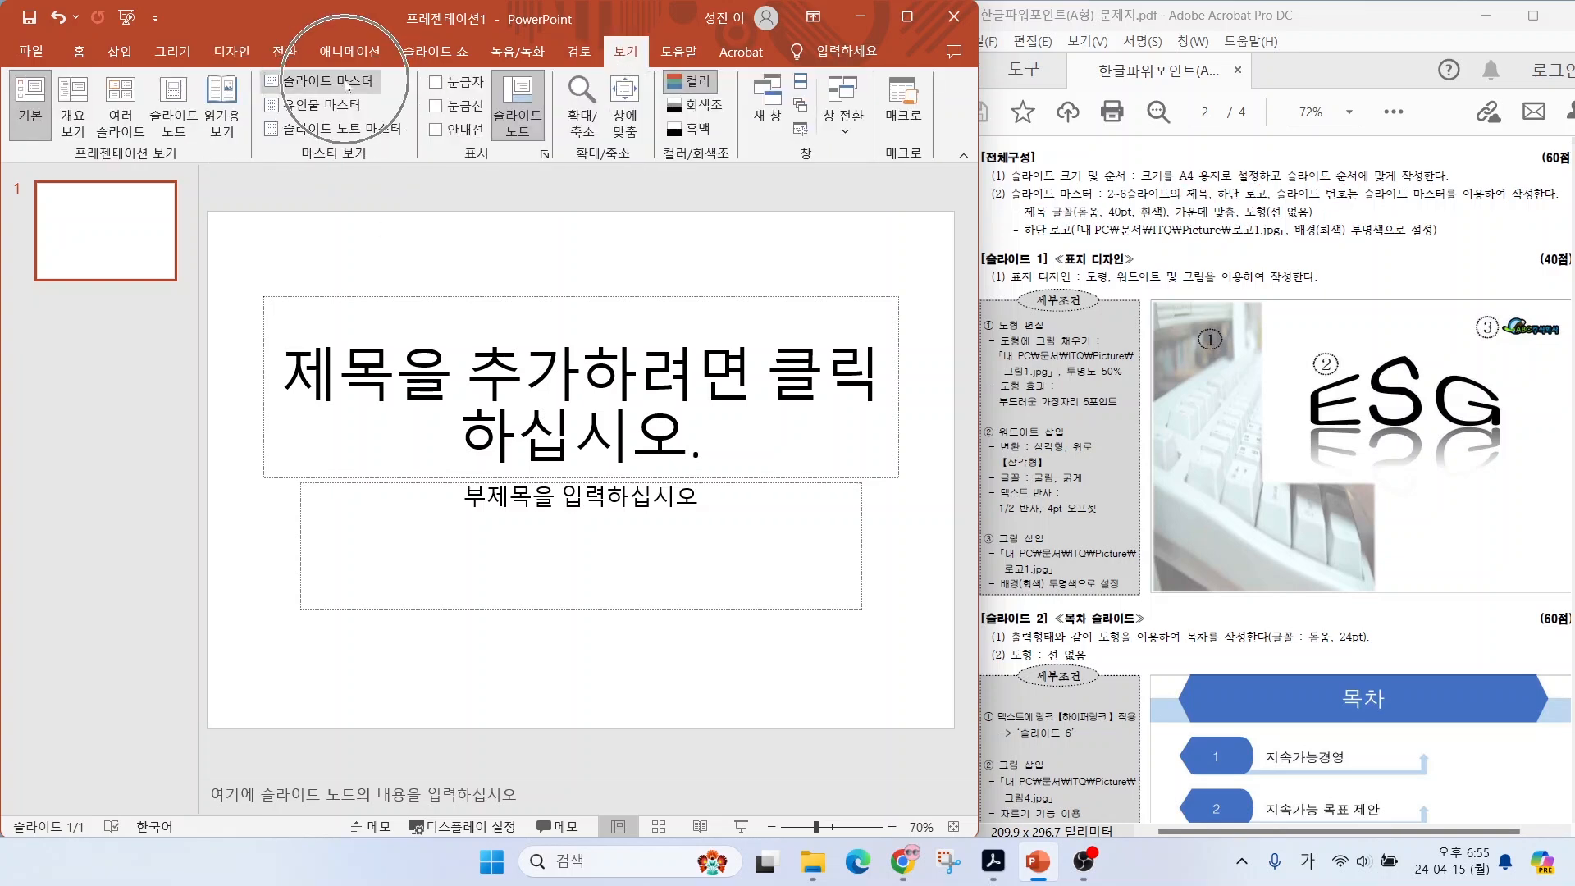
pyautogui.moveTo(186, 271); pyautogui.dragTo(188, 193)
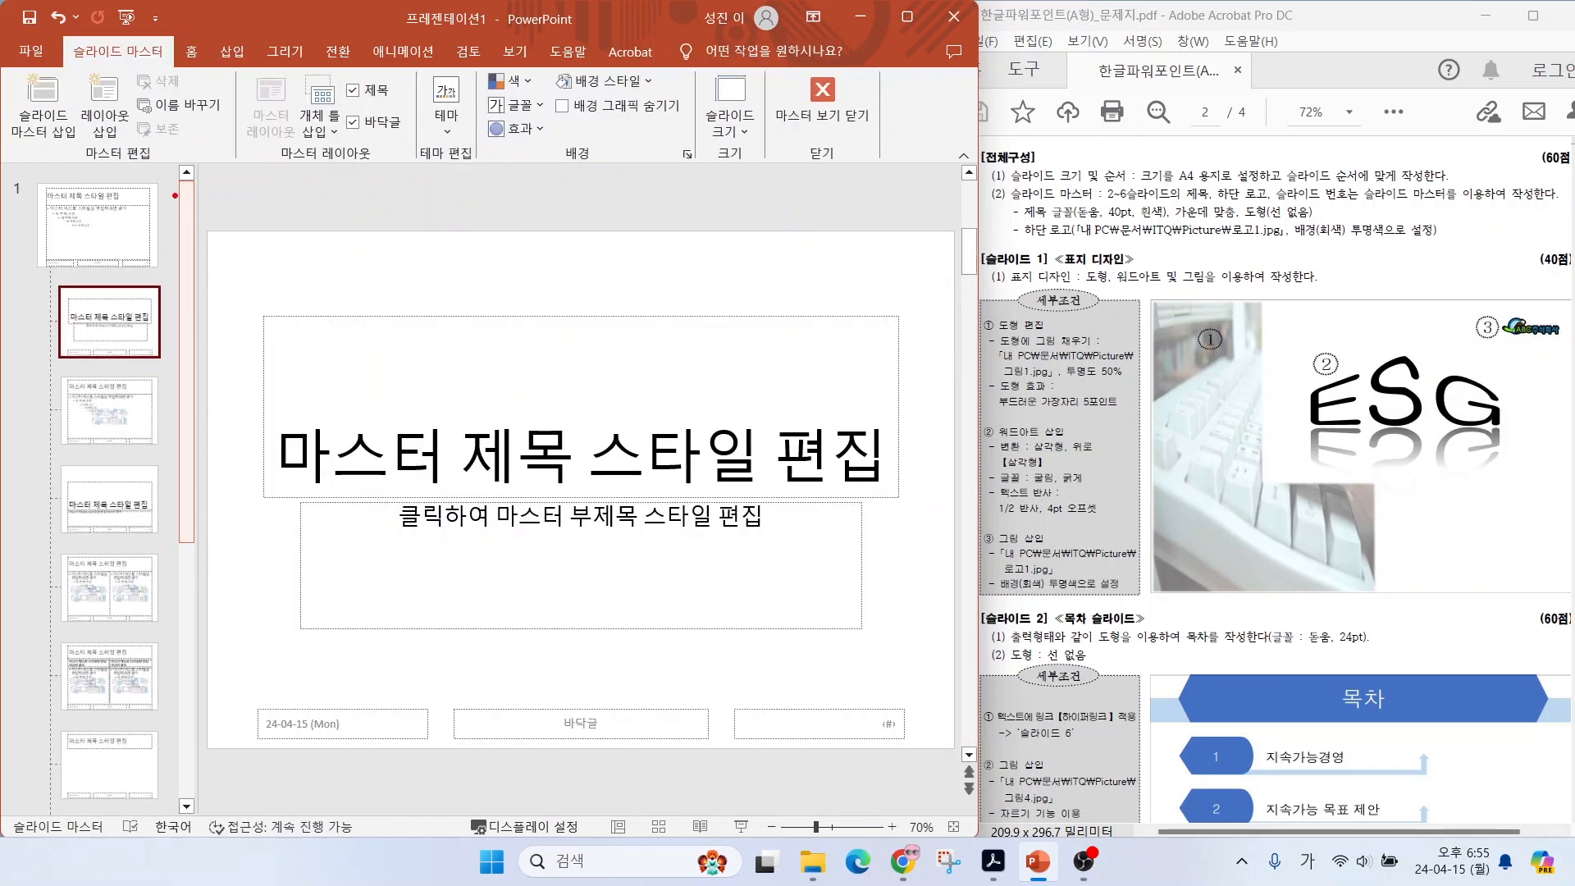
pyautogui.moveTo(43, 202)
pyautogui.mouseDown()
pyautogui.moveTo(3, 180)
pyautogui.moveTo(47, 196)
pyautogui.mouseUp()
pyautogui.click(121, 209)
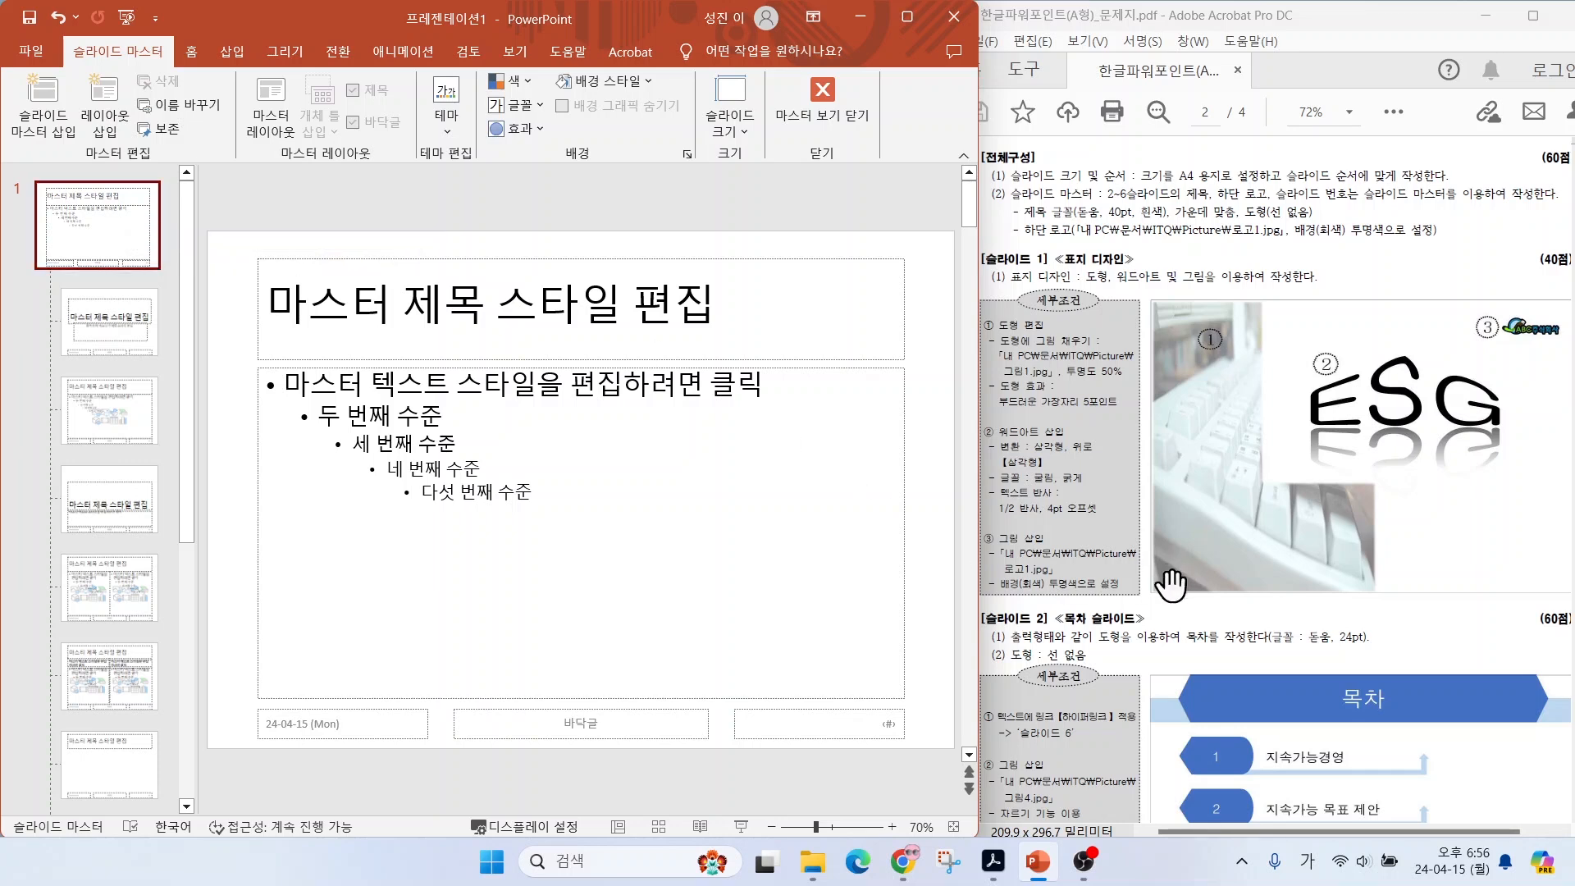
# Draw a thin rectangle spanning the full slide width across the master's title placeholder, following the slide 2 sample.
pyautogui.scroll(-5, 1181, 607)
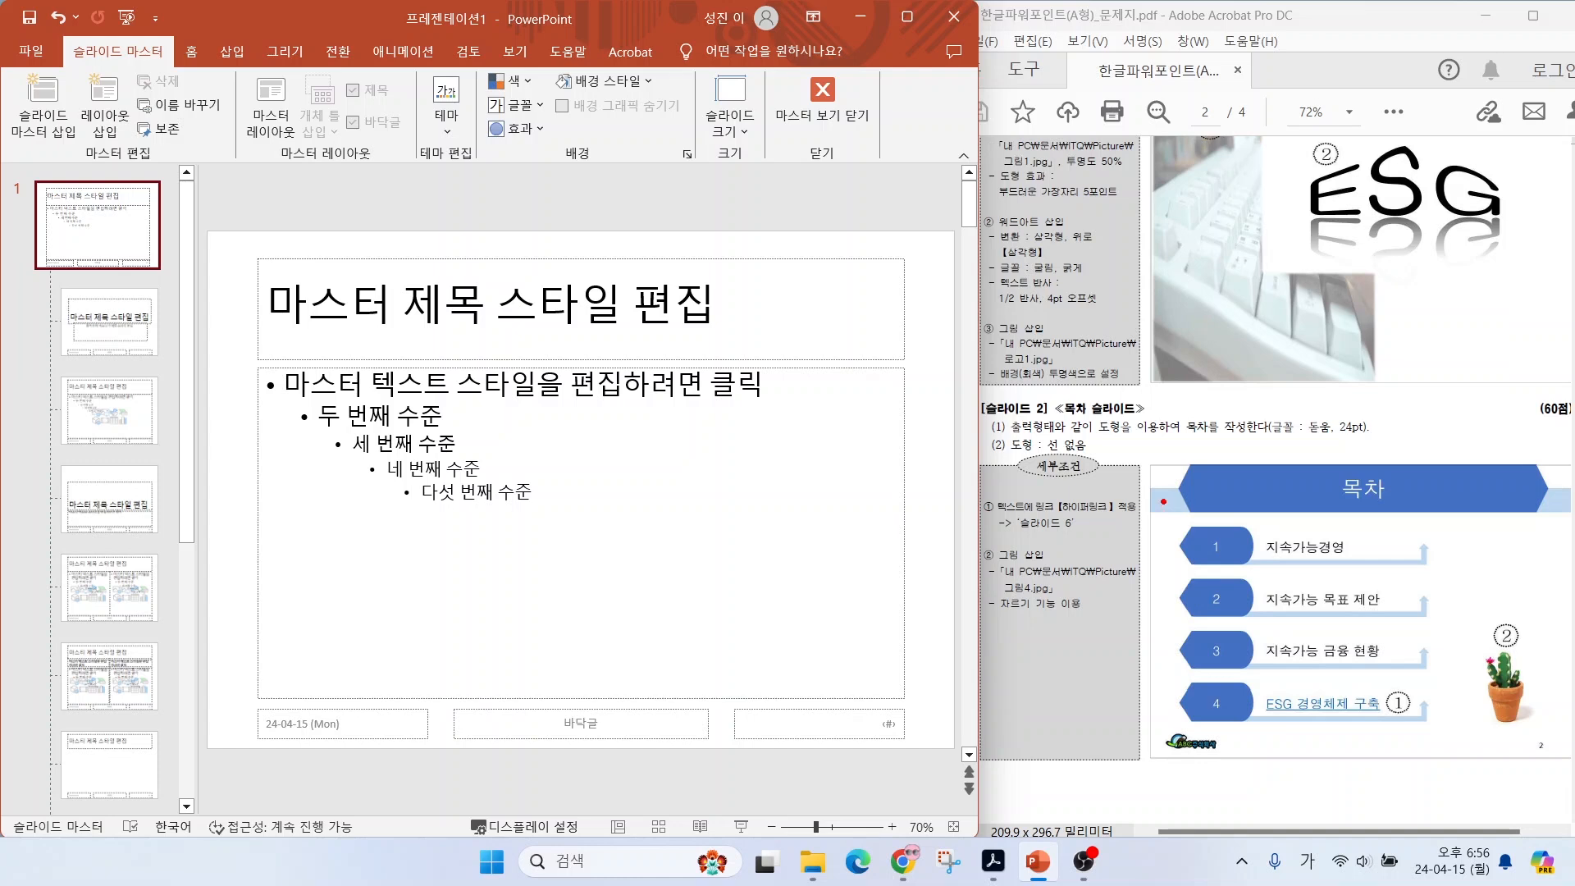
pyautogui.moveTo(1164, 501); pyautogui.dragTo(1112, 424)
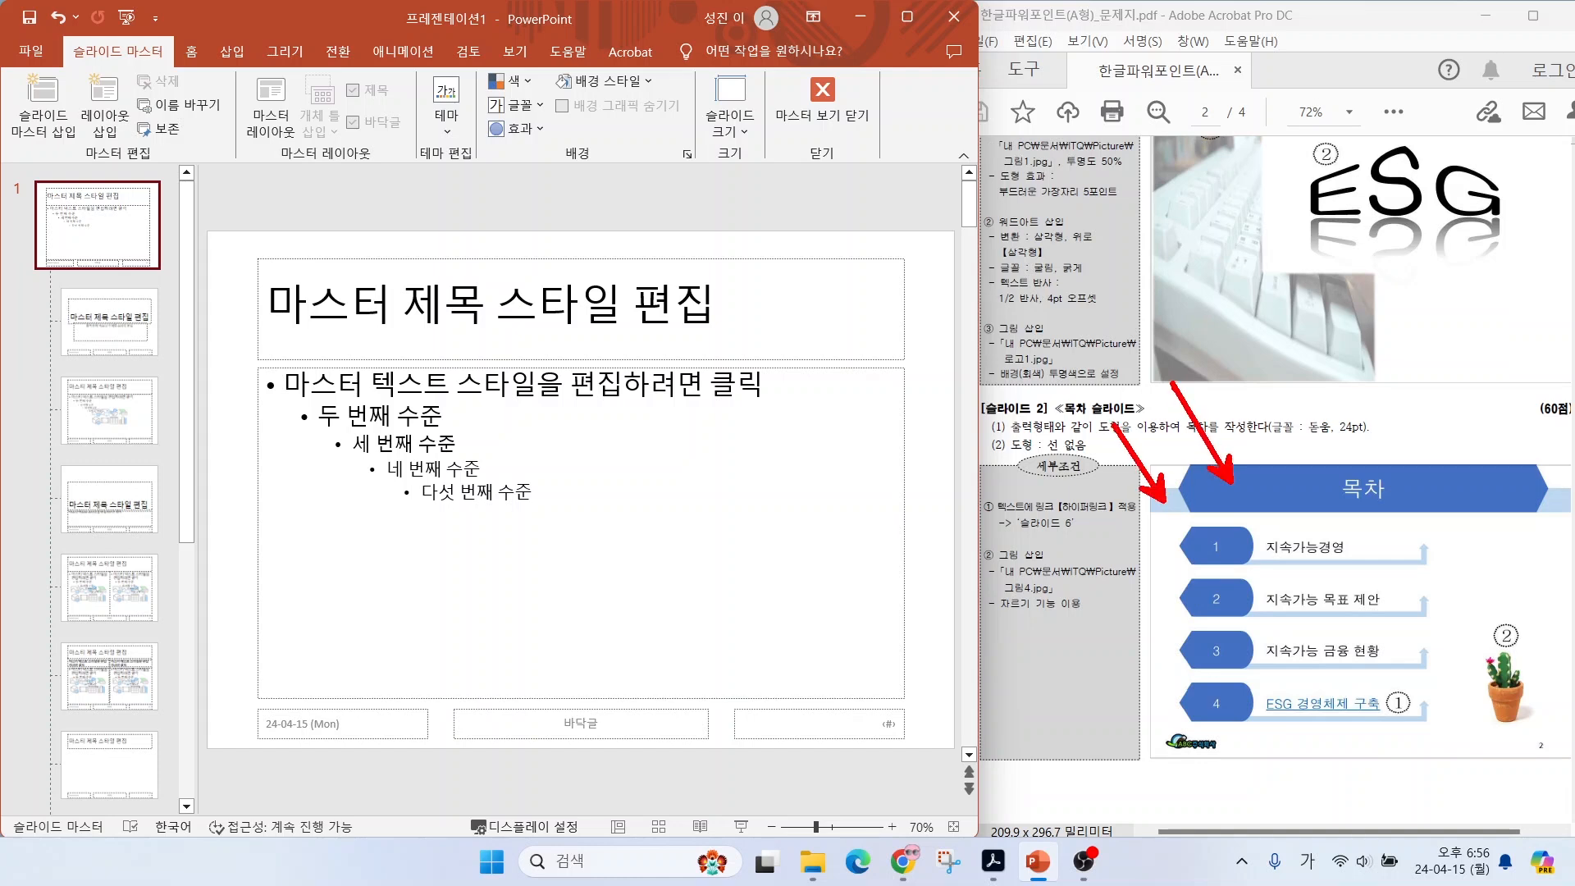
pyautogui.click(230, 57)
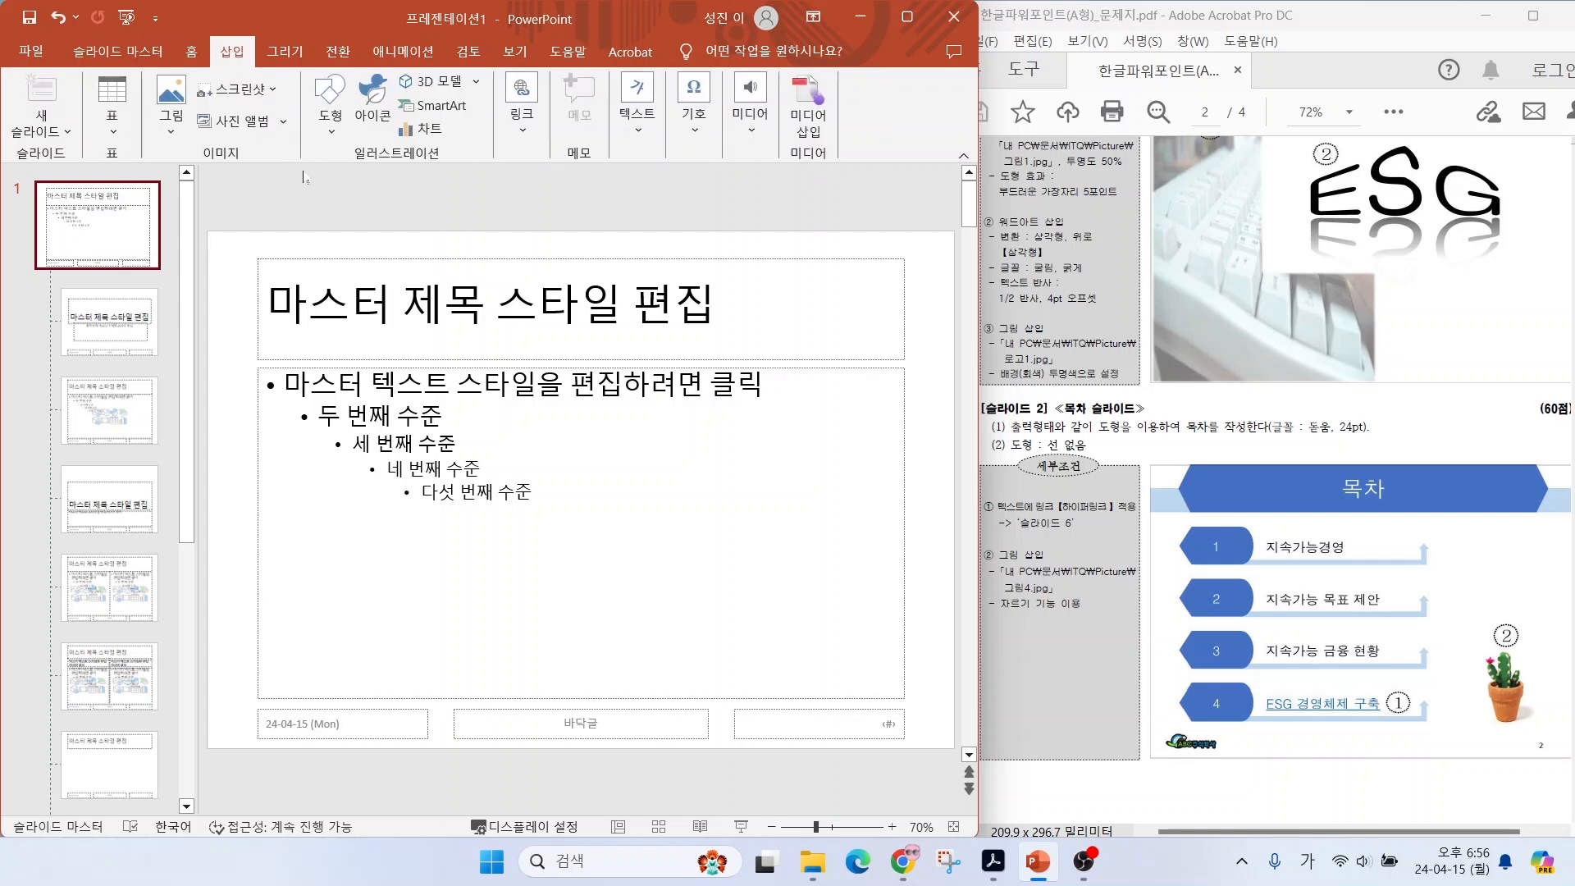
pyautogui.click(331, 106)
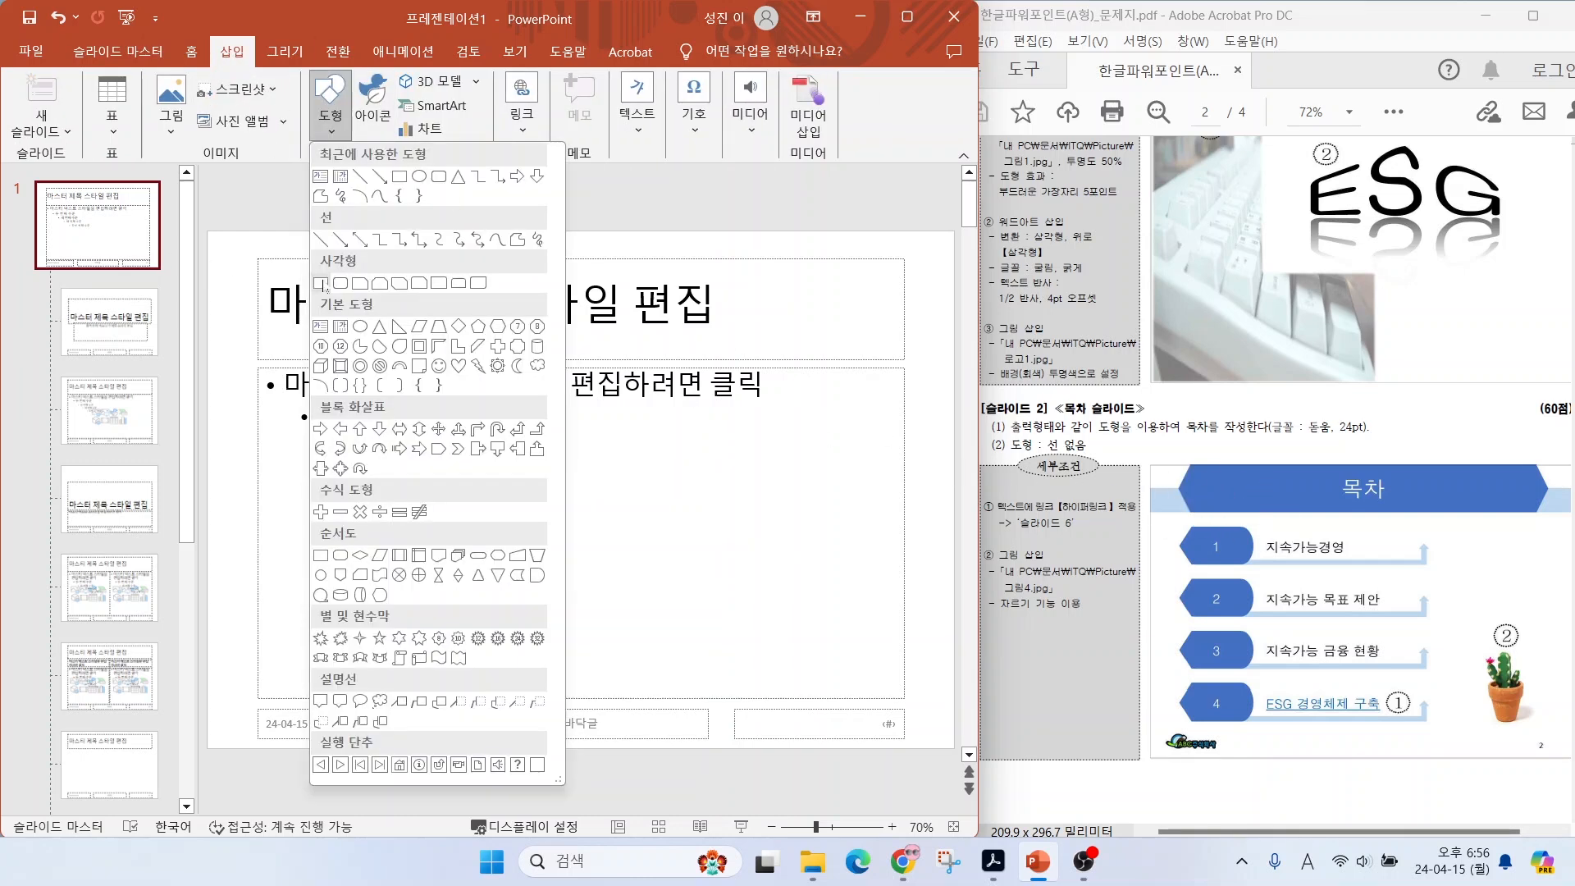
pyautogui.click(320, 282)
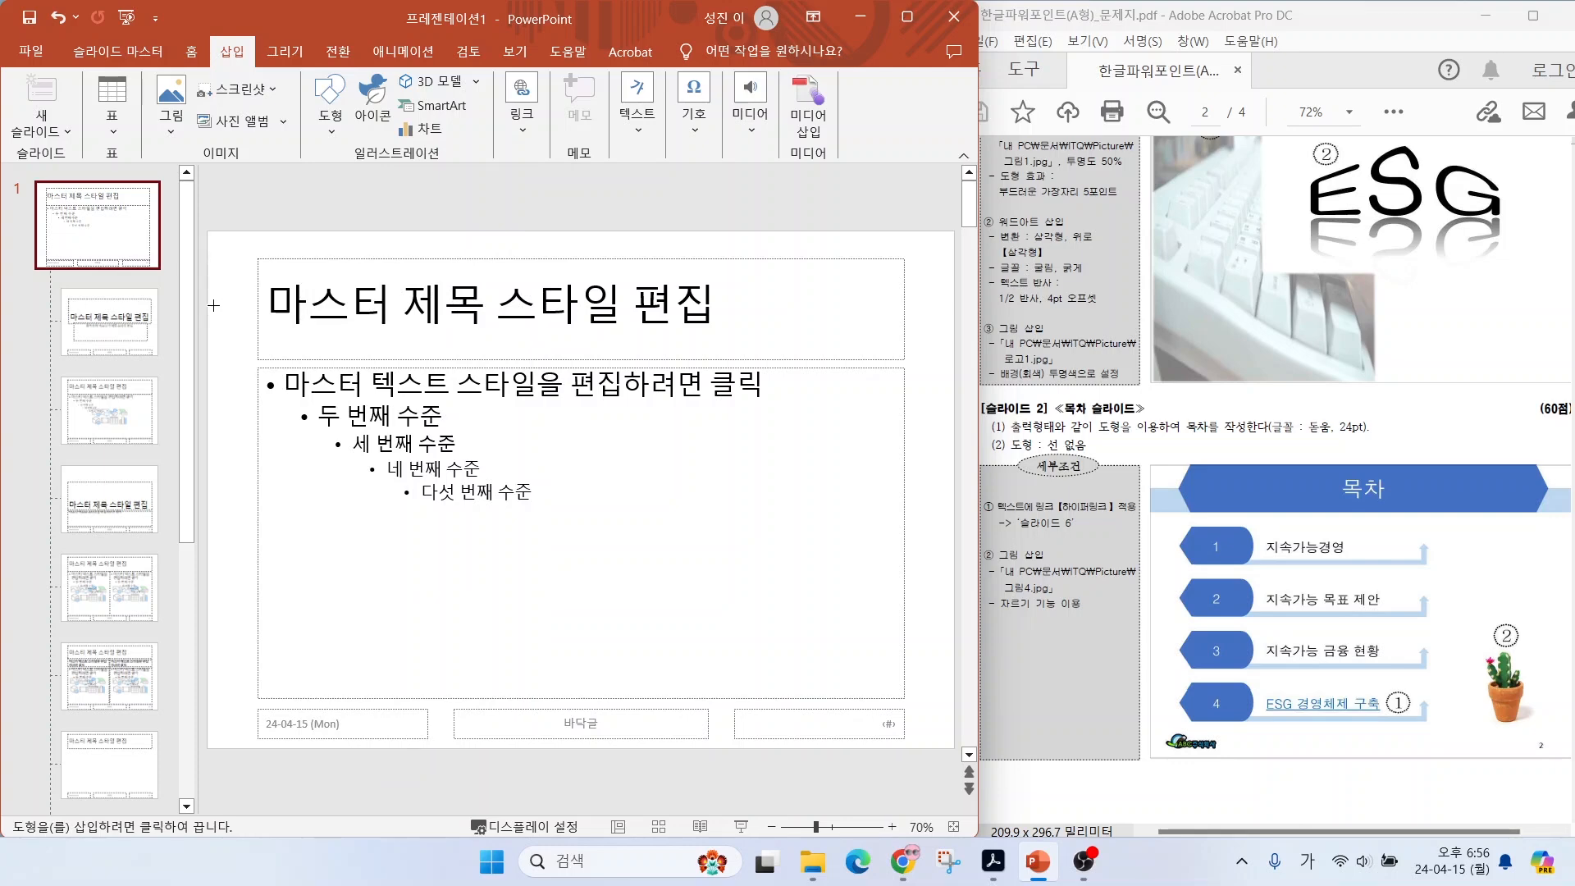
pyautogui.moveTo(208, 301); pyautogui.dragTo(955, 329)
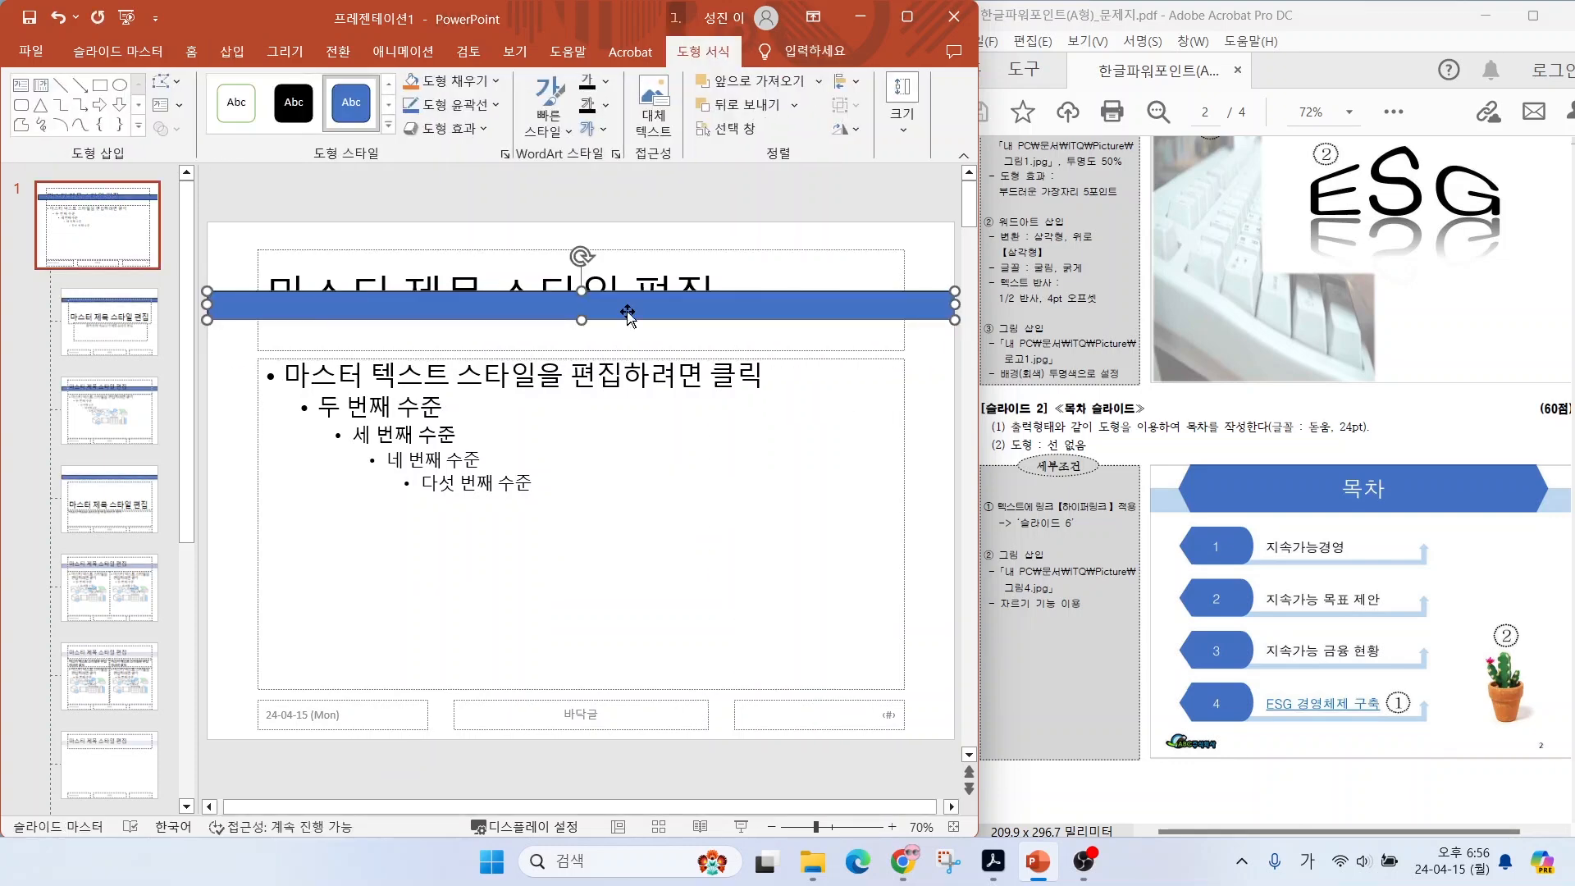
# Check the exam sheet's shape requirement and remove the outline from the full-width rectangle.
pyautogui.scroll(3, 1111, 240)
pyautogui.scroll(2, 1112, 240)
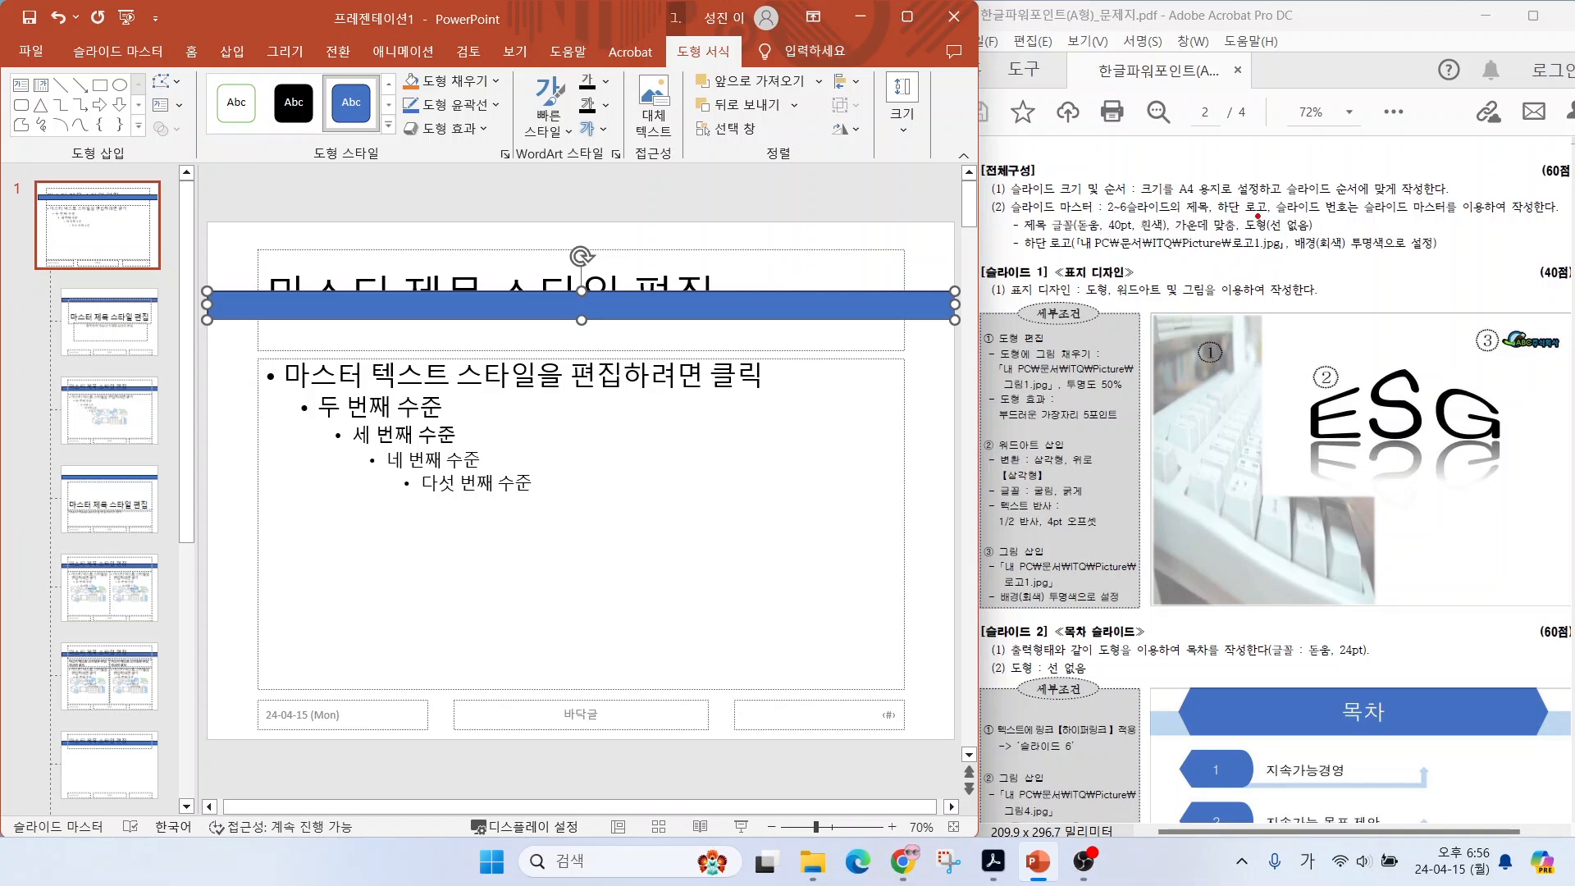
pyautogui.moveTo(1285, 216); pyautogui.dragTo(1356, 170)
pyautogui.moveTo(763, 73)
pyautogui.mouseDown()
pyautogui.moveTo(707, 106)
pyautogui.moveTo(755, 82)
pyautogui.mouseUp()
pyautogui.moveTo(551, 20)
pyautogui.mouseDown()
pyautogui.moveTo(484, 73)
pyautogui.moveTo(581, 51)
pyautogui.mouseUp()
pyautogui.moveTo(483, 136); pyautogui.dragTo(548, 200)
pyautogui.press('Escape')
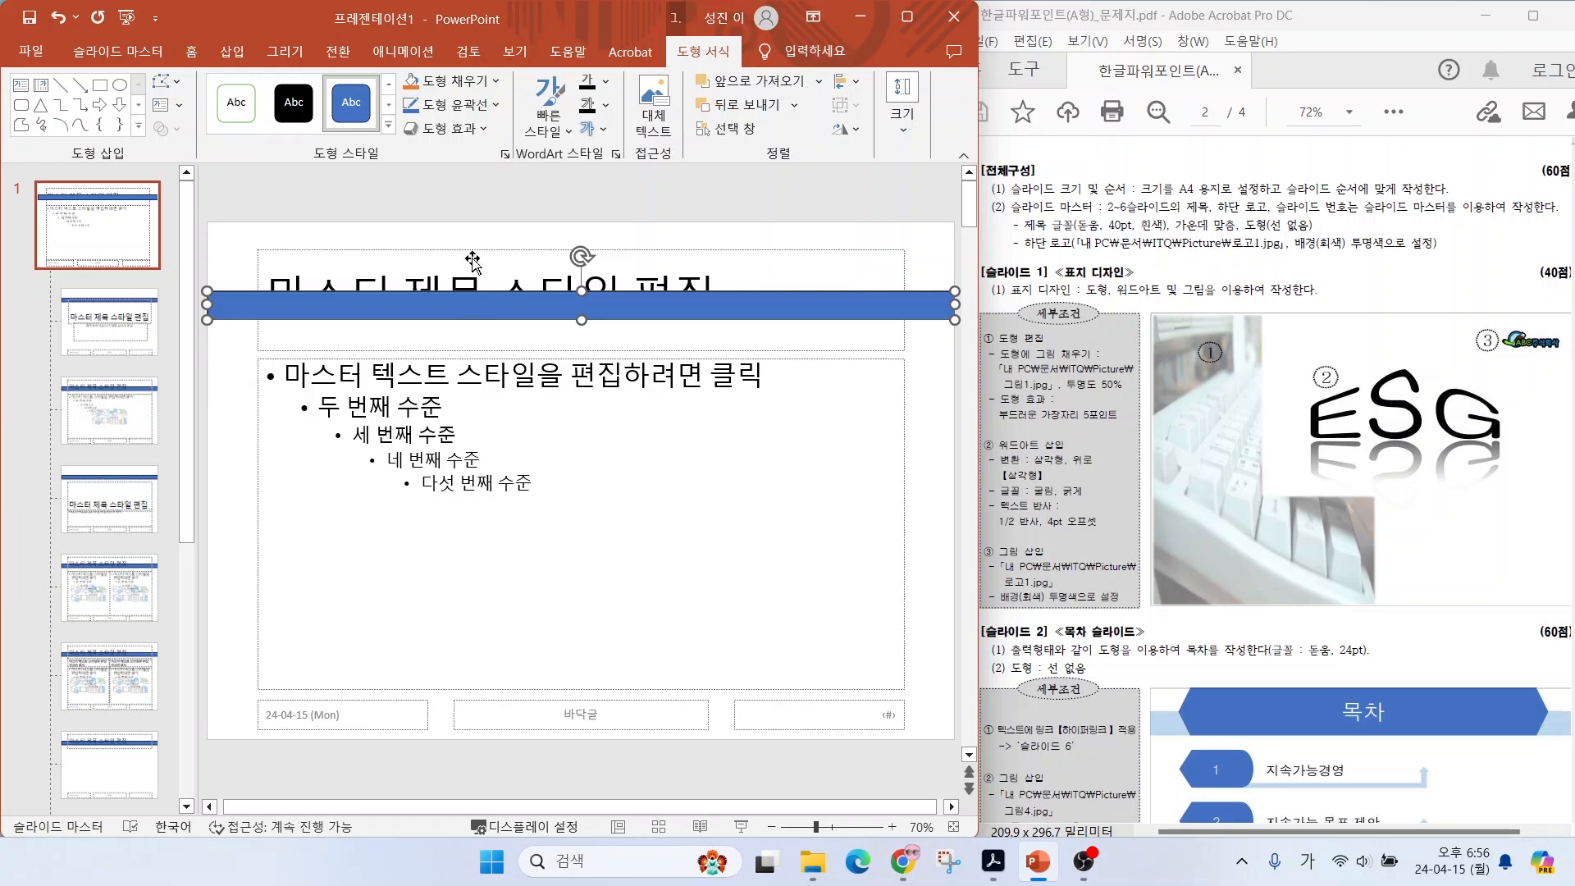
pyautogui.click(455, 104)
pyautogui.click(459, 284)
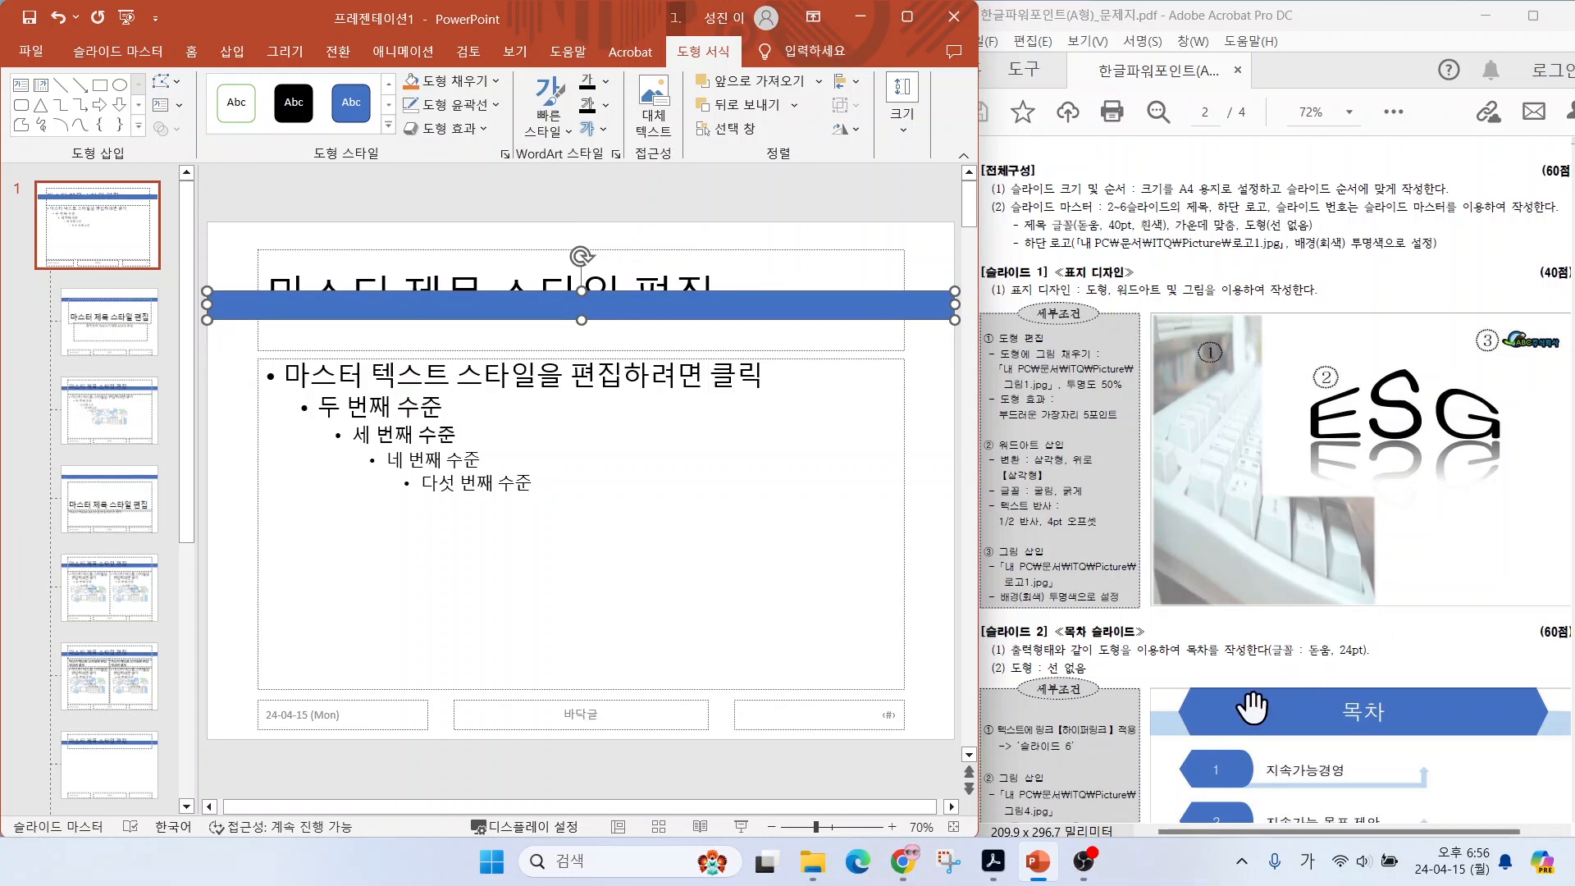
# Fill the full-width rectangle with the lightest green theme color so it contrasts with the main title shape.
pyautogui.hotkey('ctrl', '2')
pyautogui.moveTo(1153, 725); pyautogui.dragTo(1068, 677)
pyautogui.moveTo(1221, 699); pyautogui.dragTo(1169, 648)
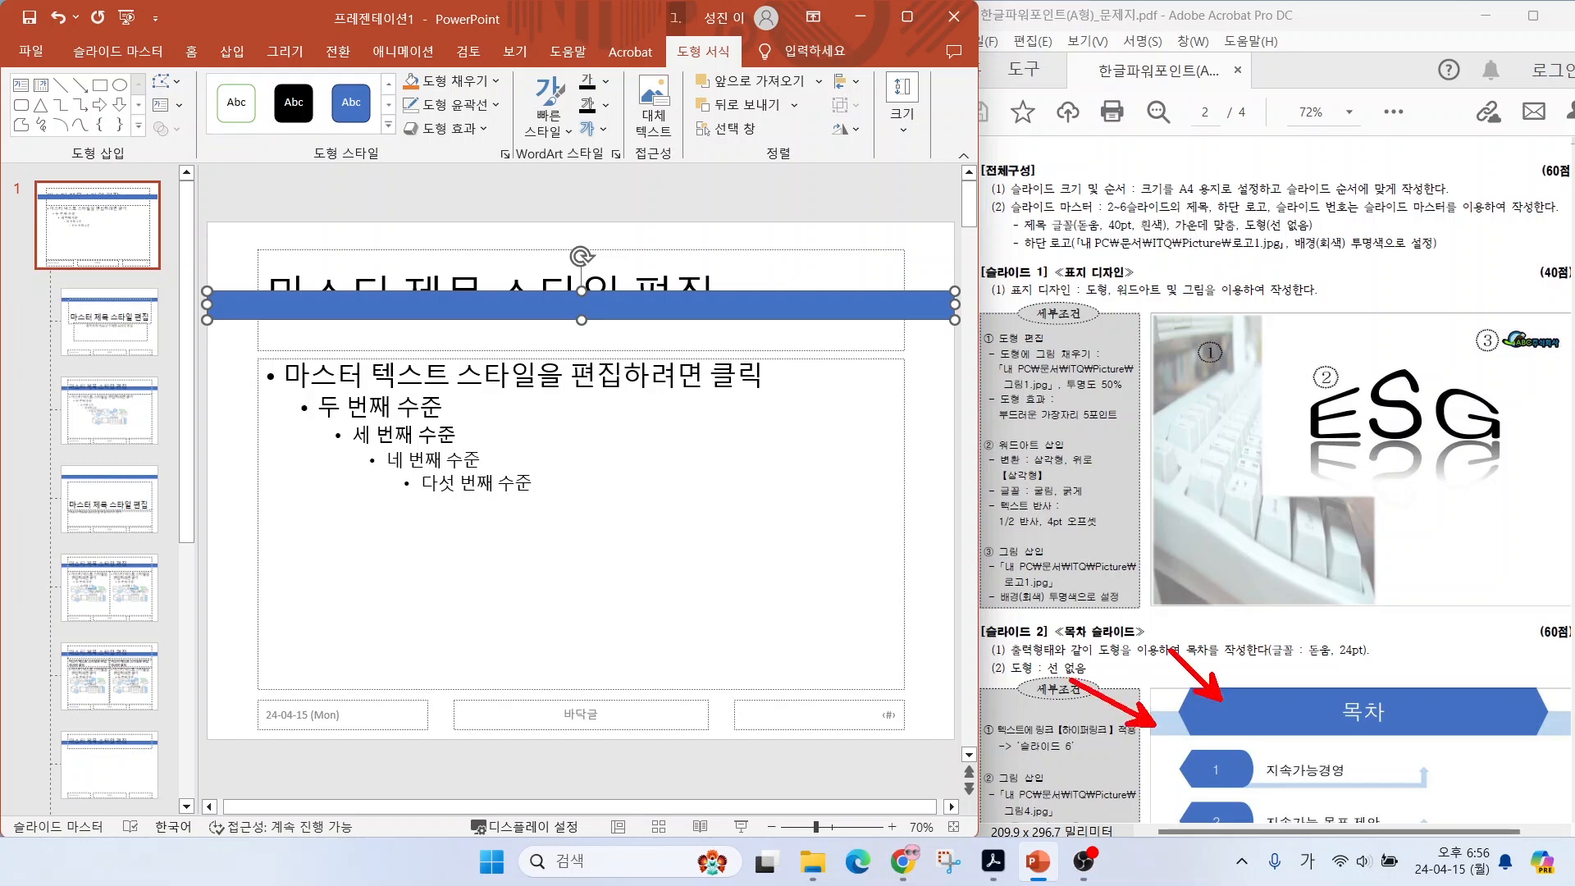
pyautogui.press('Escape')
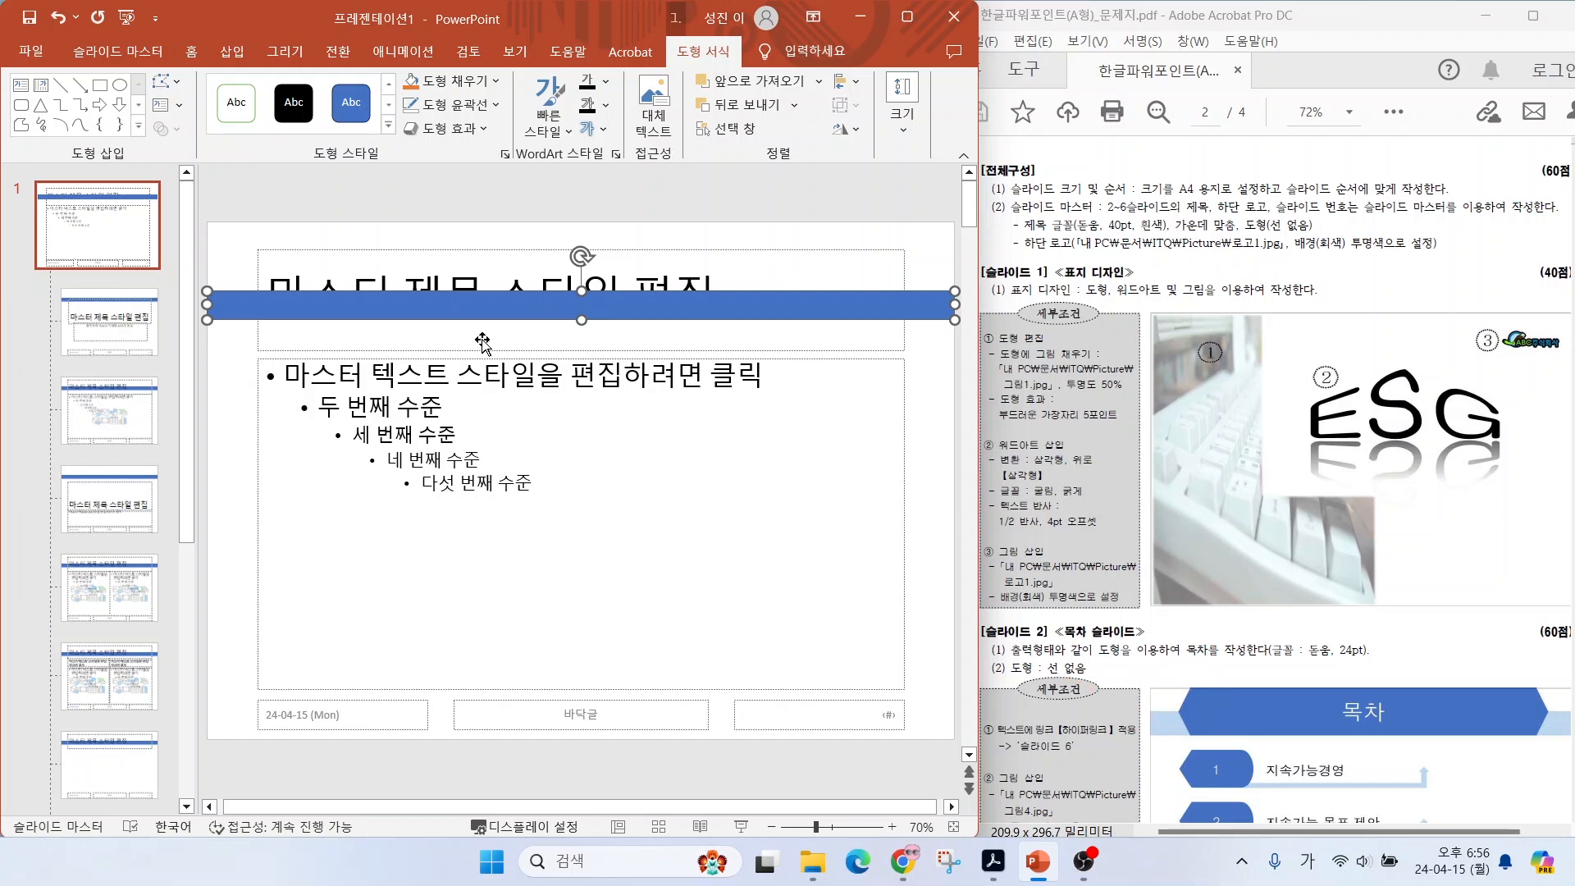
pyautogui.click(456, 81)
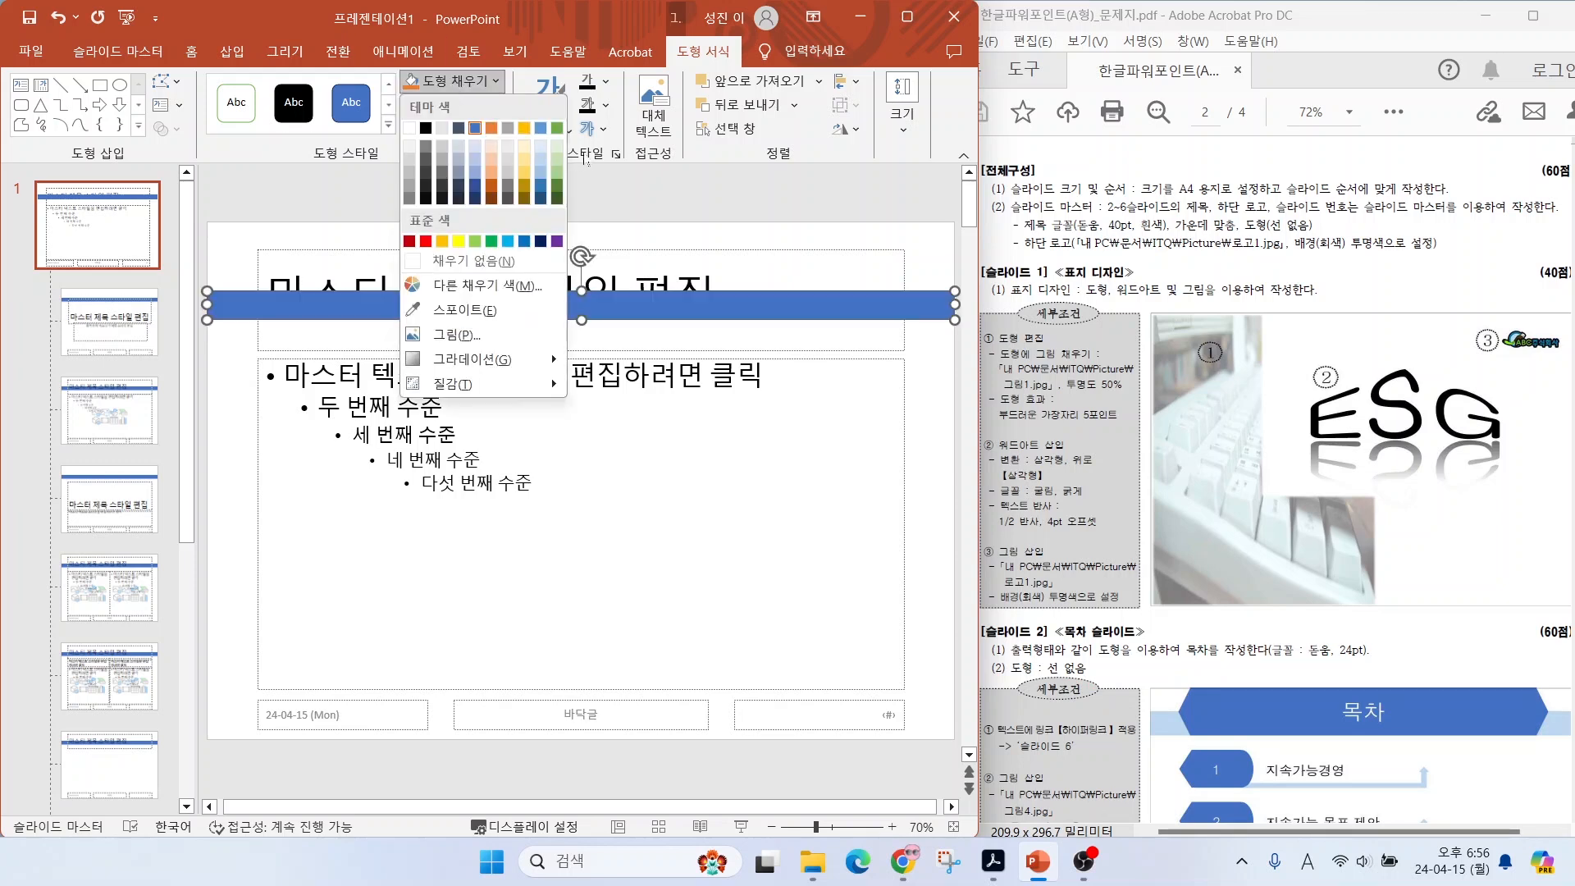
pyautogui.click(557, 146)
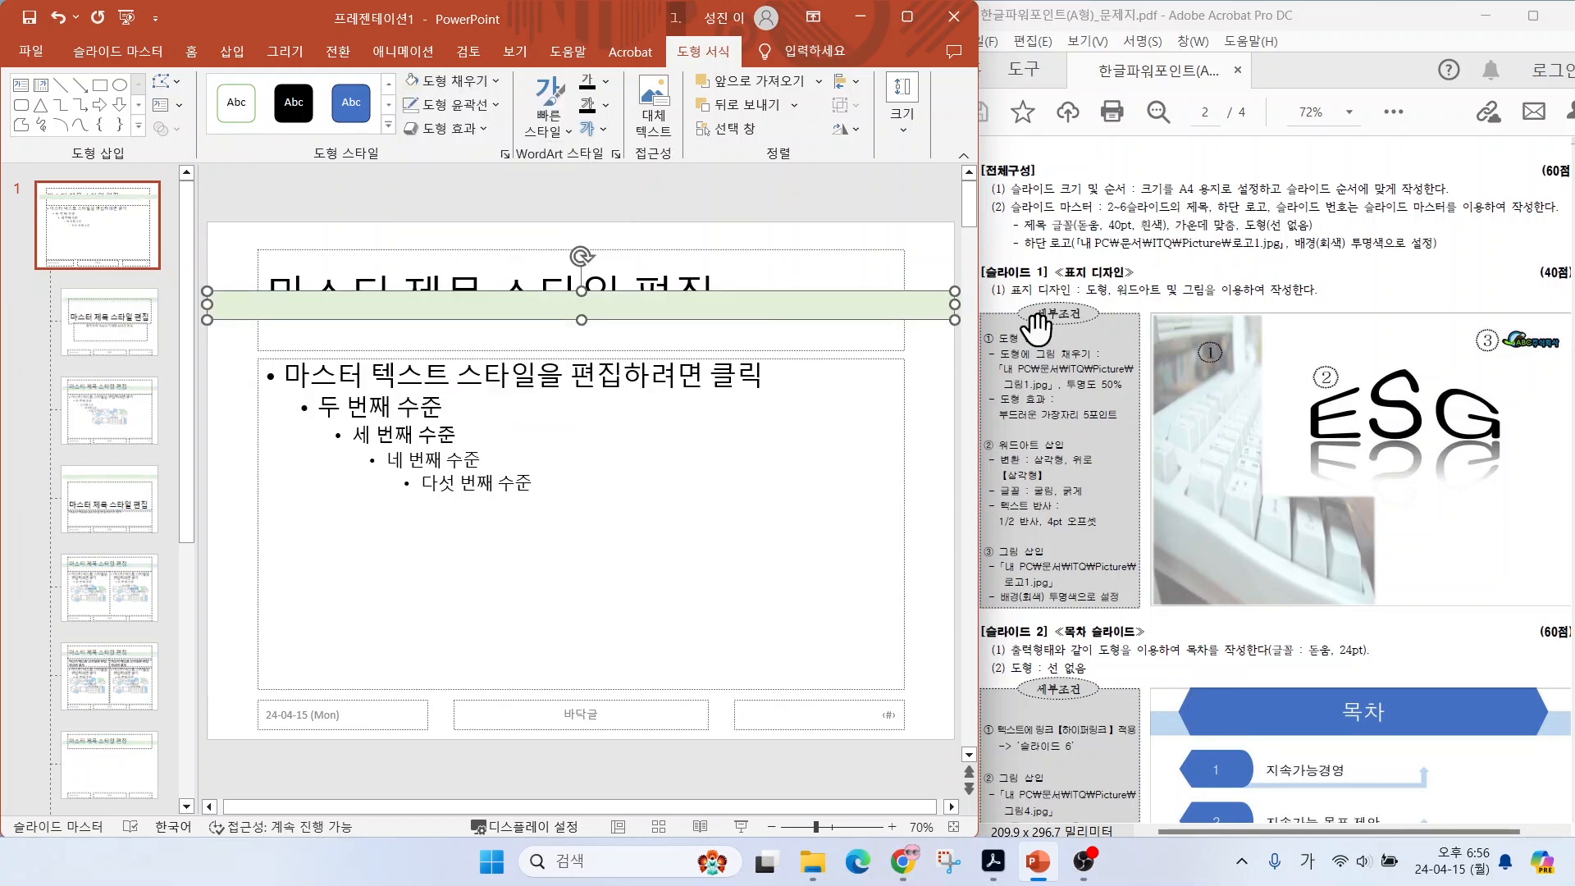
# Draw a wide hexagon over the master's title area, overlapping the light green band, and remove its outline.
pyautogui.click(231, 53)
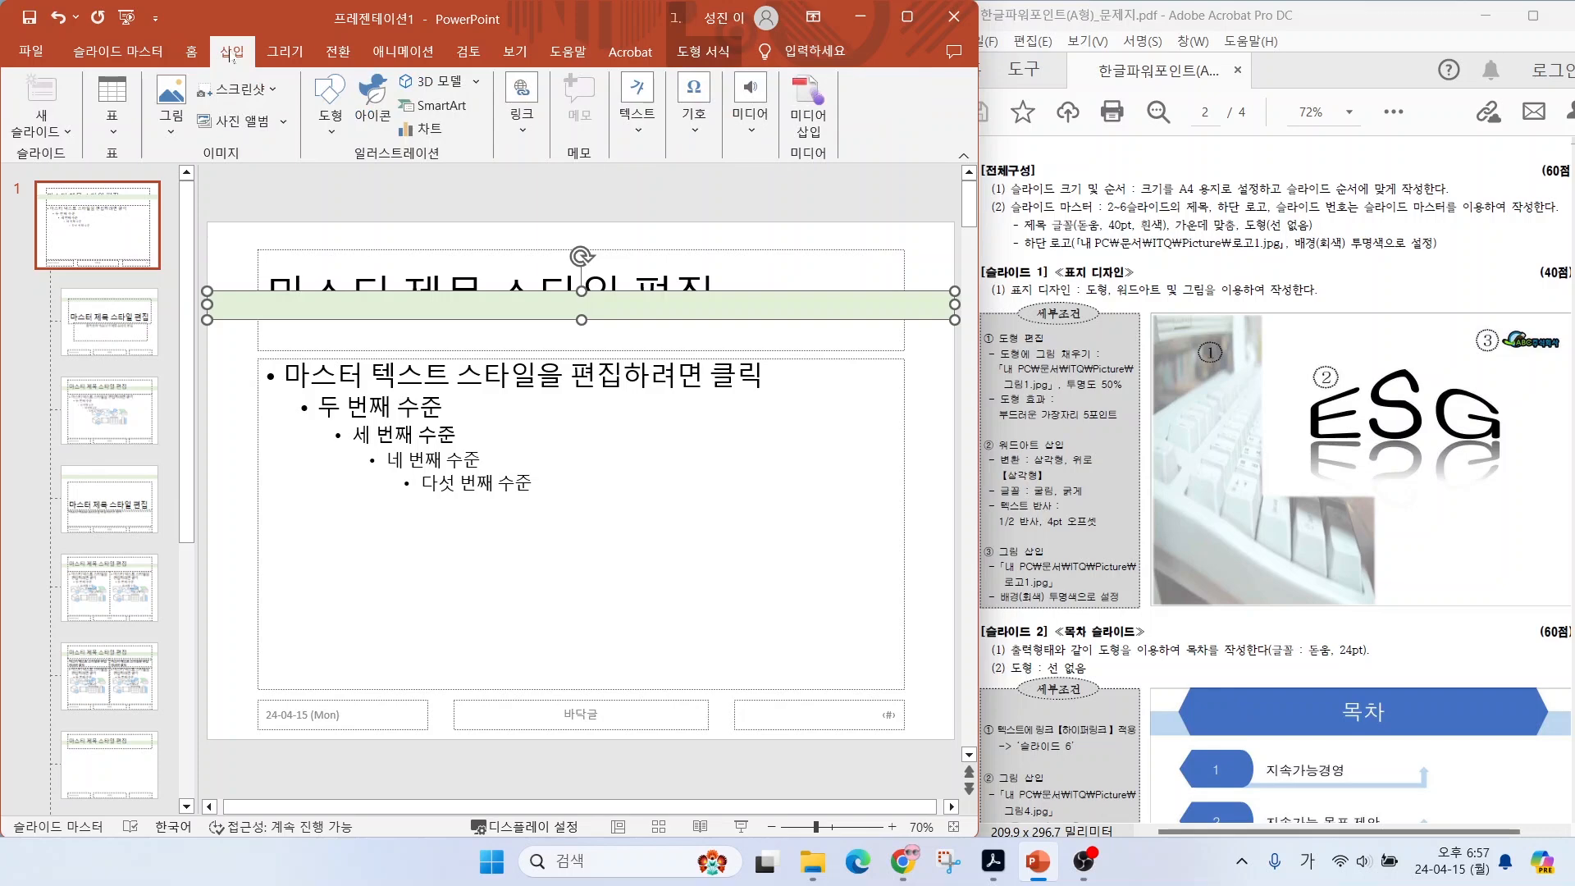
pyautogui.click(331, 103)
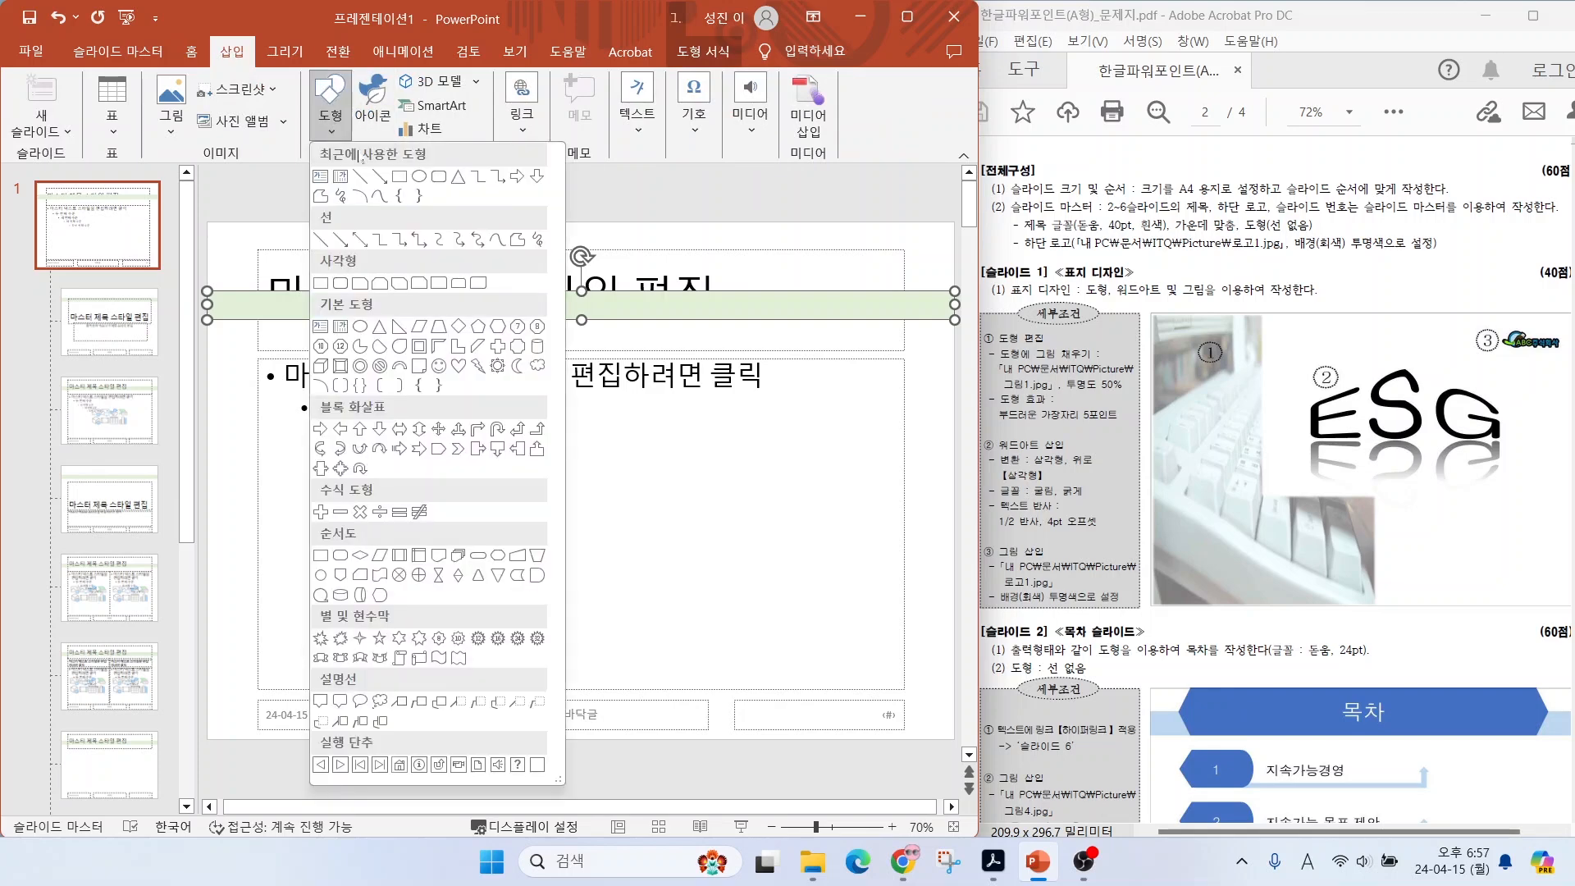
pyautogui.click(498, 326)
pyautogui.moveTo(247, 220); pyautogui.dragTo(914, 328)
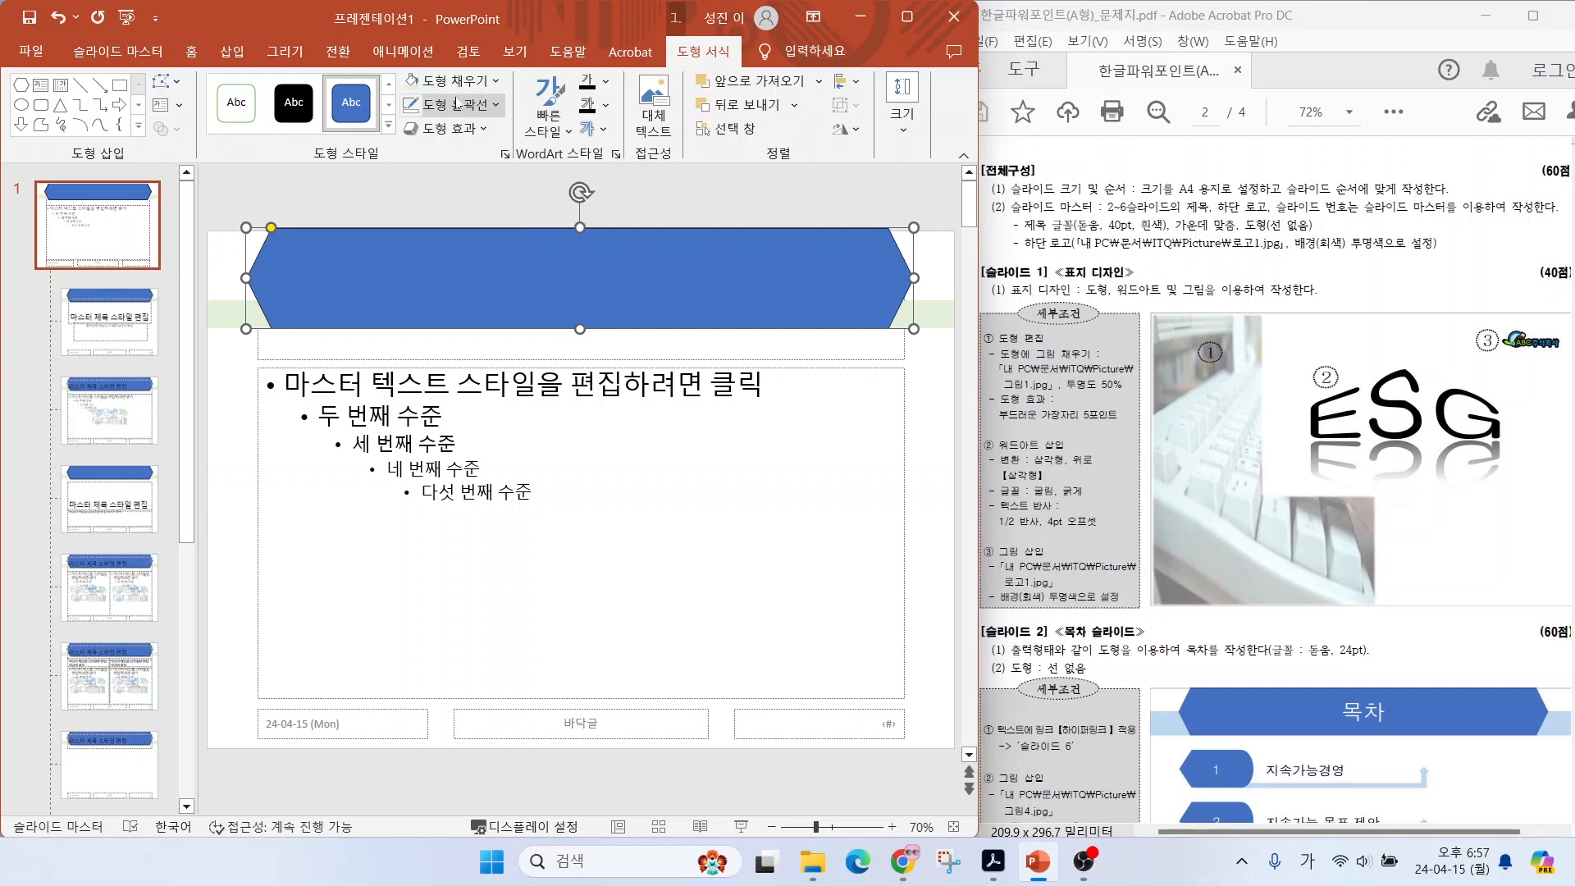
pyautogui.click(453, 105)
pyautogui.click(457, 285)
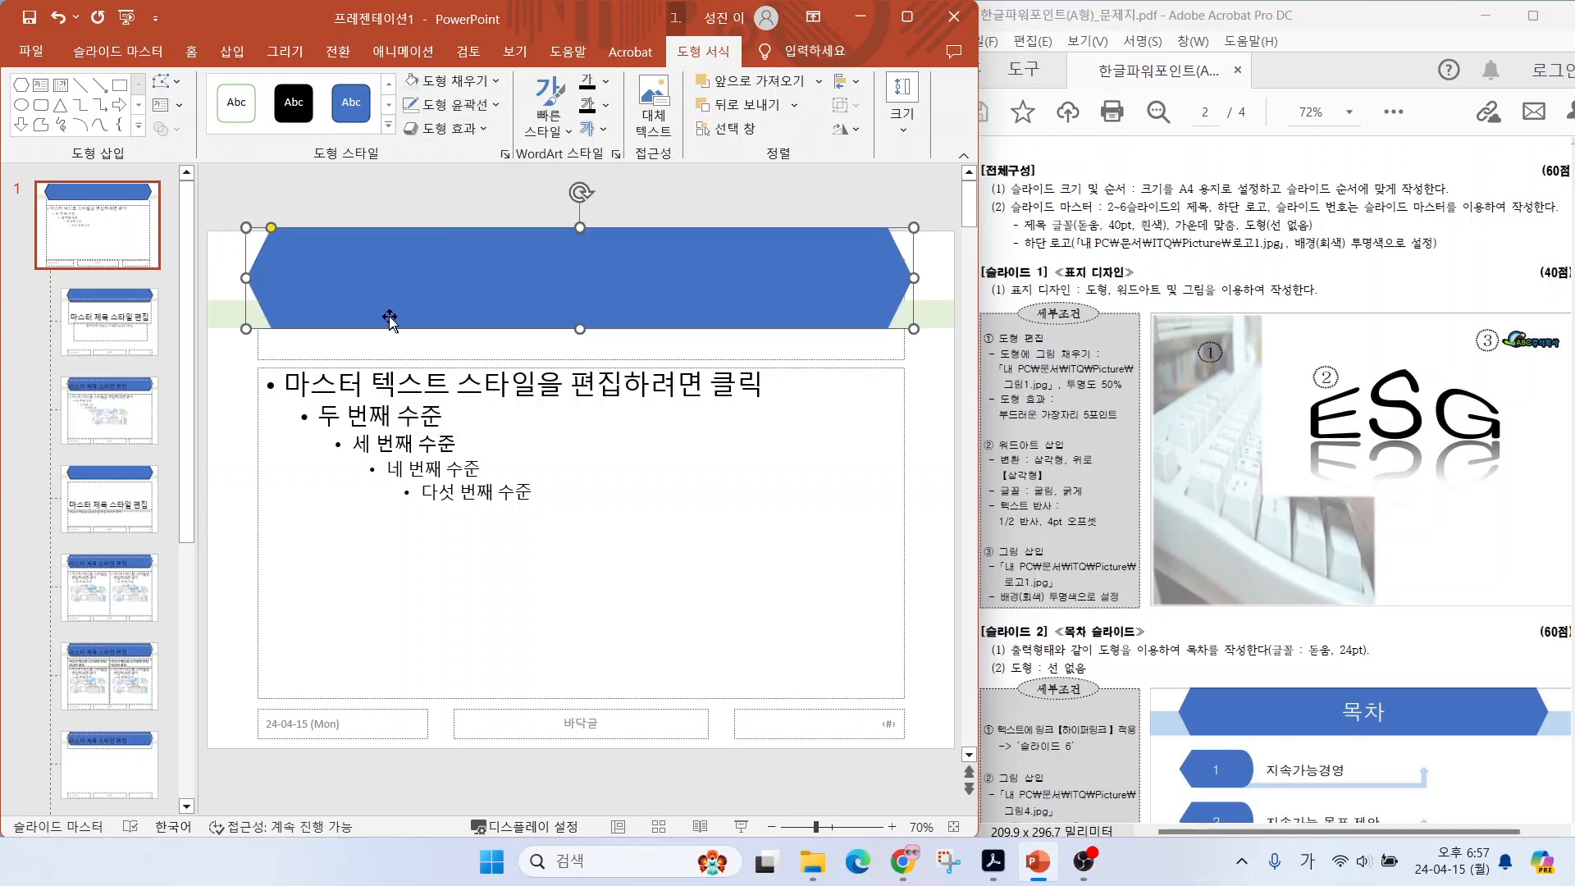
# Fill the master's hexagon with standard green and check the exam sheet's title font requirements.
pyautogui.click(453, 80)
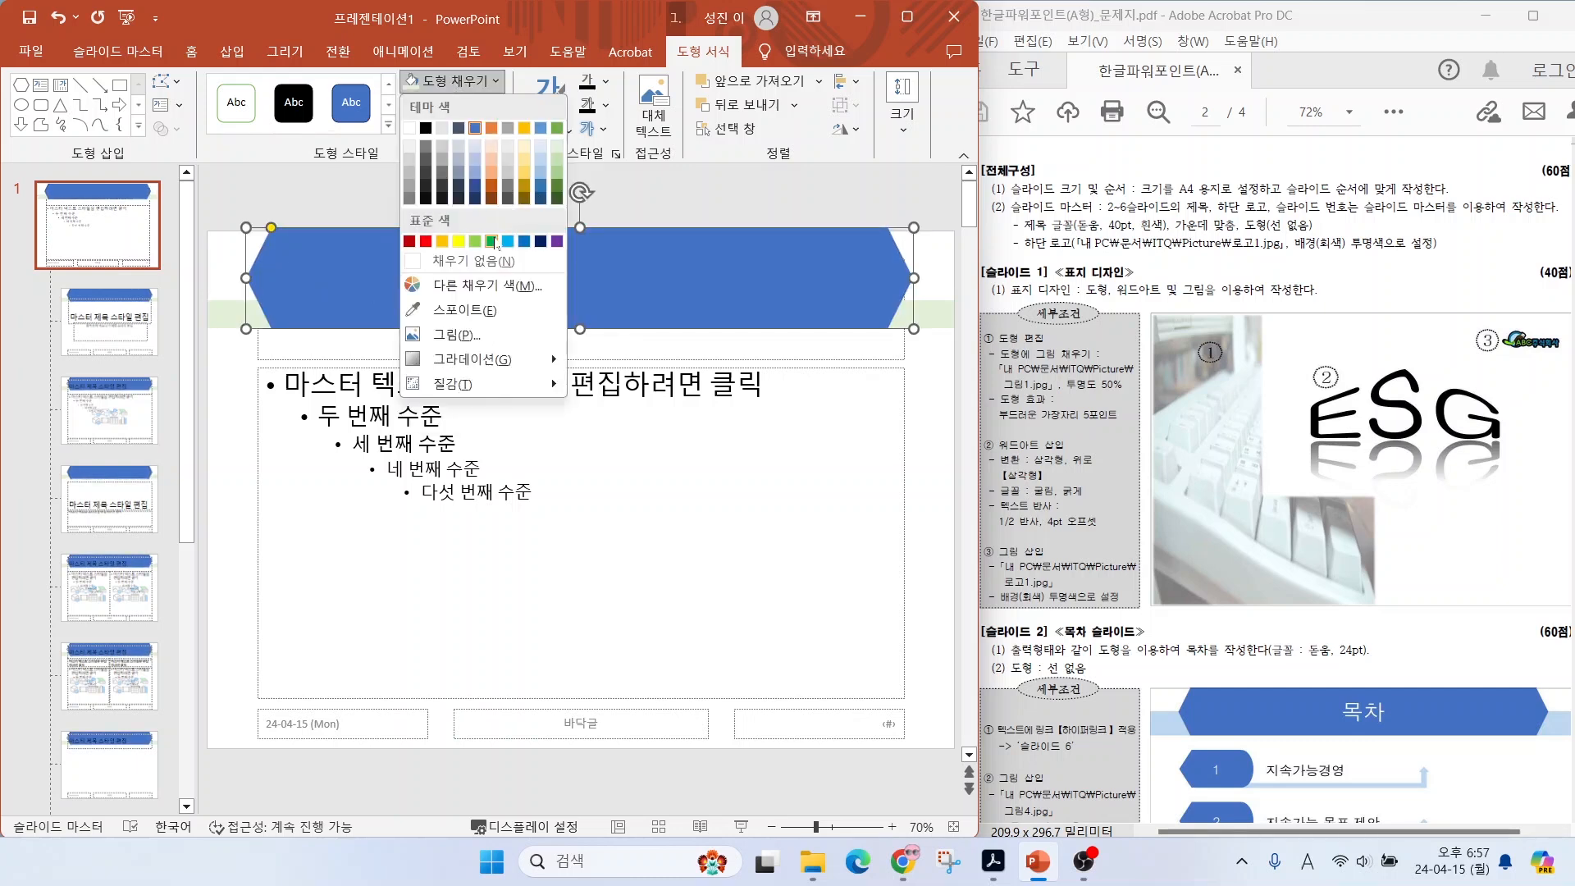
pyautogui.click(492, 241)
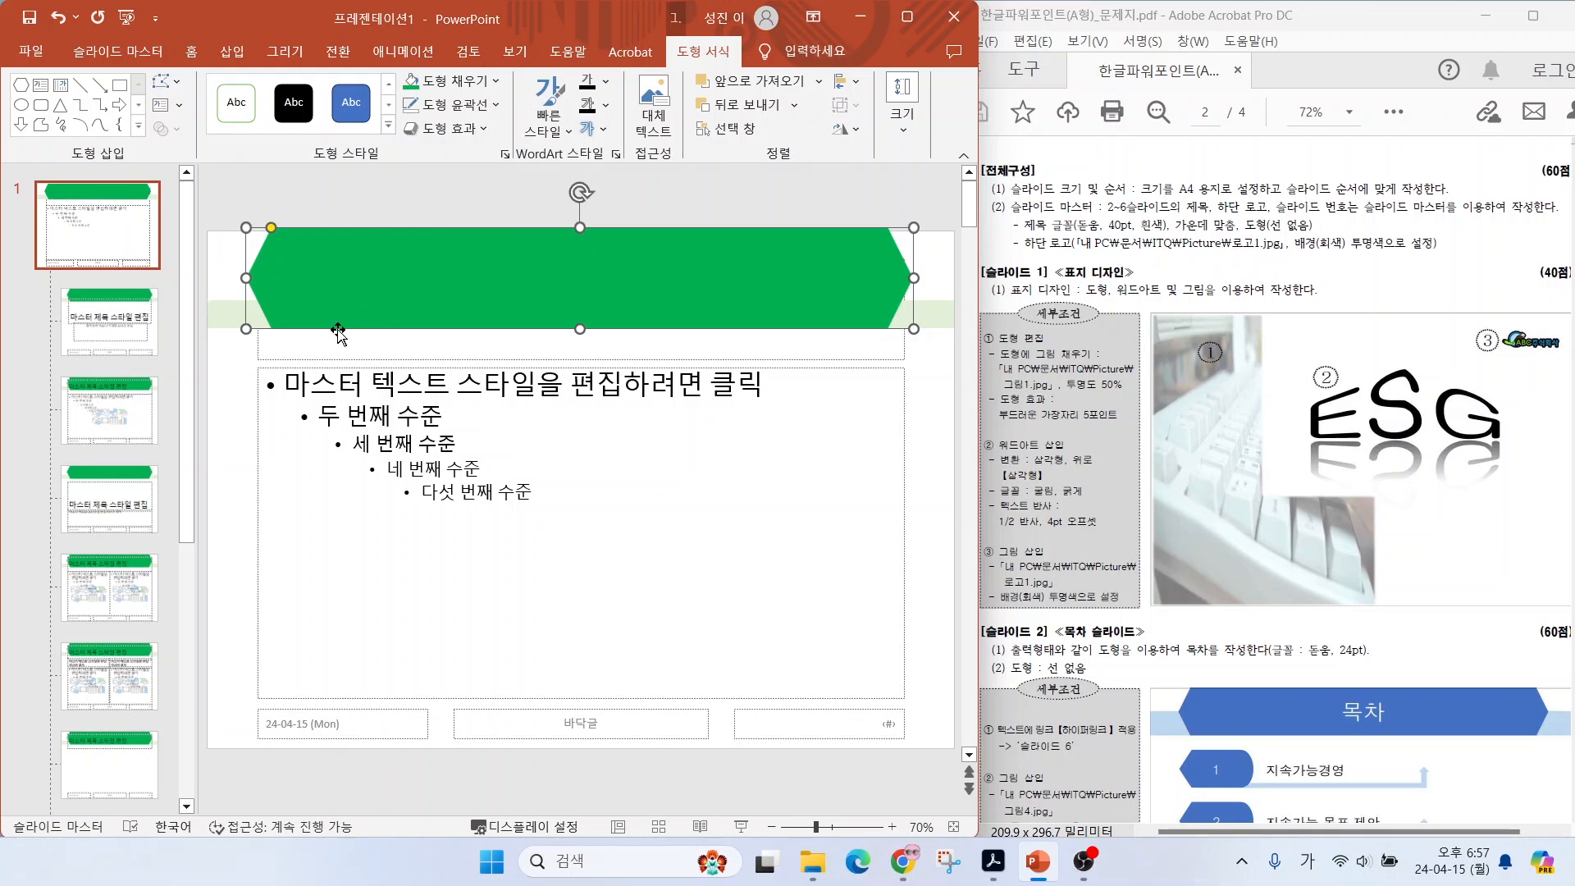
pyautogui.moveTo(1100, 217); pyautogui.dragTo(1148, 161)
pyautogui.moveTo(1060, 244); pyautogui.dragTo(1190, 233)
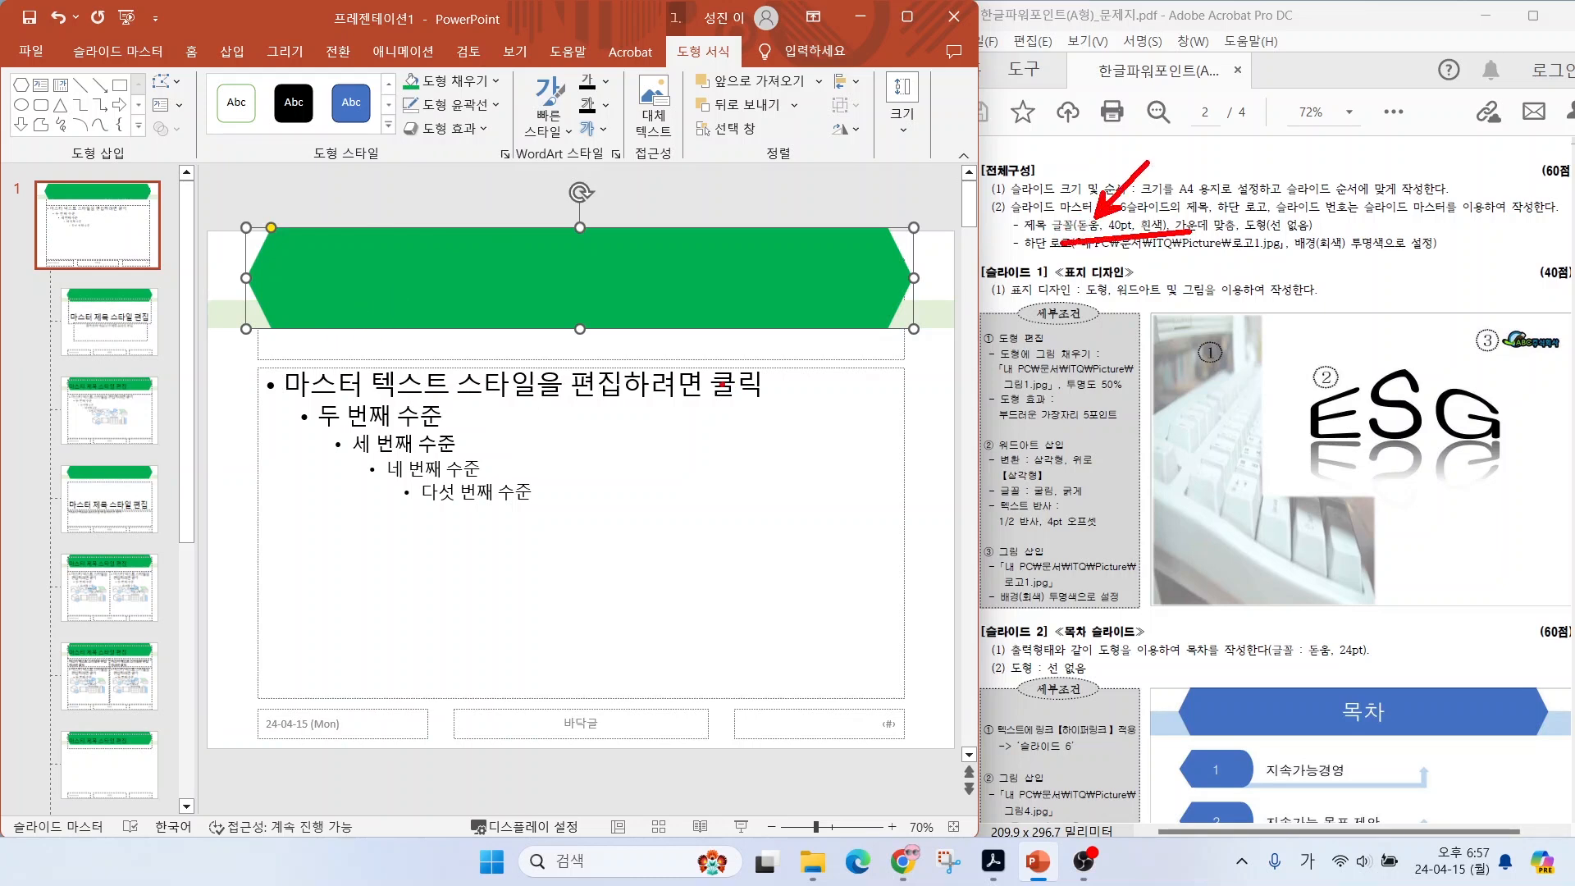
pyautogui.moveTo(717, 358); pyautogui.dragTo(766, 408)
pyautogui.press('Escape')
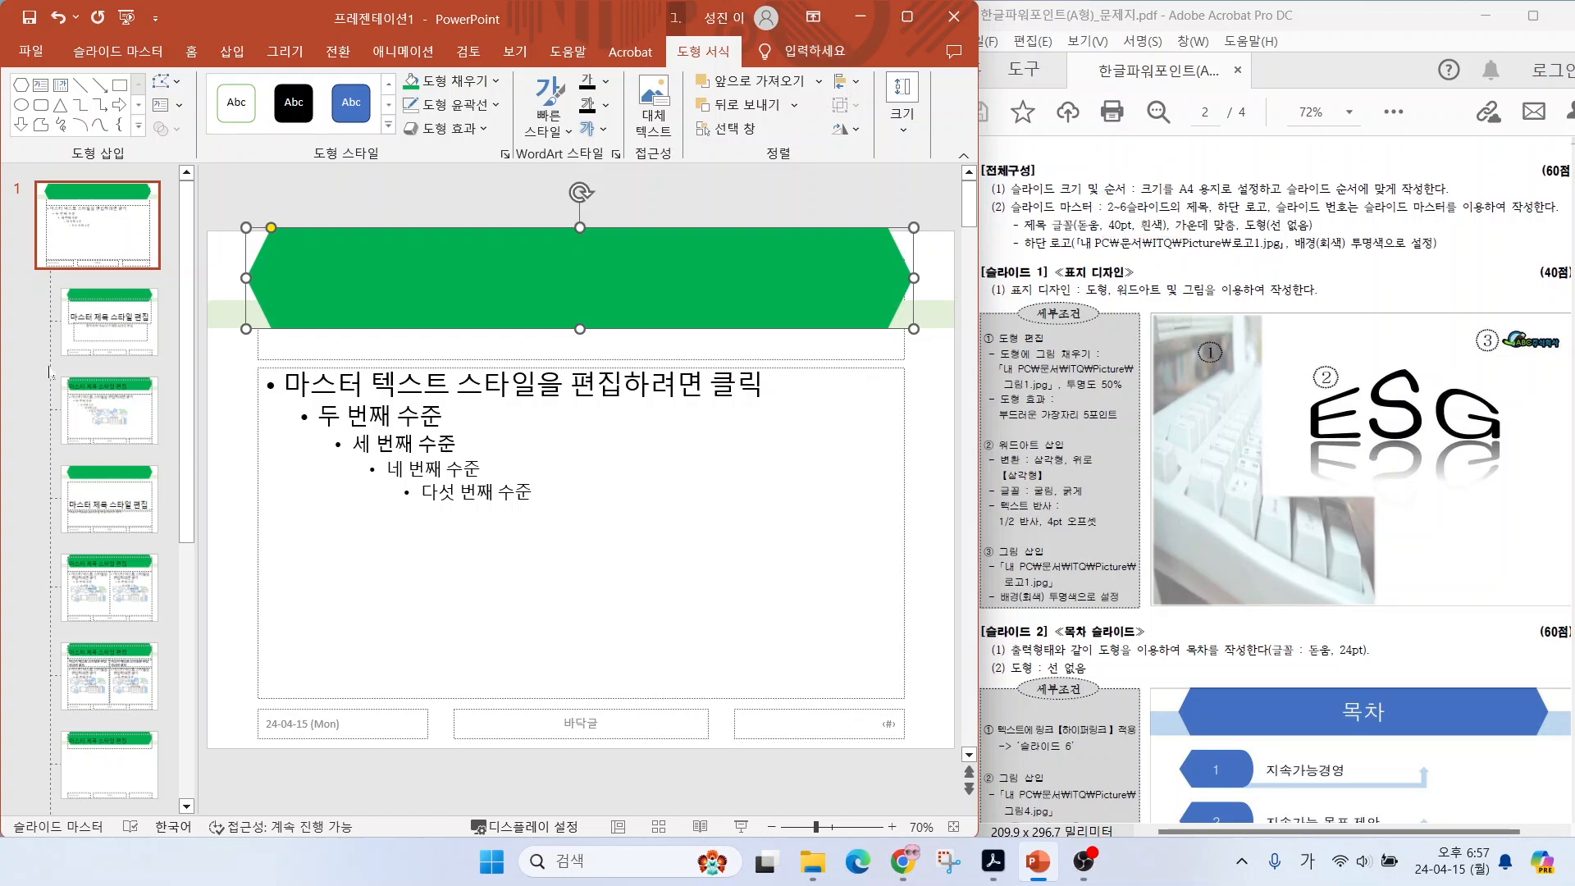
# Bring the master's title placeholder to the front so it sits above the green hexagon.
pyautogui.click(258, 355)
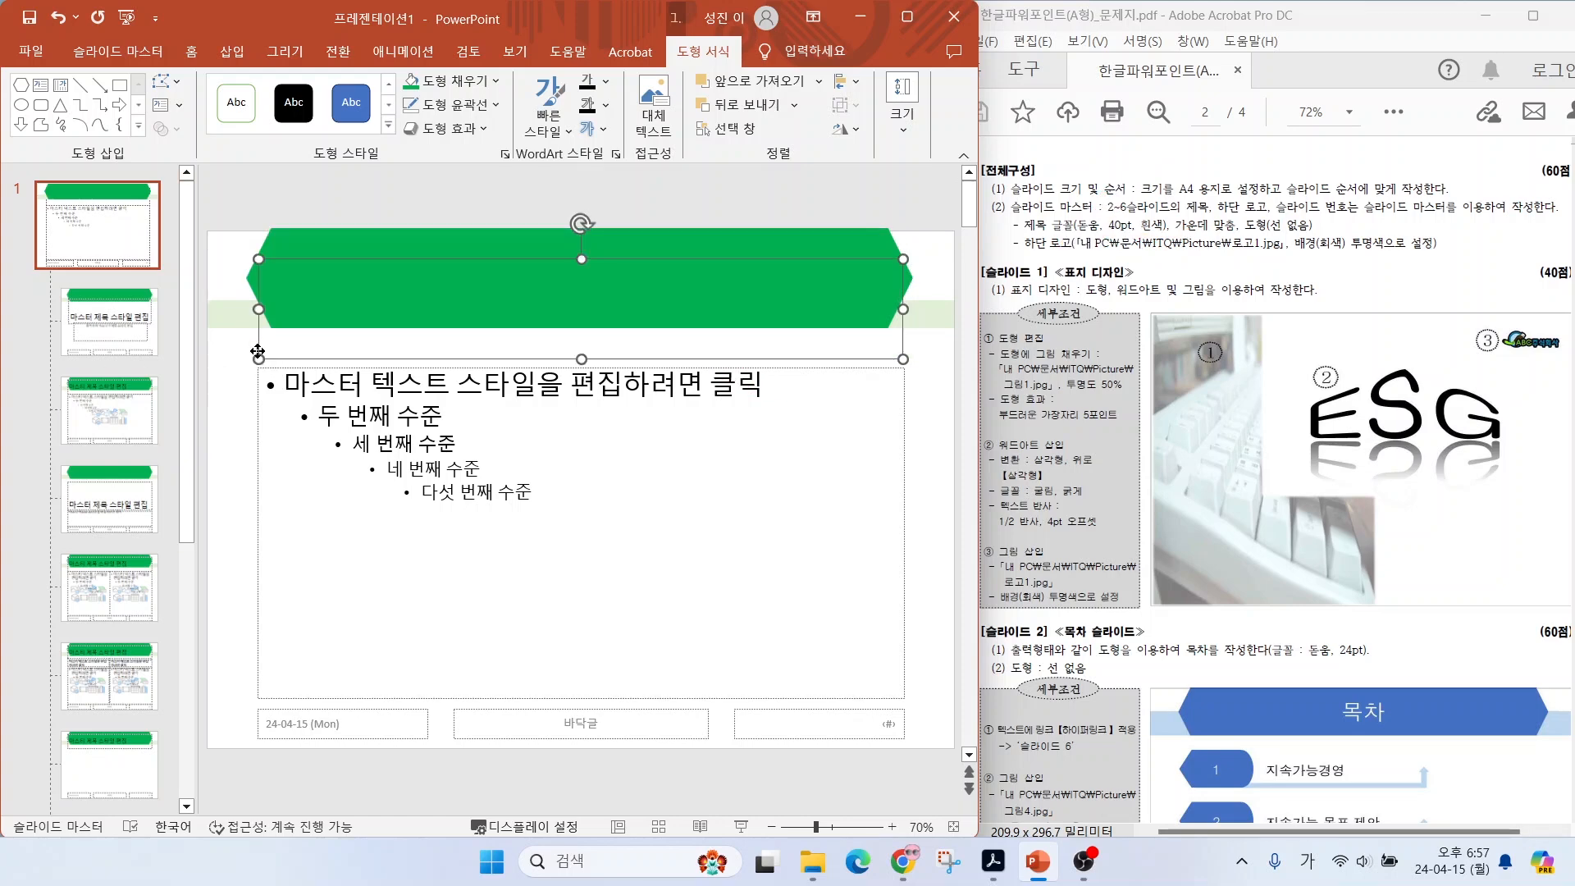
pyautogui.rightClick(258, 354)
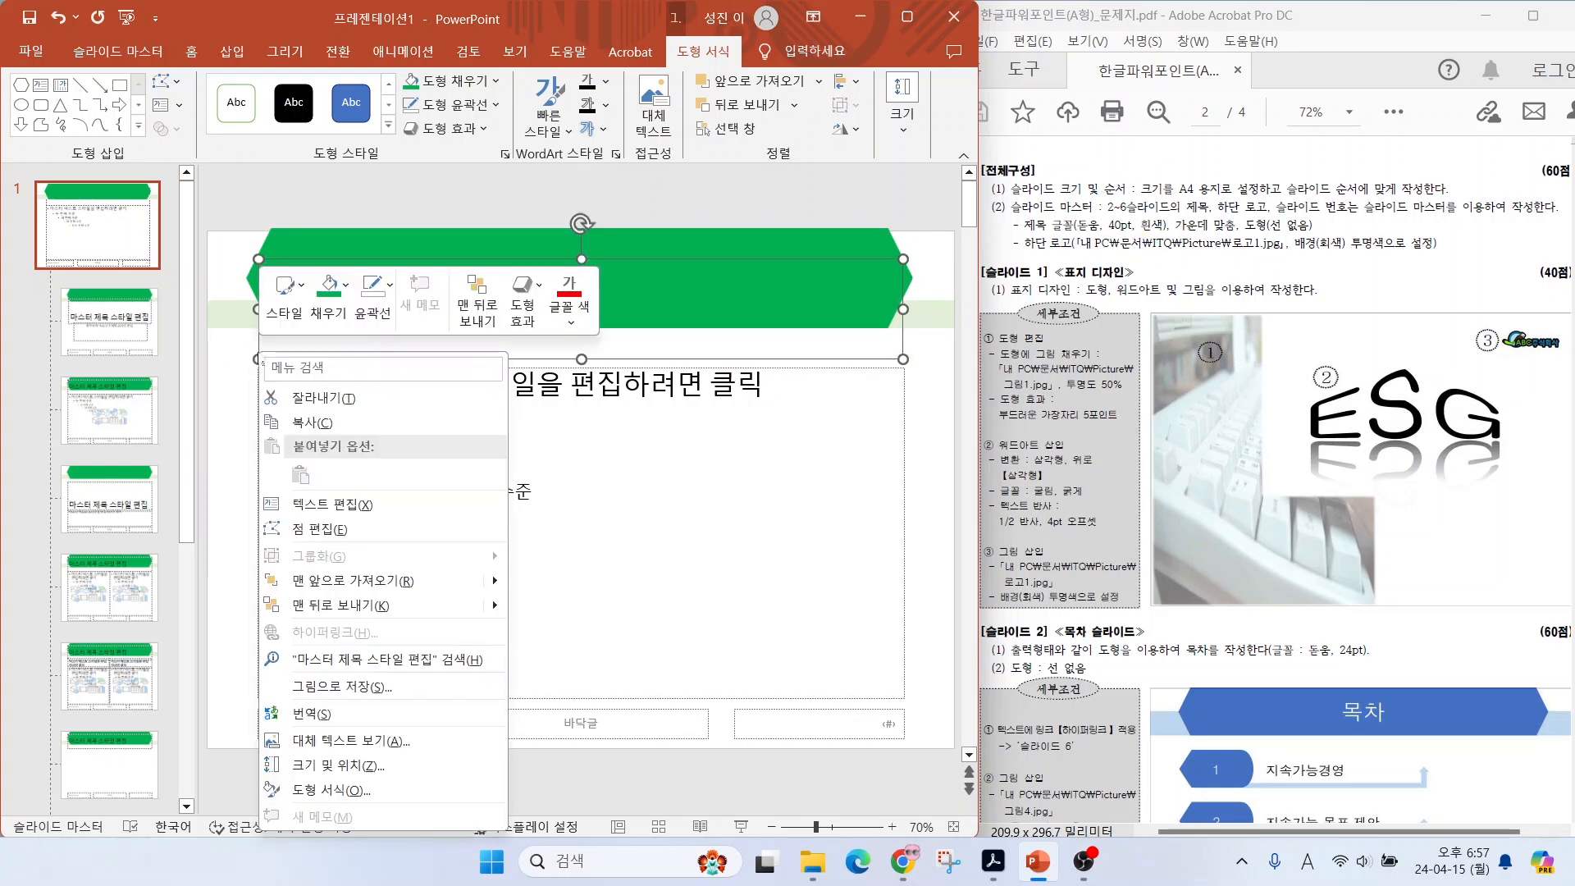
pyautogui.click(356, 580)
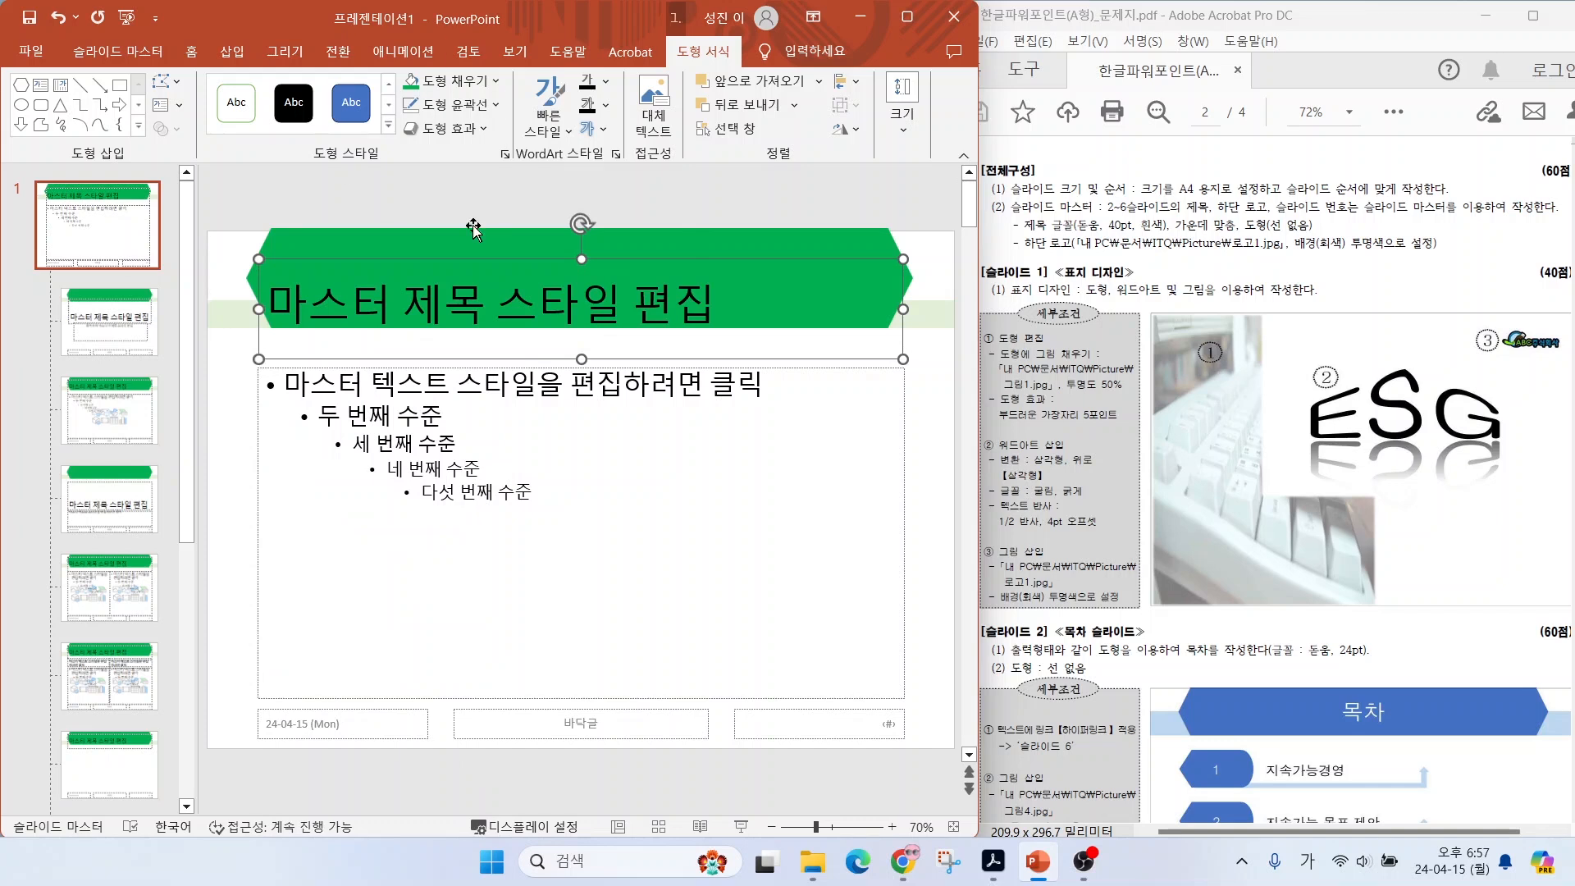
# Format the master title text in the 돋움 font at 40 pt with white color.
pyautogui.click(192, 51)
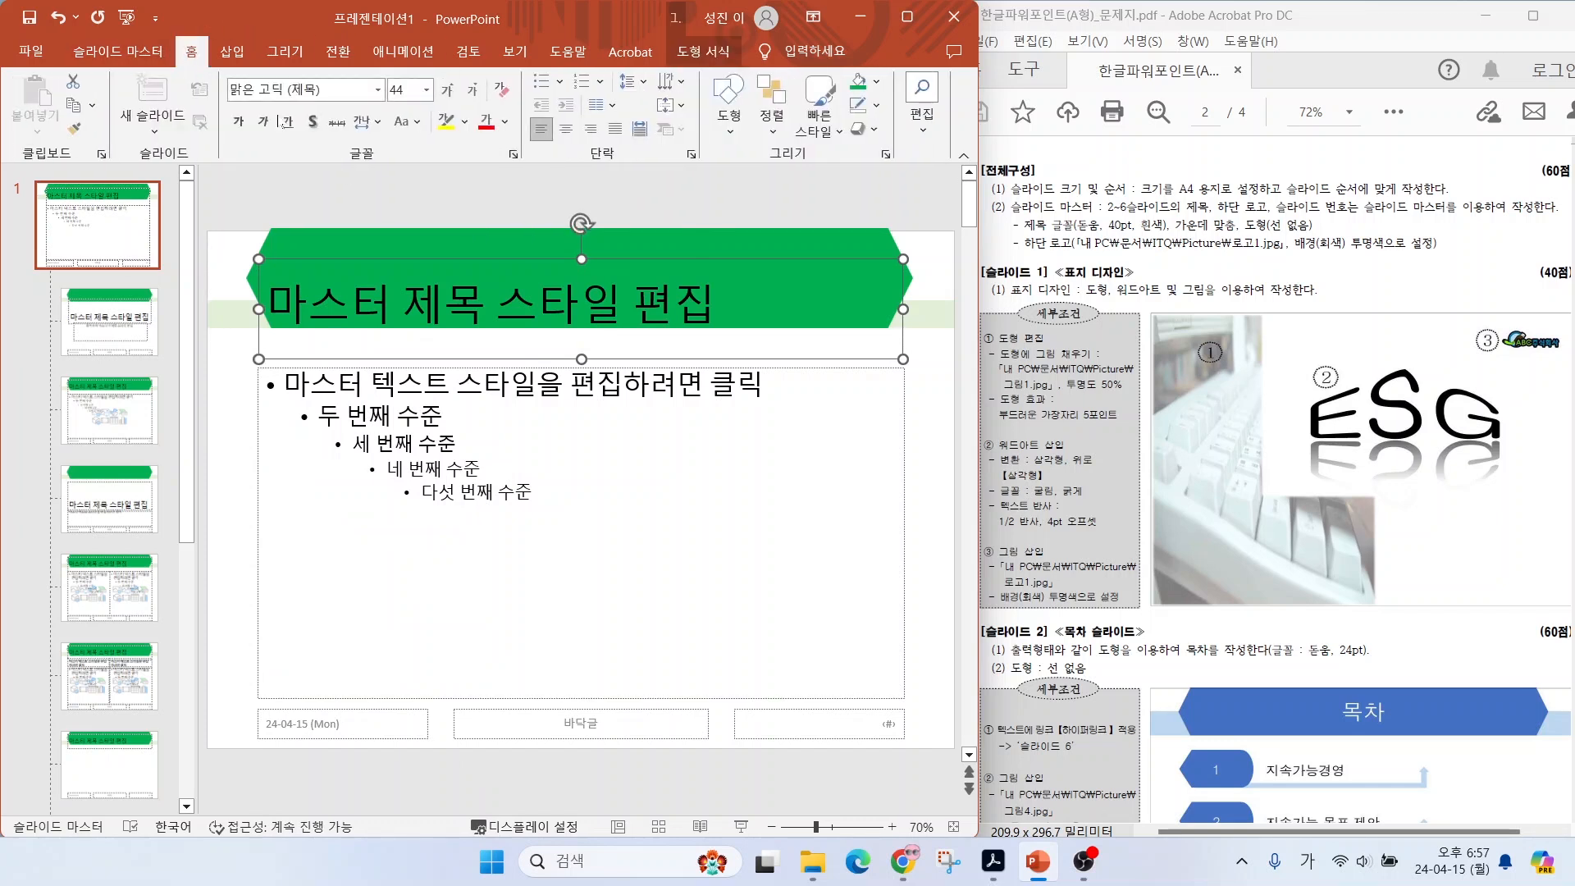
pyautogui.moveTo(723, 305); pyautogui.dragTo(329, 200)
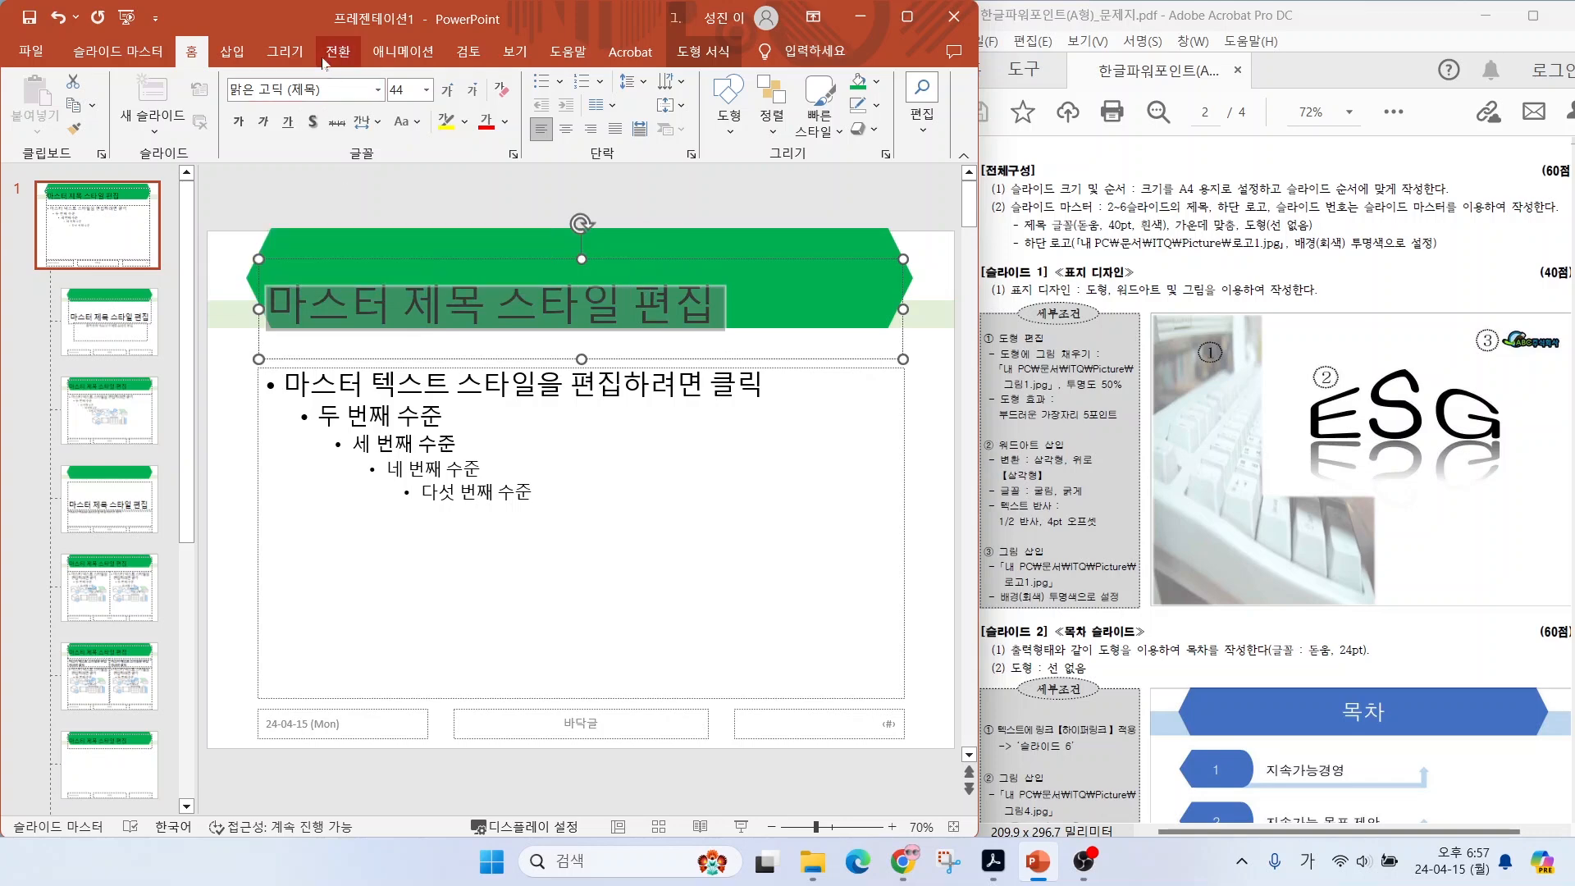
pyautogui.click(378, 90)
pyautogui.scroll(-15, 369, 394)
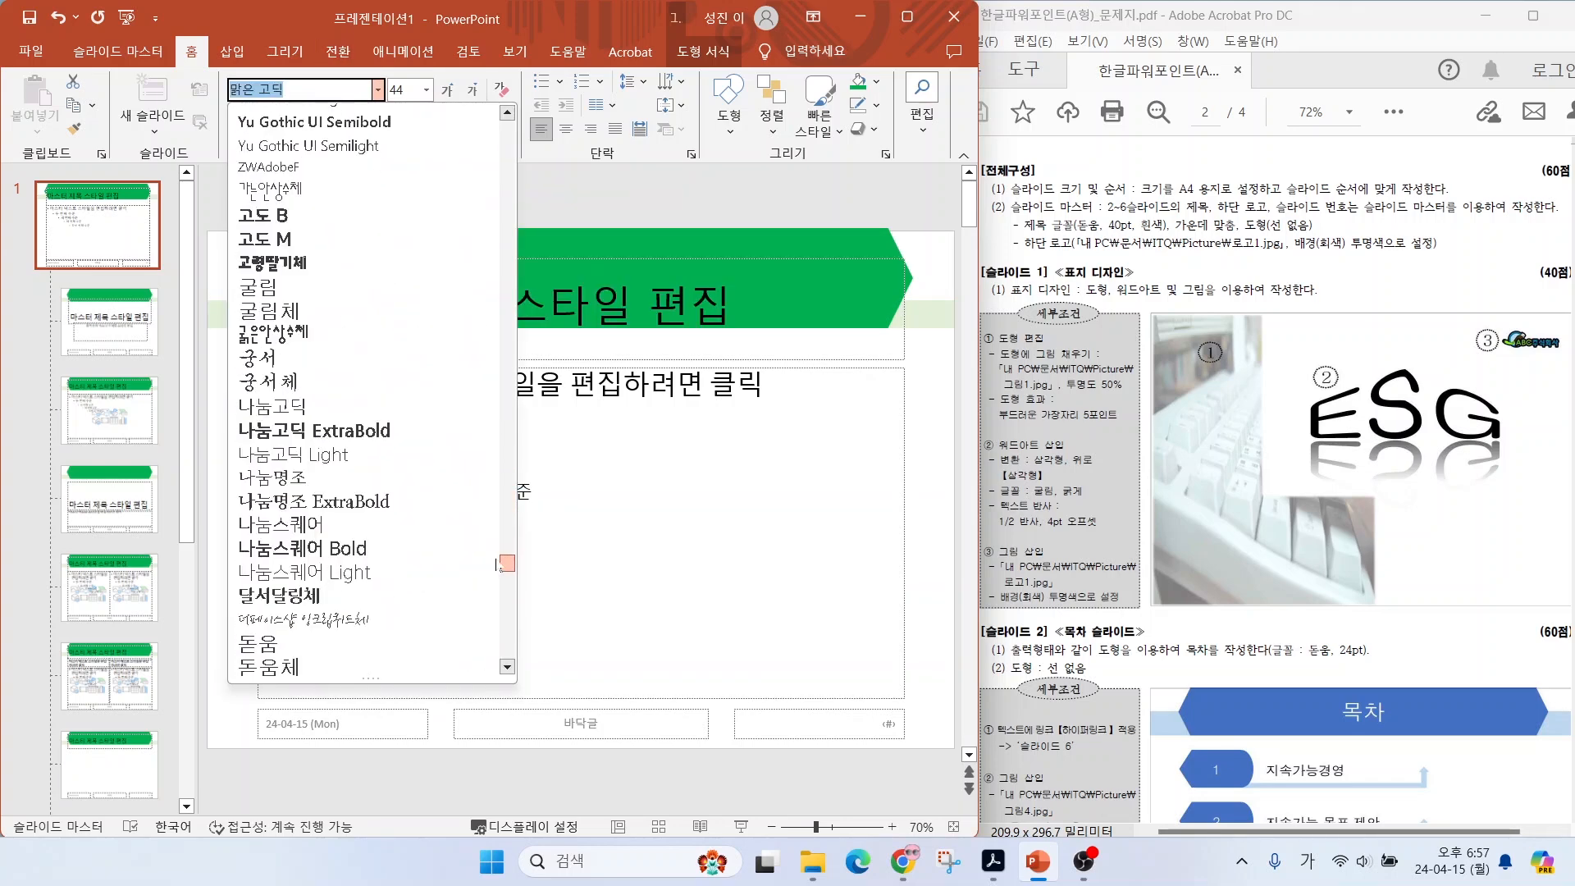
pyautogui.click(258, 643)
pyautogui.click(472, 90)
pyautogui.click(506, 125)
pyautogui.click(485, 168)
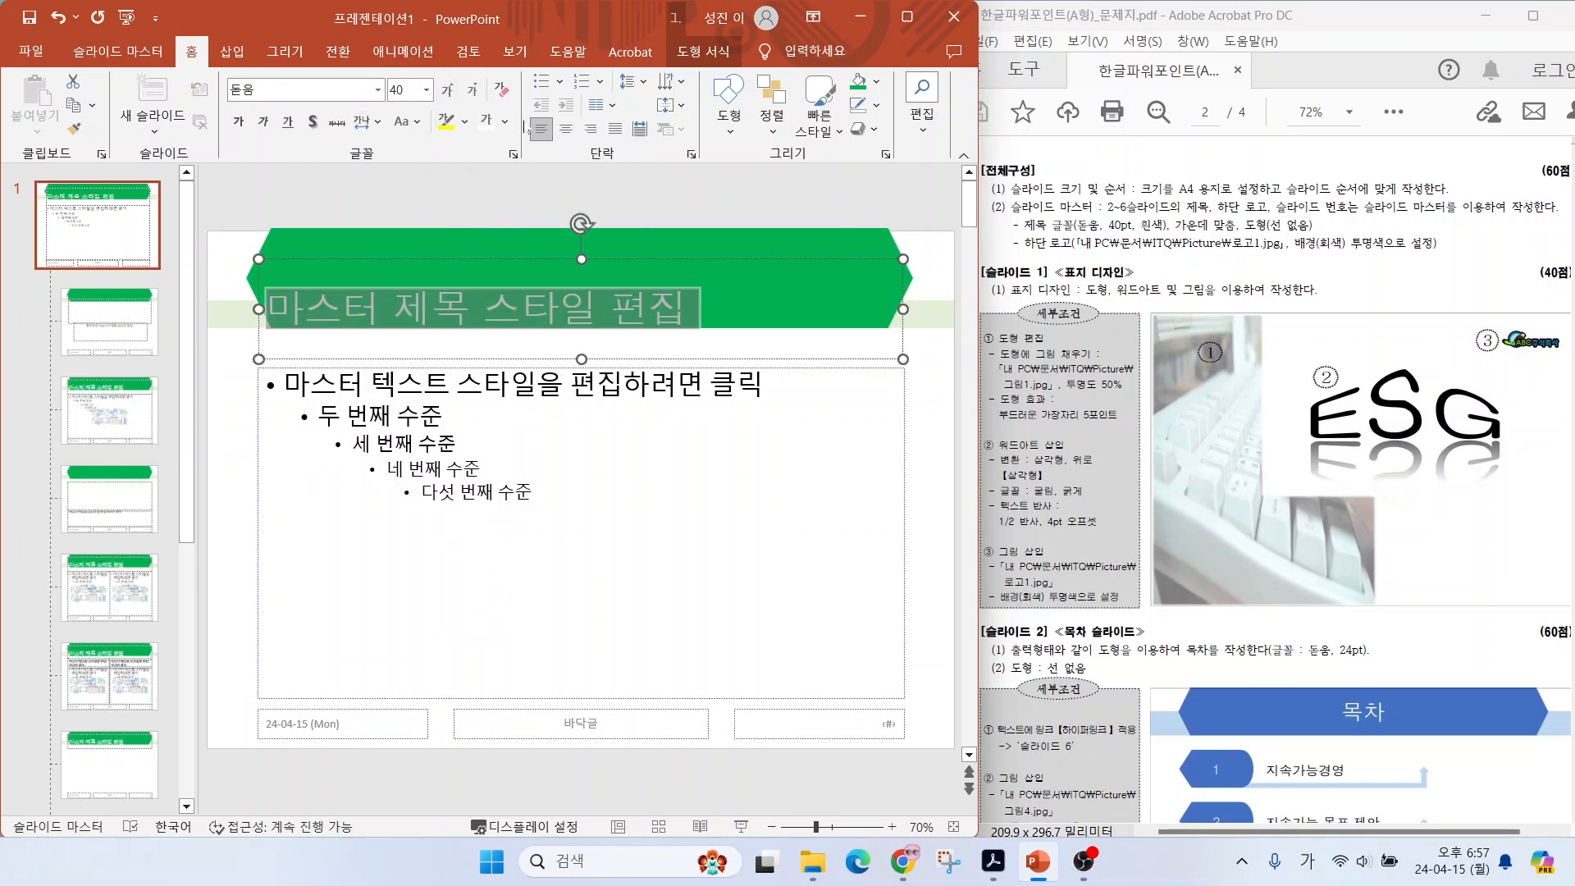
# Center the master title text and fit its placeholder over the green hexagon.
pyautogui.click(566, 129)
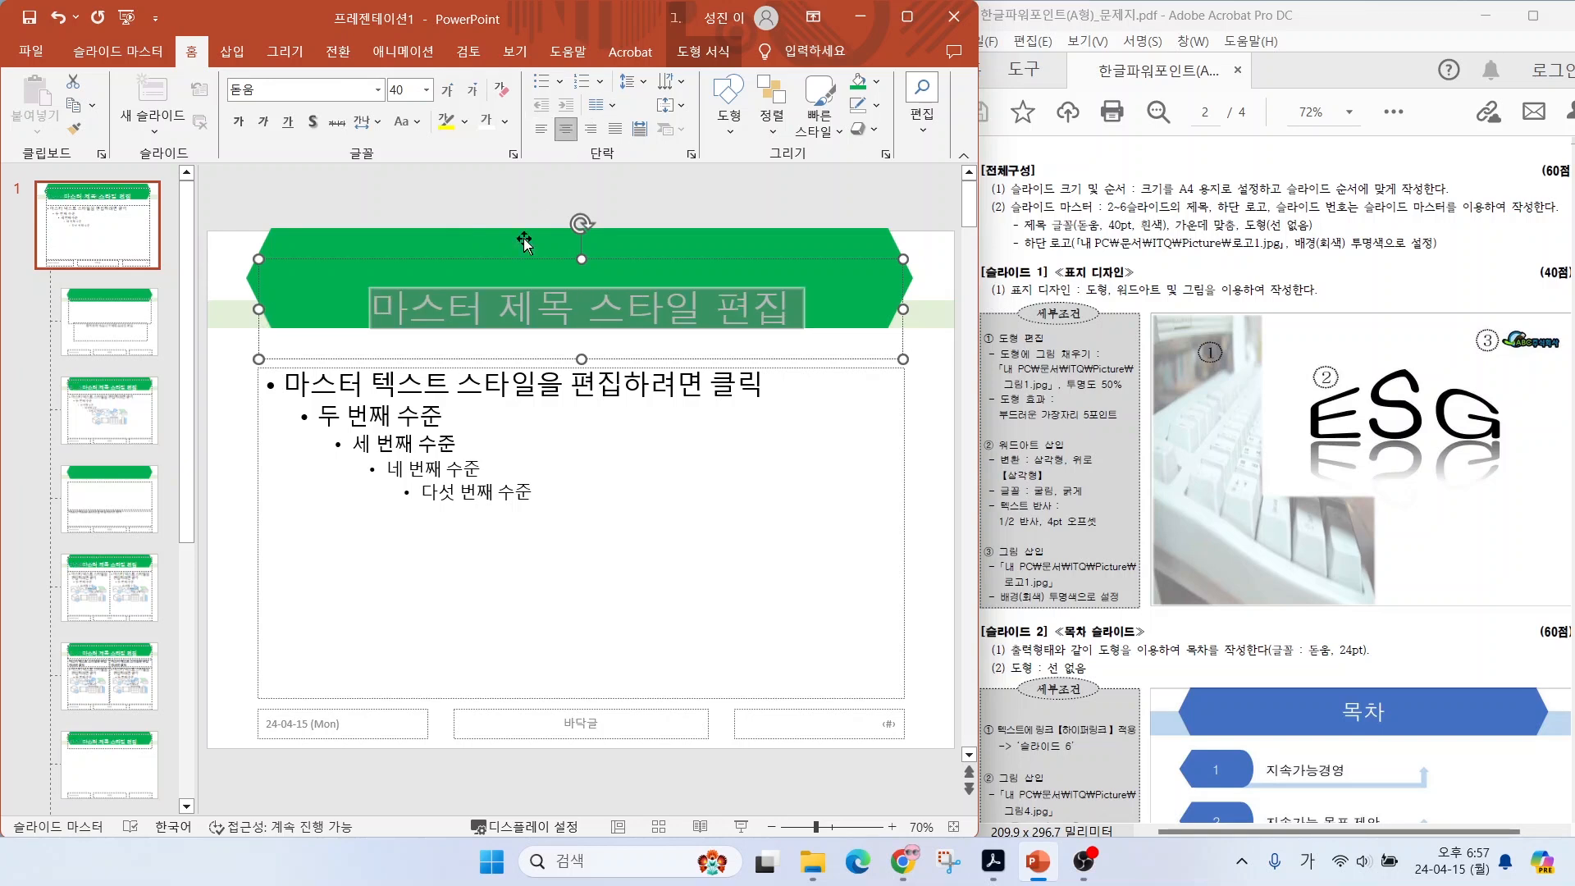
pyautogui.moveTo(319, 360); pyautogui.dragTo(318, 322)
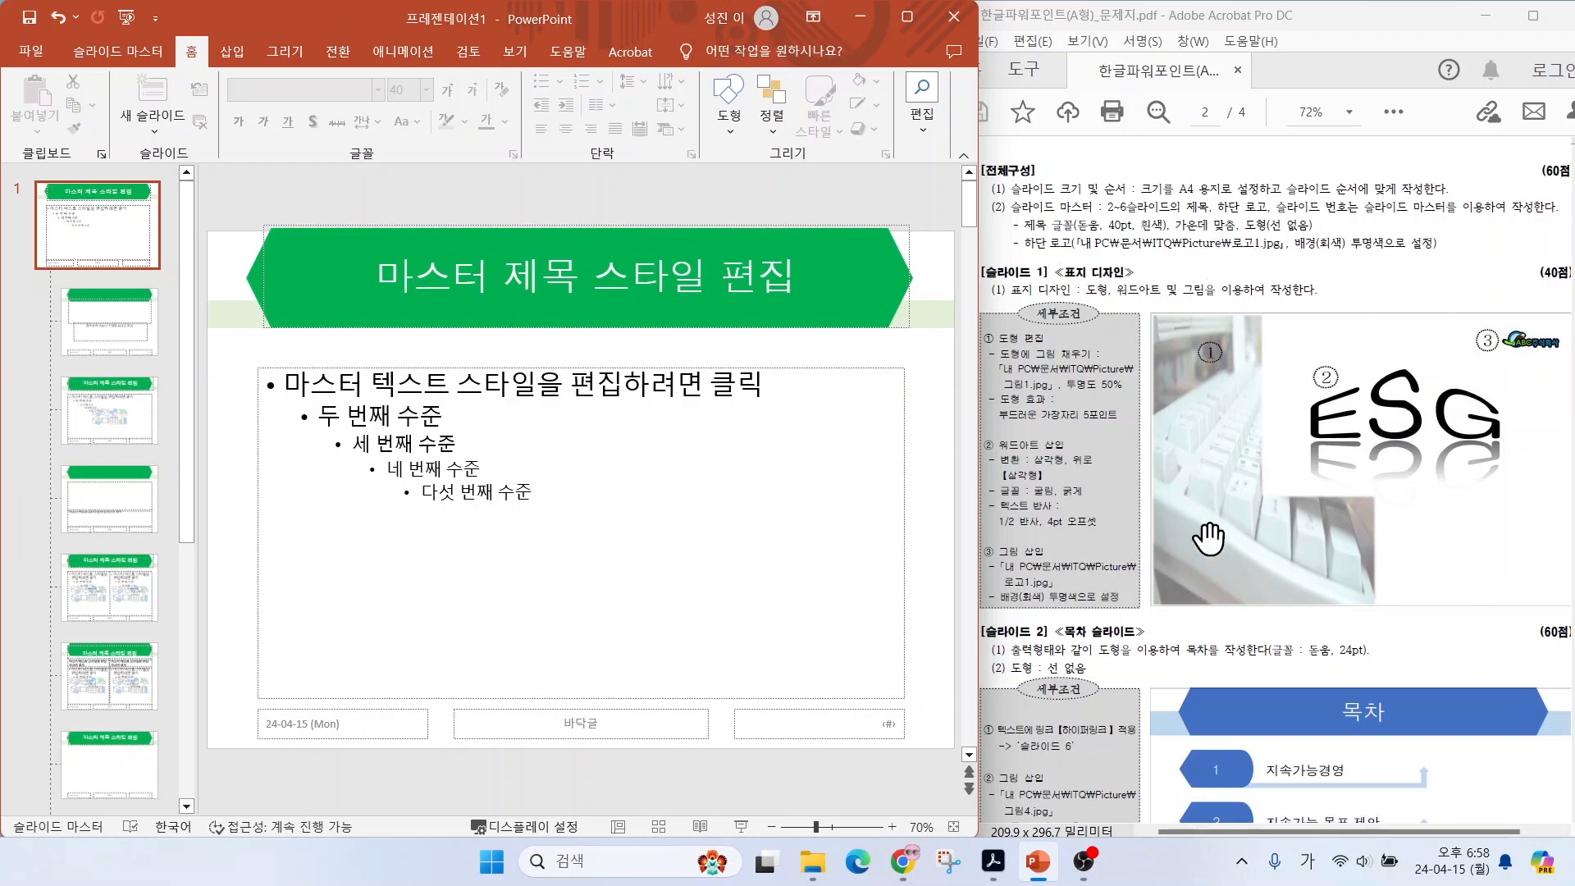
# Insert the picture 로고1.jpg from the Documents folder's ITQ\Picture subfolder into the slide master, following the slide 2 sample.
pyautogui.scroll(-3, 1243, 627)
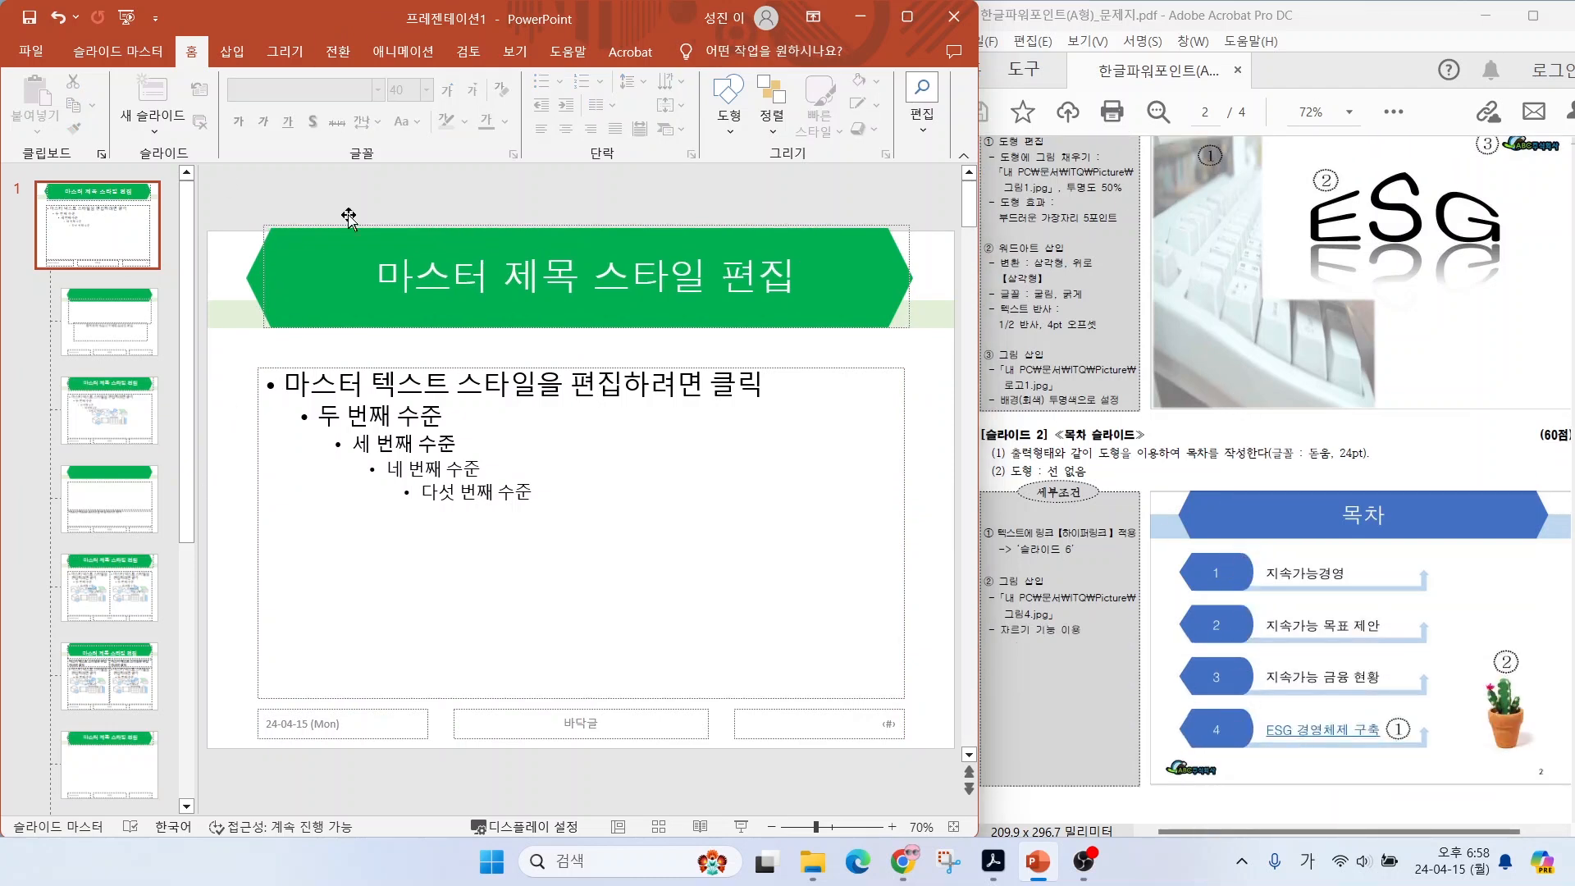
pyautogui.click(244, 59)
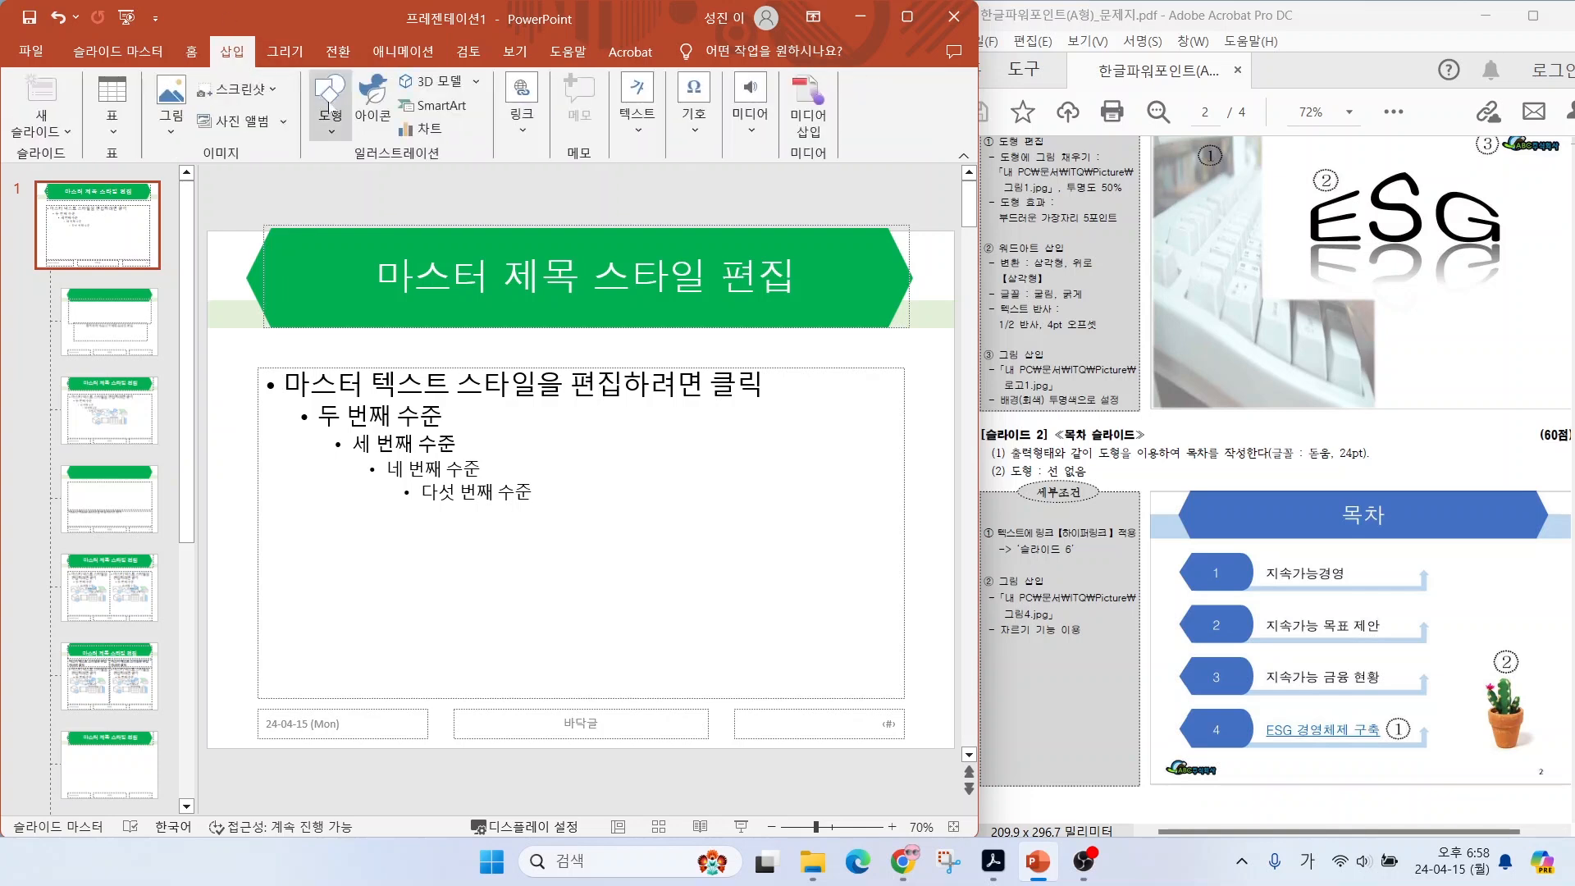
pyautogui.click(171, 123)
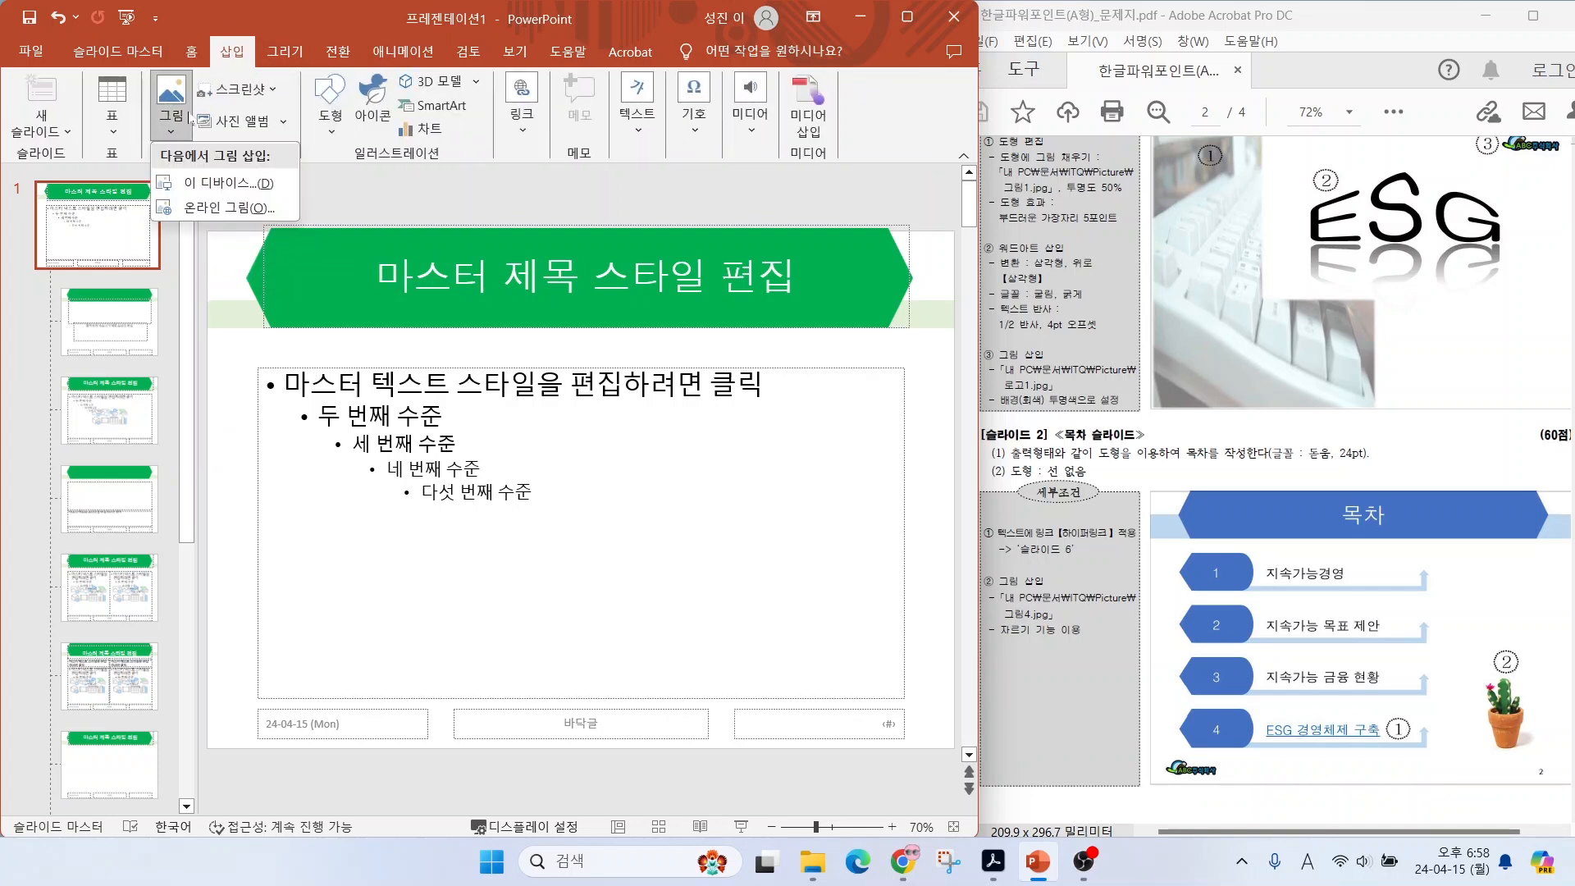
pyautogui.click(202, 188)
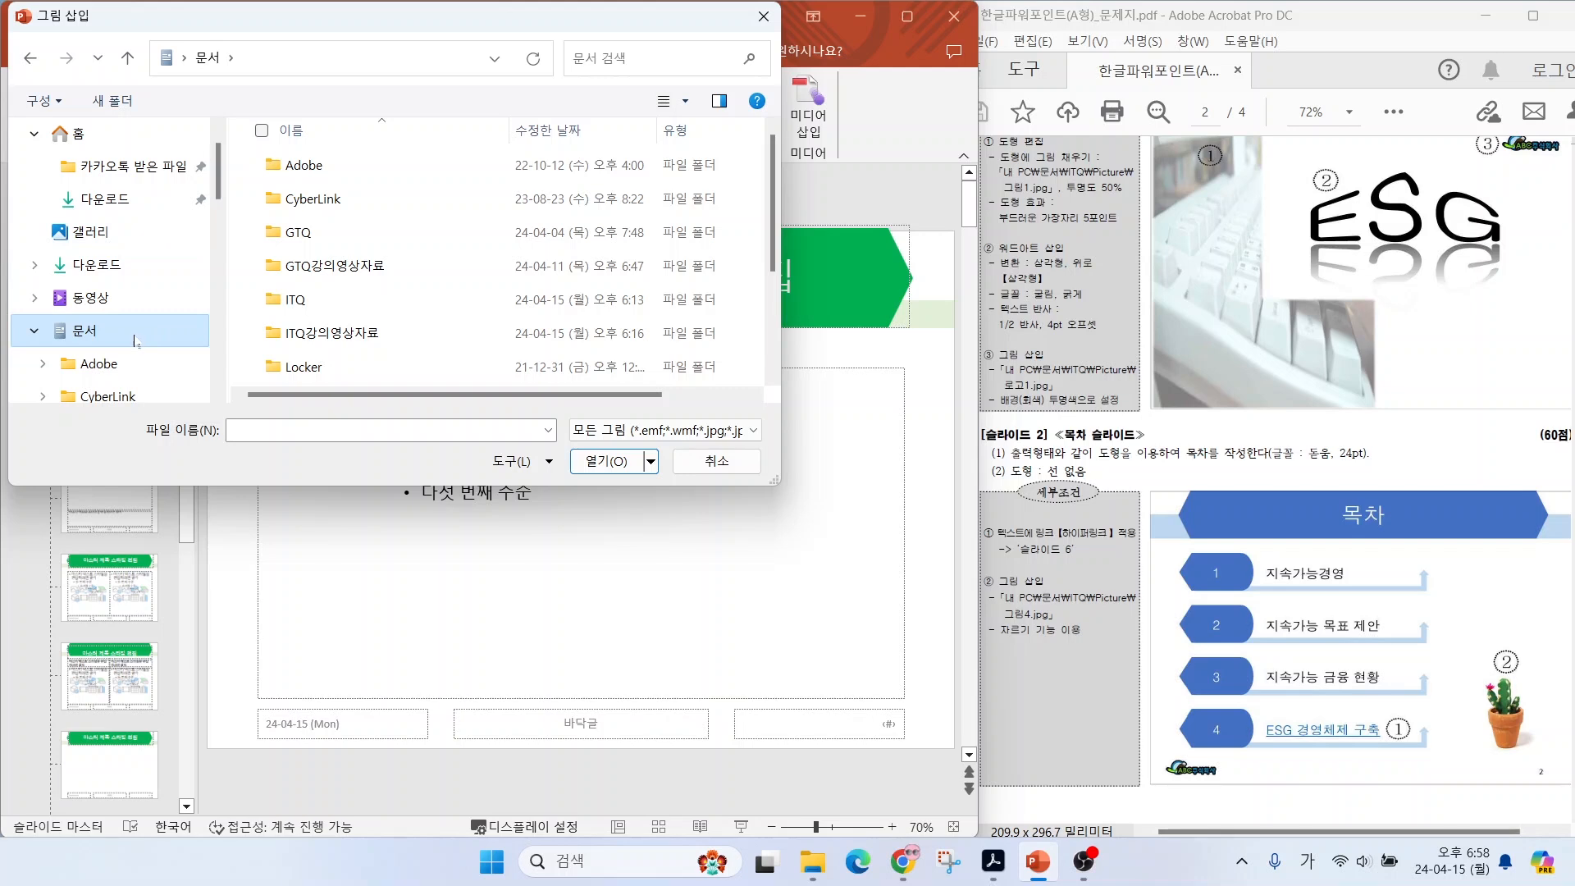
pyautogui.click(302, 297)
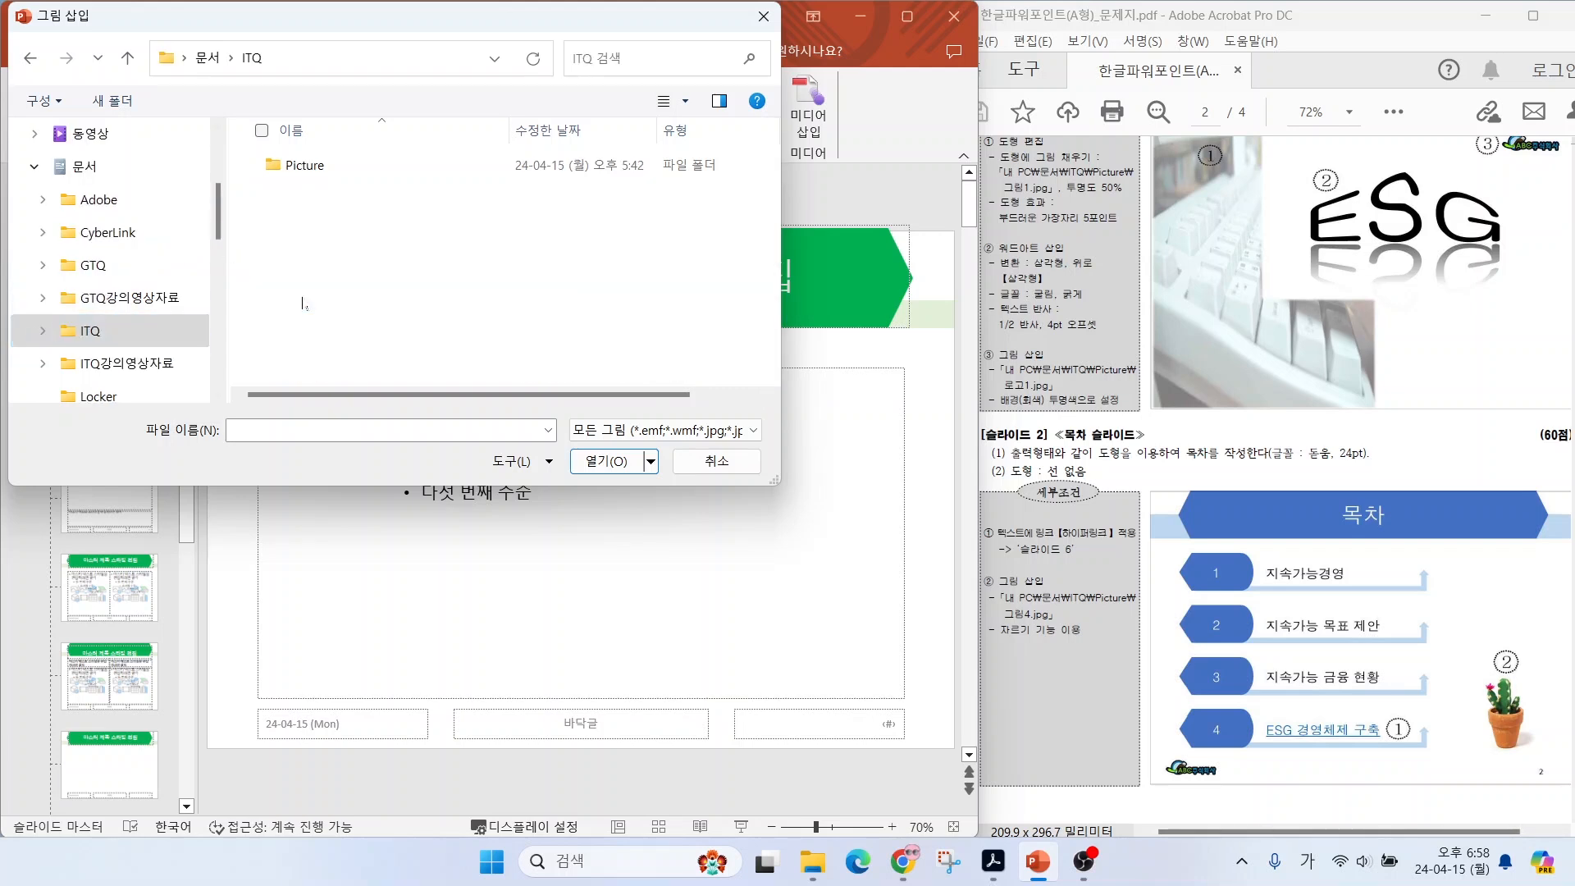
pyautogui.doubleClick(306, 165)
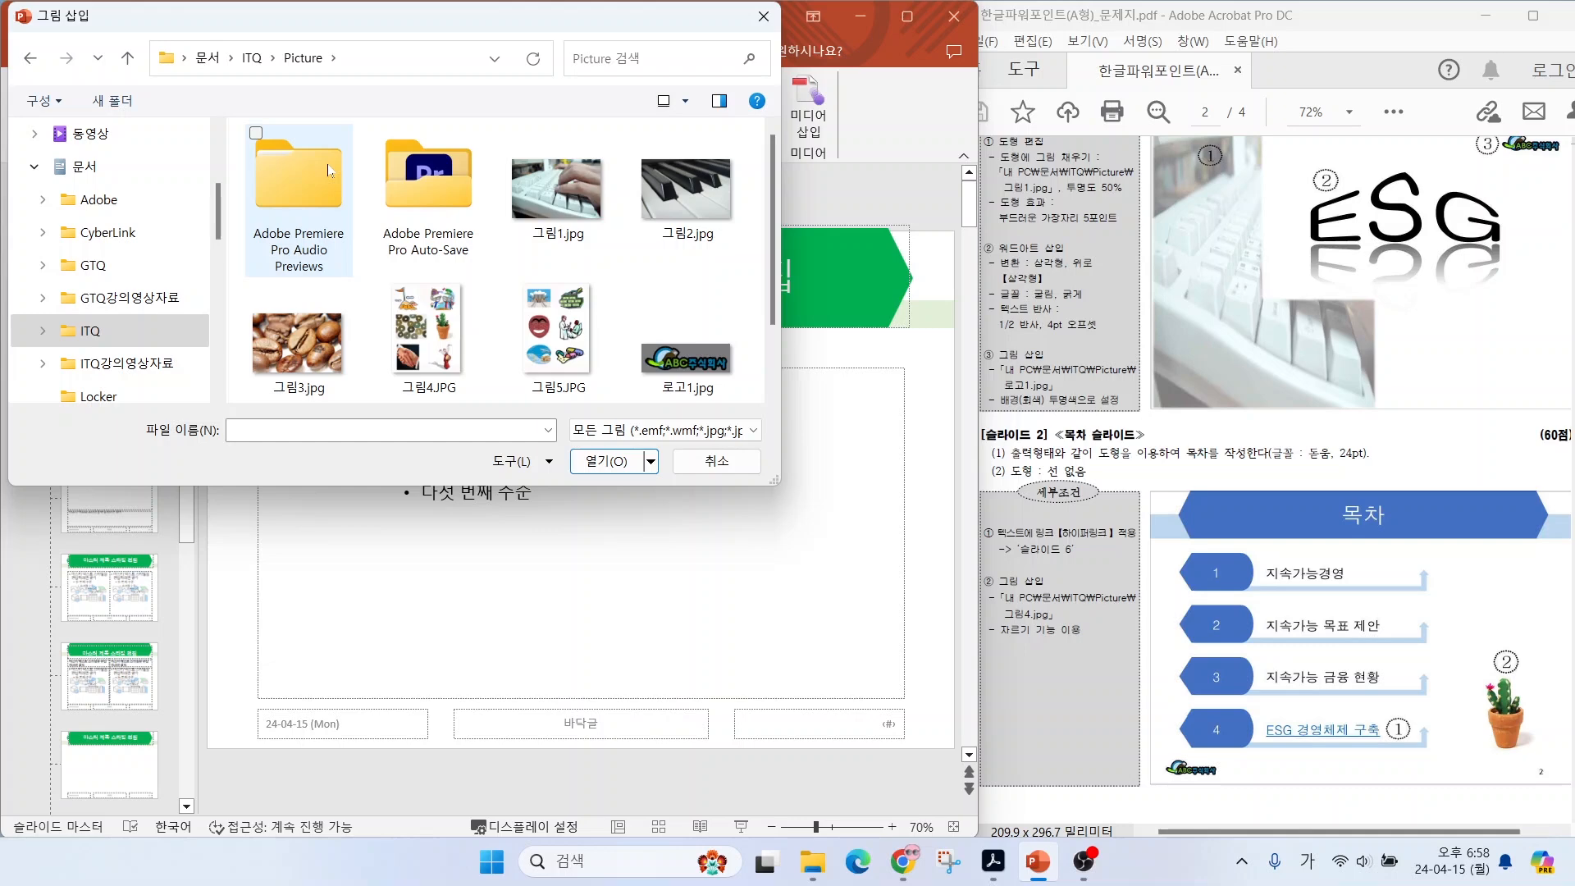
pyautogui.click(678, 375)
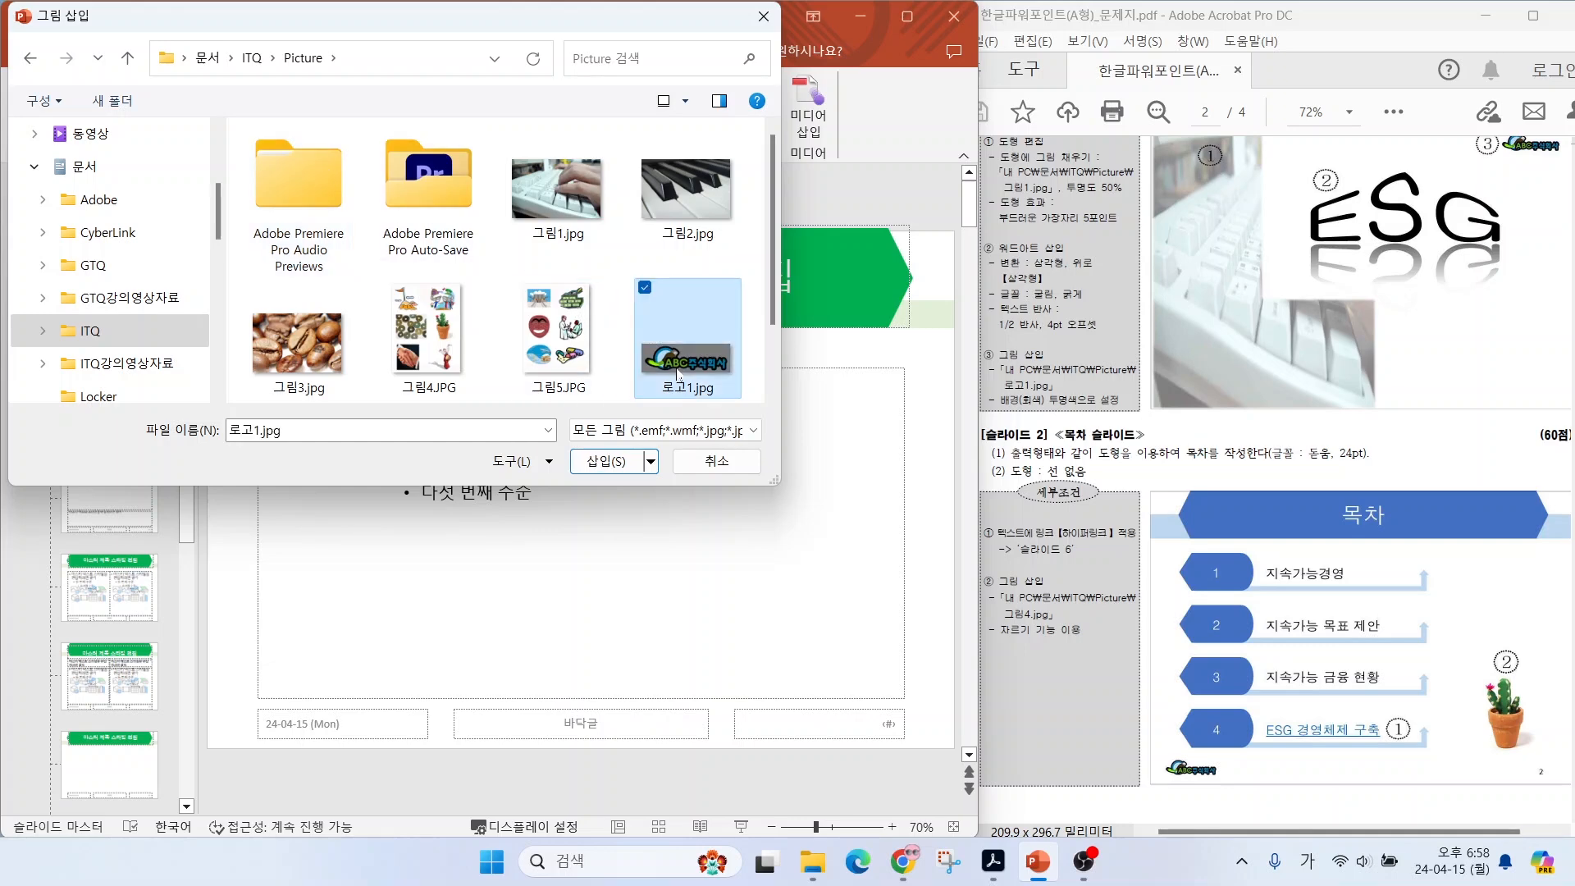
pyautogui.click(601, 462)
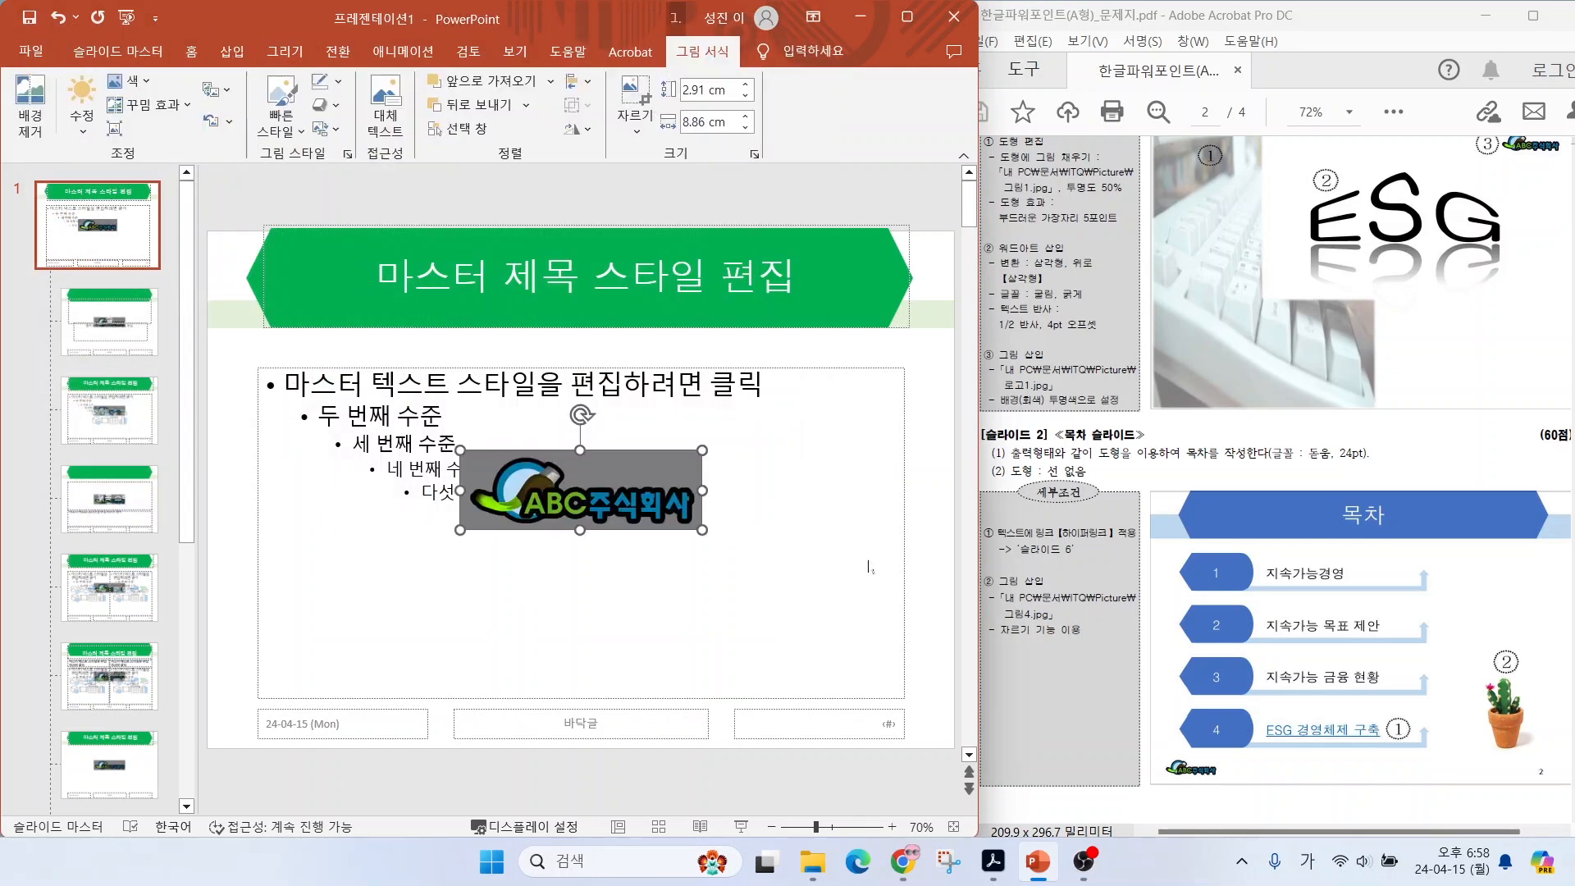
# Move the logo to the master's lower-left corner and shrink it to about 1.83 cm by 5.56 cm.
pyautogui.moveTo(587, 483); pyautogui.dragTo(334, 701)
pyautogui.moveTo(447, 671); pyautogui.dragTo(358, 706)
# Check the exam sheet's logo requirement and make the logo's gray background transparent.
pyautogui.moveTo(1336, 207); pyautogui.dragTo(1388, 137)
pyautogui.moveTo(1296, 233); pyautogui.dragTo(1443, 231)
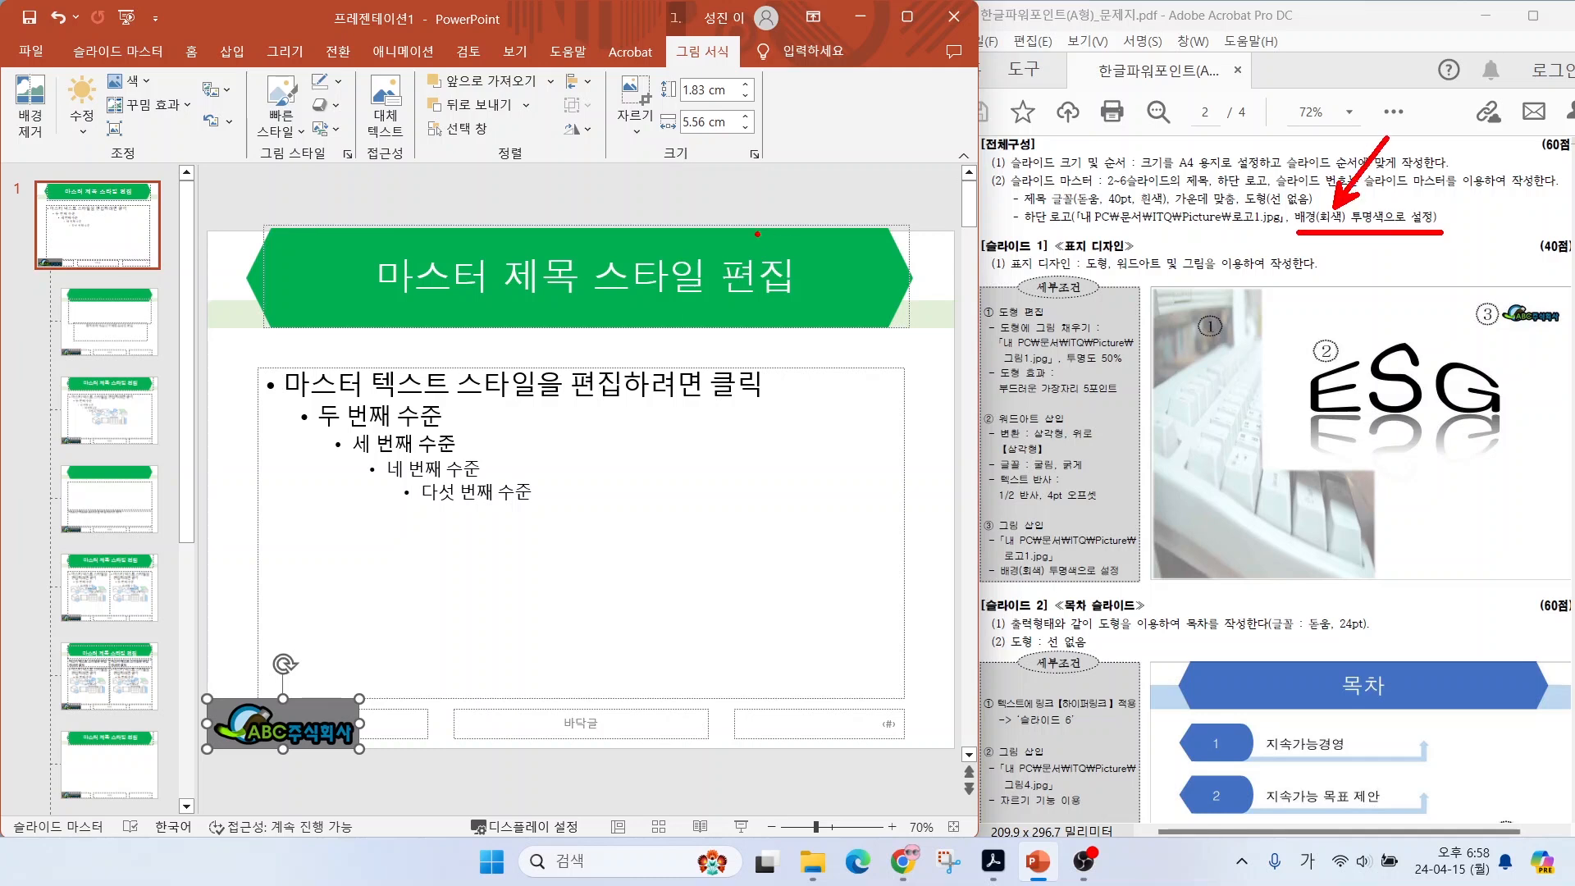
pyautogui.moveTo(718, 53)
pyautogui.mouseDown()
pyautogui.moveTo(636, 61)
pyautogui.moveTo(733, 84)
pyautogui.mouseUp()
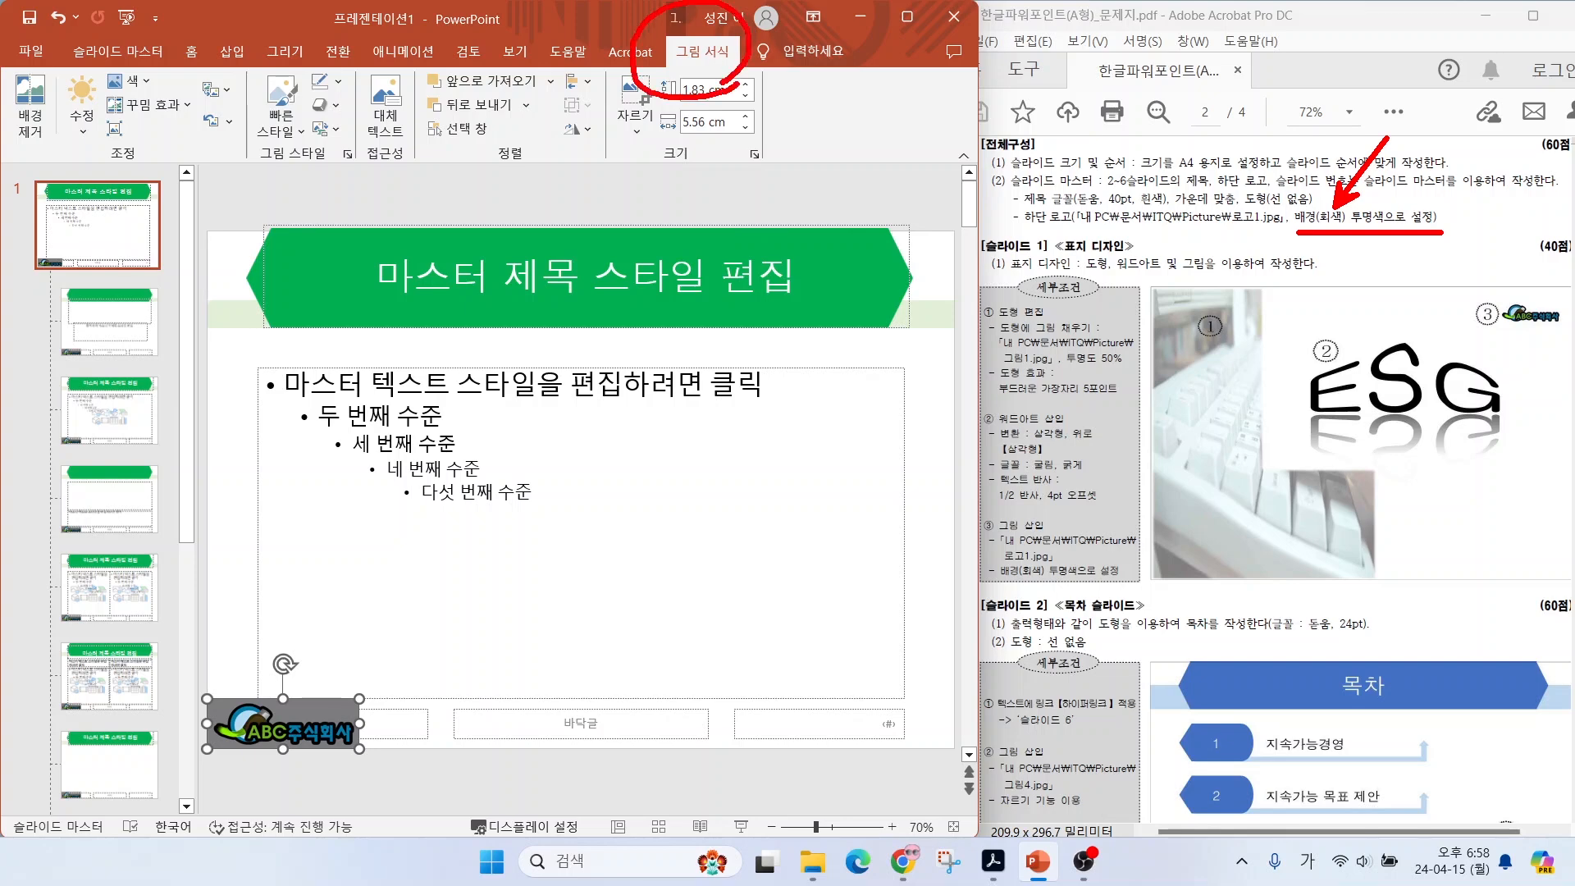
pyautogui.press('Escape')
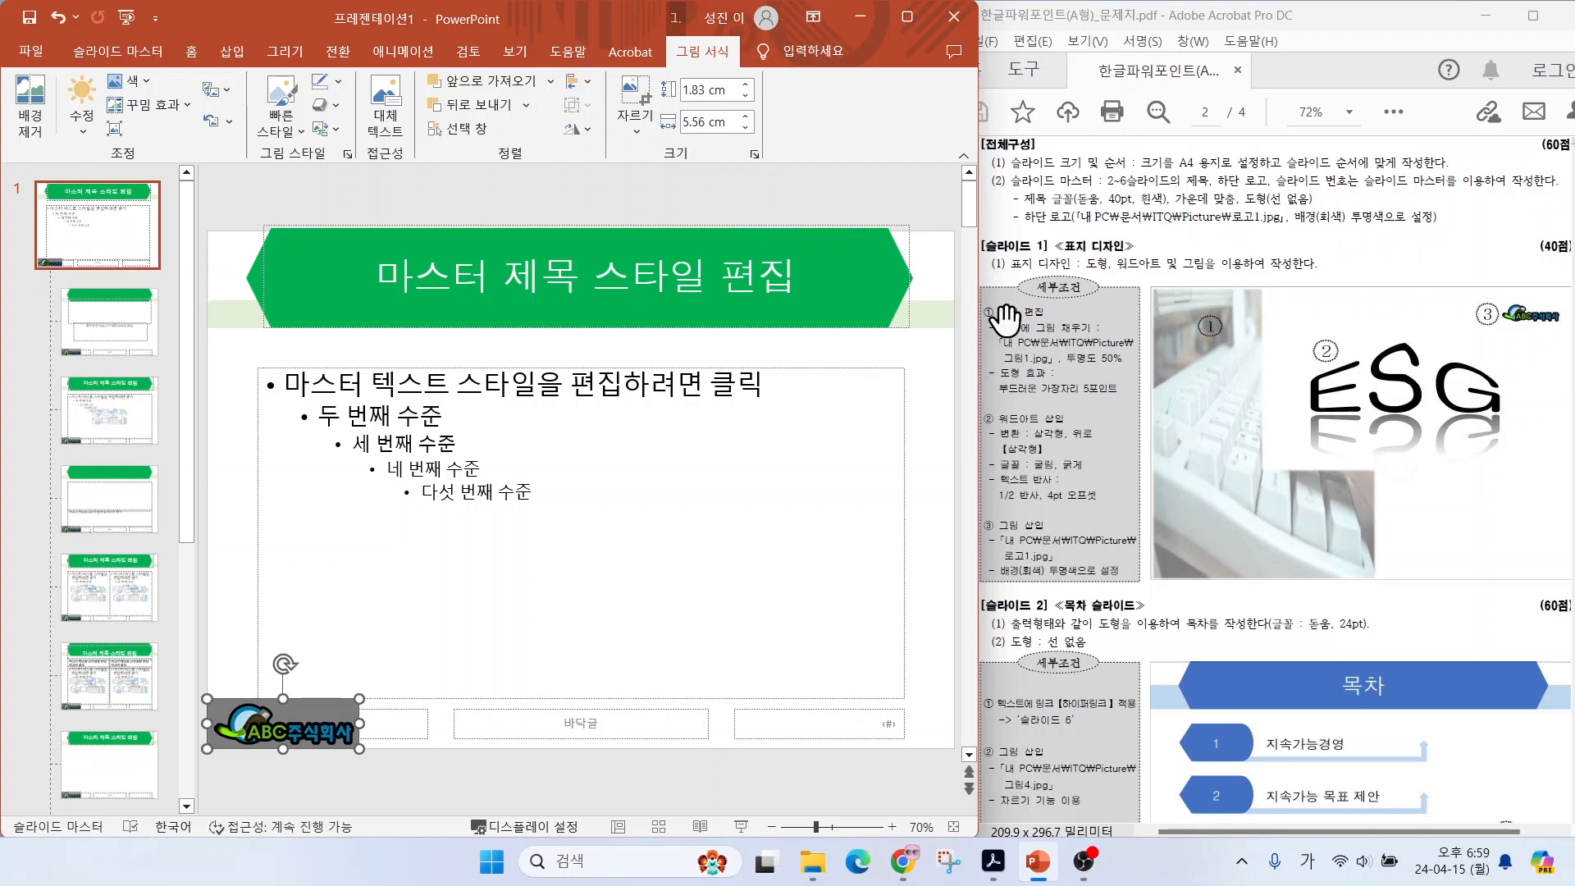
pyautogui.click(134, 81)
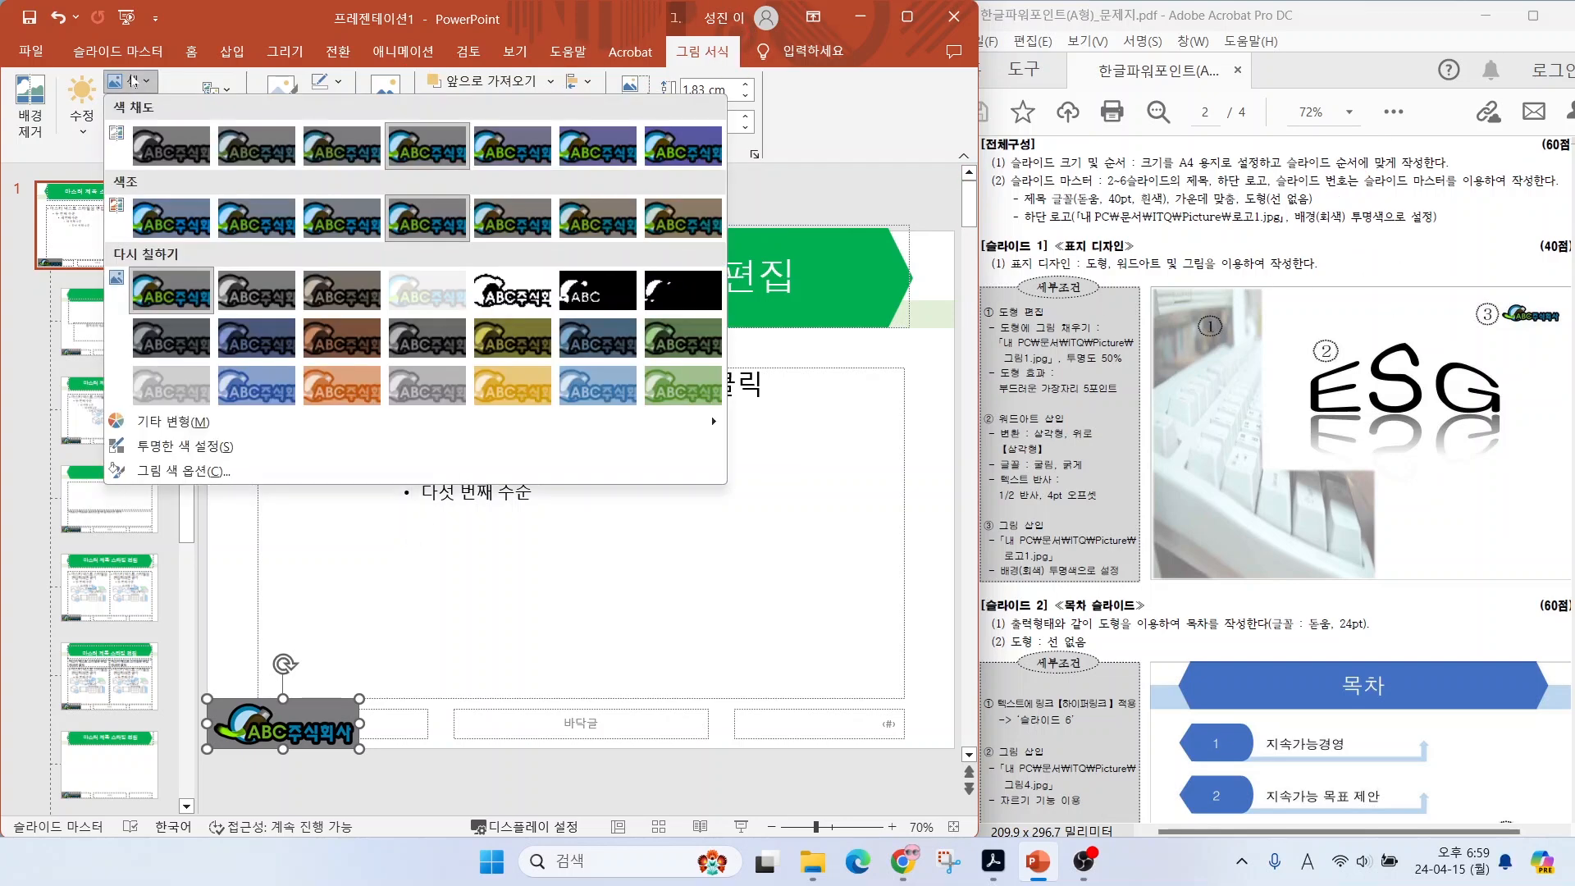
pyautogui.click(201, 454)
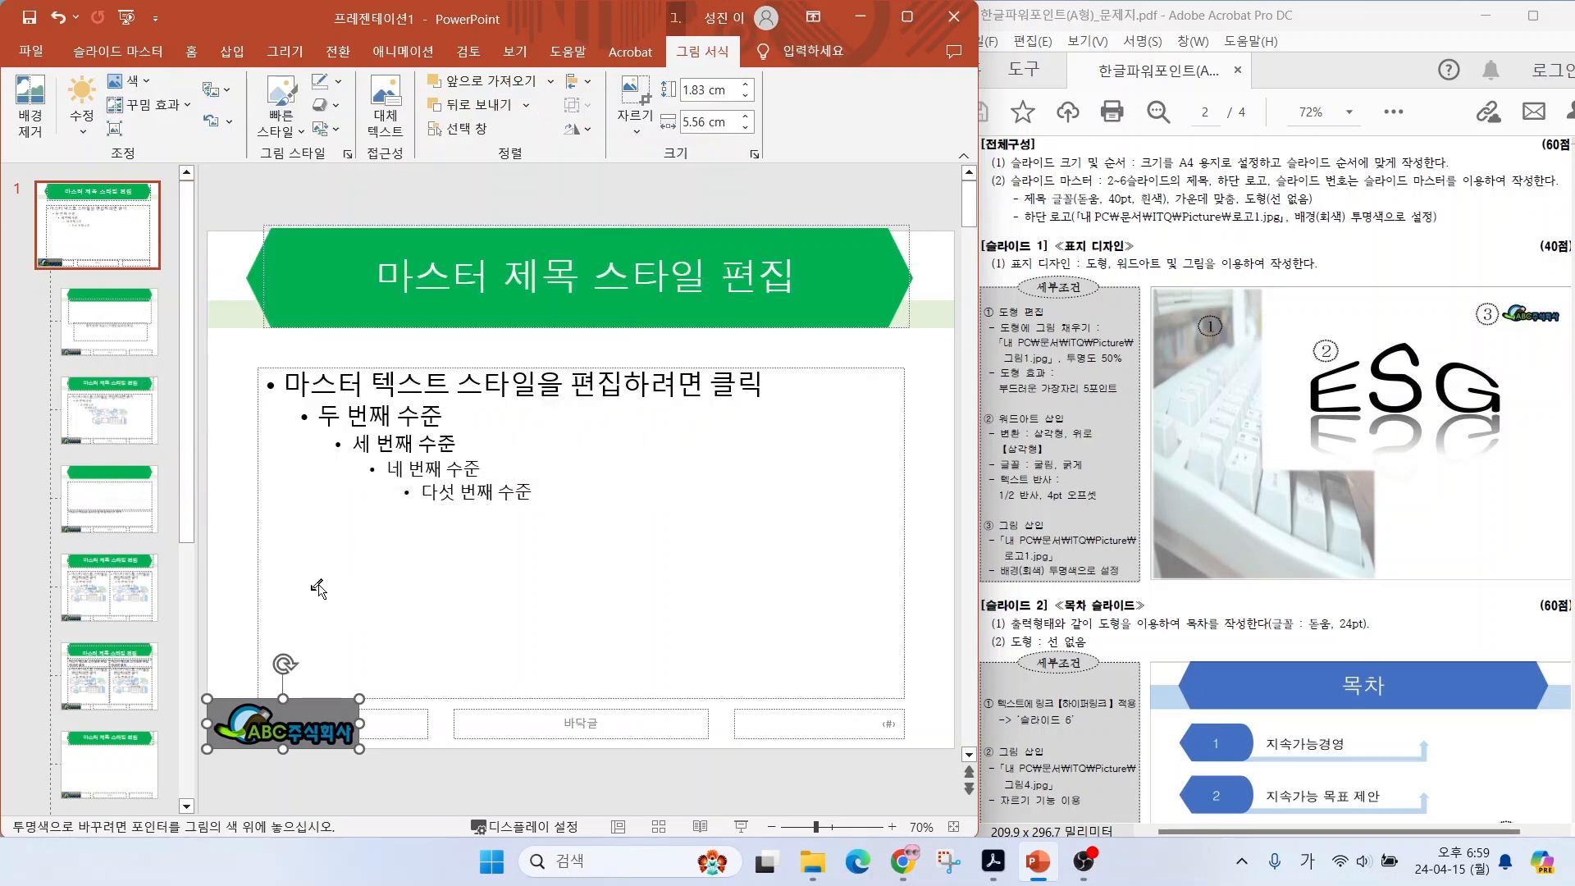
pyautogui.click(334, 704)
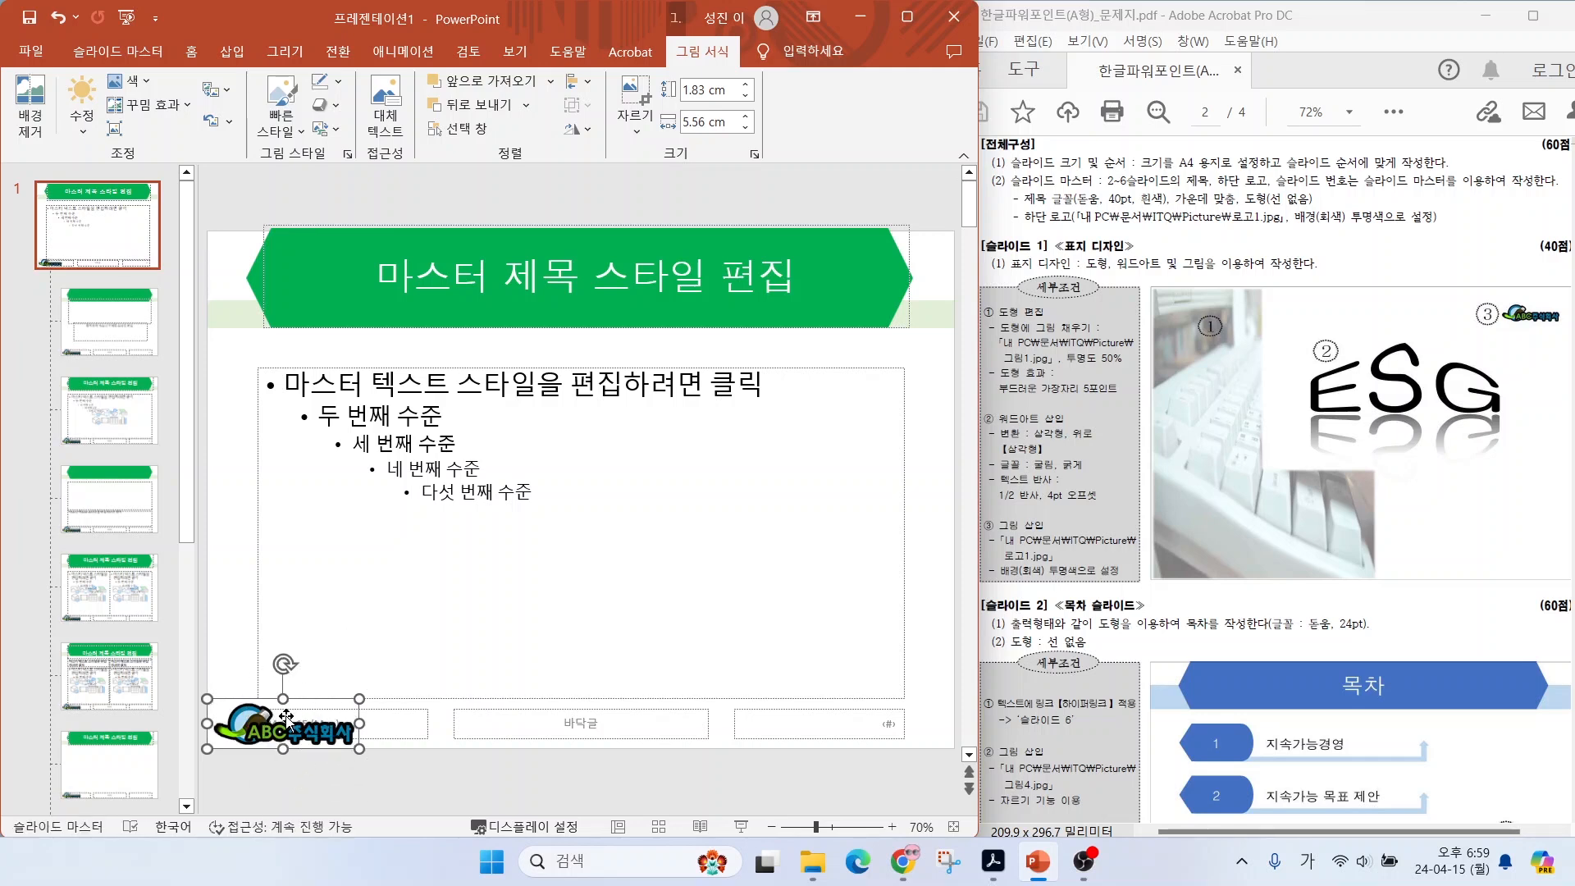
# Examine the exam sheet's slide number requirement and compare the slide 2 sample's number position with the master's number placeholder.
pyautogui.scroll(1, 1355, 254)
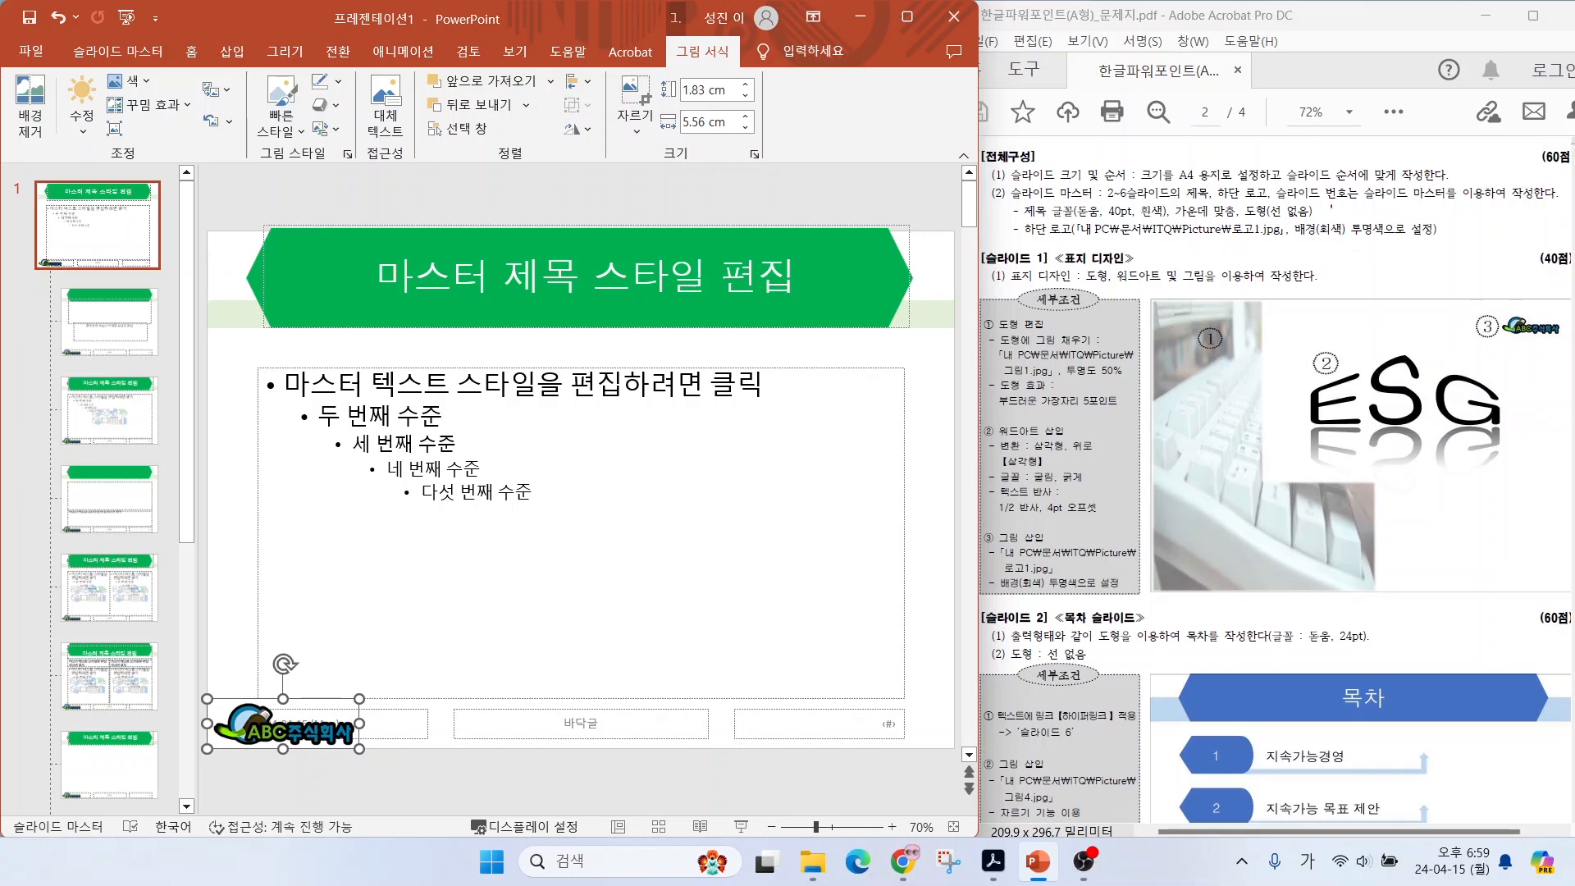
pyautogui.moveTo(1268, 206); pyautogui.dragTo(1455, 206)
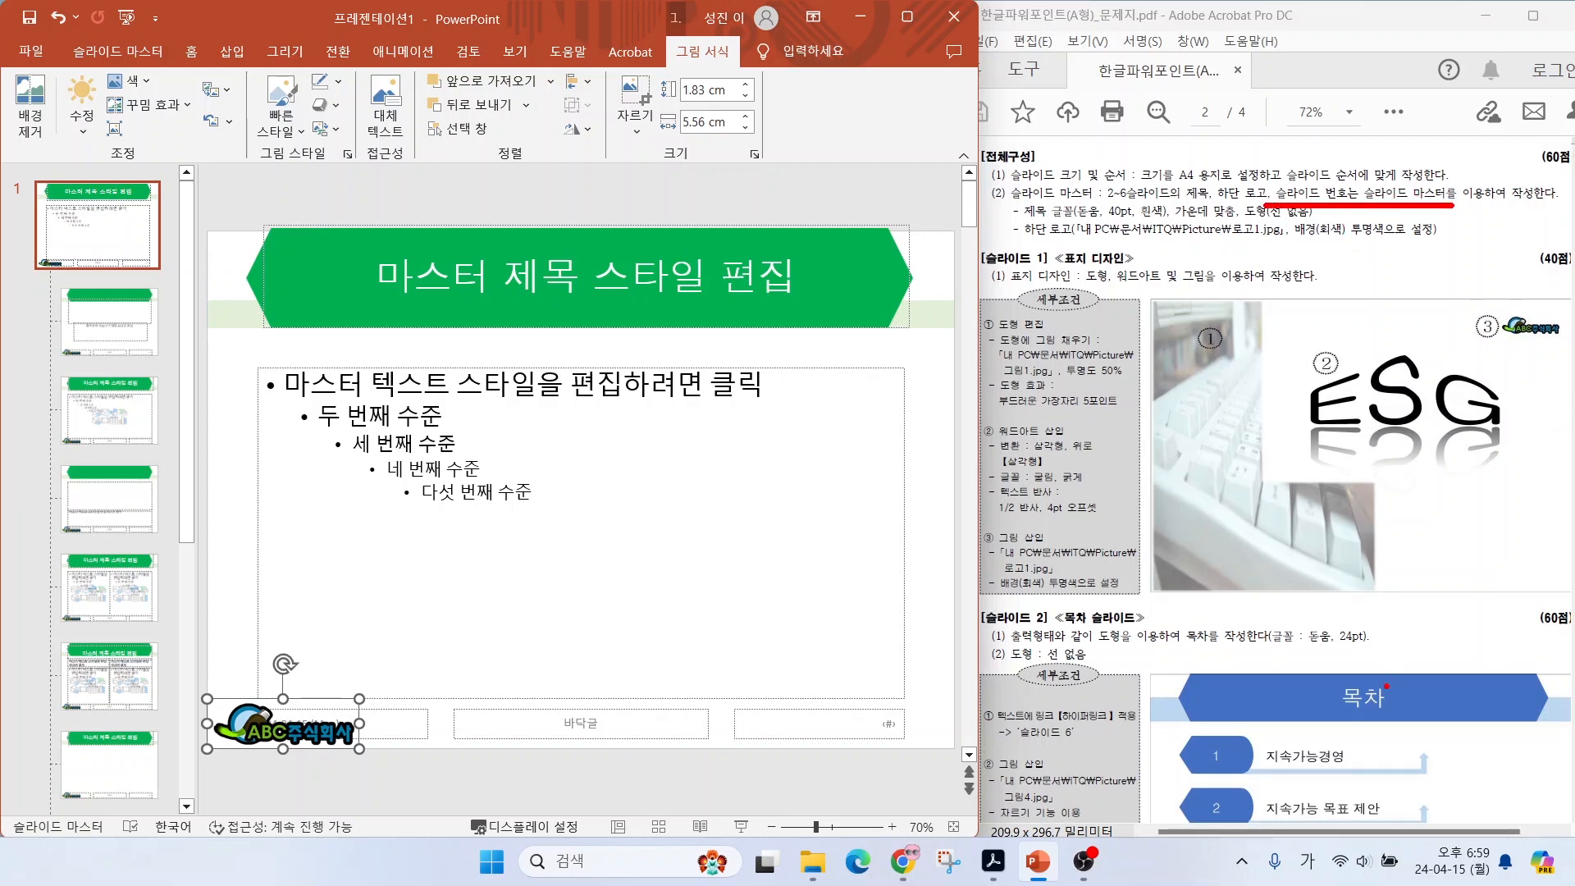
pyautogui.scroll(-3, 1326, 628)
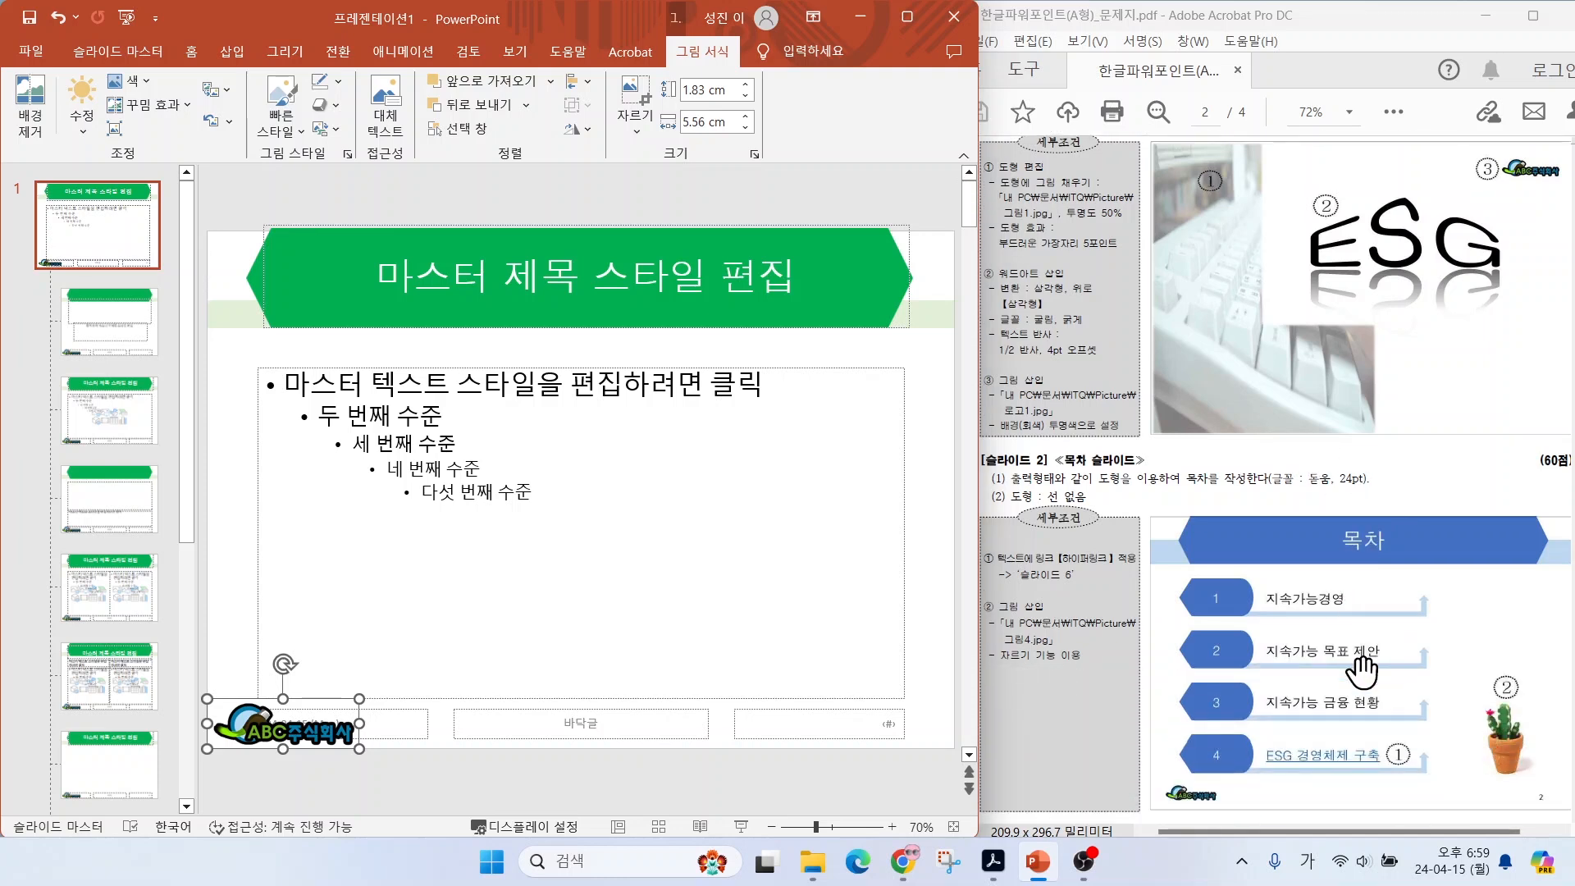
pyautogui.moveTo(1551, 827)
pyautogui.mouseDown()
pyautogui.moveTo(1520, 791)
pyautogui.moveTo(1566, 819)
pyautogui.mouseUp()
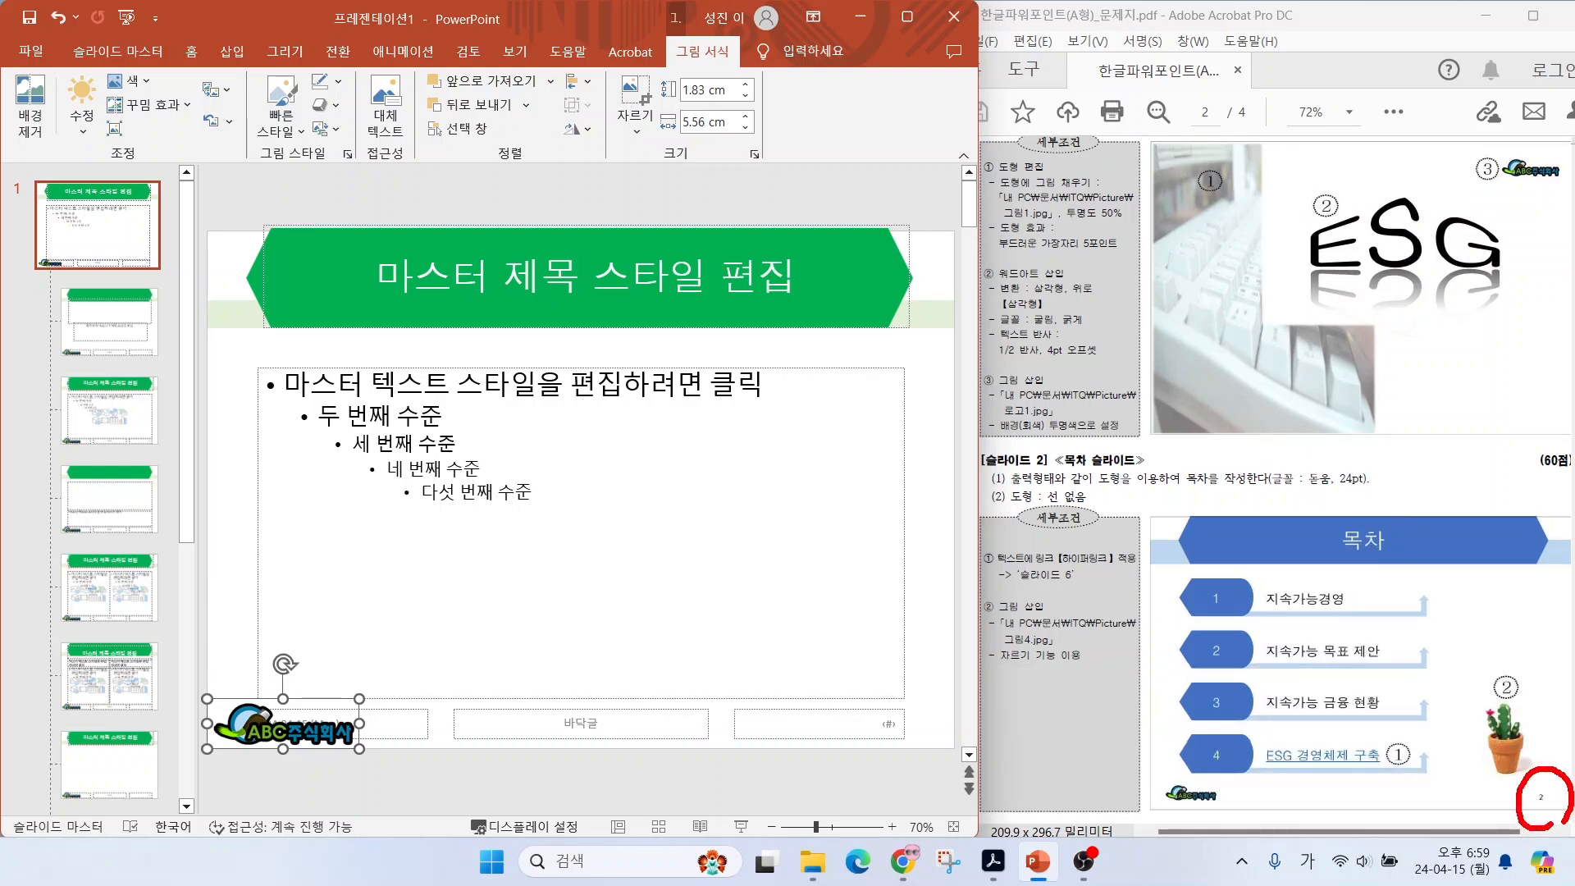
pyautogui.moveTo(906, 738)
pyautogui.mouseDown()
pyautogui.moveTo(870, 689)
pyautogui.moveTo(911, 745)
pyautogui.mouseUp()
pyautogui.moveTo(899, 686); pyautogui.dragTo(902, 711)
pyautogui.moveTo(955, 653); pyautogui.dragTo(900, 711)
pyautogui.moveTo(901, 710); pyautogui.dragTo(924, 691)
pyautogui.press('Escape')
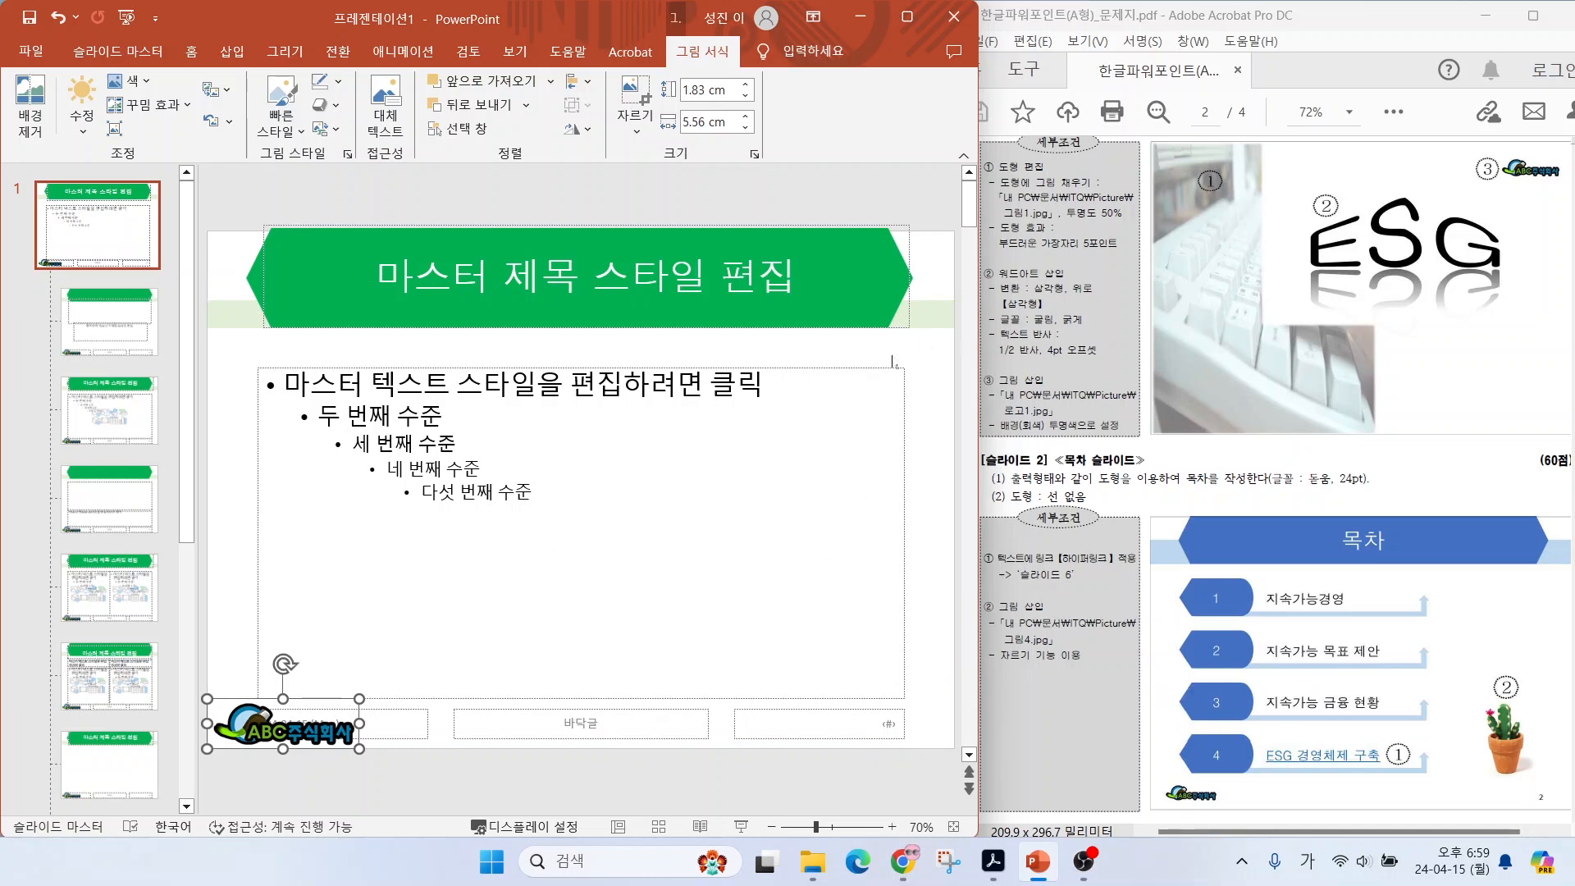
# Hide the background graphics on the title slide layout and close the slide master view.
pyautogui.scroll(4, 1210, 234)
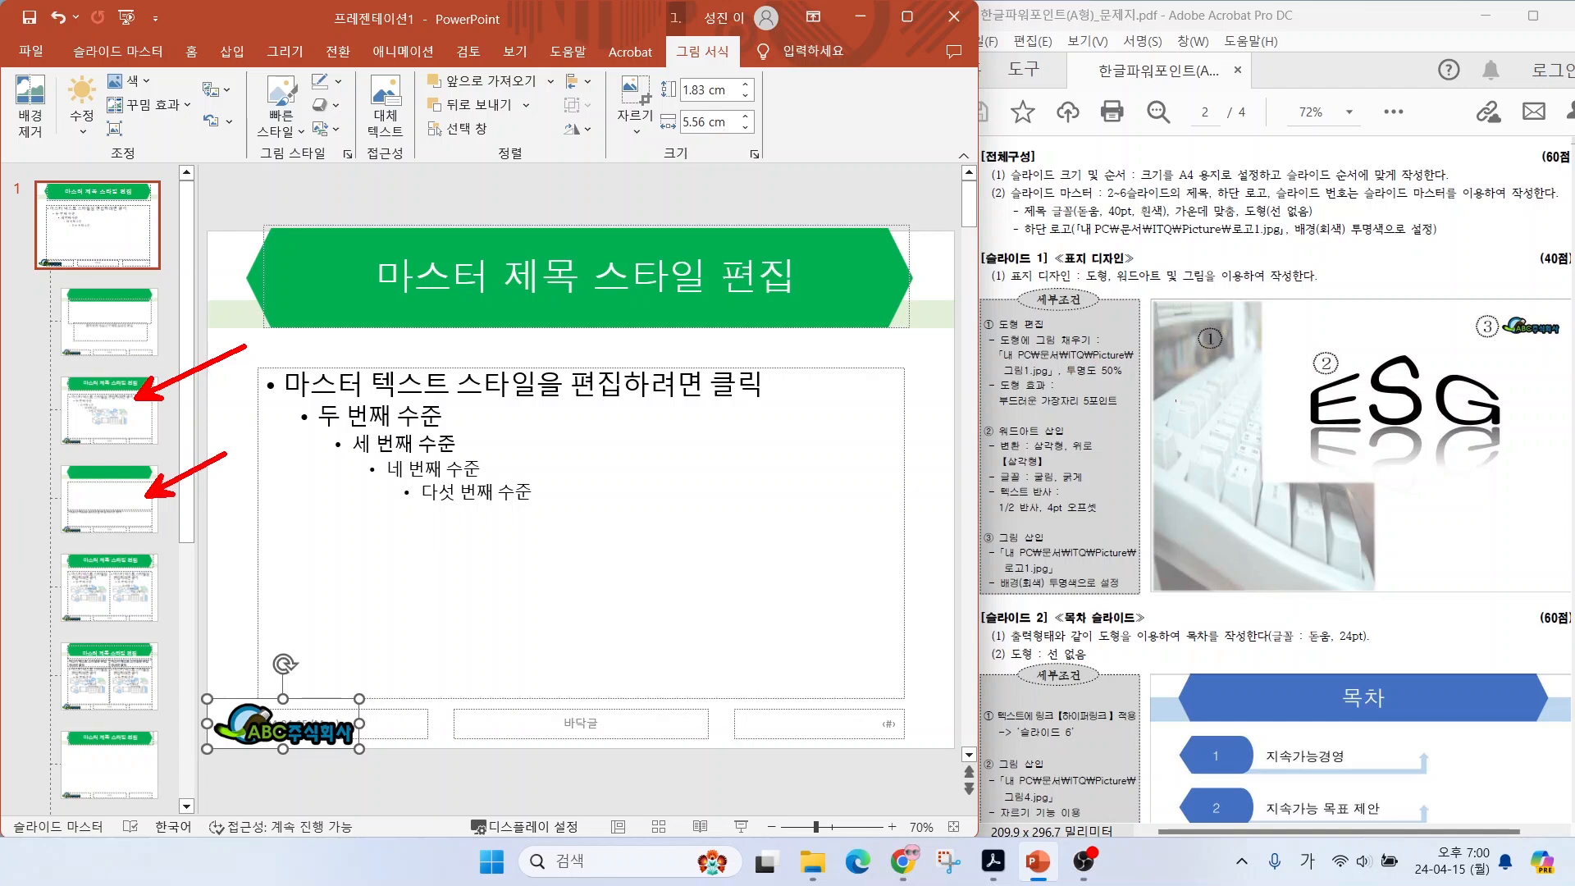
pyautogui.moveTo(1272, 541)
pyautogui.mouseDown()
pyautogui.moveTo(1121, 268)
pyautogui.moveTo(1232, 544)
pyautogui.moveTo(1205, 546)
pyautogui.mouseUp()
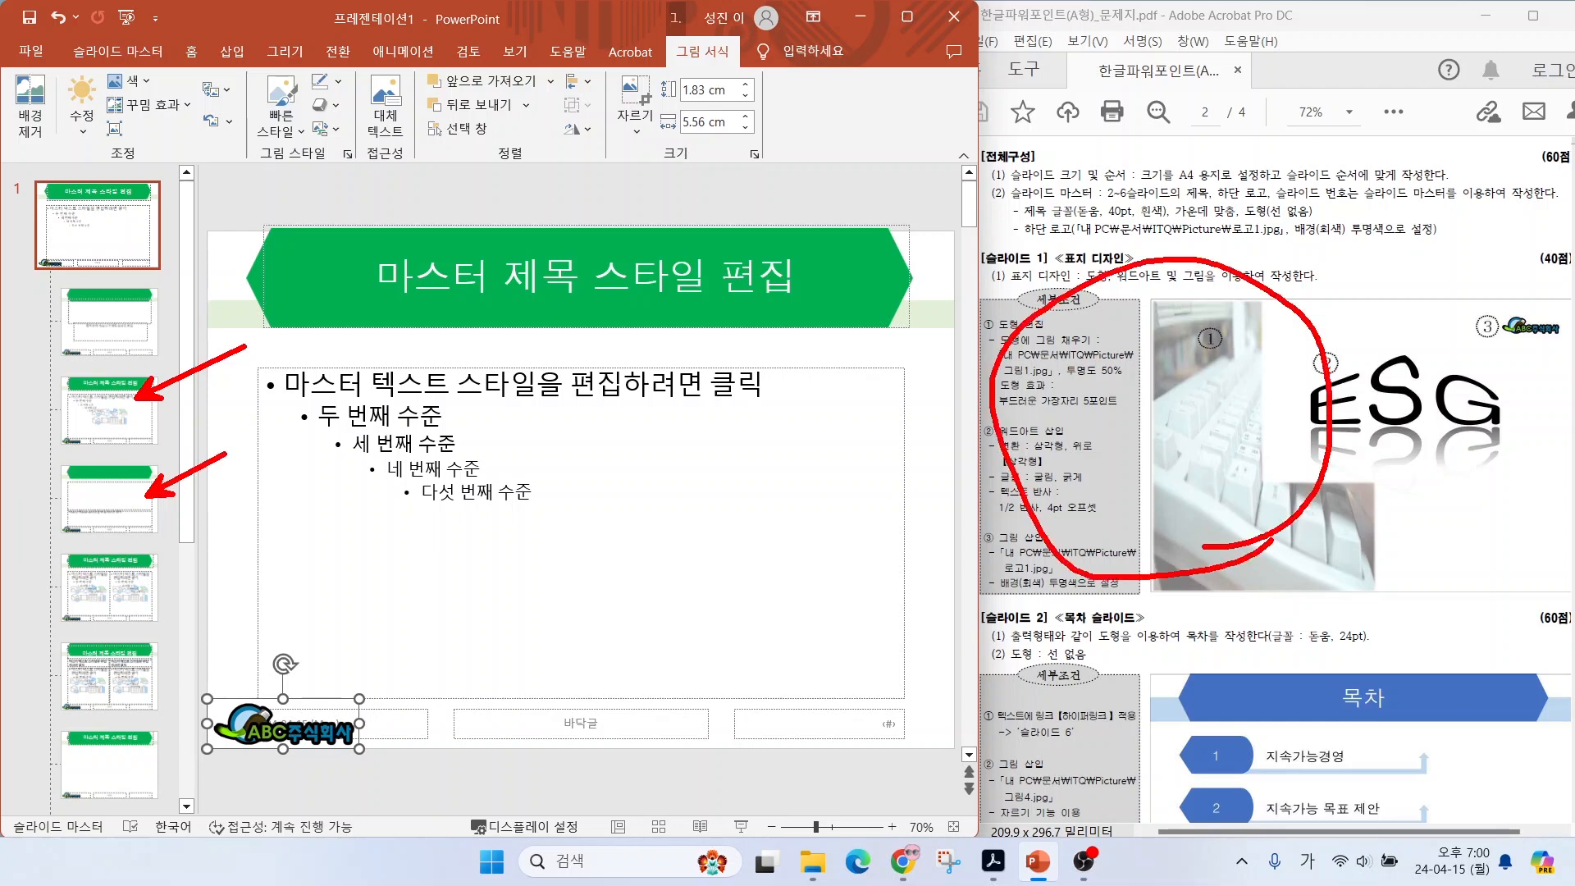
pyautogui.moveTo(151, 350)
pyautogui.mouseDown()
pyautogui.moveTo(132, 264)
pyautogui.moveTo(153, 361)
pyautogui.mouseUp()
pyautogui.press('Escape')
pyautogui.click(103, 325)
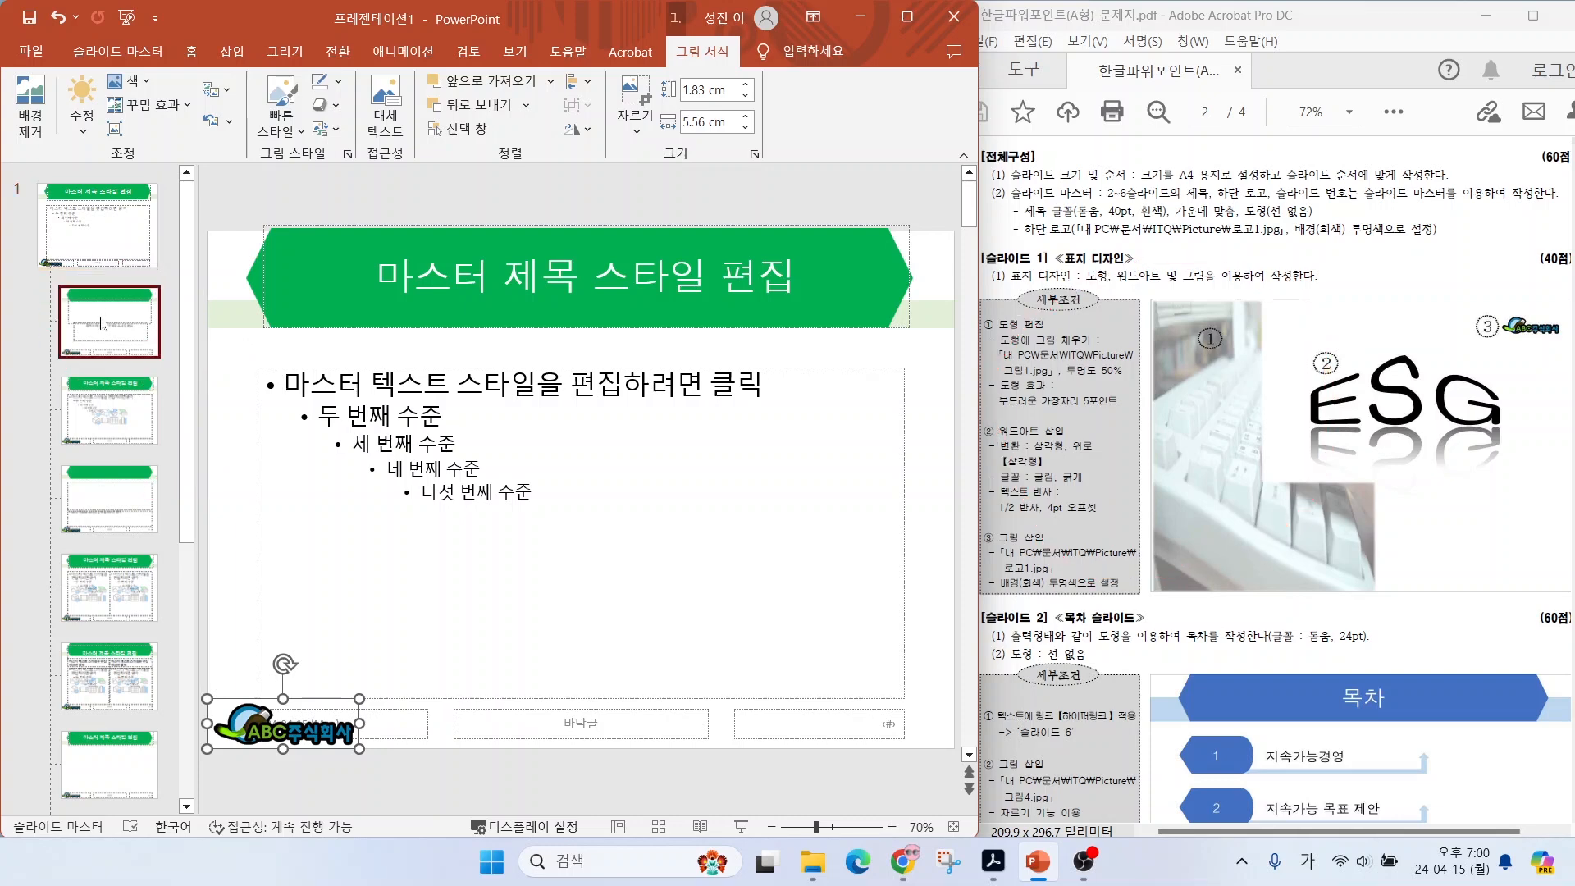
pyautogui.moveTo(157, 63)
pyautogui.mouseDown()
pyautogui.moveTo(136, 96)
pyautogui.moveTo(161, 51)
pyautogui.mouseUp()
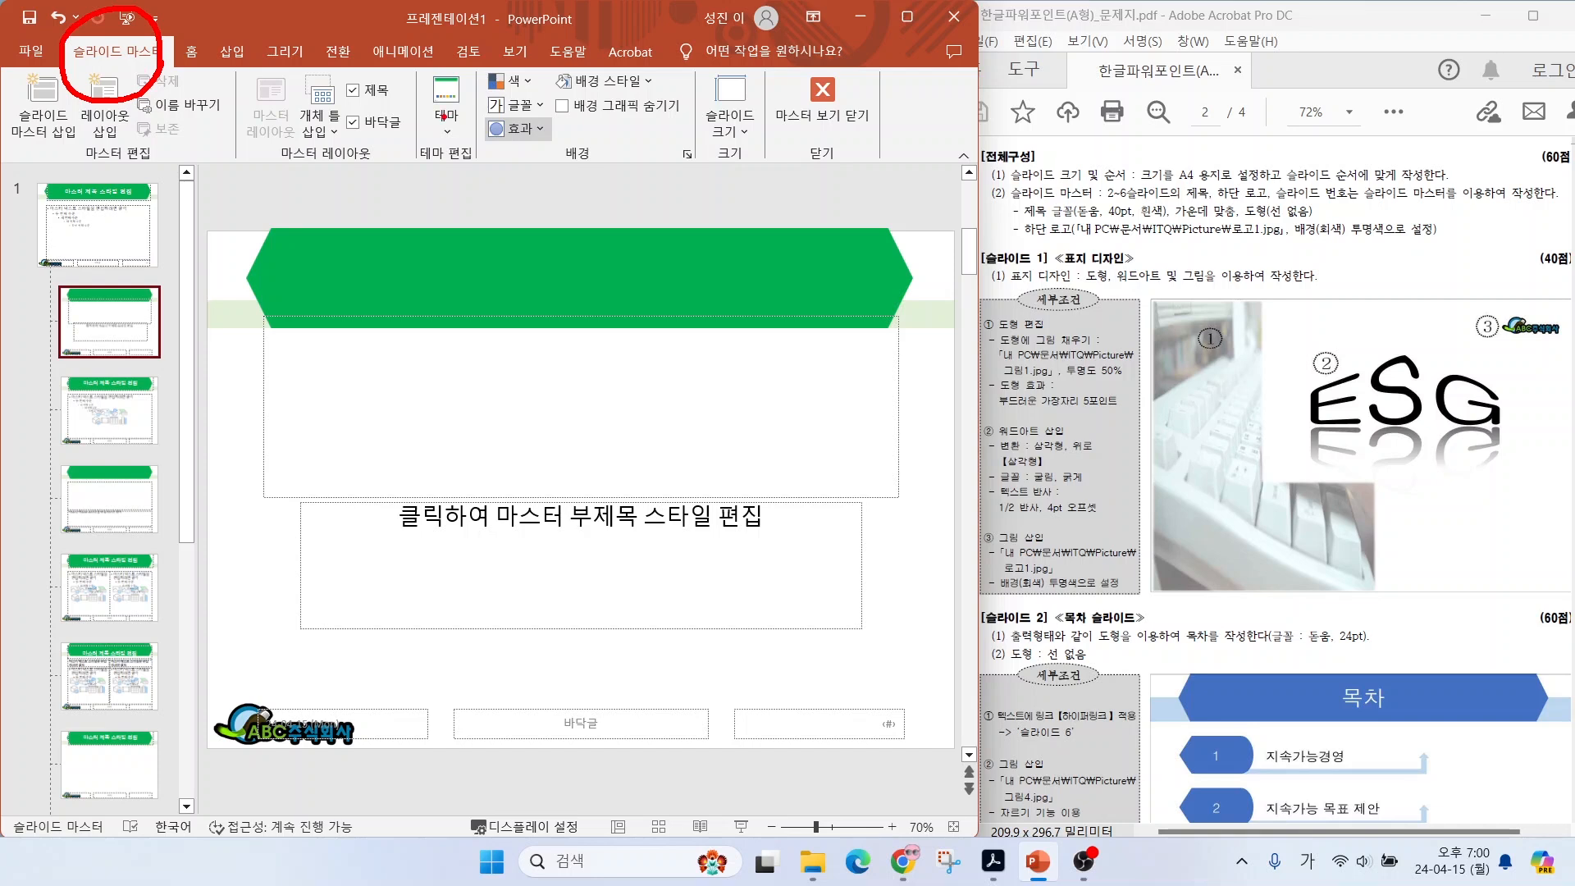
pyautogui.moveTo(547, 84); pyautogui.dragTo(593, 82)
pyautogui.press('Escape')
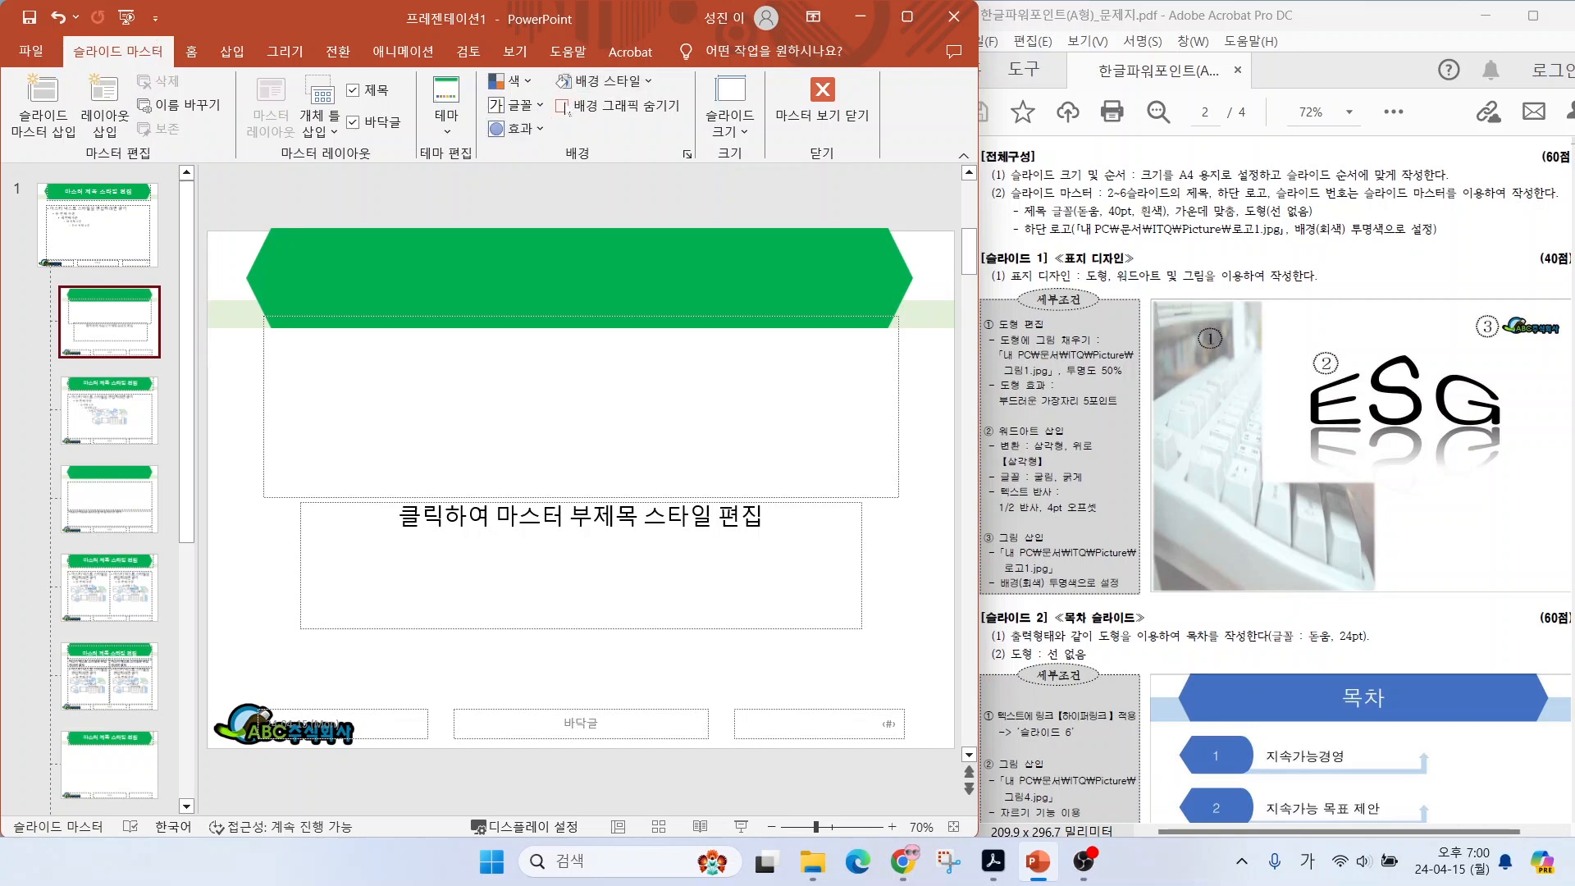
pyautogui.click(562, 105)
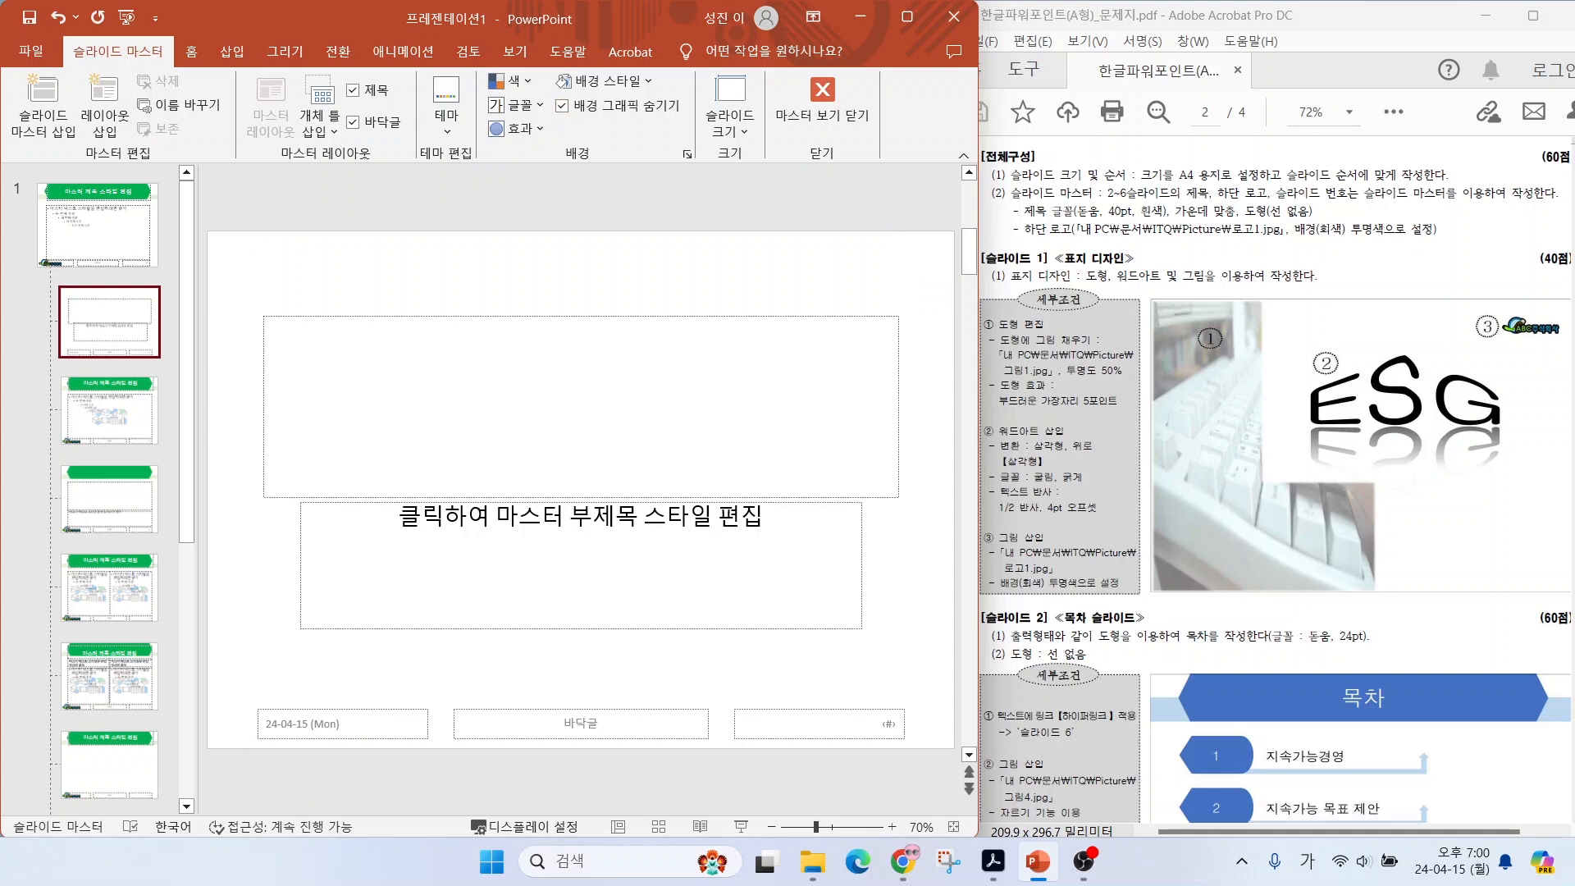
pyautogui.click(821, 92)
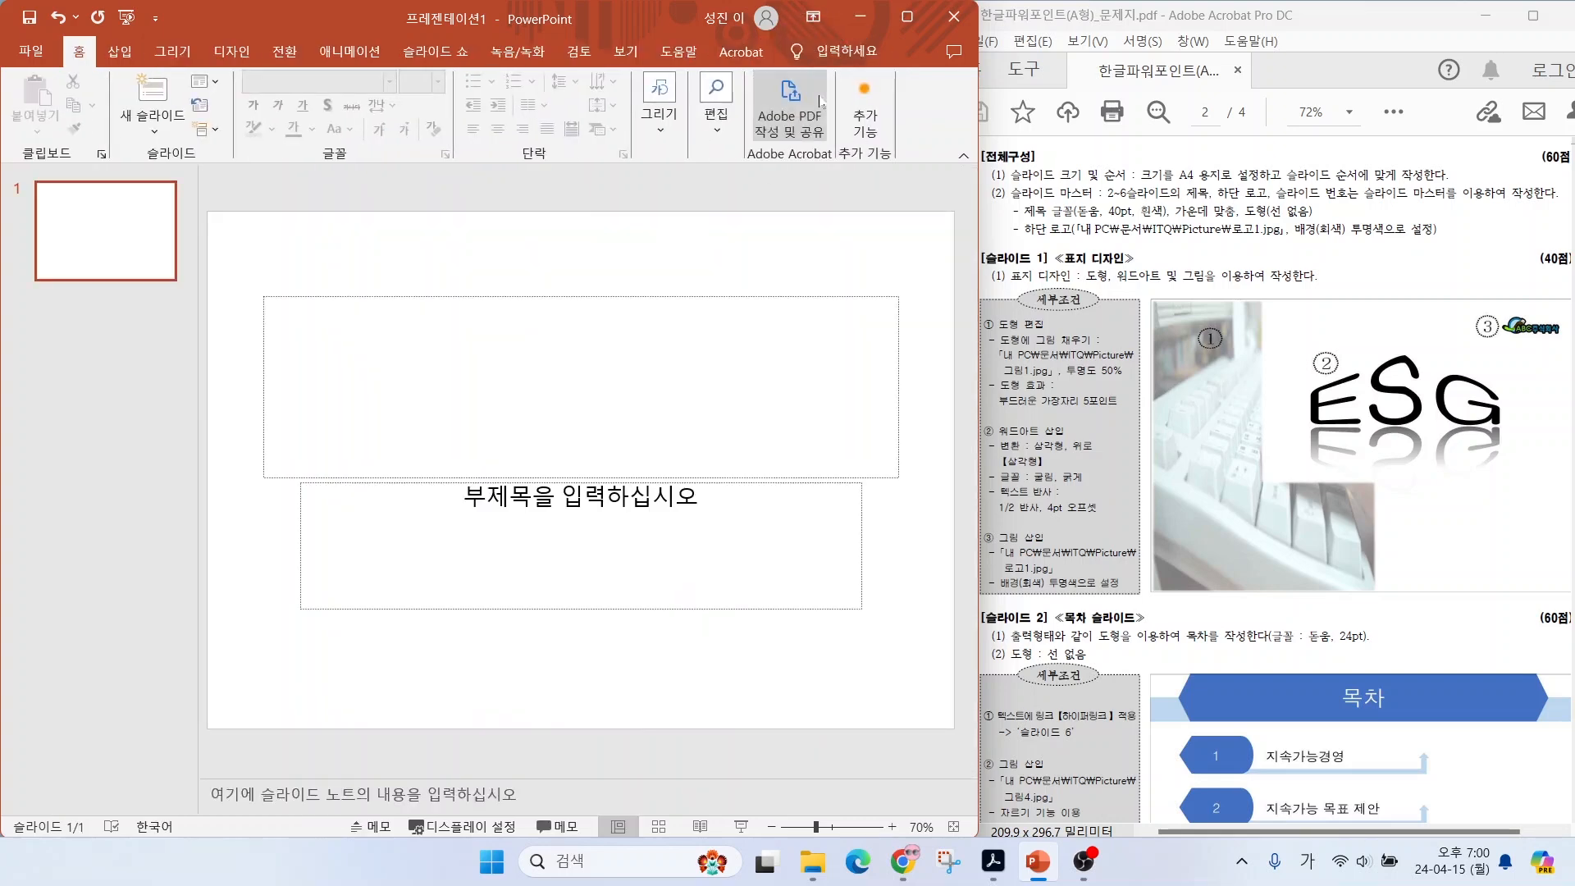
# Check the slide order requirement in the exam sheet and add slide 2 with the 제목만 (title only) layout.
pyautogui.moveTo(1323, 168); pyautogui.dragTo(1286, 82)
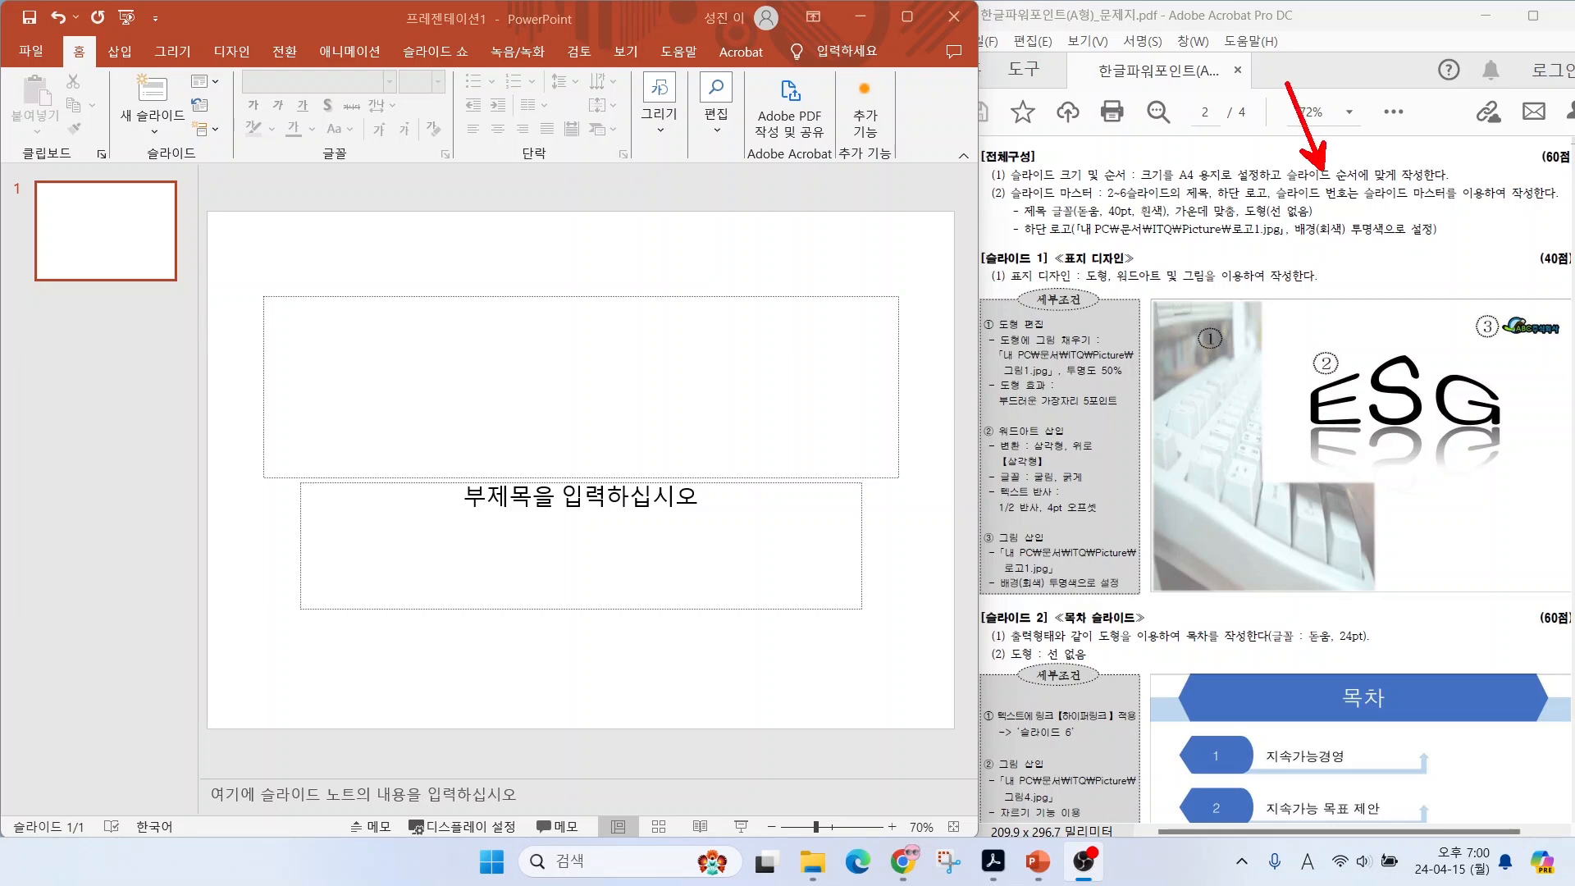
pyautogui.moveTo(1317, 184); pyautogui.dragTo(1445, 182)
pyautogui.press('Escape')
pyautogui.click(96, 237)
pyautogui.click(146, 120)
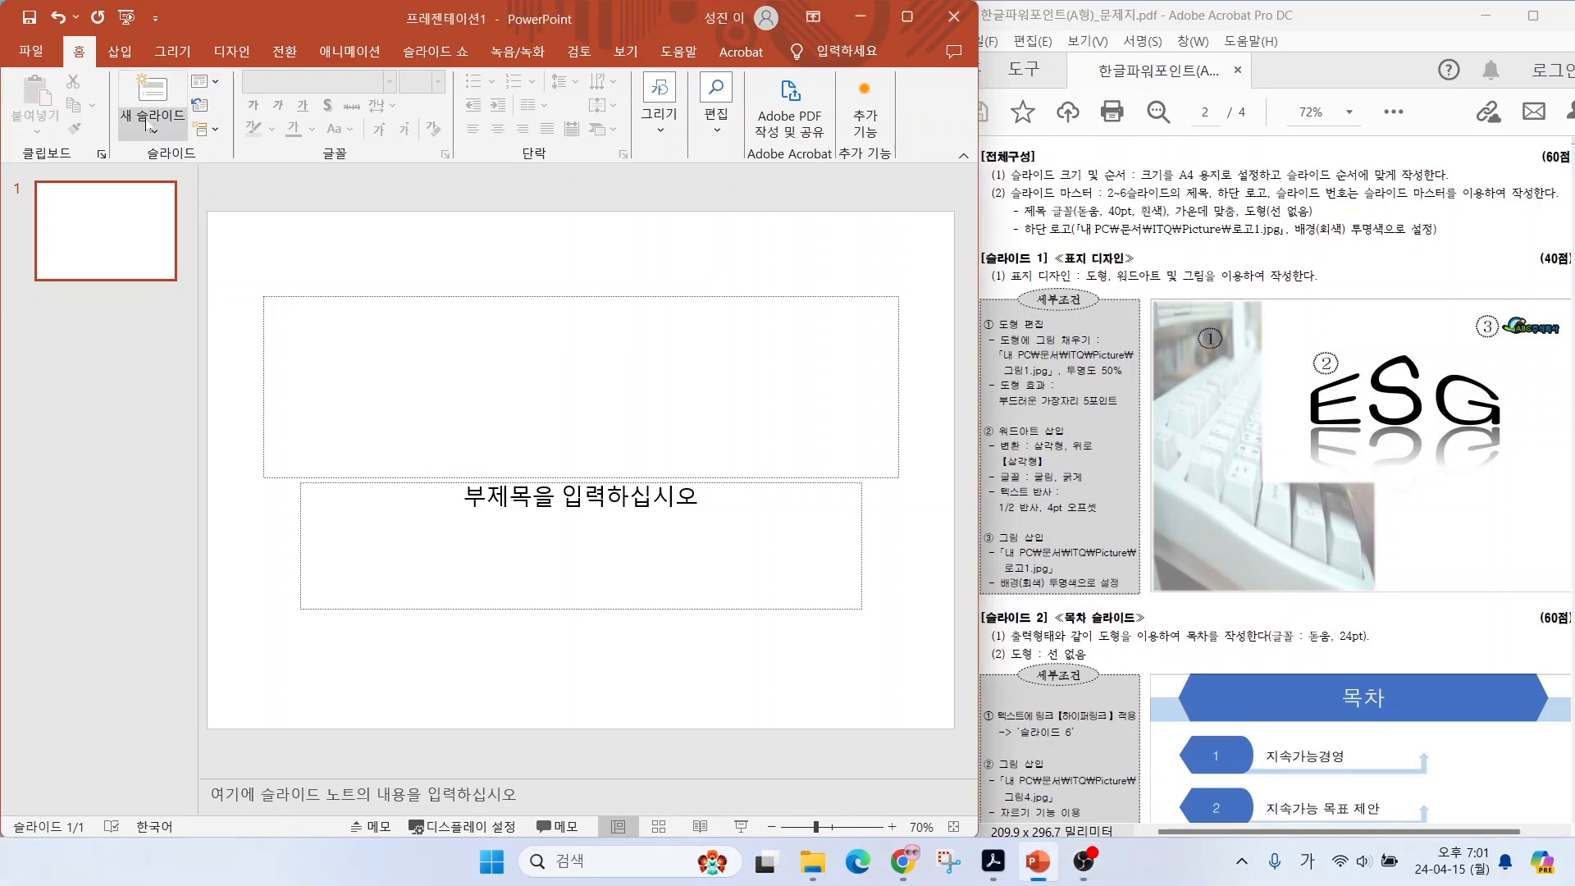
pyautogui.click(148, 123)
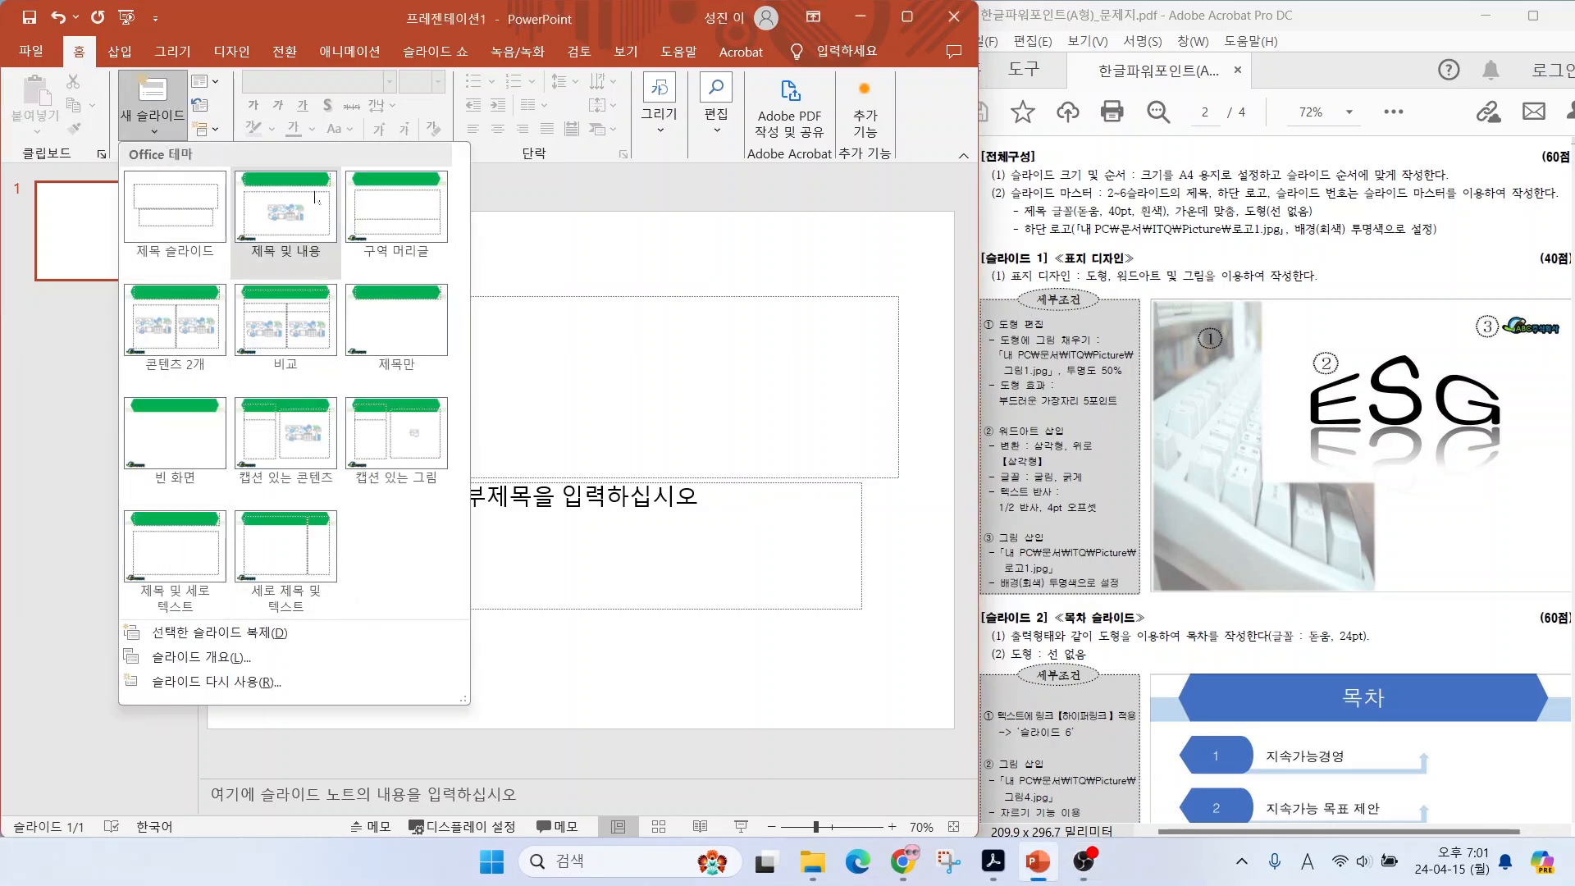
pyautogui.click(393, 326)
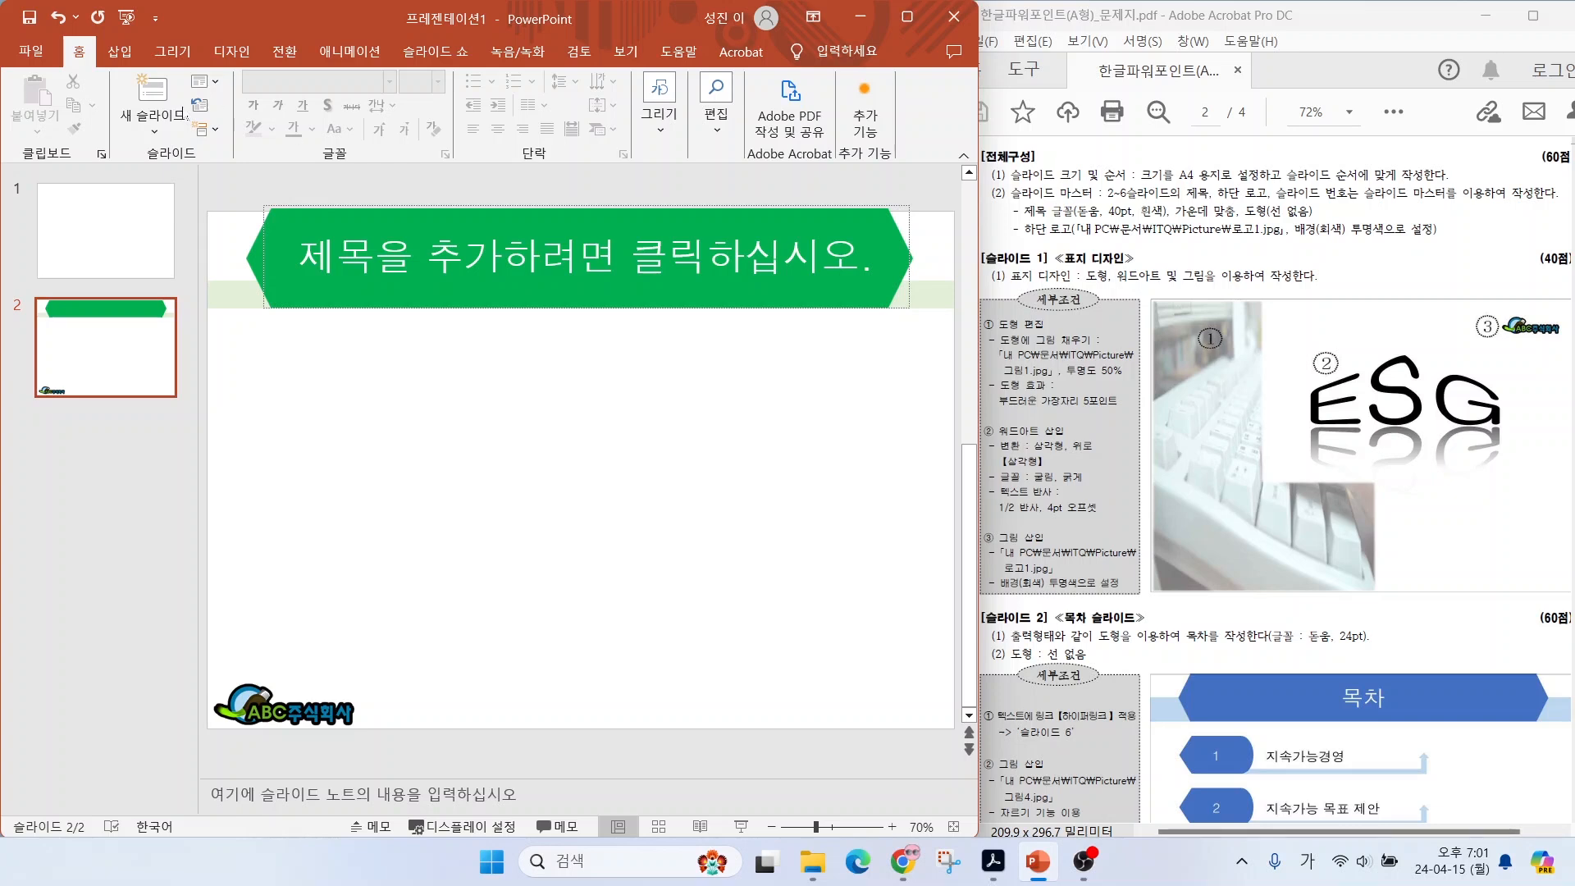
# Add slides 3, 4 and 5 with the 제목 및 내용 (title and content) layout.
pyautogui.click(154, 121)
pyautogui.click(303, 217)
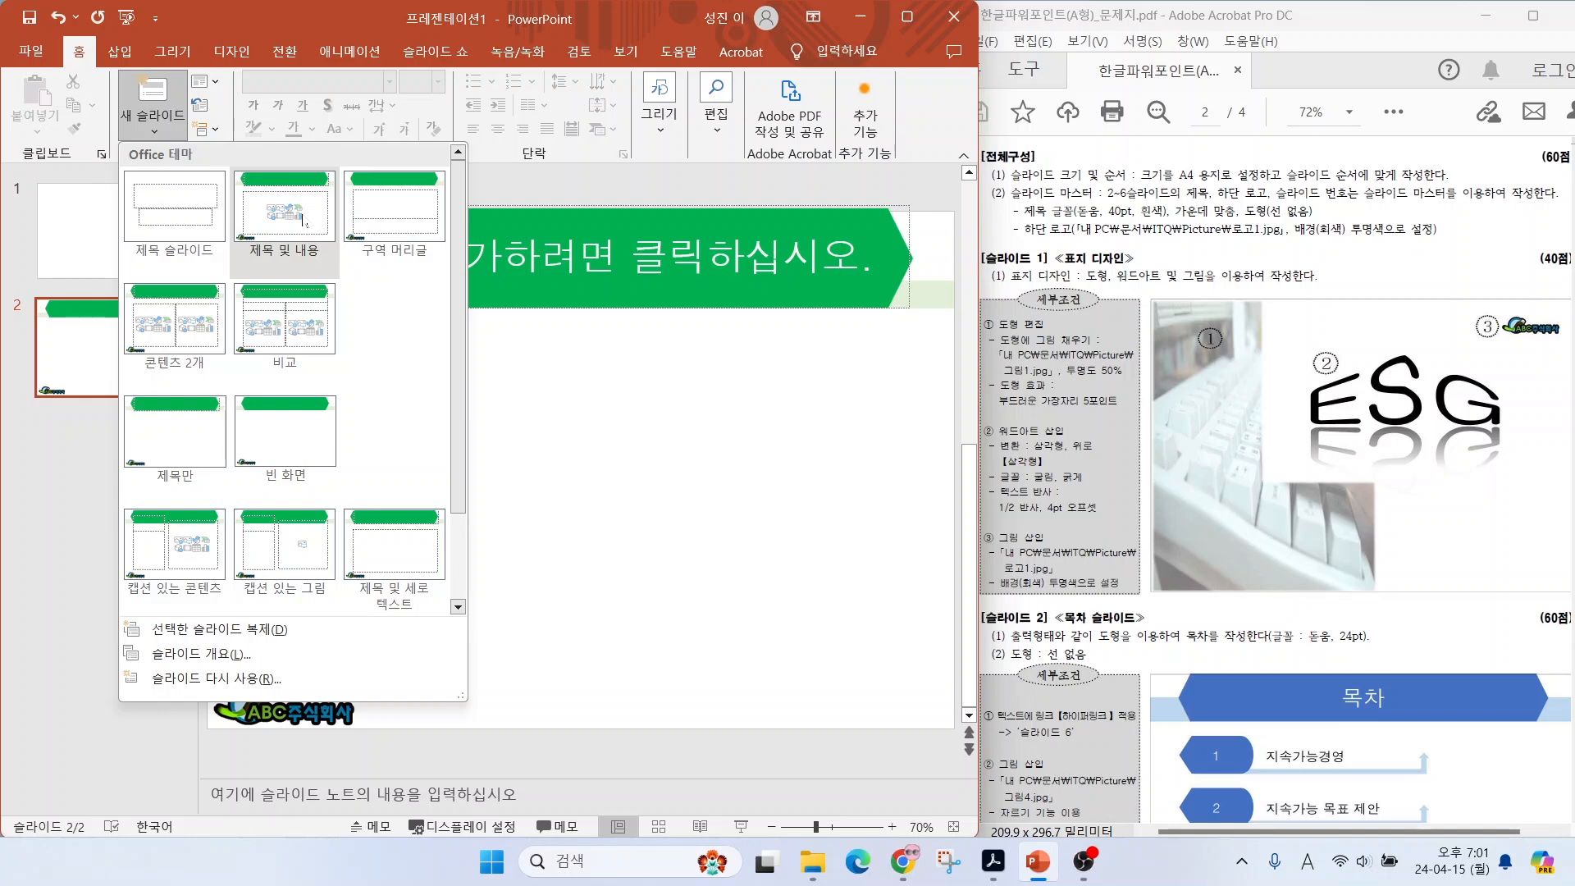
pyautogui.click(304, 220)
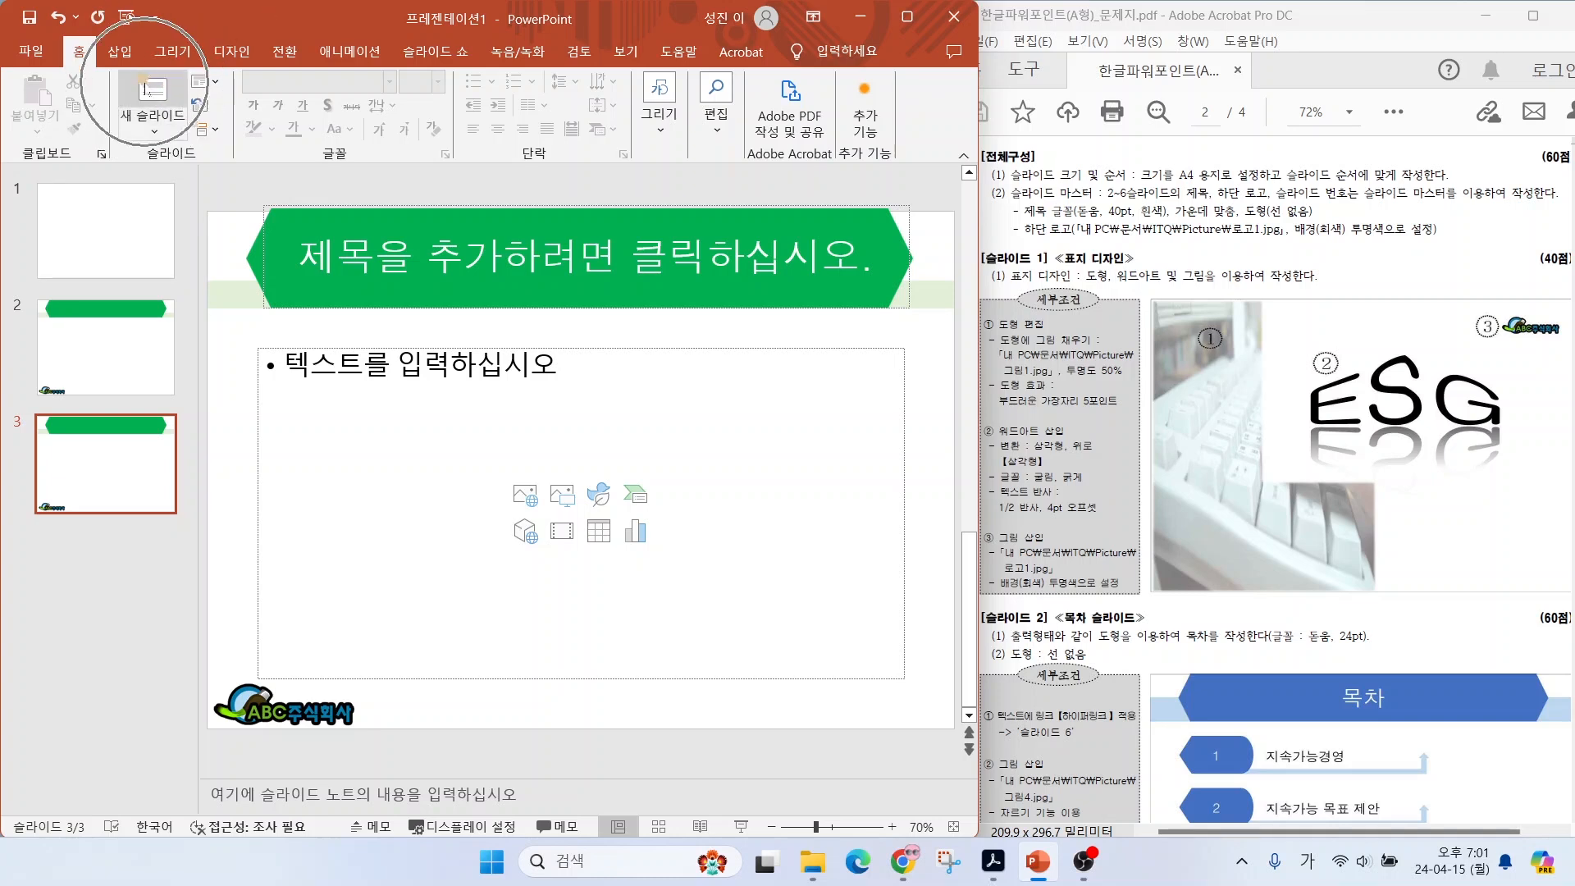
pyautogui.click(145, 89)
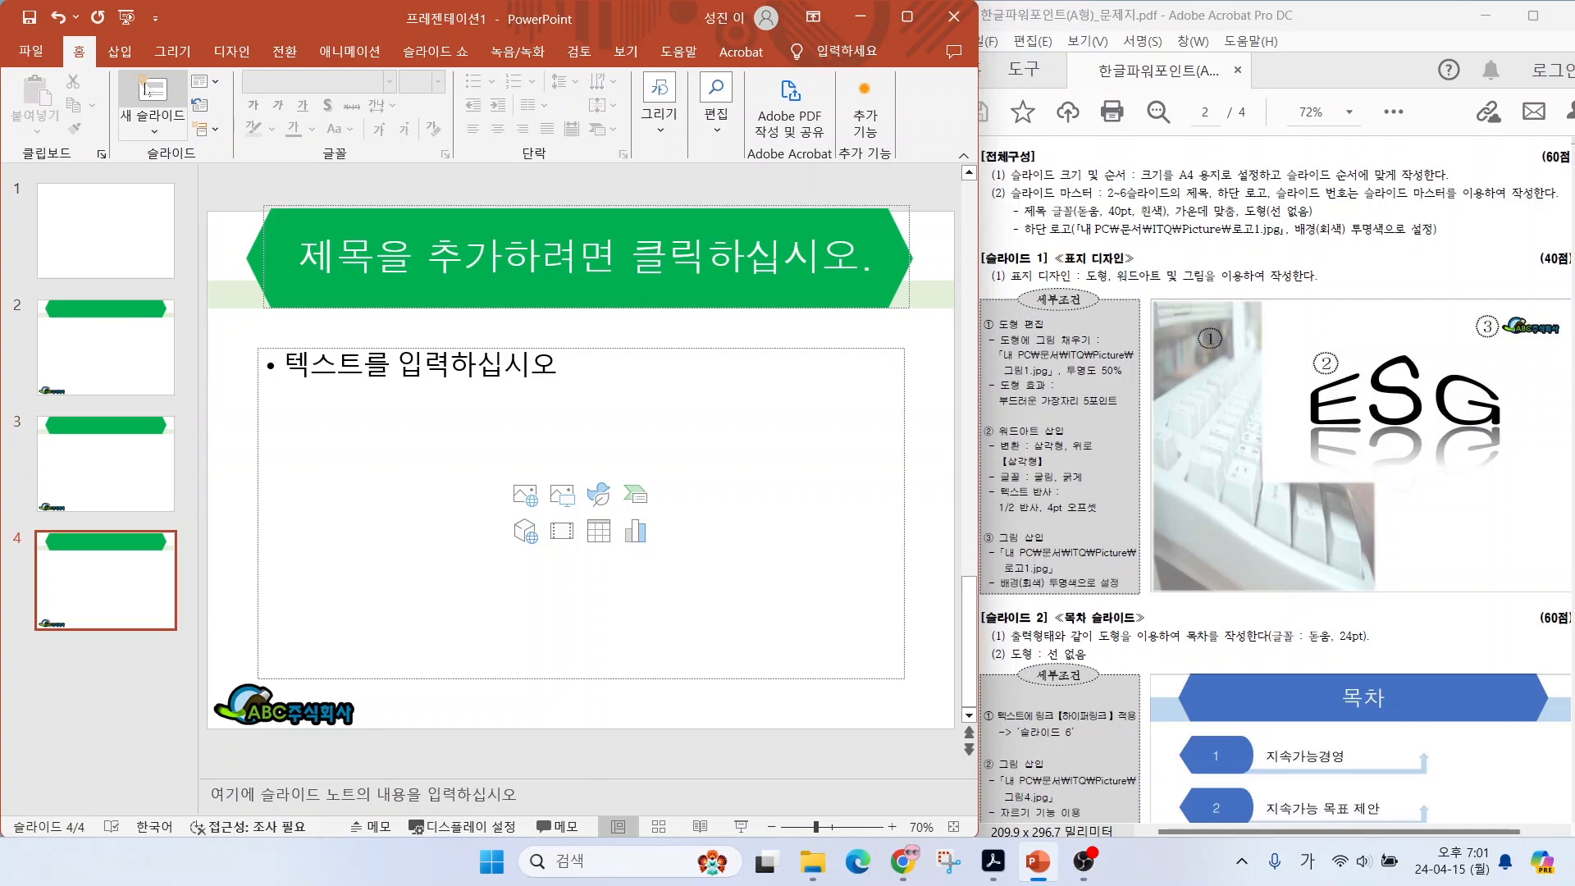
pyautogui.click(145, 90)
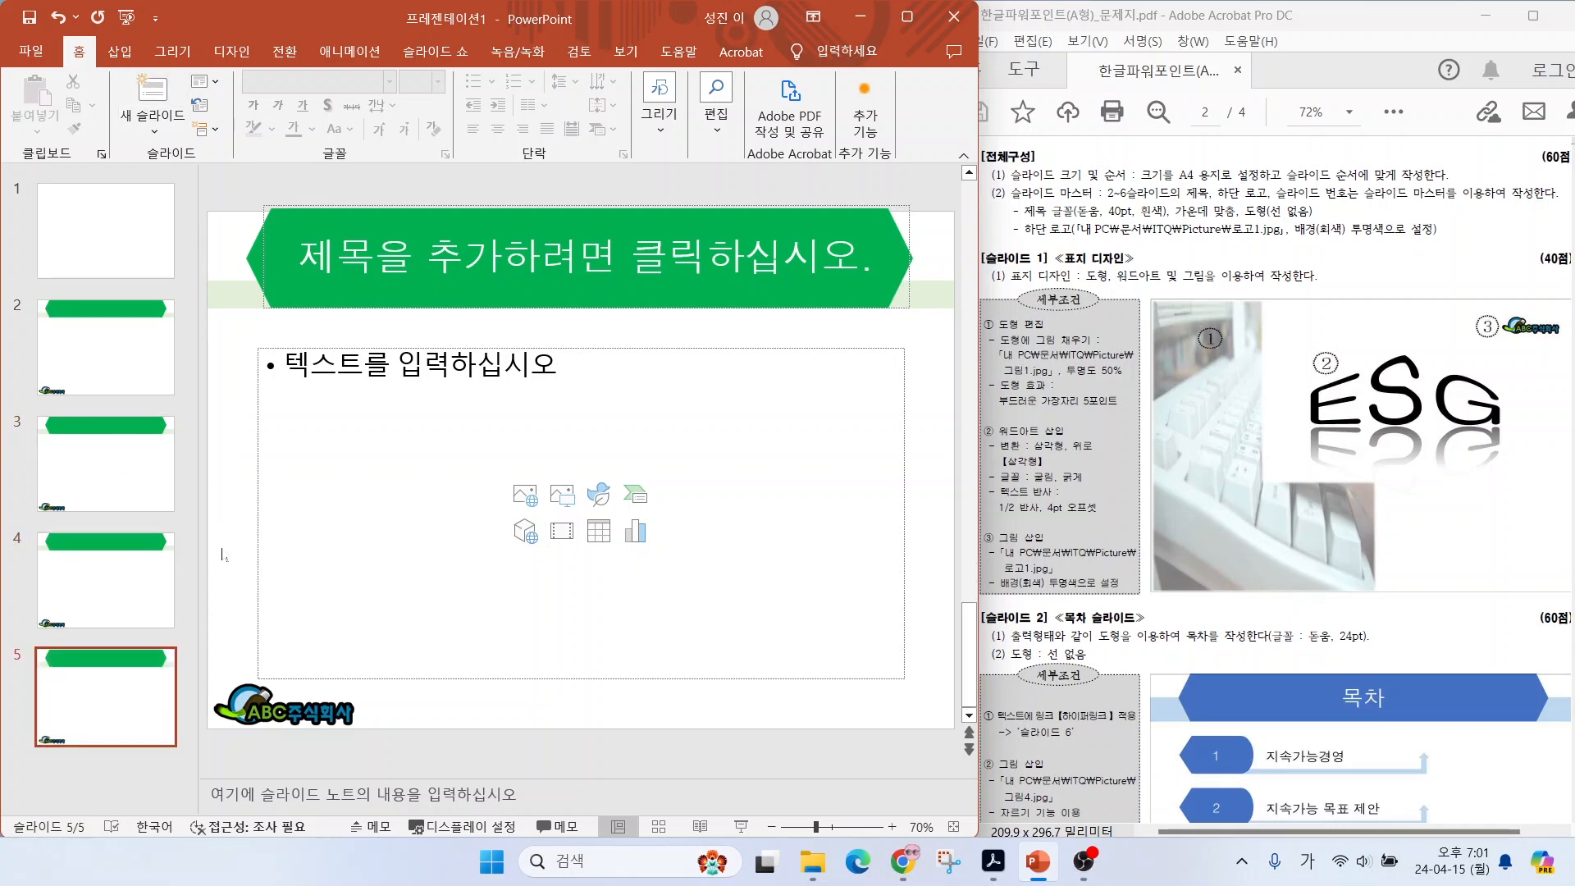
# Add slide 6 after slide 5 with the 제목만 (title only) layout.
pyautogui.click(85, 667)
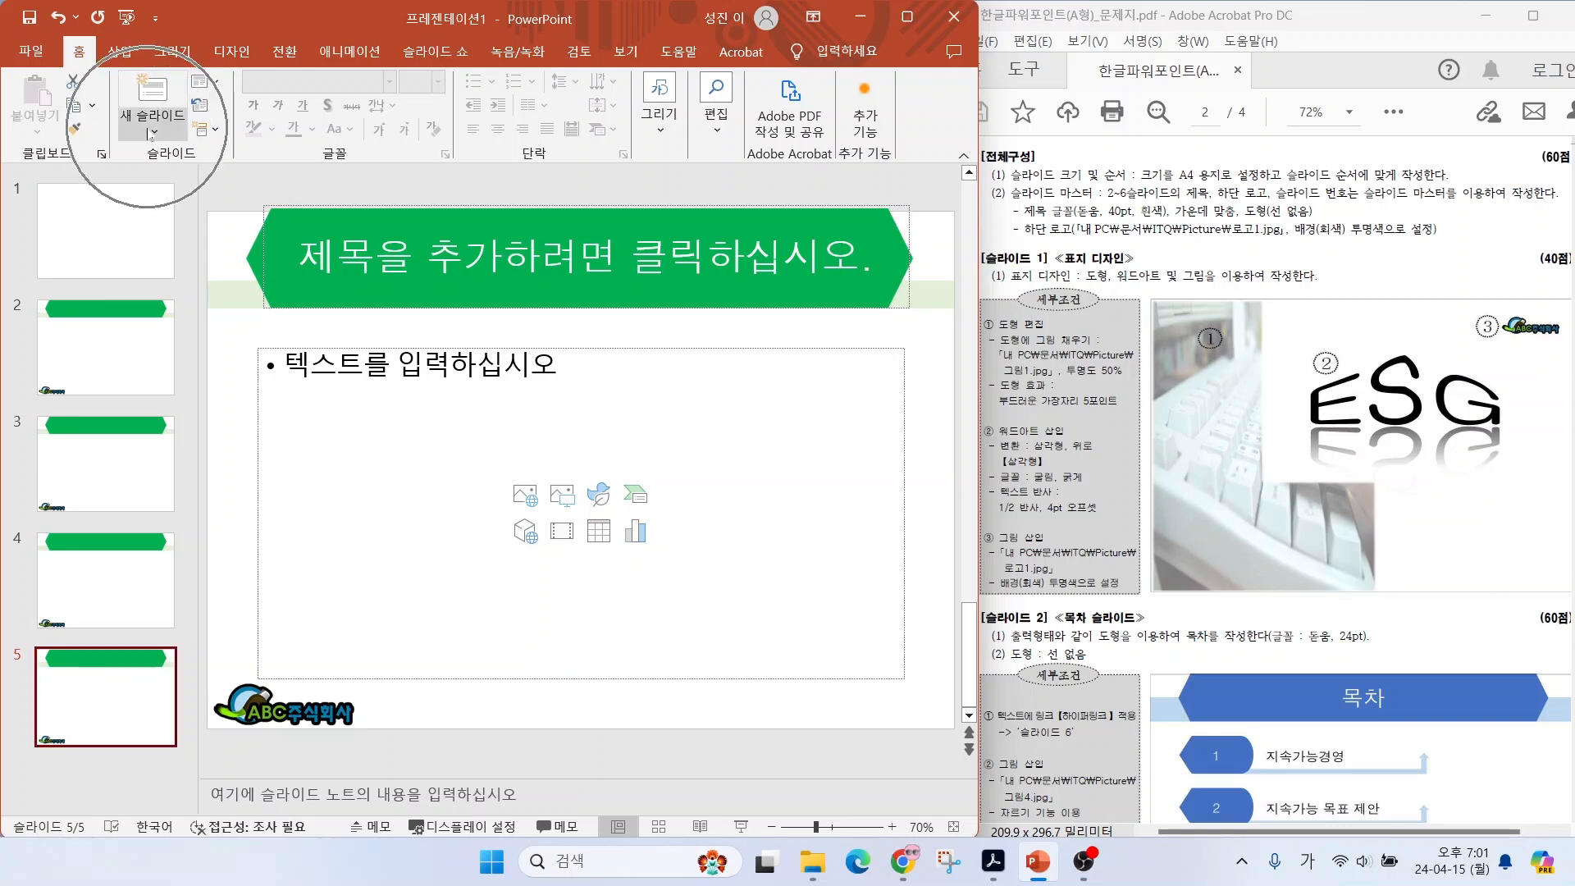
pyautogui.click(151, 131)
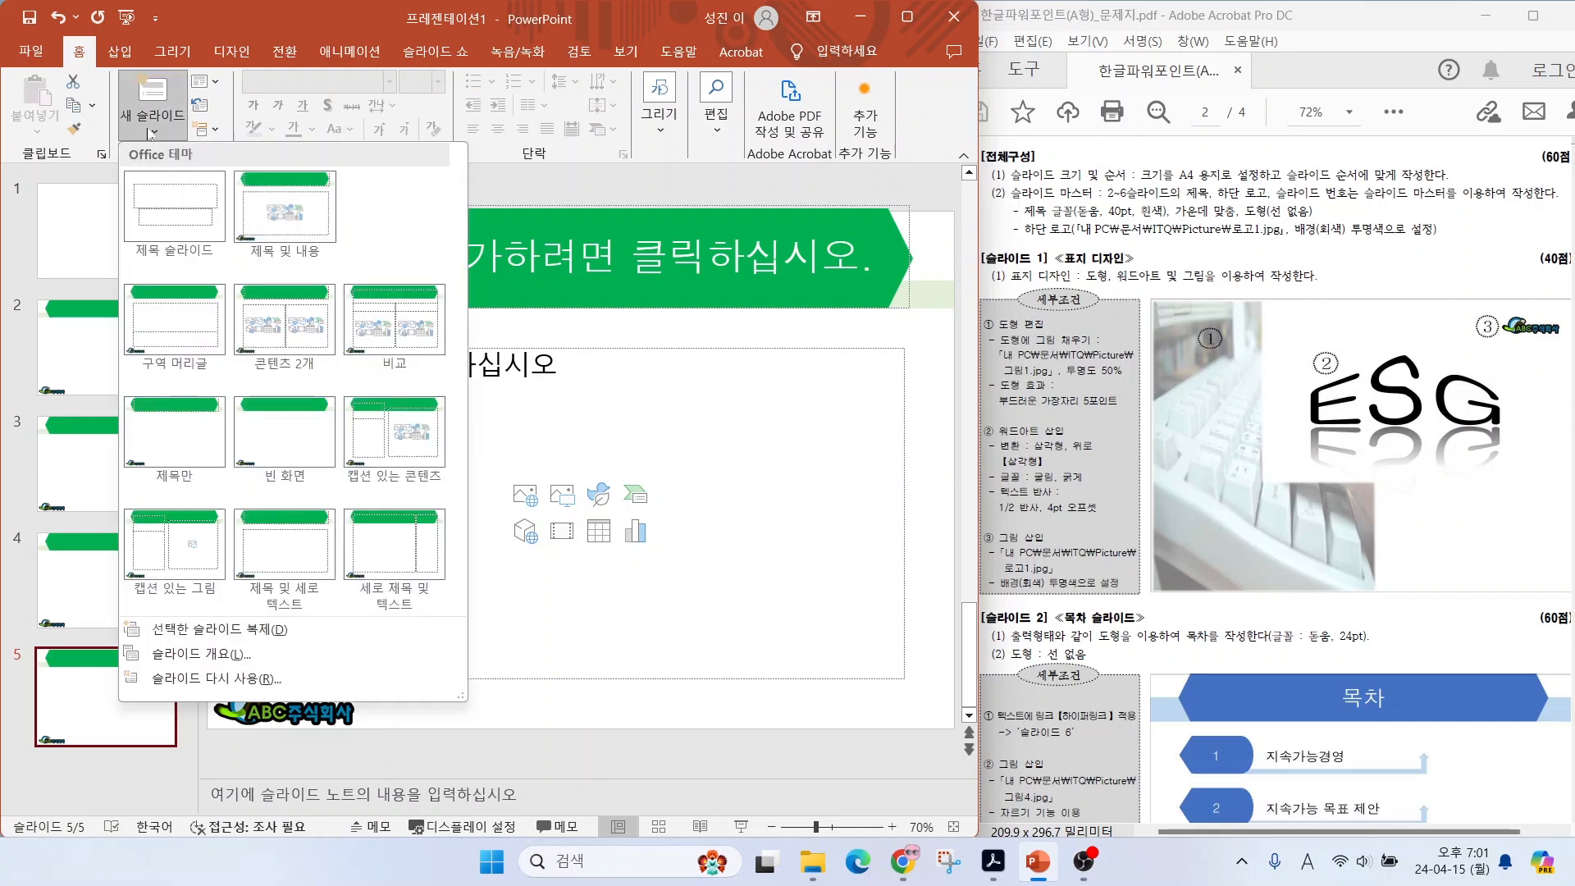
pyautogui.click(165, 439)
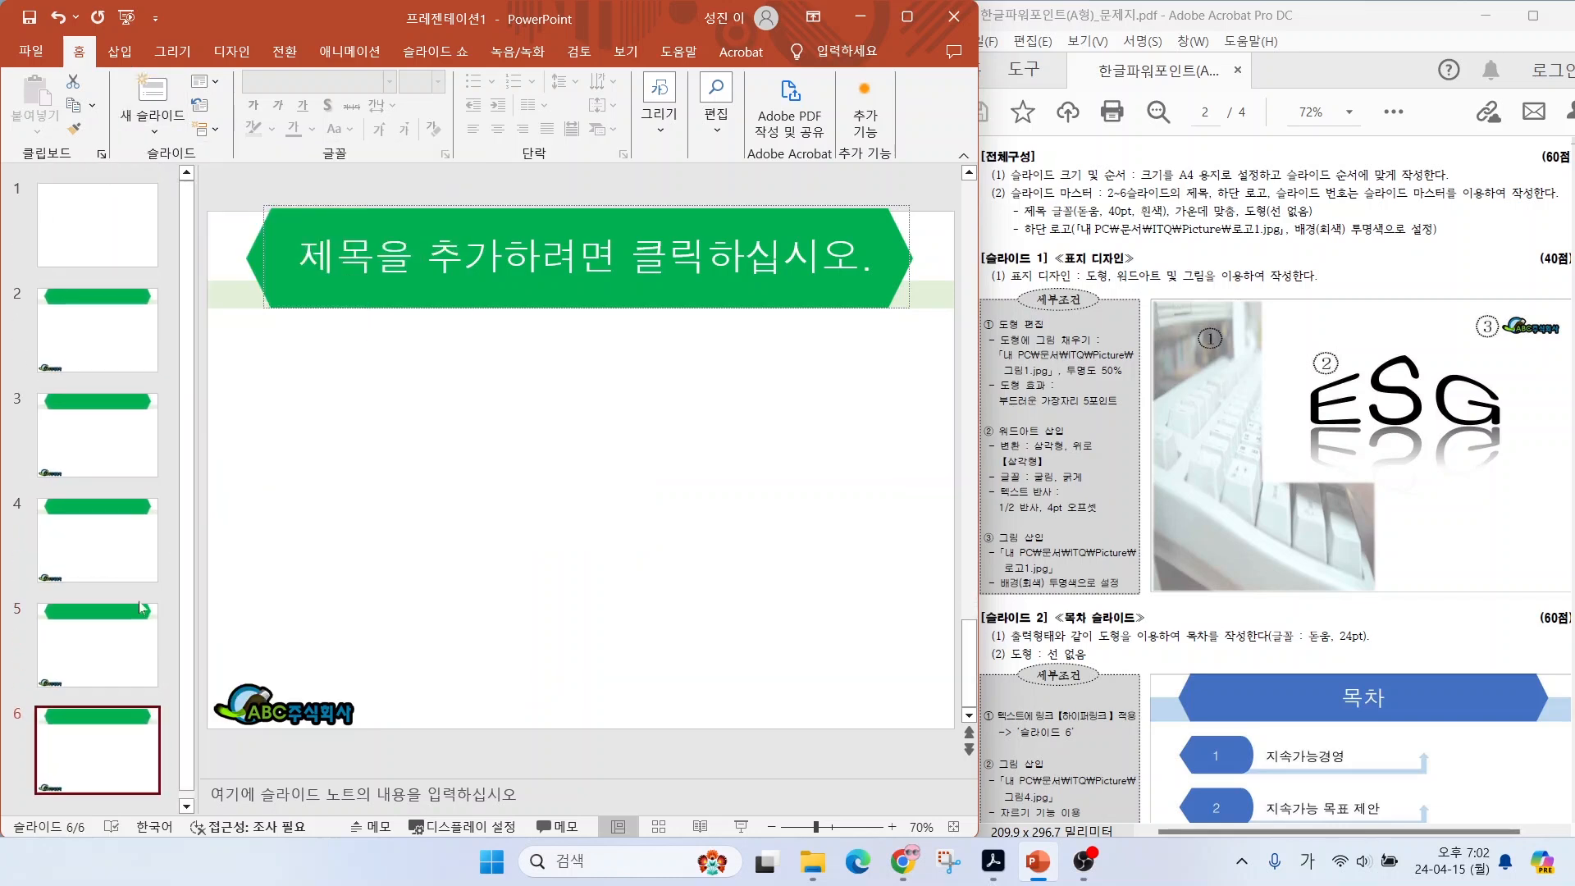
# Review the layouts of the six slides by viewing each one.
pyautogui.click(103, 223)
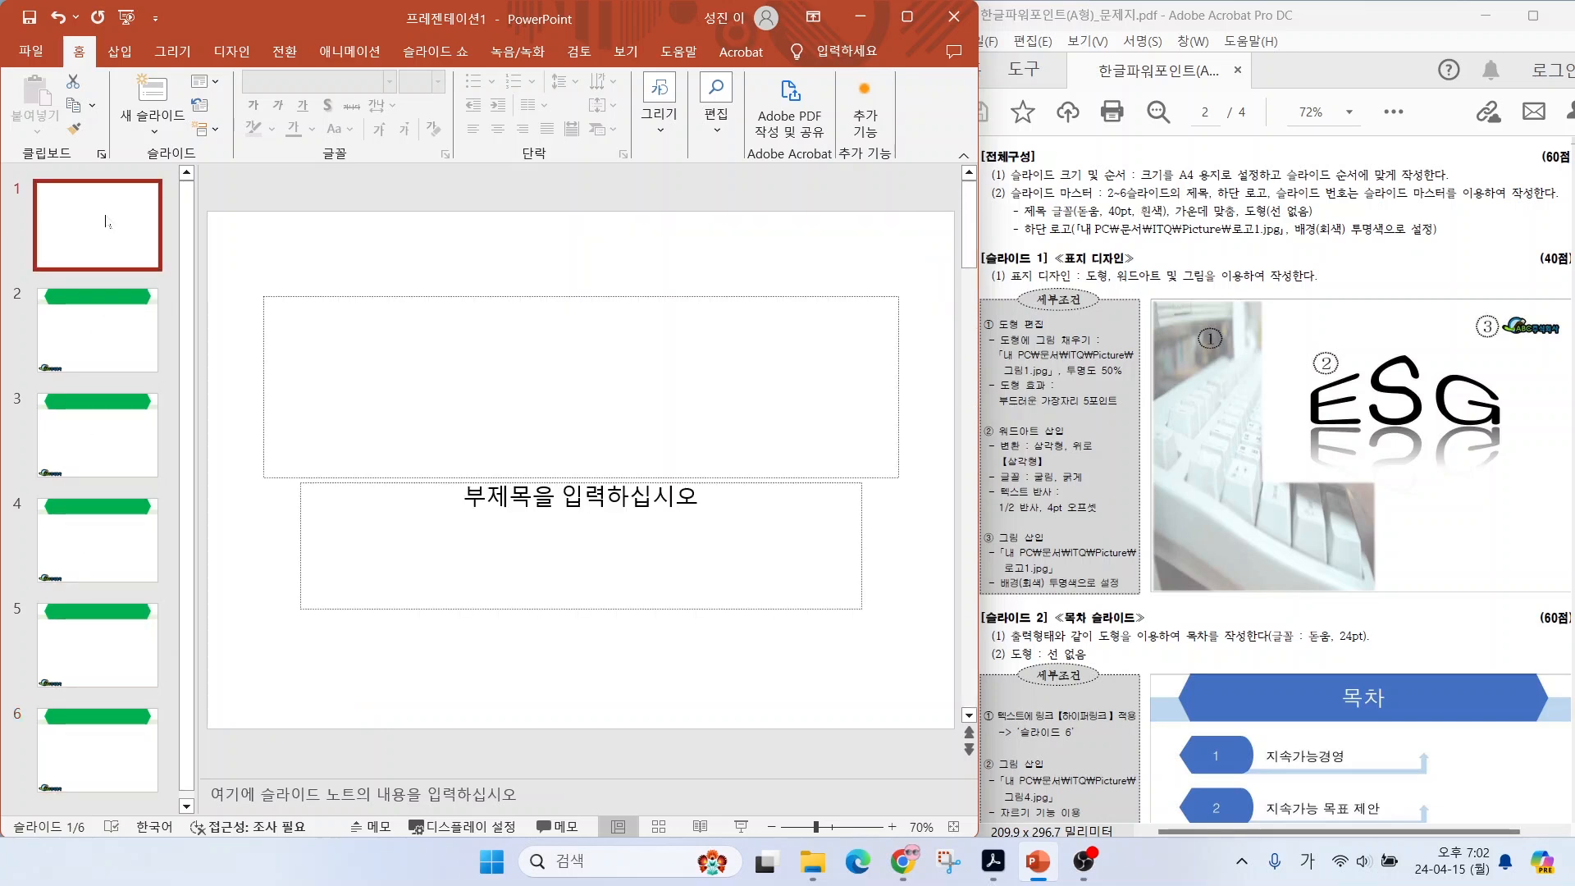
pyautogui.click(109, 332)
pyautogui.click(98, 747)
pyautogui.click(96, 439)
pyautogui.click(99, 537)
pyautogui.click(103, 647)
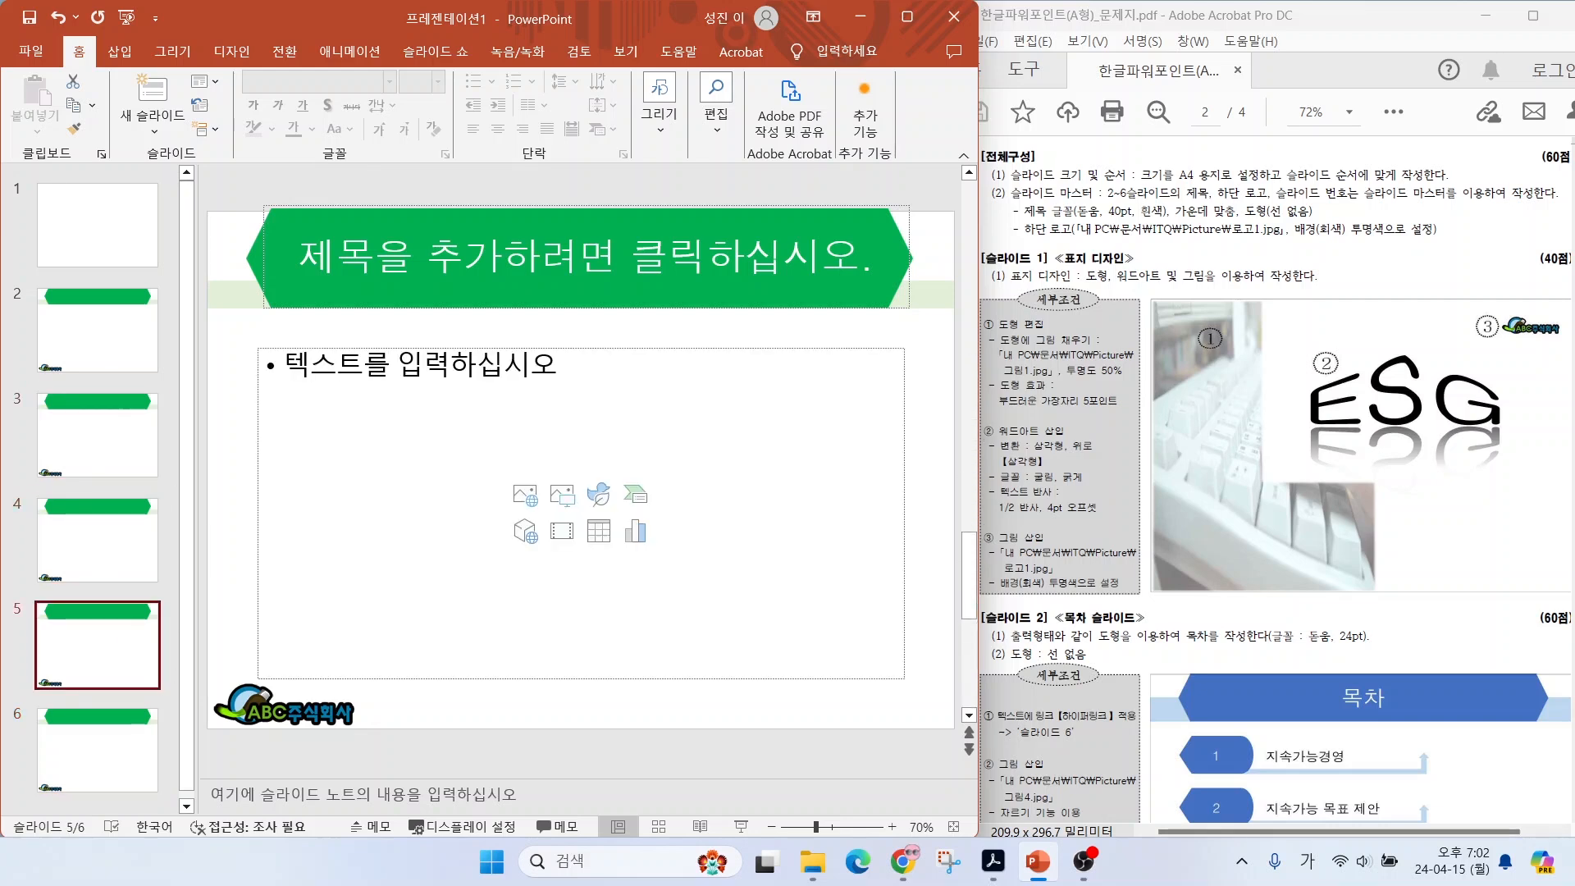
# Delete both the title and subtitle placeholders from slide 1.
pyautogui.click(109, 264)
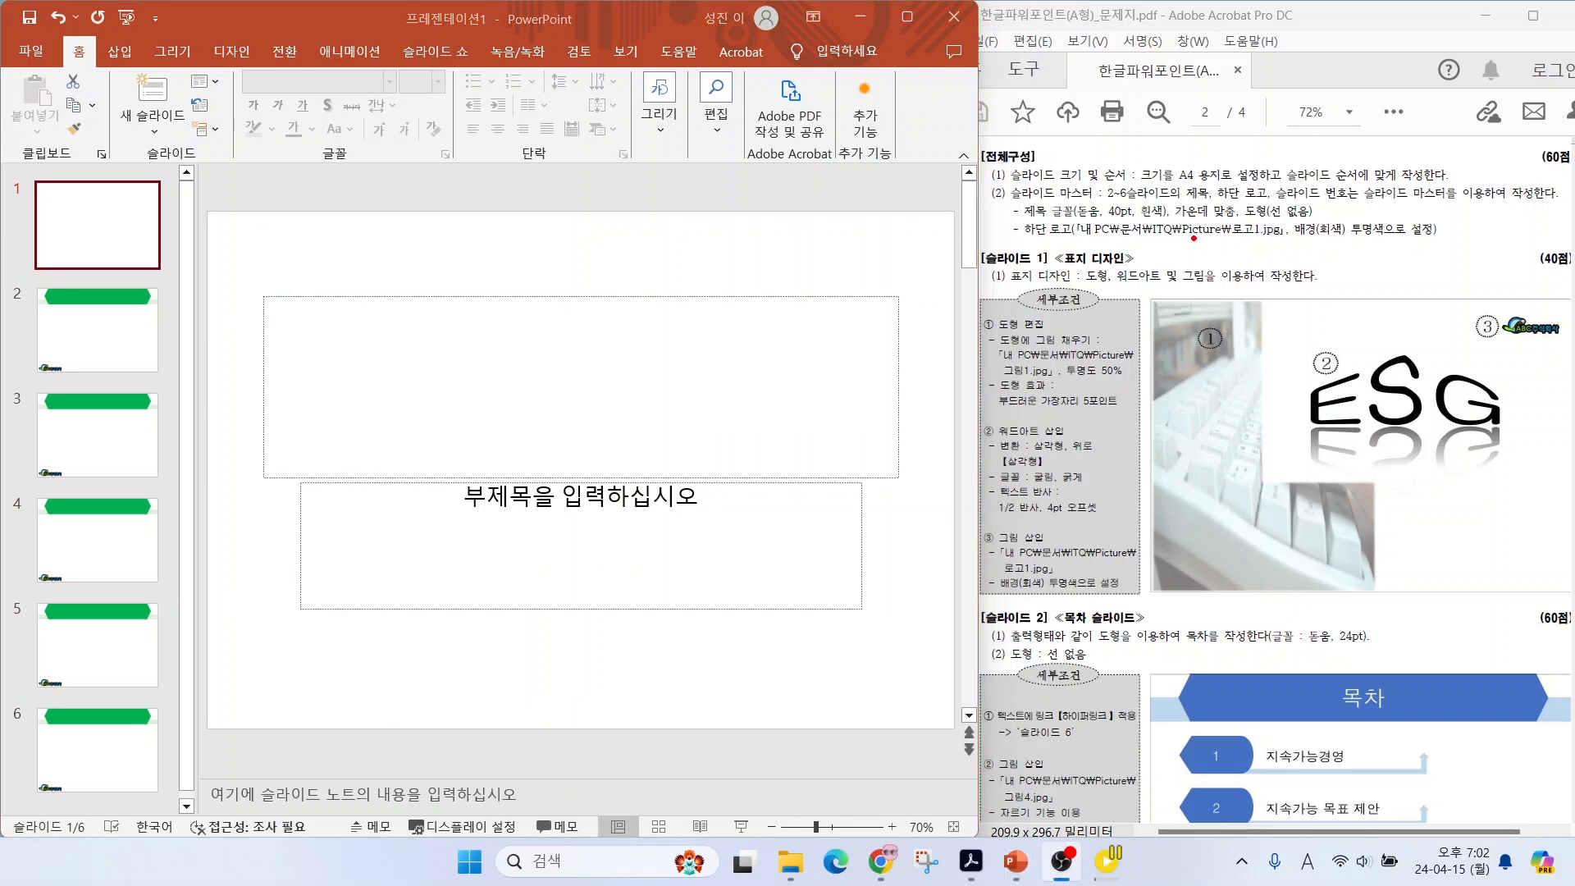
pyautogui.moveTo(1114, 306); pyautogui.dragTo(1134, 293)
pyautogui.click(238, 271)
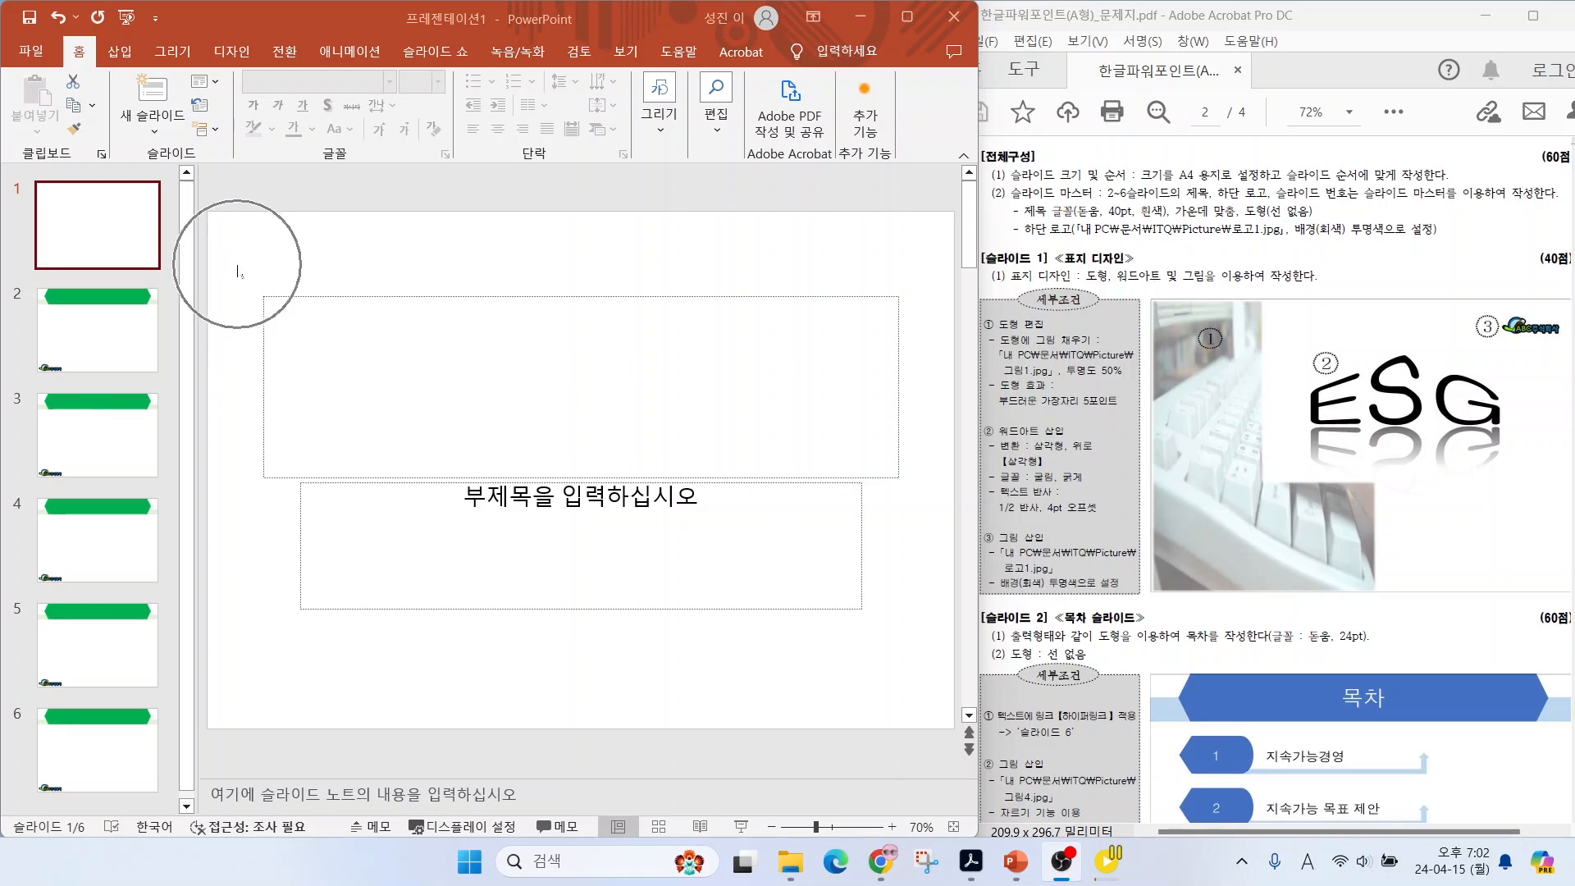
pyautogui.moveTo(238, 254); pyautogui.dragTo(933, 657)
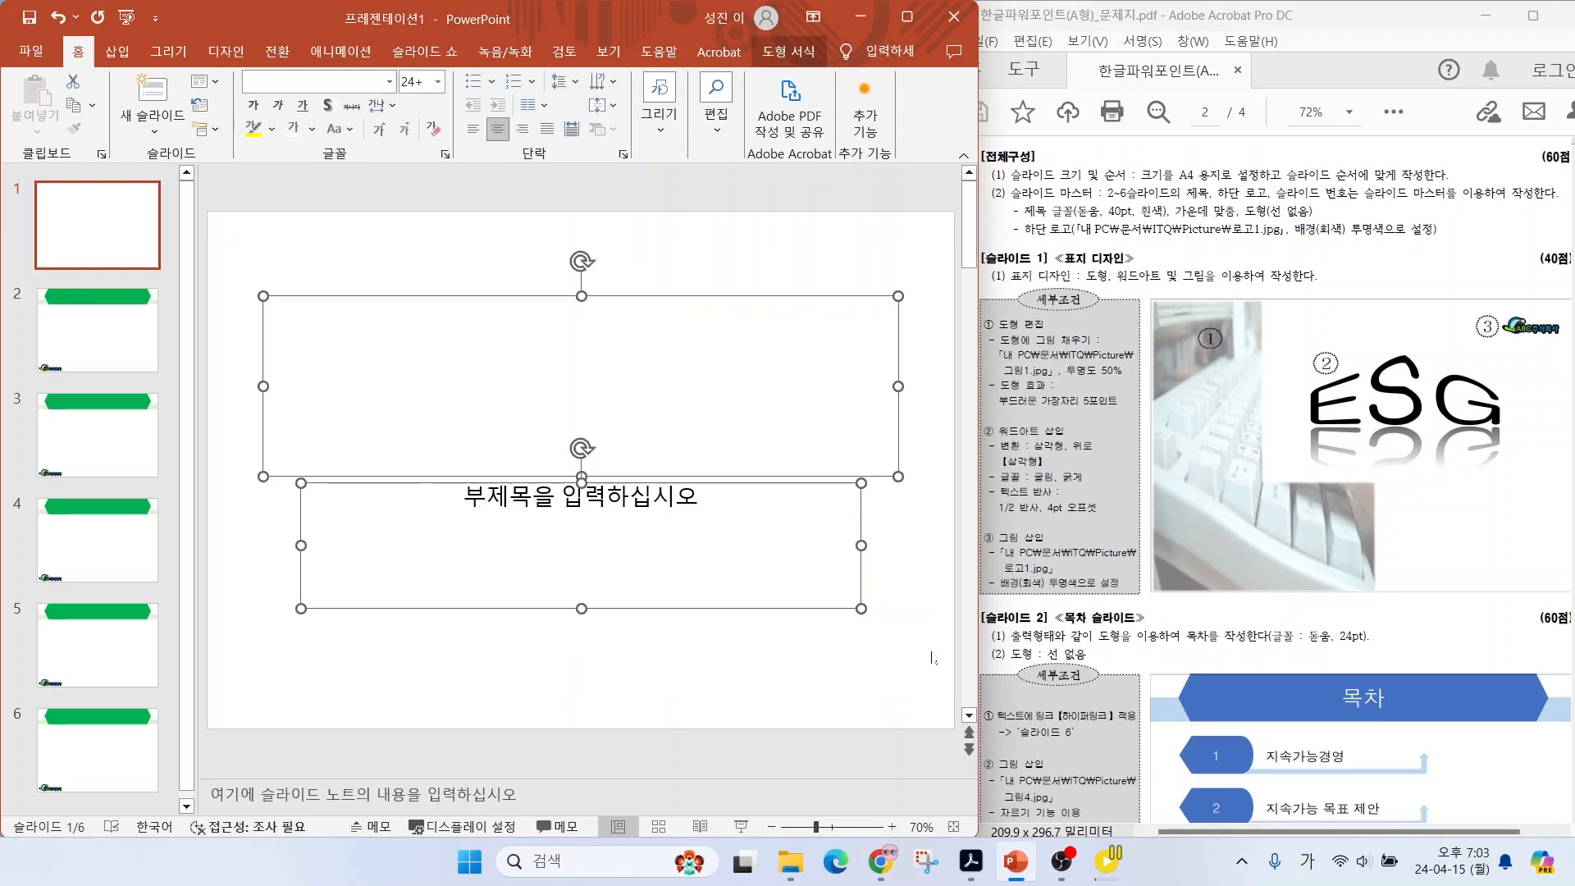
pyautogui.press('Delete')
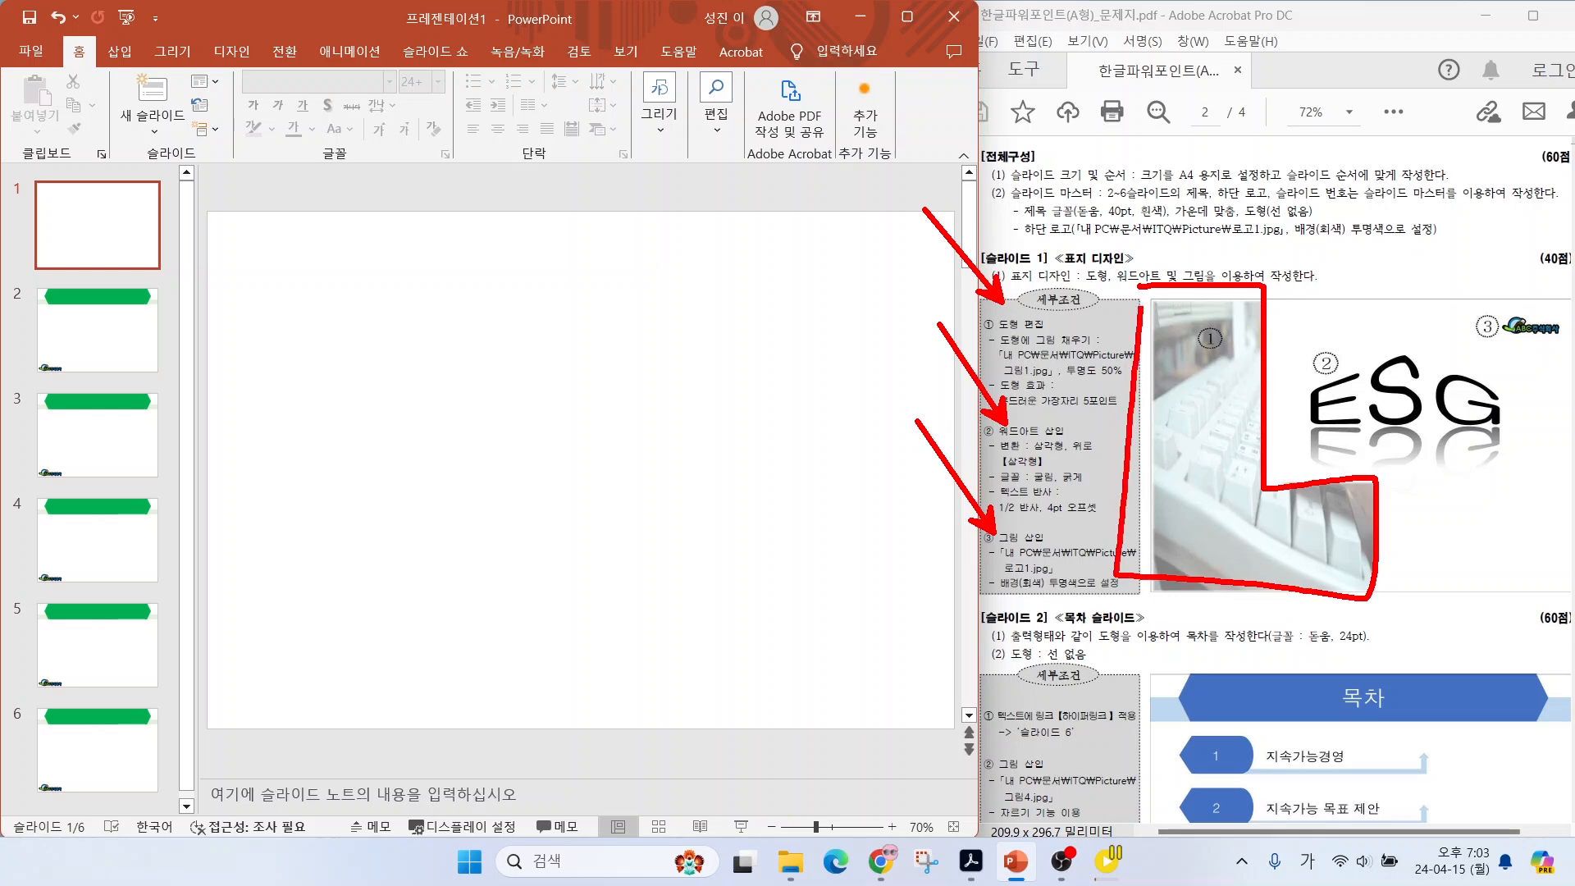
# Draw an L-shape on slide 1 from the upper-left corner, spanning the full slide height and nearly half its width.
pyautogui.click(119, 52)
pyautogui.click(331, 105)
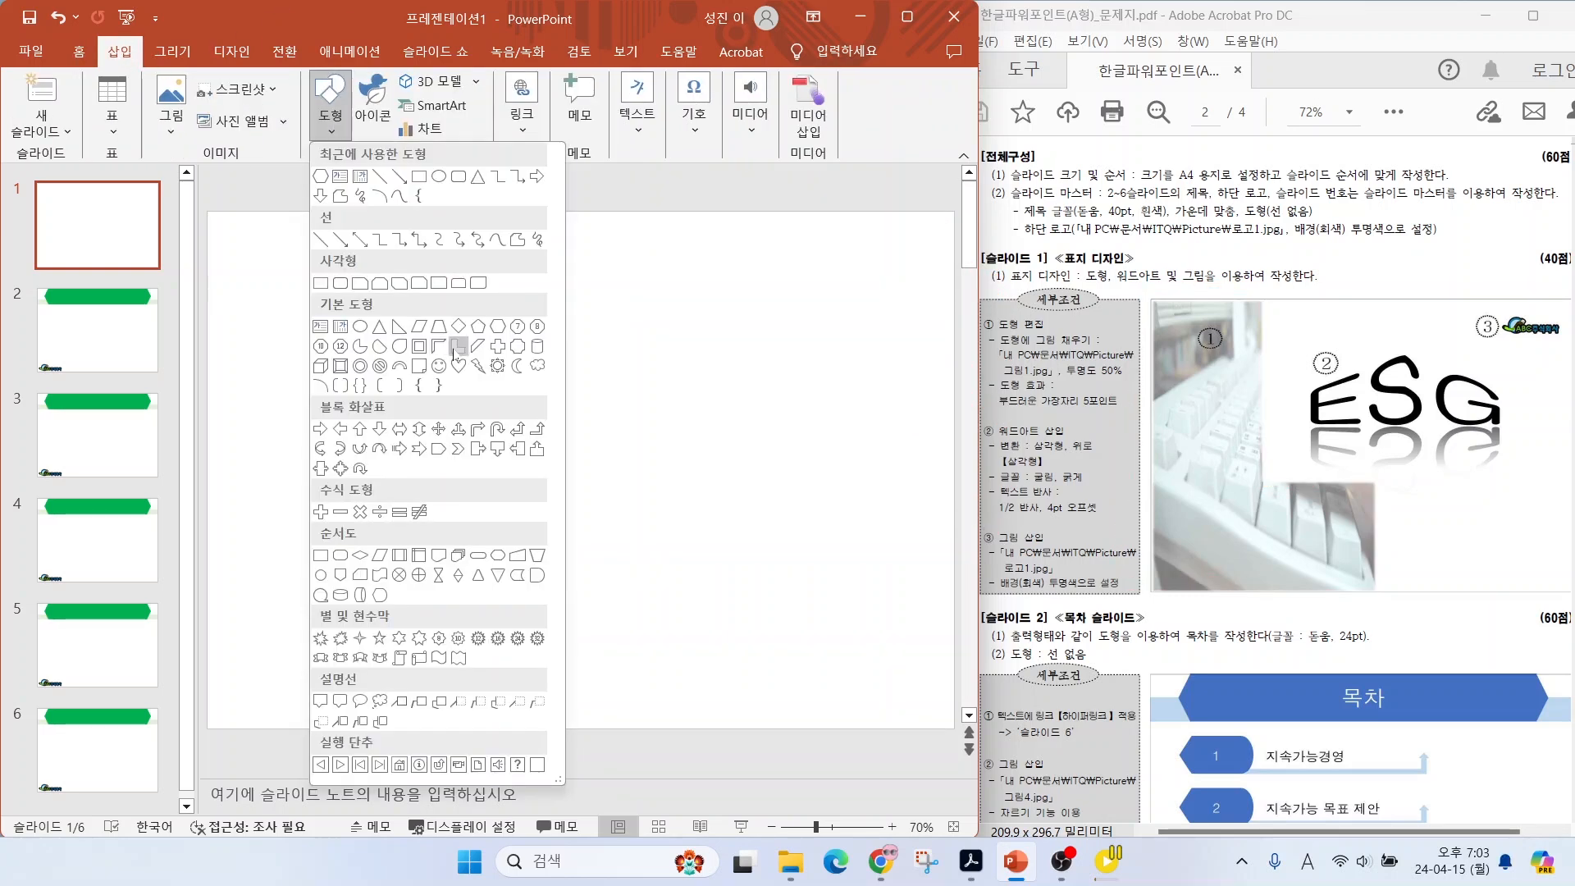
pyautogui.click(458, 346)
pyautogui.moveTo(209, 207); pyautogui.dragTo(557, 732)
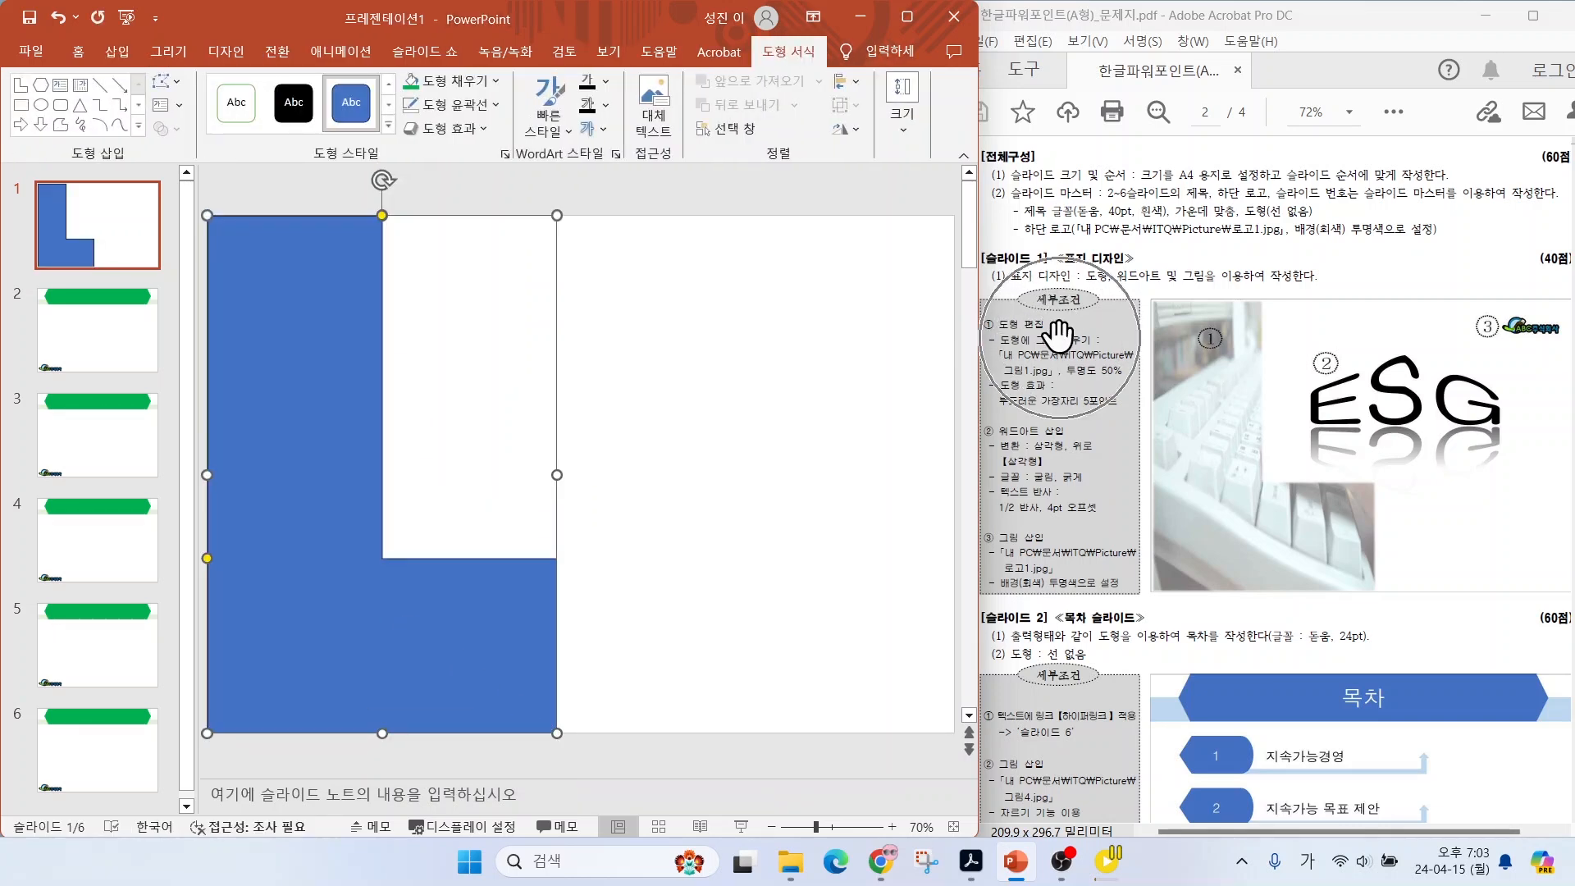
# Fill the L-shape with the picture 그림1.jpg from the Documents folder's ITQ\Picture subfolder.
pyautogui.click(451, 85)
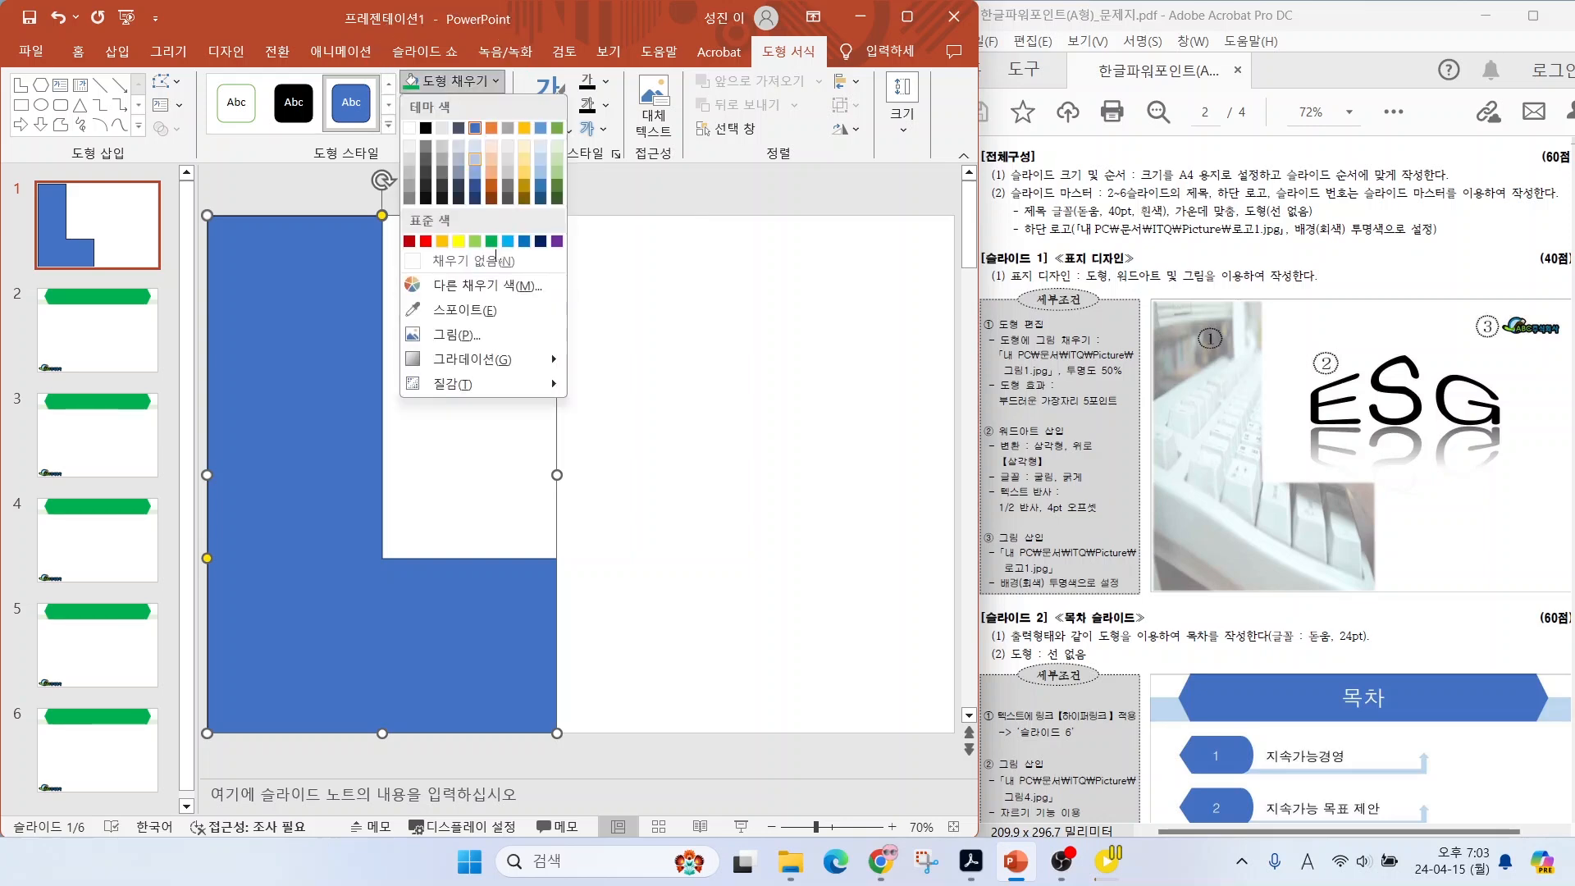
pyautogui.moveTo(456, 361)
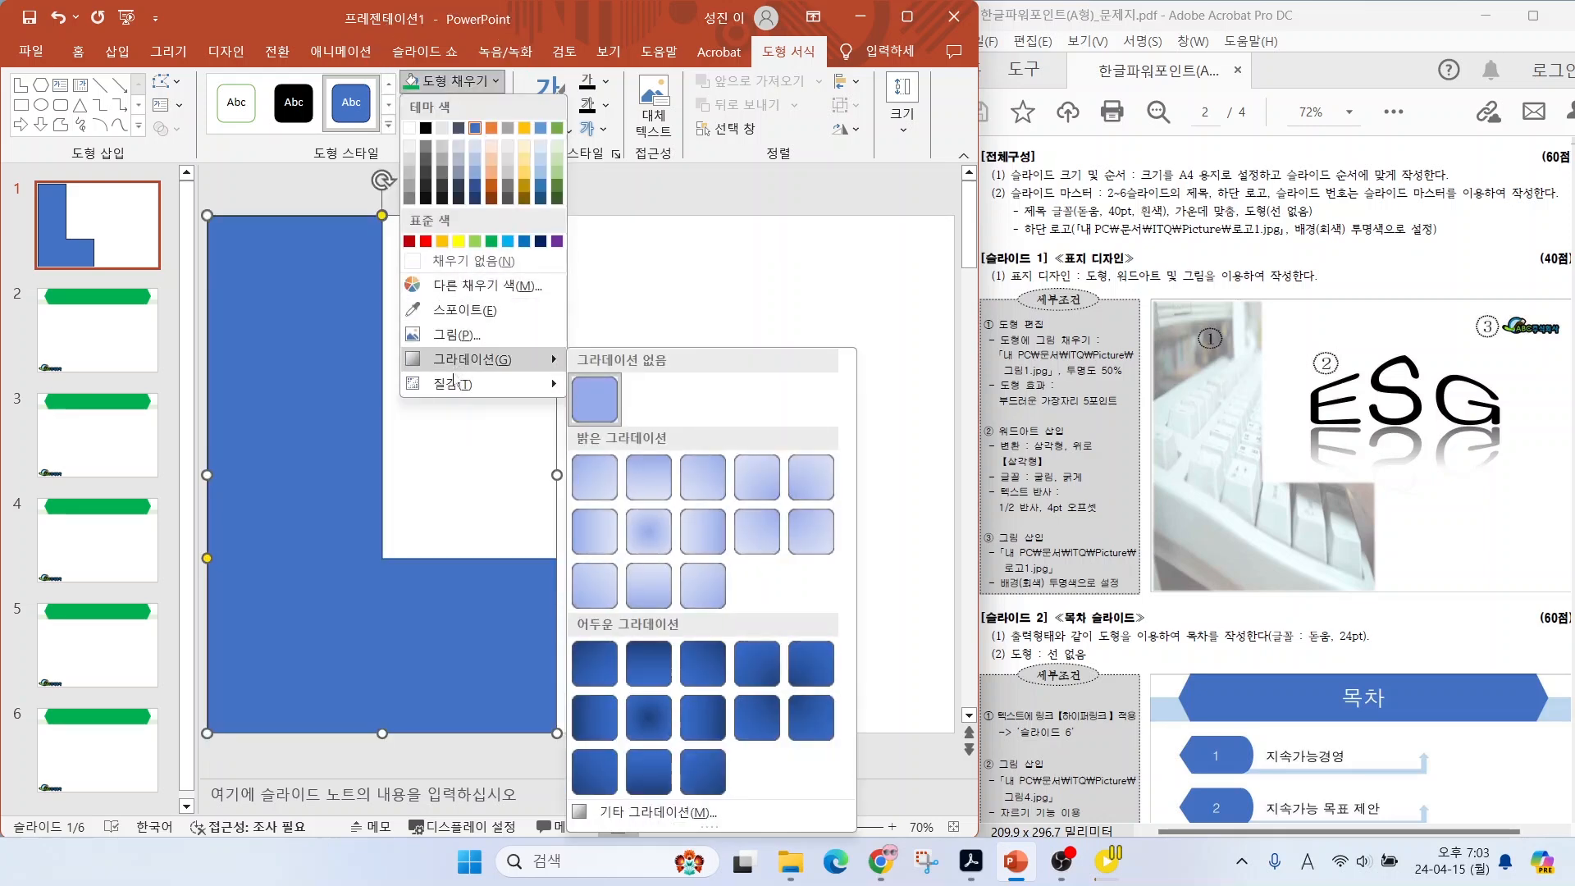
pyautogui.click(450, 335)
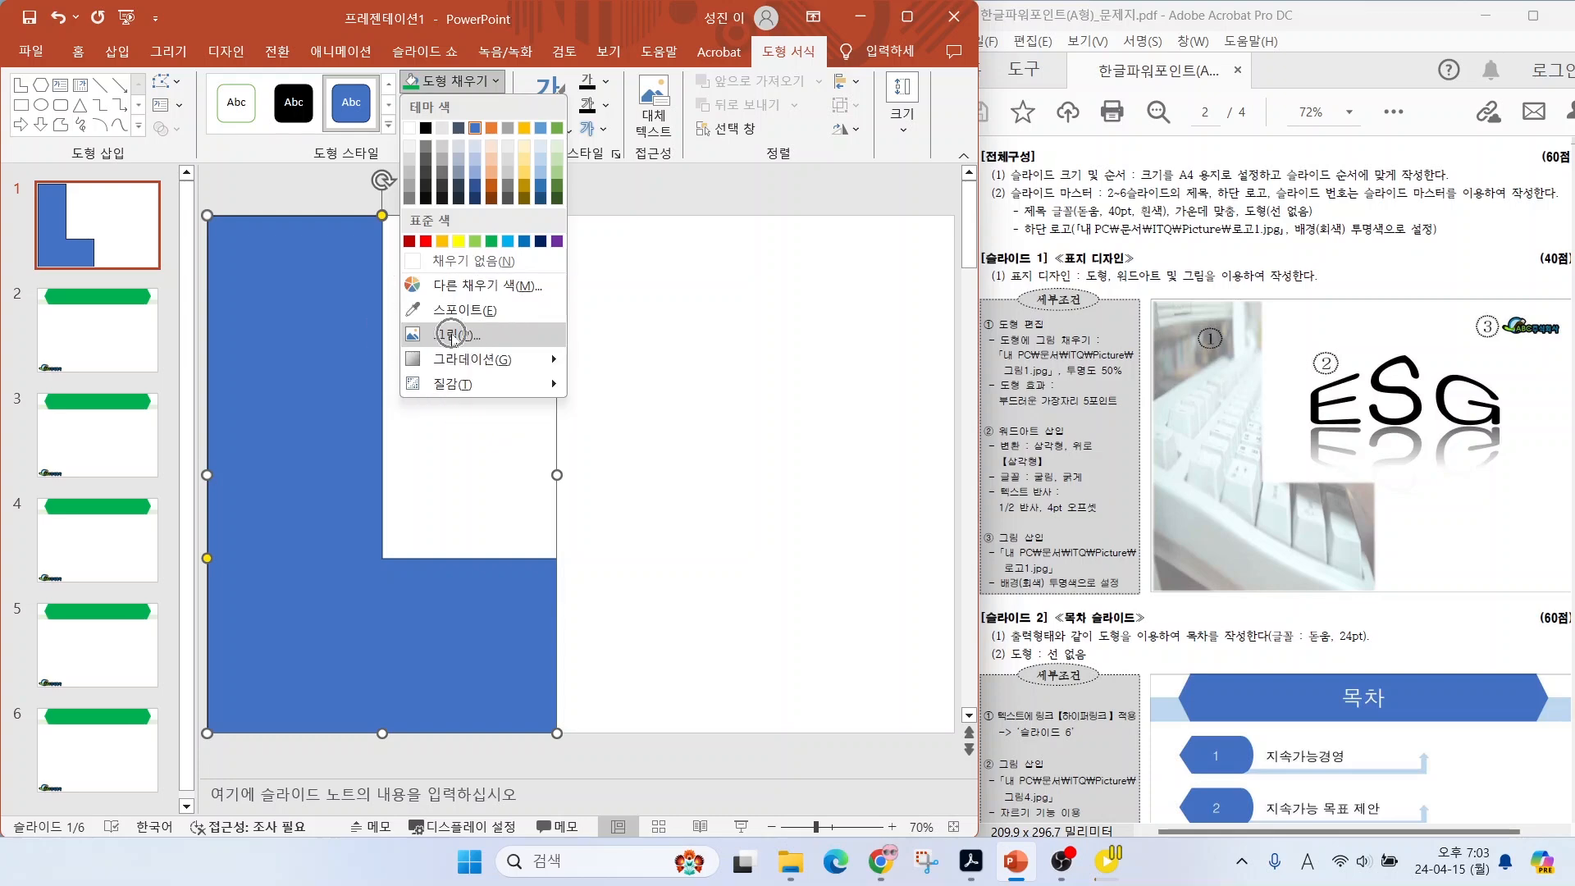
pyautogui.click(303, 362)
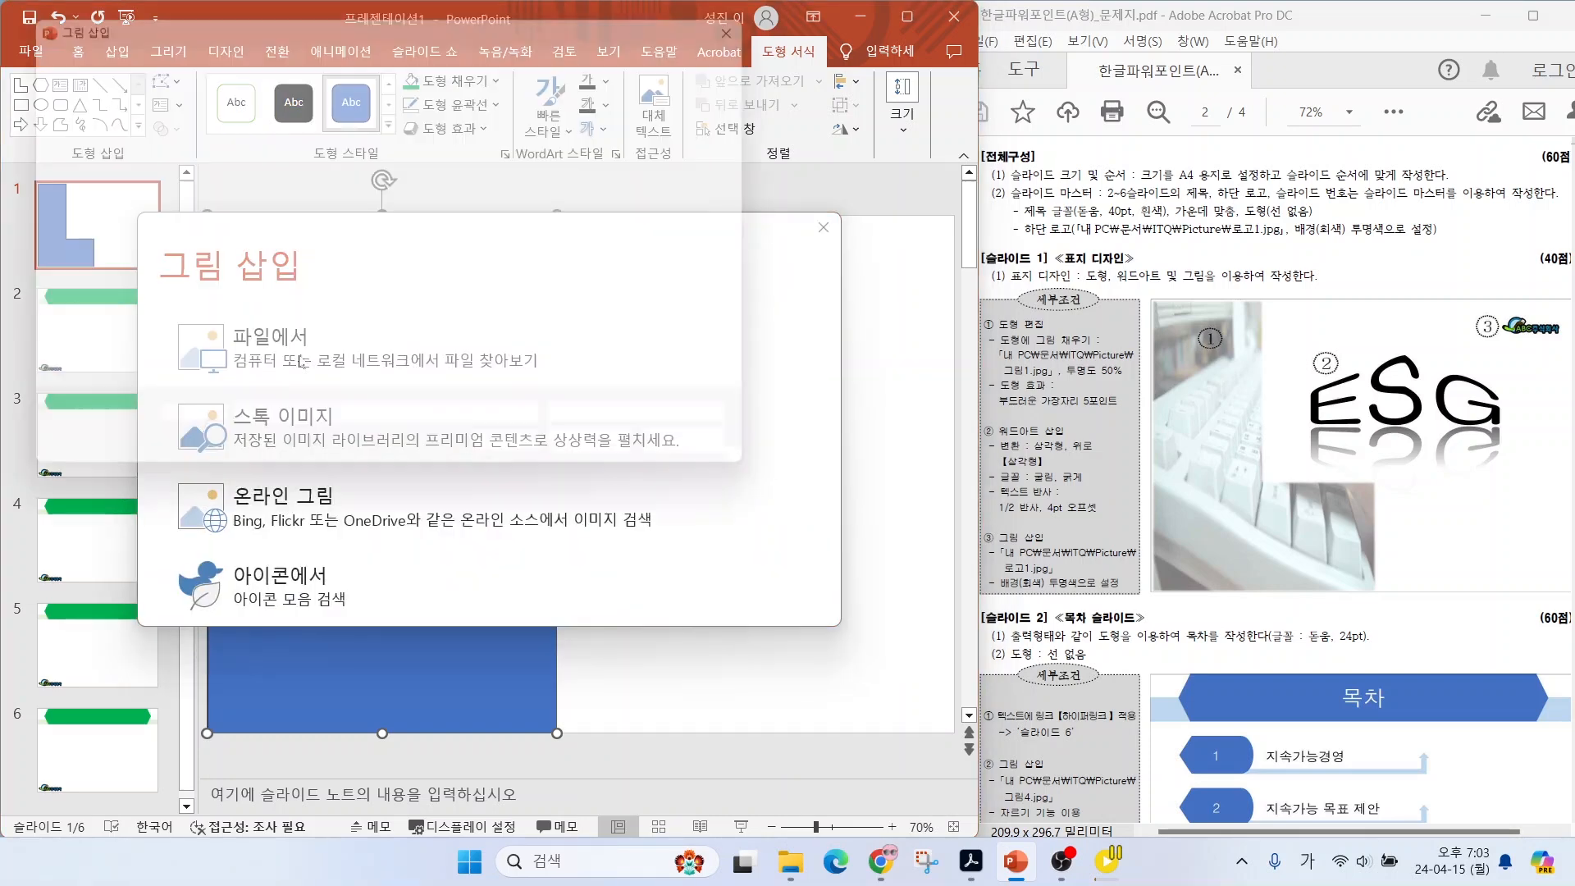
pyautogui.click(540, 198)
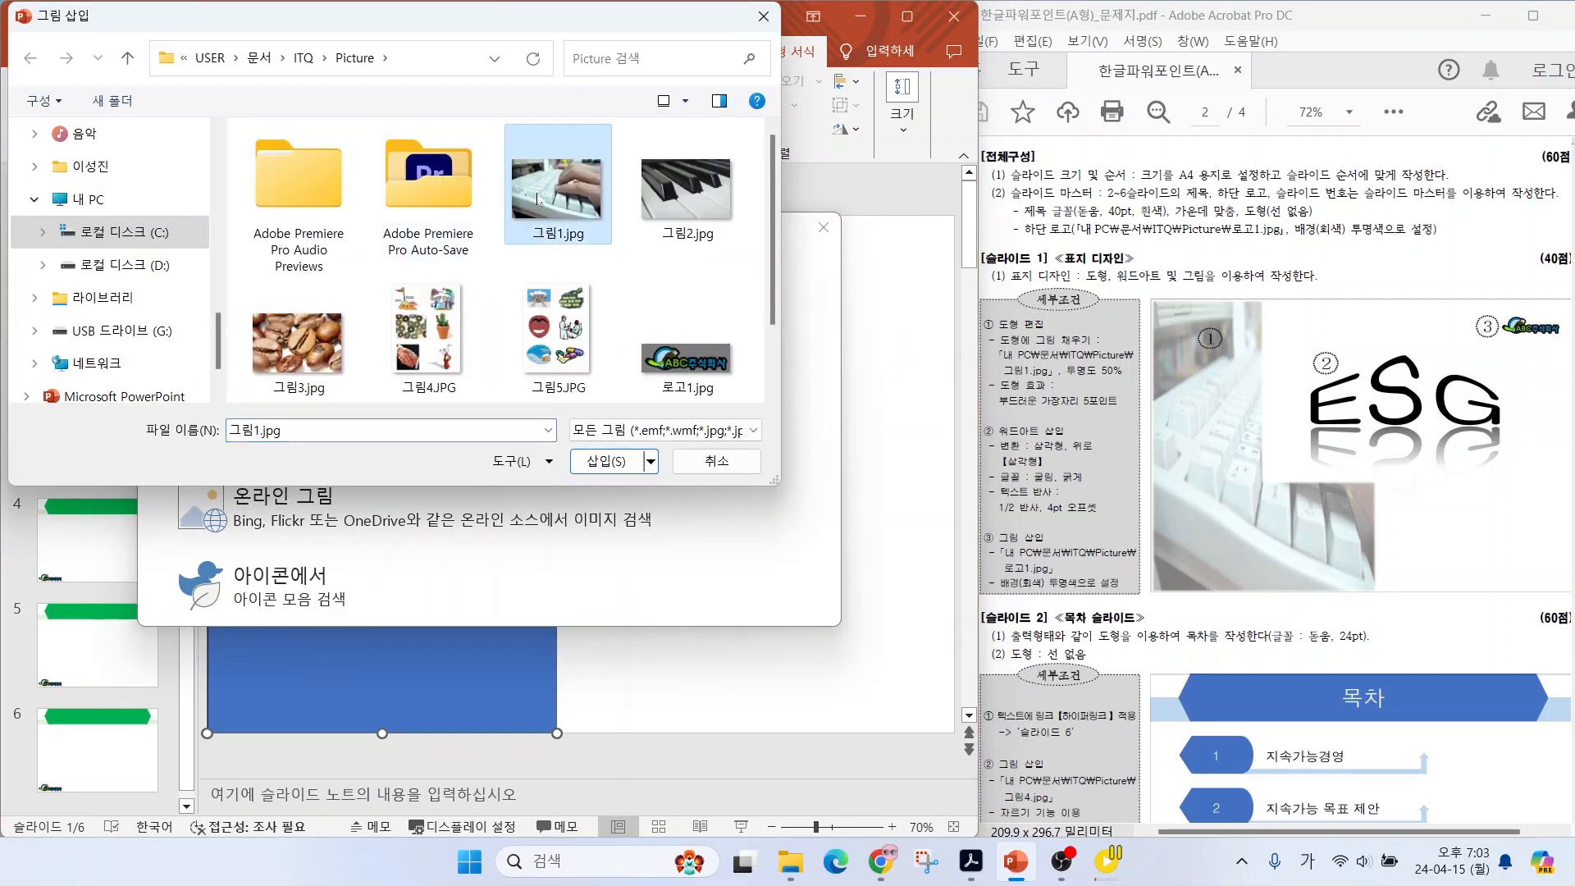
pyautogui.click(606, 461)
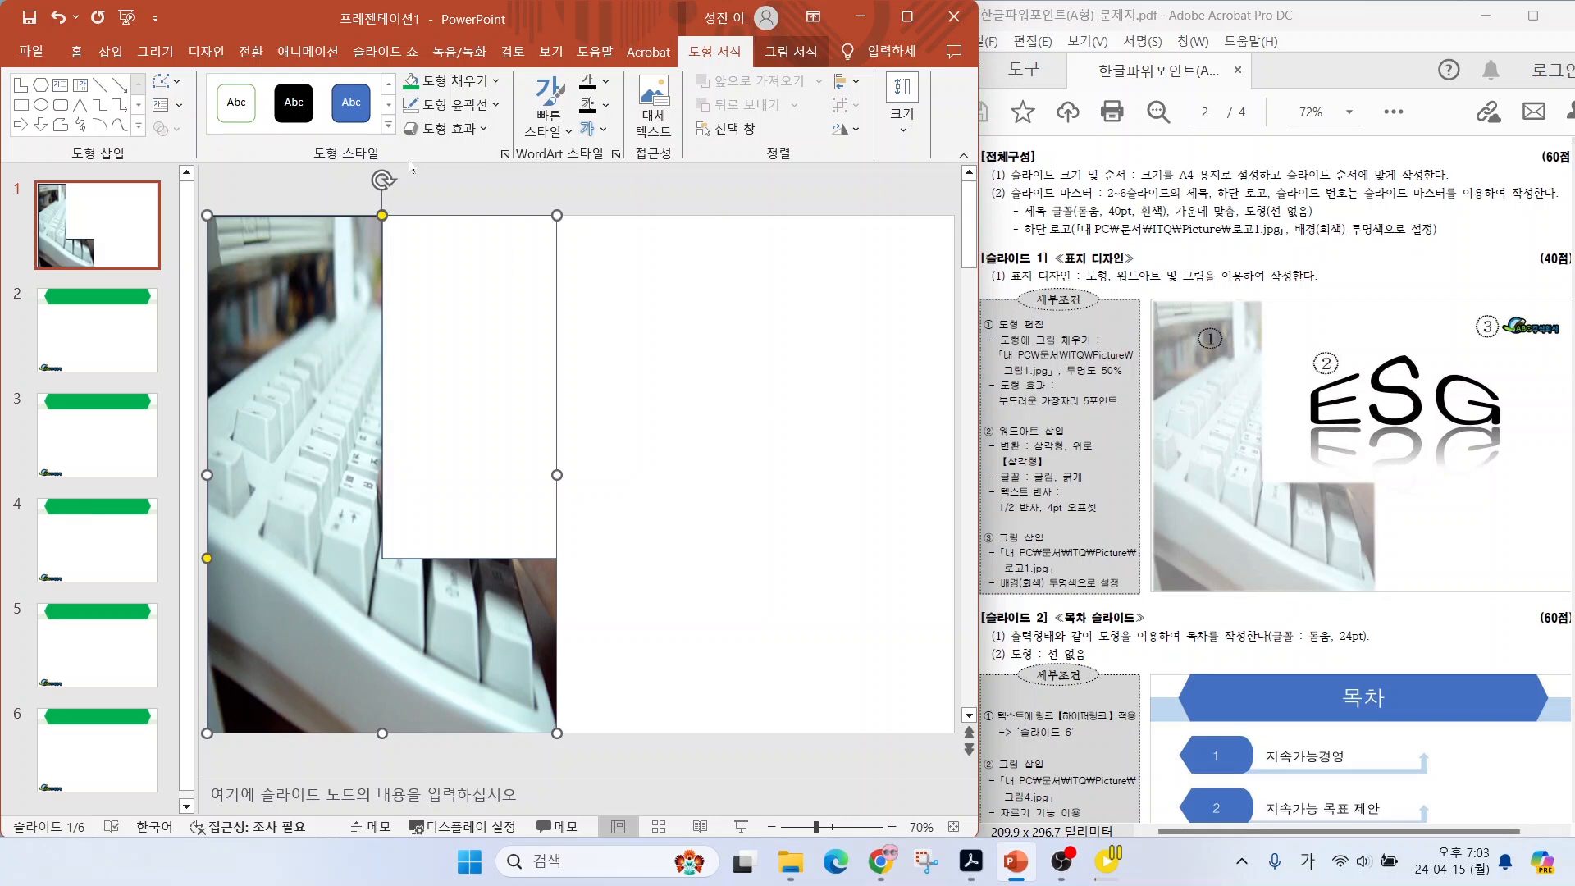
# Apply a 5-point soft edges effect to the picture-filled L-shape.
pyautogui.click(447, 129)
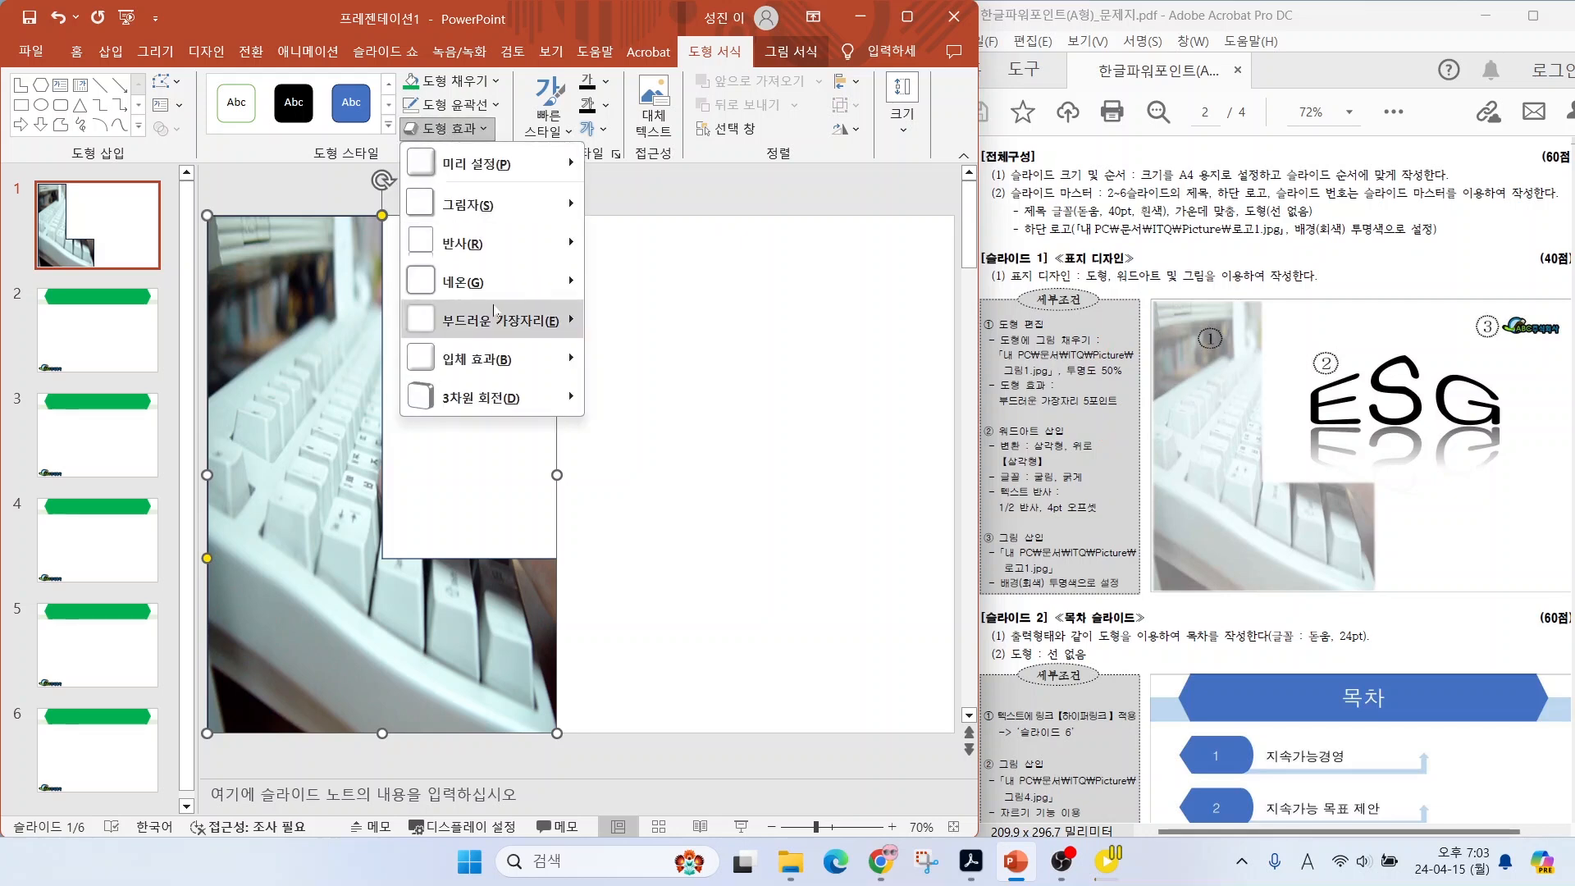
pyautogui.moveTo(491, 318)
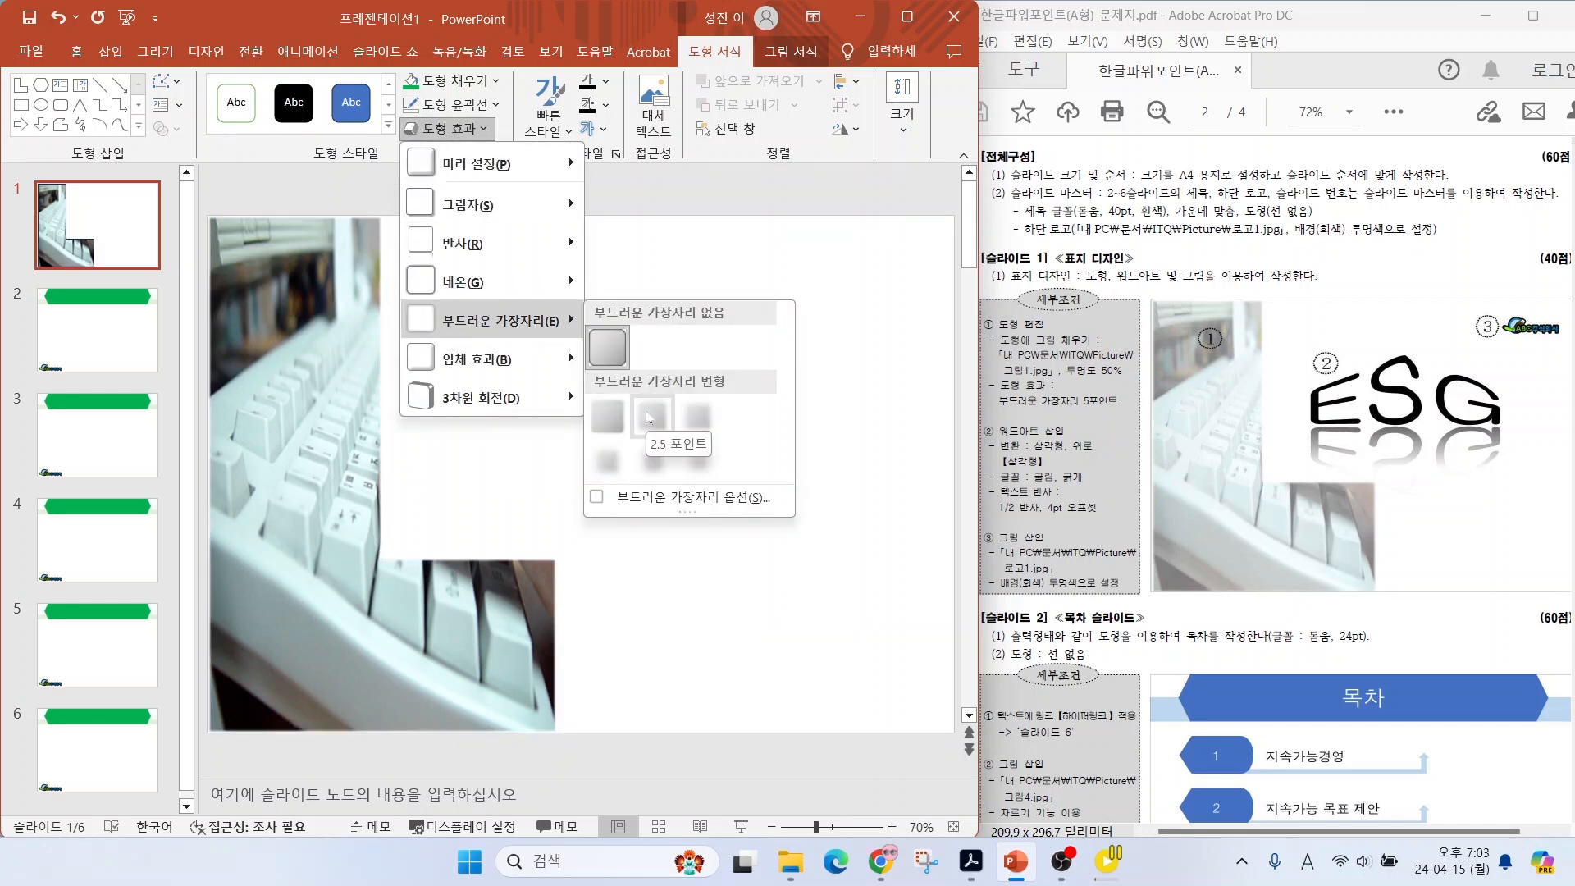
pyautogui.click(688, 416)
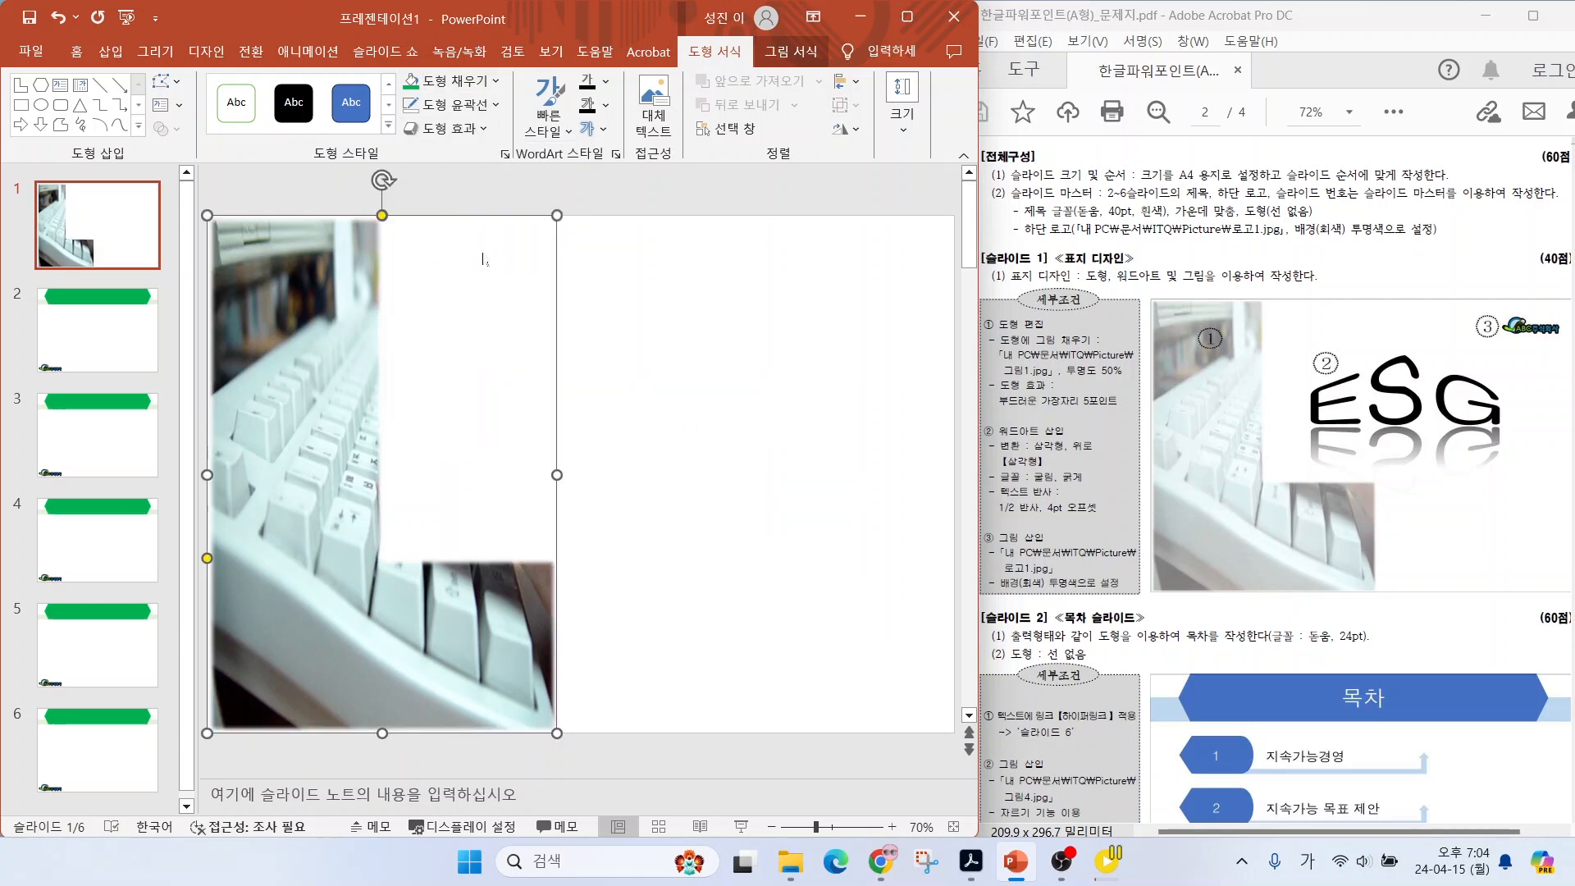
# Set the transparency of the L-shape's picture fill to 50% on slide 1.
pyautogui.rightClick(317, 282)
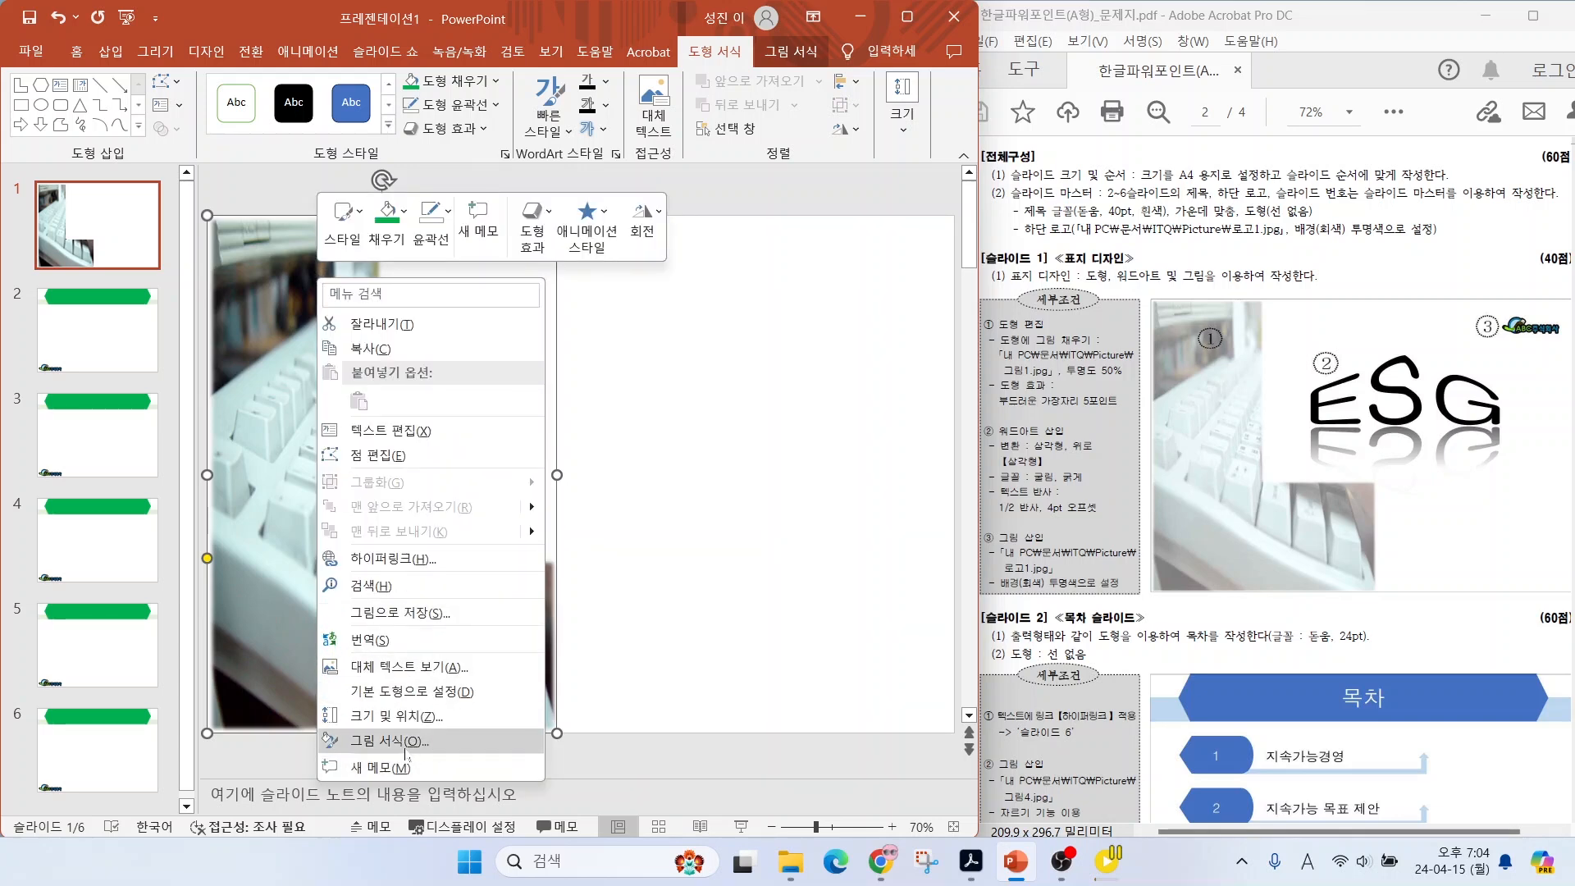
pyautogui.click(390, 741)
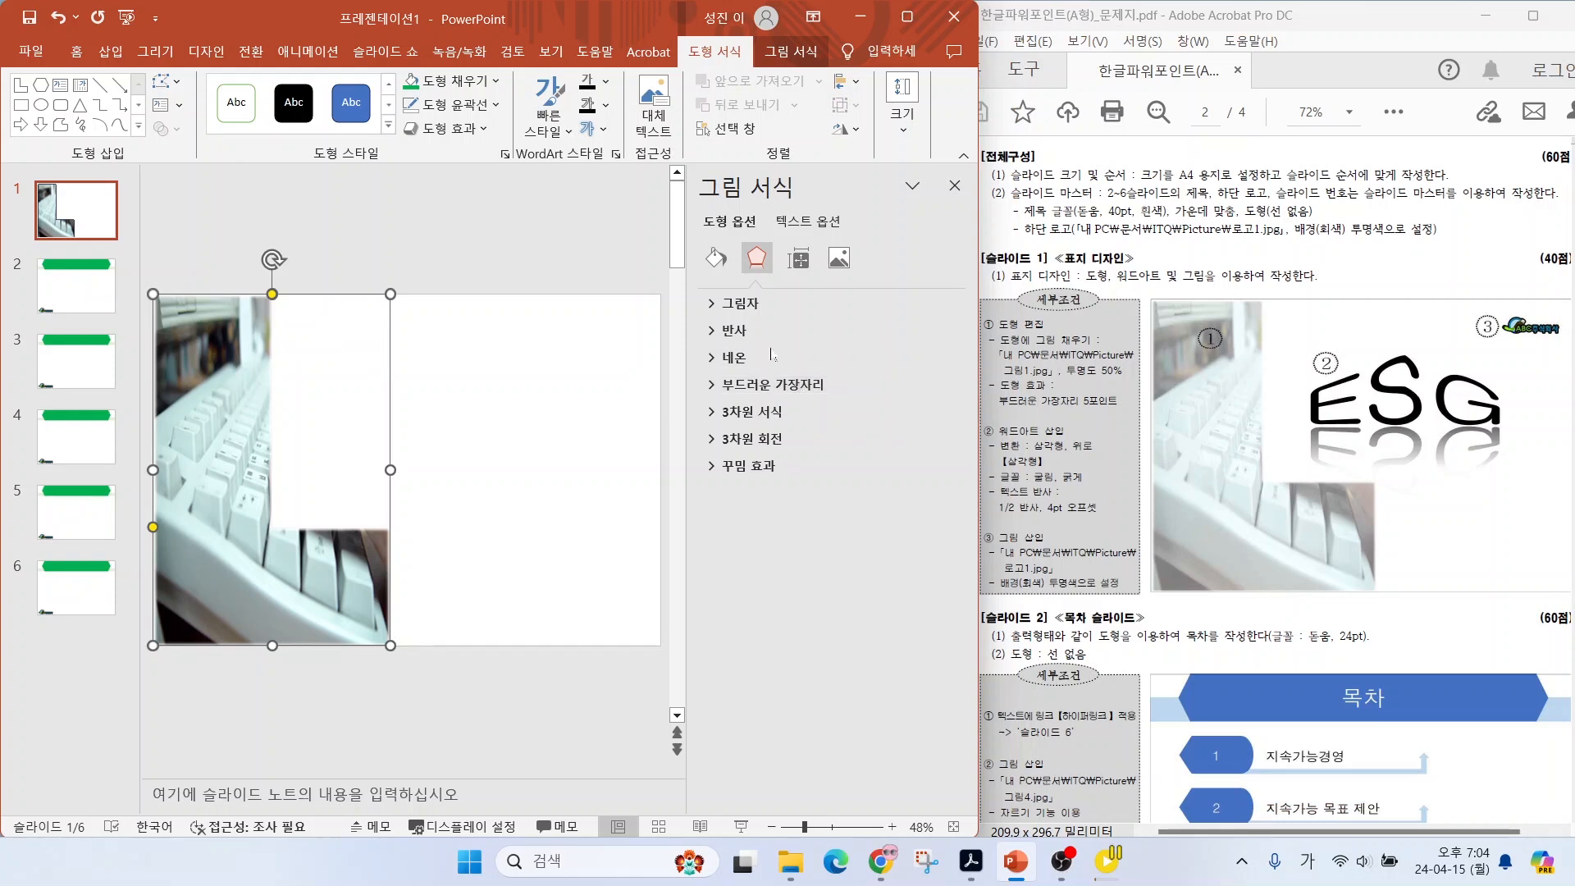
pyautogui.click(717, 259)
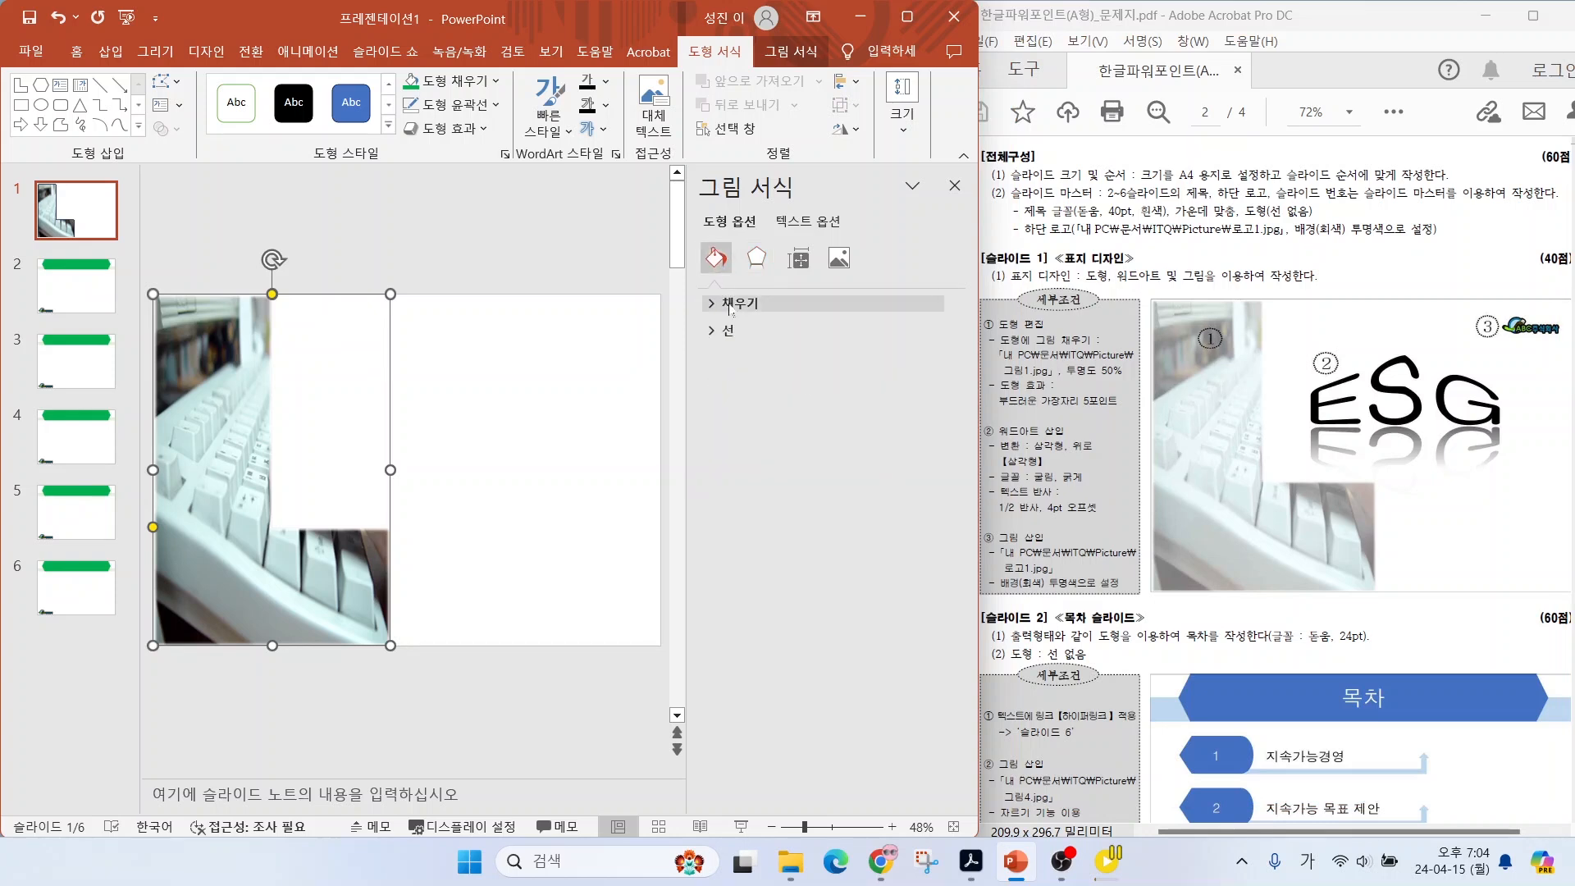
pyautogui.click(711, 305)
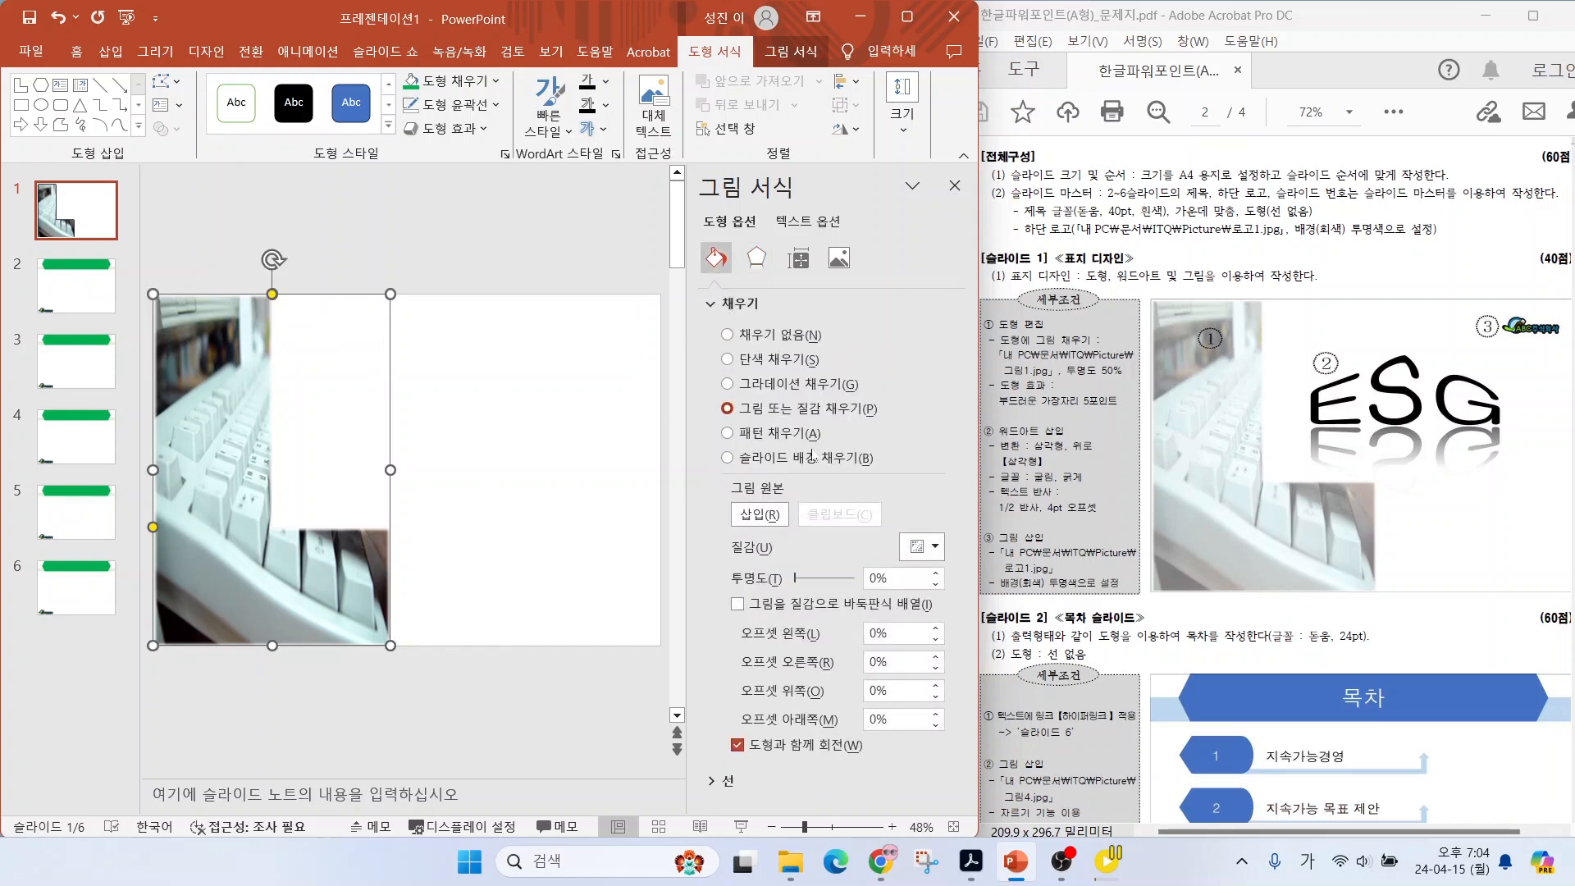
pyautogui.doubleClick(886, 578)
pyautogui.write('50')
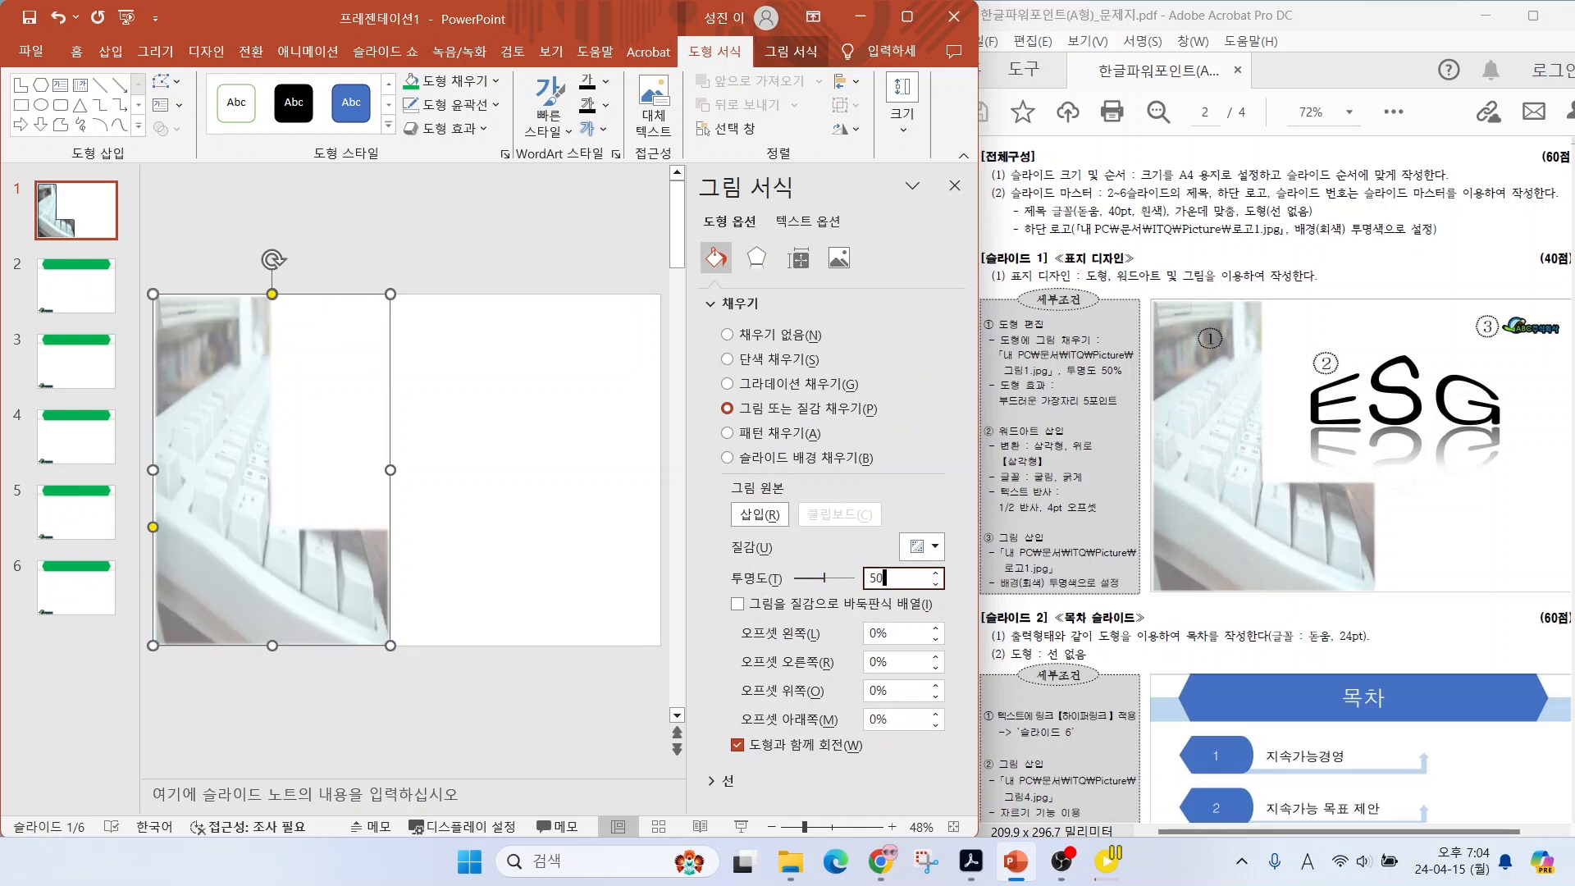
pyautogui.press('Return')
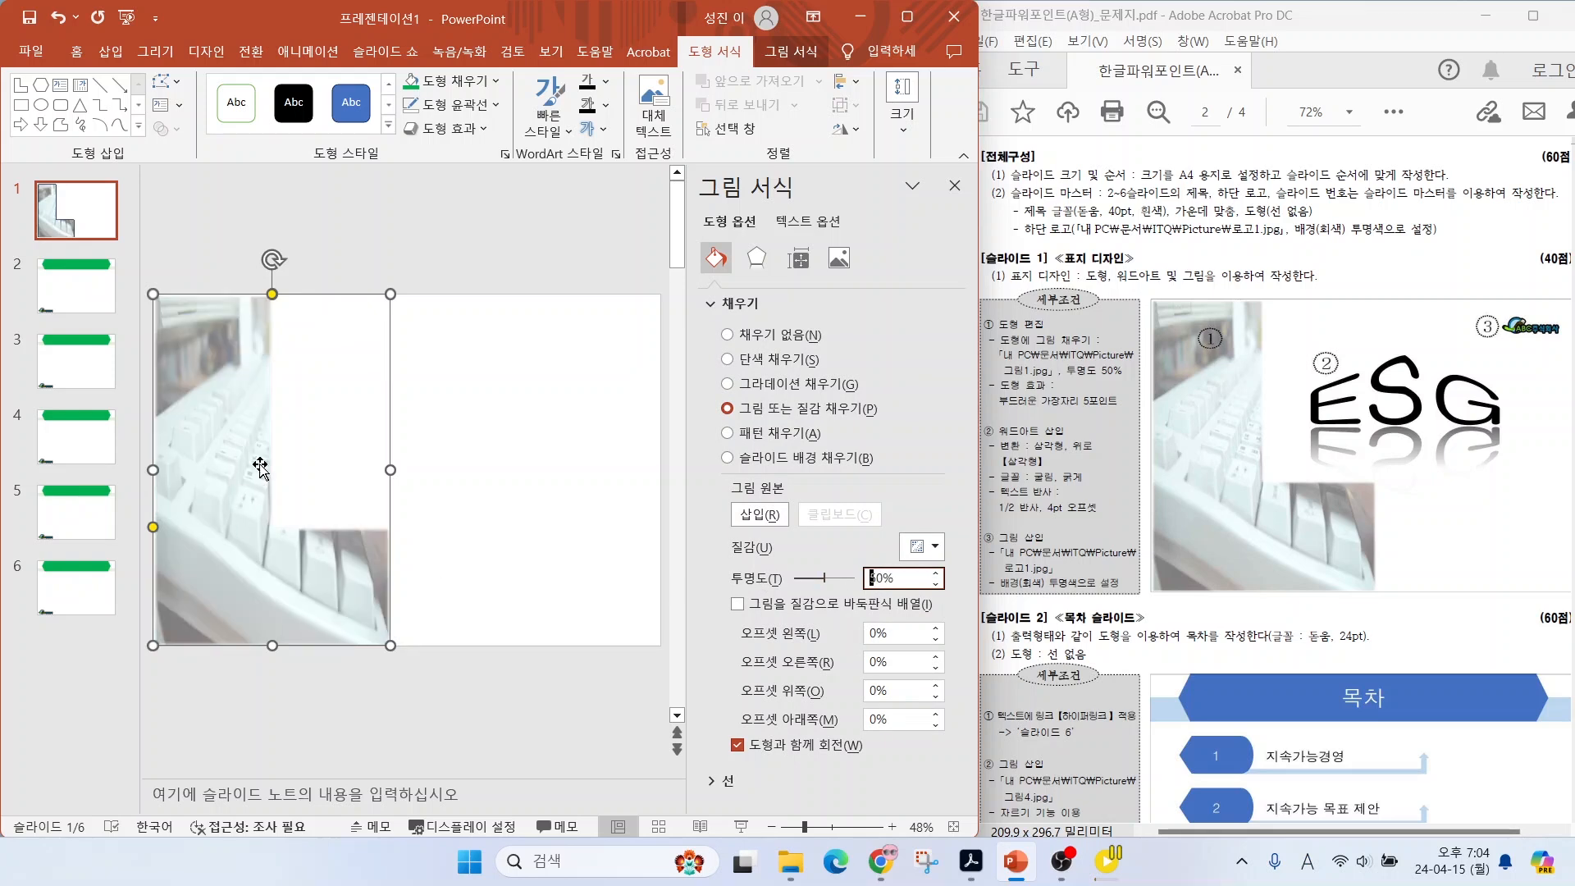
pyautogui.click(954, 185)
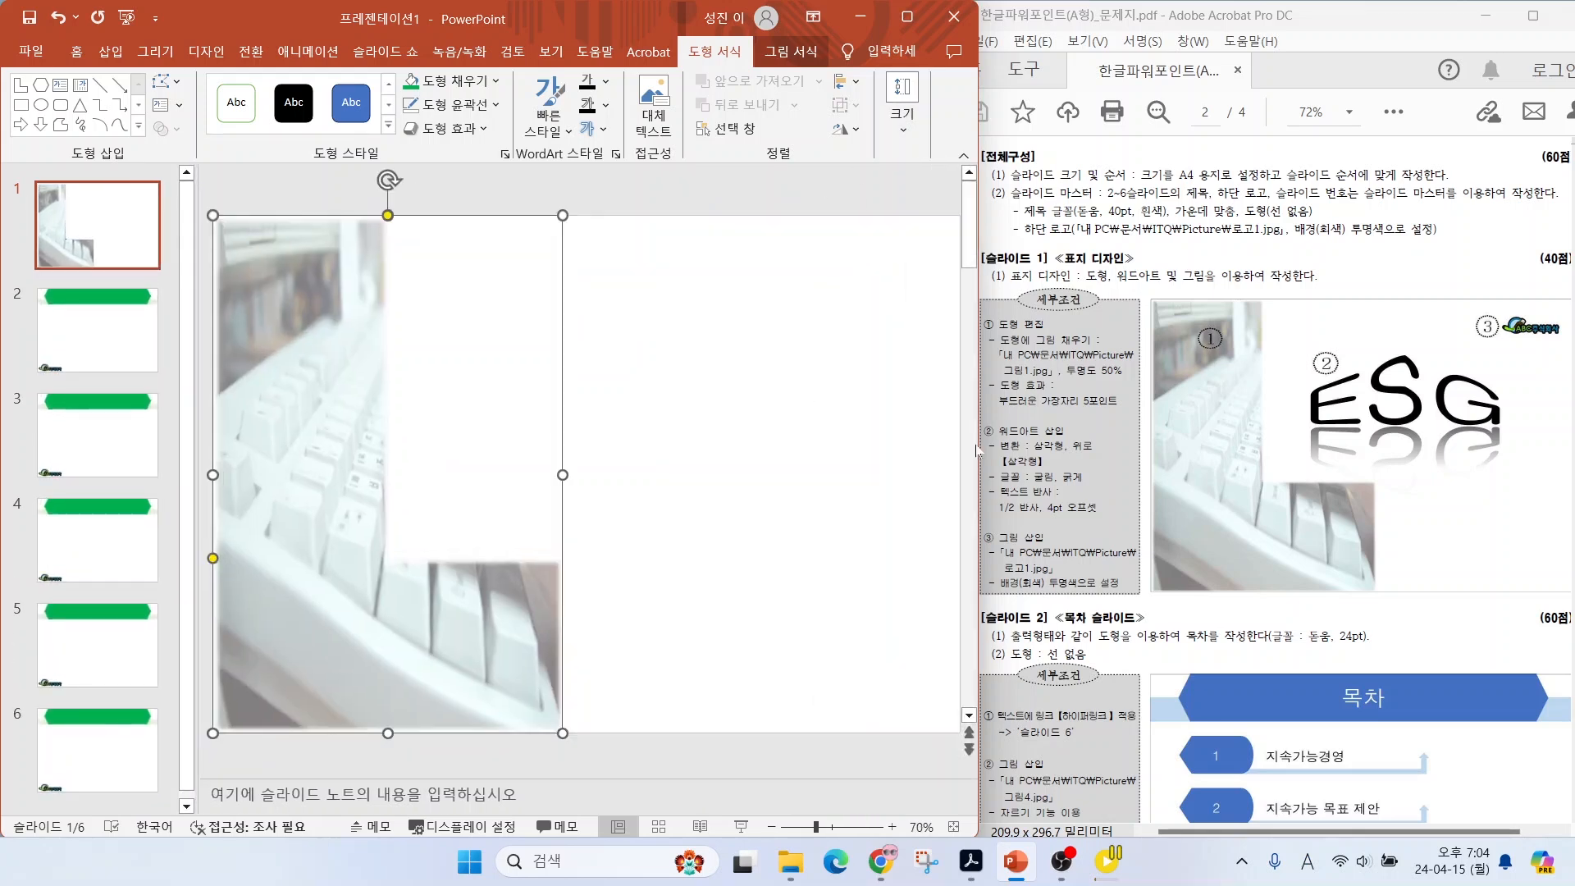
pyautogui.press('Escape')
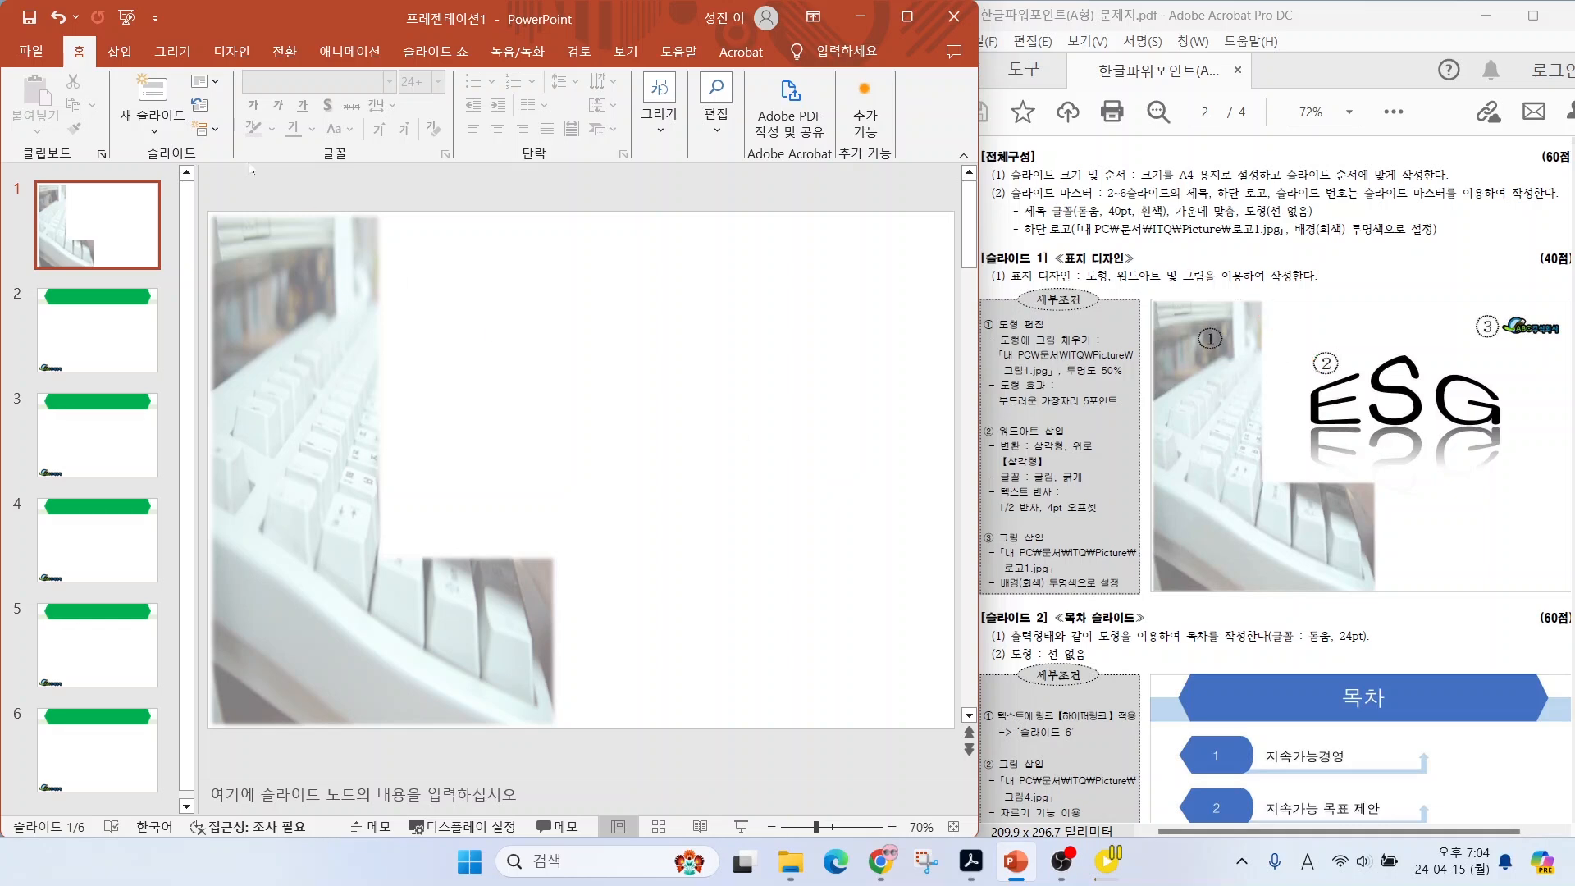
# Insert WordArt in the first black style on slide 1 with the text ESG.
pyautogui.click(116, 52)
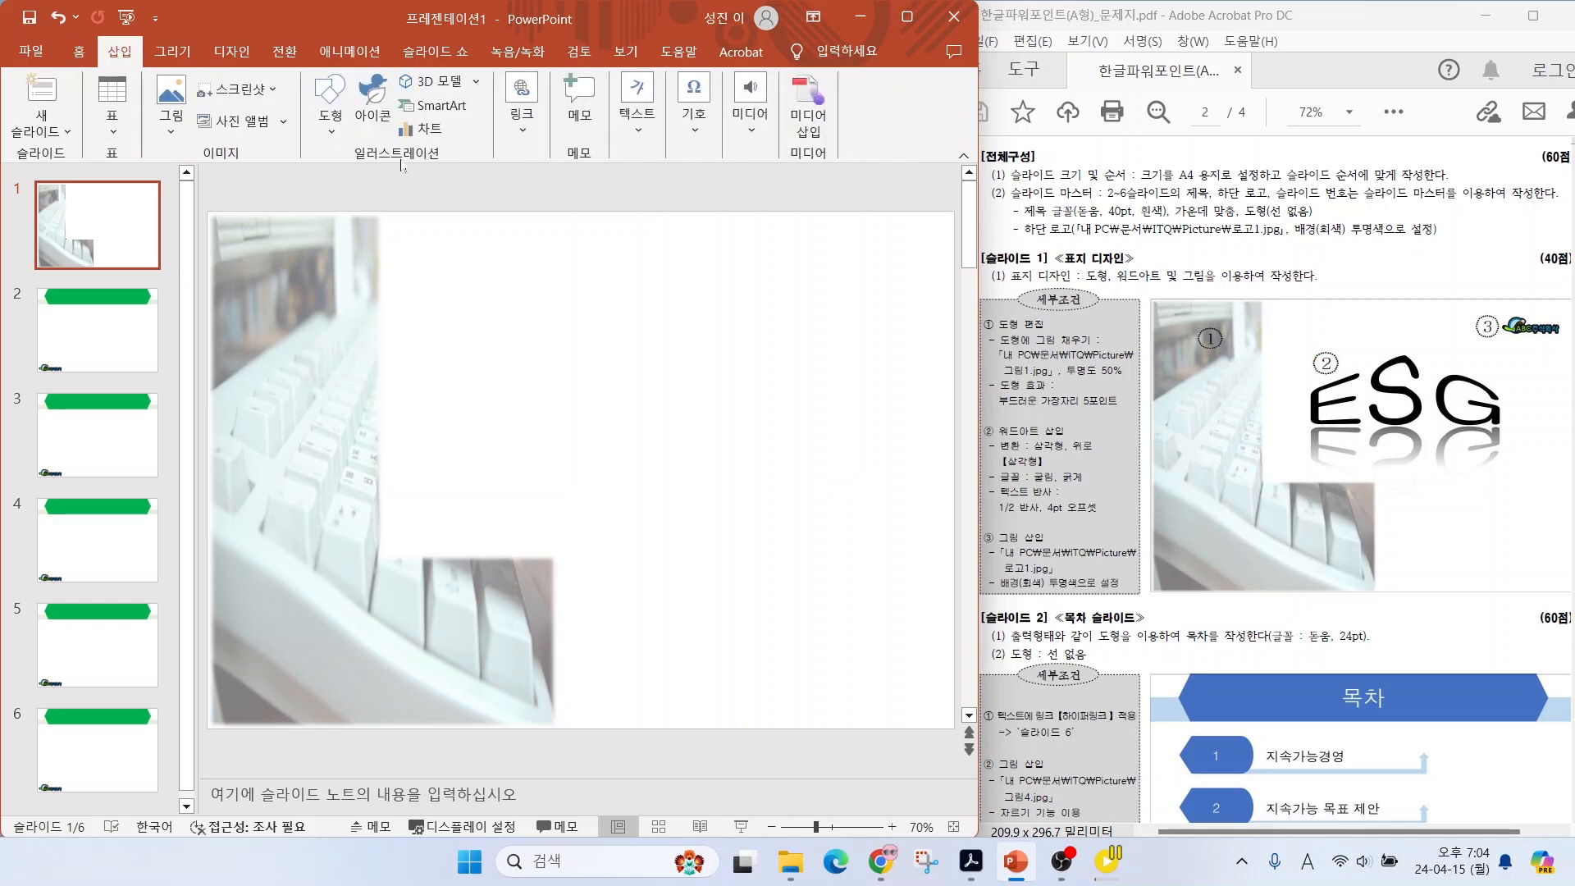
pyautogui.click(633, 129)
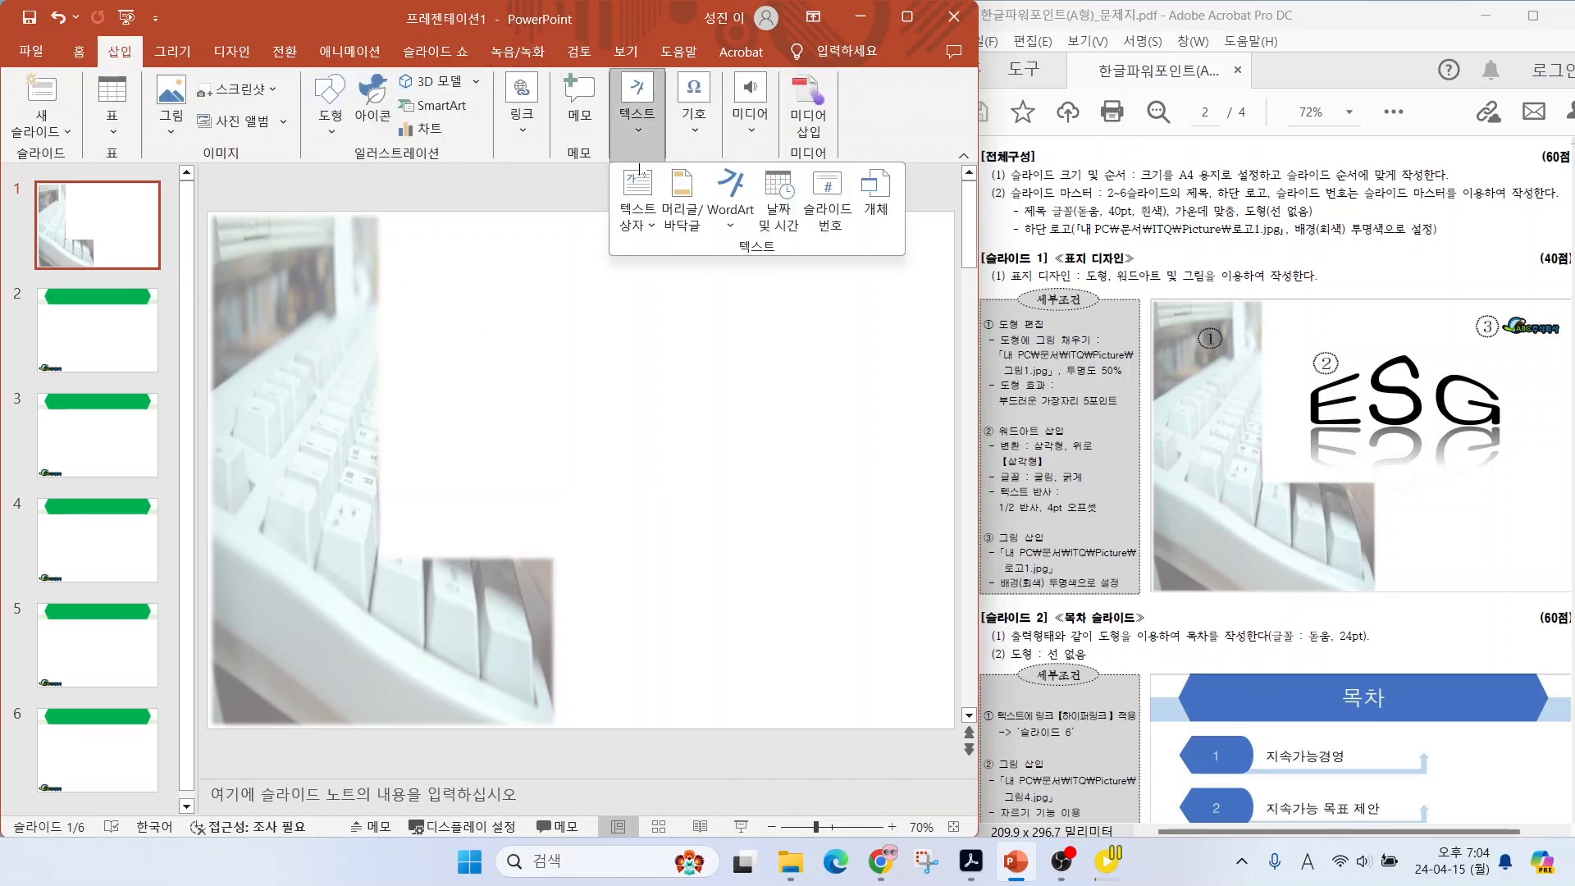
pyautogui.click(735, 224)
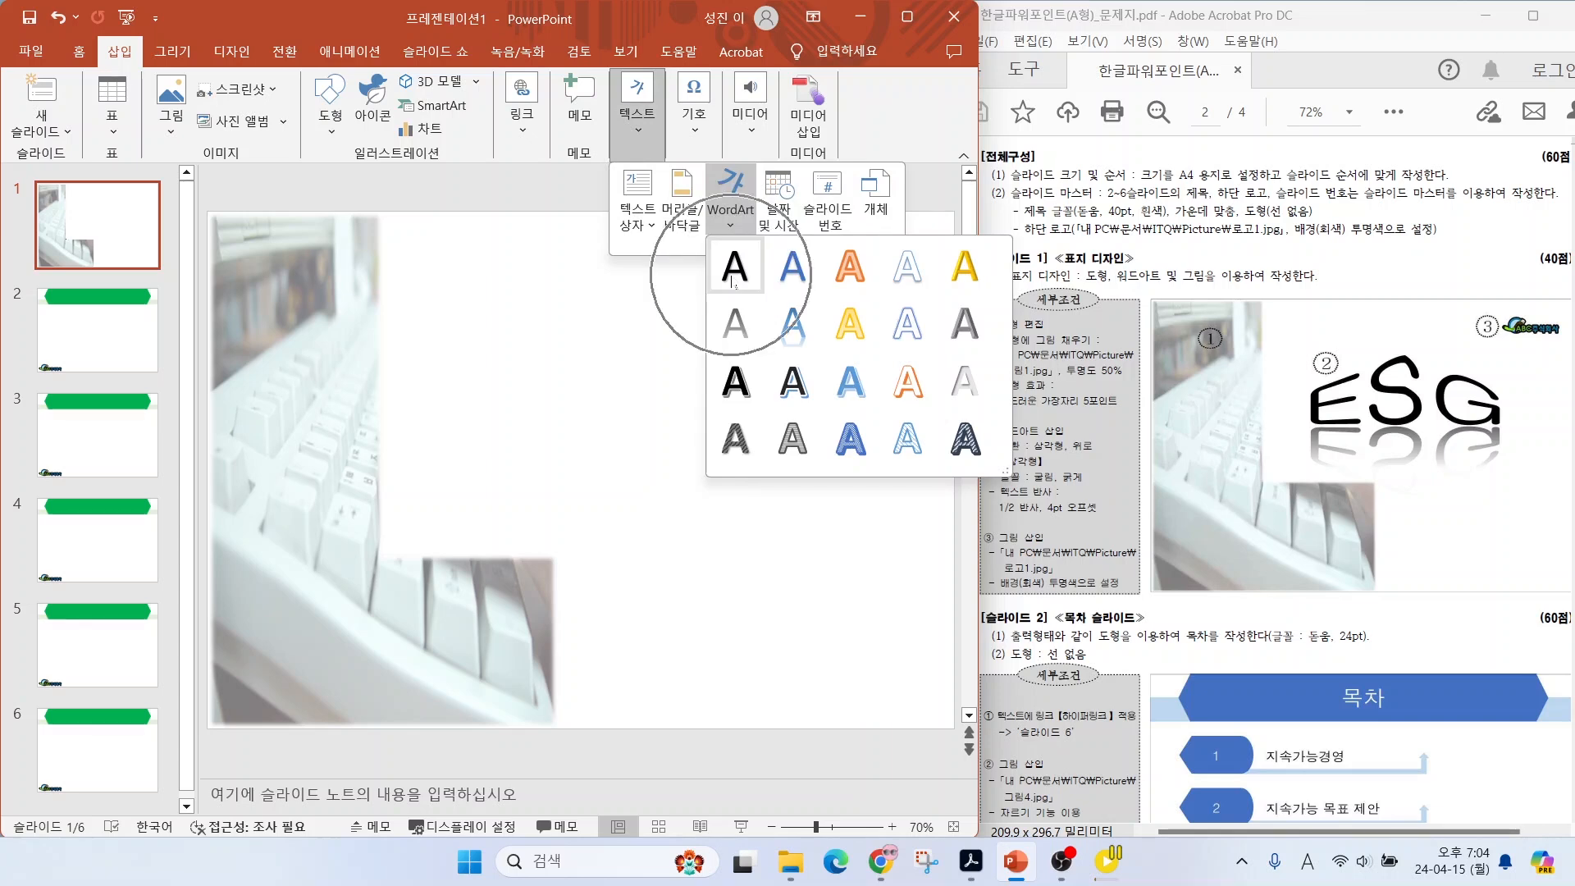
pyautogui.click(733, 281)
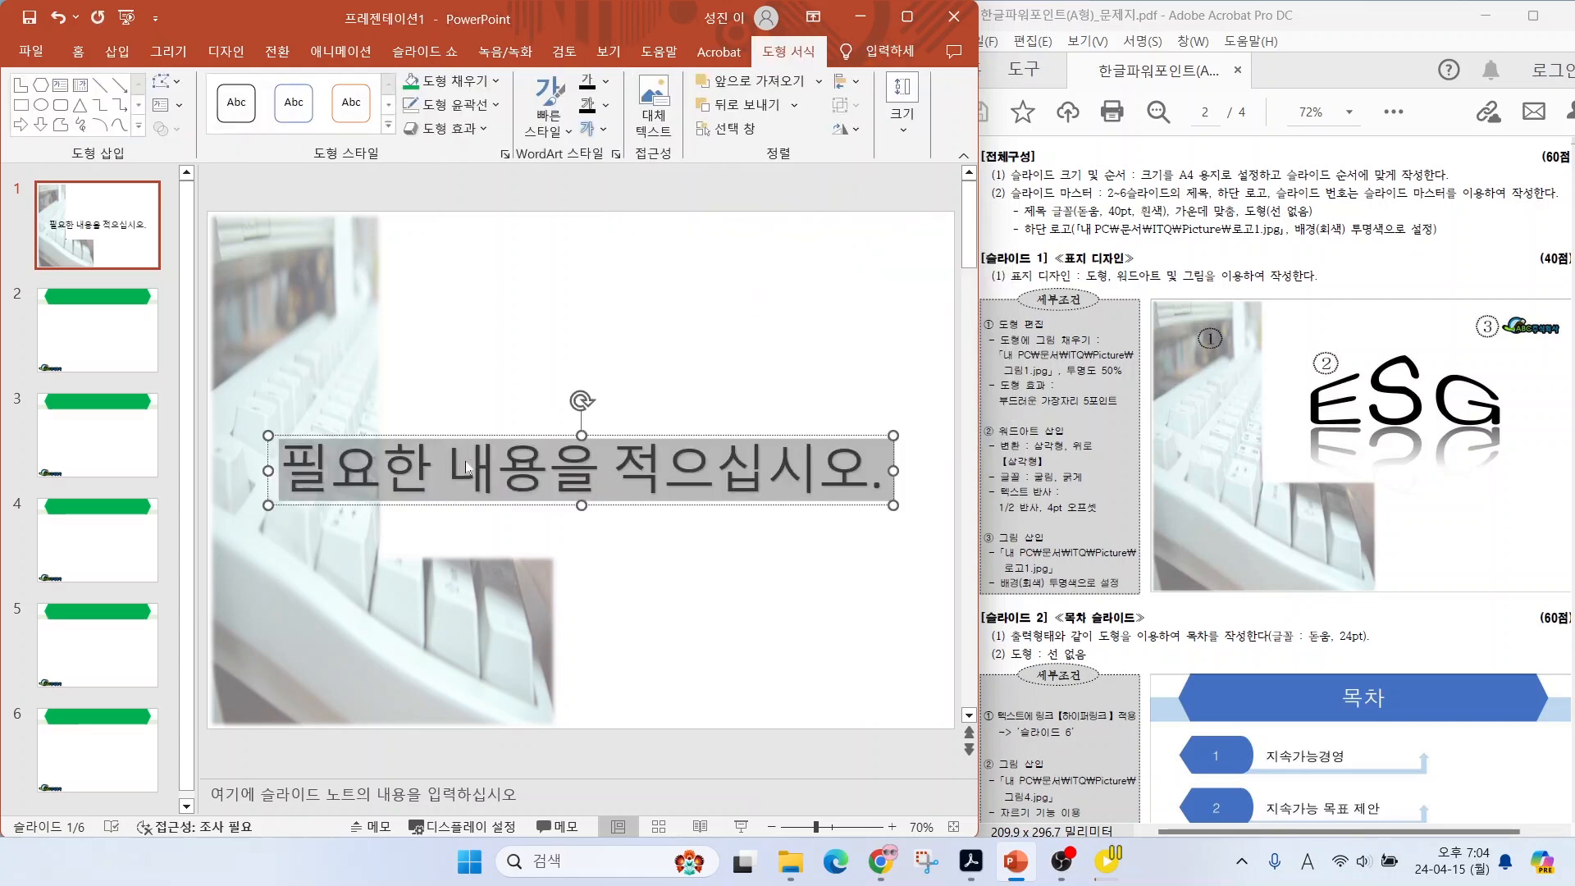
pyautogui.write('ESG')
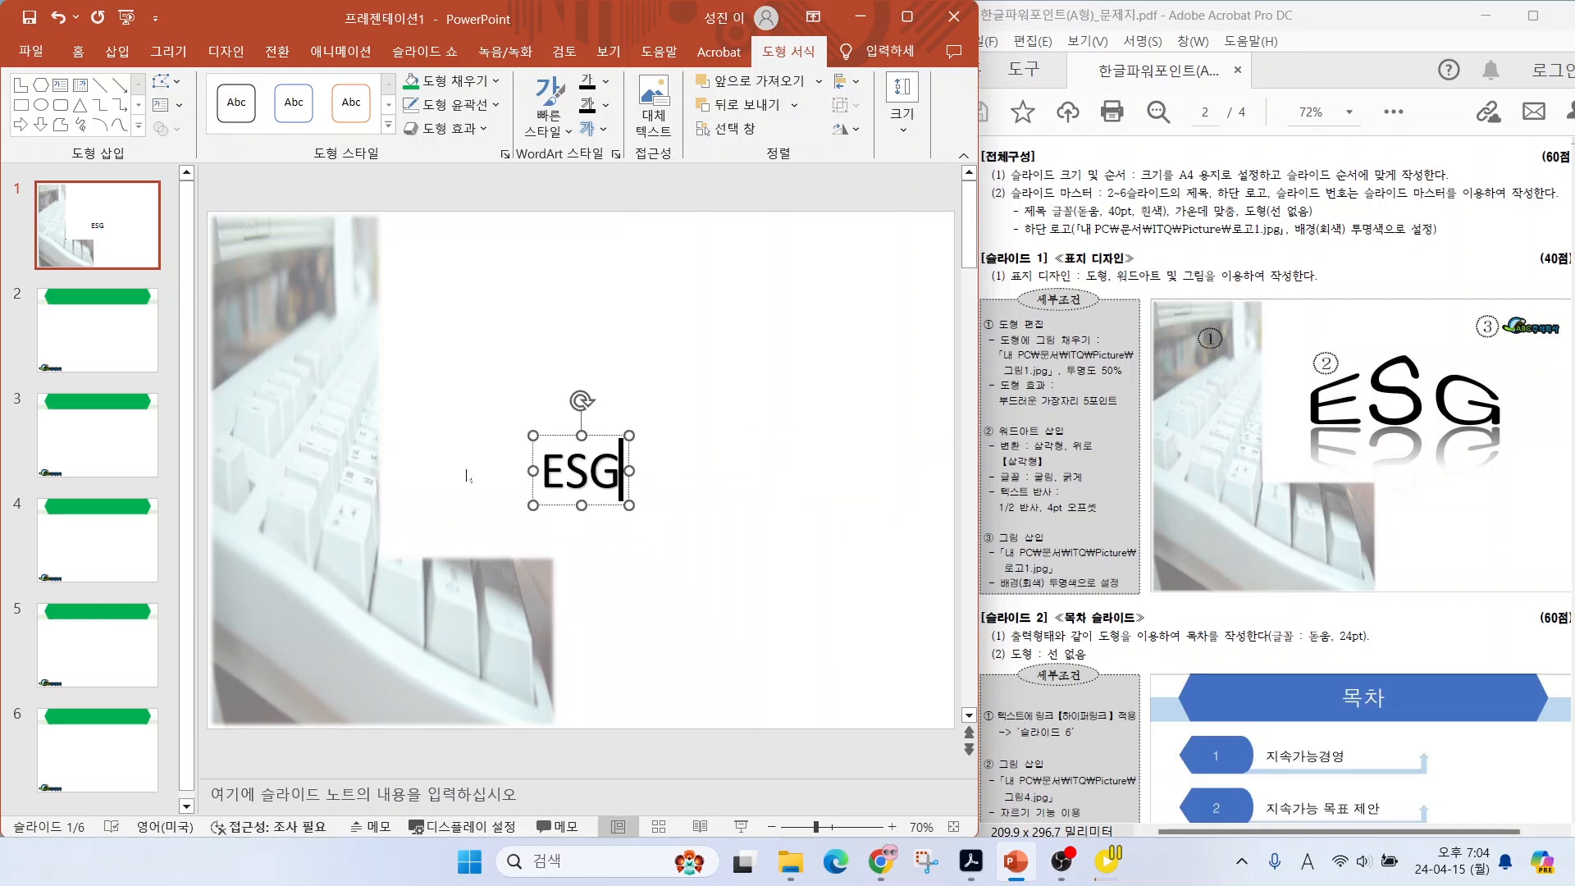
# Apply the triangle-up (삼각형: 위로) transform text effect to the ESG WordArt.
pyautogui.moveTo(1030, 424); pyautogui.dragTo(984, 366)
pyautogui.press('Escape')
pyautogui.moveTo(541, 471); pyautogui.dragTo(630, 471)
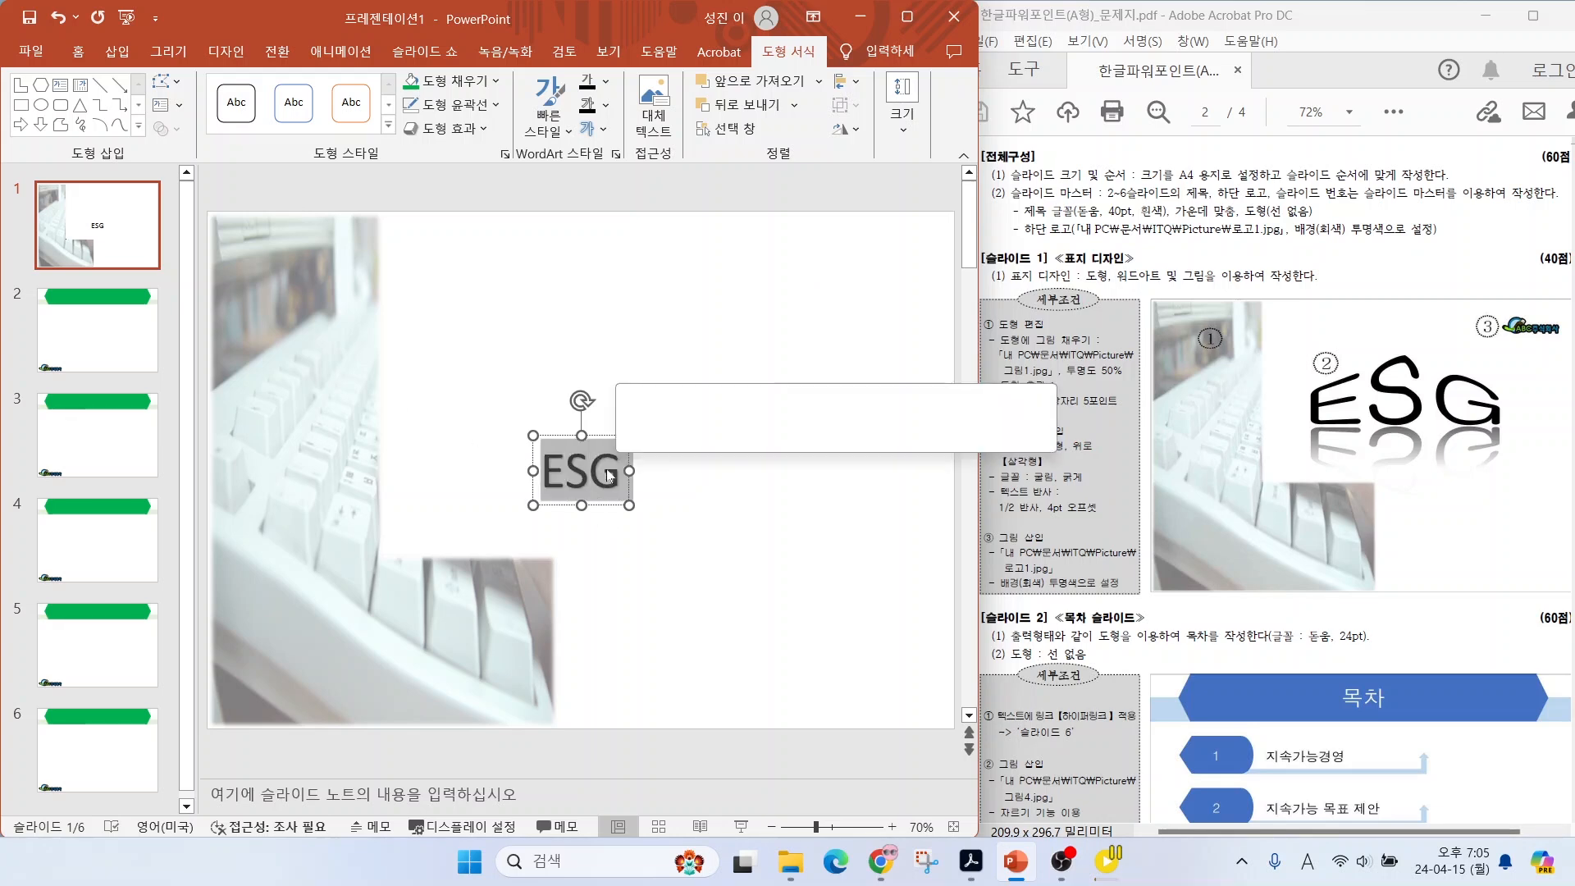
pyautogui.click(551, 436)
pyautogui.click(551, 435)
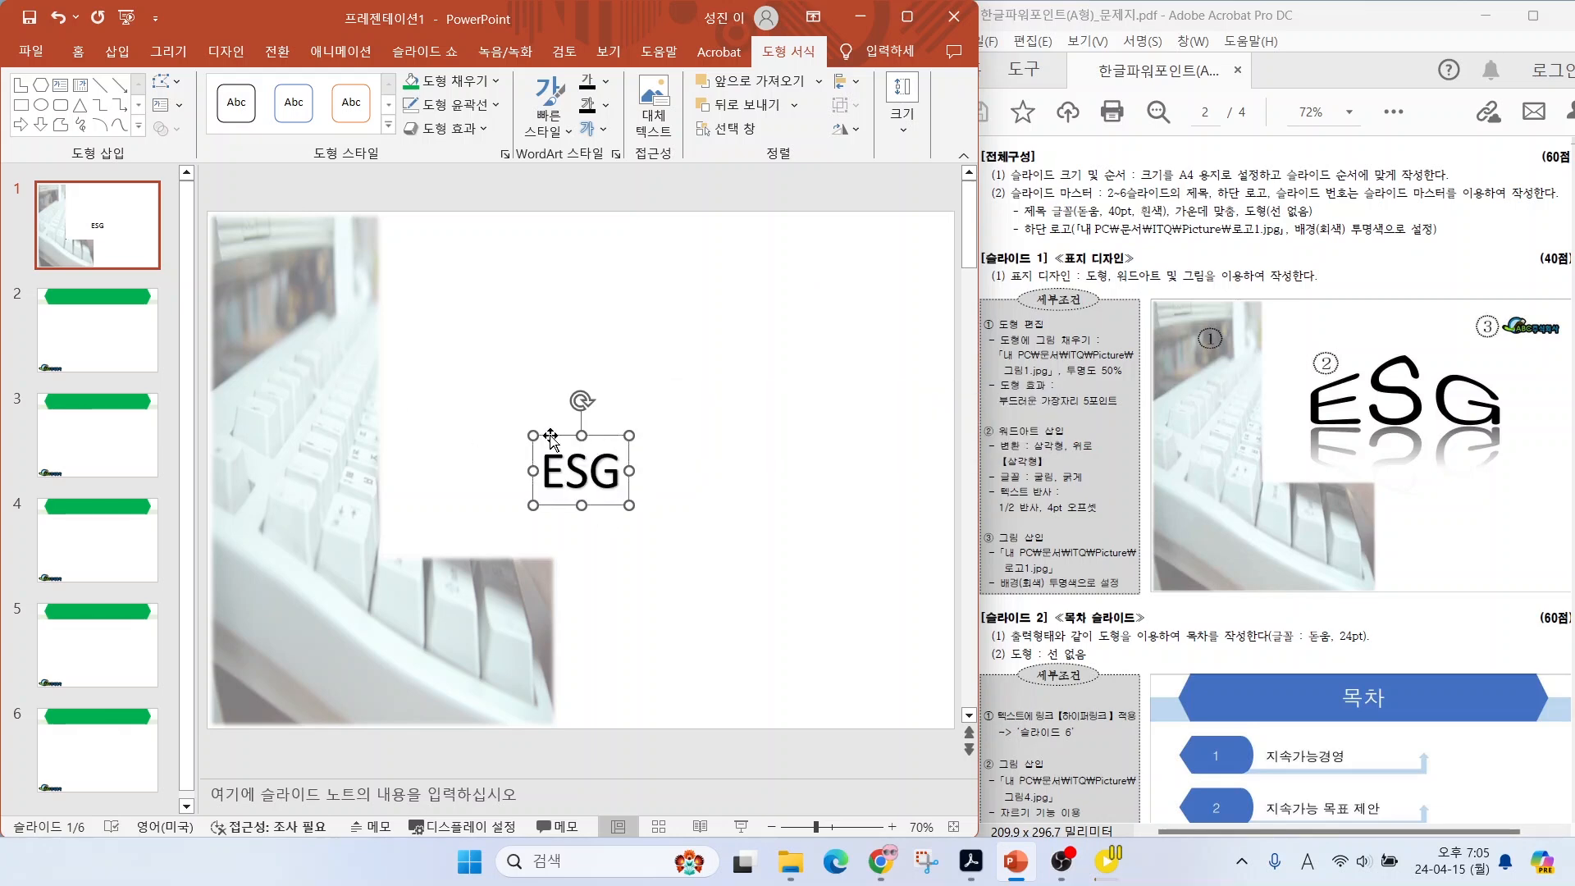
pyautogui.moveTo(551, 435); pyautogui.dragTo(517, 389)
pyautogui.press('Escape')
pyautogui.click(606, 85)
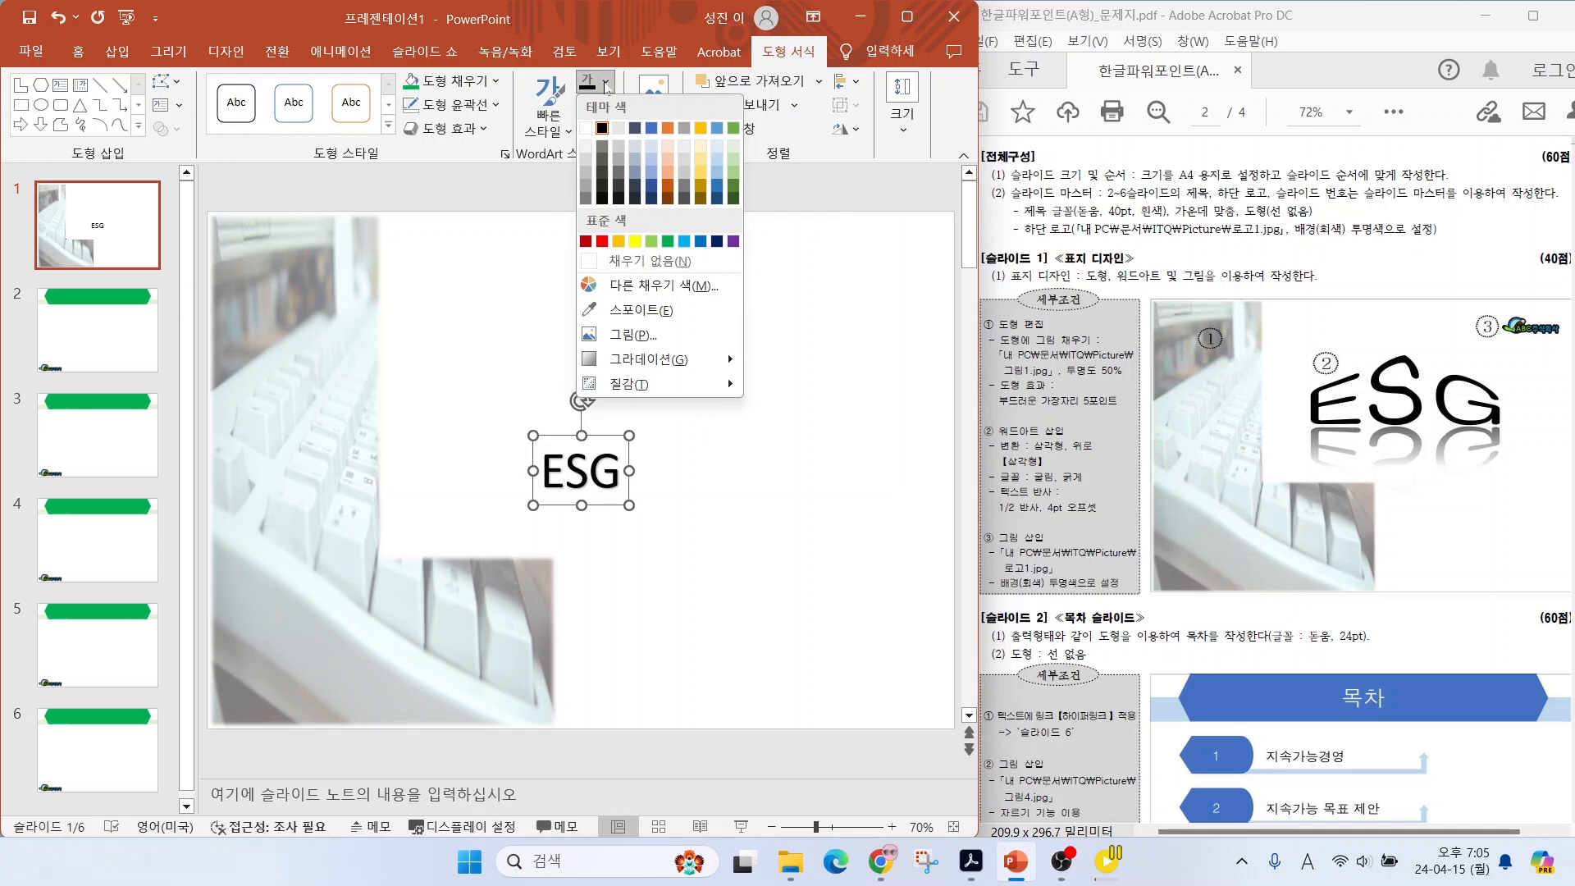
pyautogui.click(606, 85)
pyautogui.click(606, 106)
pyautogui.click(607, 113)
pyautogui.click(605, 129)
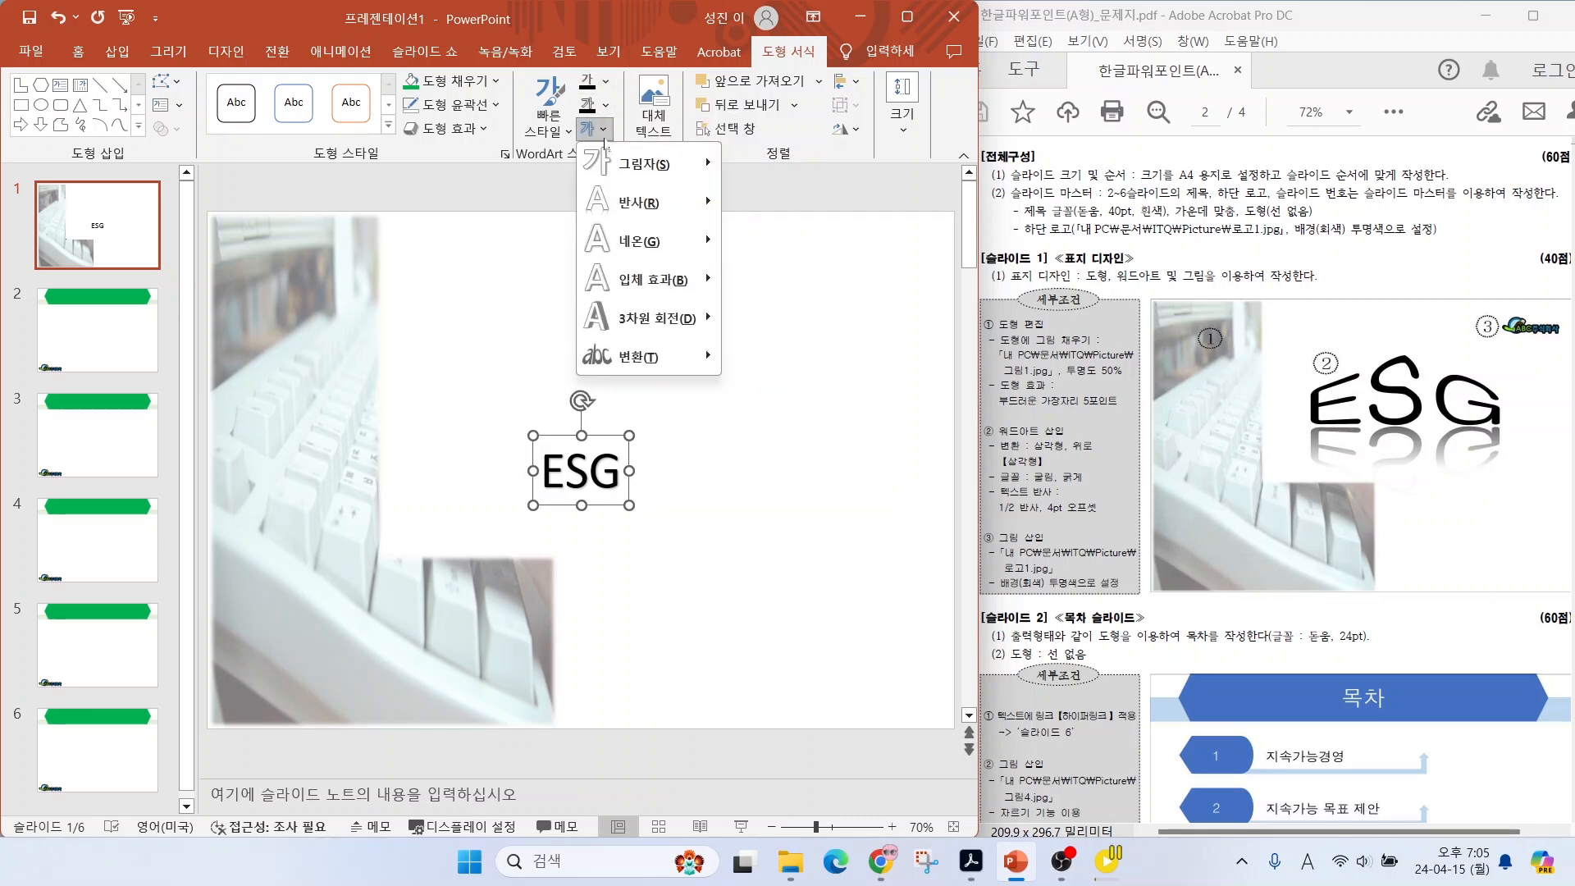
pyautogui.moveTo(632, 369)
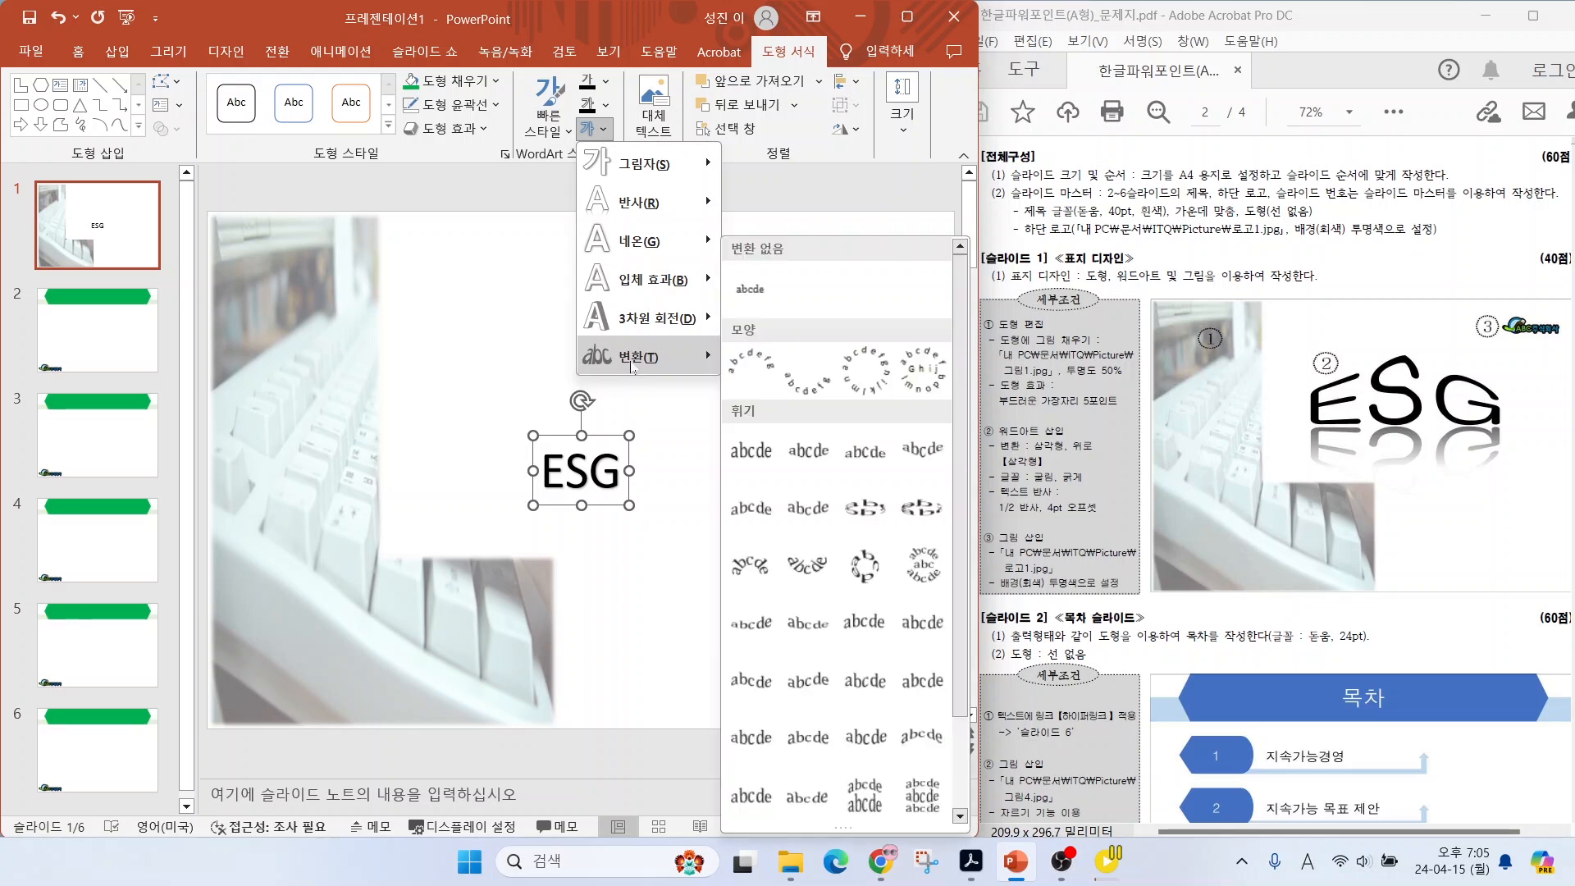
pyautogui.click(870, 468)
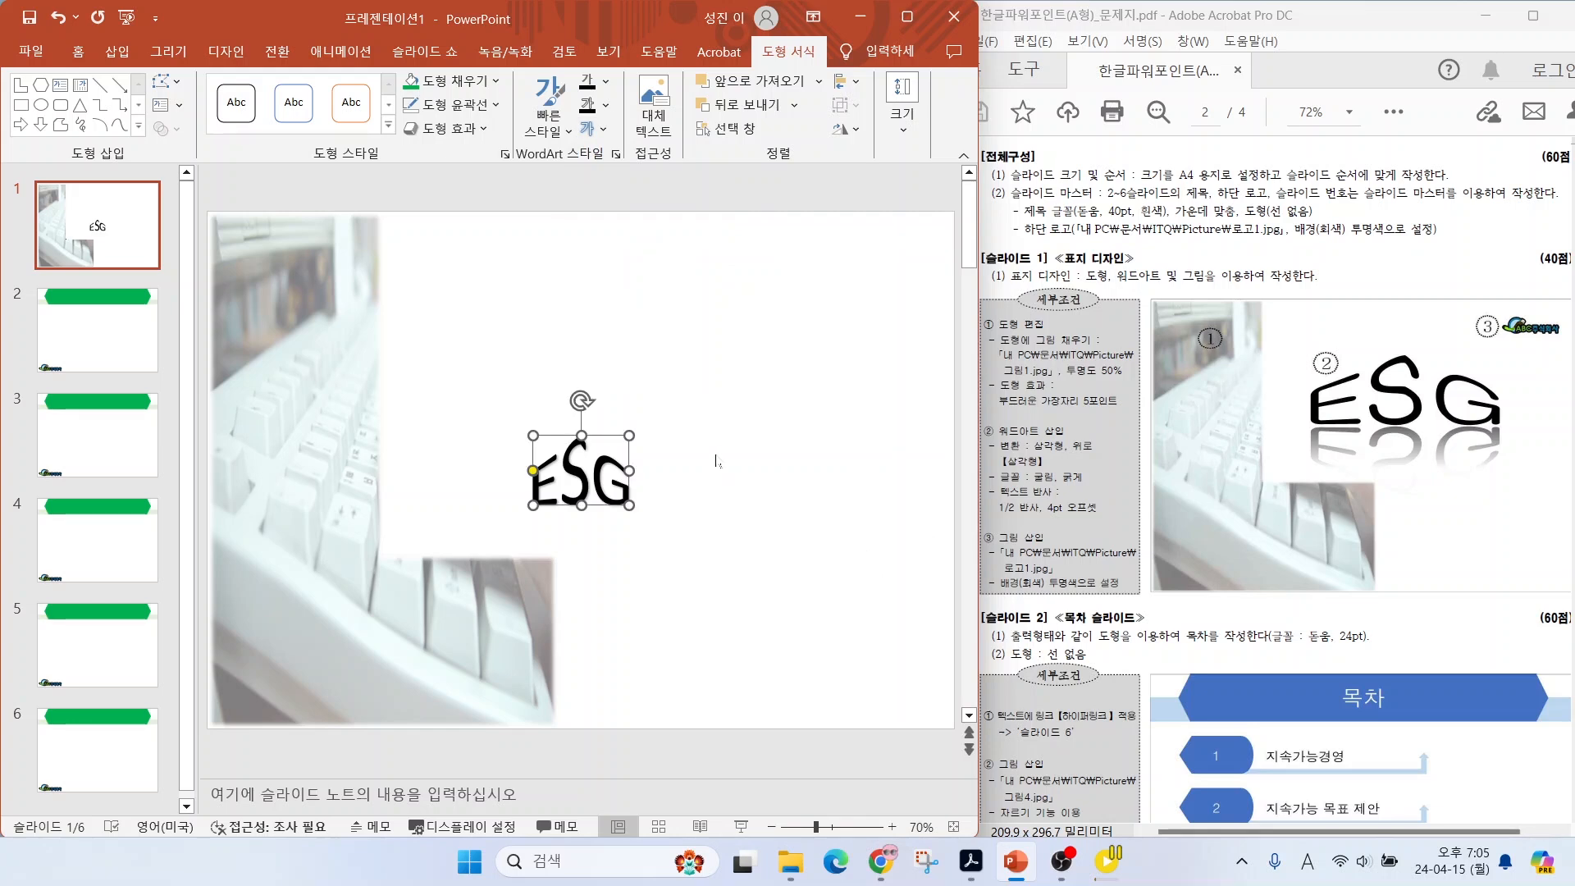
# Apply the half reflection with a 4 pt offset to the ESG WordArt.
pyautogui.click(592, 129)
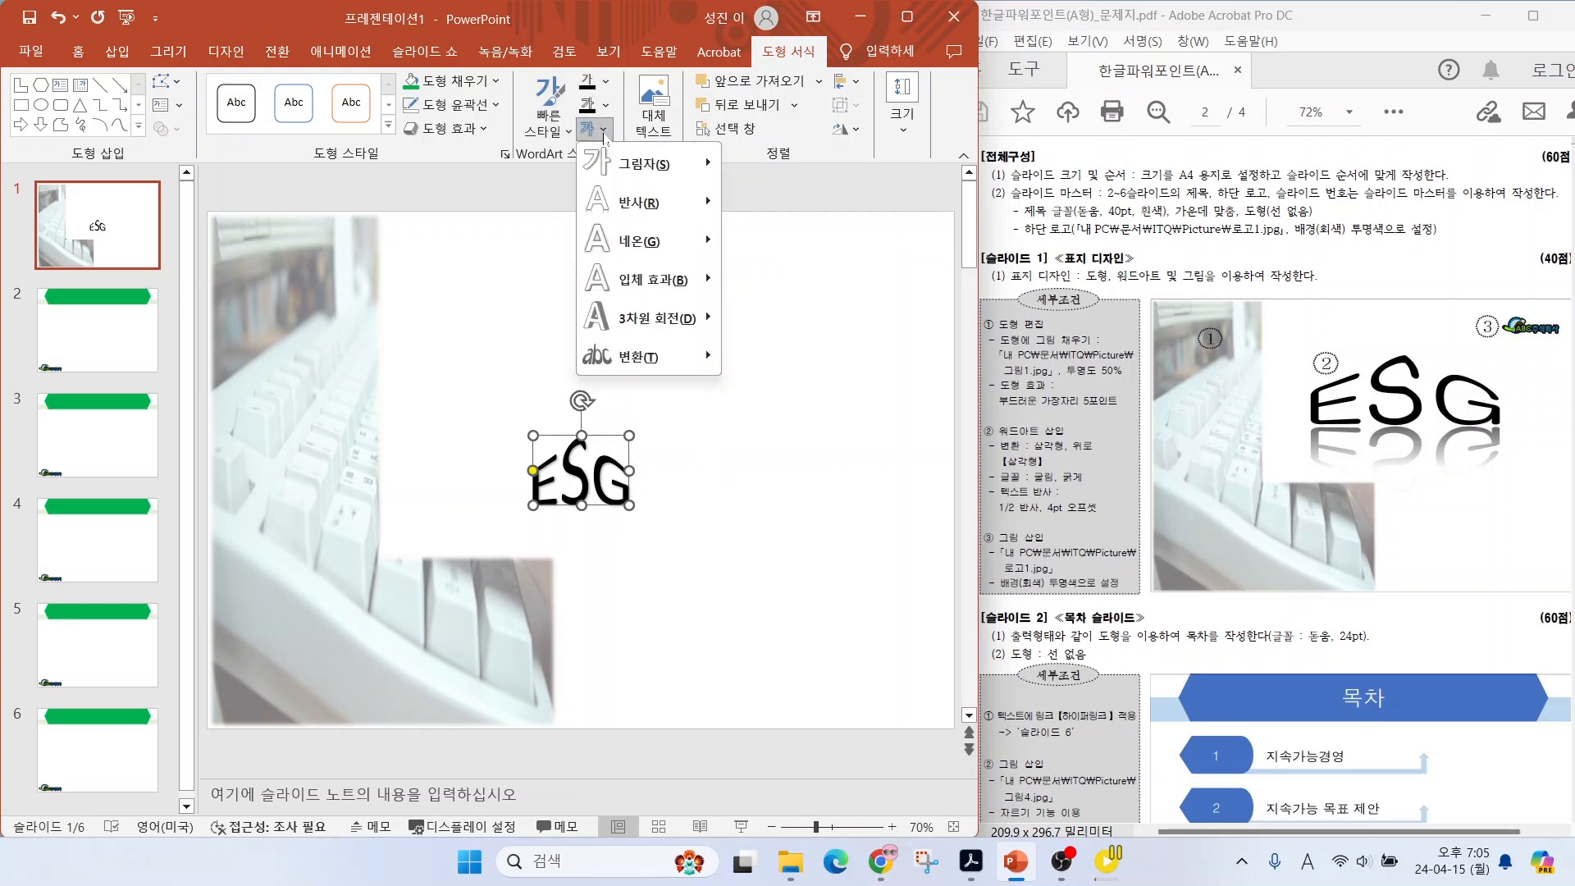
pyautogui.moveTo(640, 202)
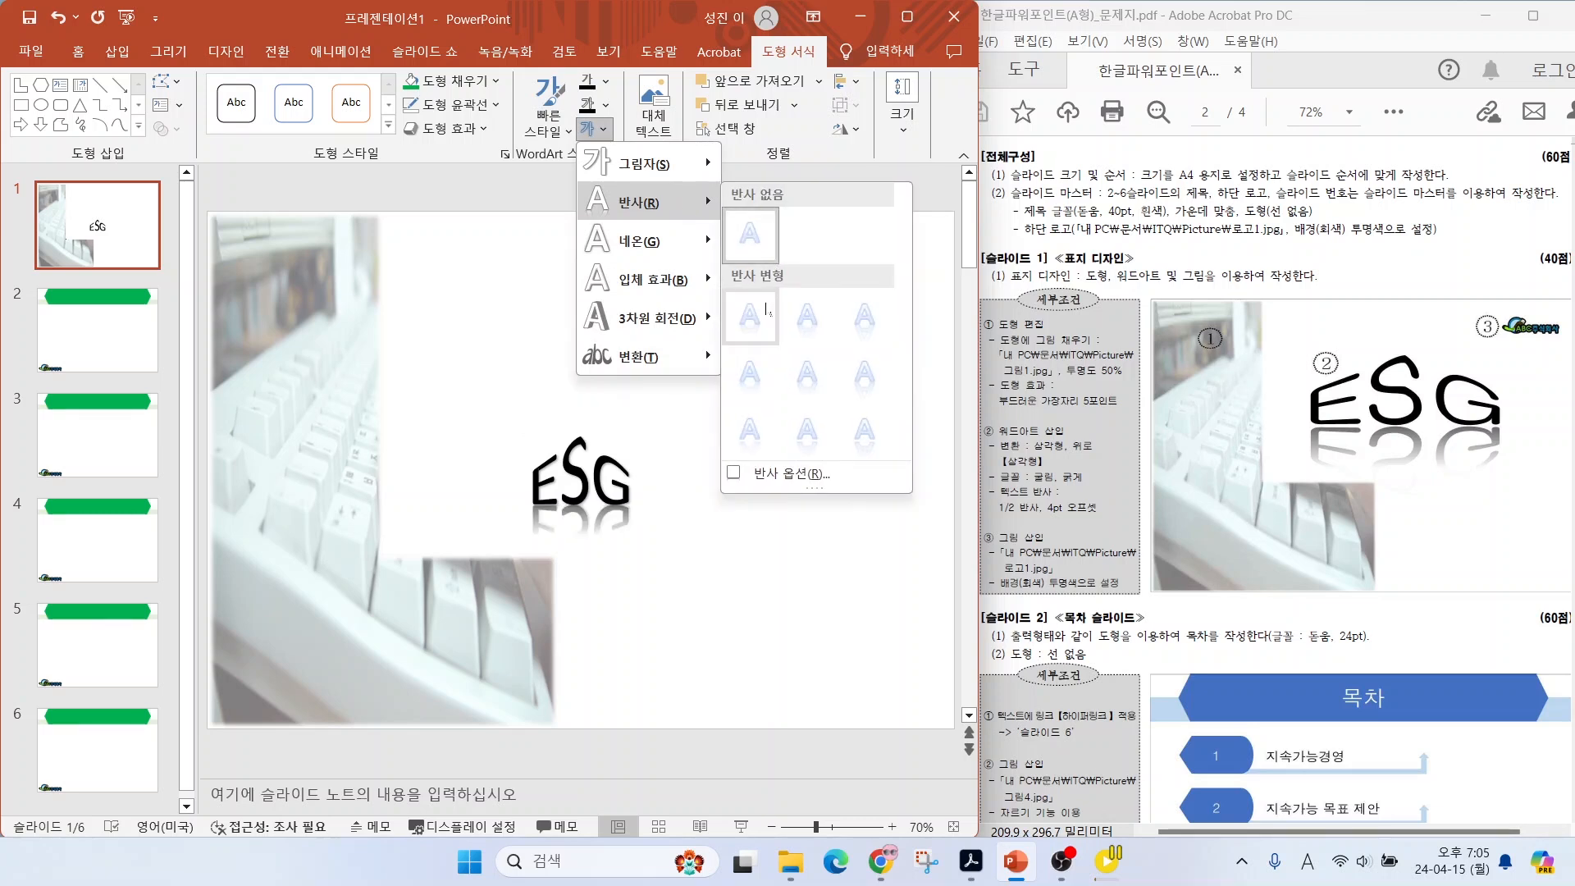
pyautogui.click(809, 384)
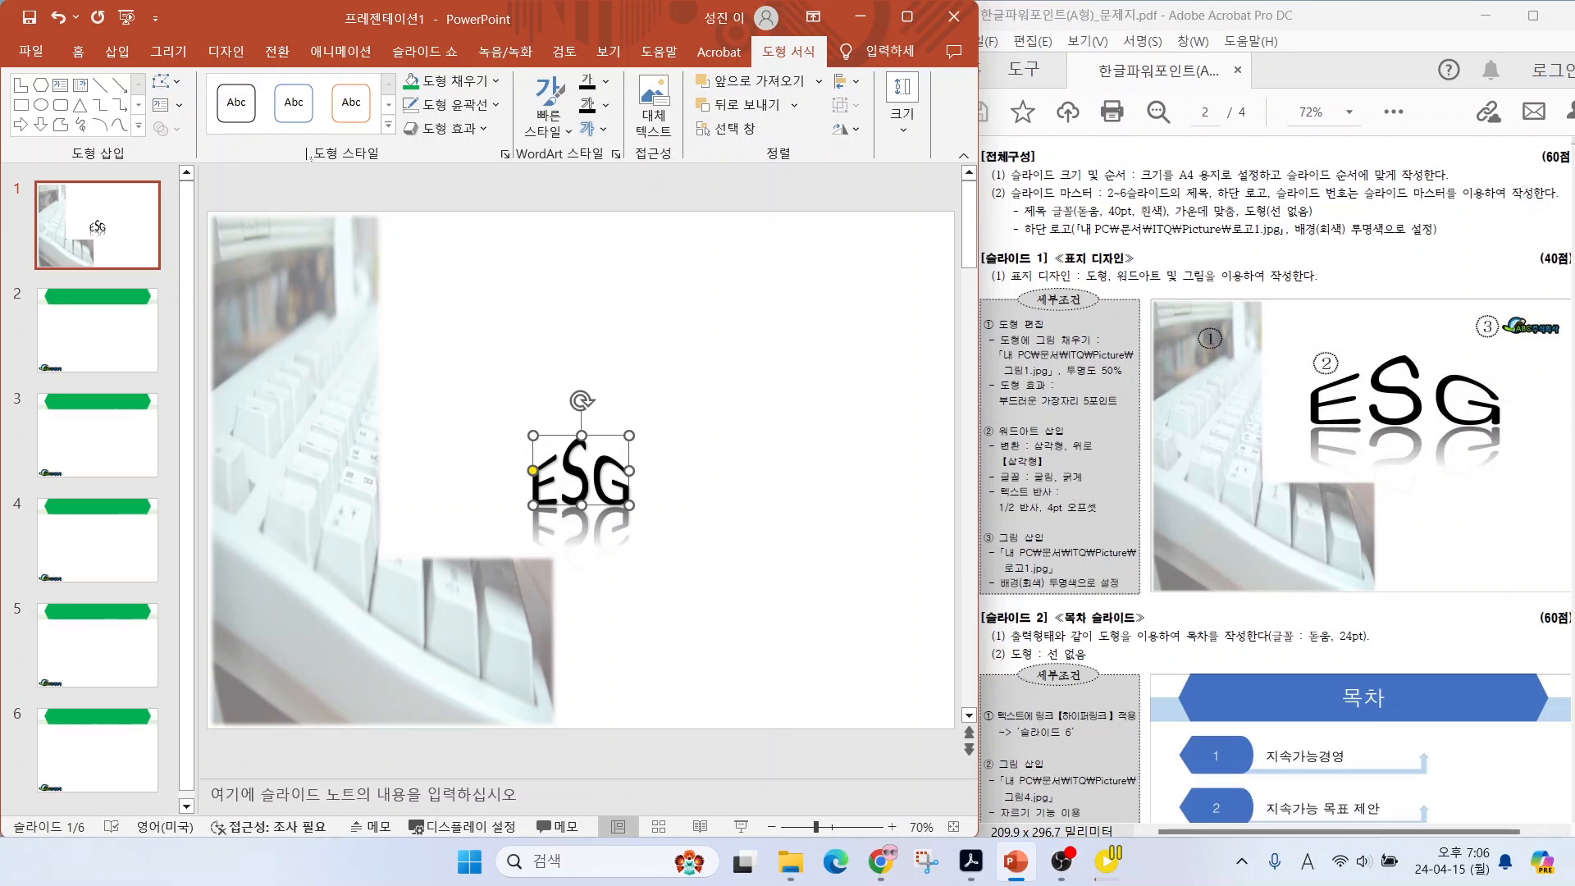
# Format the ESG WordArt in bold 굴림 font and remove its text shadow.
pyautogui.click(78, 51)
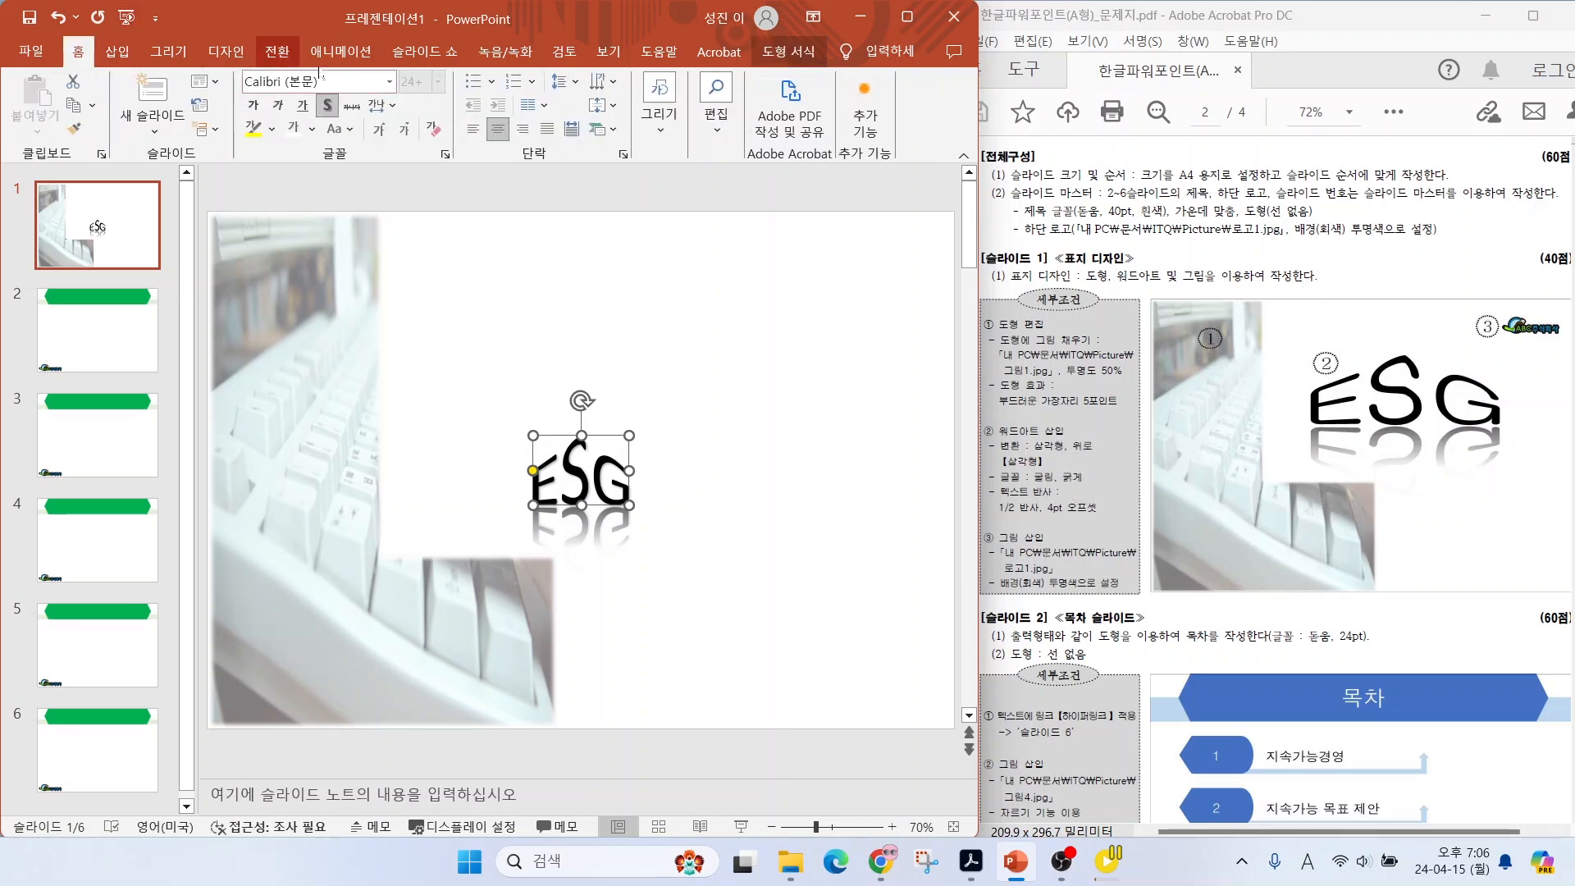
pyautogui.click(391, 81)
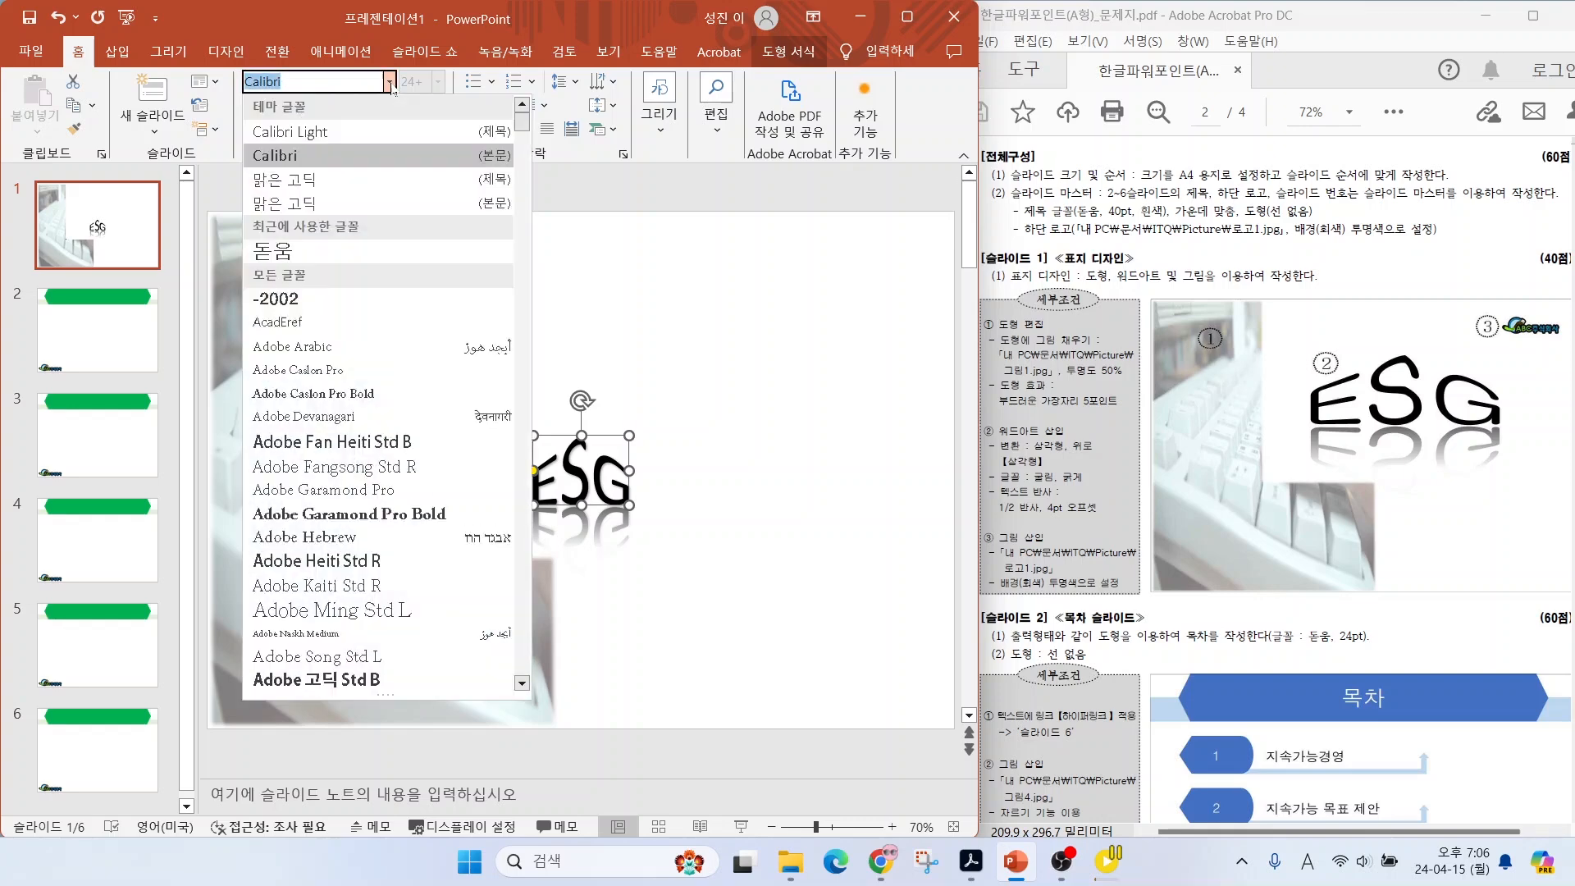
pyautogui.scroll(-20, 328, 411)
pyautogui.click(297, 393)
pyautogui.click(253, 104)
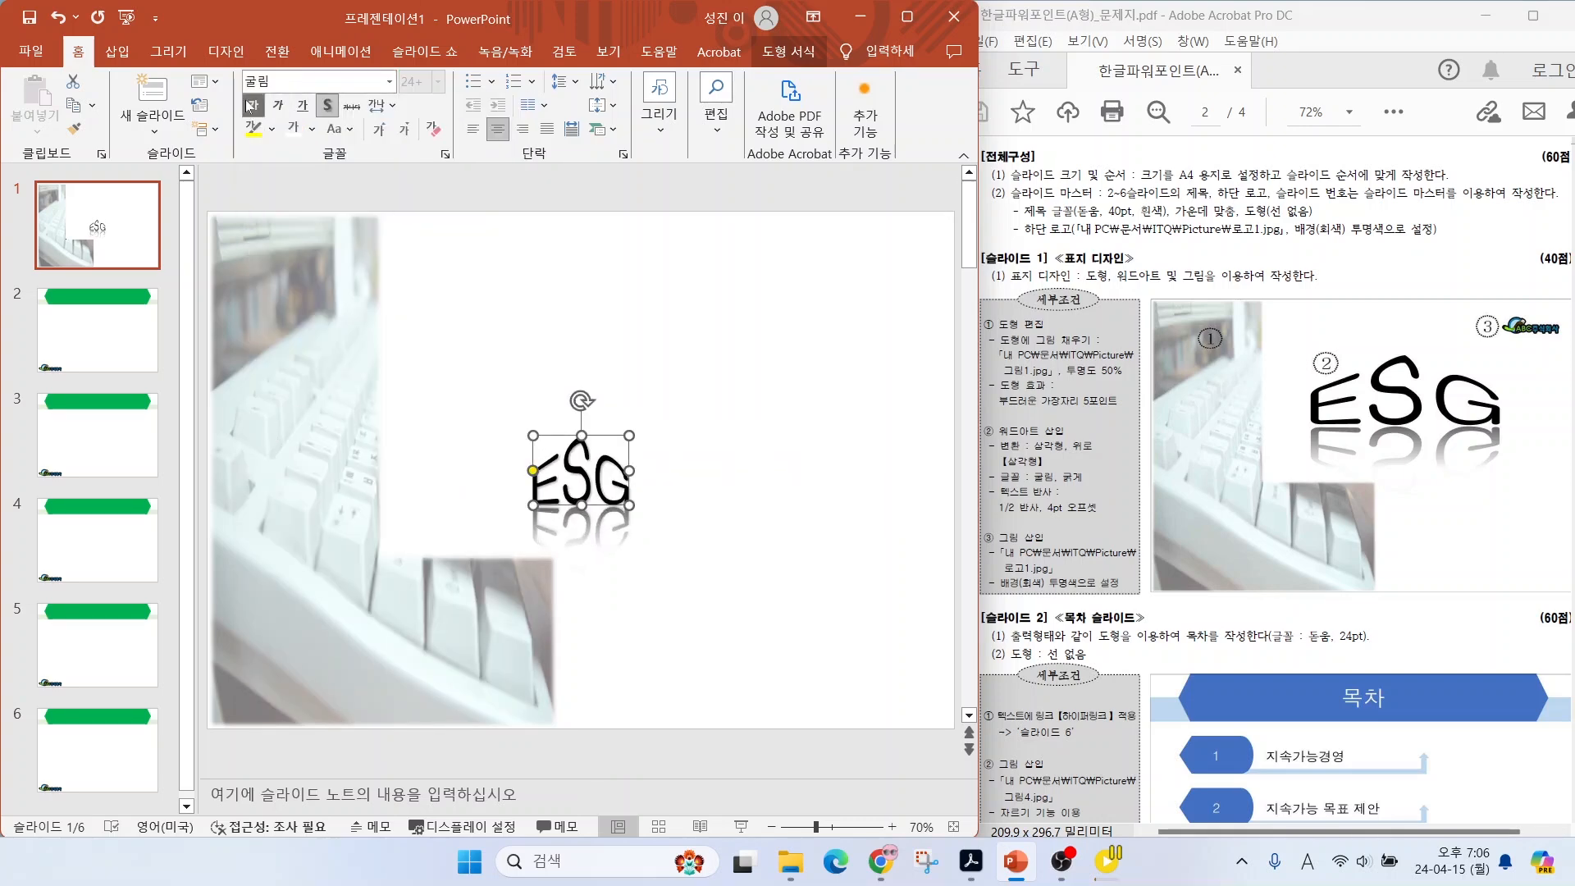
pyautogui.click(328, 113)
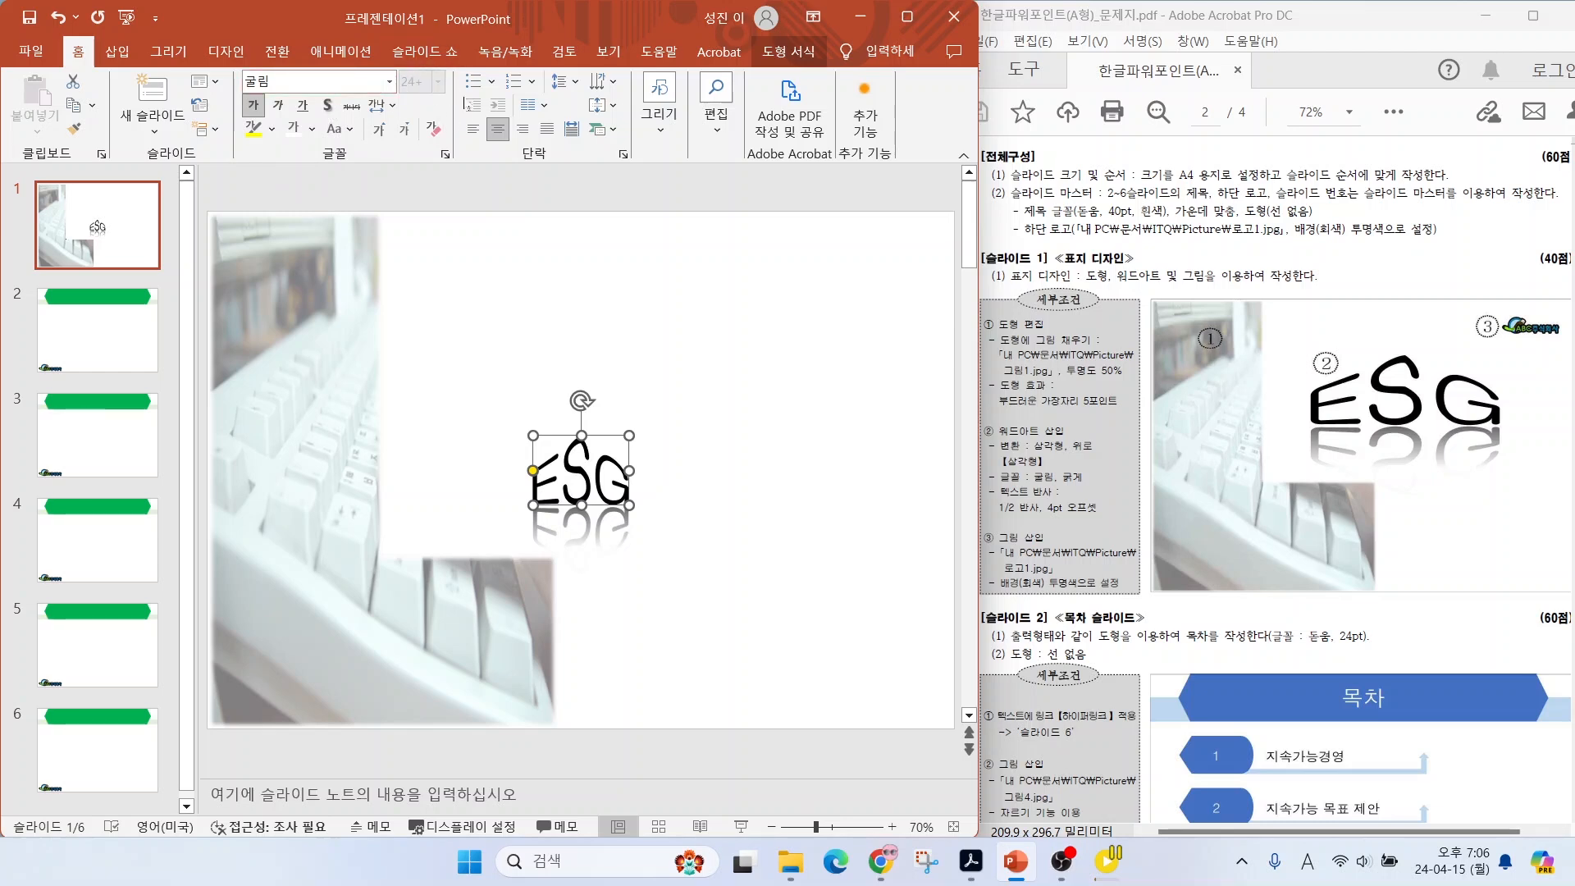
# Enlarge the ESG WordArt and position it beside the L-shape's upper arm, matching the exam sheet's cover layout.
pyautogui.moveTo(628, 431); pyautogui.dragTo(759, 373)
pyautogui.moveTo(533, 372); pyautogui.dragTo(433, 319)
pyautogui.moveTo(679, 318); pyautogui.dragTo(718, 281)
pyautogui.click(845, 329)
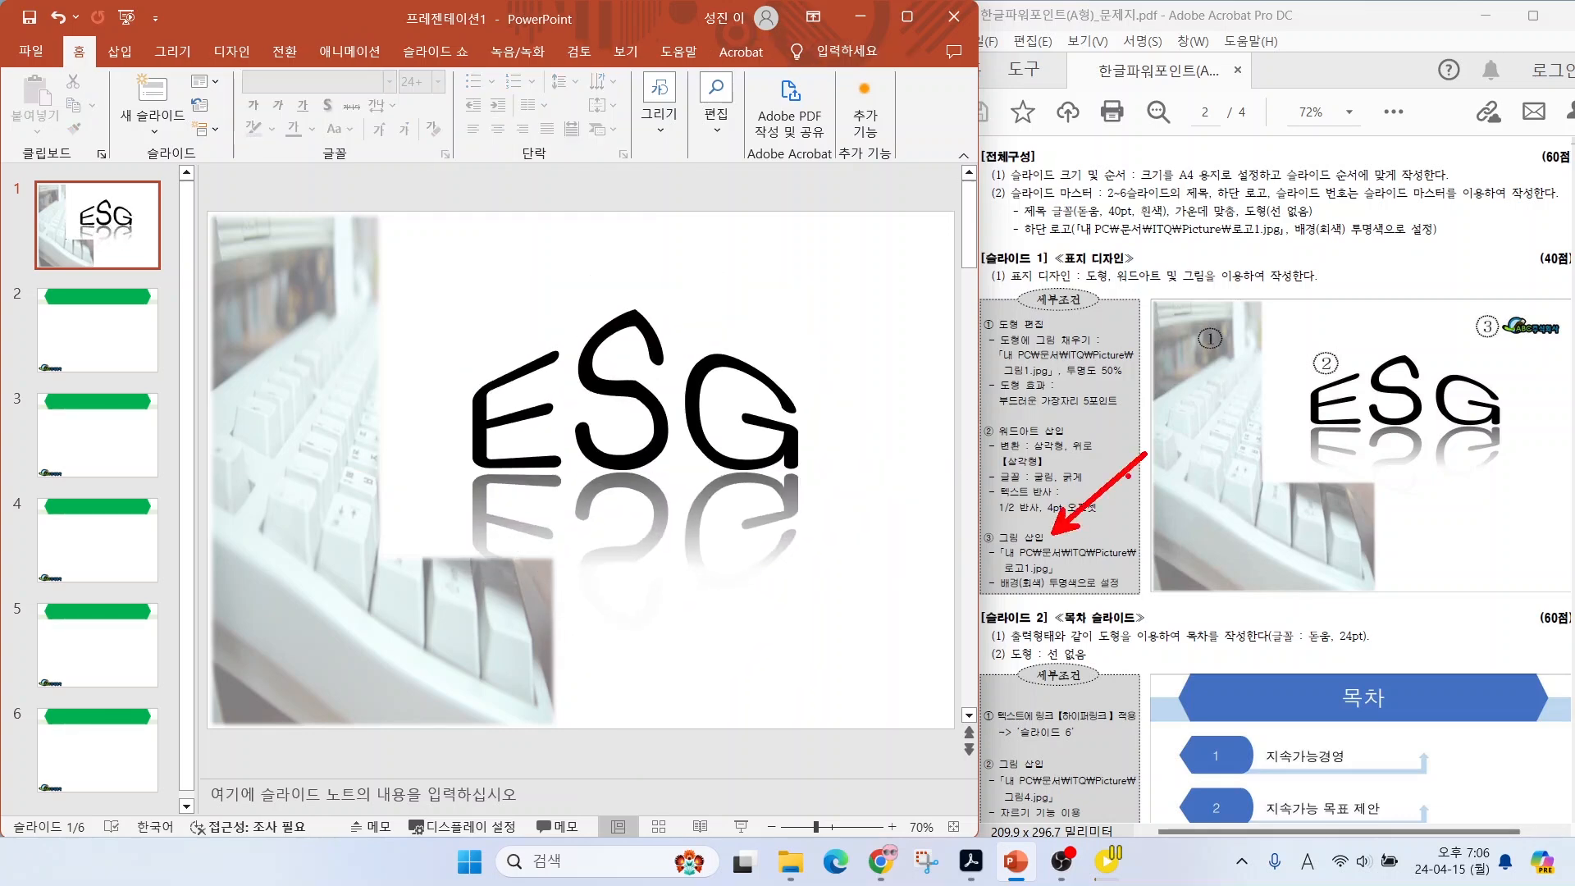
# Insert the picture 로고1.jpg from the Documents folder's ITQ\Picture subfolder on slide 1.
pyautogui.click(120, 51)
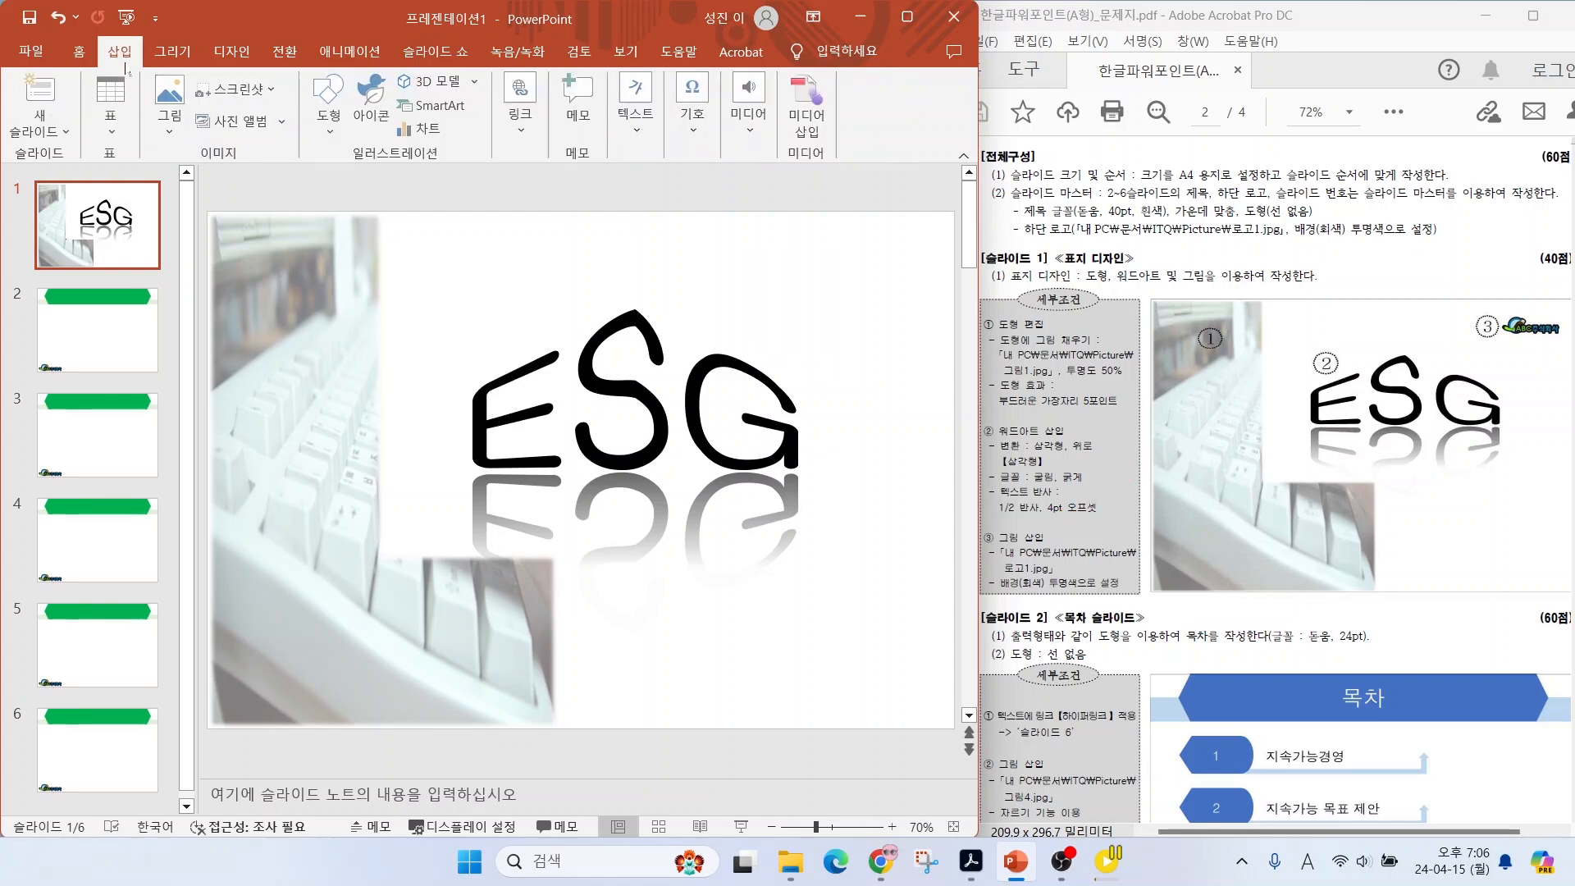
pyautogui.click(170, 97)
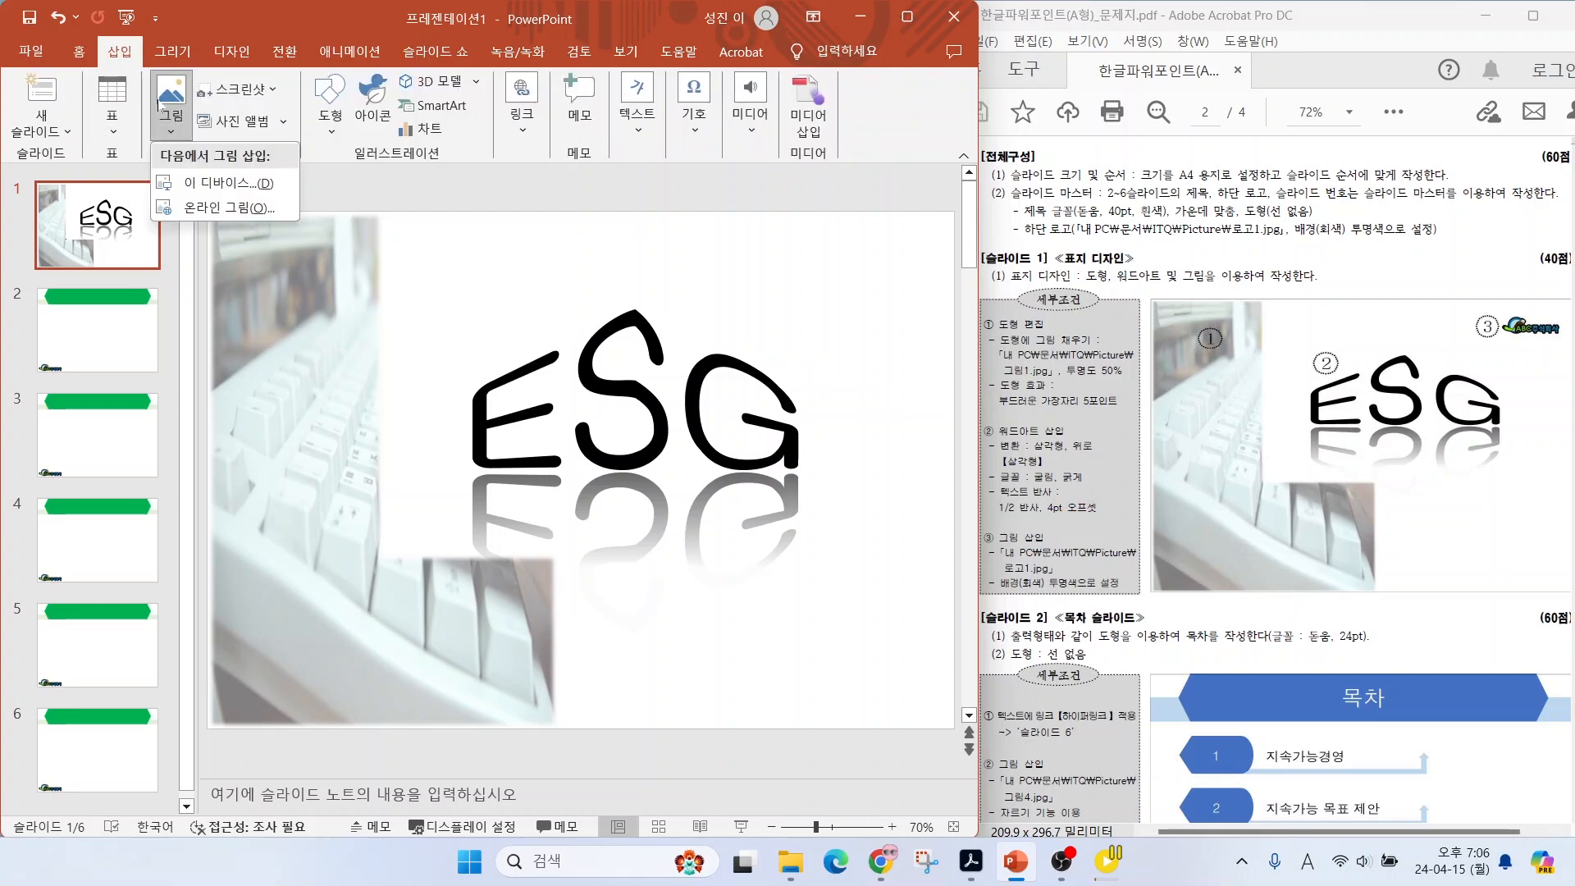
pyautogui.click(212, 182)
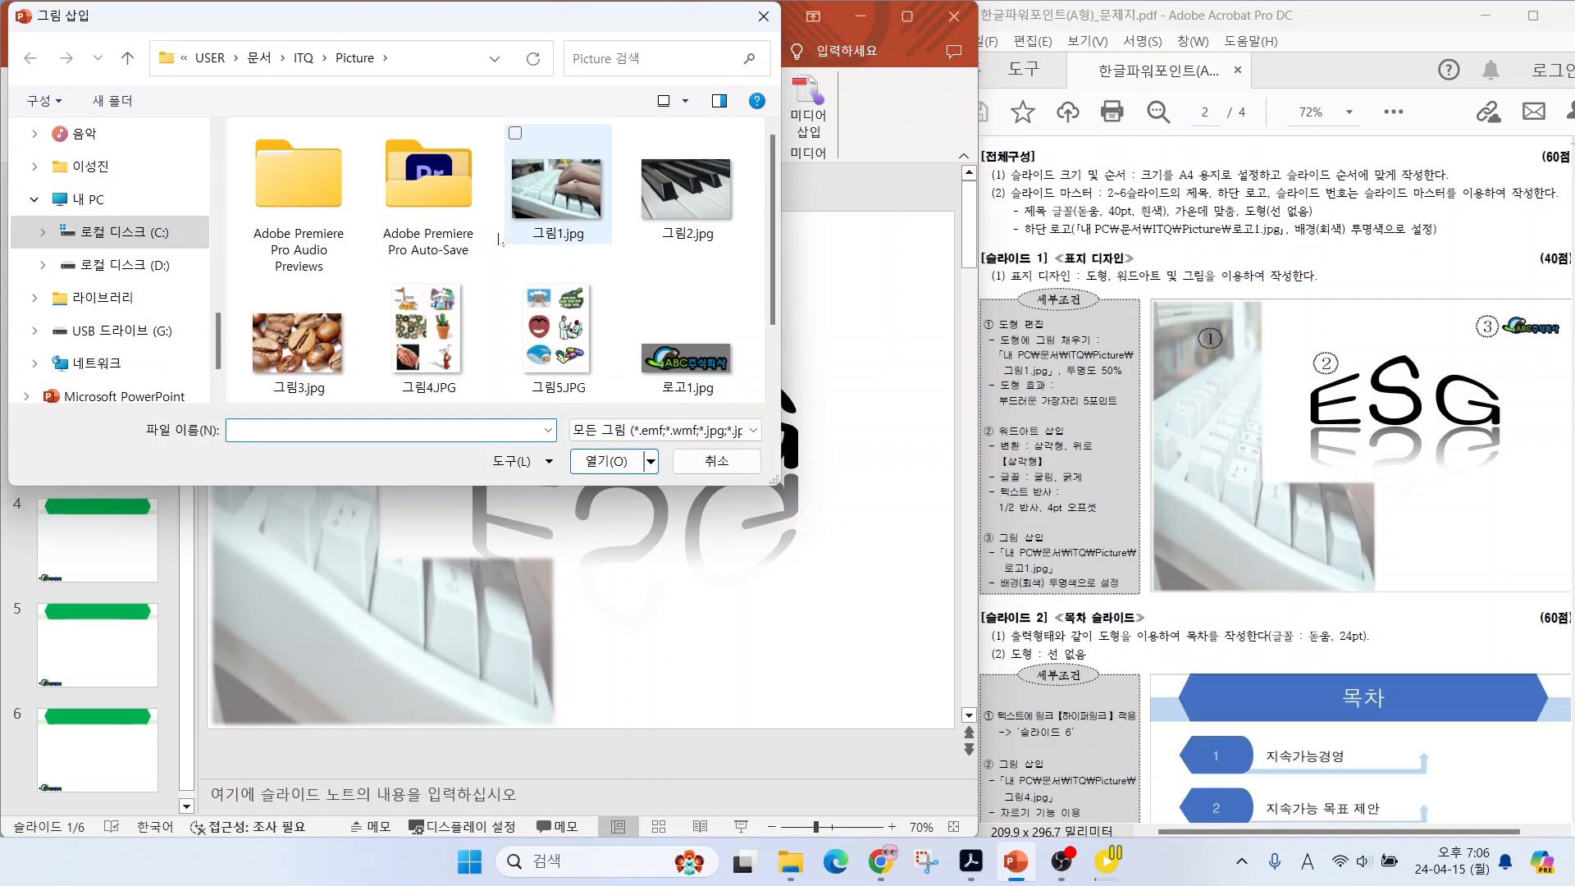
pyautogui.click(686, 358)
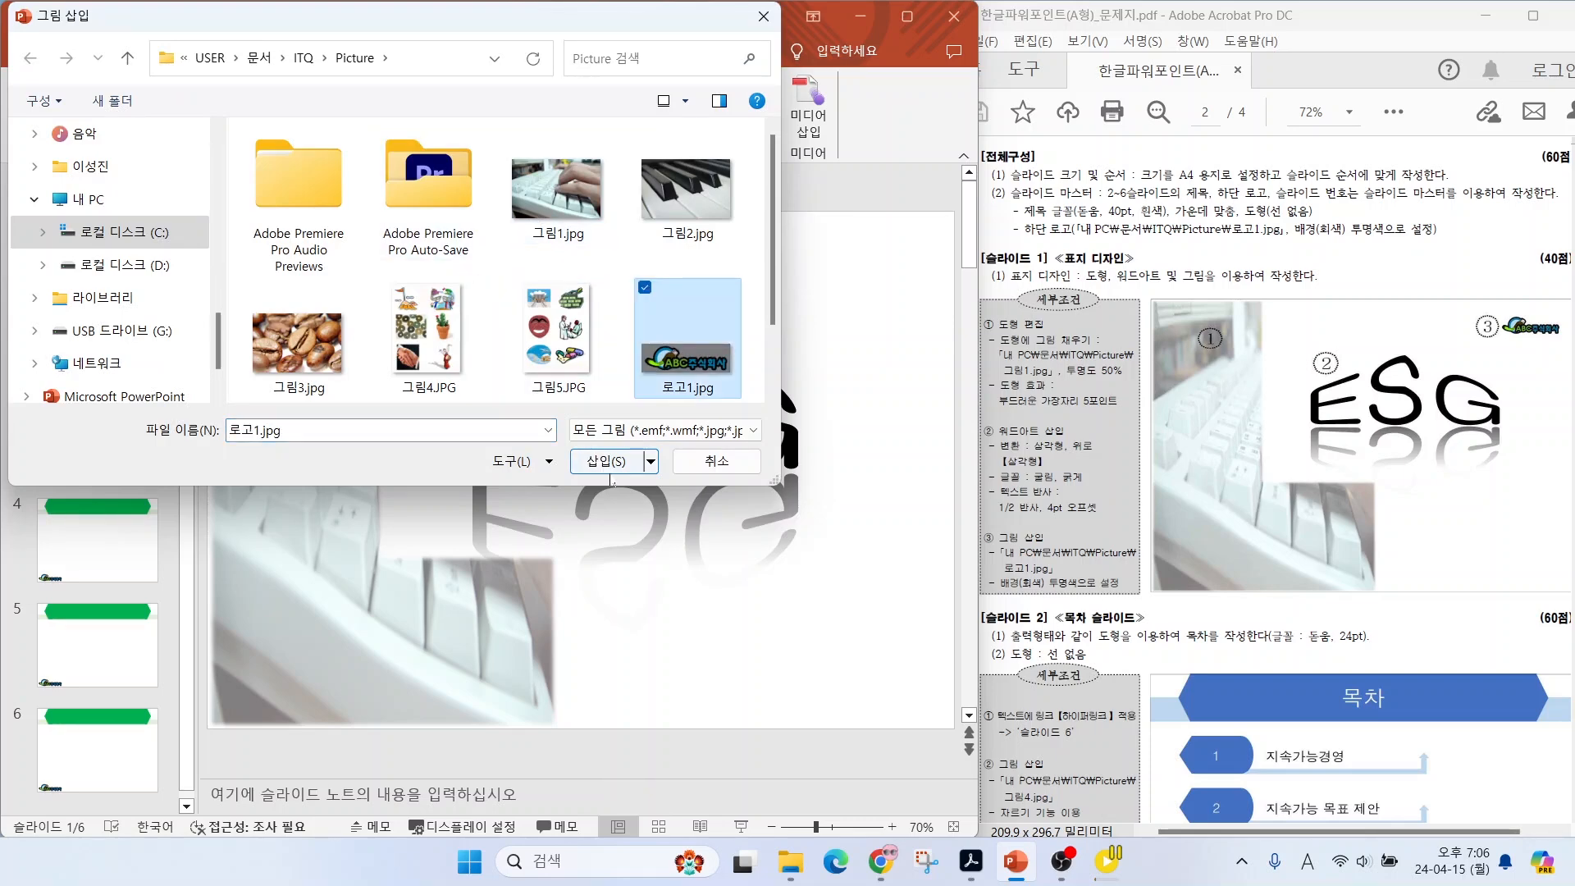
pyautogui.click(605, 461)
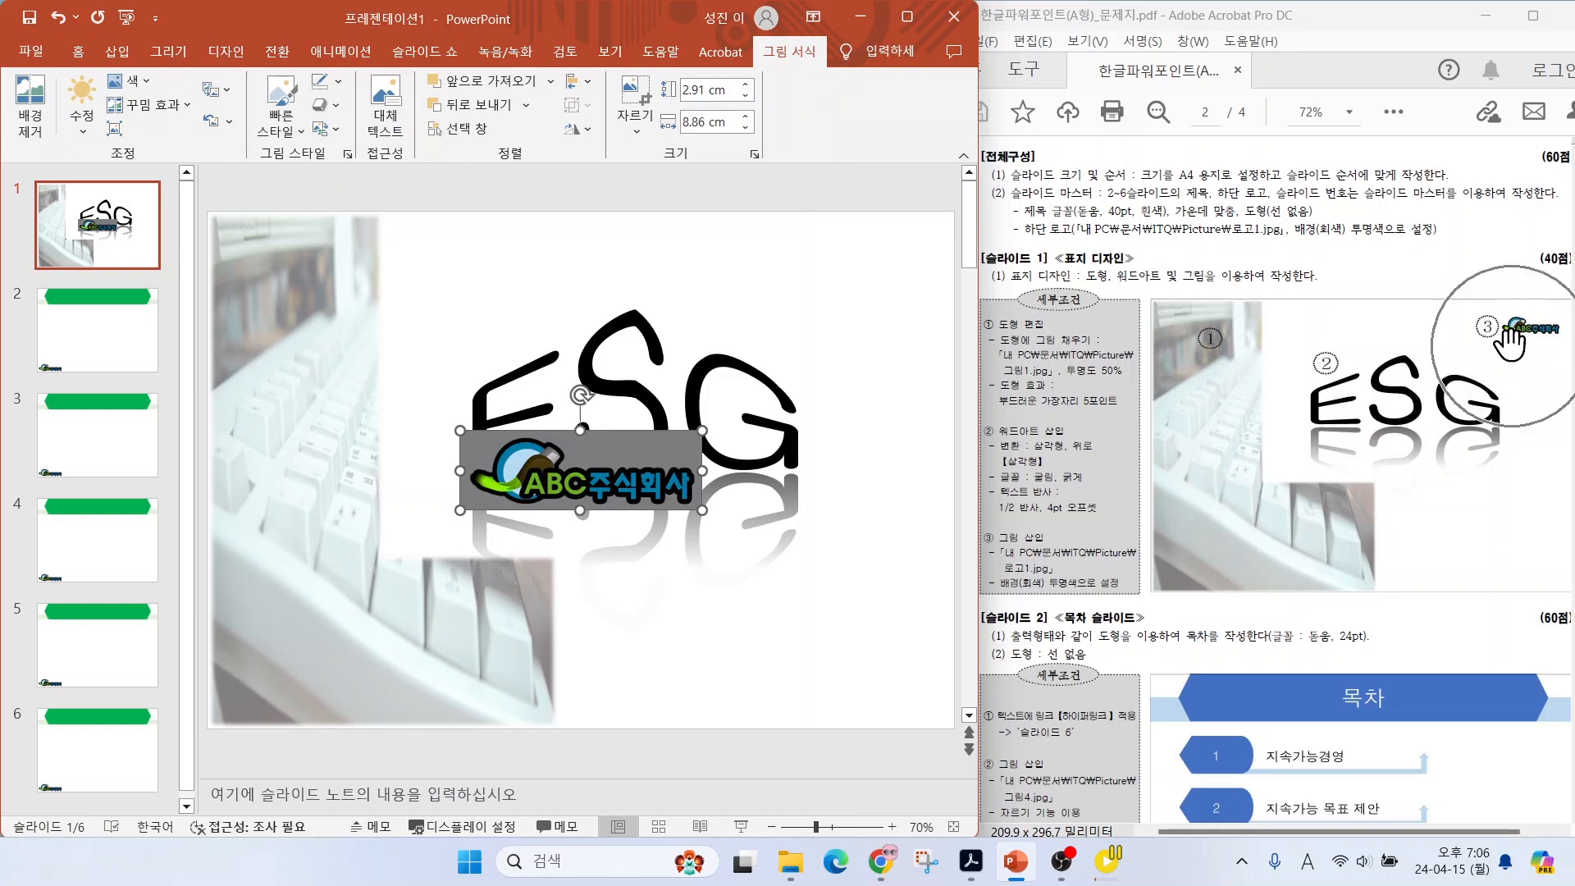
# Move the logo to slide 1's upper-right corner and shrink it to about 2.29 cm by 6.99 cm.
pyautogui.moveTo(648, 461); pyautogui.dragTo(870, 257)
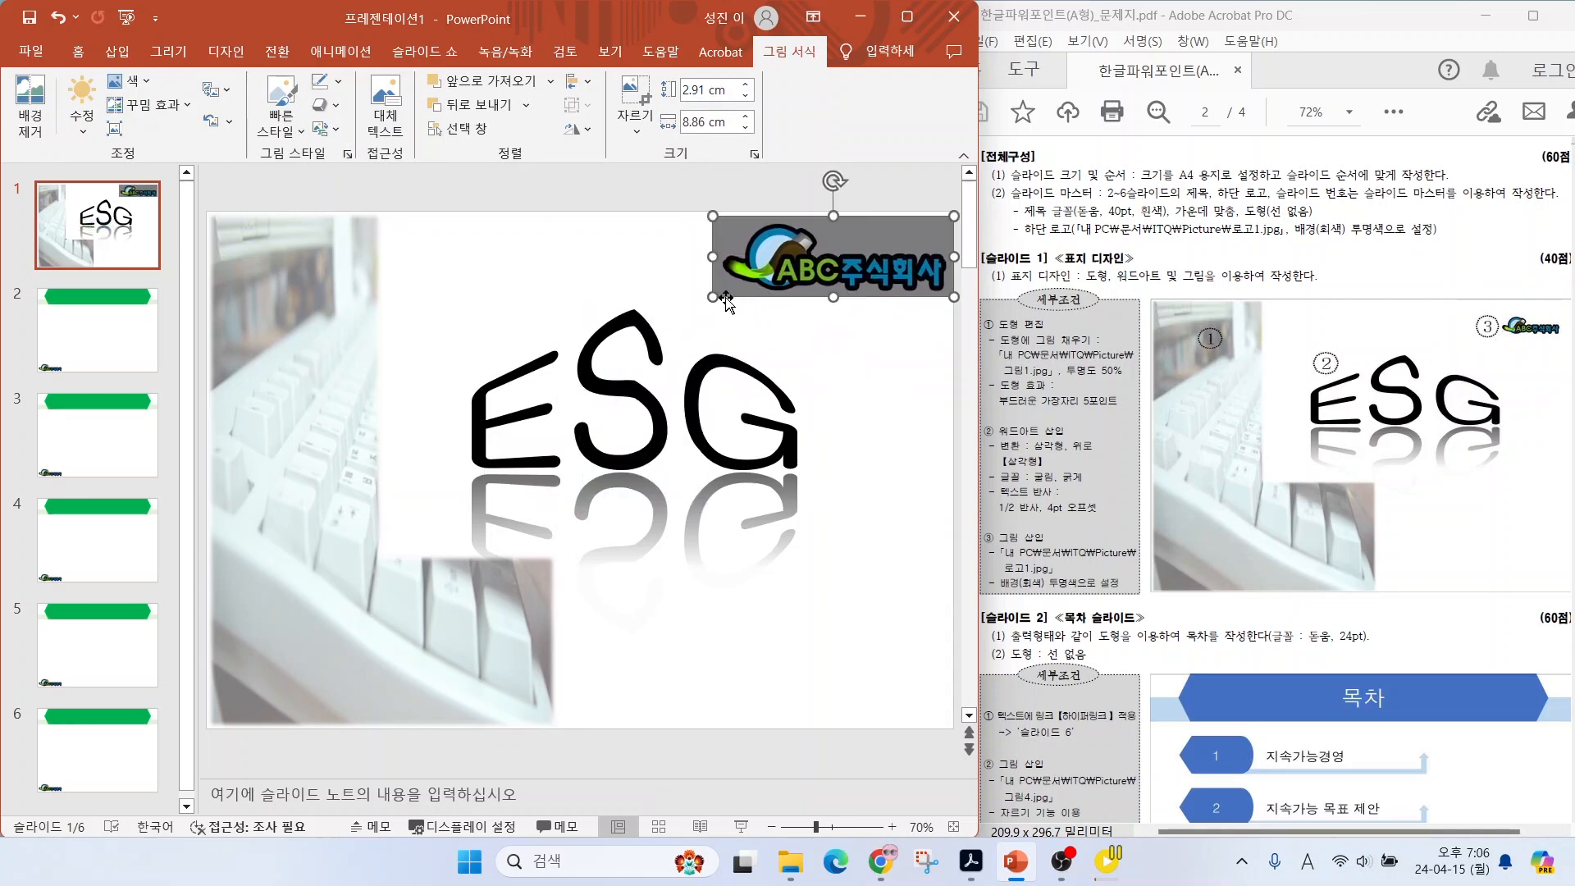
pyautogui.moveTo(713, 295); pyautogui.dragTo(764, 280)
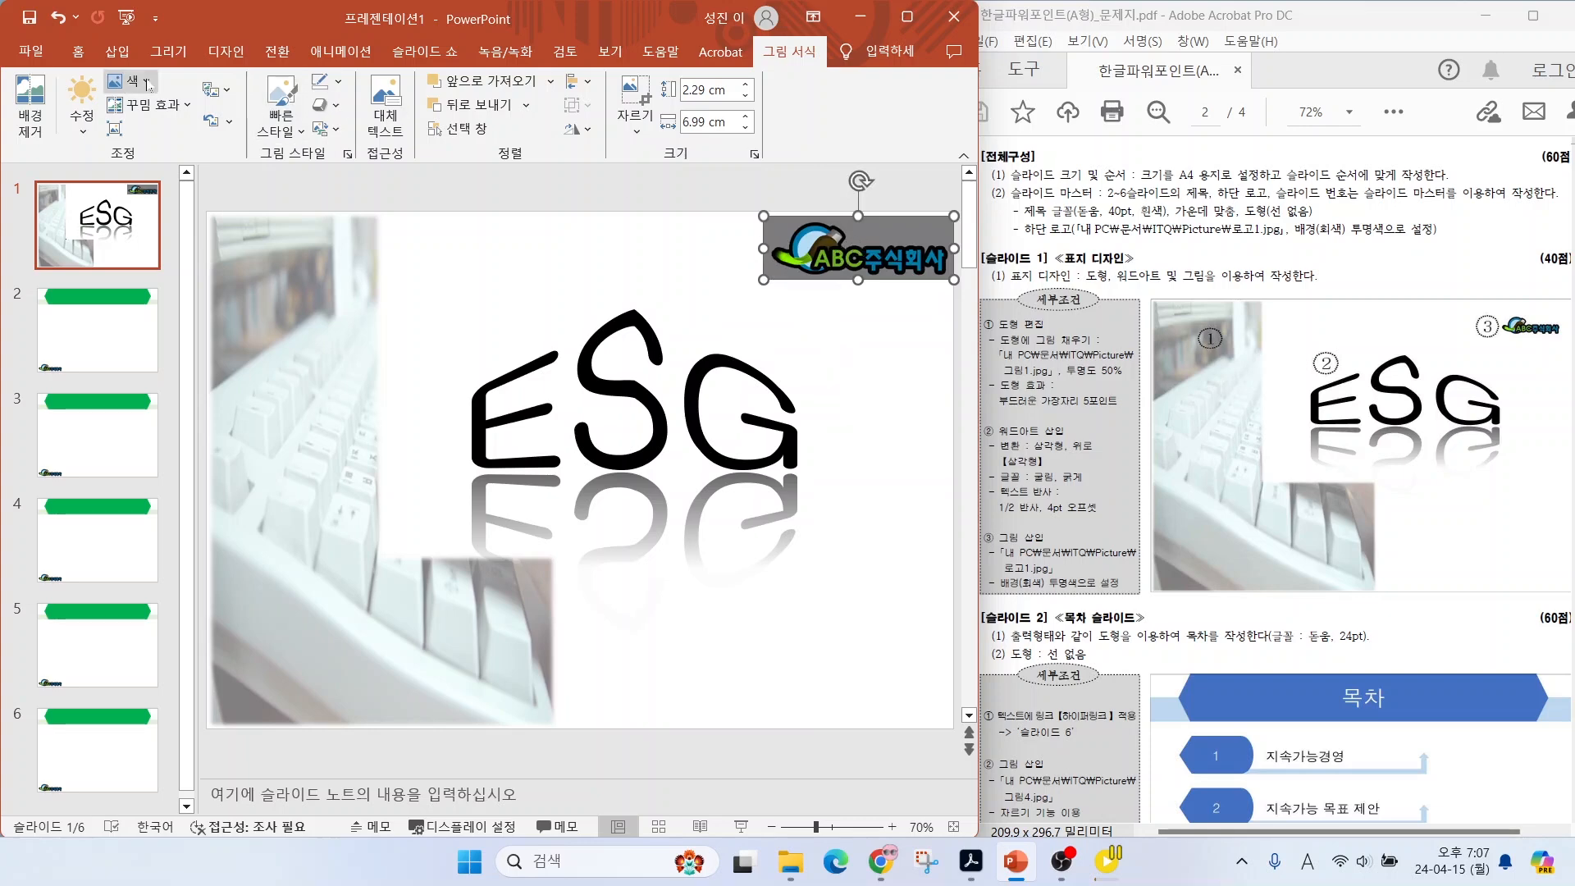
# Make the gray background of slide 1's logo picture transparent with the Set Transparent Color option.
pyautogui.click(145, 84)
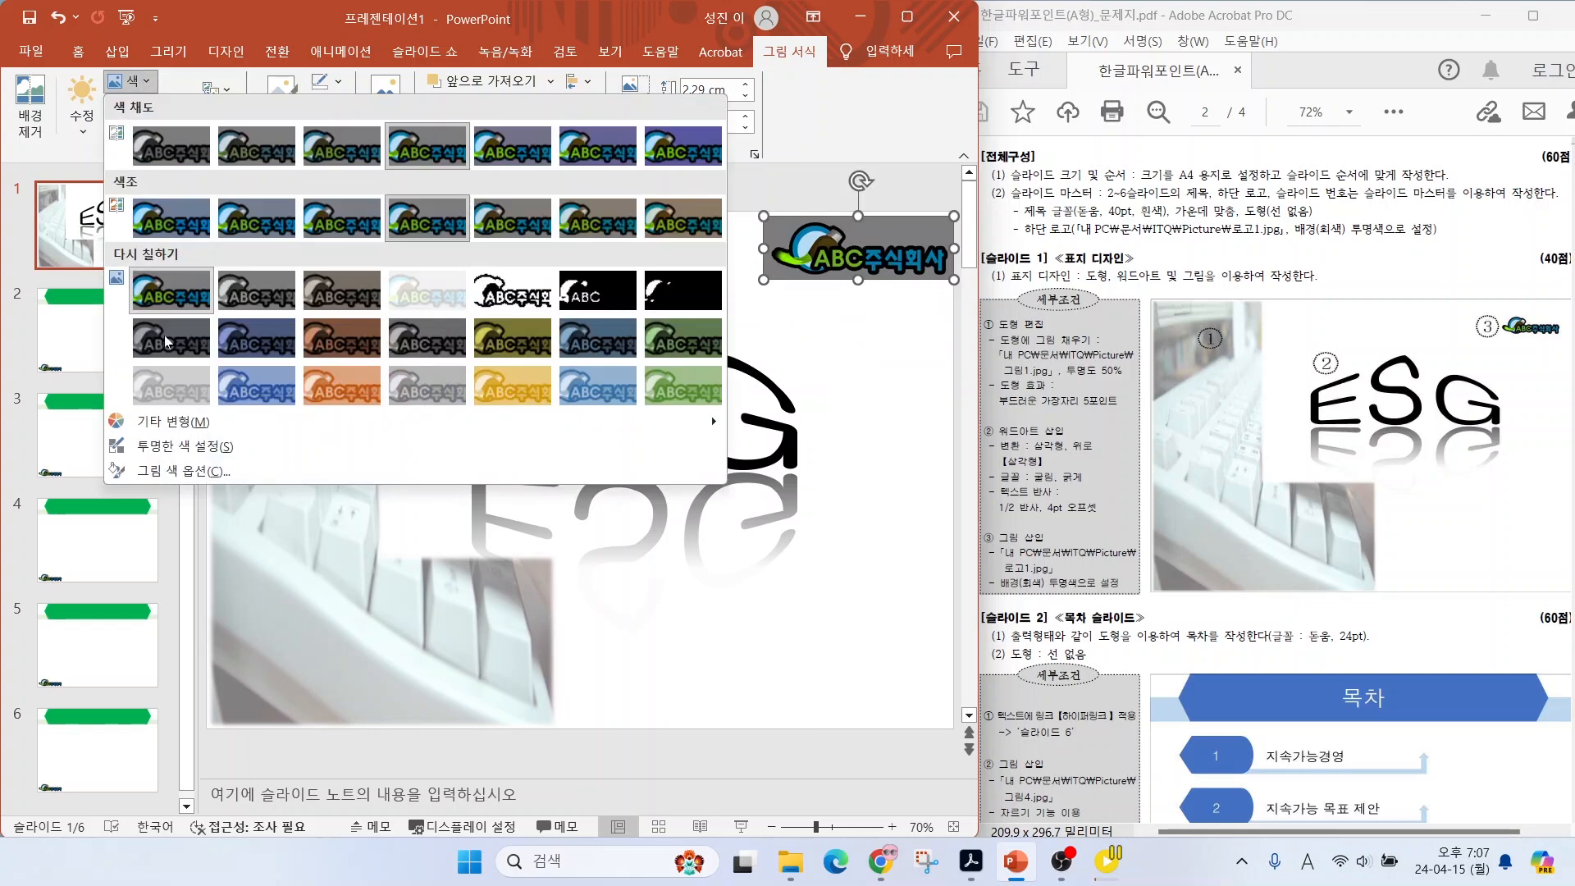
pyautogui.click(185, 446)
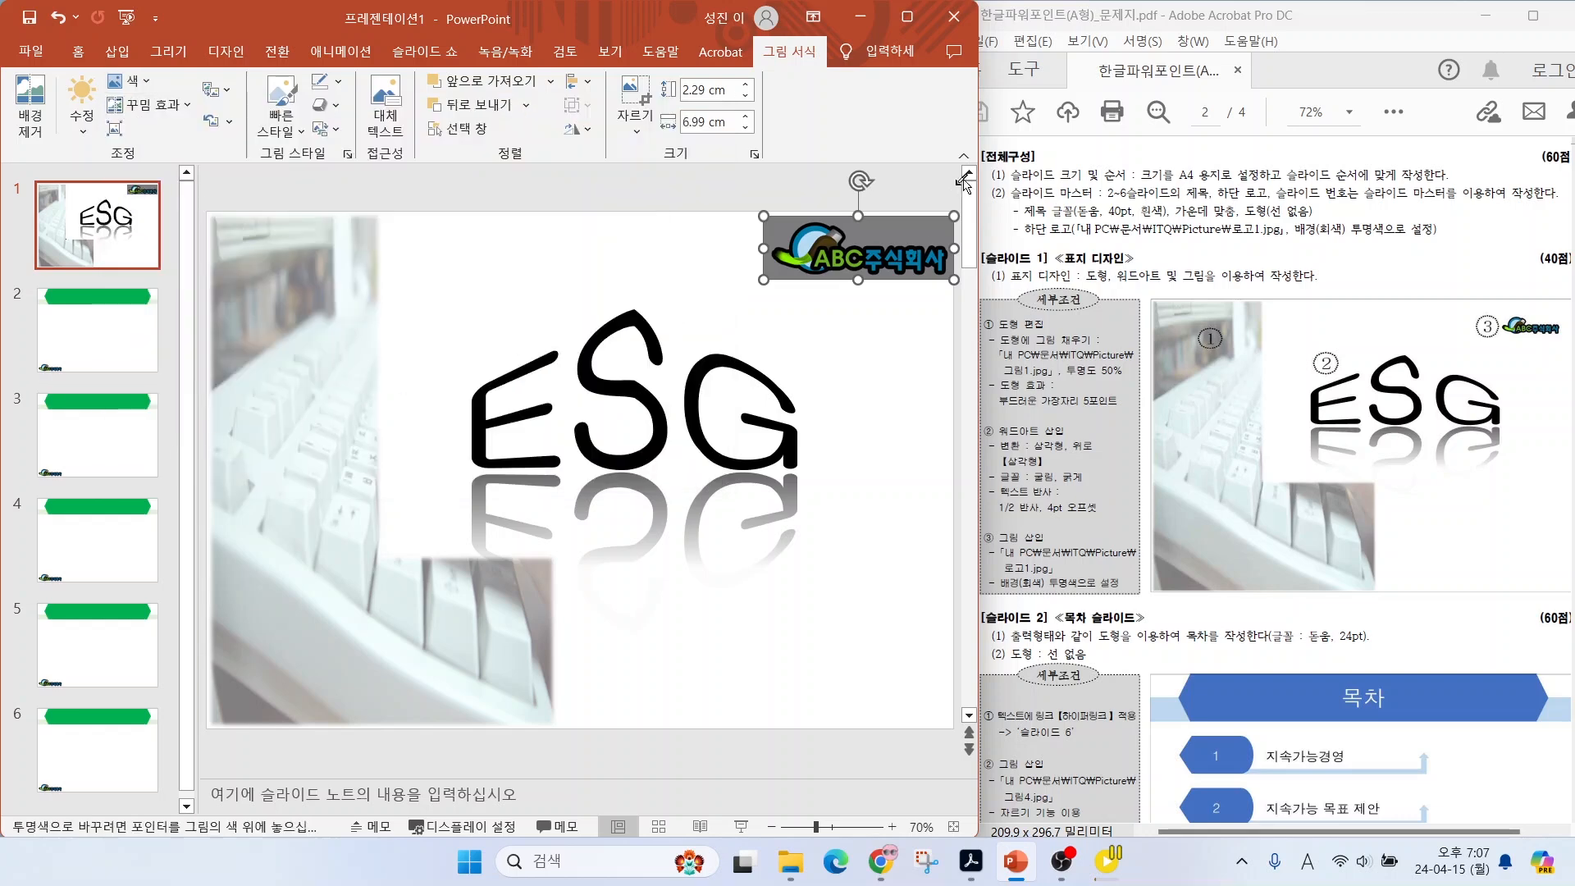
pyautogui.click(896, 227)
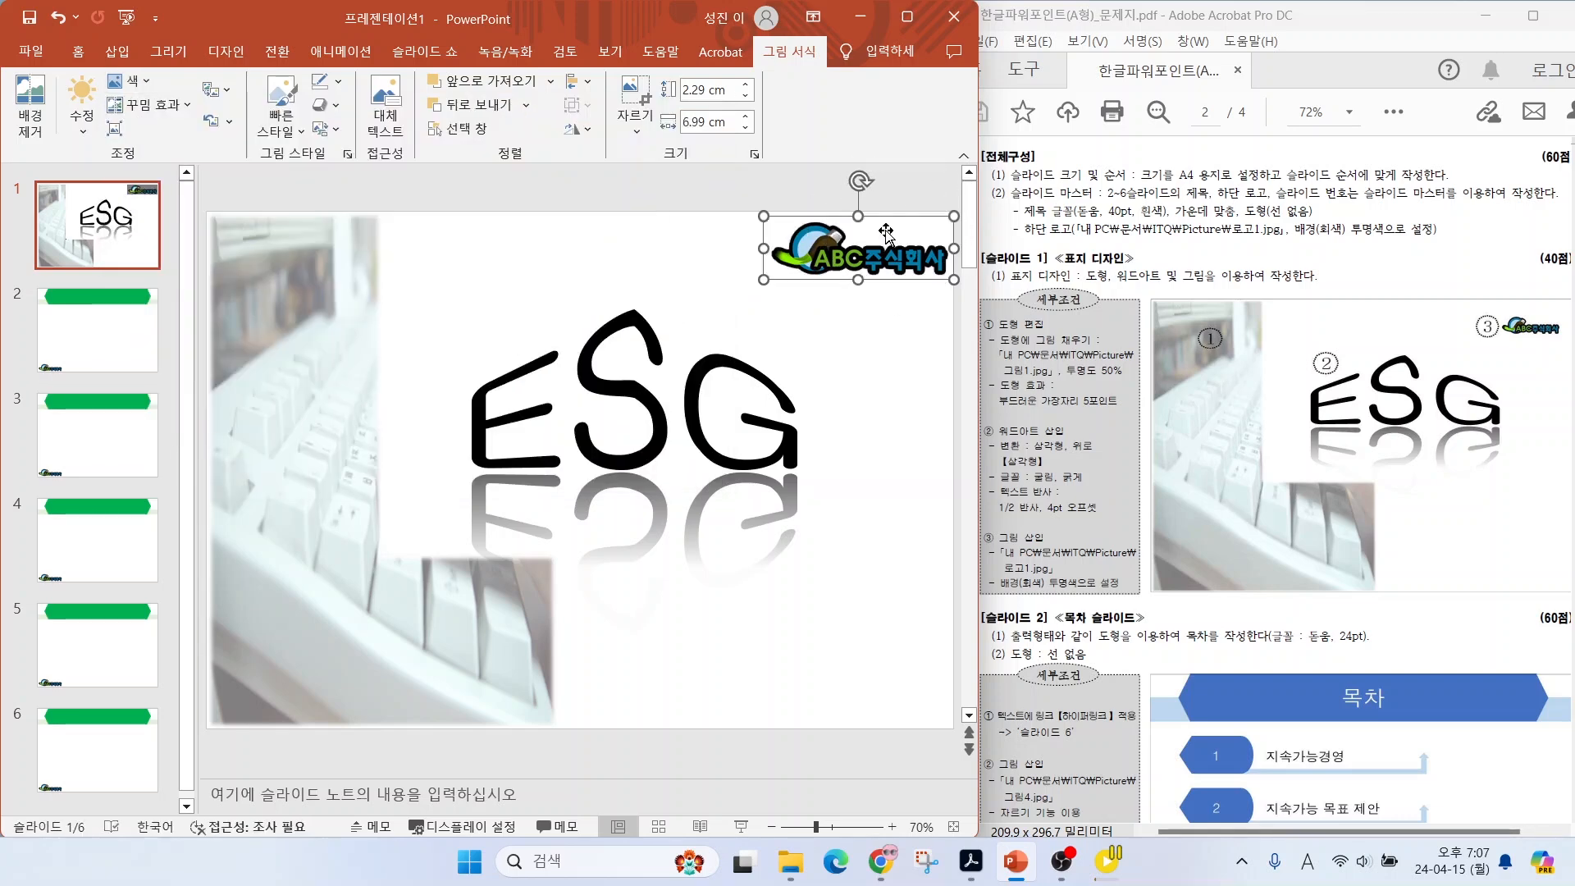
pyautogui.click(832, 337)
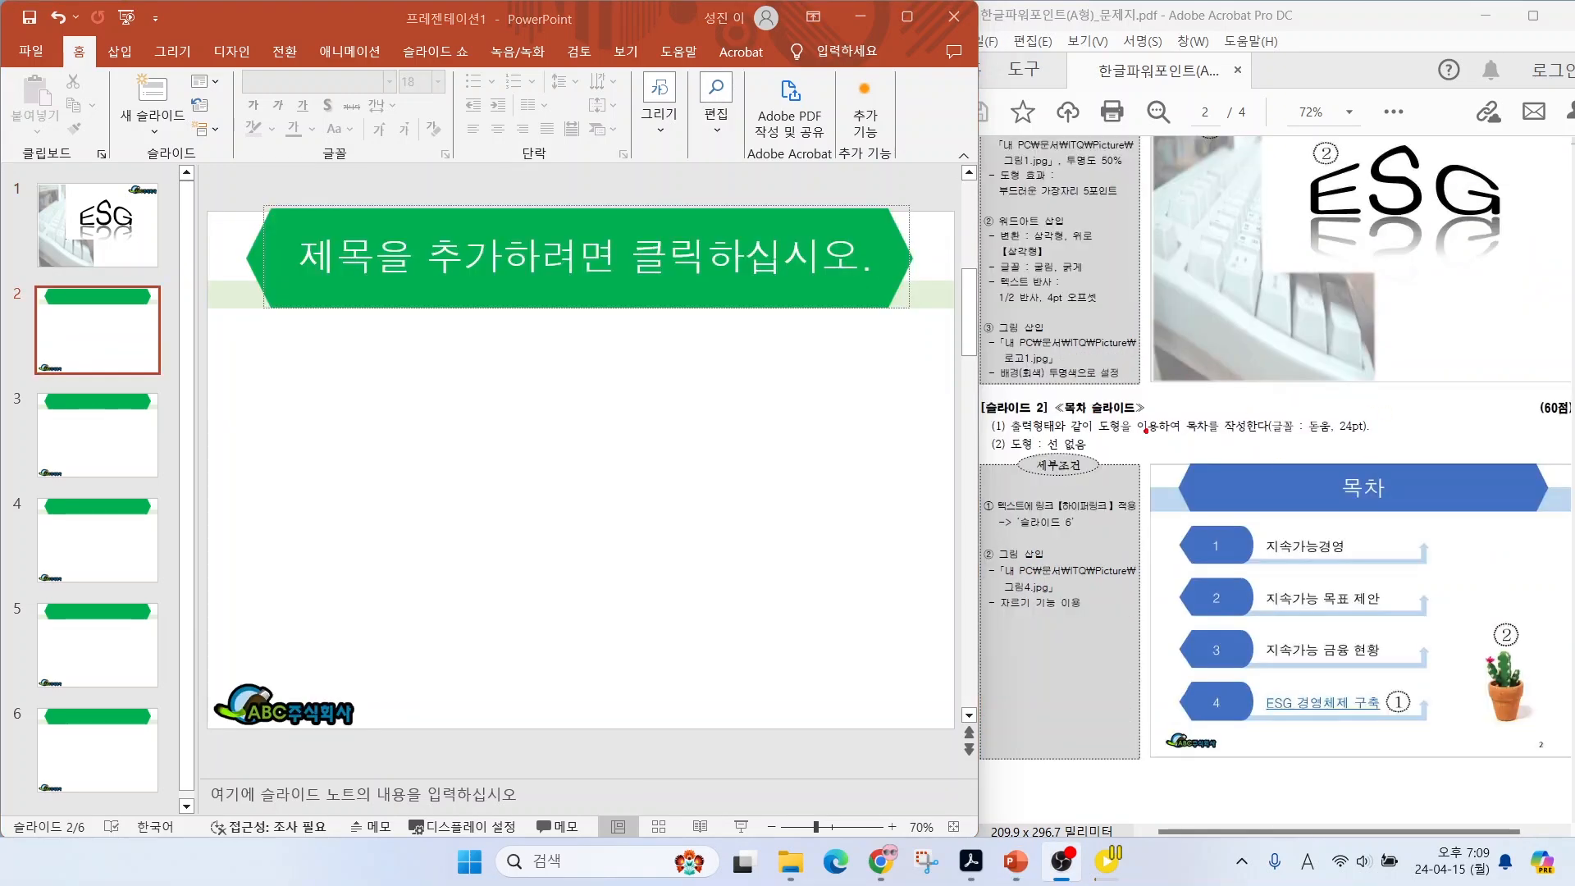
# Enter 목차 as the title of slide 2.
pyautogui.moveTo(1145, 430)
pyautogui.mouseDown()
pyautogui.moveTo(1038, 386)
pyautogui.moveTo(1142, 437)
pyautogui.moveTo(1313, 437)
pyautogui.mouseUp()
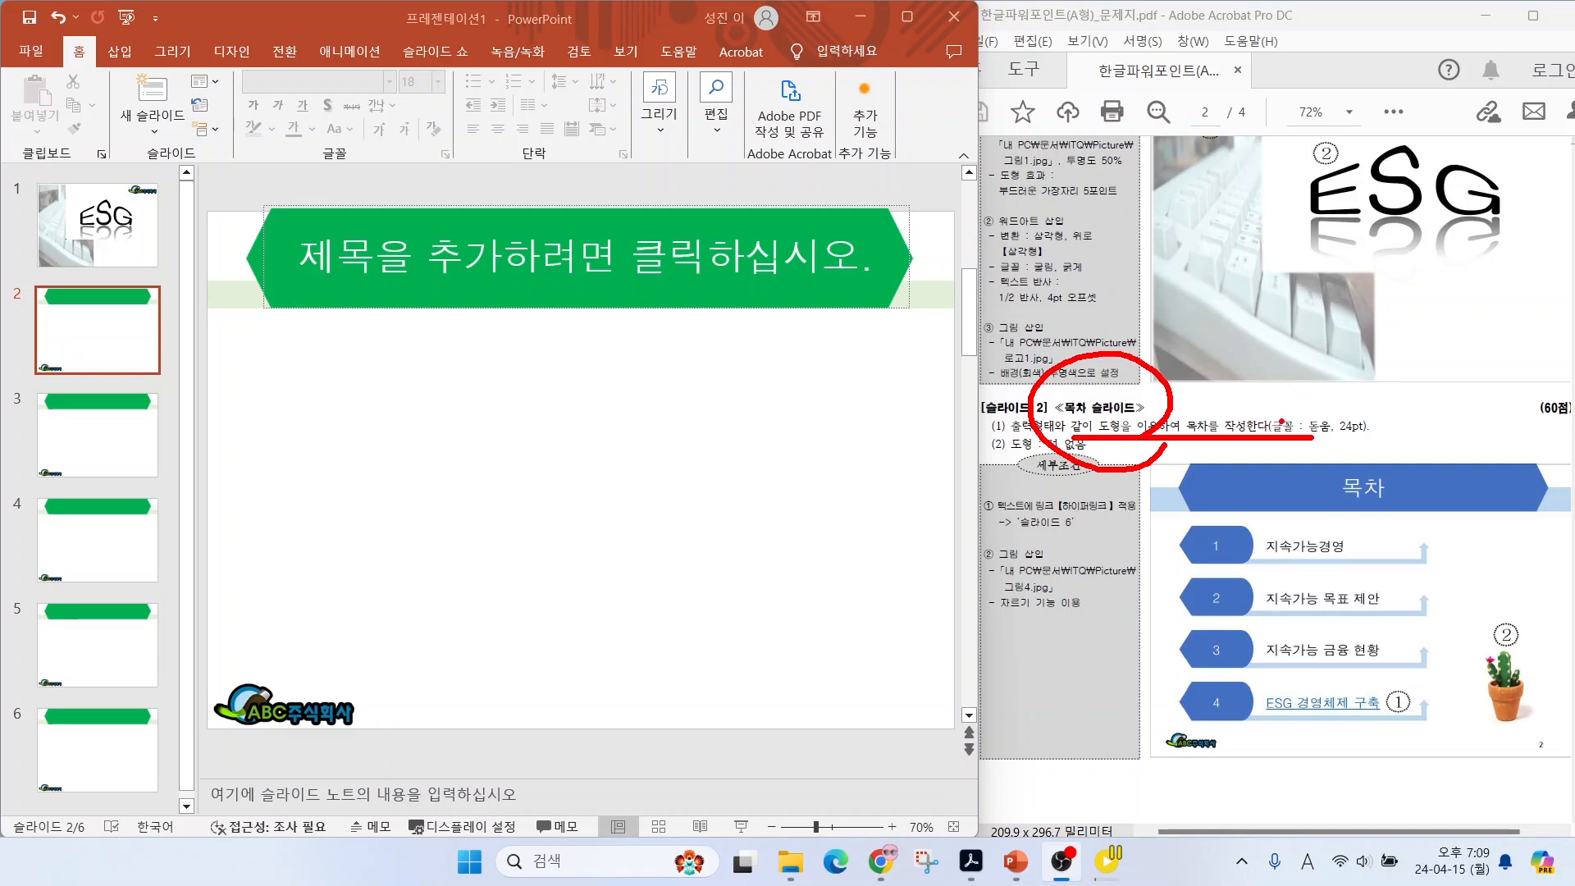
pyautogui.click(586, 267)
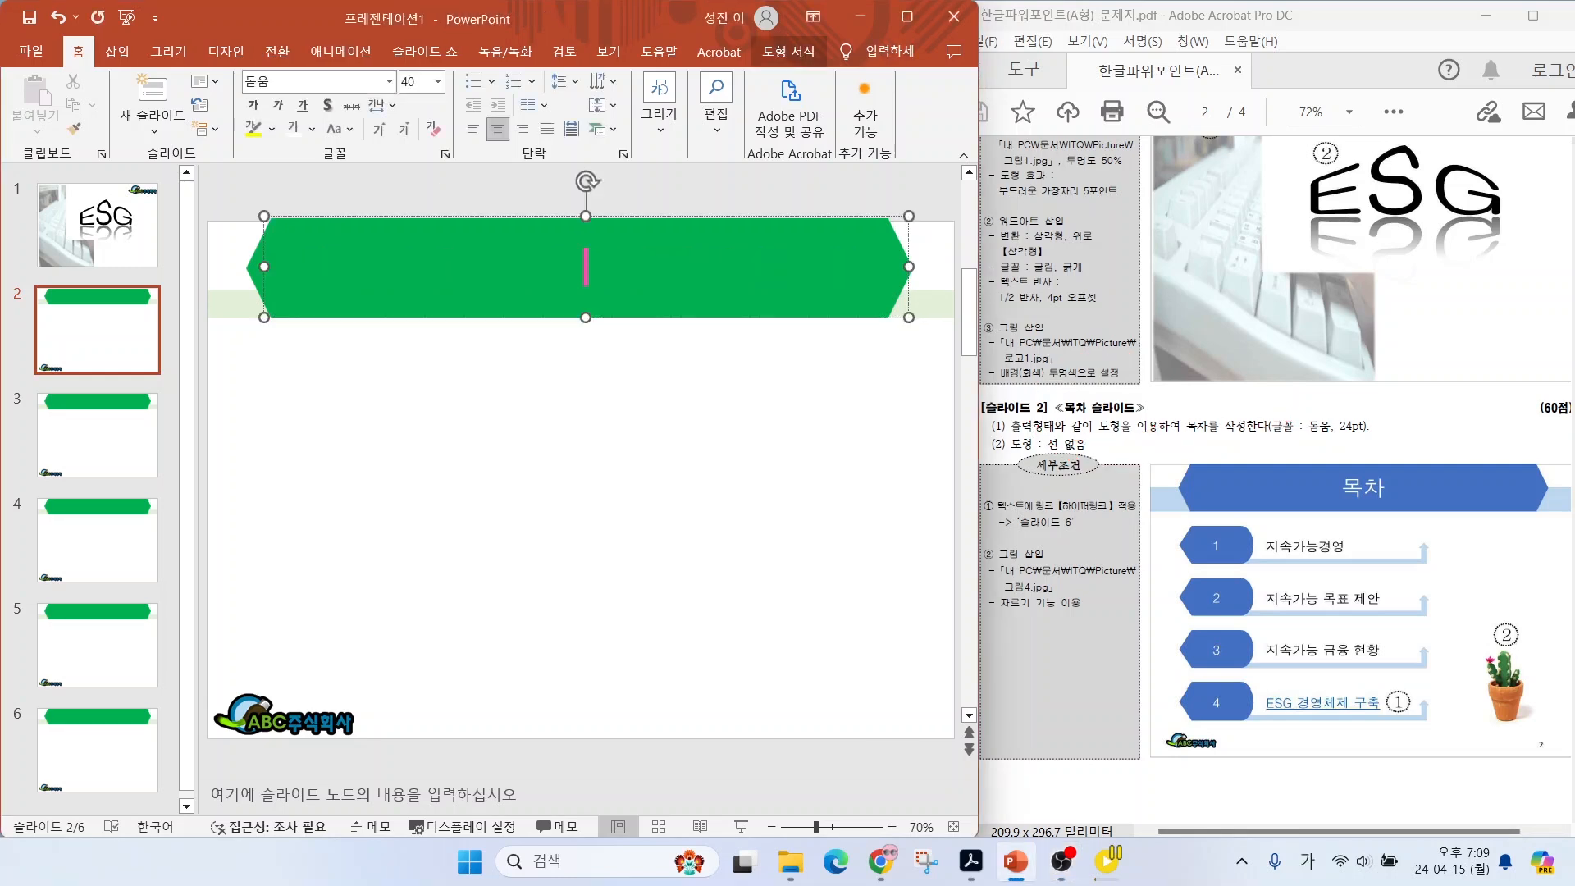
pyautogui.write('목차')
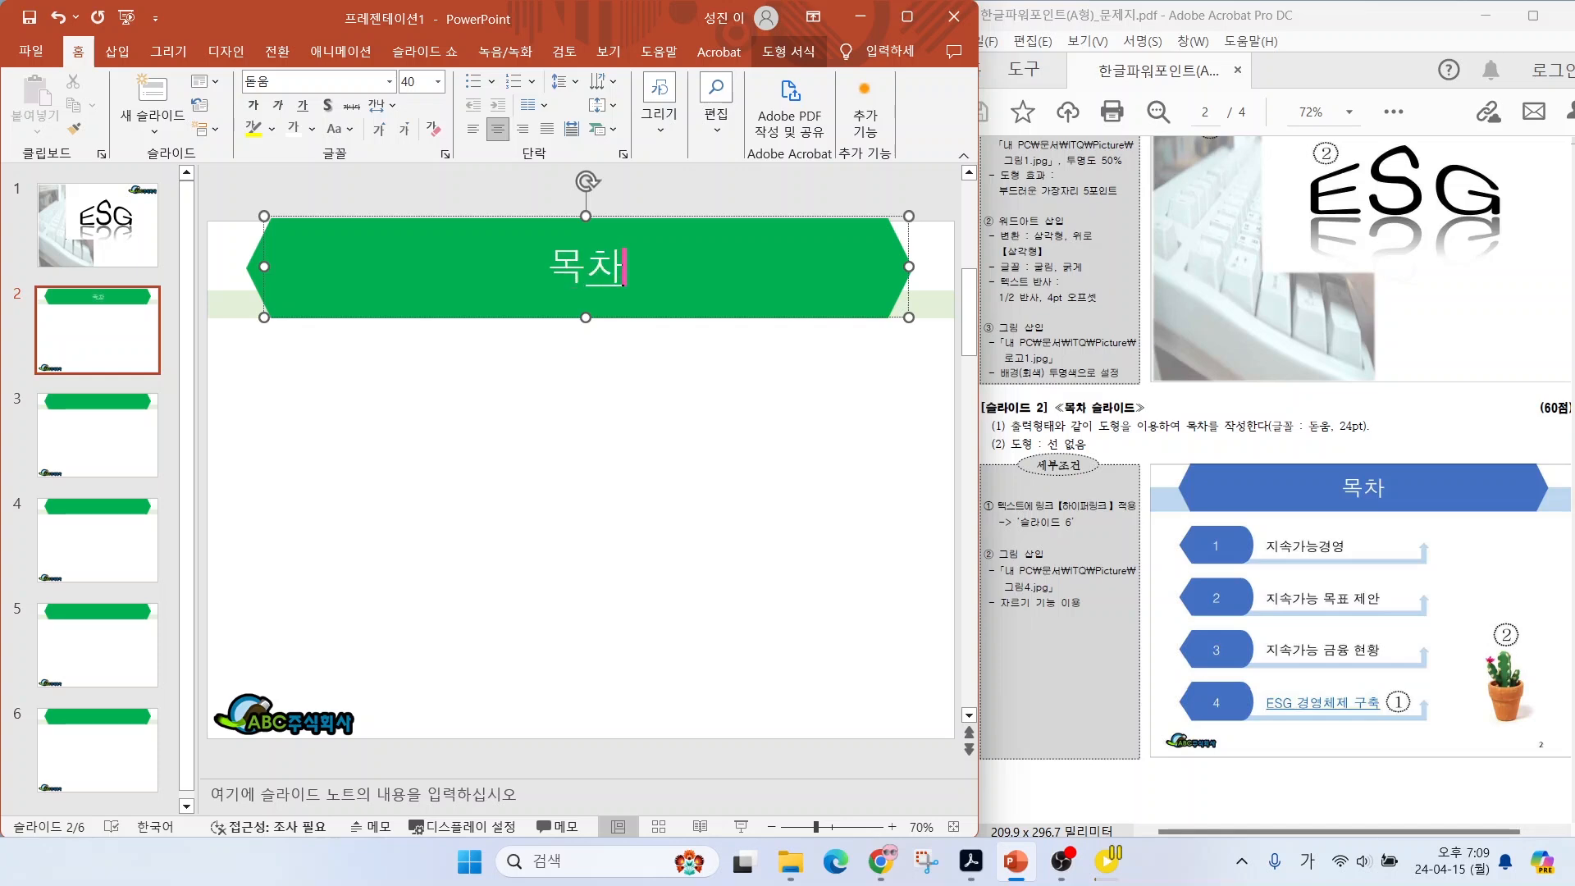
pyautogui.press('Escape')
pyautogui.press('Escape')
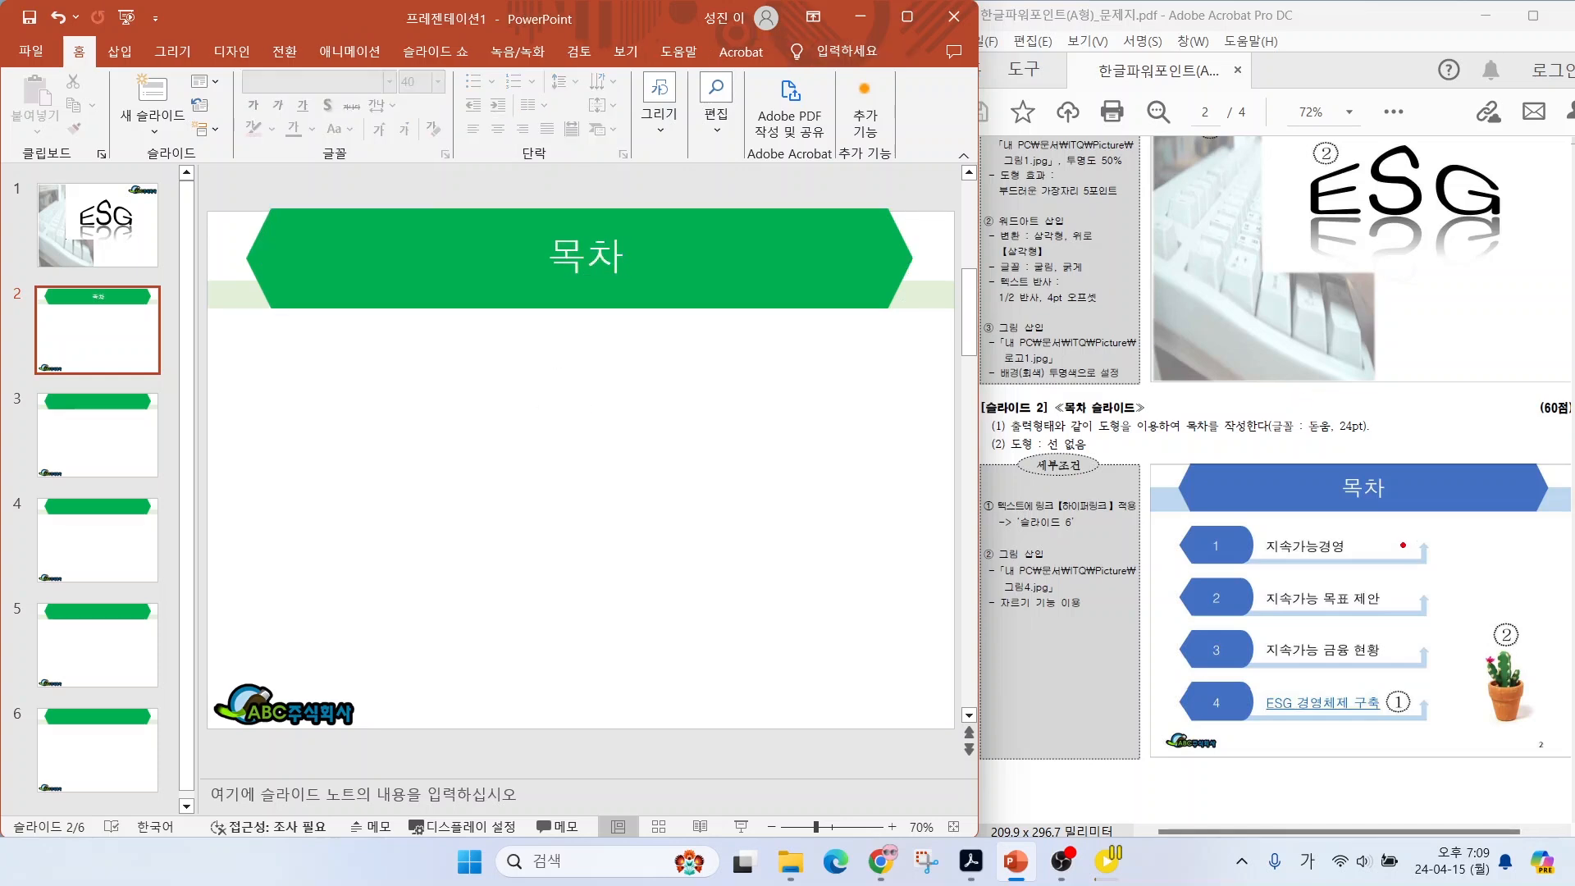
# Draw a long, flat bent-up arrow below slide 2's title for the first contents row.
pyautogui.moveTo(1433, 553); pyautogui.dragTo(1499, 587)
pyautogui.moveTo(1185, 541); pyautogui.dragTo(1116, 488)
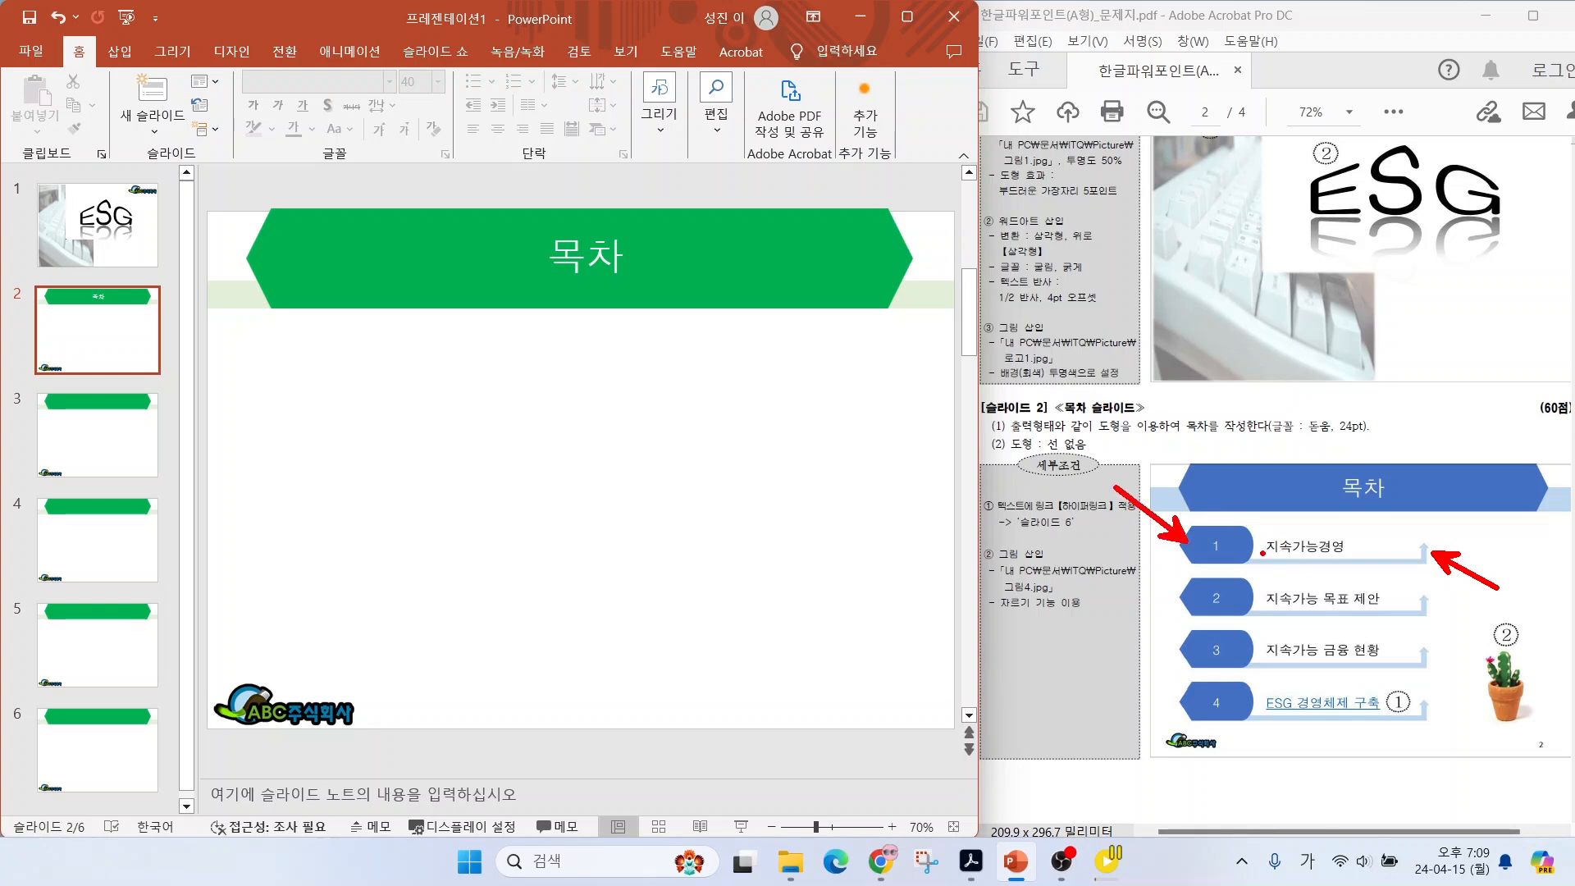
pyautogui.click(120, 51)
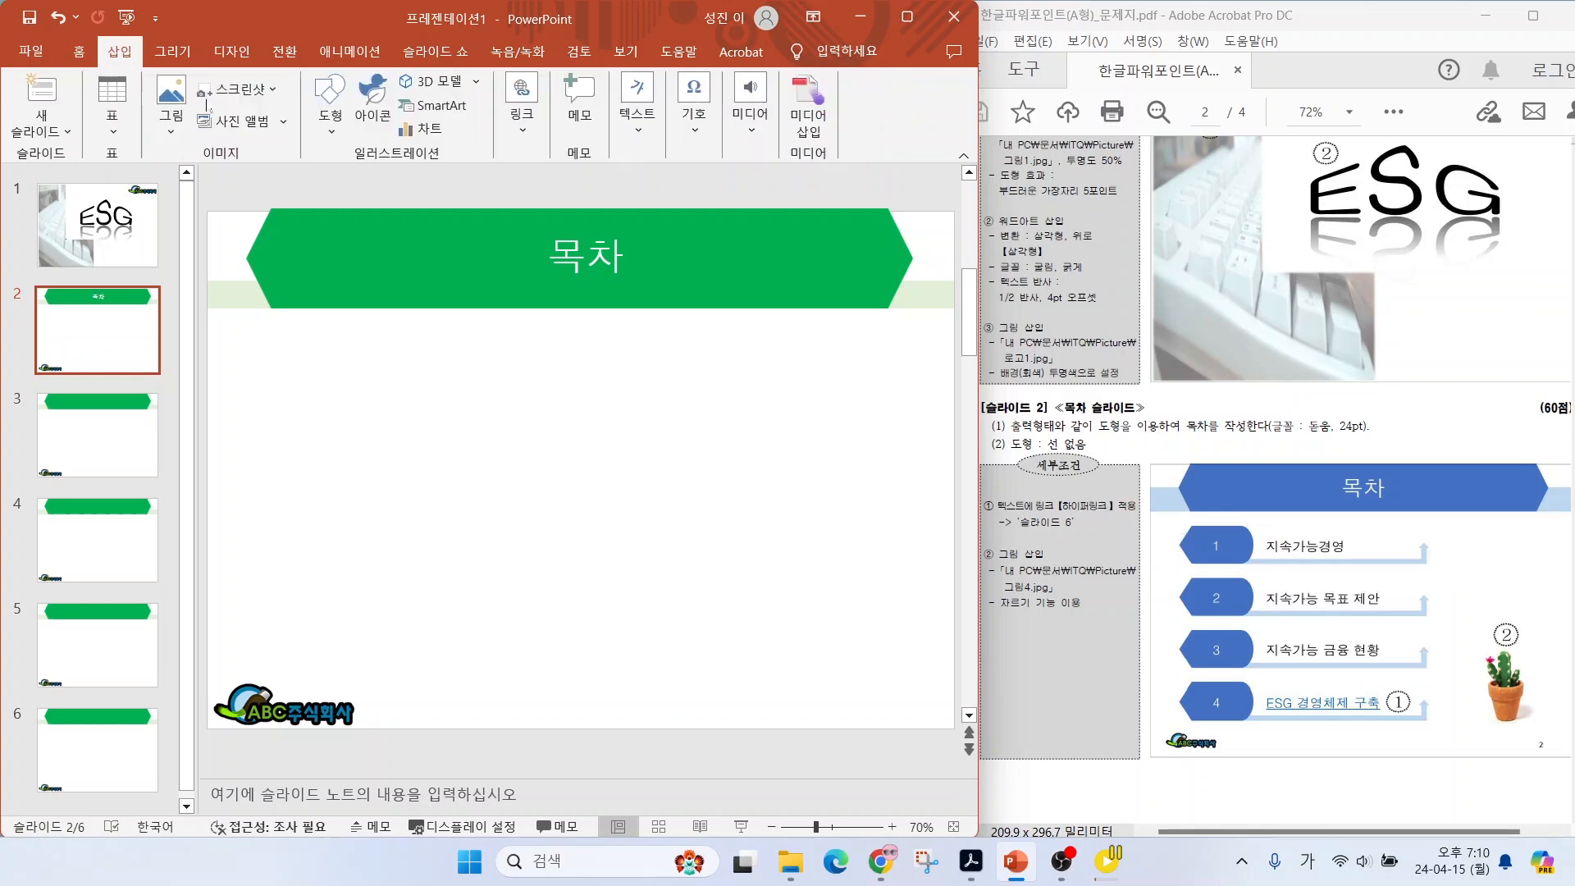
pyautogui.click(330, 98)
pyautogui.click(537, 433)
pyautogui.moveTo(315, 355); pyautogui.dragTo(702, 411)
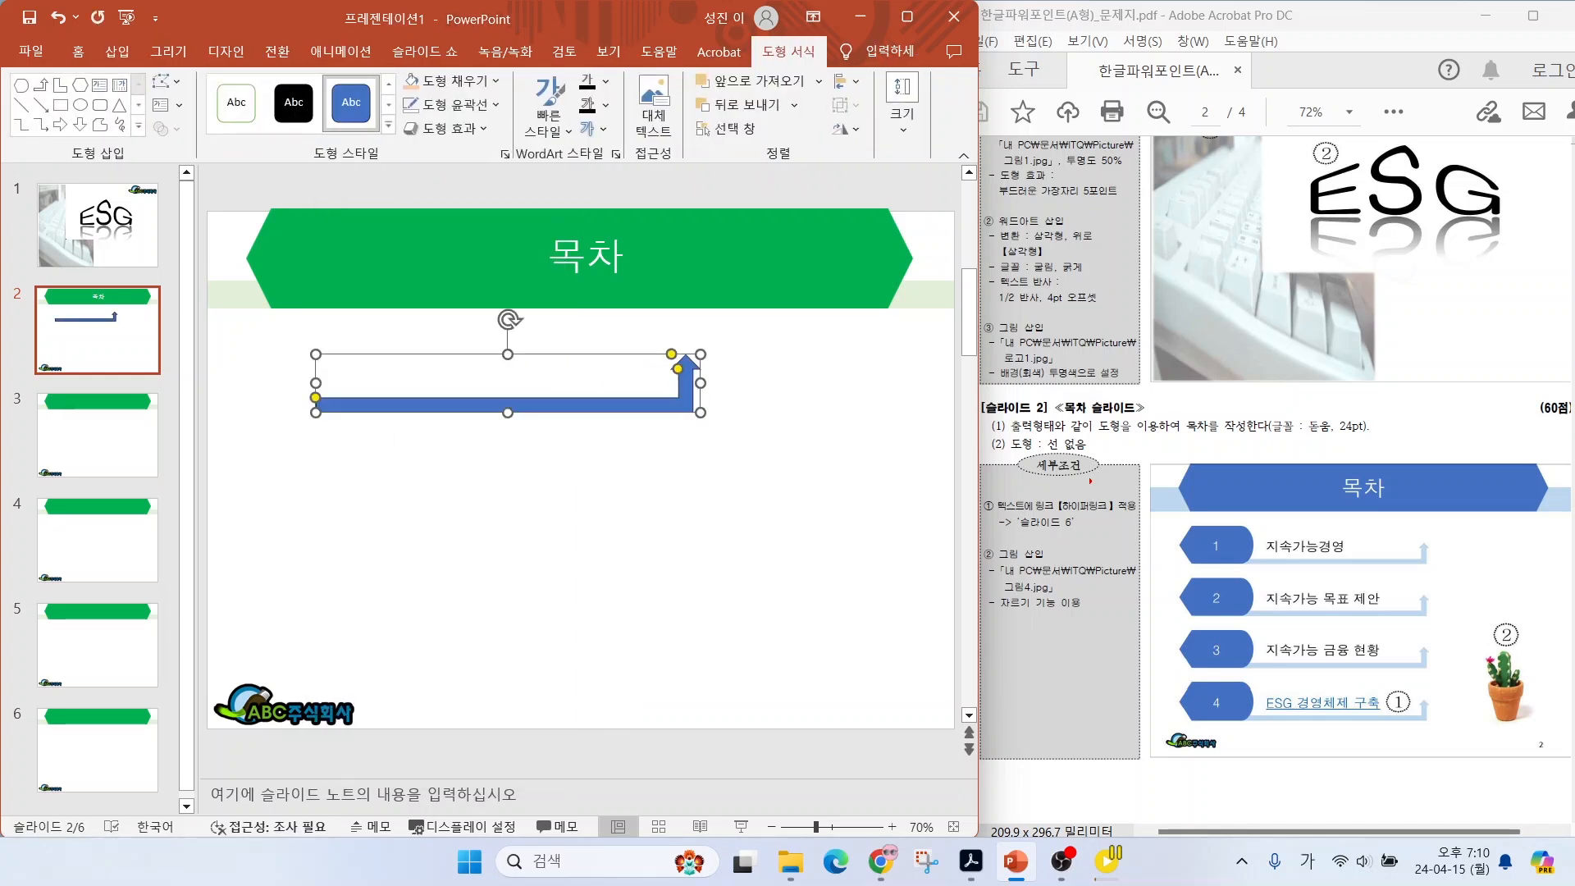
# Remove the bent-up arrow's outline and fill it with a light gold theme color.
pyautogui.moveTo(1071, 430); pyautogui.dragTo(1116, 390)
pyautogui.click(462, 107)
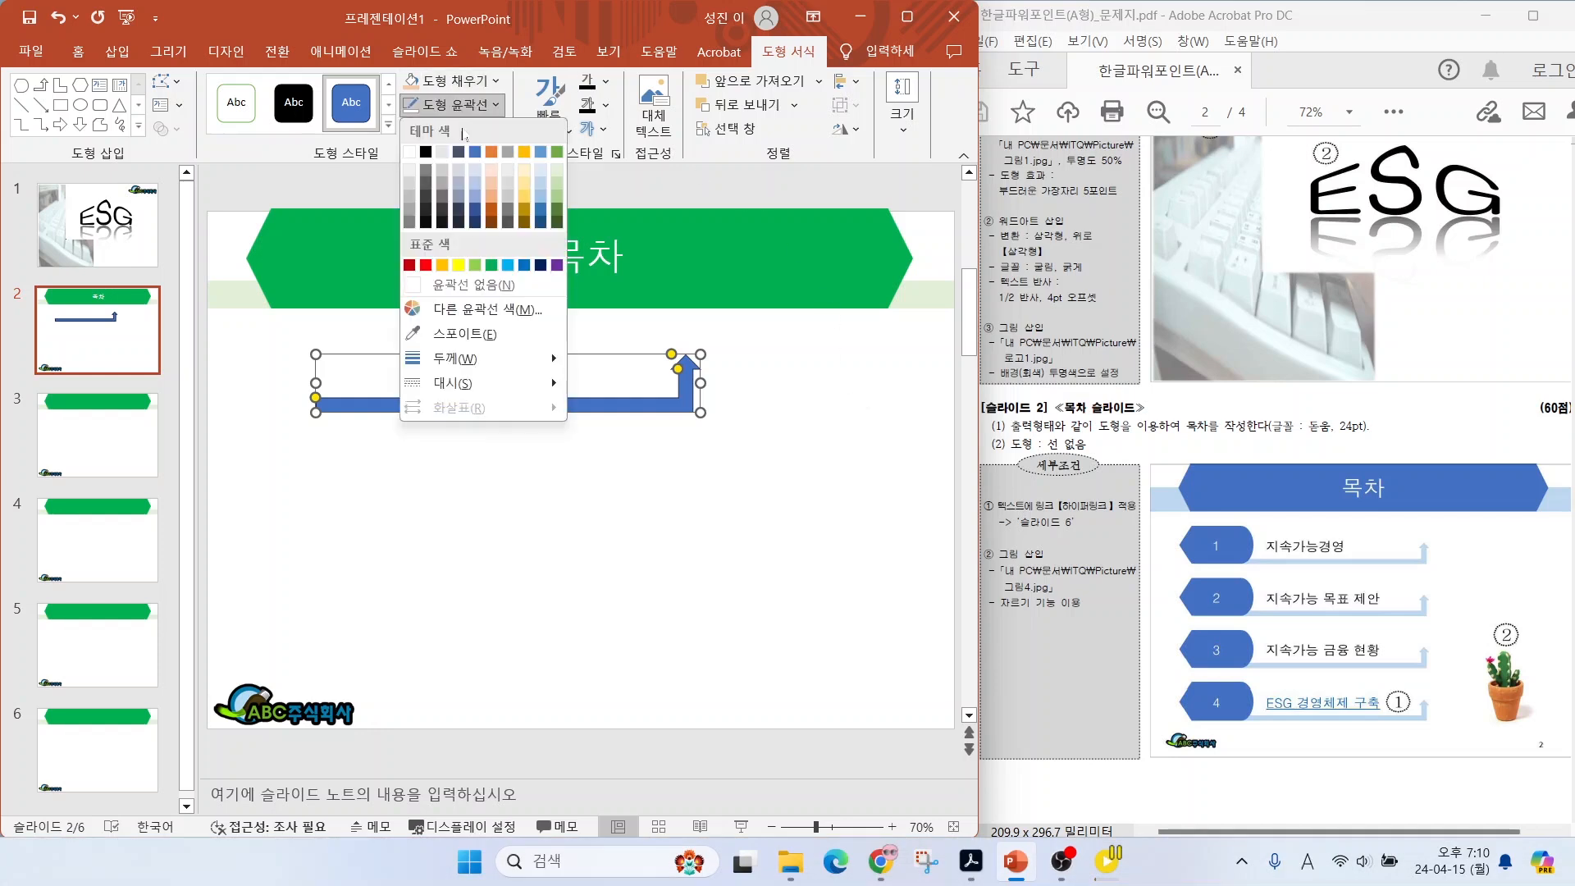
pyautogui.click(459, 285)
pyautogui.click(443, 81)
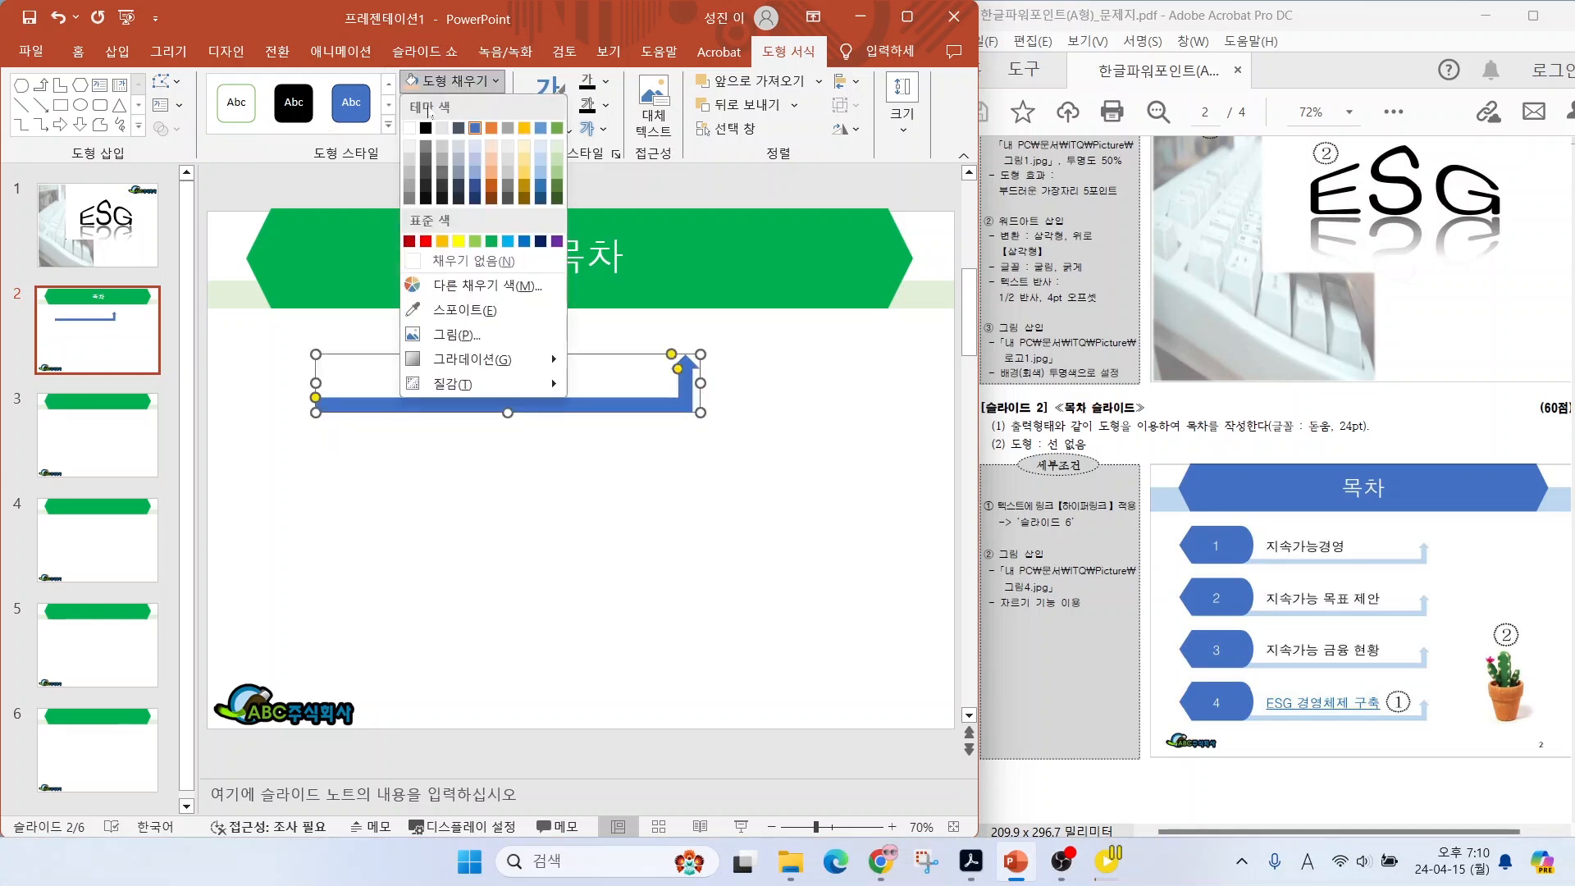
pyautogui.click(526, 162)
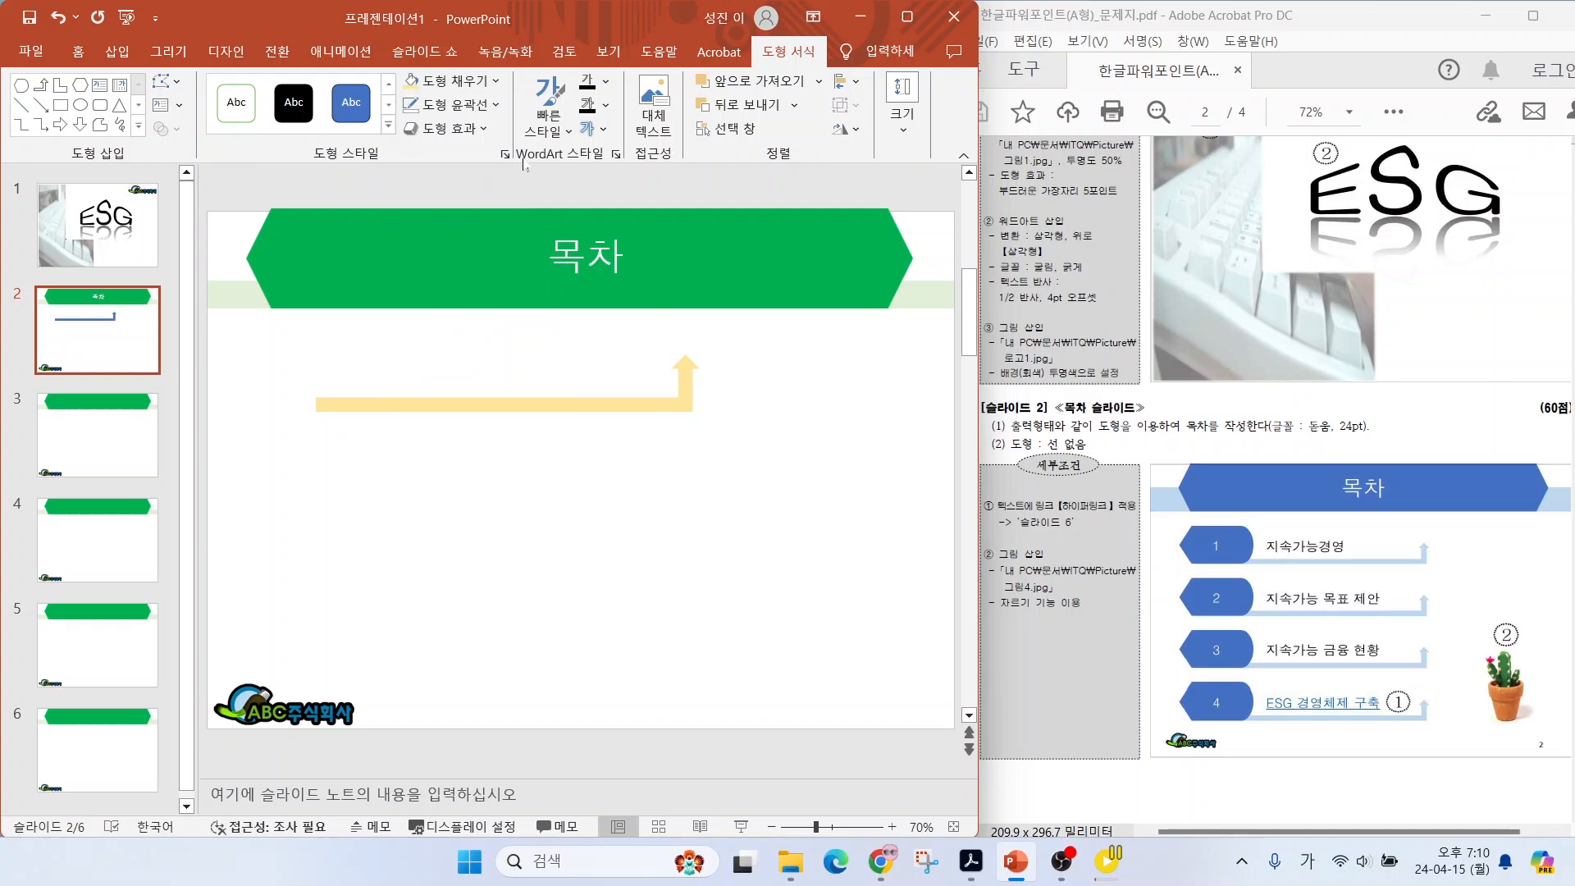
pyautogui.click(285, 387)
# Draw a flowchart display shape over the arrow's left end and give it an orange fill with no outline.
pyautogui.click(119, 51)
pyautogui.click(331, 115)
pyautogui.click(379, 595)
pyautogui.moveTo(254, 347); pyautogui.dragTo(371, 412)
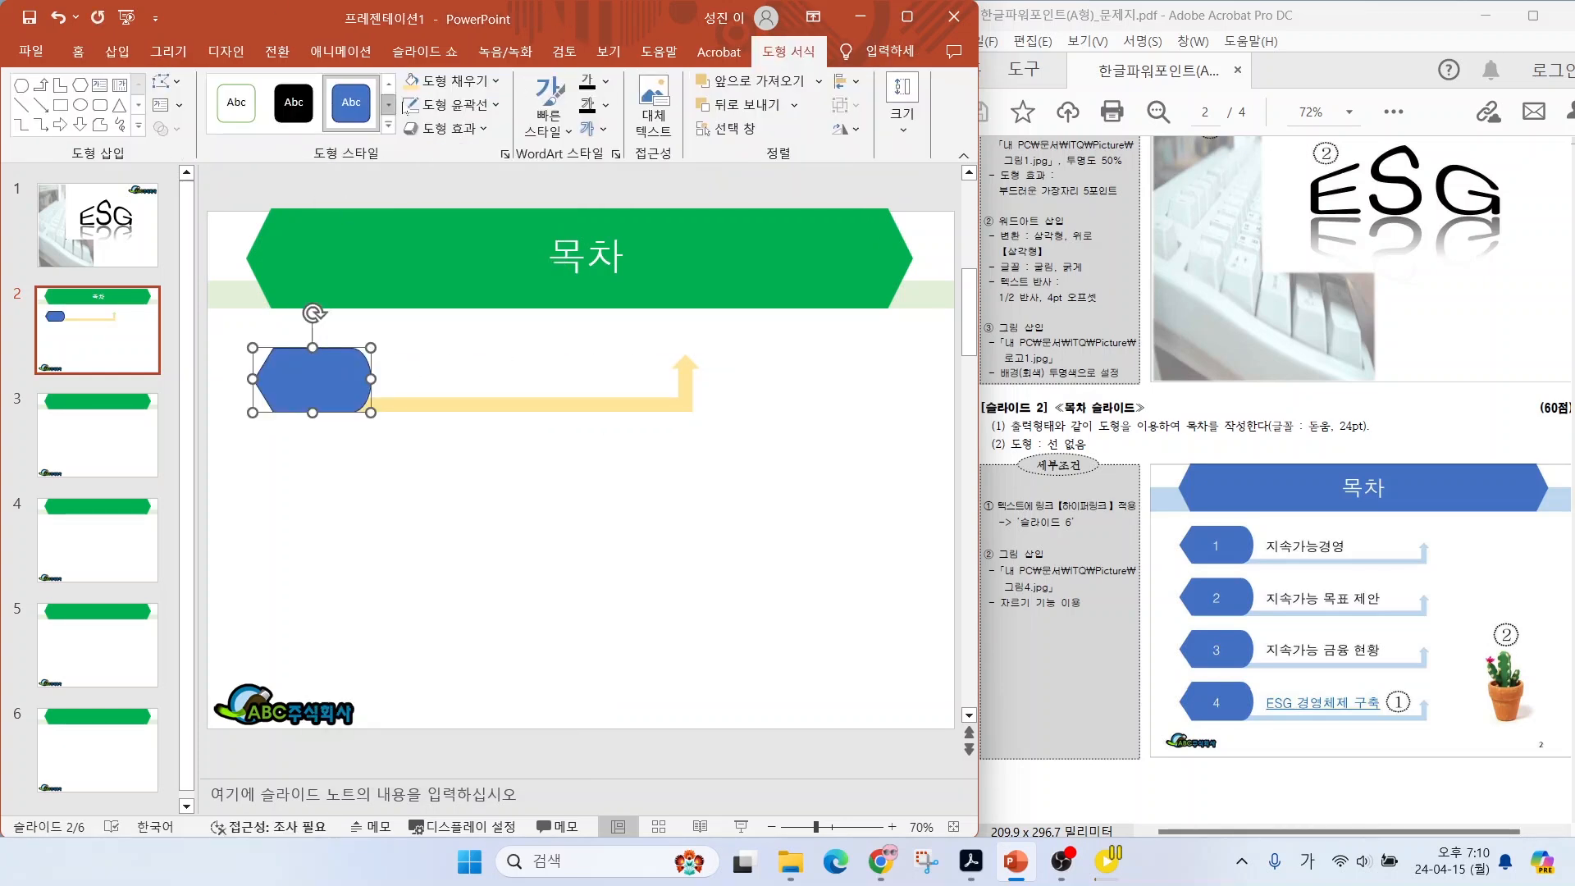
pyautogui.click(493, 80)
pyautogui.click(495, 131)
pyautogui.click(423, 463)
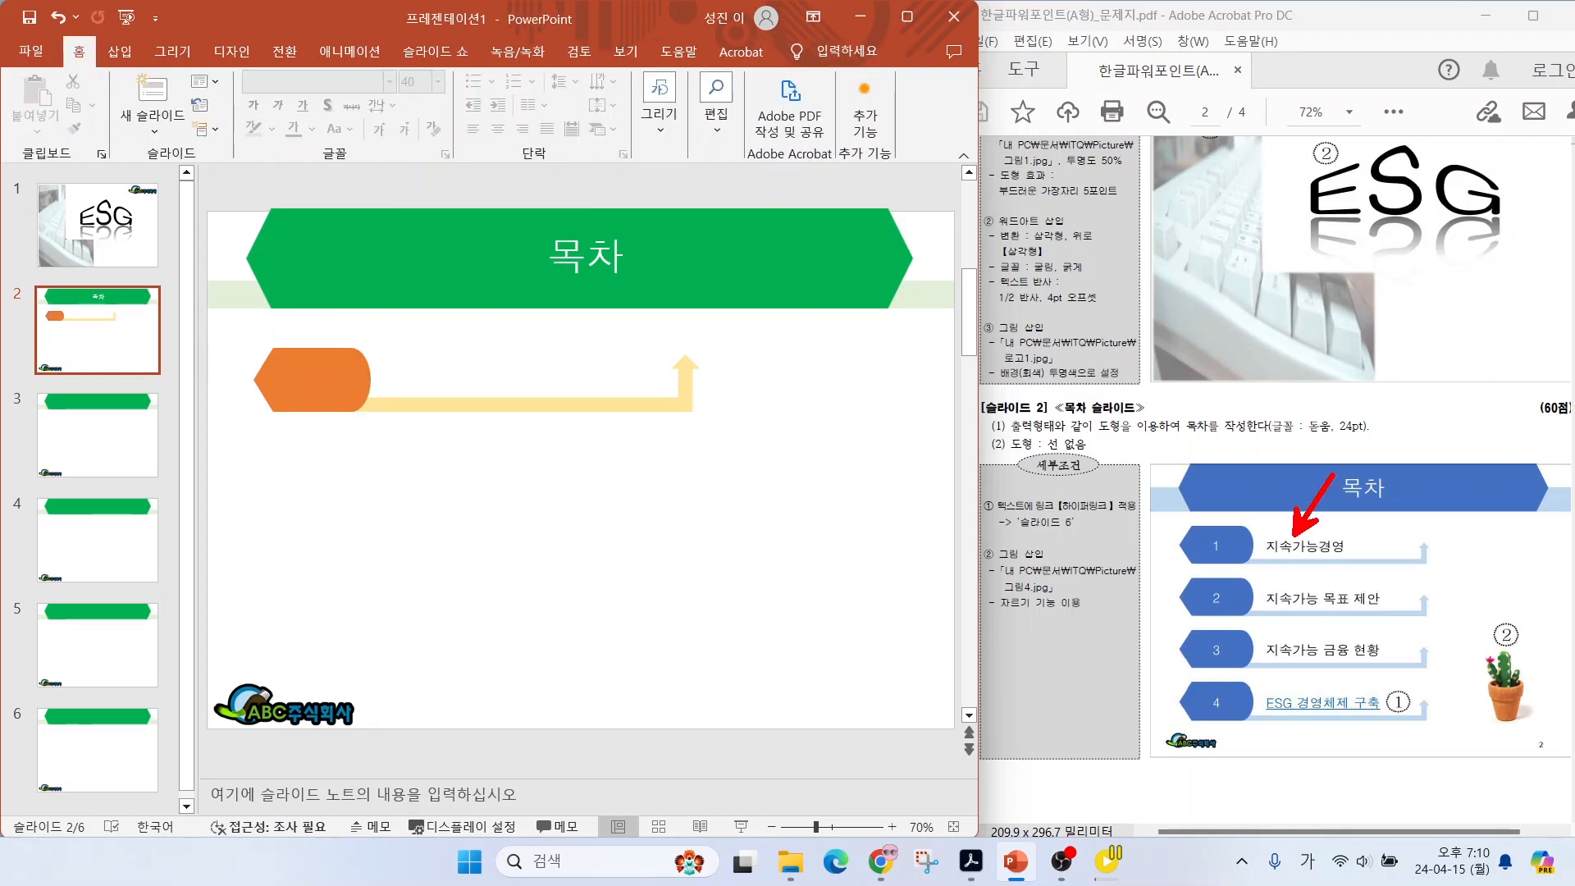
# Add a horizontal text box reading 지속가능경영 above the arrow's bar, fitted between the orange shape and the arrowhead.
pyautogui.click(120, 51)
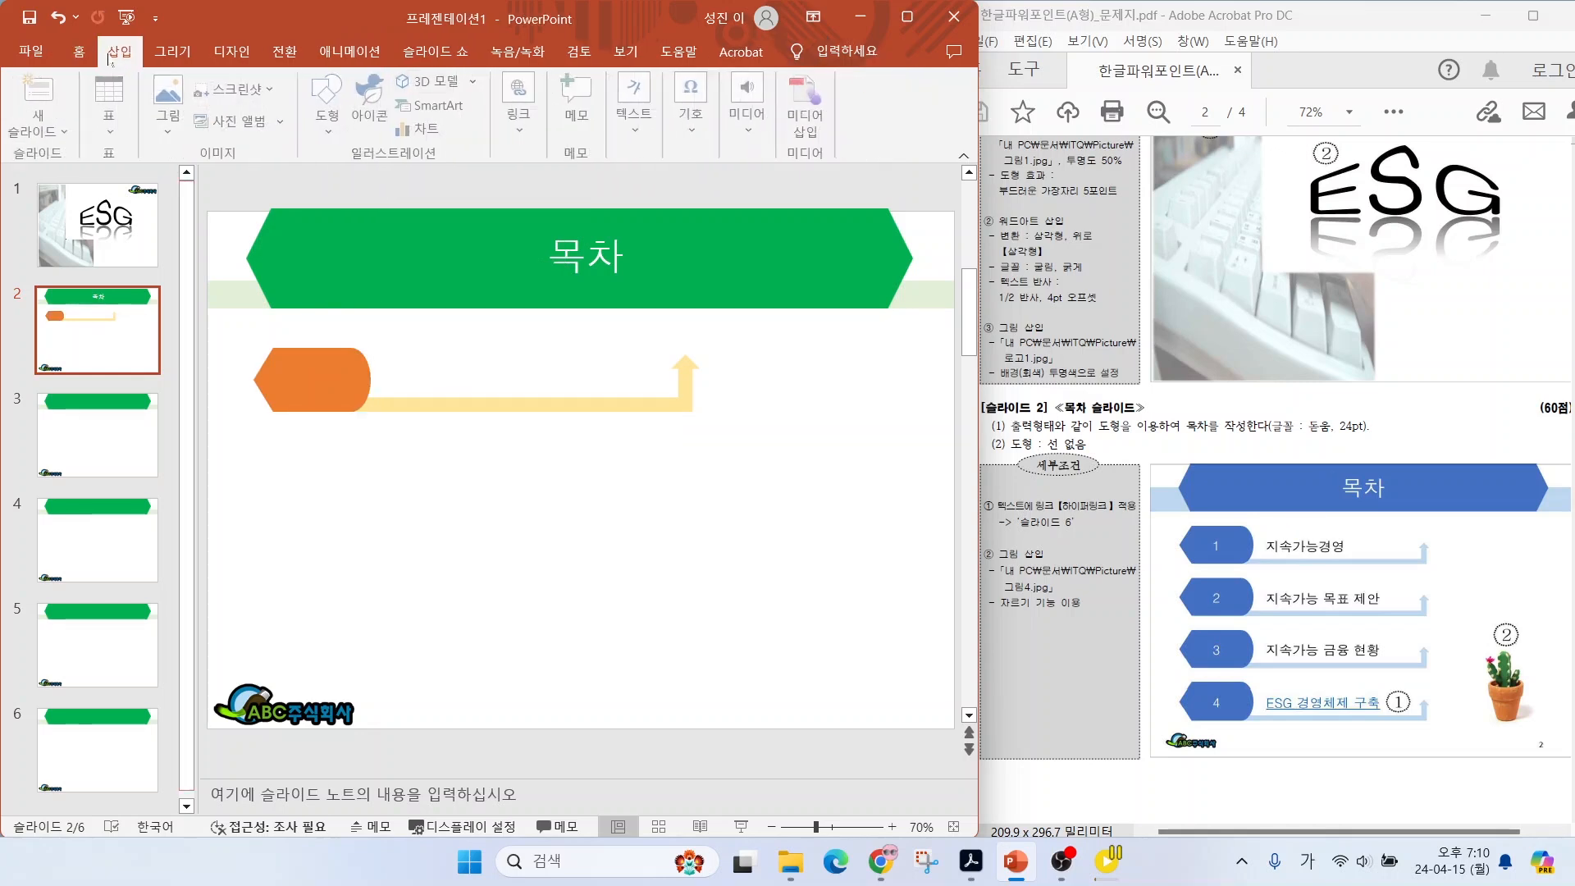
pyautogui.click(633, 123)
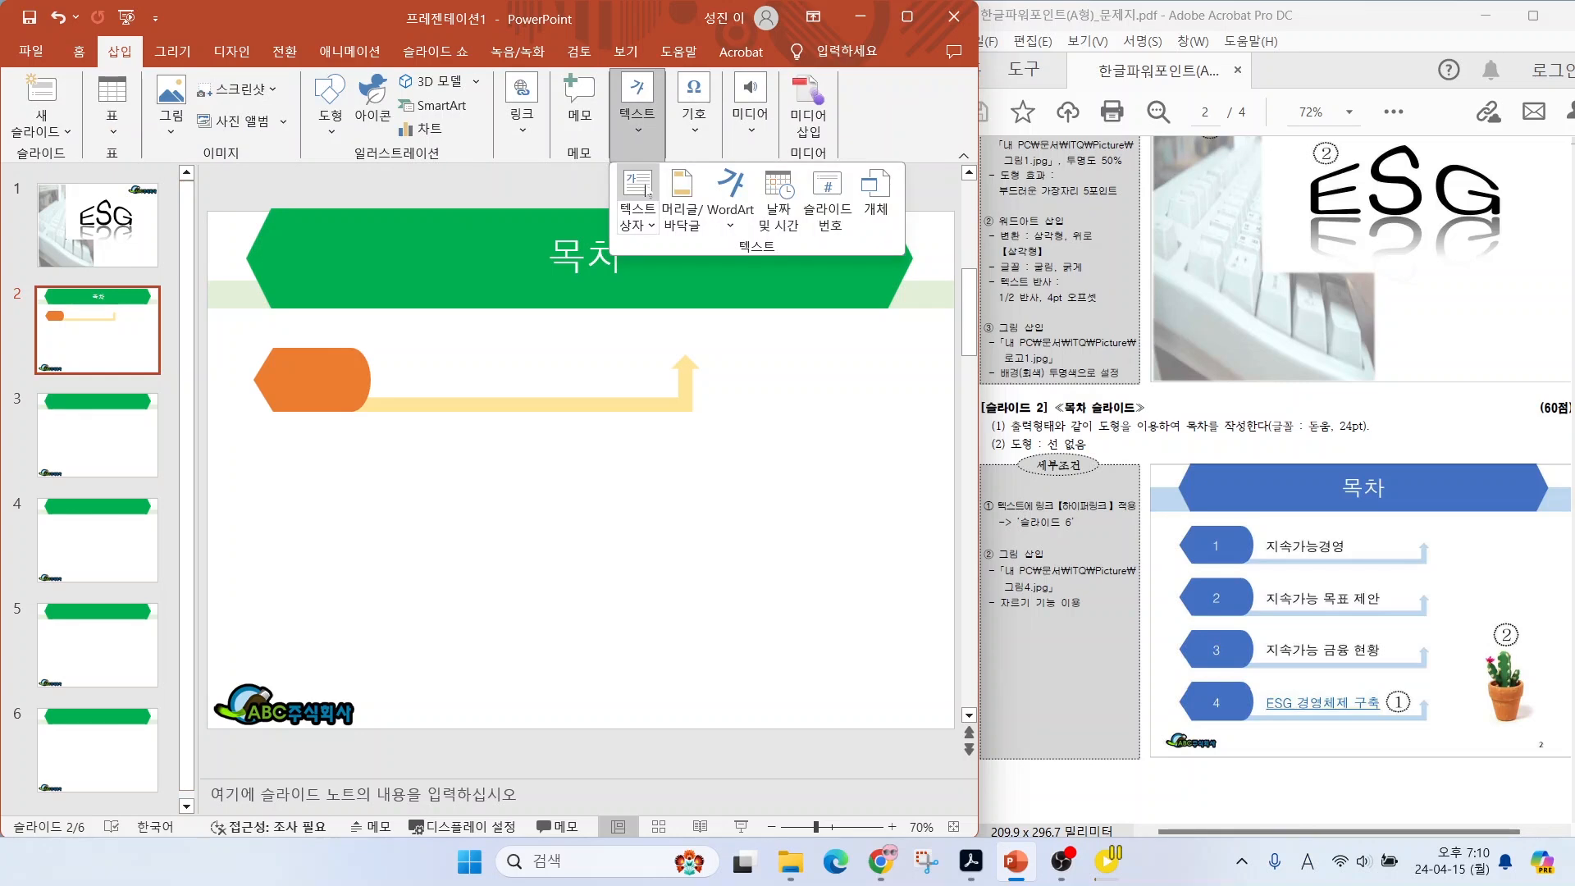
pyautogui.click(638, 217)
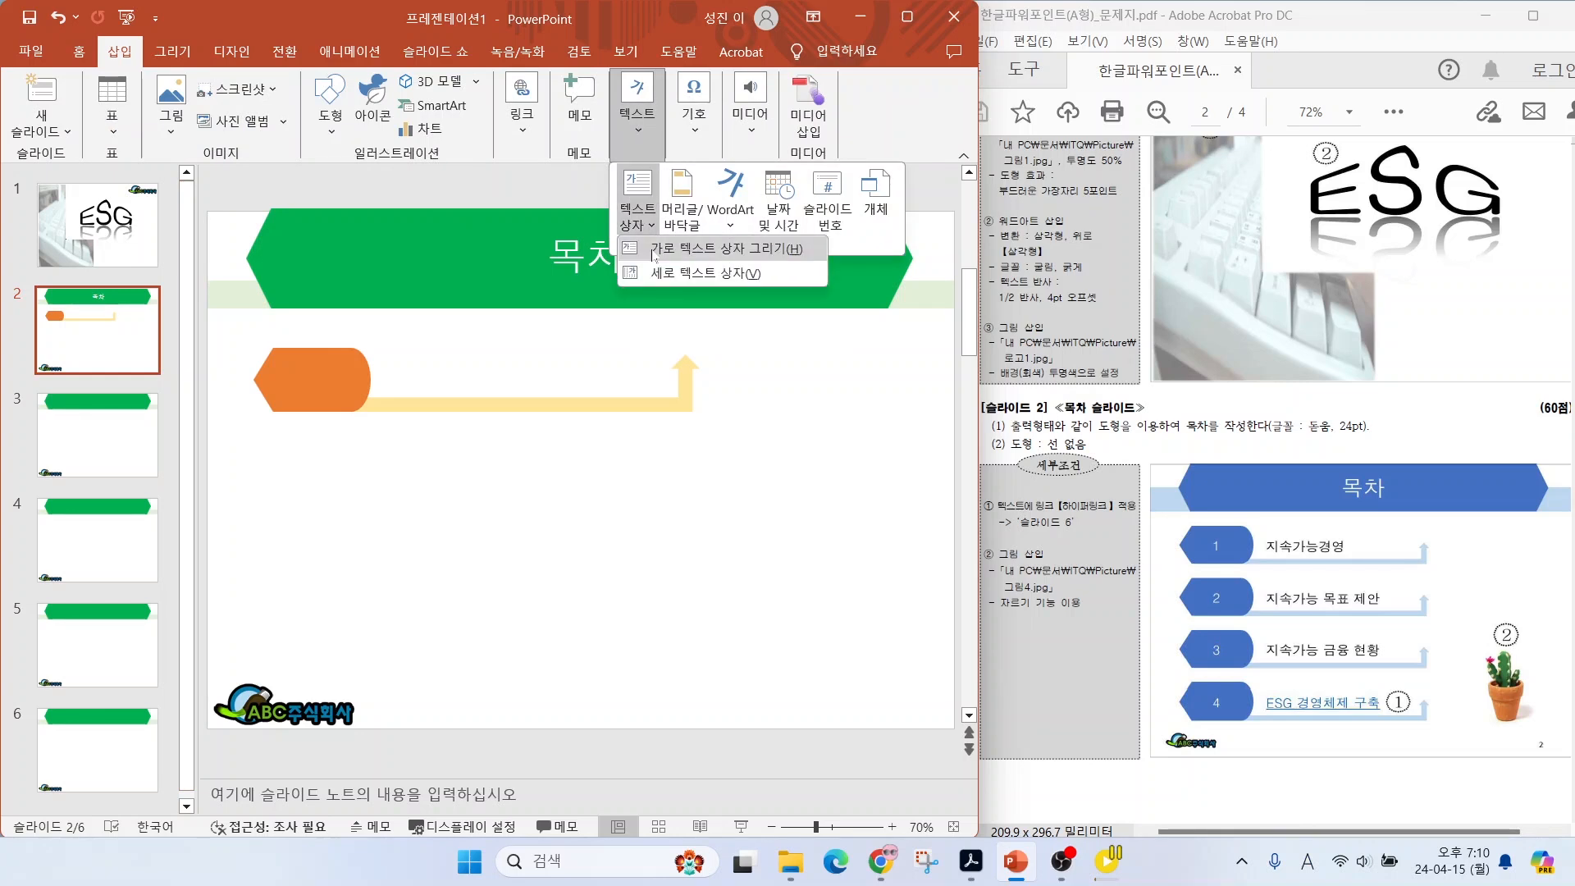
pyautogui.click(631, 239)
pyautogui.moveTo(372, 346)
pyautogui.mouseDown()
pyautogui.moveTo(511, 374)
pyautogui.moveTo(665, 377)
pyautogui.mouseUp()
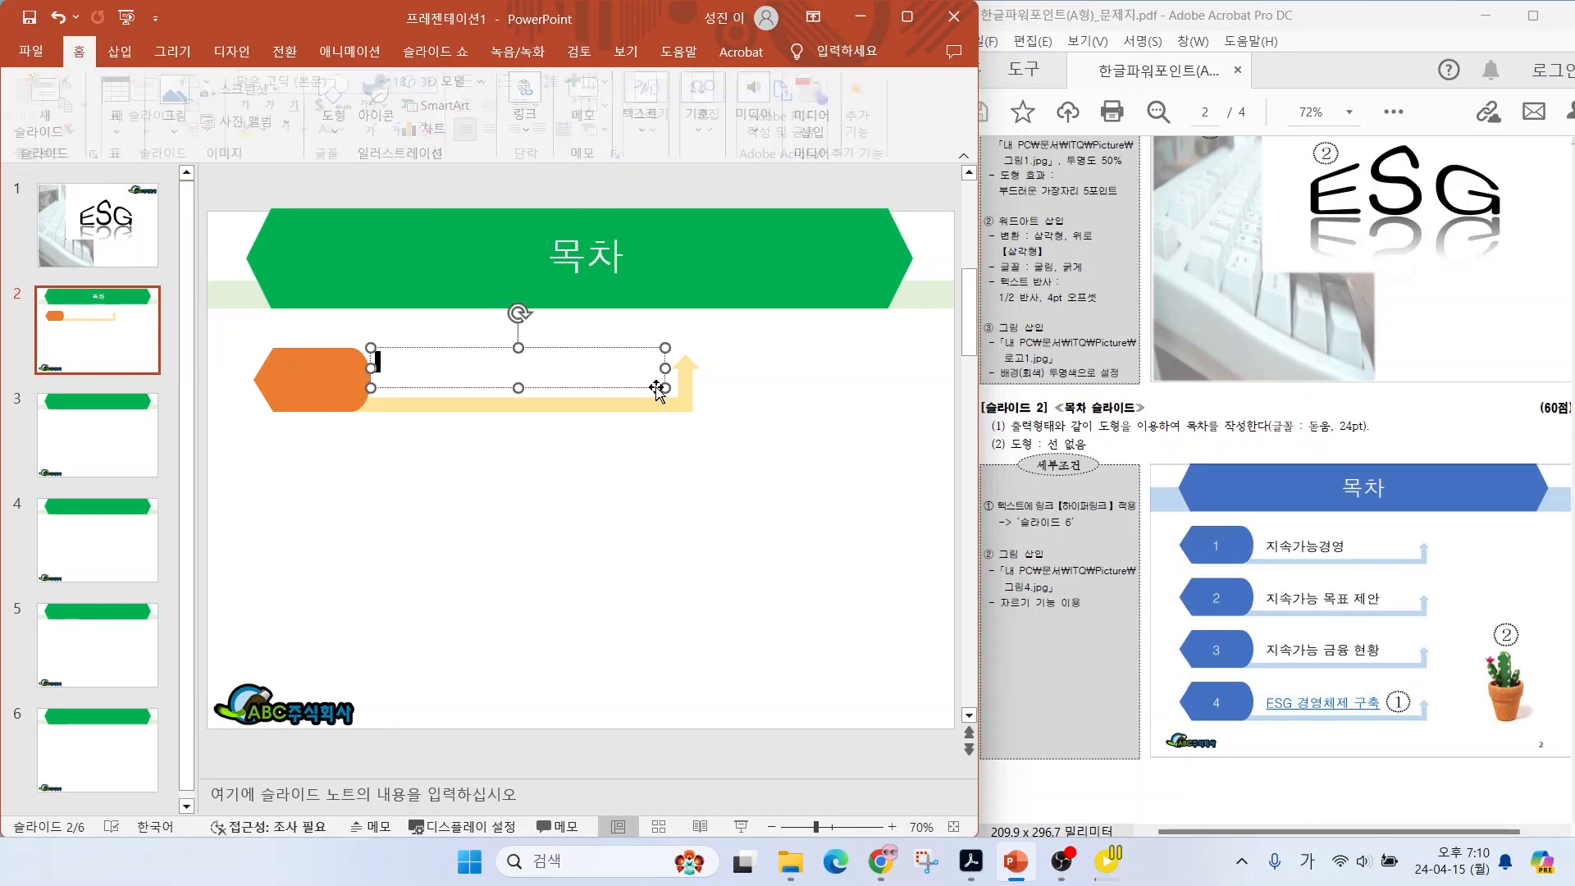
pyautogui.write('지속가능경영')
pyautogui.moveTo(479, 348); pyautogui.dragTo(486, 361)
pyautogui.moveTo(673, 375); pyautogui.dragTo(664, 375)
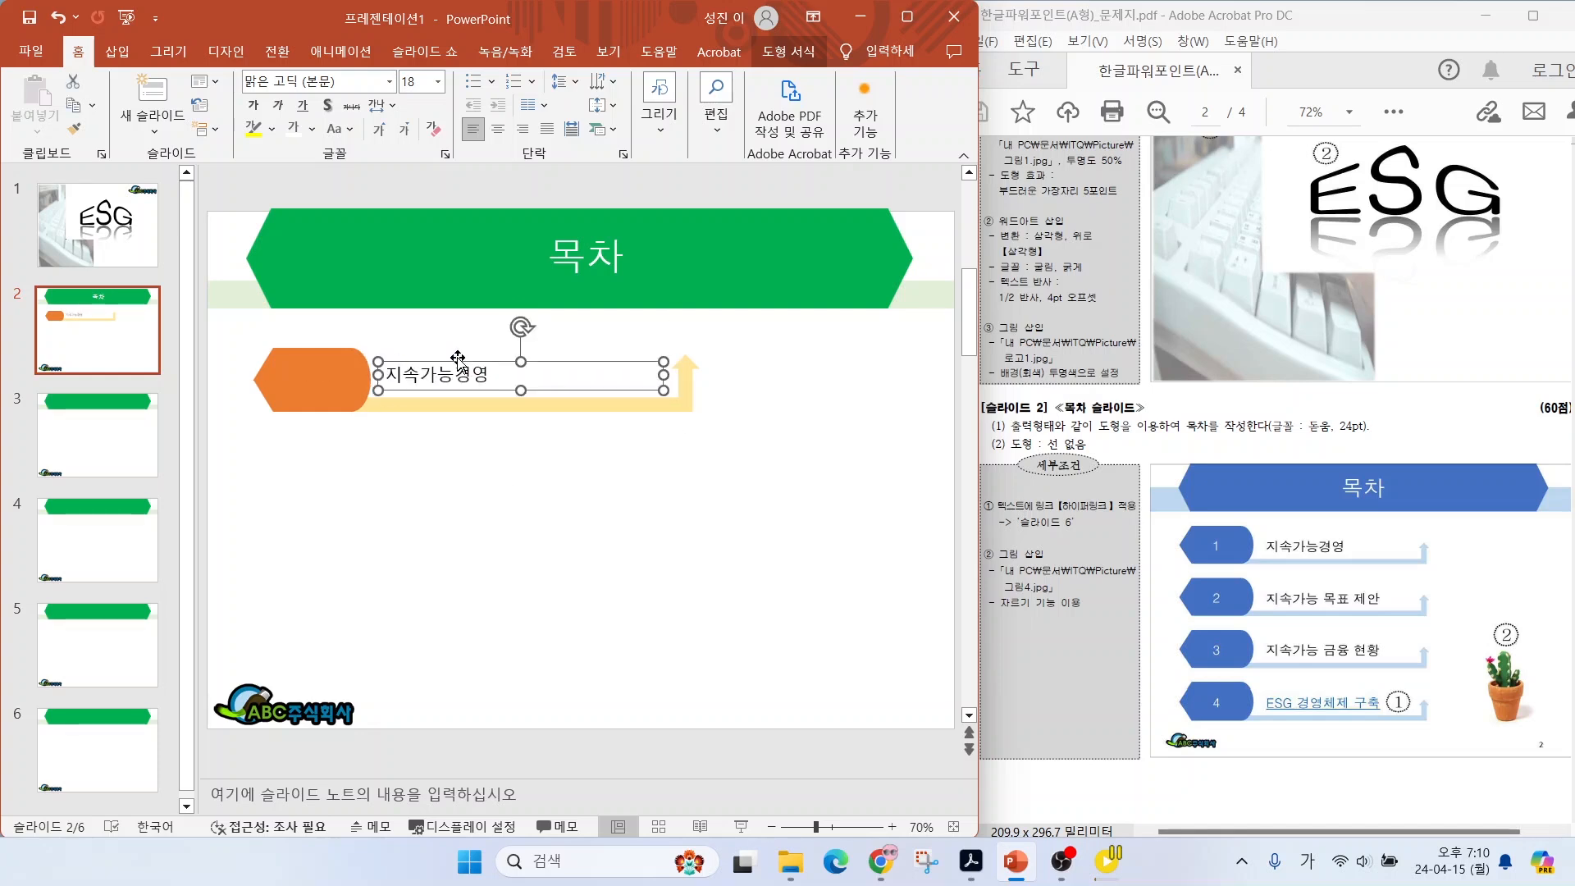
# Copy the complete first contents row three times below itself and number the orange shapes 1, 2, 3 and 4.
pyautogui.moveTo(222, 326); pyautogui.dragTo(776, 455)
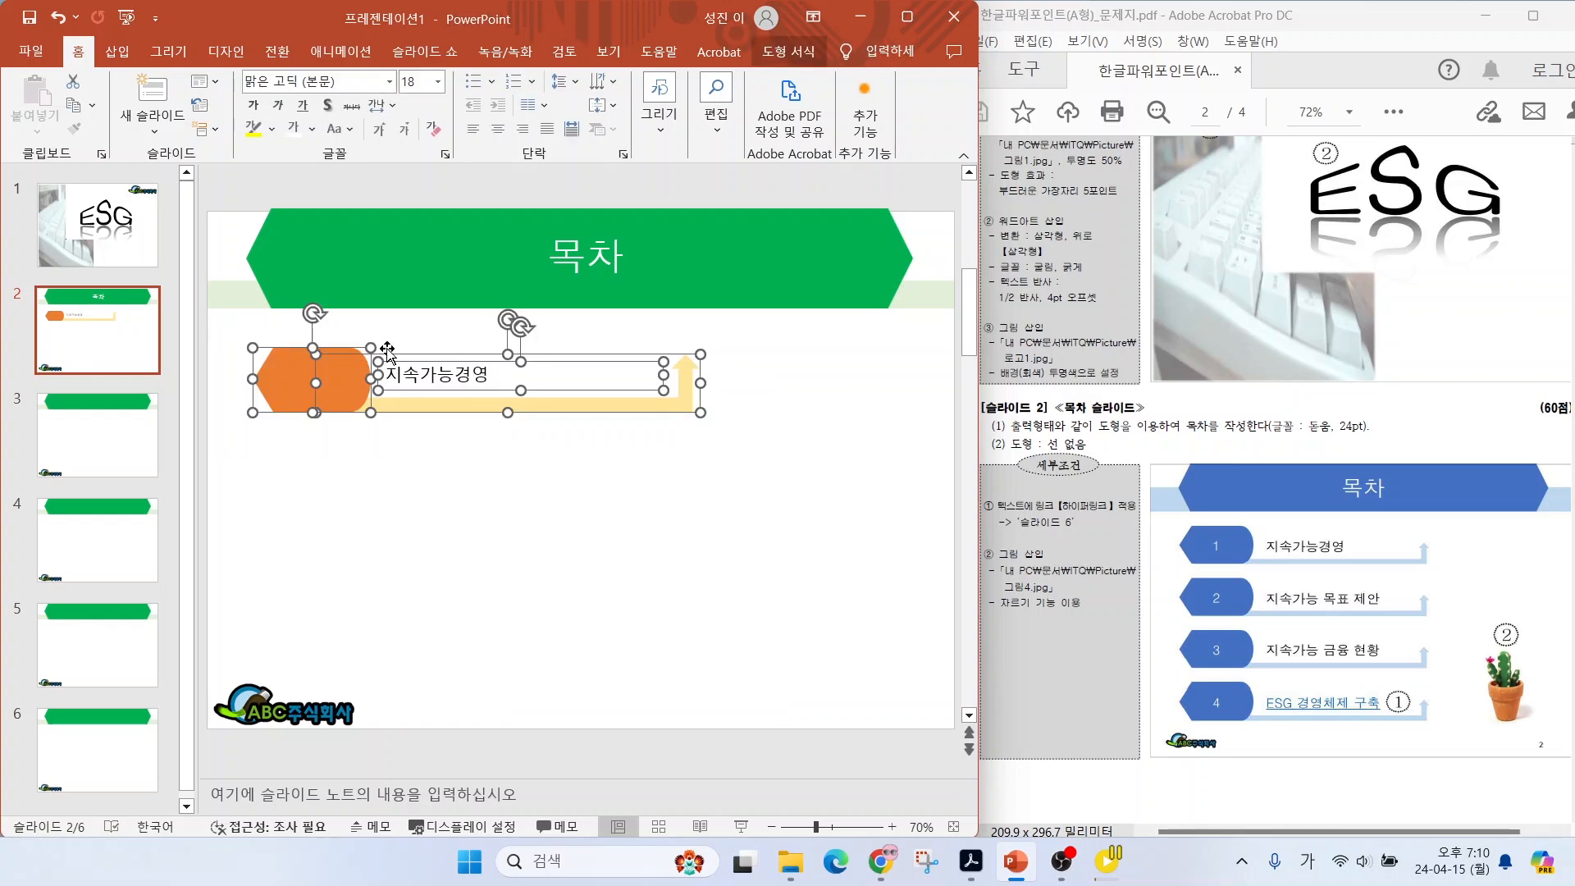
pyautogui.moveTo(330, 367); pyautogui.dragTo(340, 617)
pyautogui.click(320, 377)
pyautogui.write('1')
pyautogui.click(320, 459)
pyautogui.write('2')
pyautogui.click(321, 537)
pyautogui.write('3')
pyautogui.click(322, 617)
pyautogui.write('4')
# Change the text of rows 2 to 4 to 지속가능 목표 제안, 지속가능 금융 현황 and ESG 경영체제 구축.
pyautogui.click(457, 453)
pyautogui.write('목표 제안')
pyautogui.click(495, 535)
pyautogui.press('BackSpace')
pyautogui.press('BackSpace')
pyautogui.write('금융 현황')
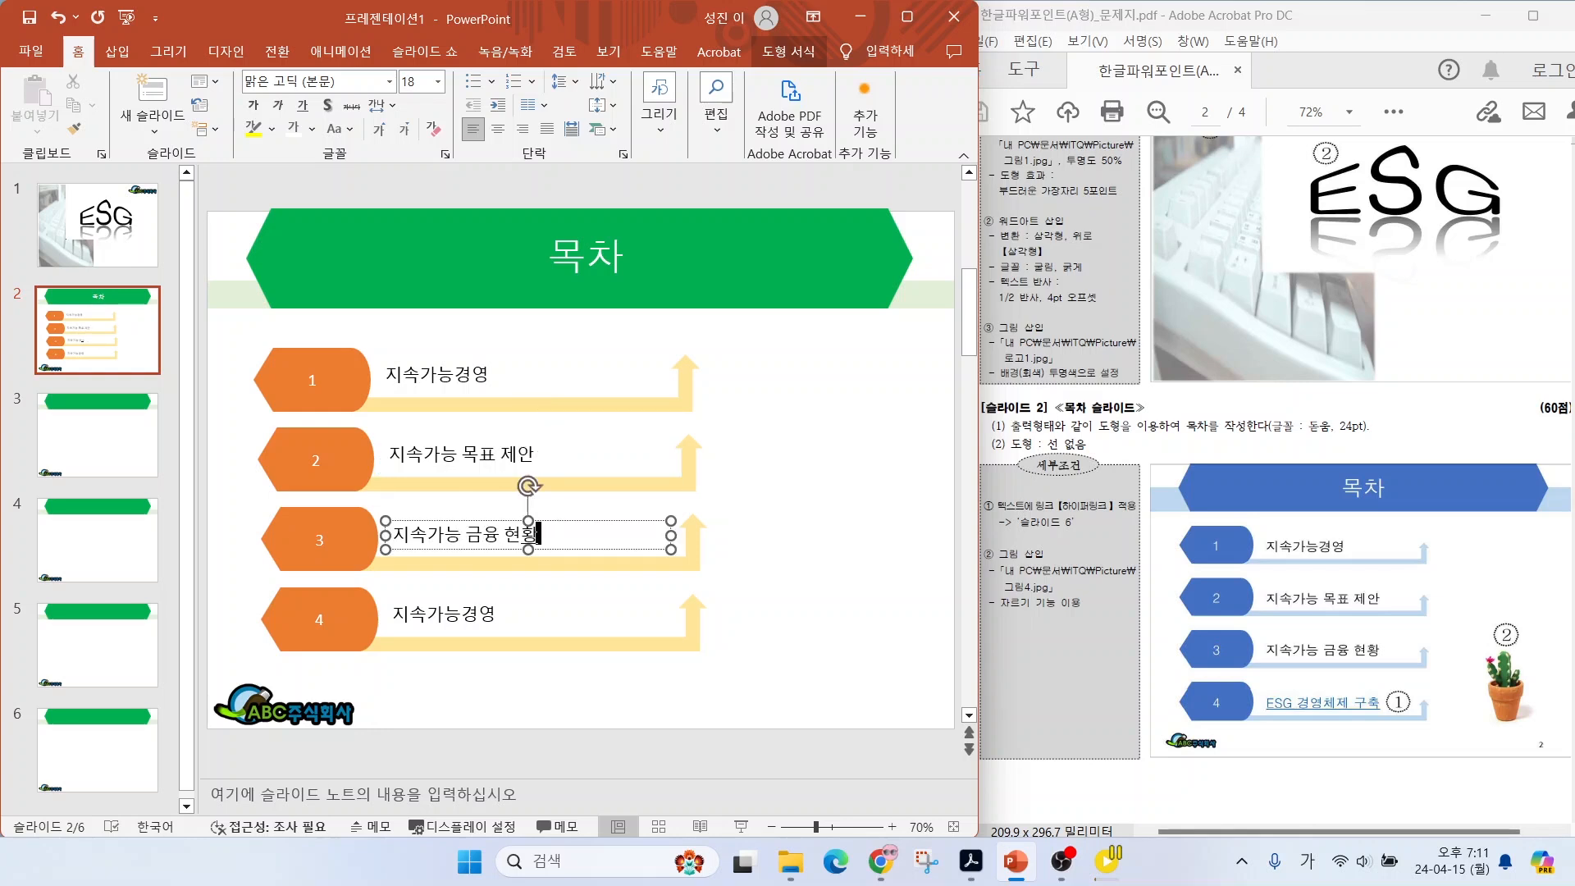
pyautogui.moveTo(389, 616); pyautogui.dragTo(498, 615)
pyautogui.write('ESG')
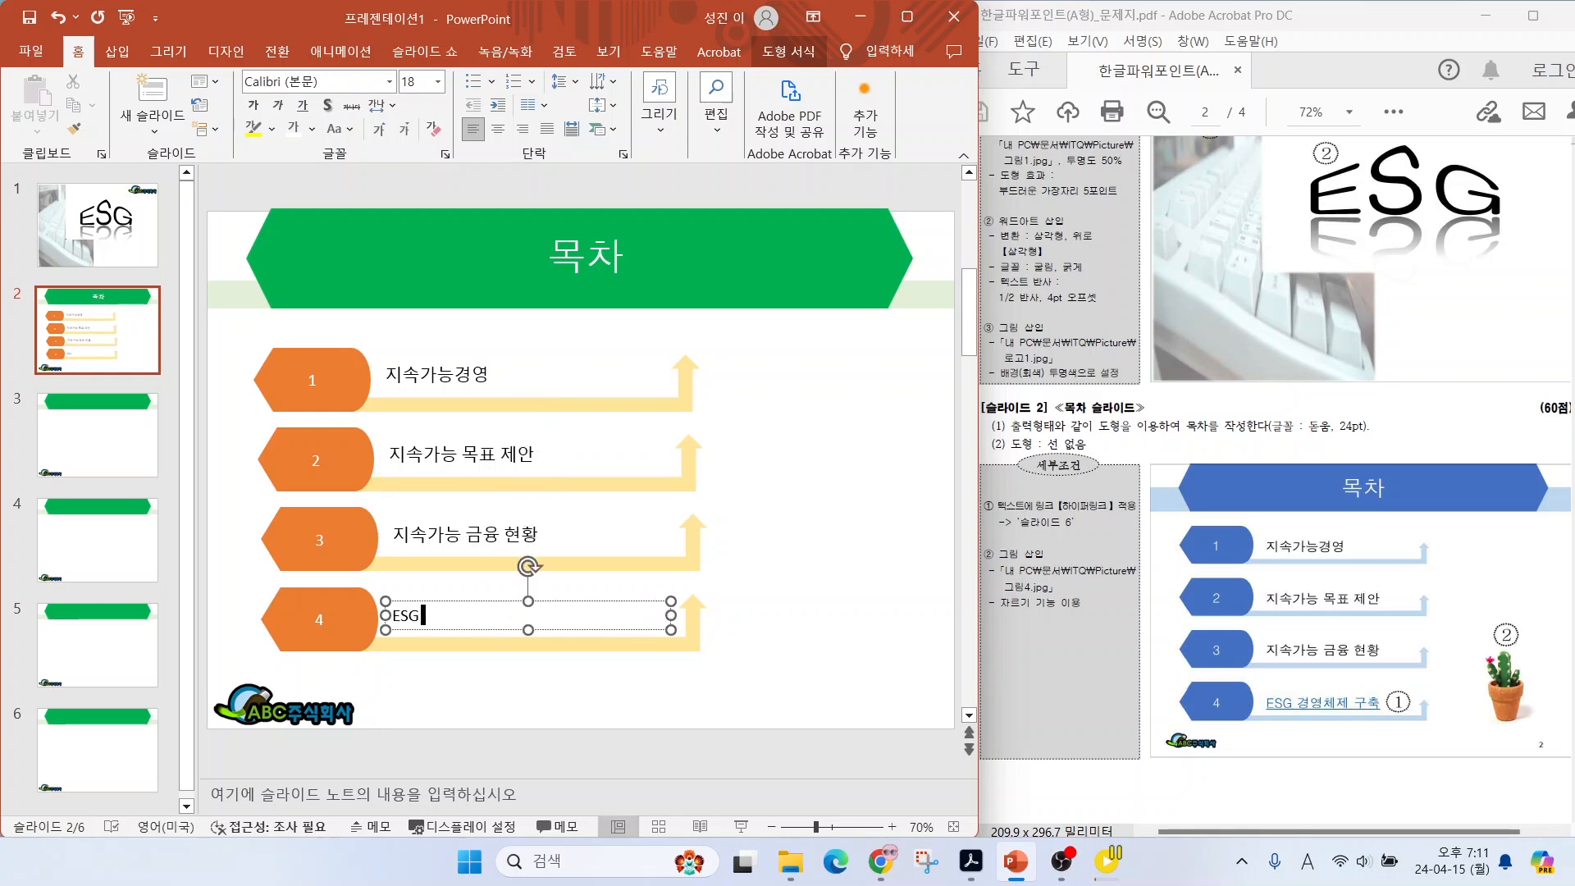
pyautogui.write(' 경여체제 구축')
pyautogui.click(250, 530)
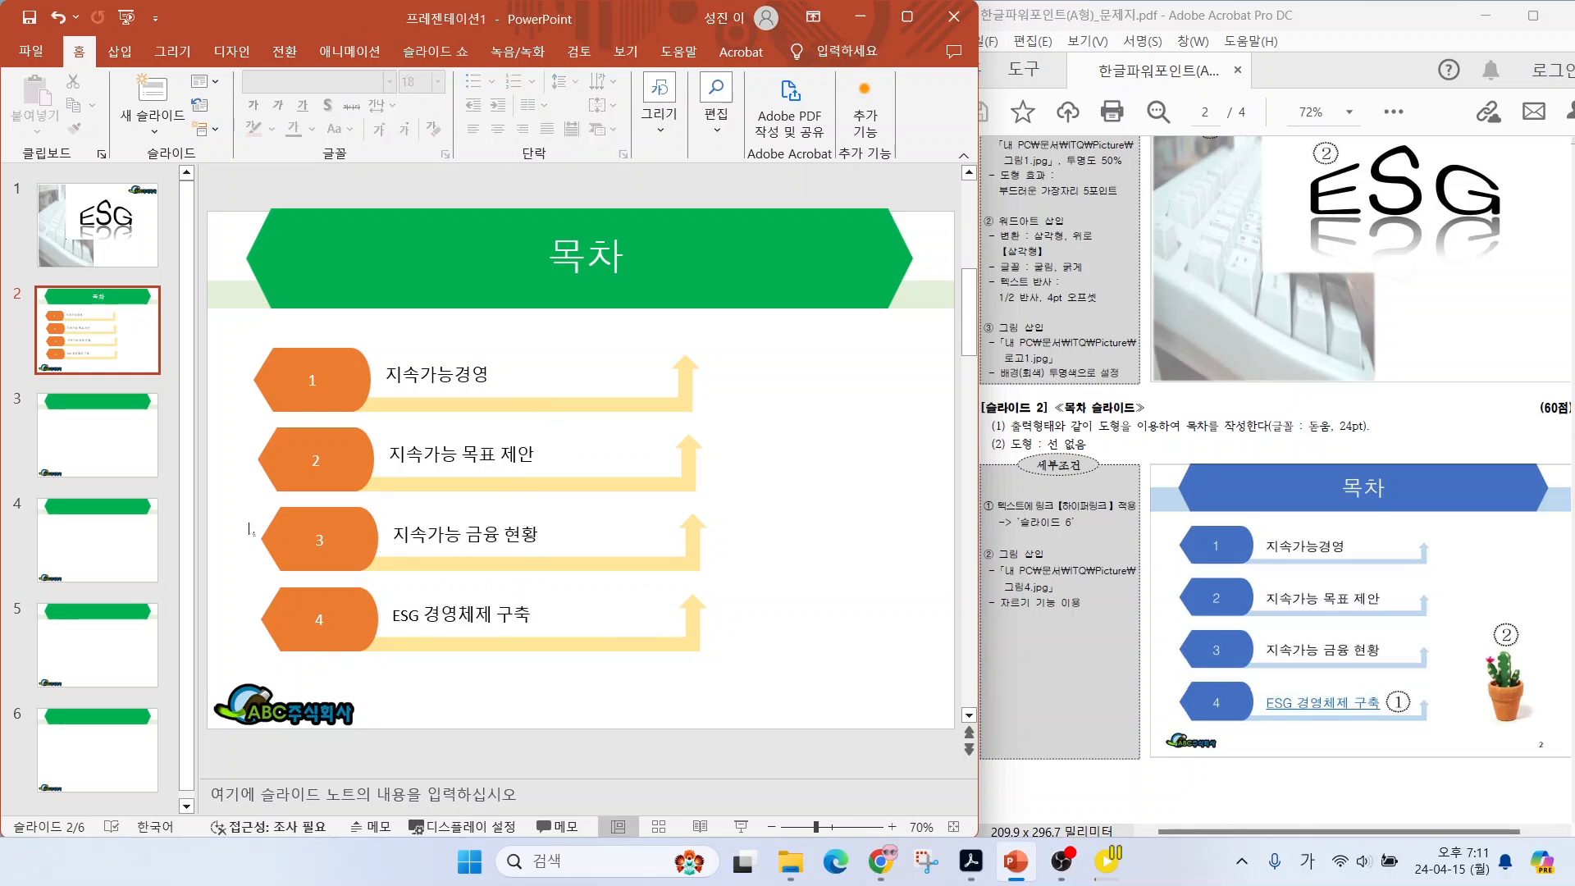
# Format the text of all four contents rows in 돋움 font at 24 pt.
pyautogui.moveTo(1332, 428); pyautogui.dragTo(1389, 353)
pyautogui.moveTo(242, 681); pyautogui.dragTo(790, 303)
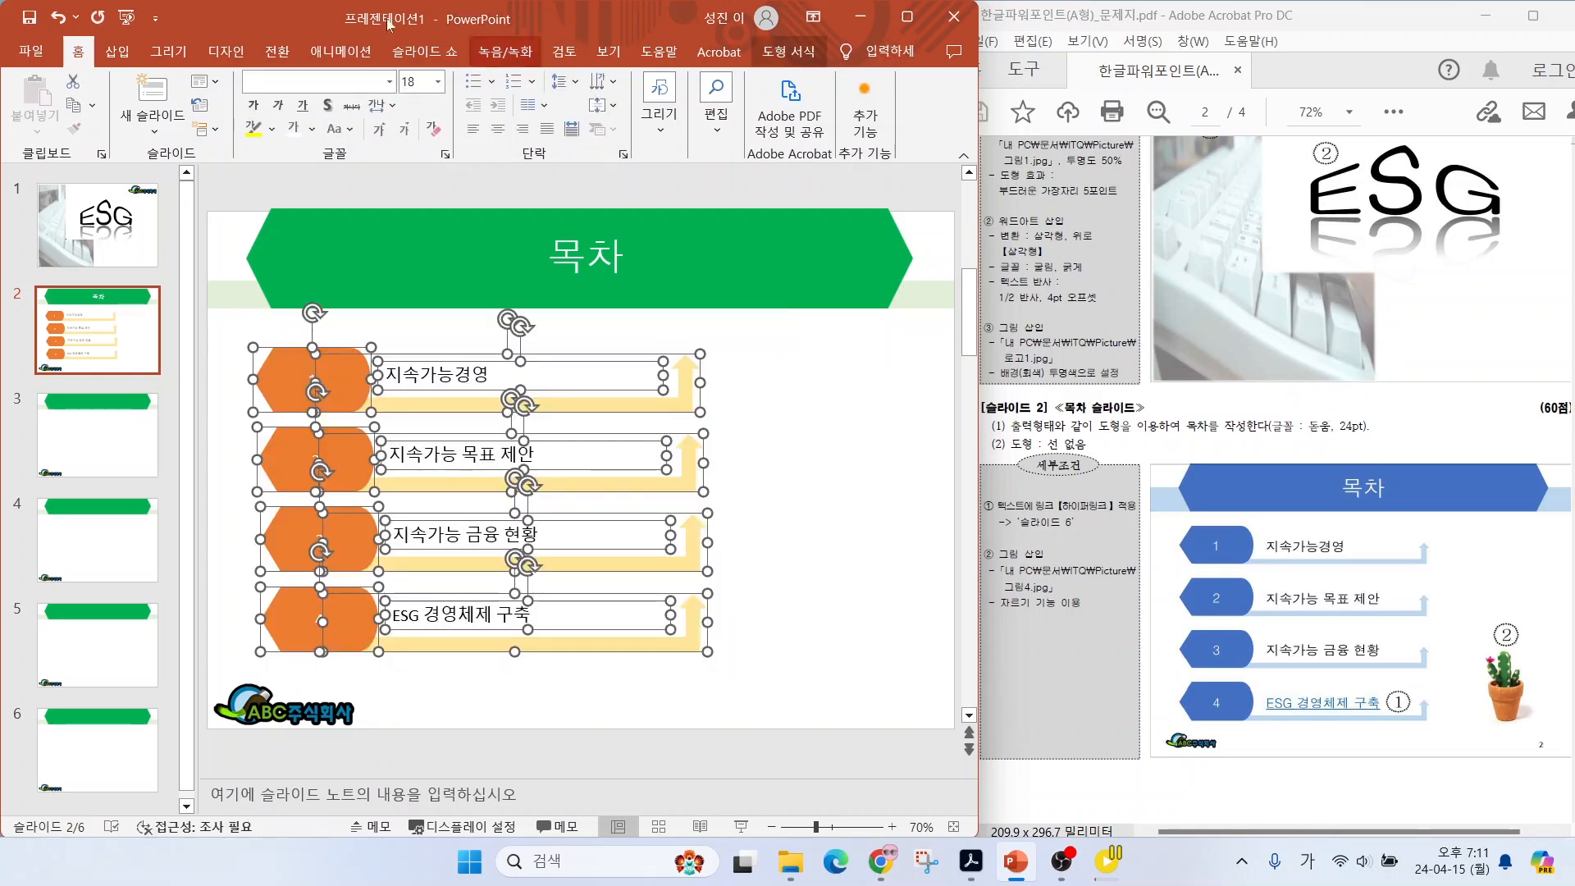
pyautogui.click(390, 82)
pyautogui.click(270, 279)
pyautogui.click(438, 82)
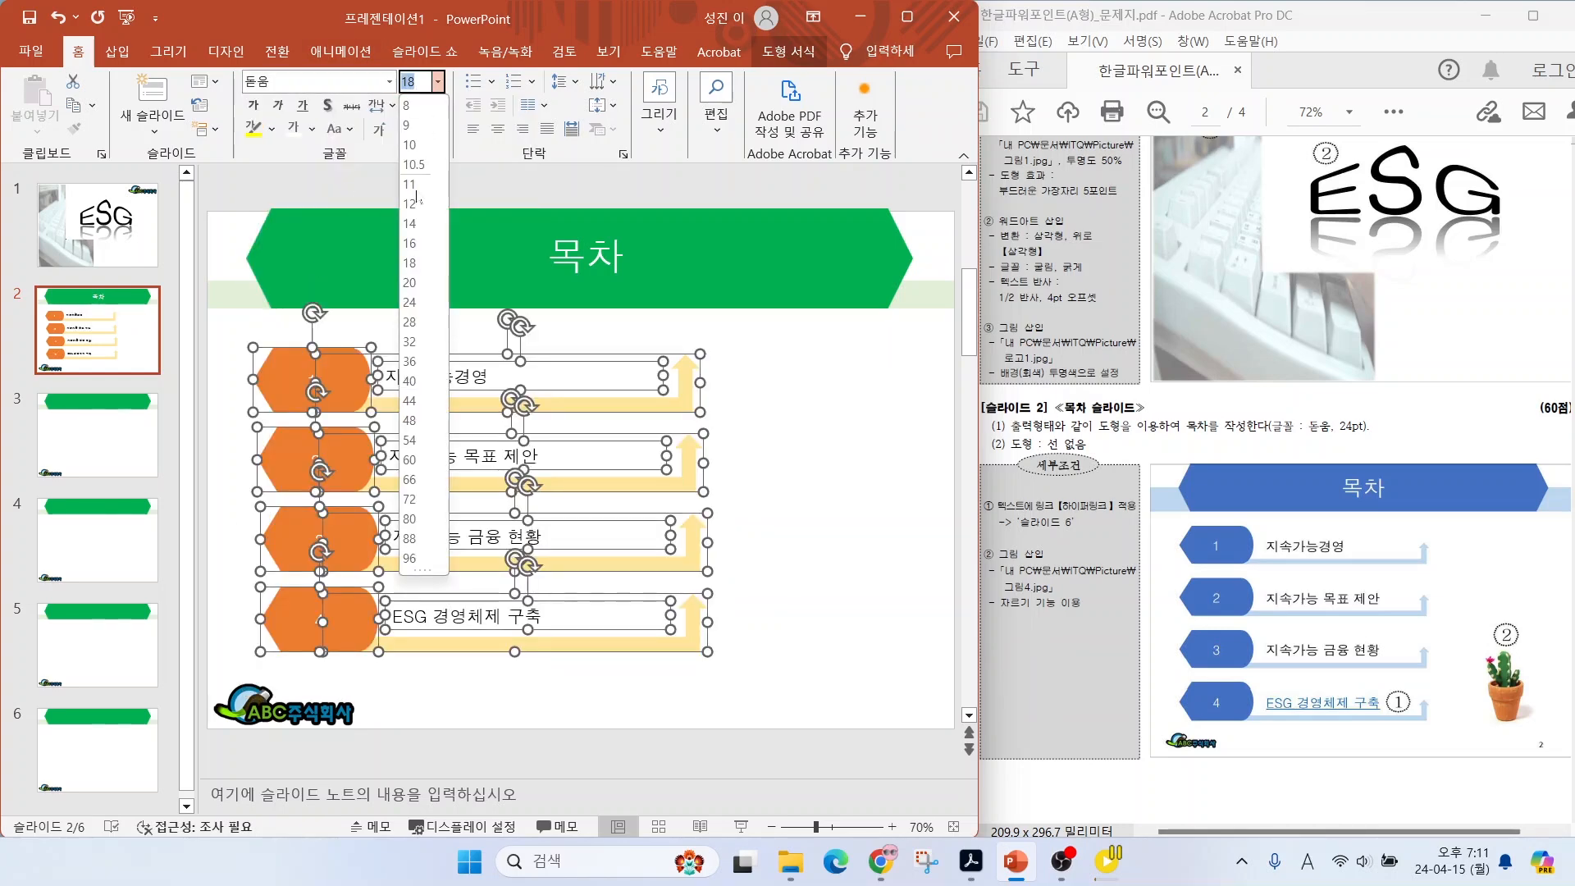
pyautogui.click(409, 302)
pyautogui.click(712, 529)
# Insert the picture 그림4.JPG from the Documents folder's ITQ\Picture subfolder on slide 2.
pyautogui.moveTo(1067, 548); pyautogui.dragTo(1139, 496)
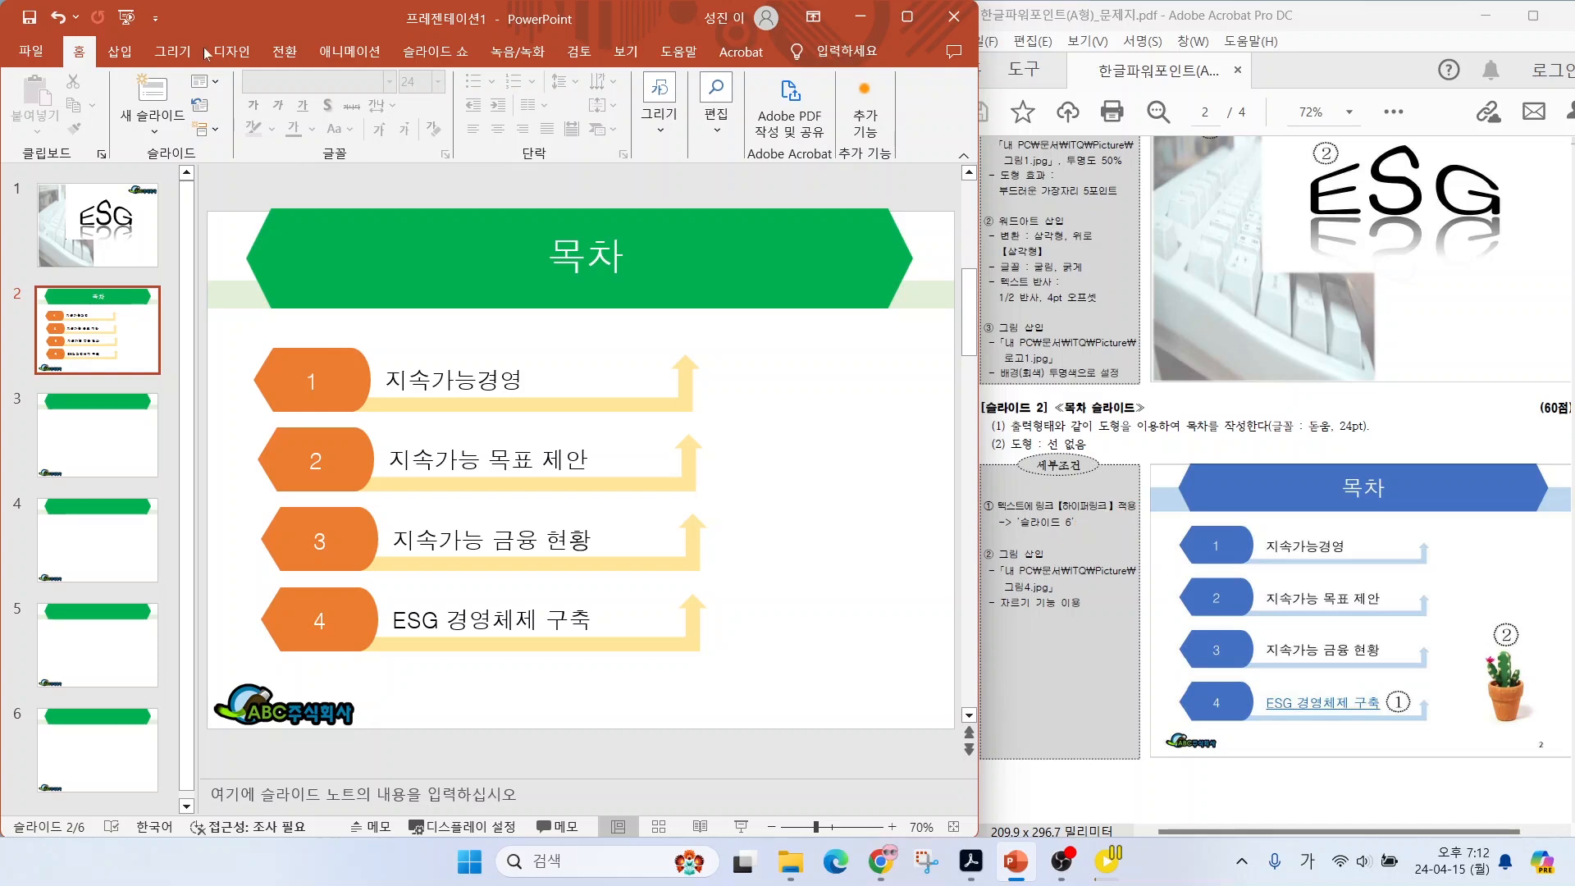
pyautogui.click(120, 51)
pyautogui.click(171, 105)
pyautogui.click(205, 162)
pyautogui.click(428, 336)
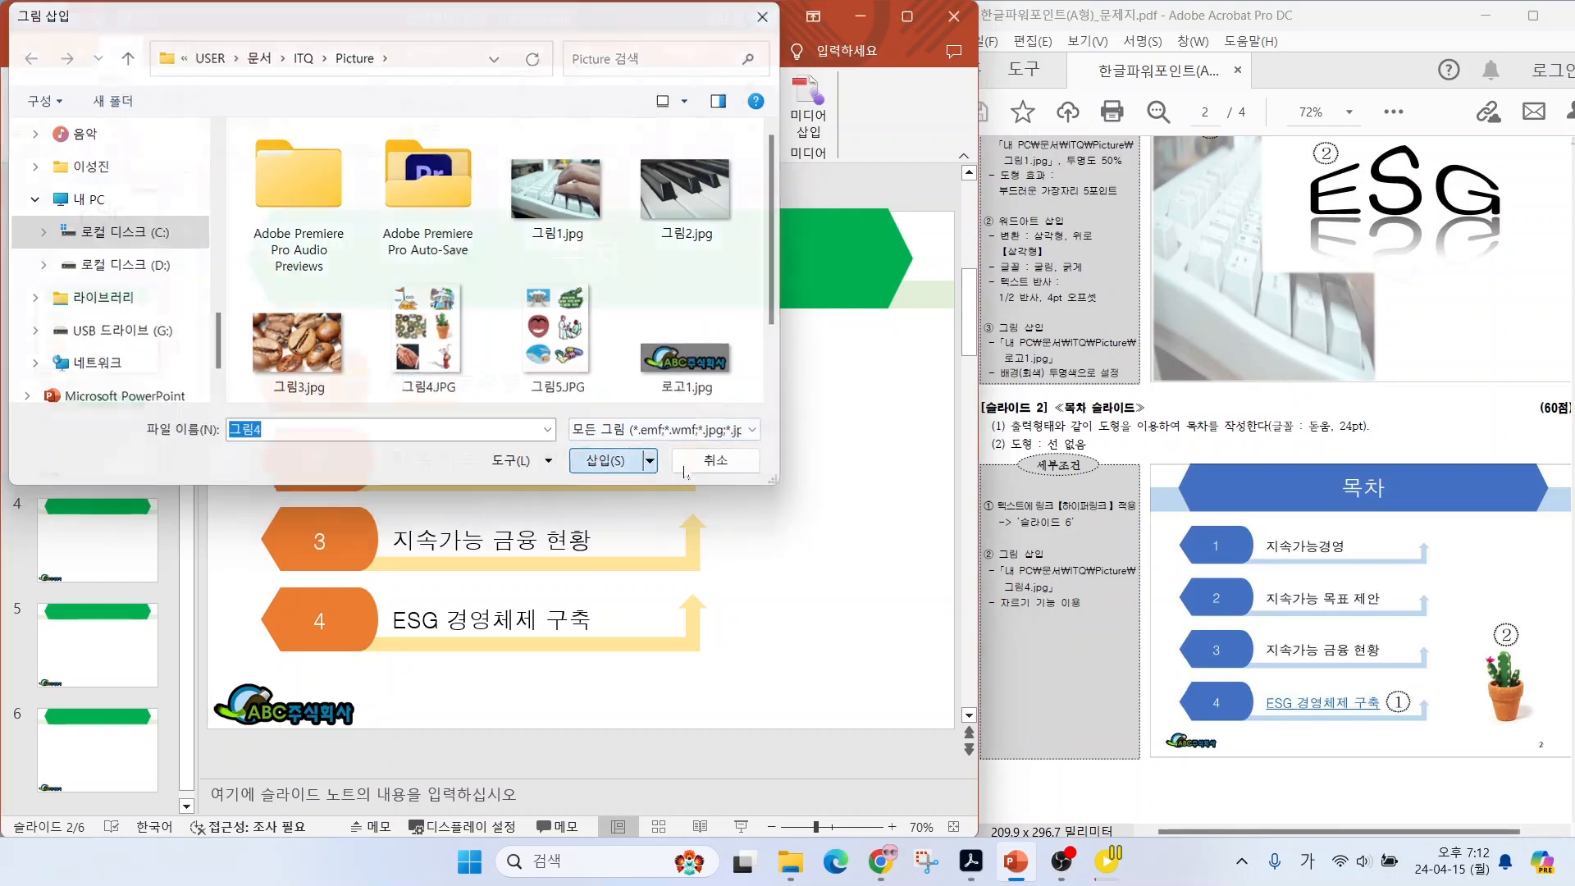
pyautogui.click(605, 461)
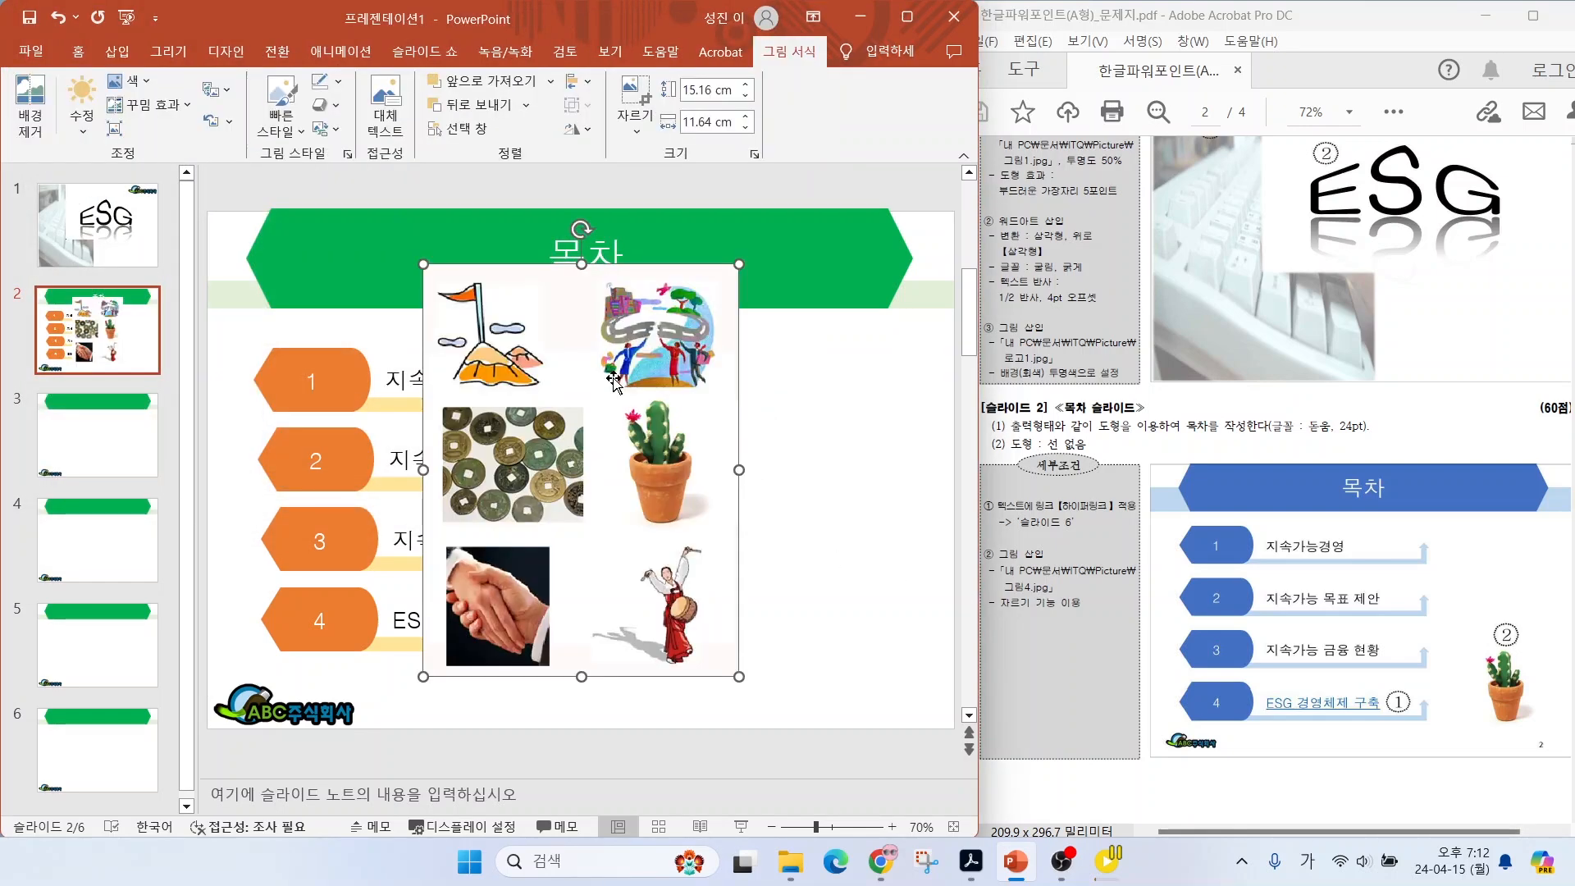
pyautogui.moveTo(815, 86)
pyautogui.mouseDown()
pyautogui.moveTo(849, 16)
pyautogui.moveTo(811, 105)
pyautogui.mouseUp()
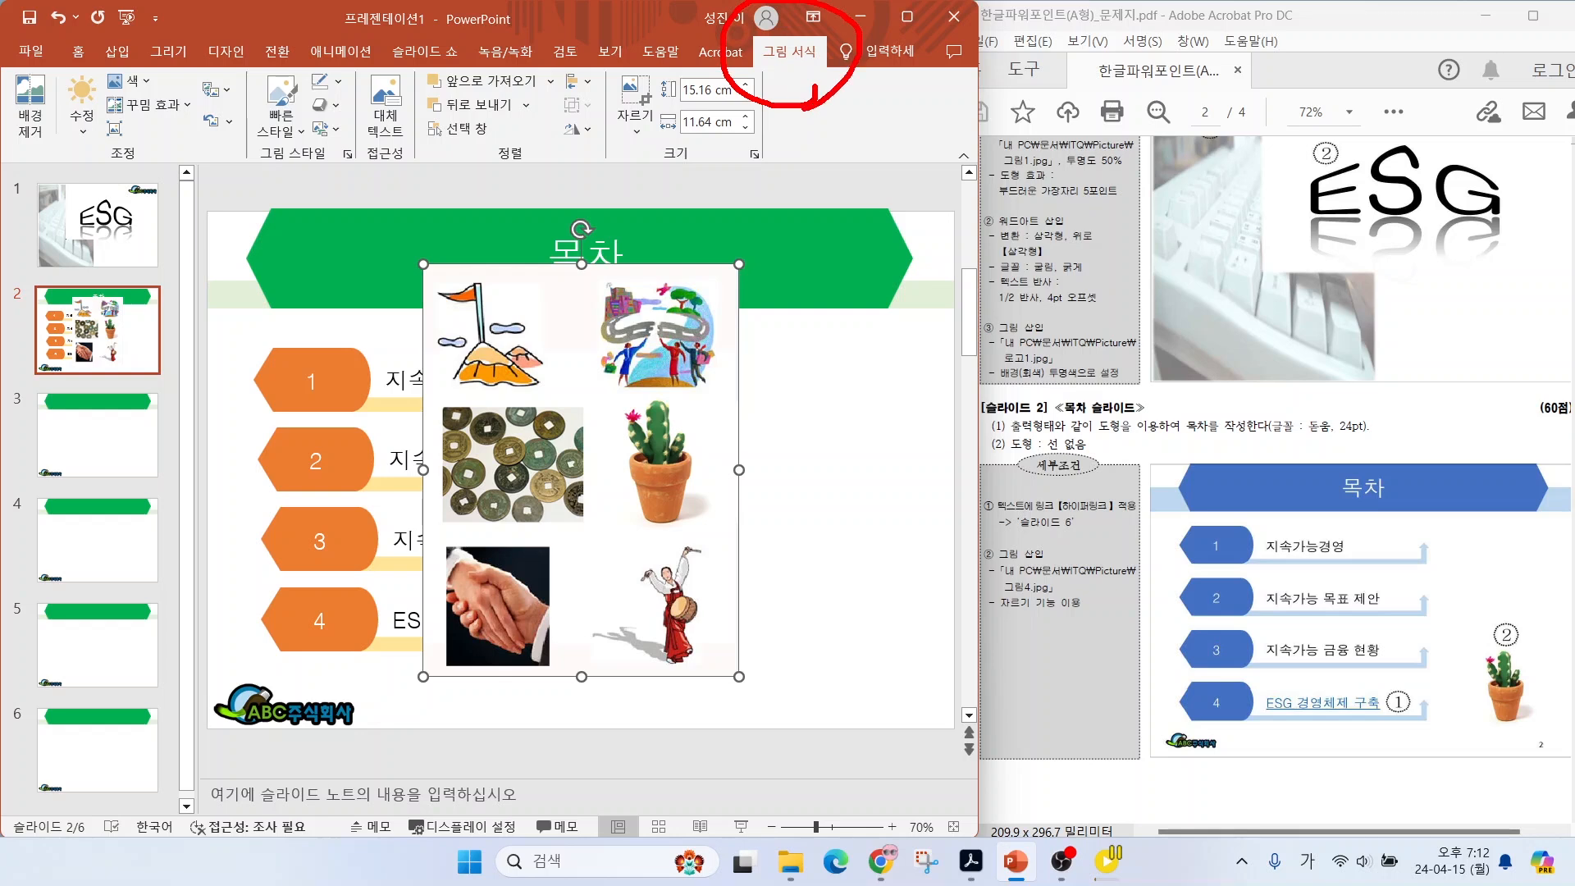
pyautogui.moveTo(667, 147)
pyautogui.mouseDown()
pyautogui.moveTo(592, 146)
pyautogui.moveTo(666, 139)
pyautogui.moveTo(726, 208)
pyautogui.mouseUp()
pyautogui.moveTo(658, 152); pyautogui.dragTo(673, 144)
pyautogui.press('Escape')
# Crop the inserted picture to only the potted cactus and move it to the slide's lower-right area, beside contents rows 3 and 4.
pyautogui.click(636, 132)
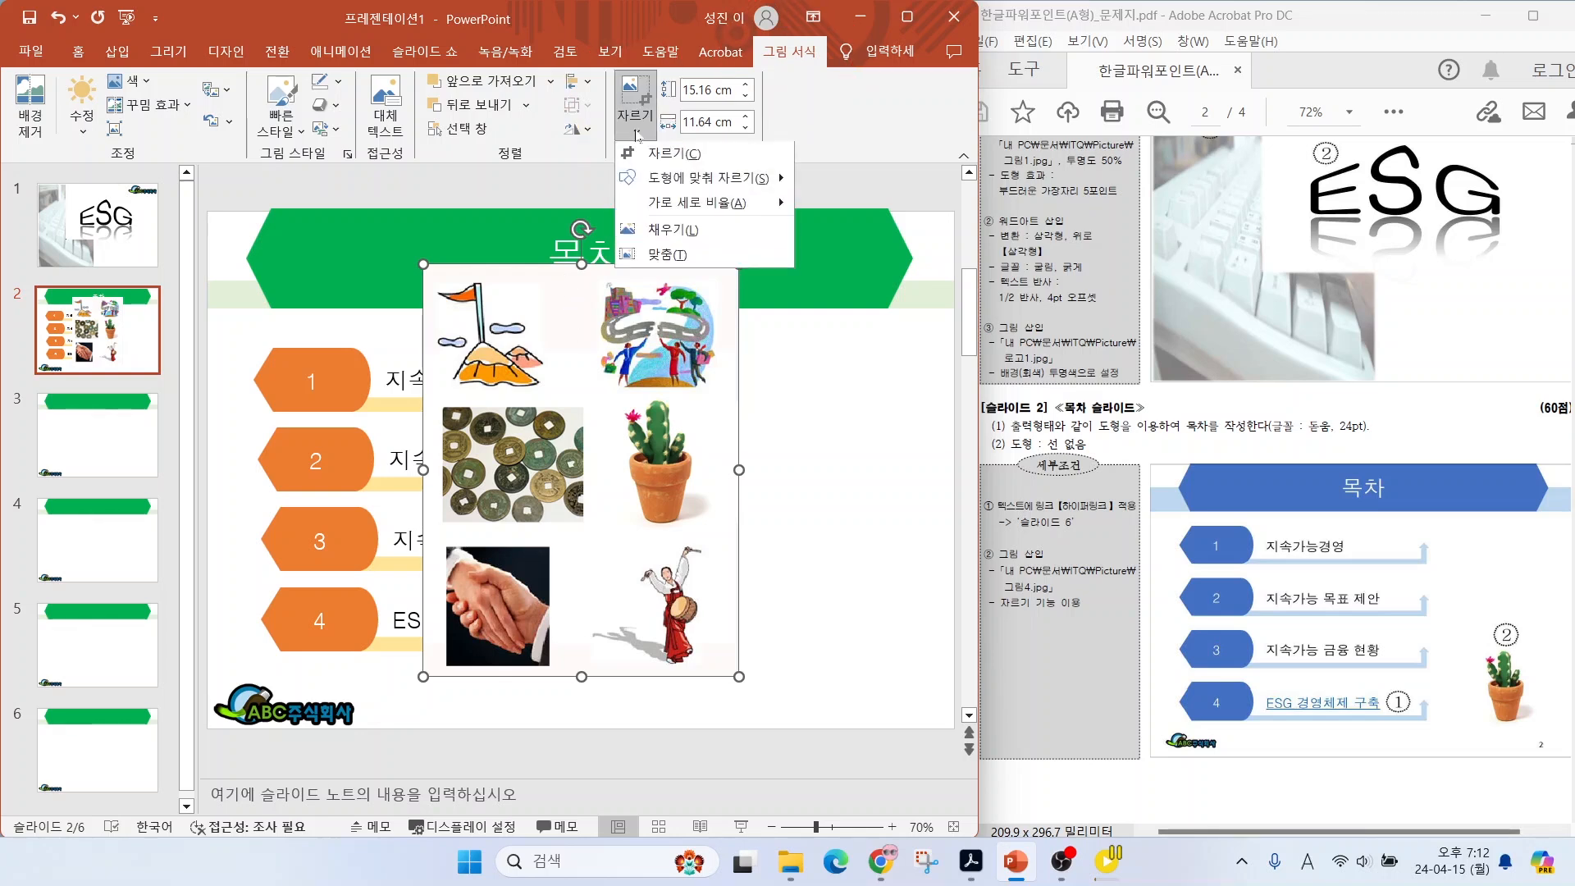
pyautogui.click(657, 153)
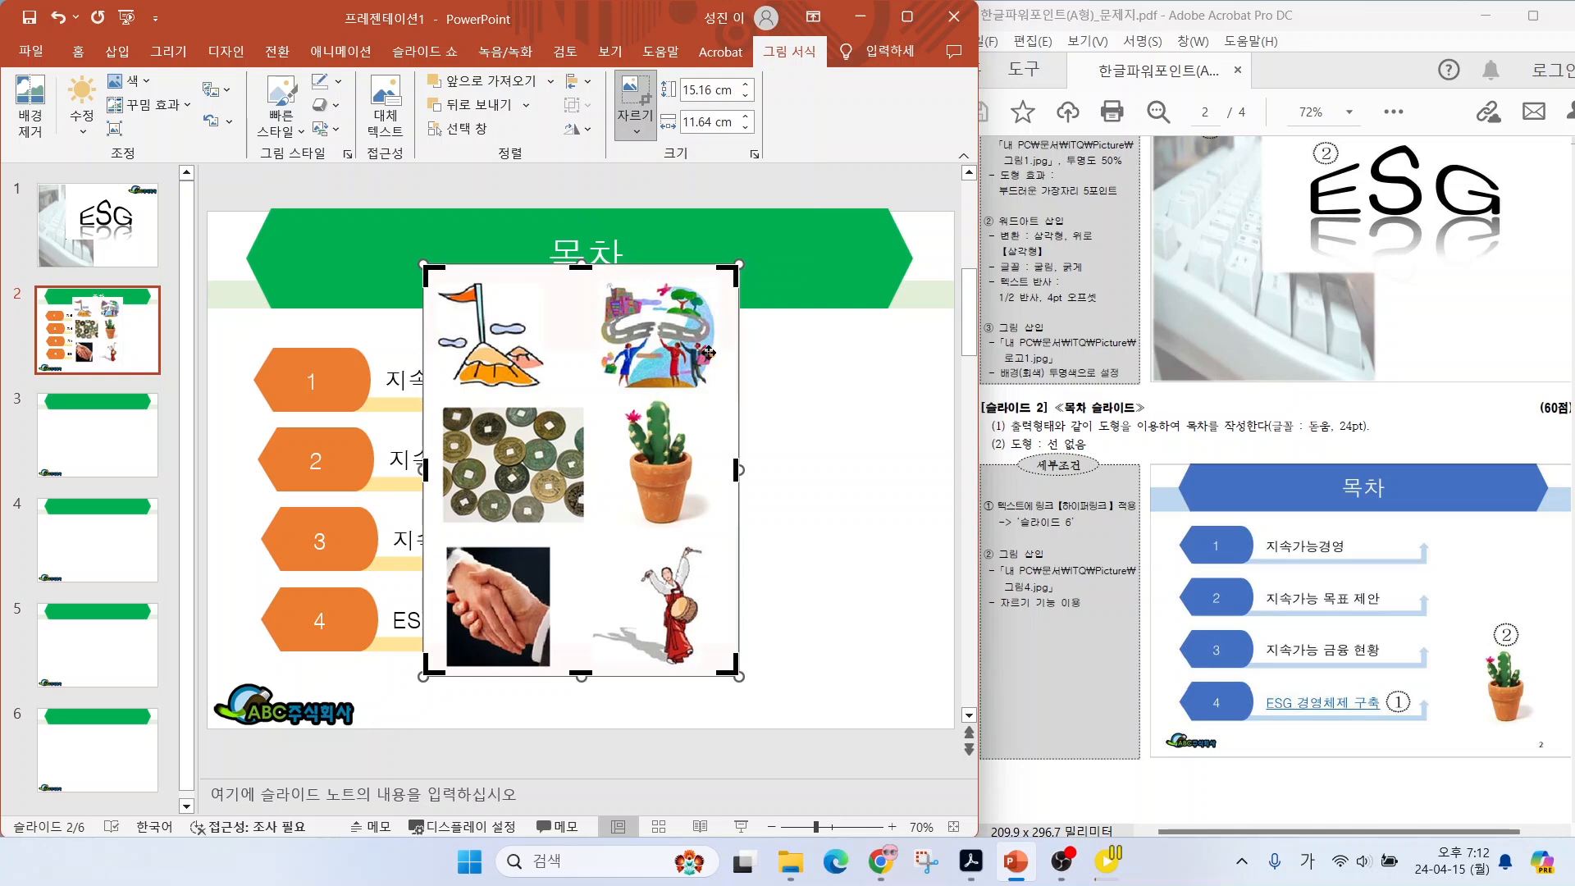
pyautogui.moveTo(733, 284); pyautogui.dragTo(787, 228)
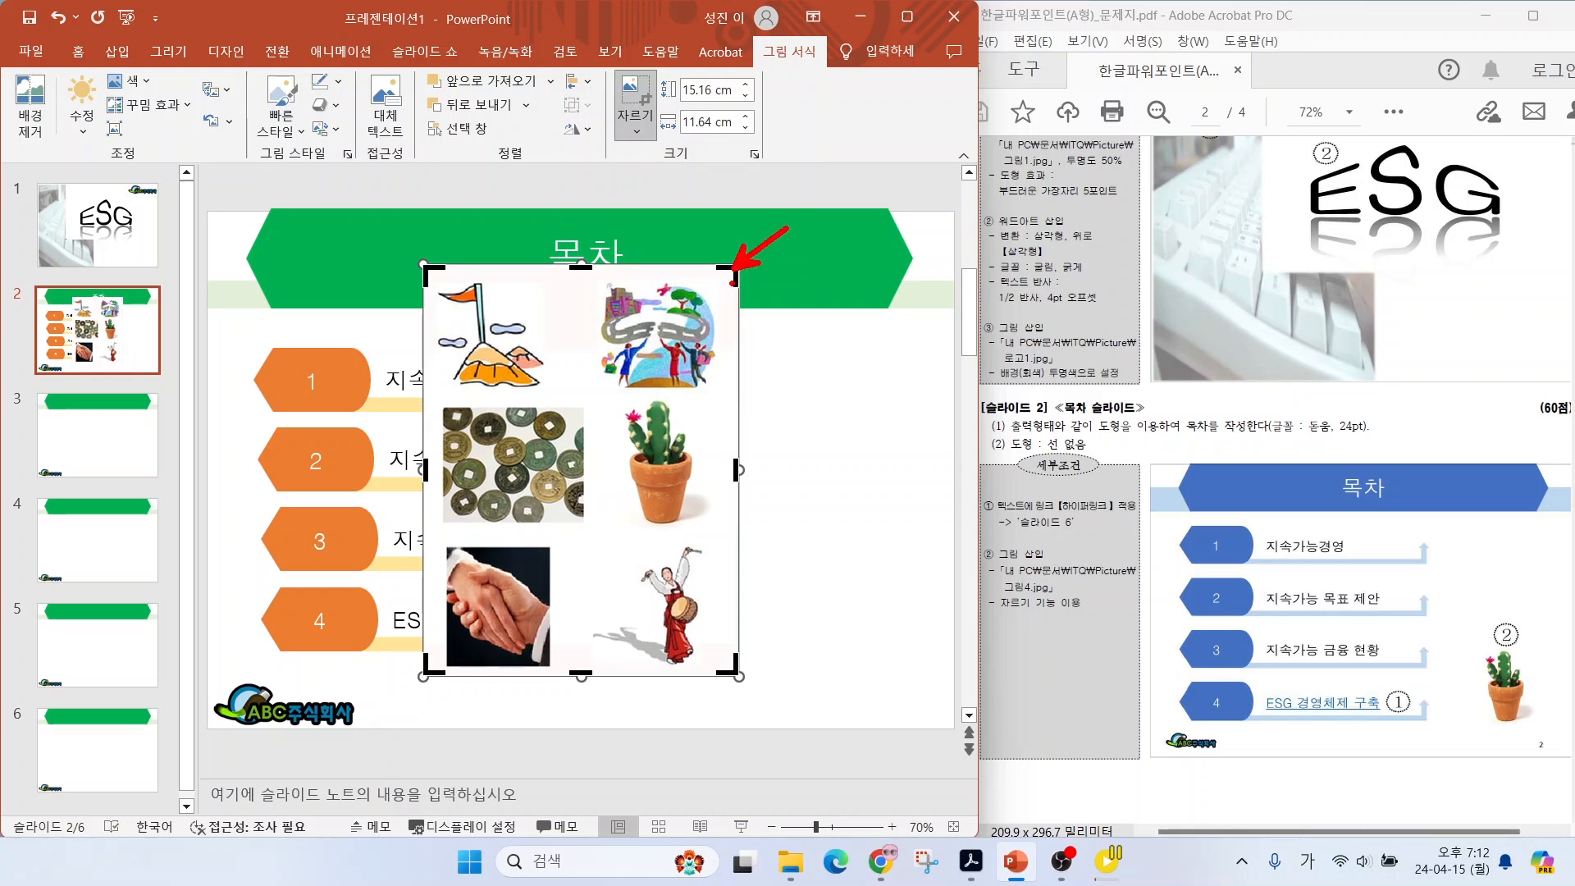
pyautogui.press('Escape')
pyautogui.moveTo(448, 671); pyautogui.dragTo(596, 534)
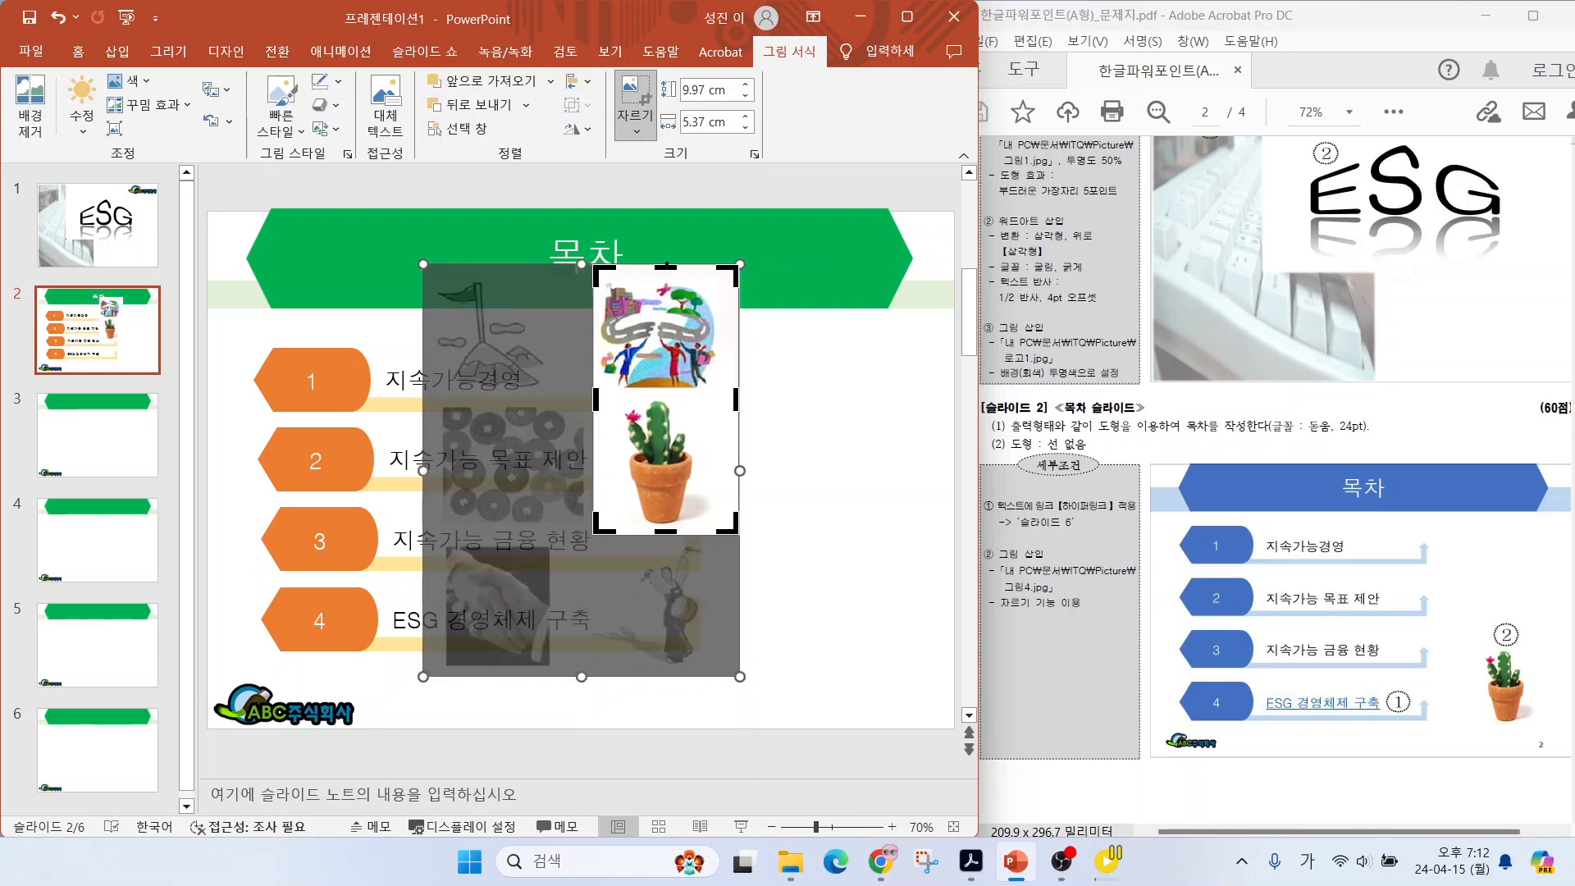
pyautogui.moveTo(666, 266); pyautogui.dragTo(667, 400)
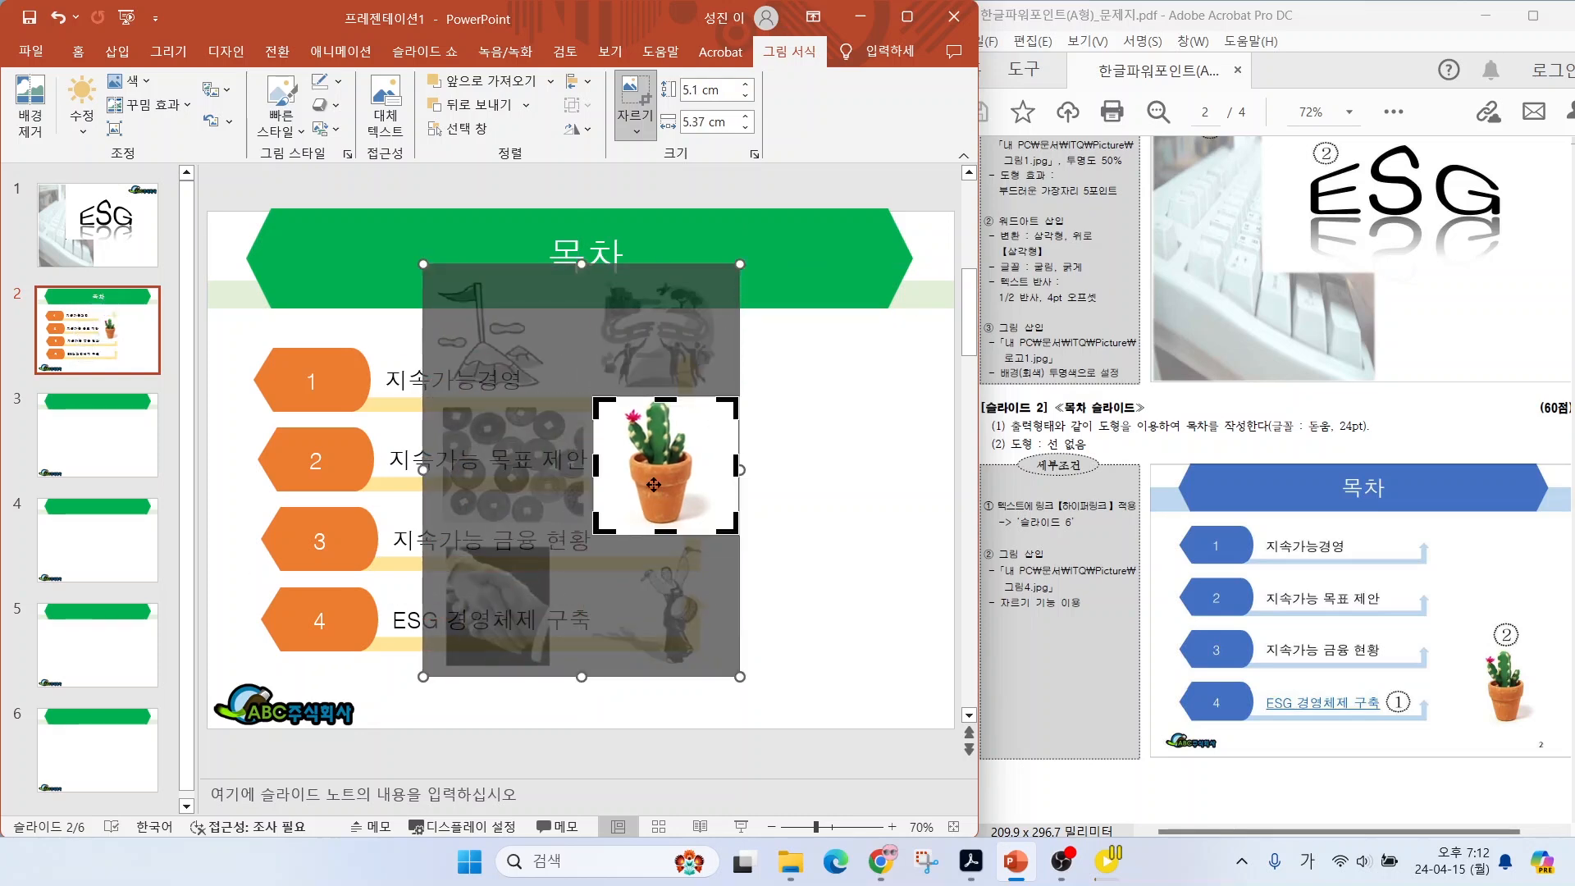
pyautogui.press('ctrl')
pyautogui.click(833, 447)
pyautogui.moveTo(659, 468); pyautogui.dragTo(807, 601)
pyautogui.click(689, 697)
pyautogui.moveTo(1050, 491); pyautogui.dragTo(1140, 428)
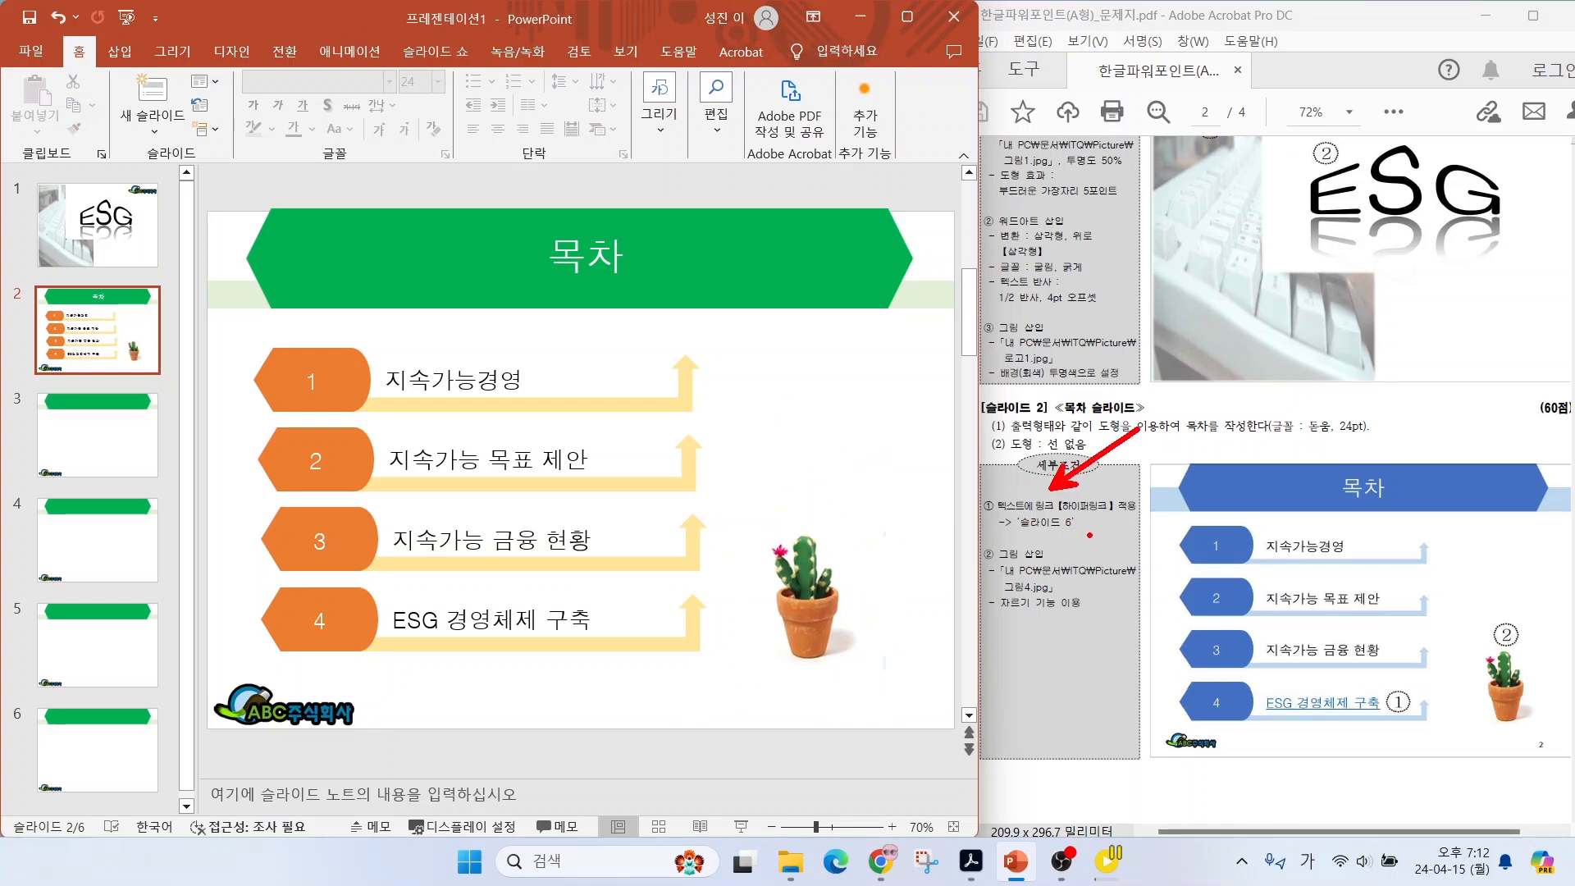
pyautogui.moveTo(1312, 721); pyautogui.dragTo(1366, 789)
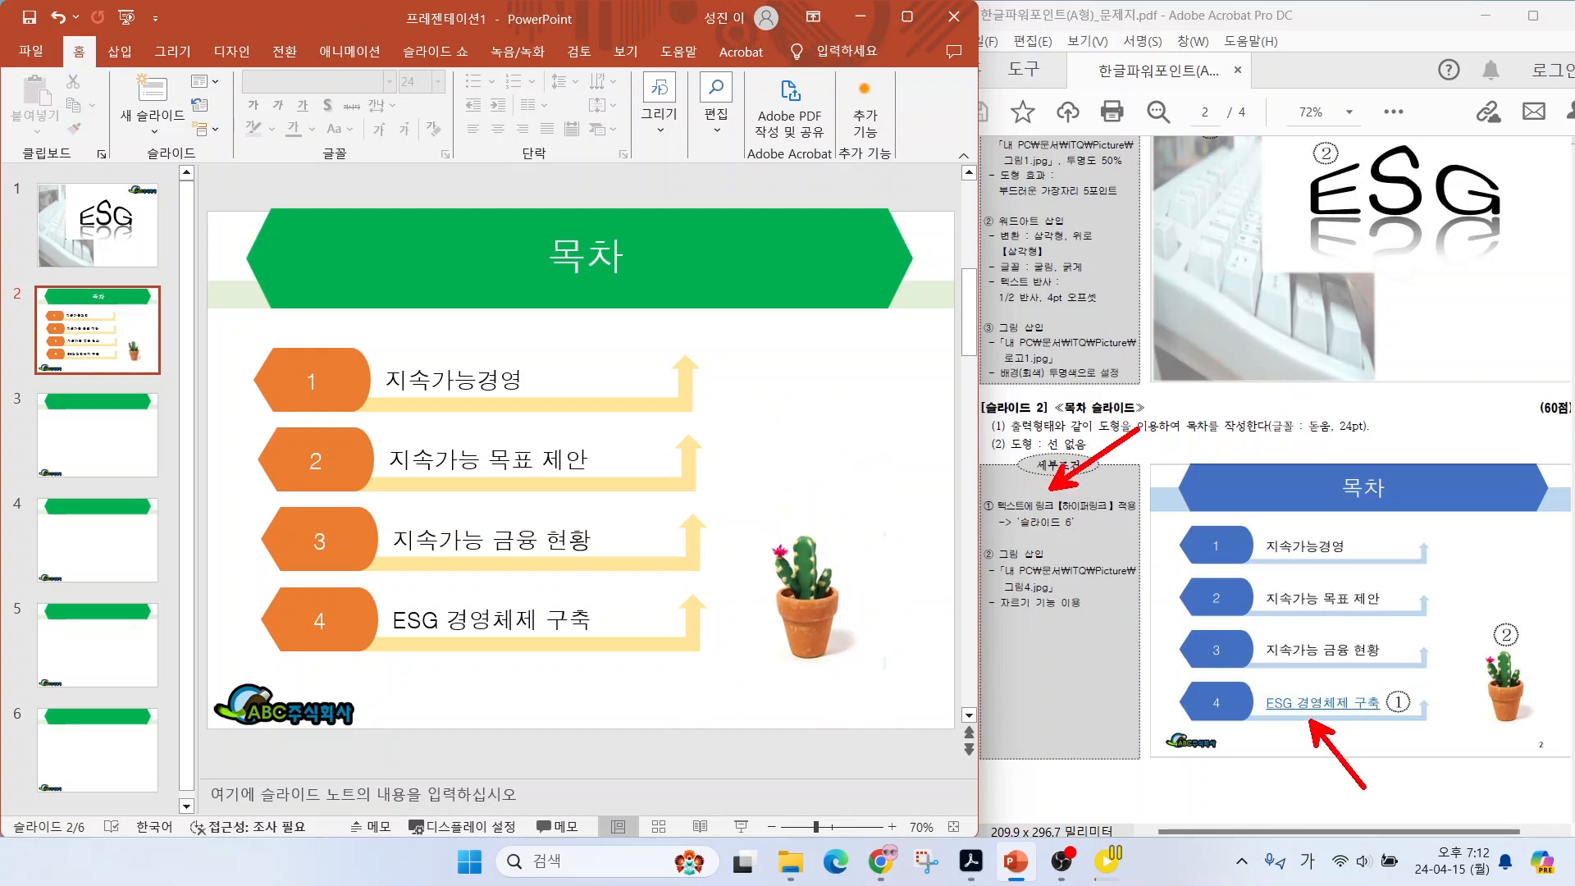
pyautogui.moveTo(1413, 722); pyautogui.dragTo(1419, 691)
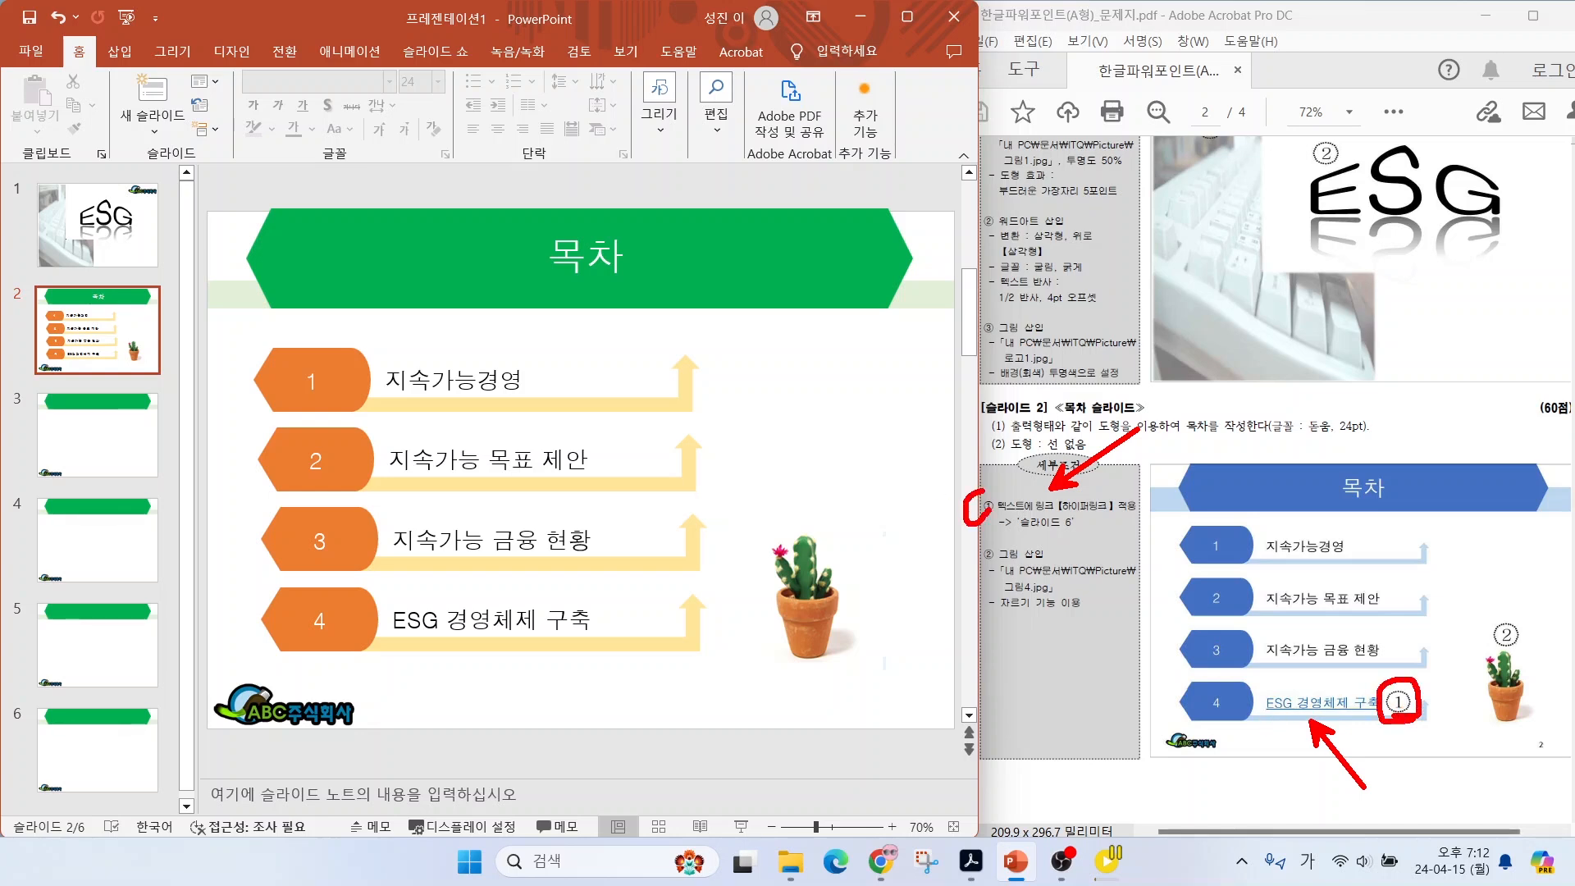
pyautogui.press('Escape')
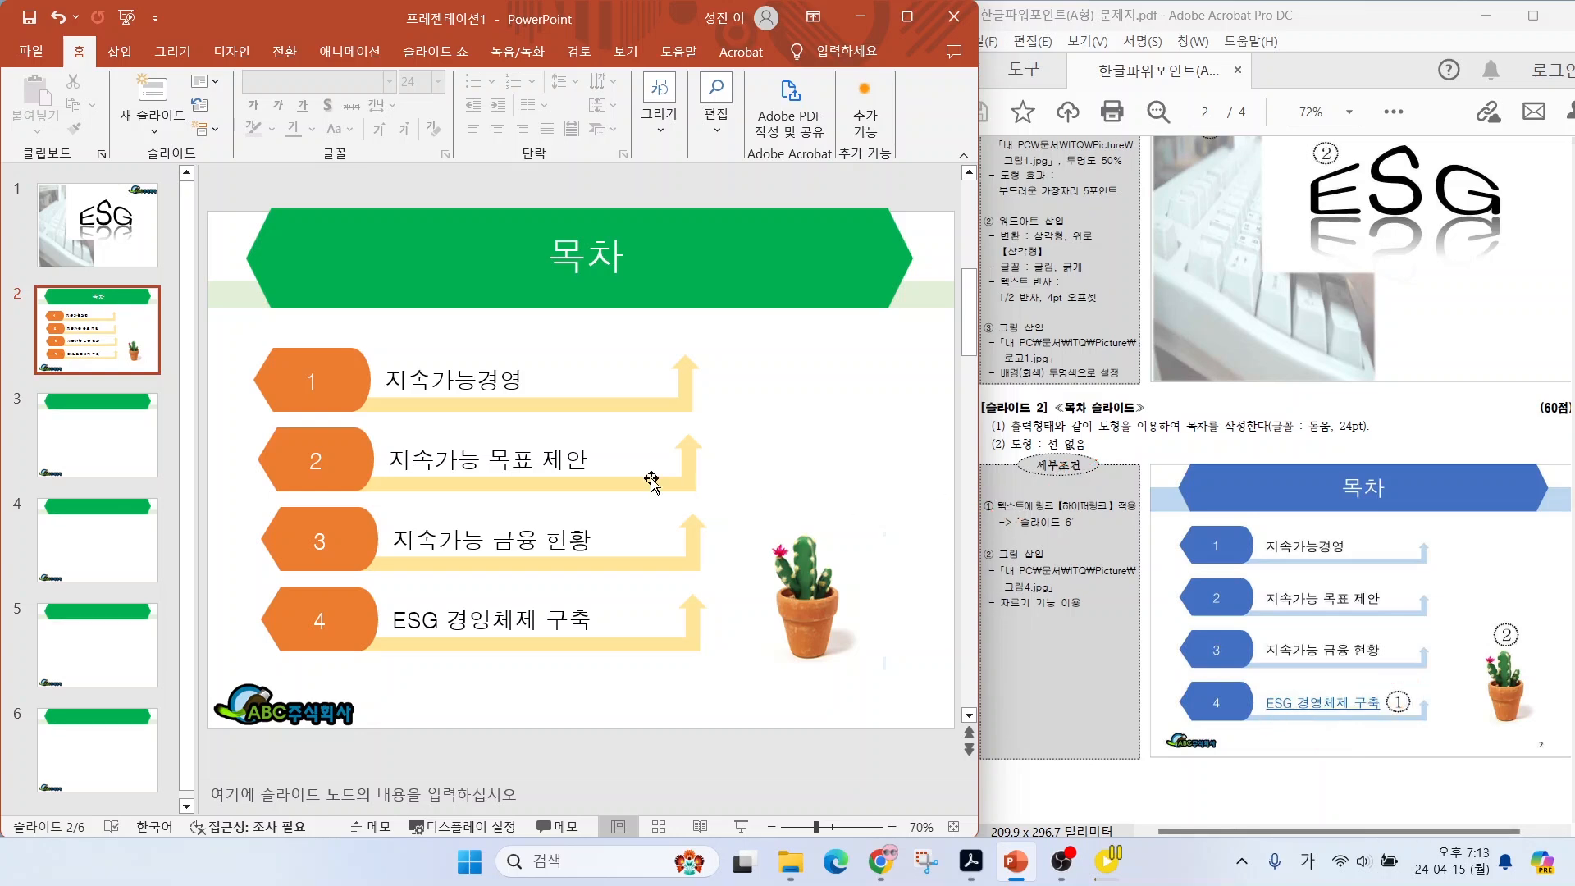
# Add a hyperlink to the row 4 text ESG 경영체제 구축 that jumps to 슬라이드 6 in the current document.
pyautogui.moveTo(391, 621); pyautogui.dragTo(592, 621)
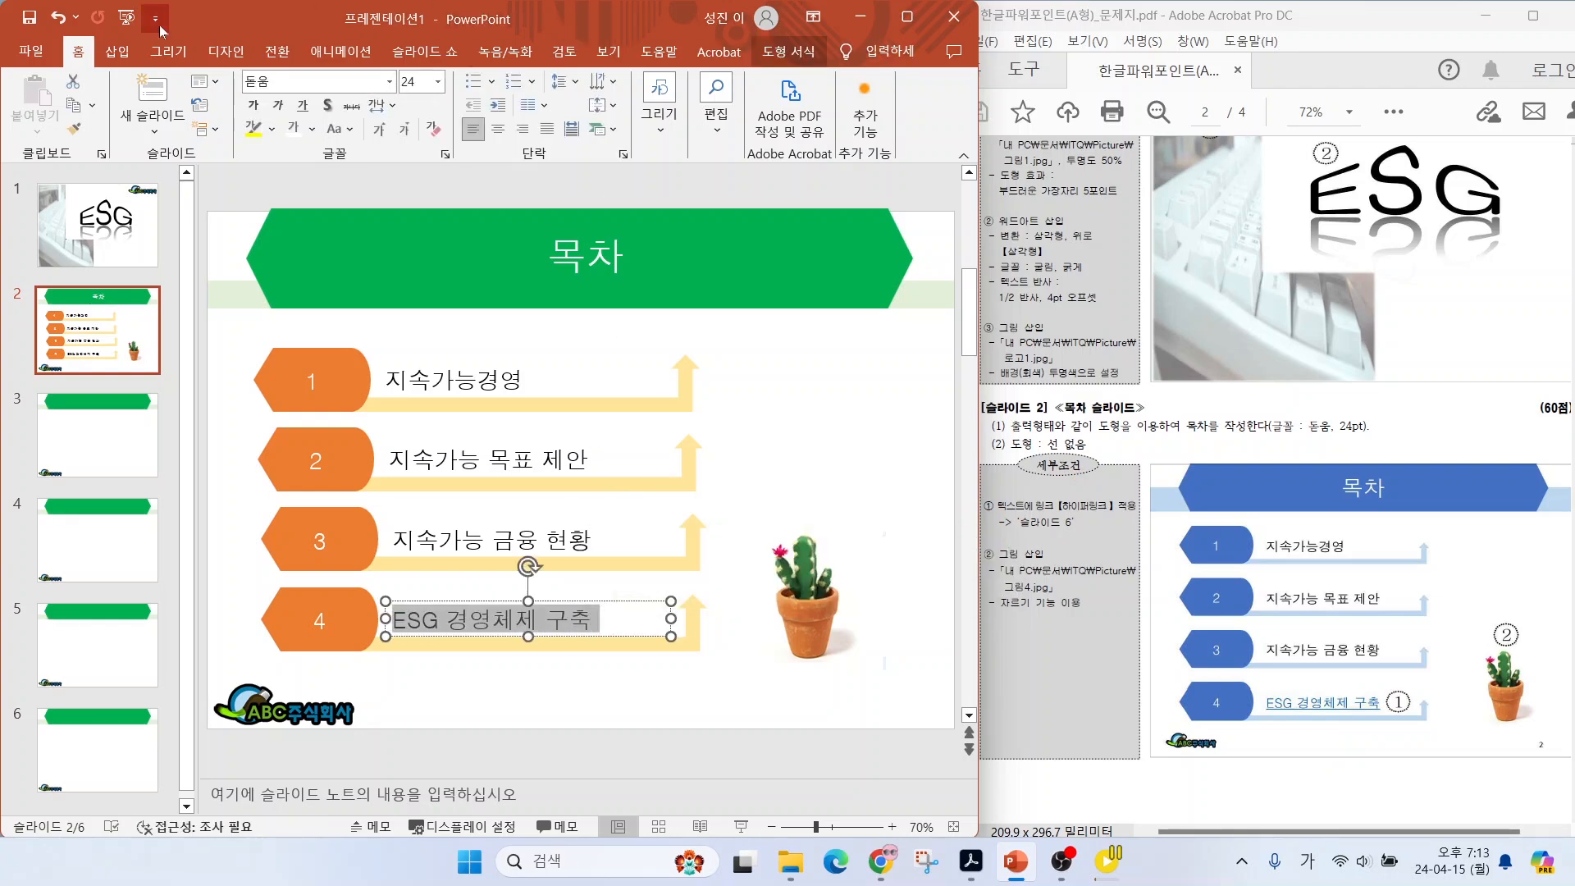
pyautogui.click(121, 55)
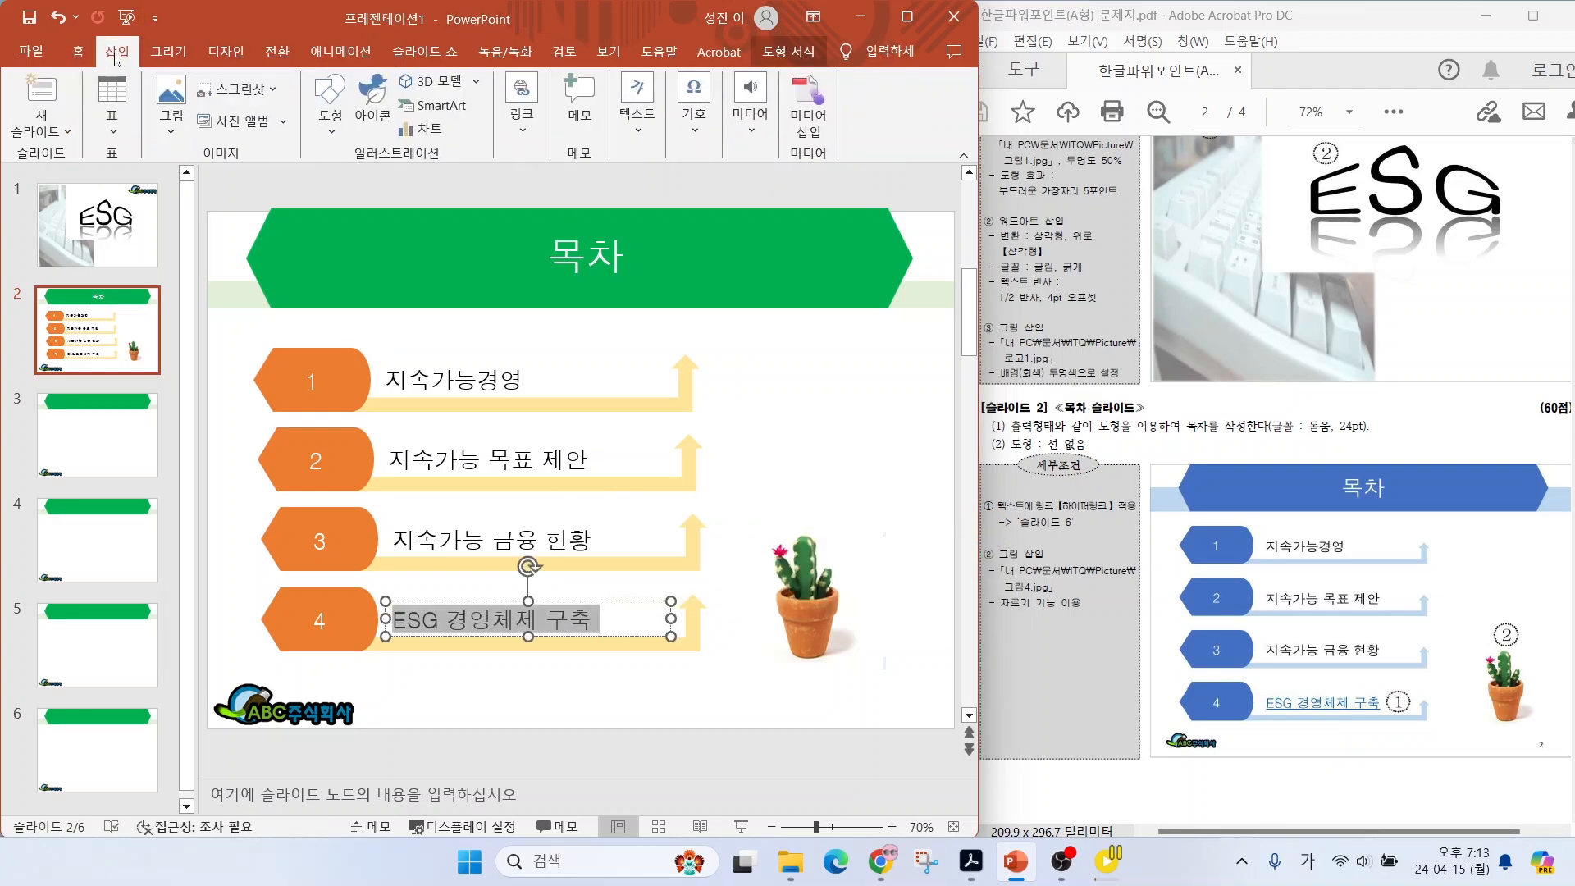
pyautogui.click(527, 123)
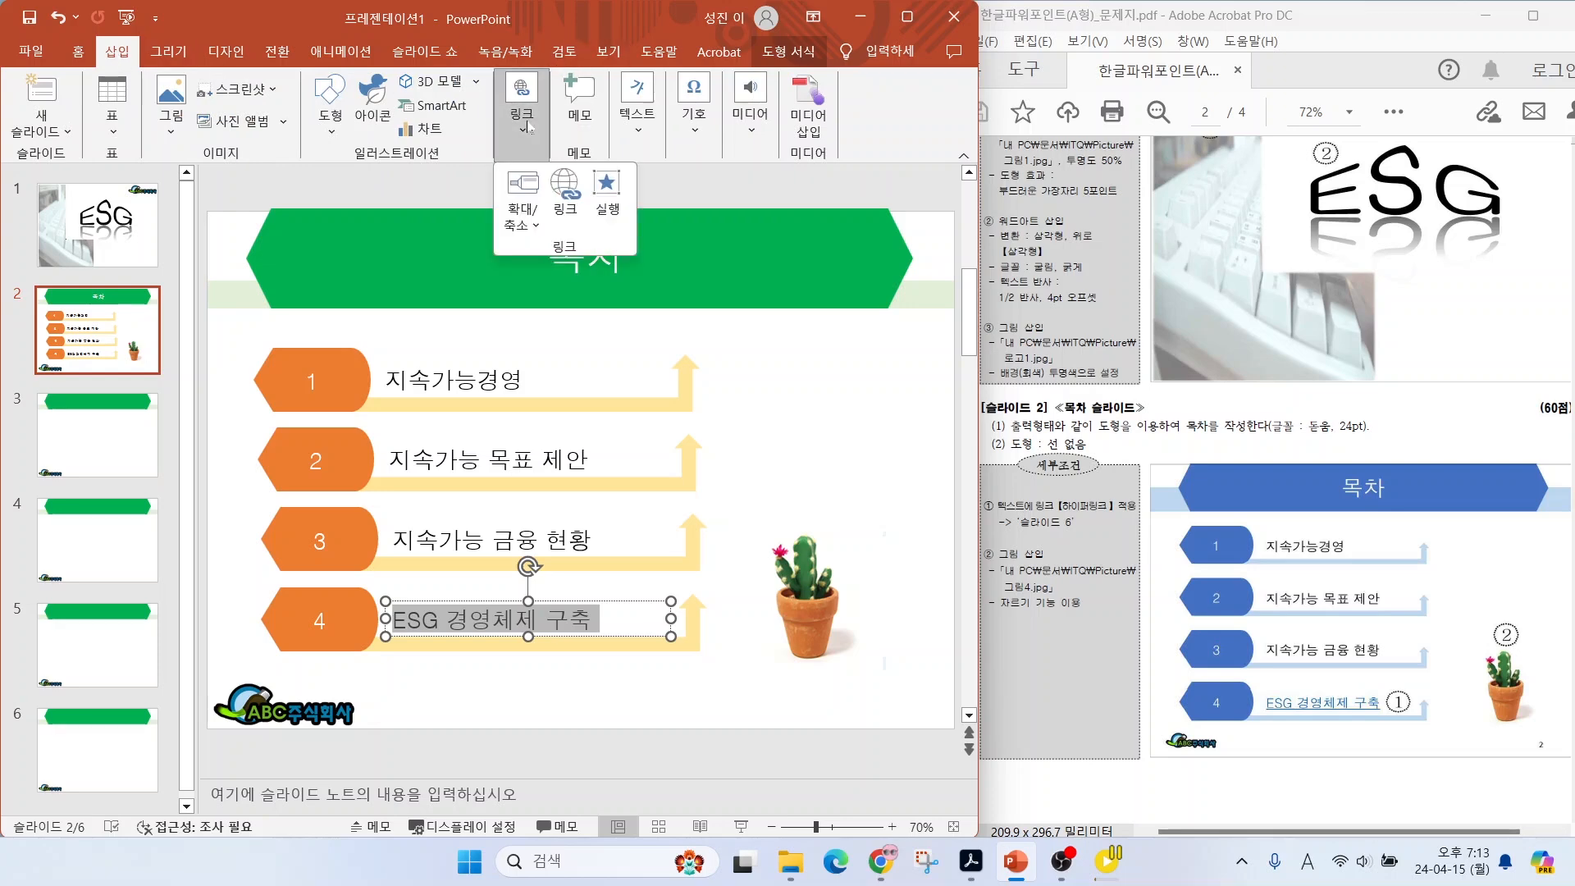
pyautogui.click(563, 201)
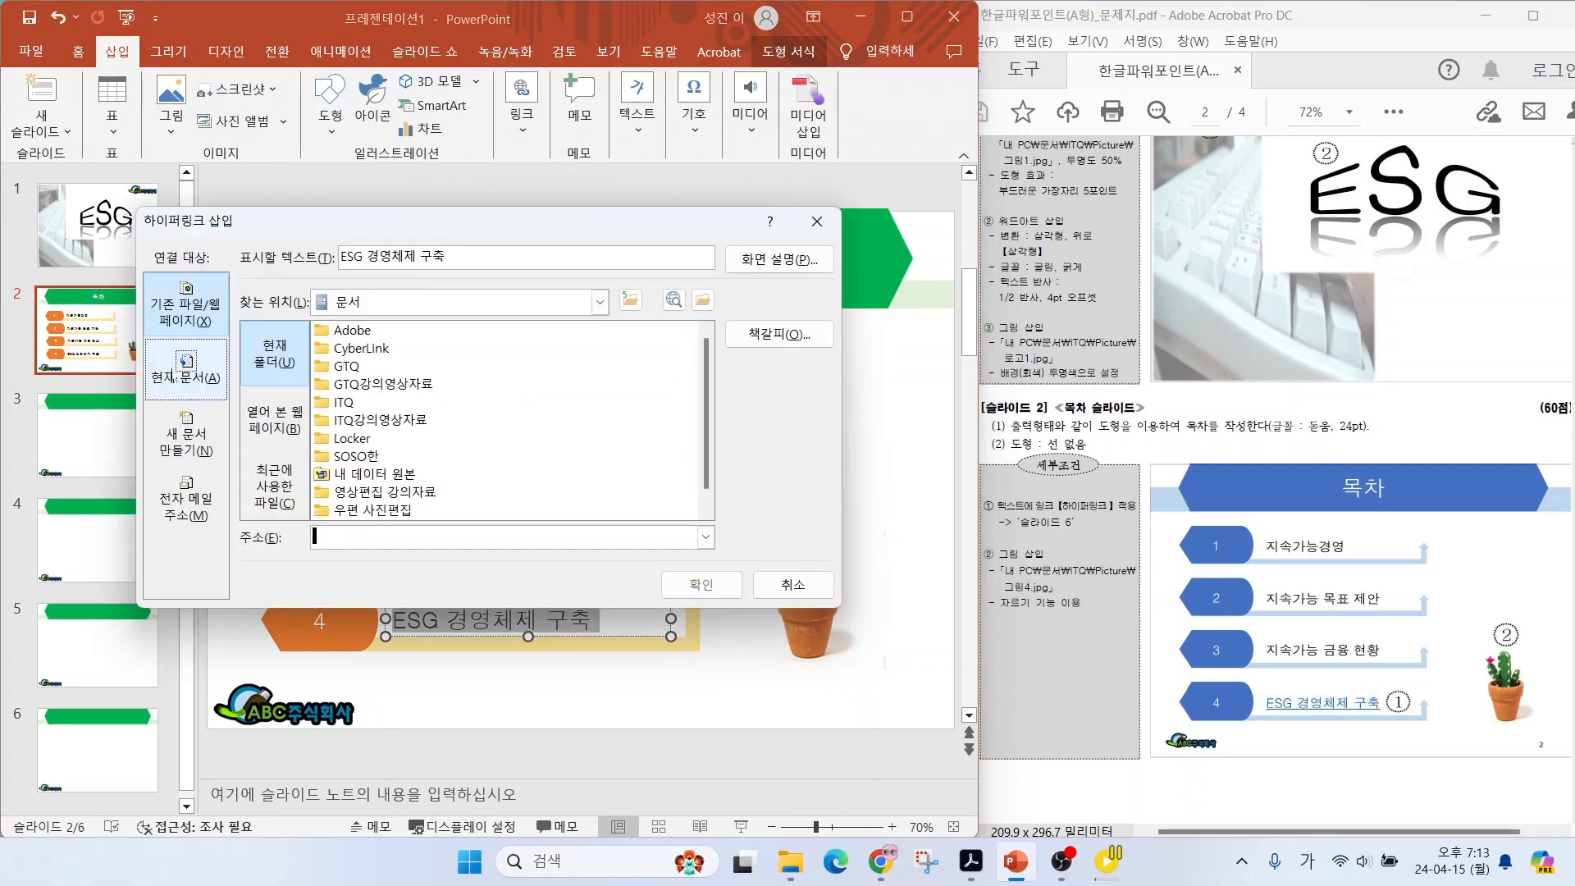
pyautogui.click(187, 369)
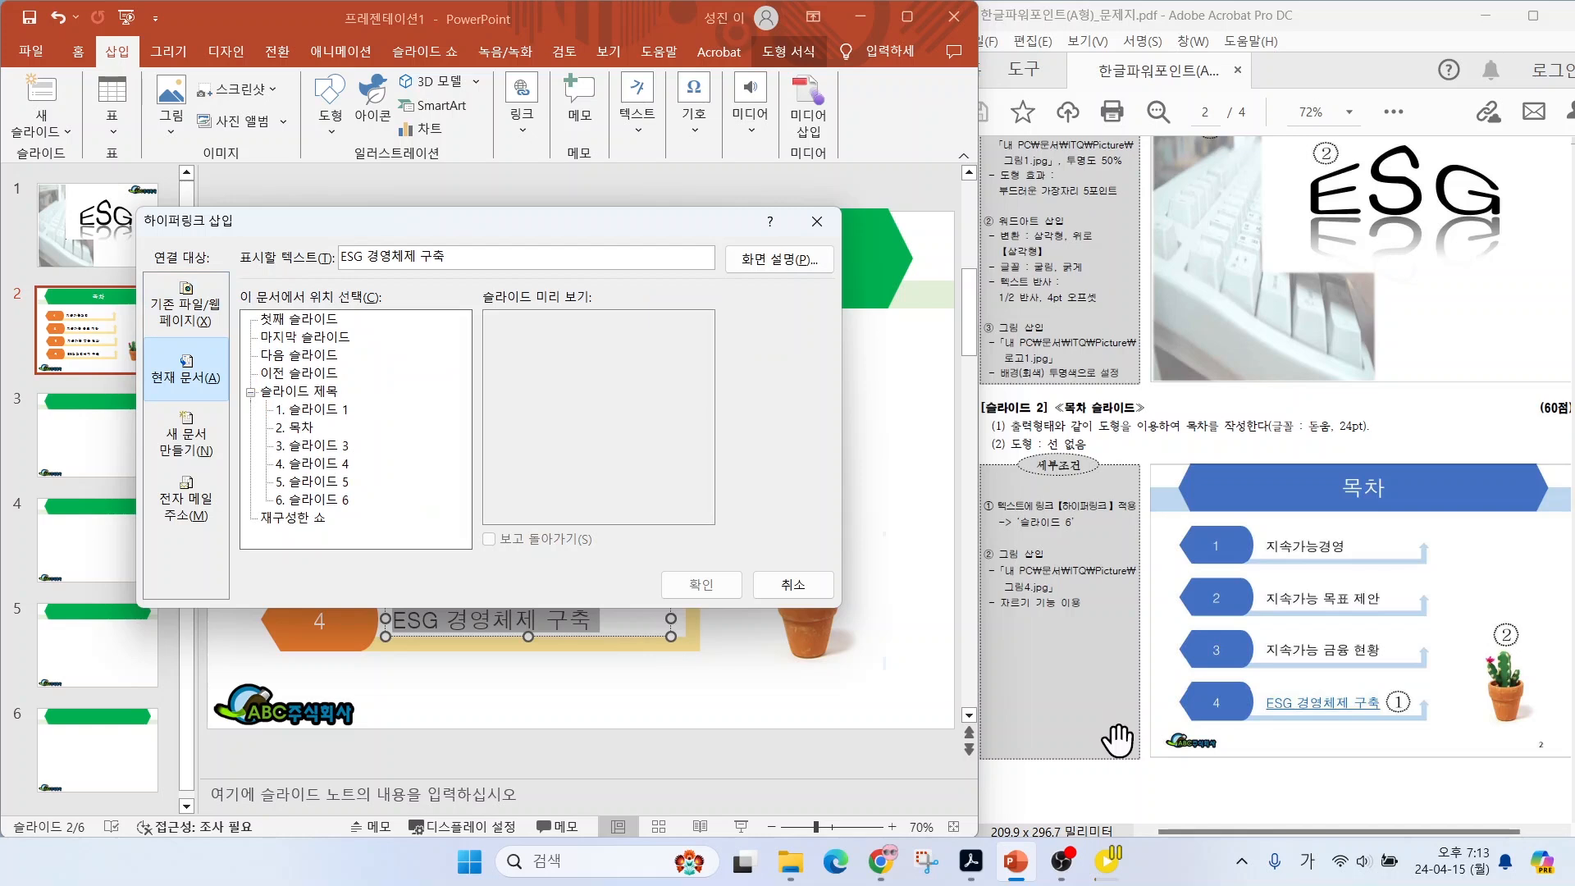
pyautogui.click(1074, 525)
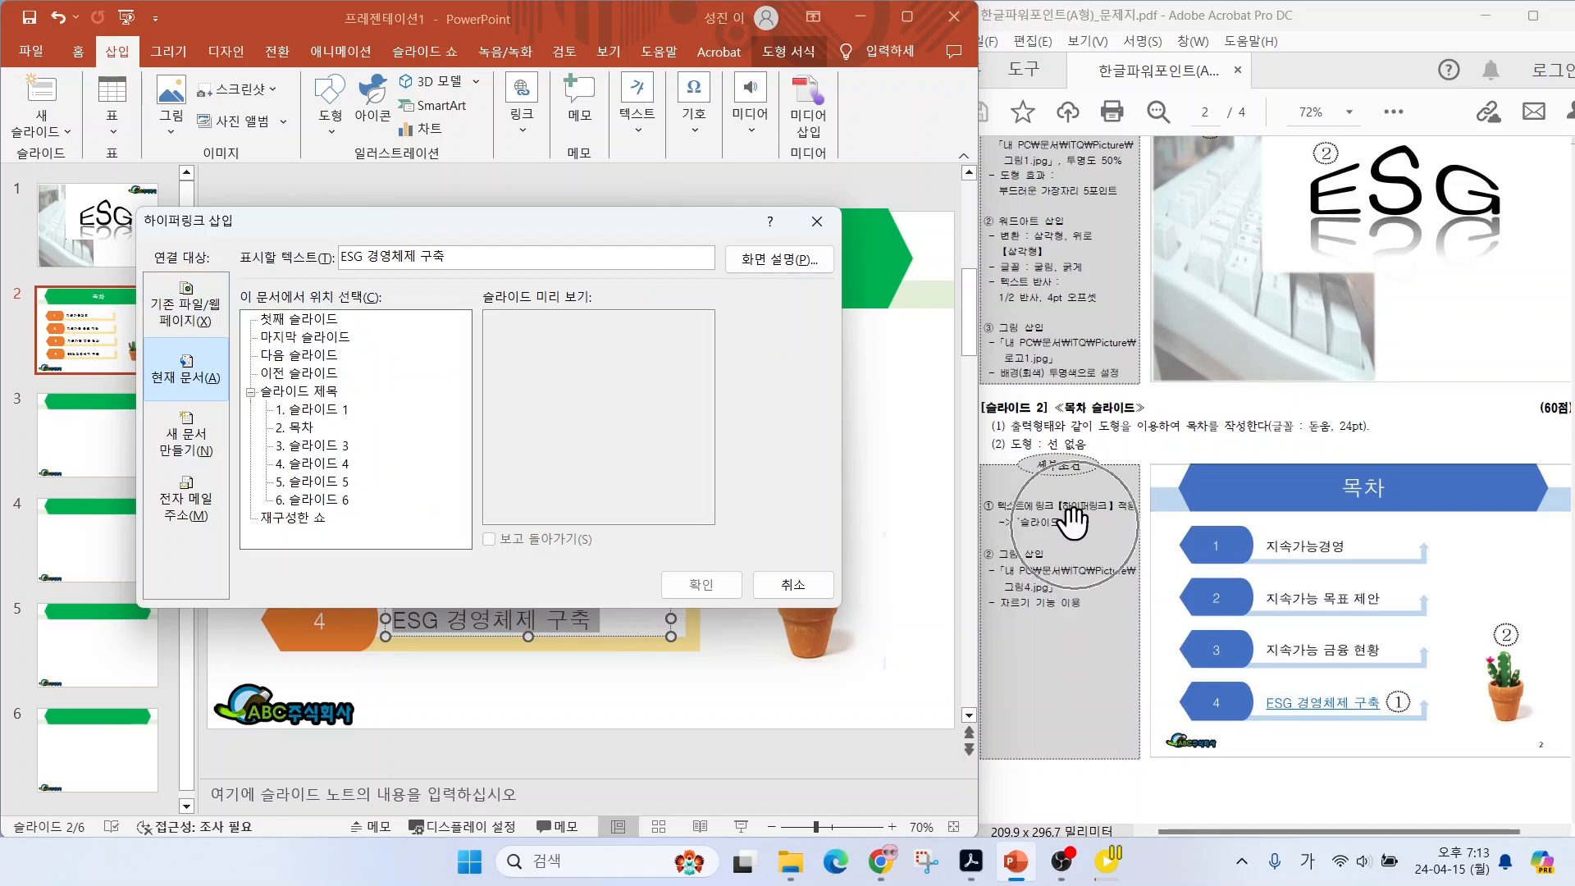
pyautogui.click(311, 501)
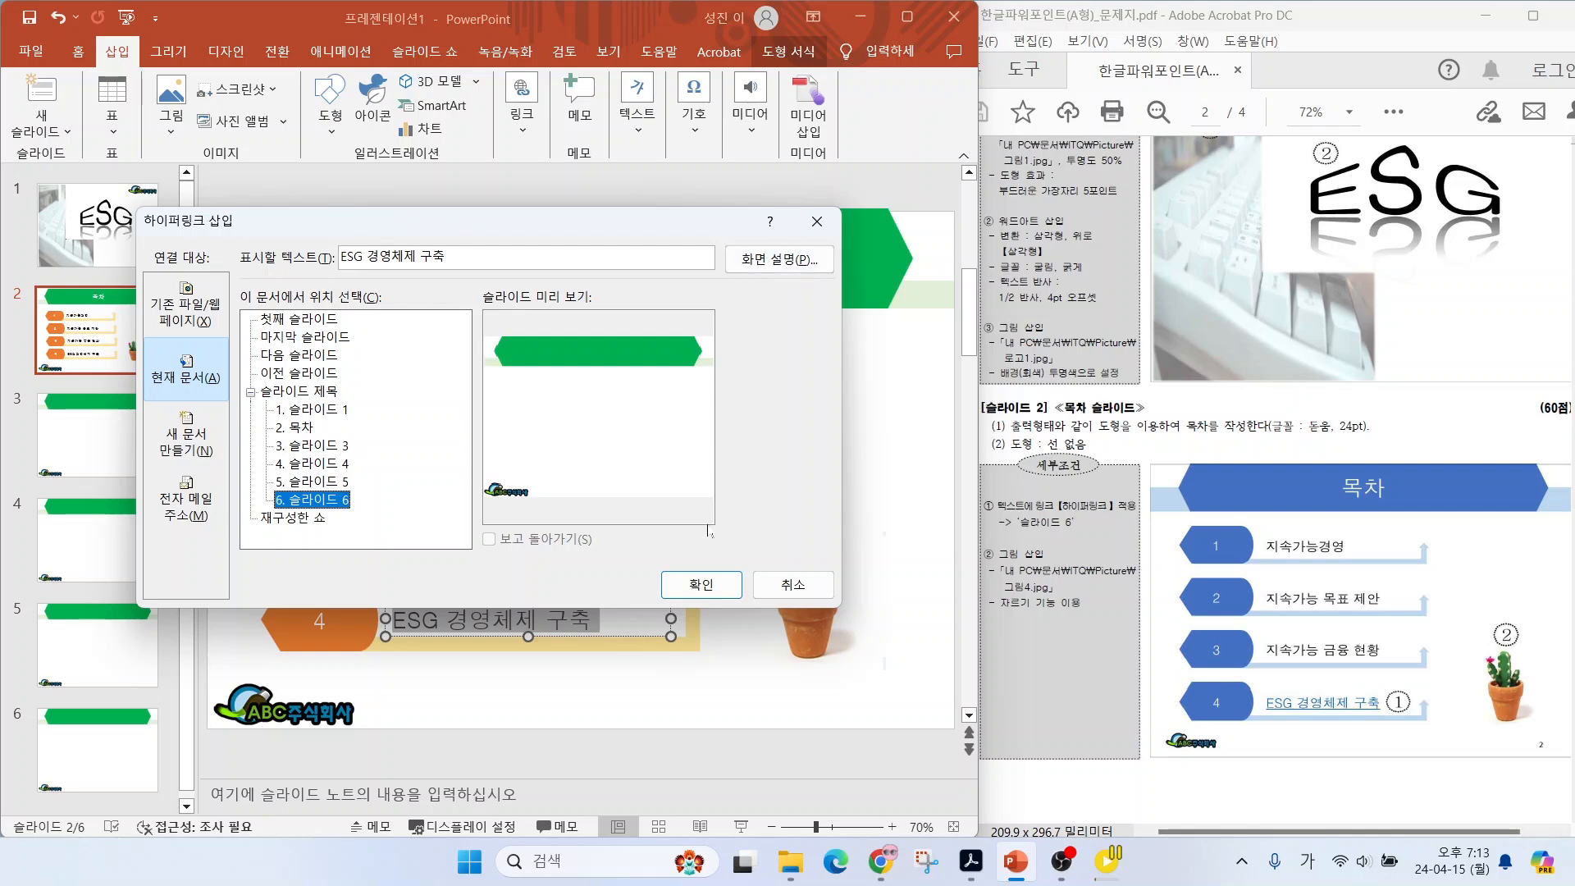
pyautogui.click(702, 584)
pyautogui.click(574, 702)
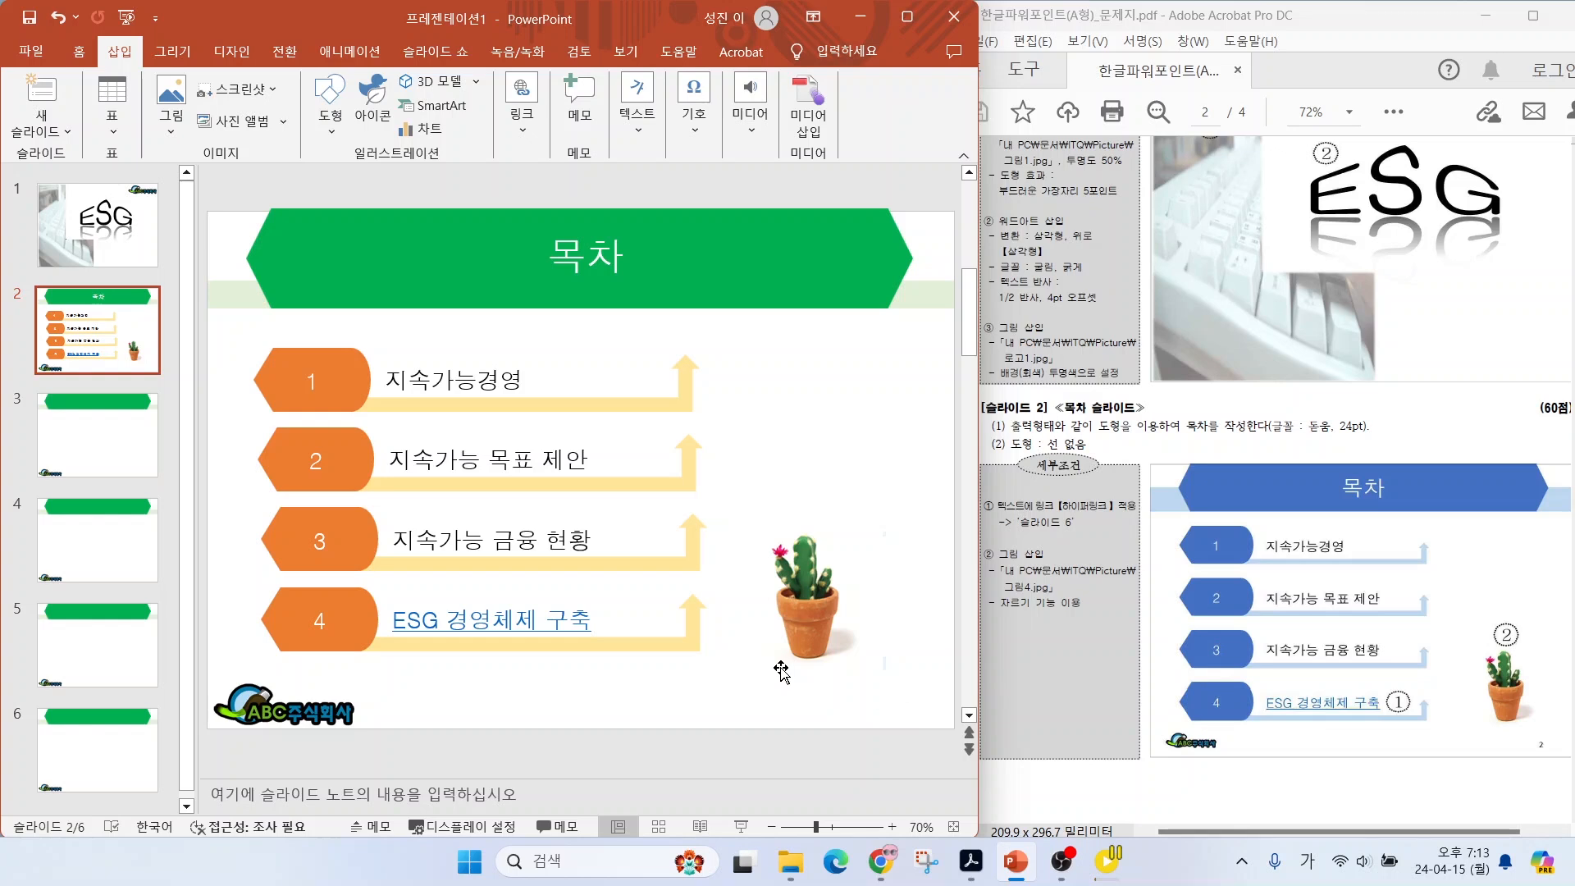
# Turn on slide numbers for all slides except the title slide and check the result on the cover slide.
pyautogui.moveTo(1549, 765); pyautogui.dragTo(1554, 724)
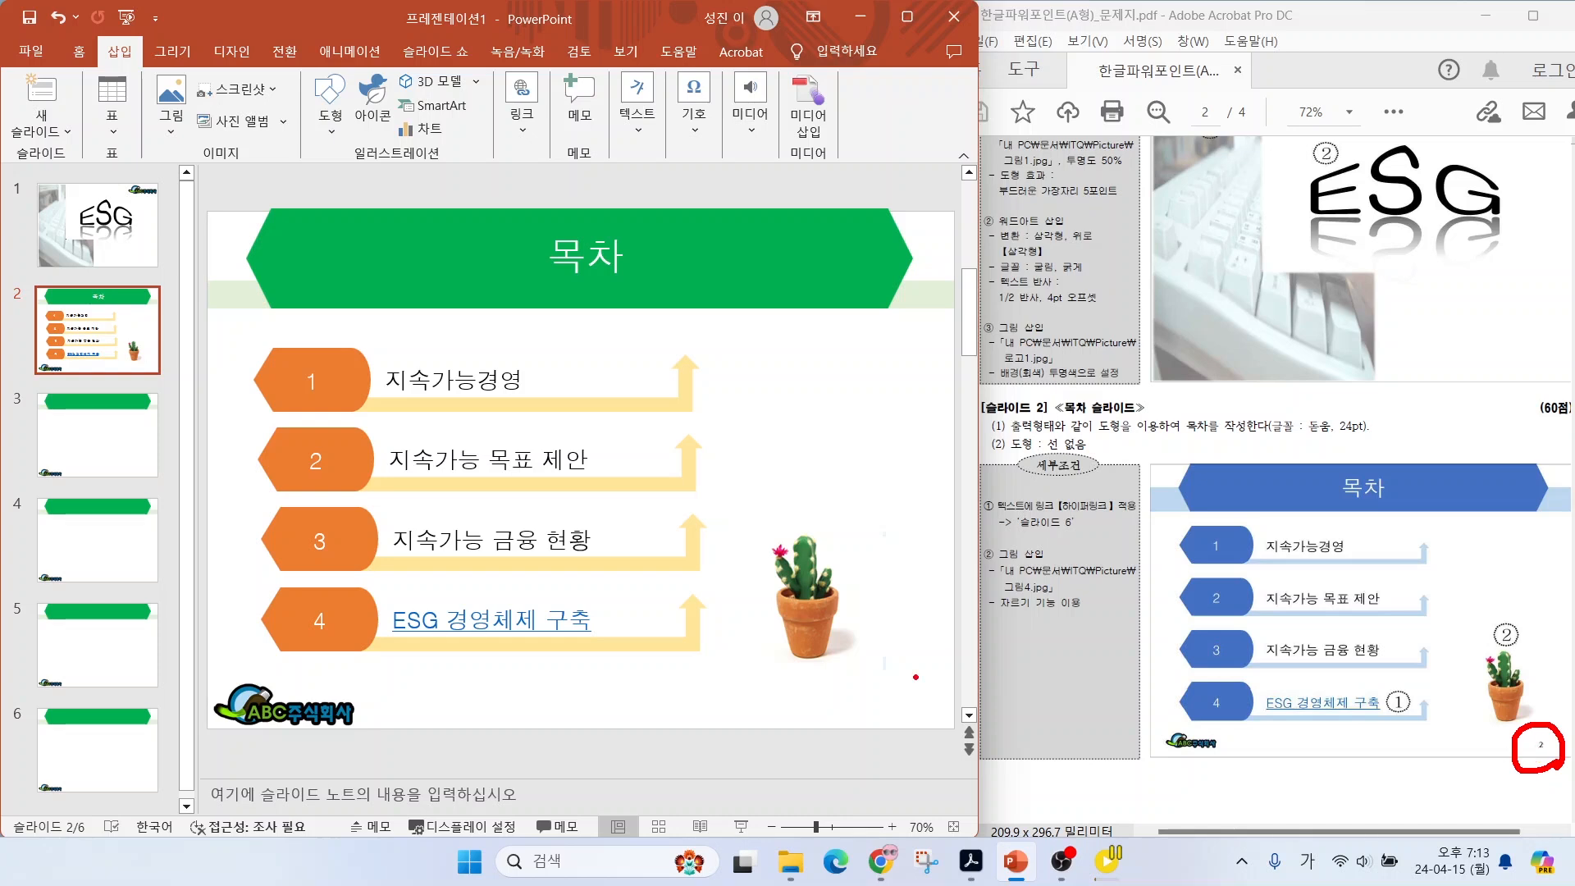
pyautogui.press('Escape')
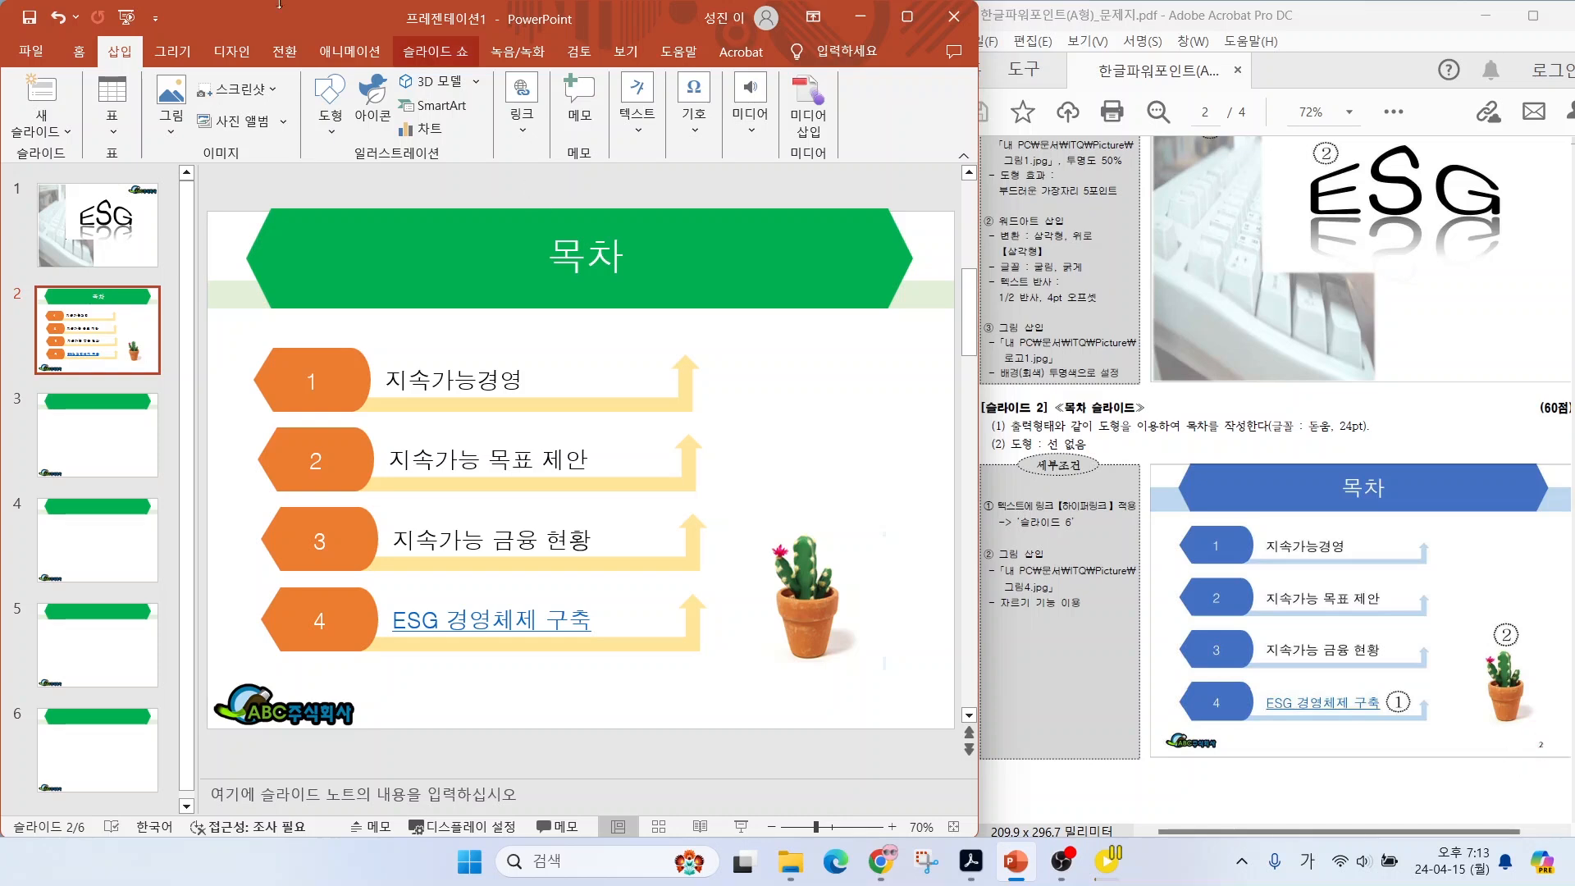
pyautogui.click(631, 117)
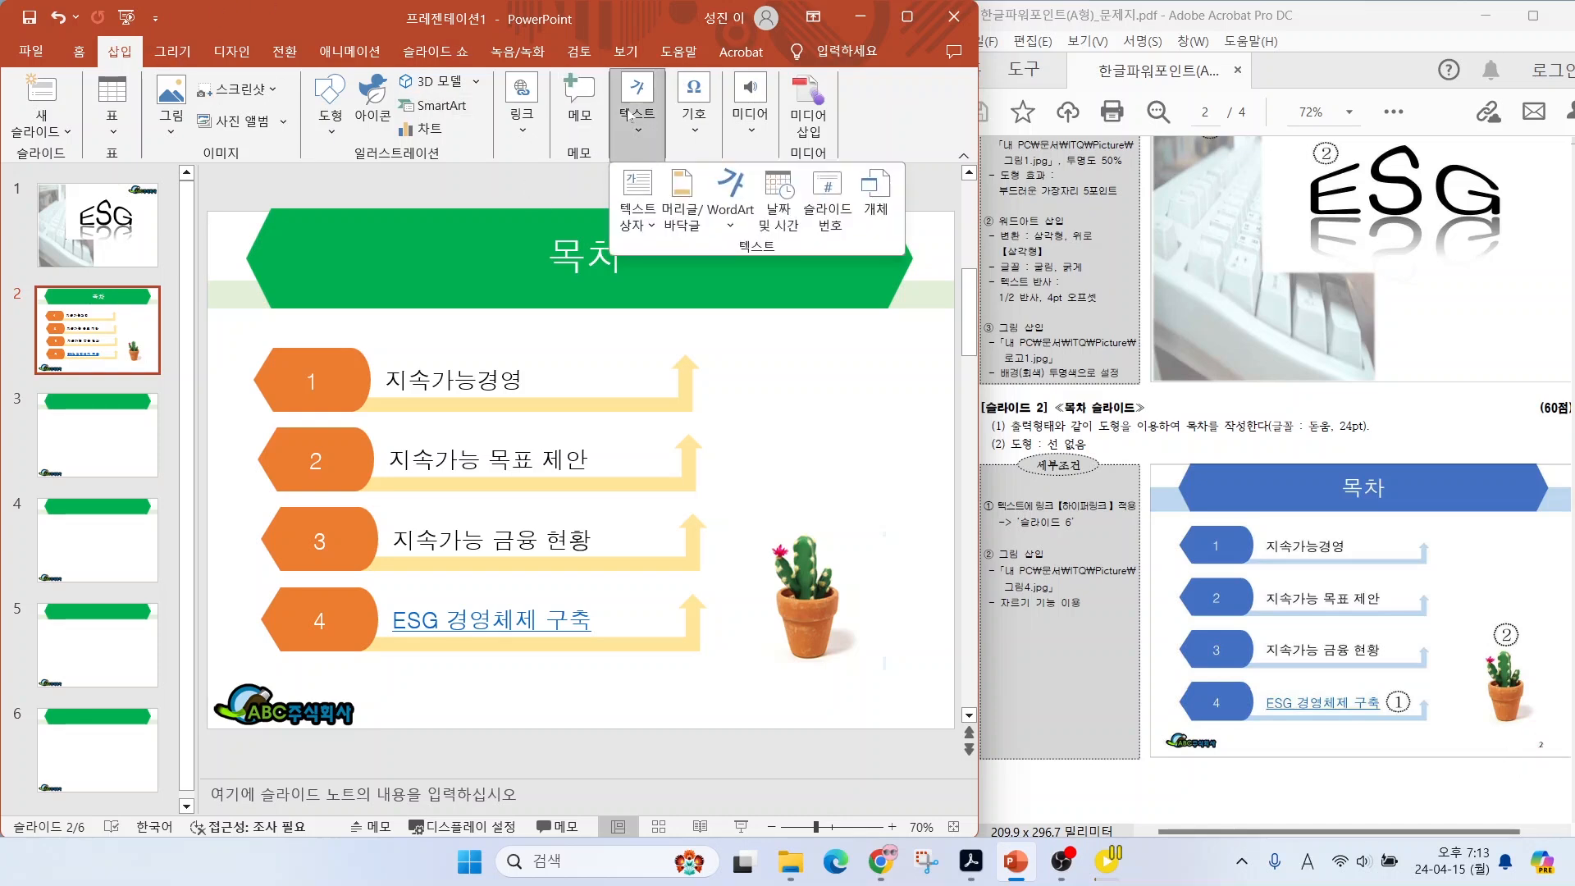
pyautogui.click(829, 201)
pyautogui.click(207, 470)
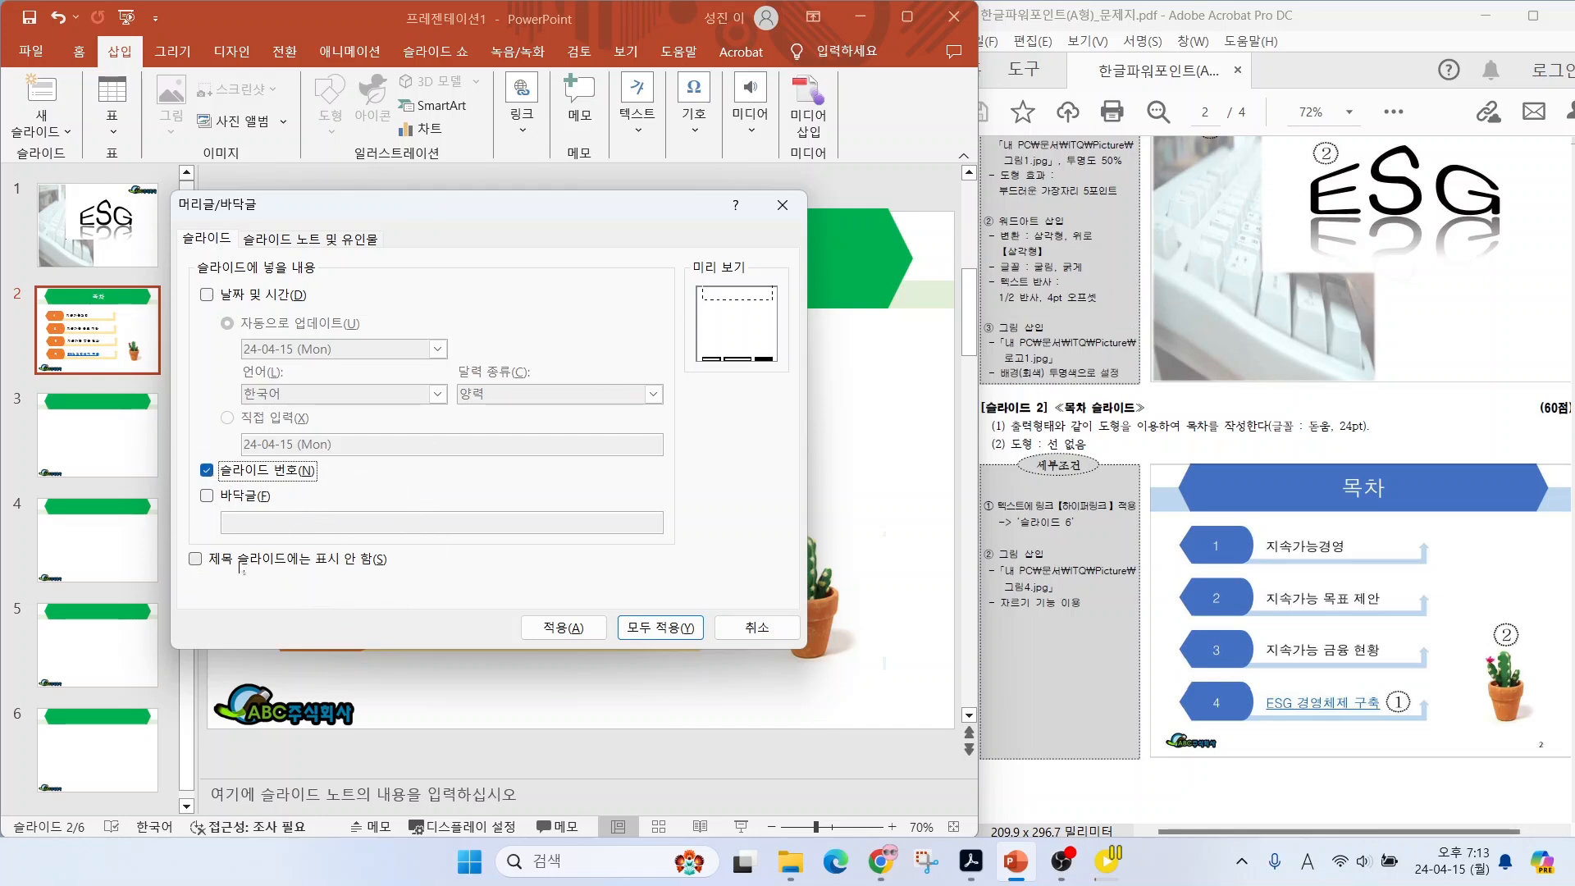
pyautogui.click(195, 559)
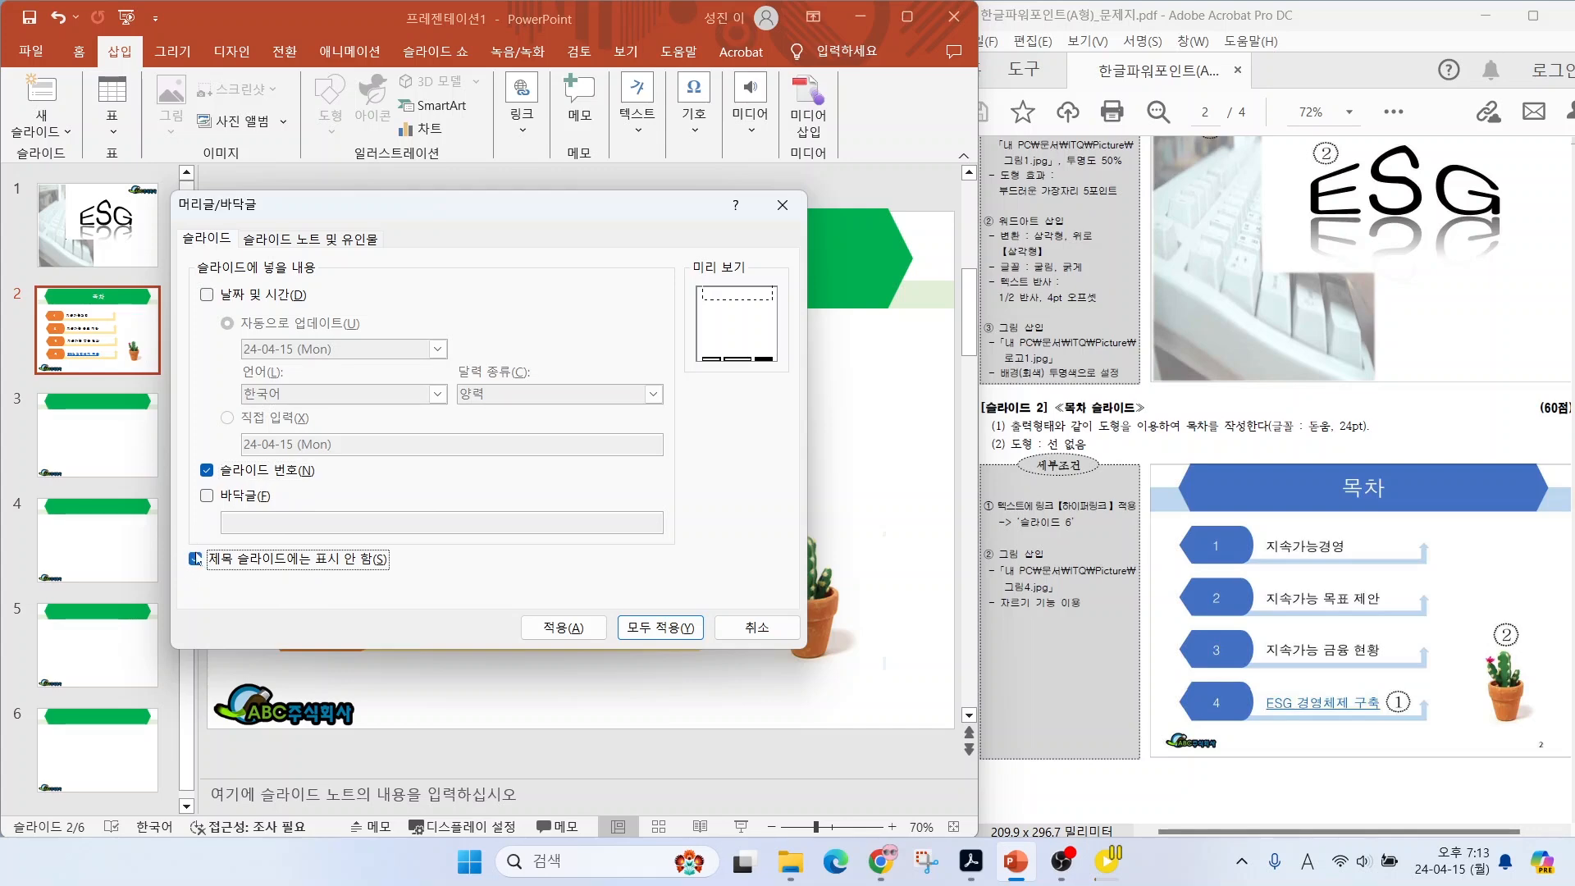
pyautogui.click(656, 630)
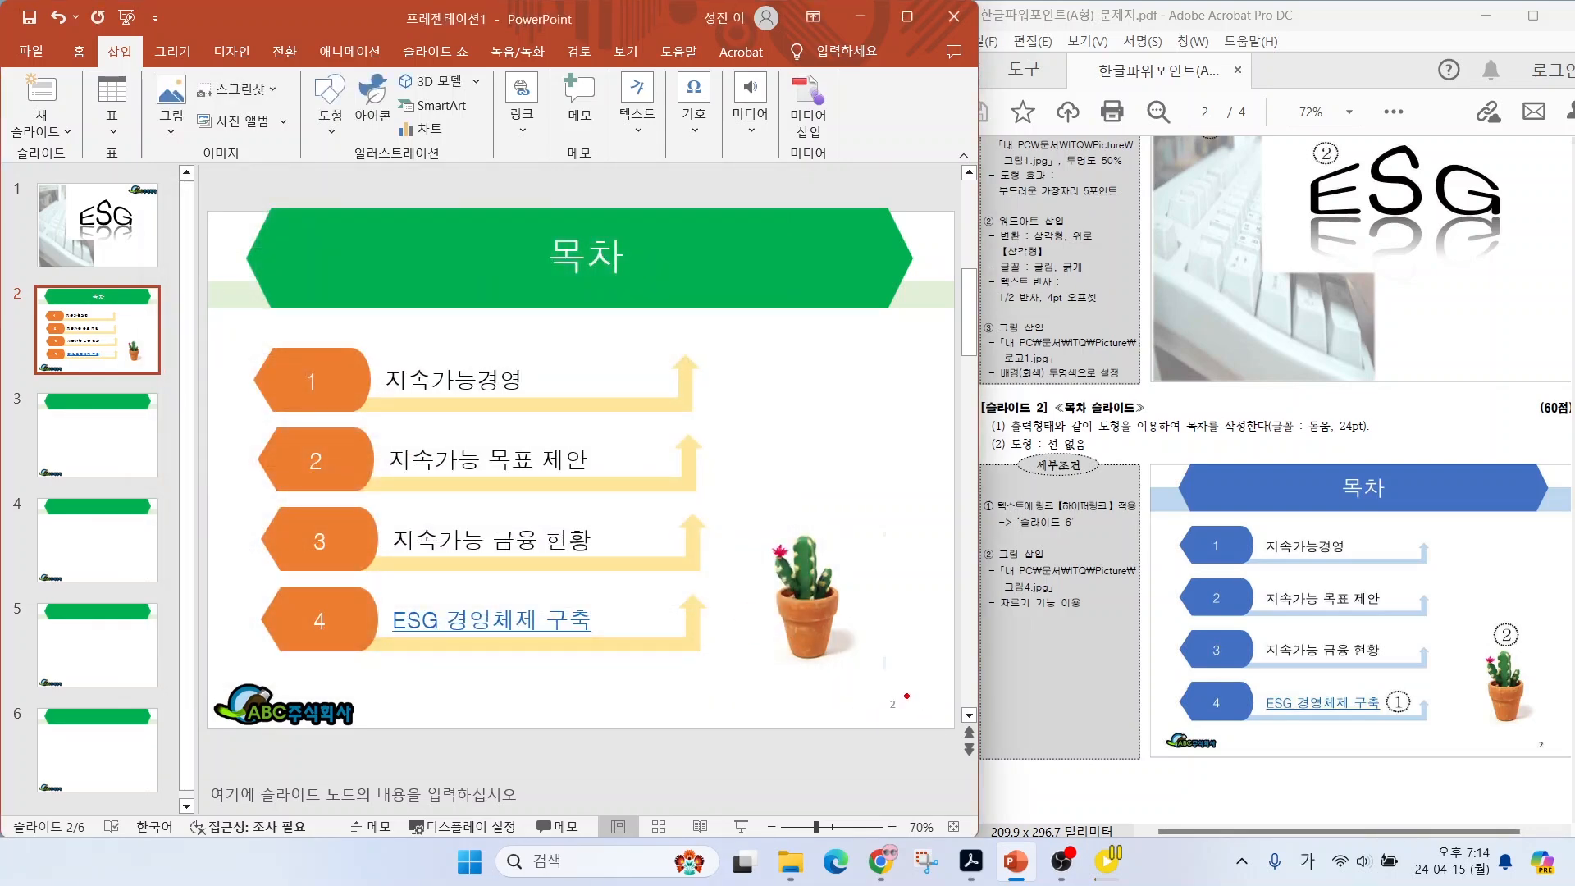
pyautogui.moveTo(907, 695); pyautogui.dragTo(985, 630)
pyautogui.press('Escape')
pyautogui.press('pageup')
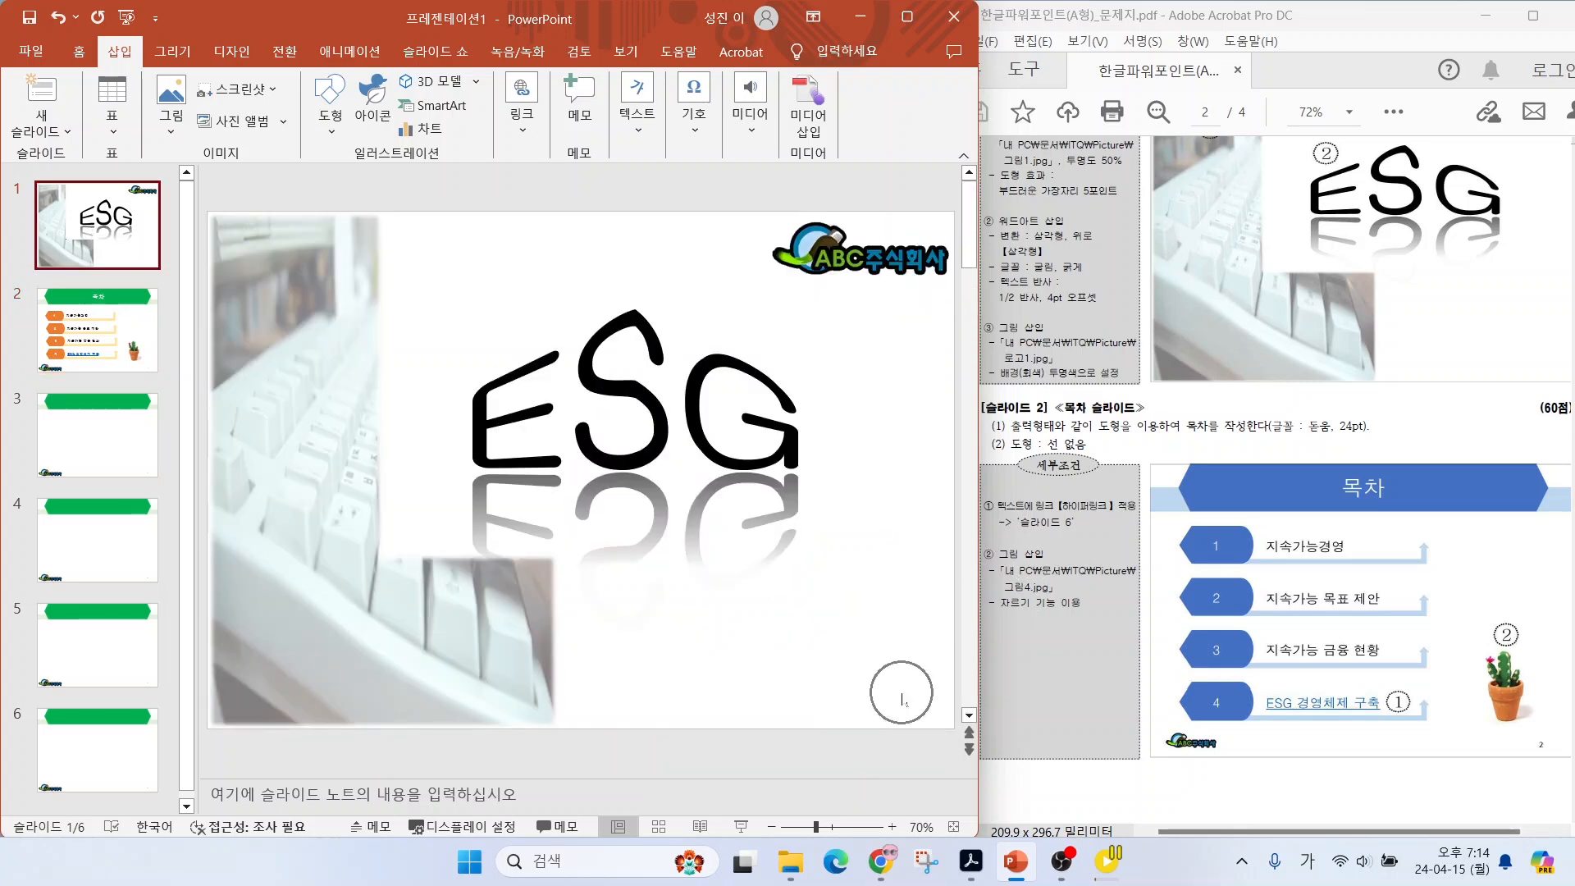
pyautogui.click(104, 317)
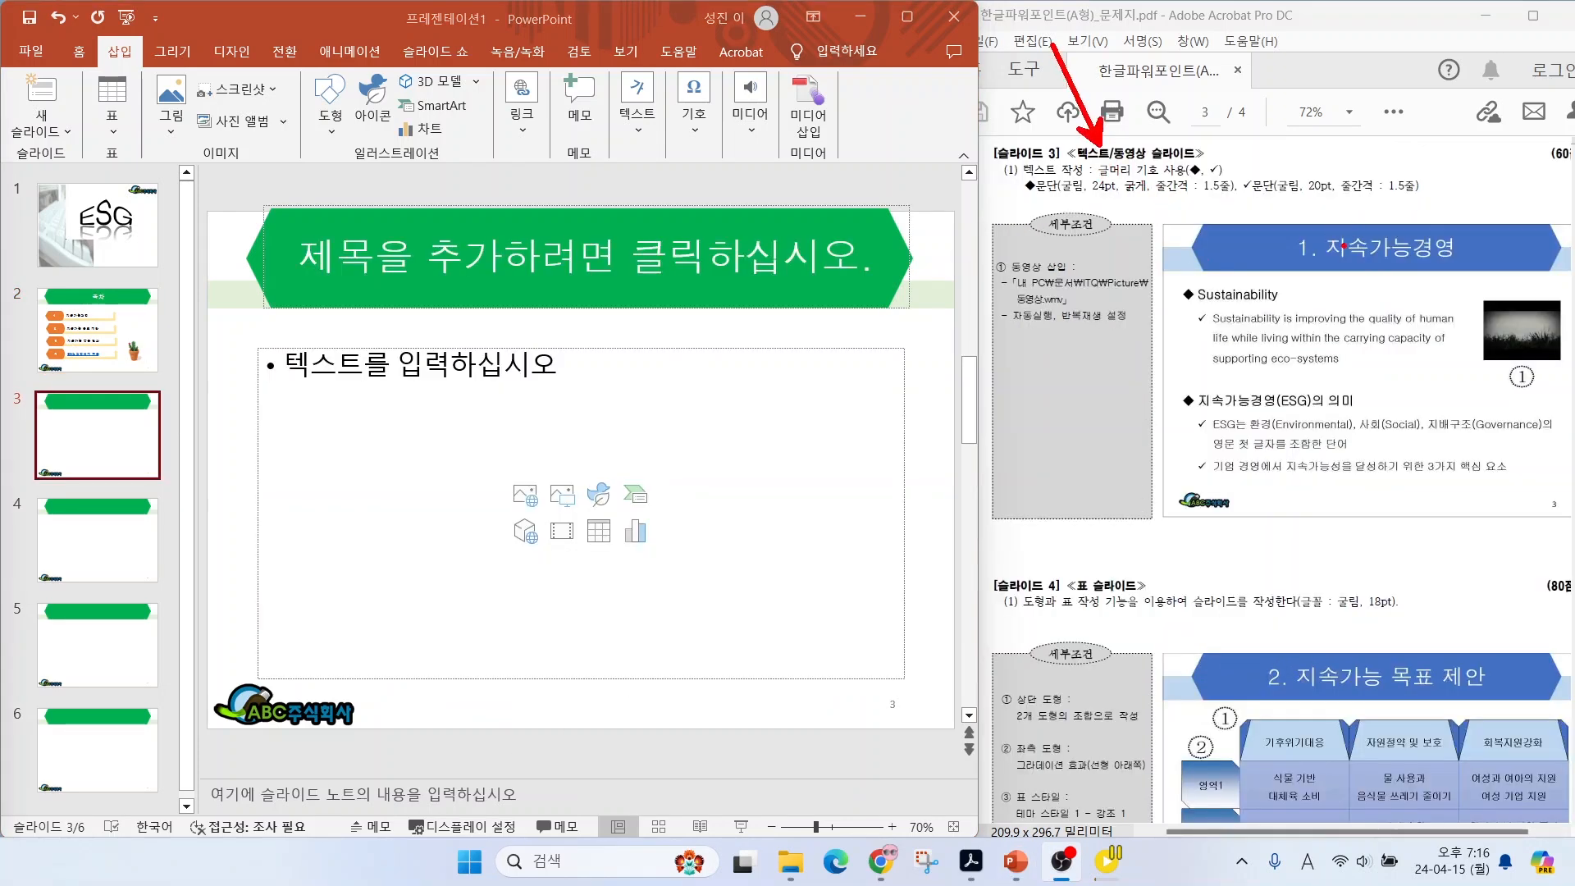
pyautogui.moveTo(1314, 364)
pyautogui.mouseDown()
pyautogui.moveTo(1215, 272)
pyautogui.moveTo(1305, 371)
pyautogui.mouseUp()
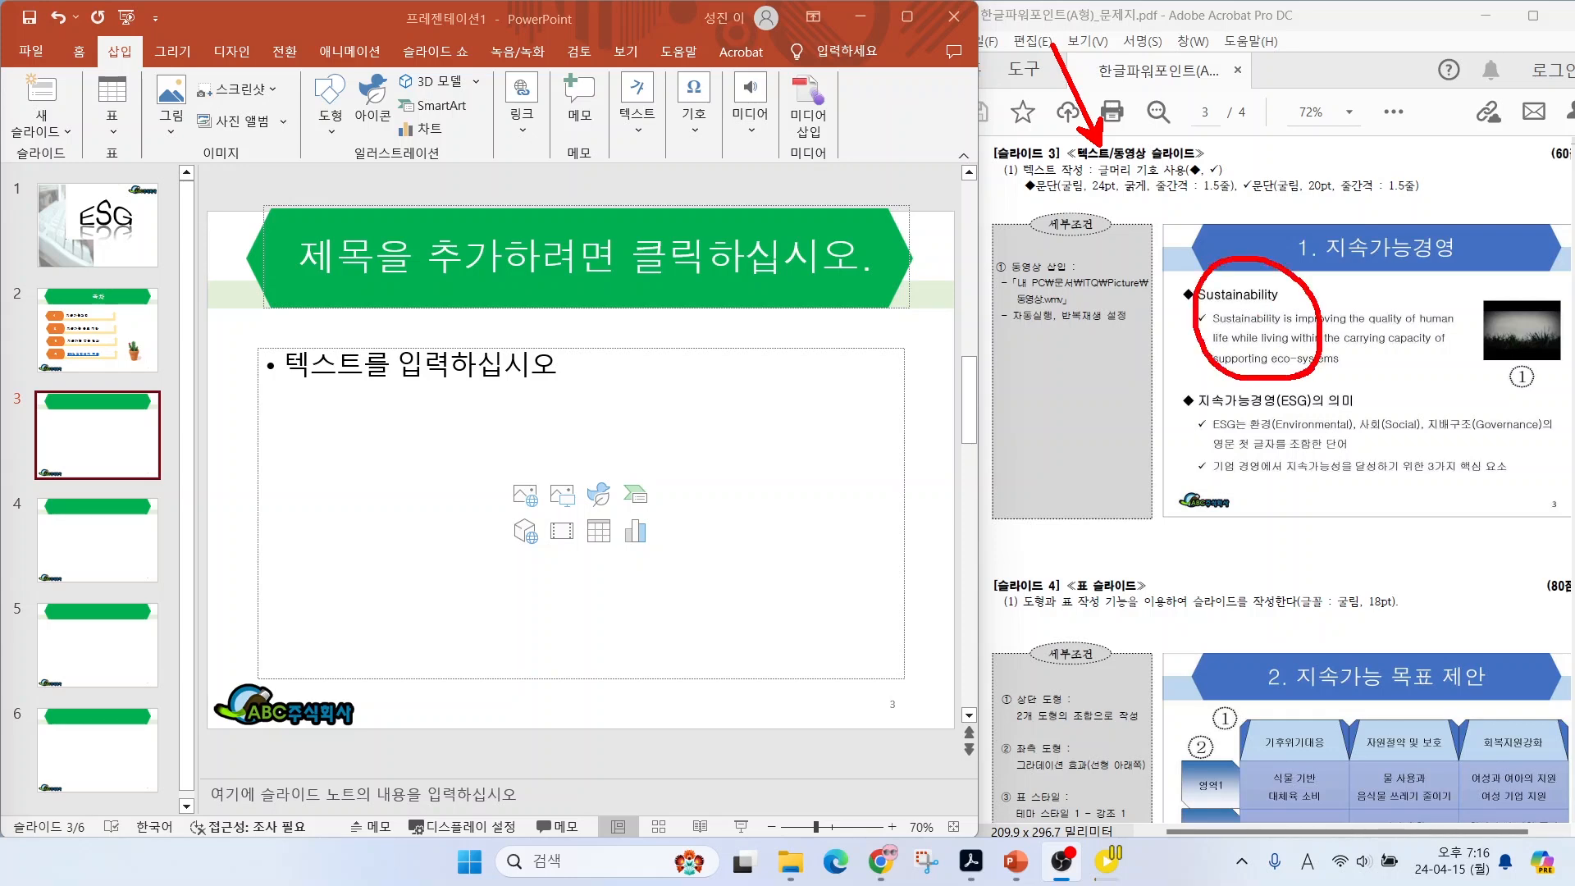
pyautogui.moveTo(1168, 284); pyautogui.dragTo(1477, 375)
pyautogui.moveTo(1161, 382); pyautogui.dragTo(1572, 498)
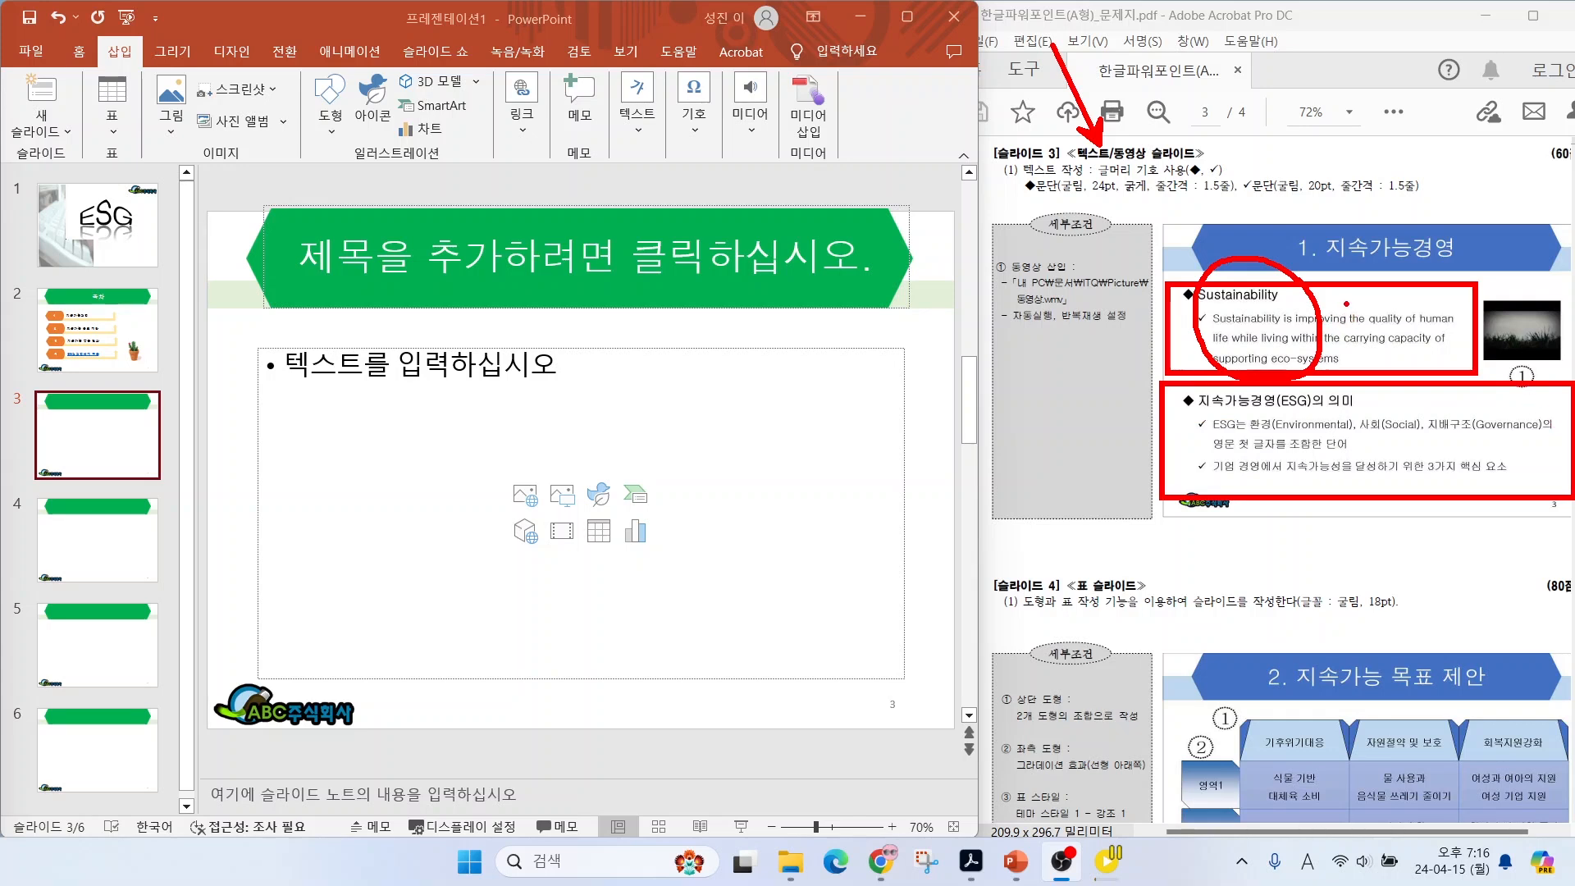
pyautogui.press('Escape')
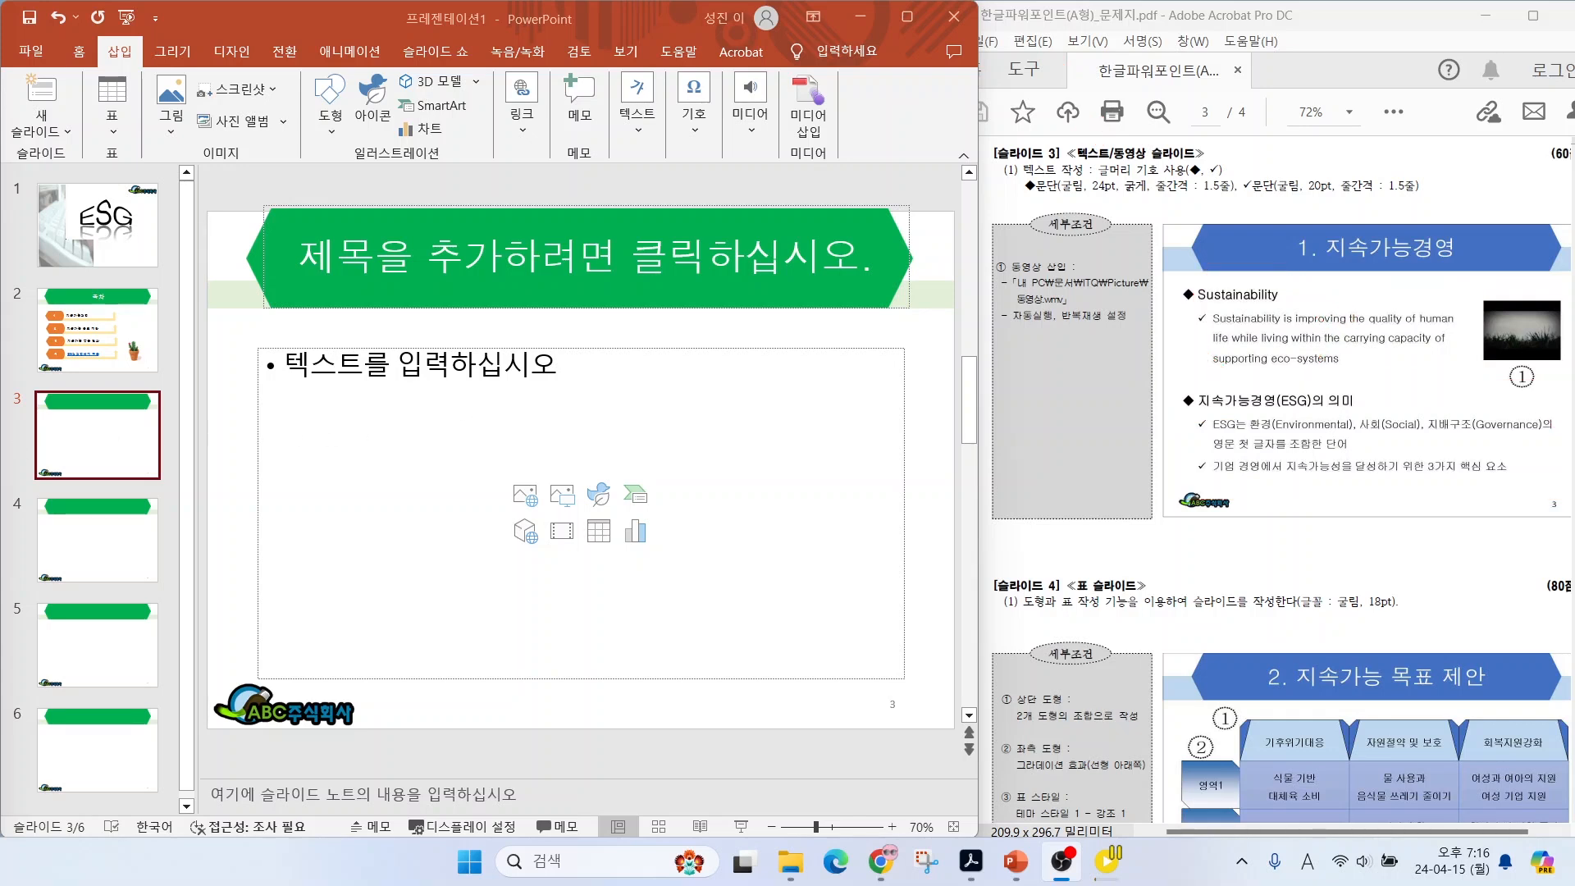
# Enter 1. 지속가능경영 as the title of slide 3 and move on to its body placeholder.
pyautogui.click(492, 258)
pyautogui.write('1. 지속가능경영')
pyautogui.hotkey('ctrl', 'Return')
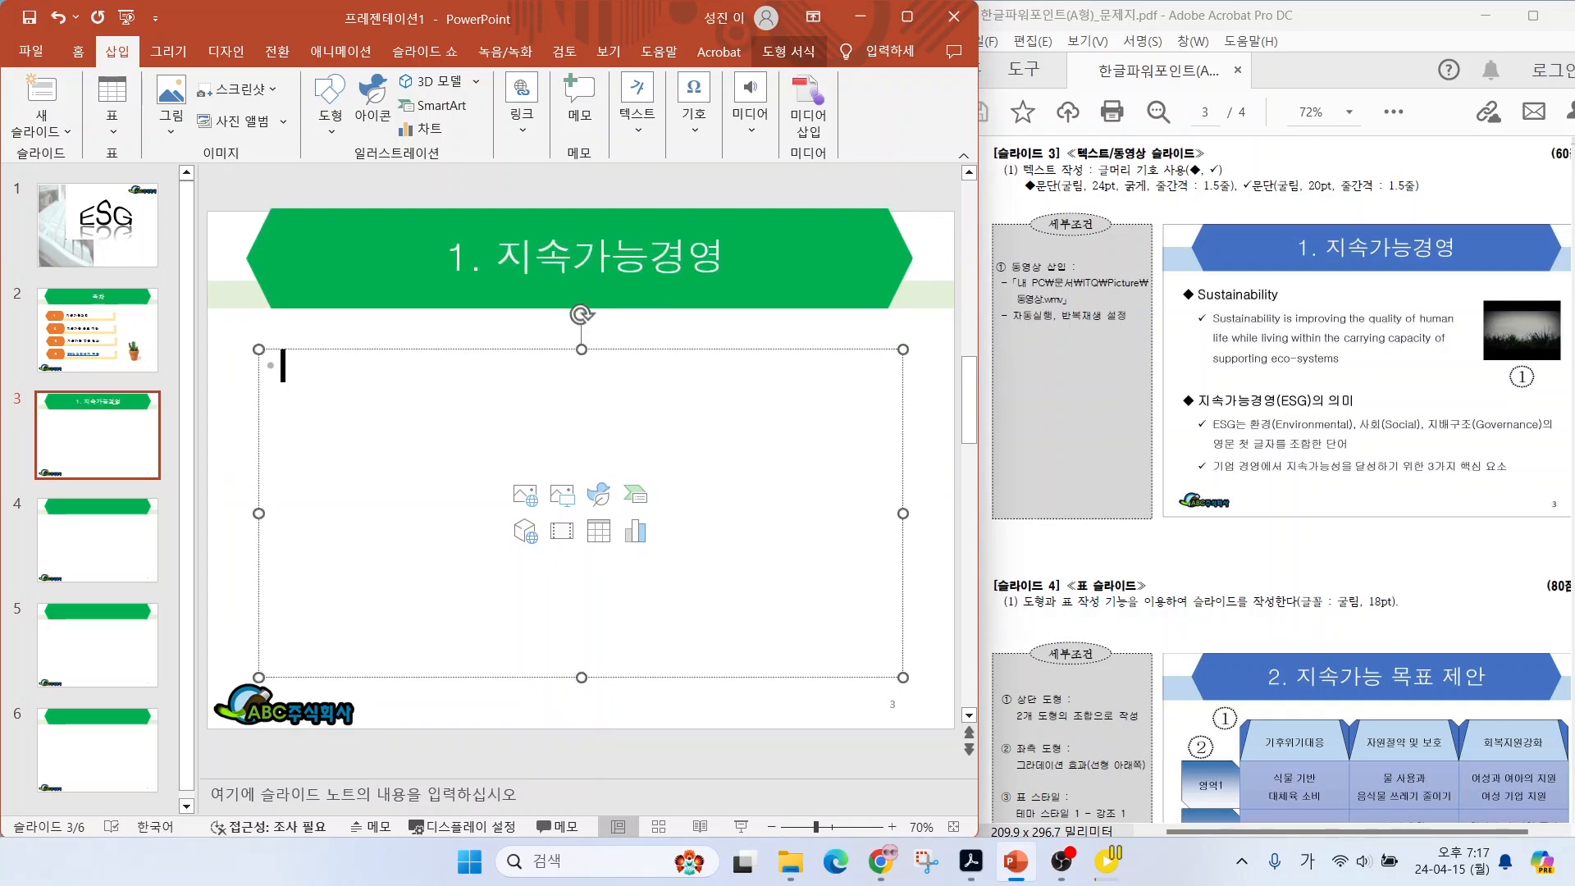
# Write the body lines Sustainability and Sustainability is improving the quality of human in slide 3's text placeholder.
pyautogui.press('Hangul')
pyautogui.write('Sustainability')
pyautogui.press('Return')
pyautogui.write('Sustainability is imp')
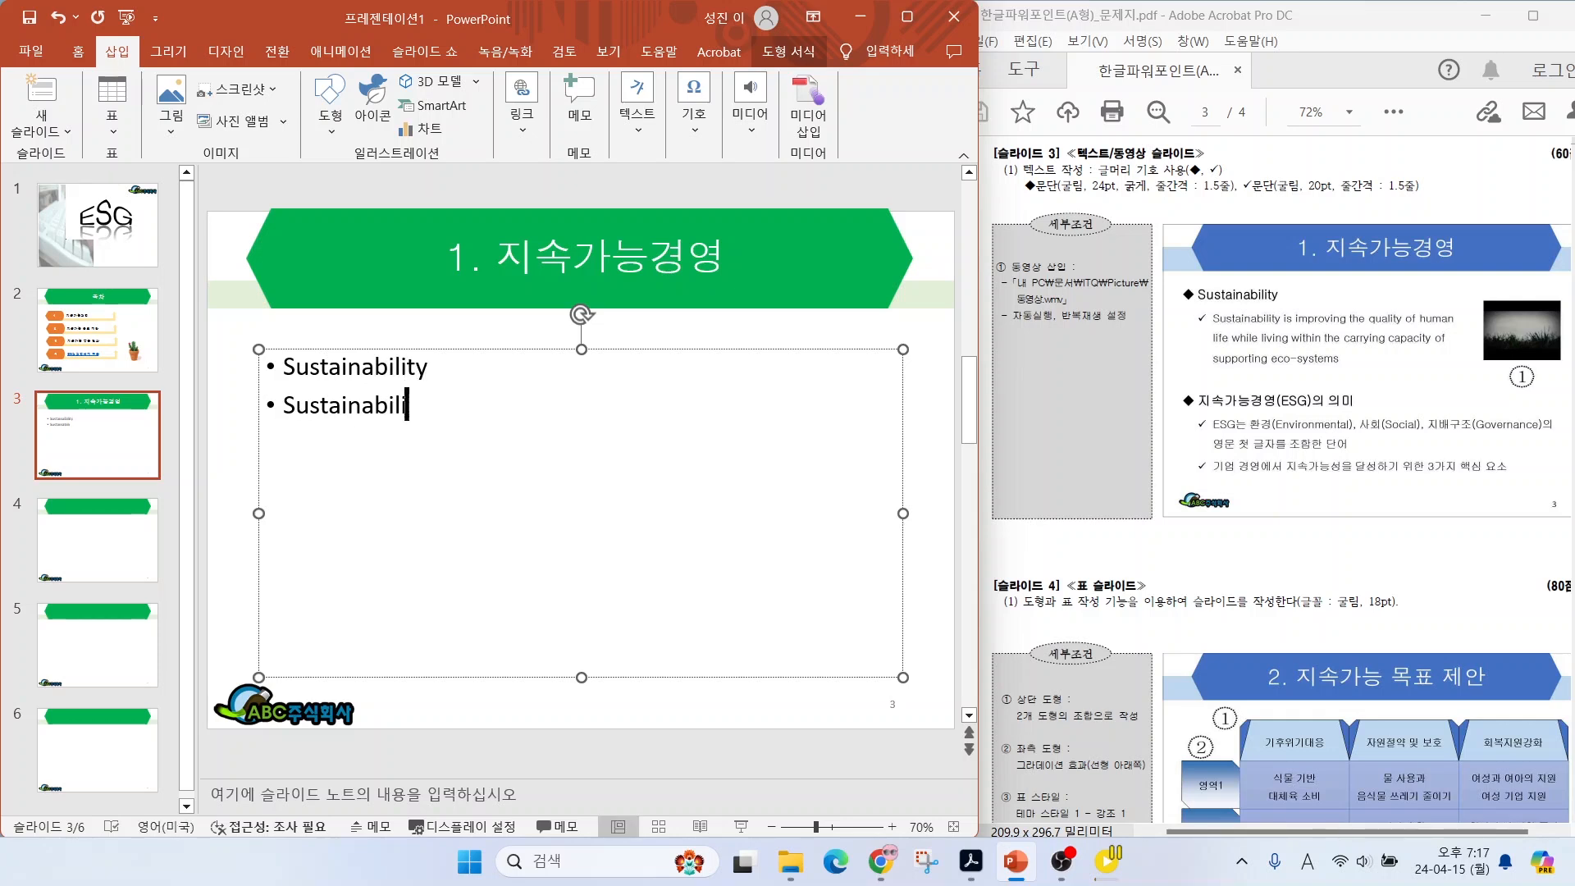
pyautogui.write('roving the quality of human')
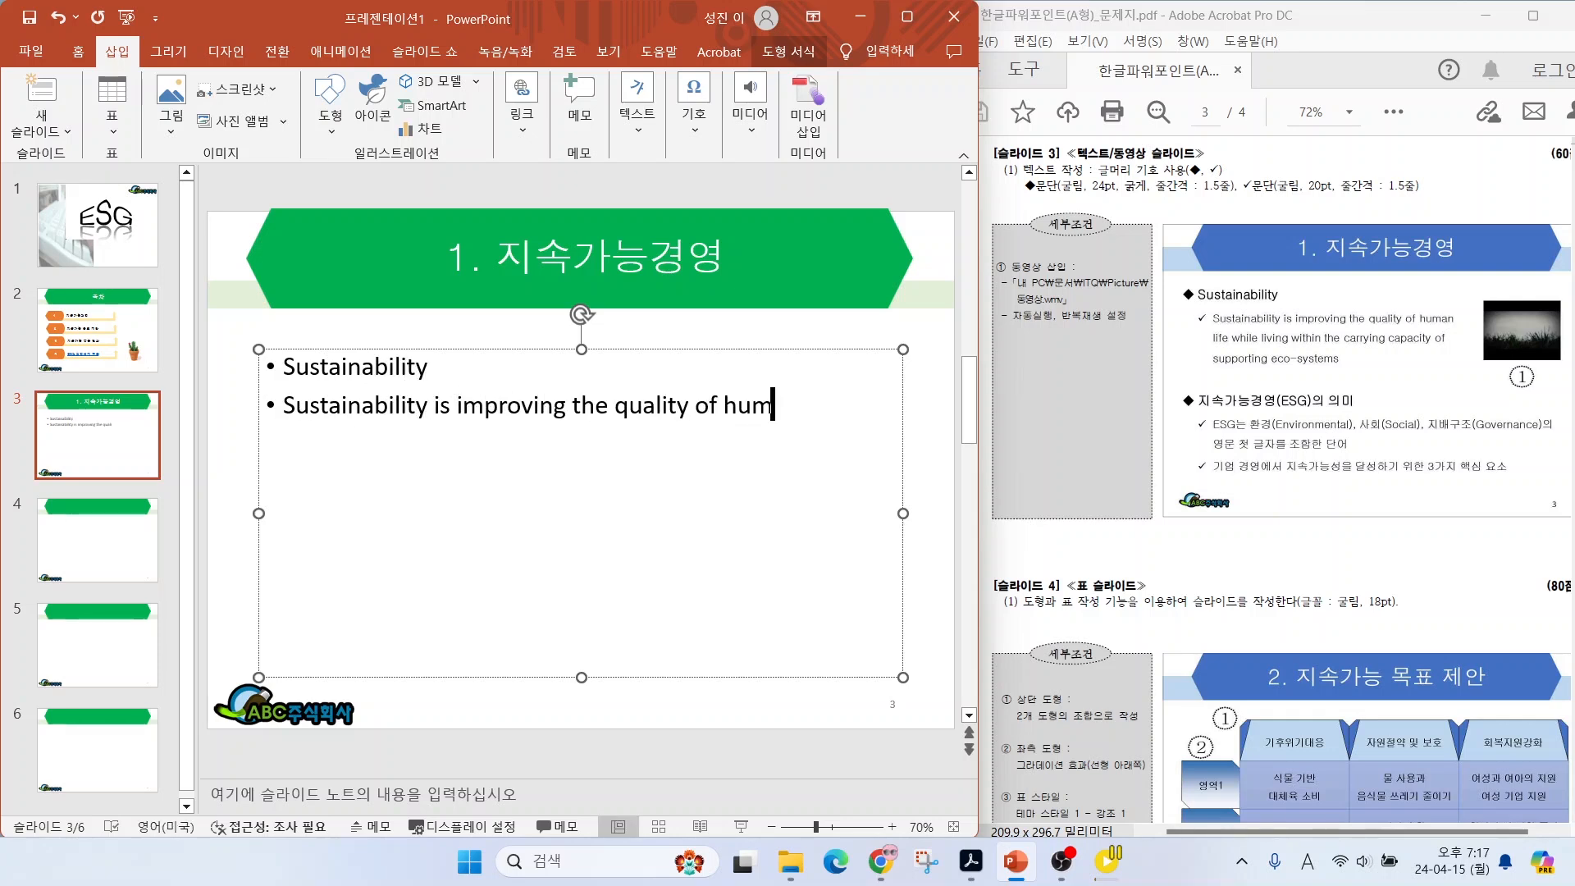
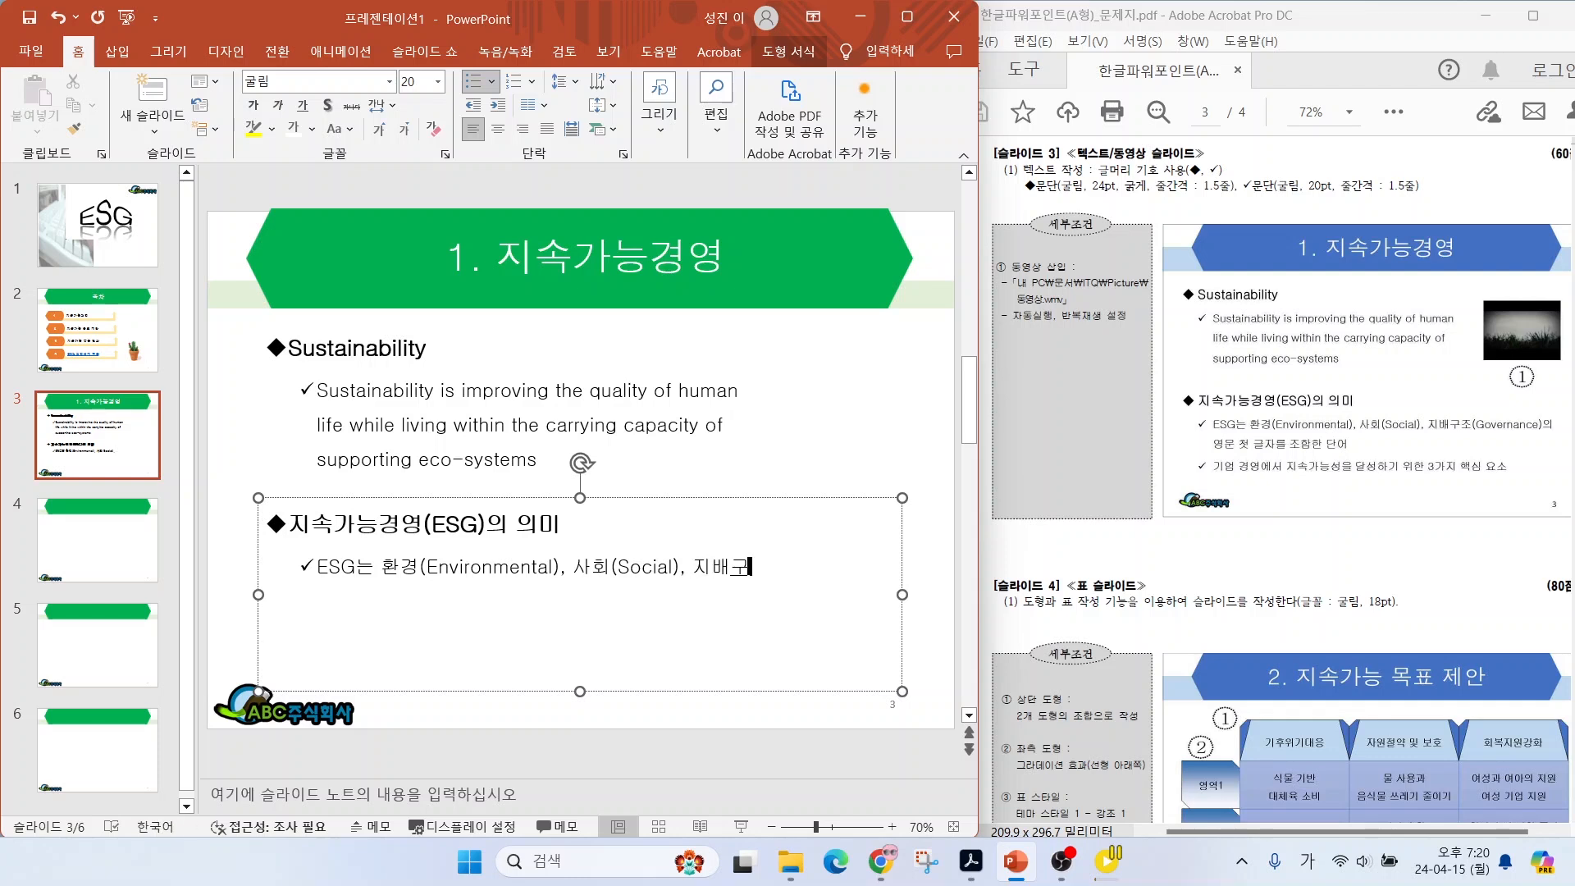
# Complete the first bullet under 지속가능경영(ESG)의 의미 as ESG는 환경(Environmental), 사회(Social), 지배구조(Governance)의 영문 첫 글자를 조합한 단어.
pyautogui.write('neance')
pyautogui.press('BackSpace')
pyautogui.press('BackSpace')
pyautogui.press('BackSpace')
pyautogui.press('BackSpace')
pyautogui.press('BackSpace')
pyautogui.write('ance)')
pyautogui.press('Hangul')
pyautogui.write('의 영문 첫 글자를 조합한 단어')
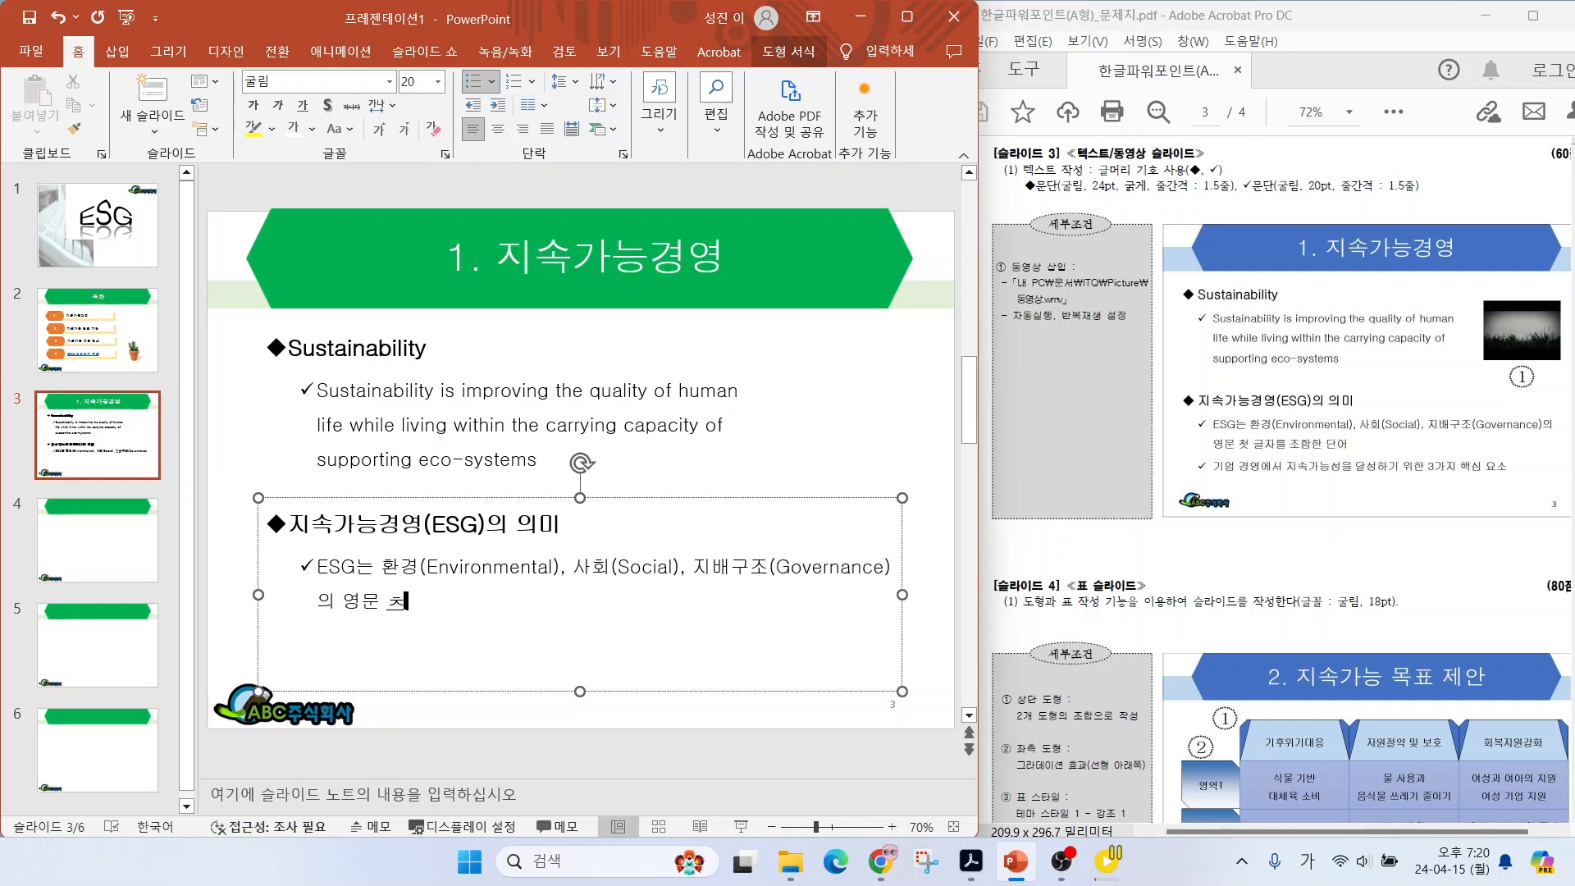
# Add the bullet 기업 경영에서 지속가능성을 달성하기 위한 3가지 핵심 요소 and widen the text box slightly so its lines wrap as in the exam sheet.
pyautogui.press('Return')
pyautogui.write('기업 경영')
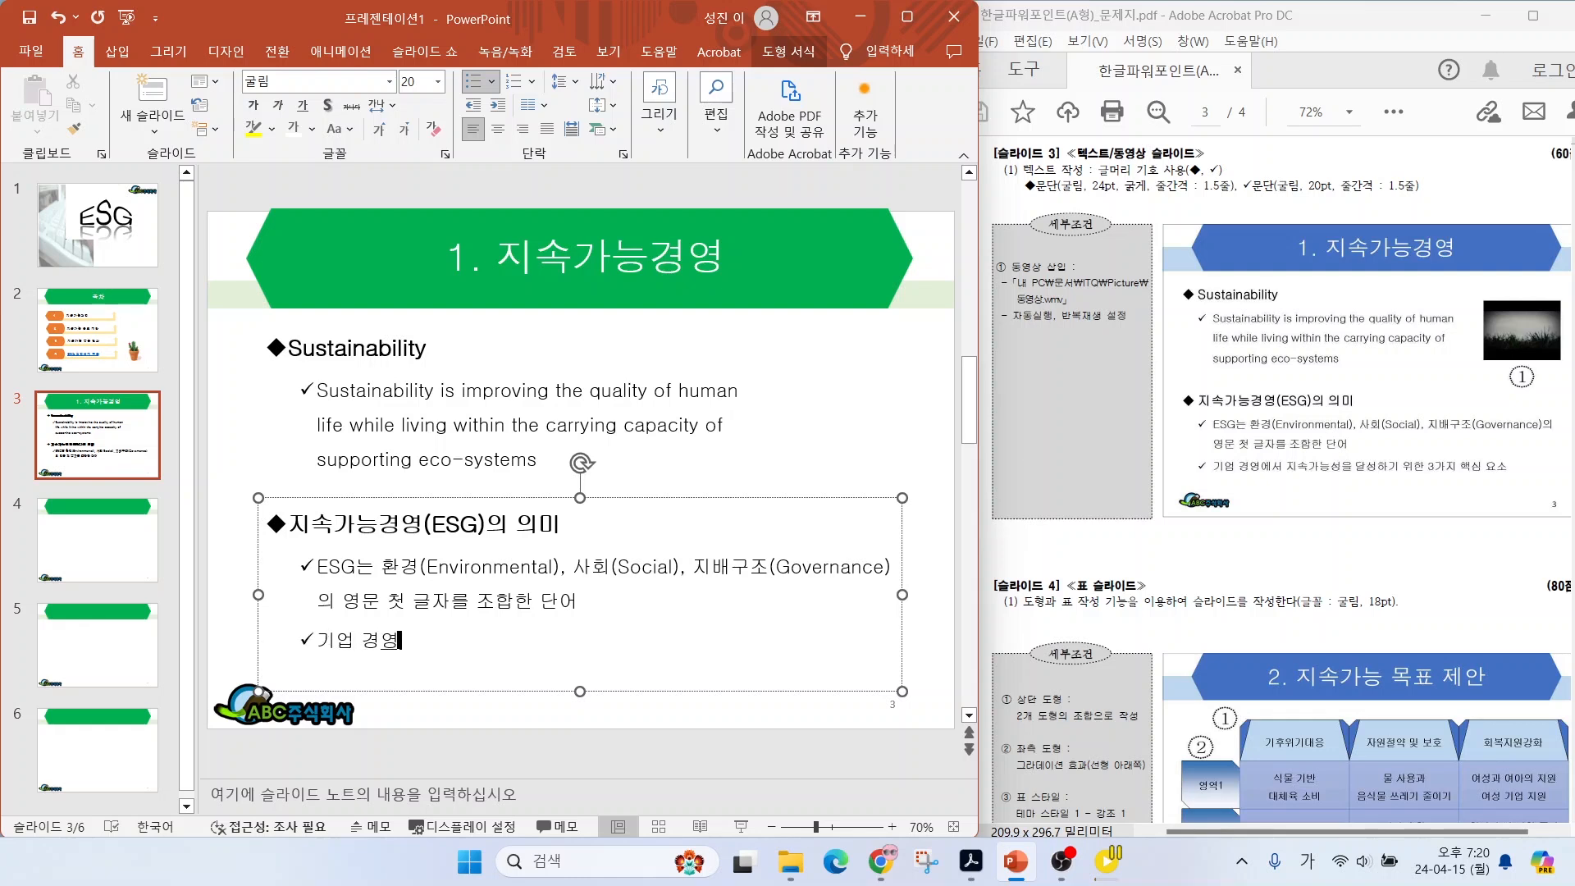
pyautogui.write('에서 지속가능성을 달성하기 위한 3가지 핵심 요소')
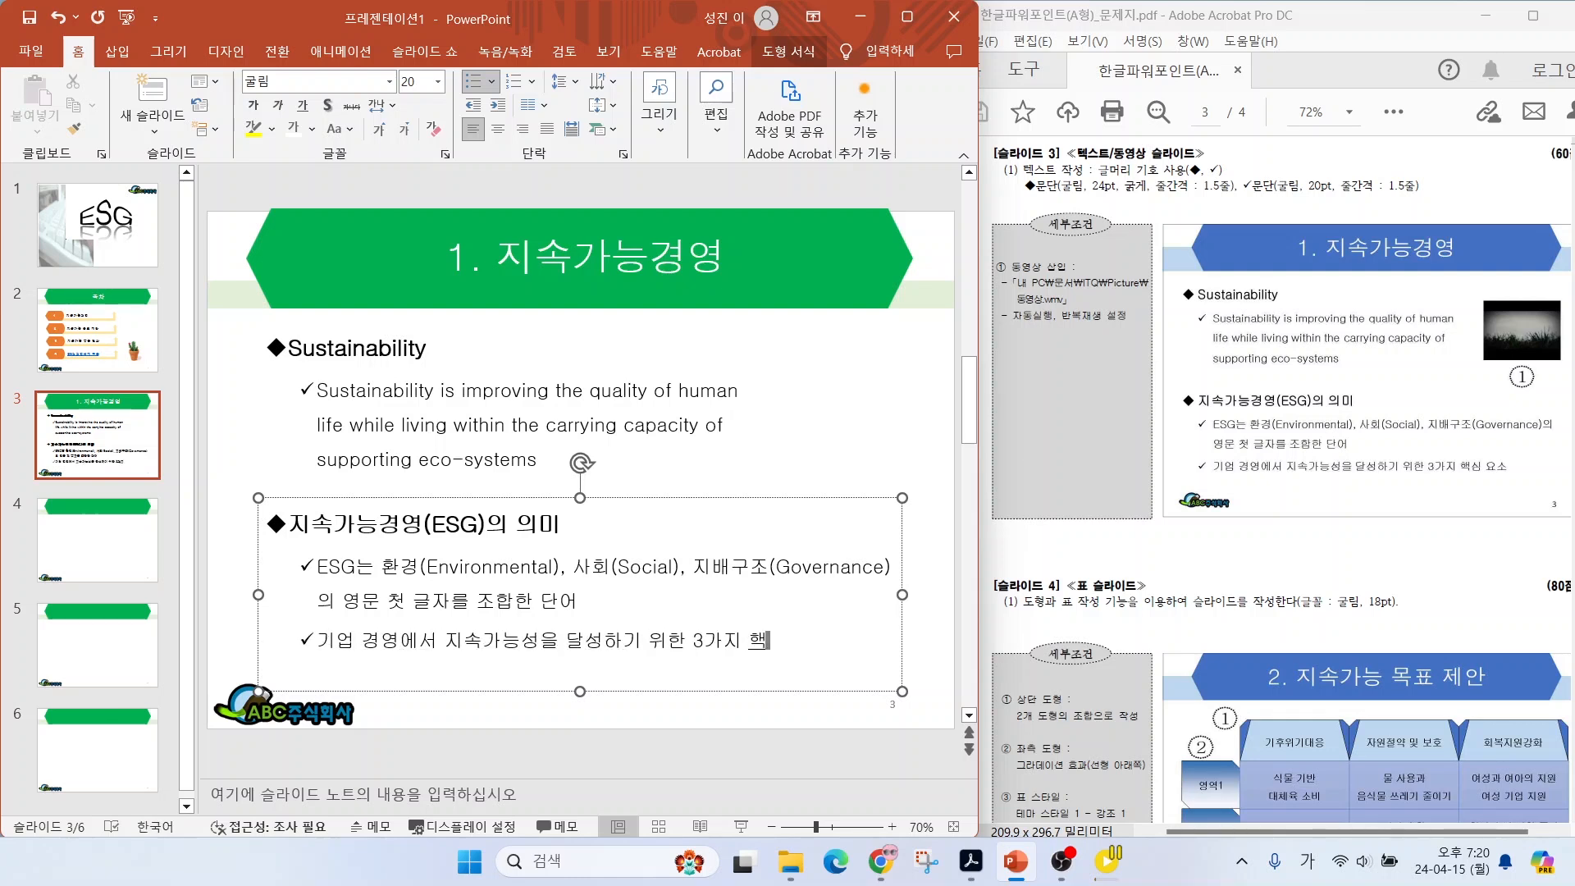
pyautogui.moveTo(902, 595); pyautogui.dragTo(925, 592)
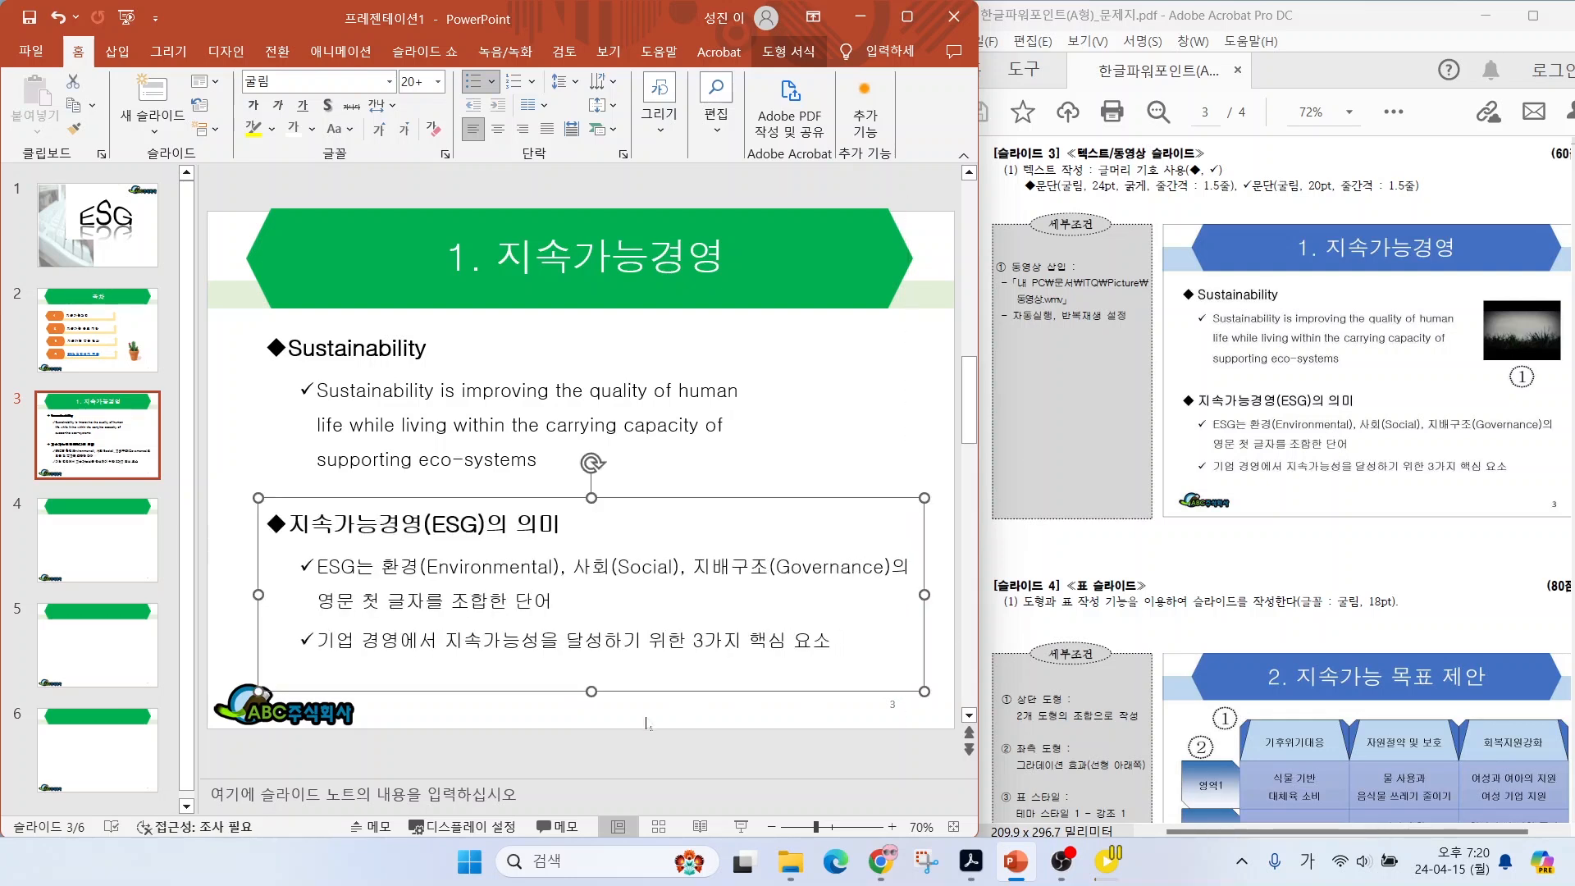
pyautogui.click(672, 721)
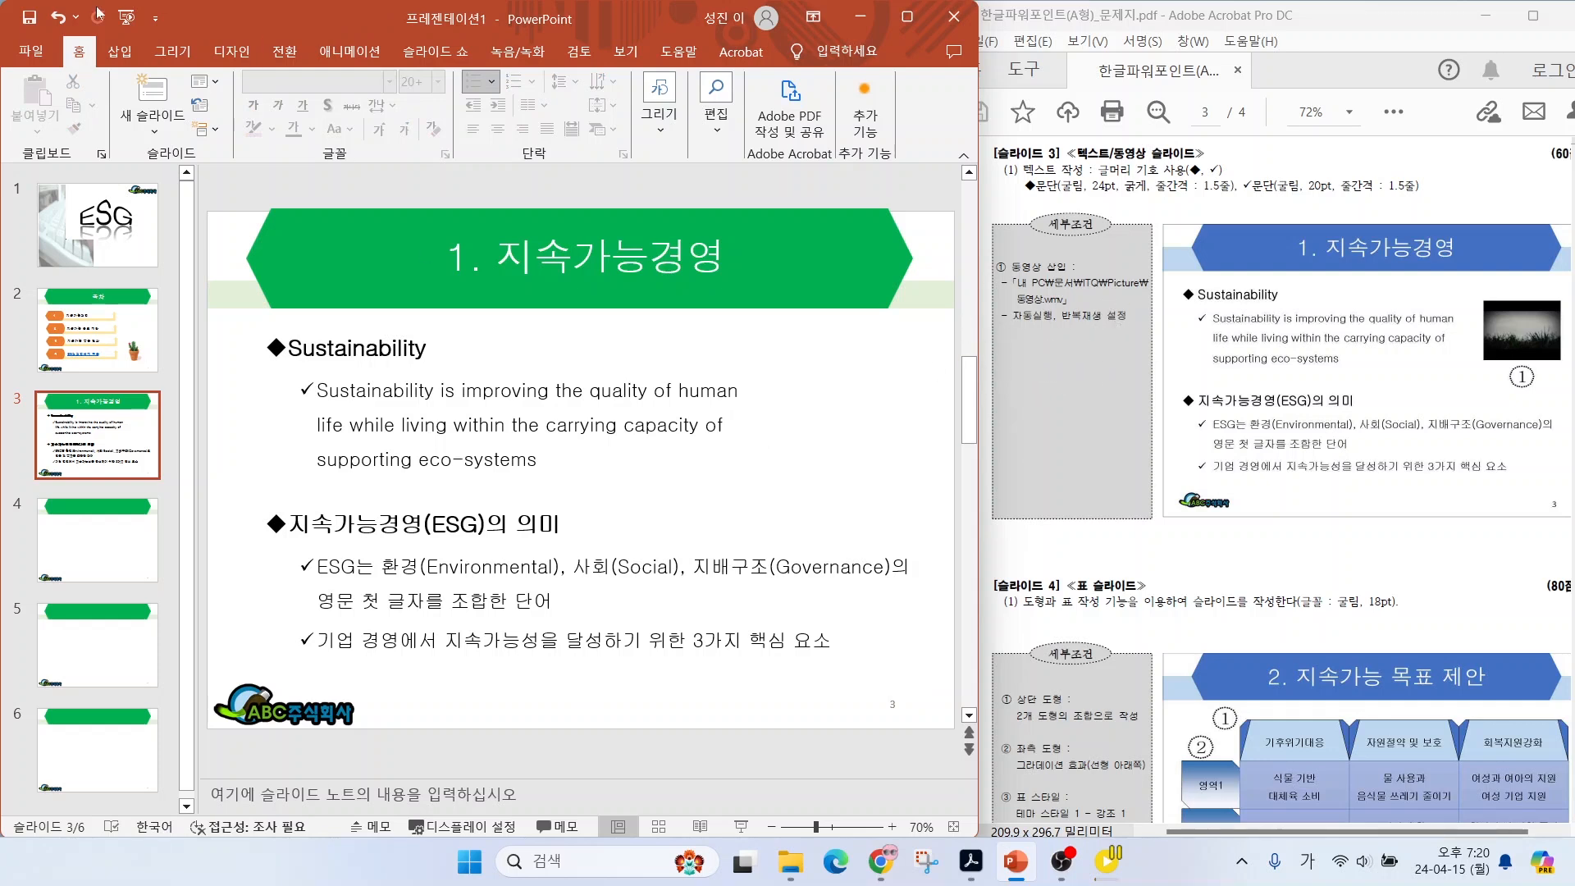
# Insert the video 동영상.wmv from the Picture folder and place it beside the Sustainability text at about 4.4 × 3.39 cm.
pyautogui.click(124, 54)
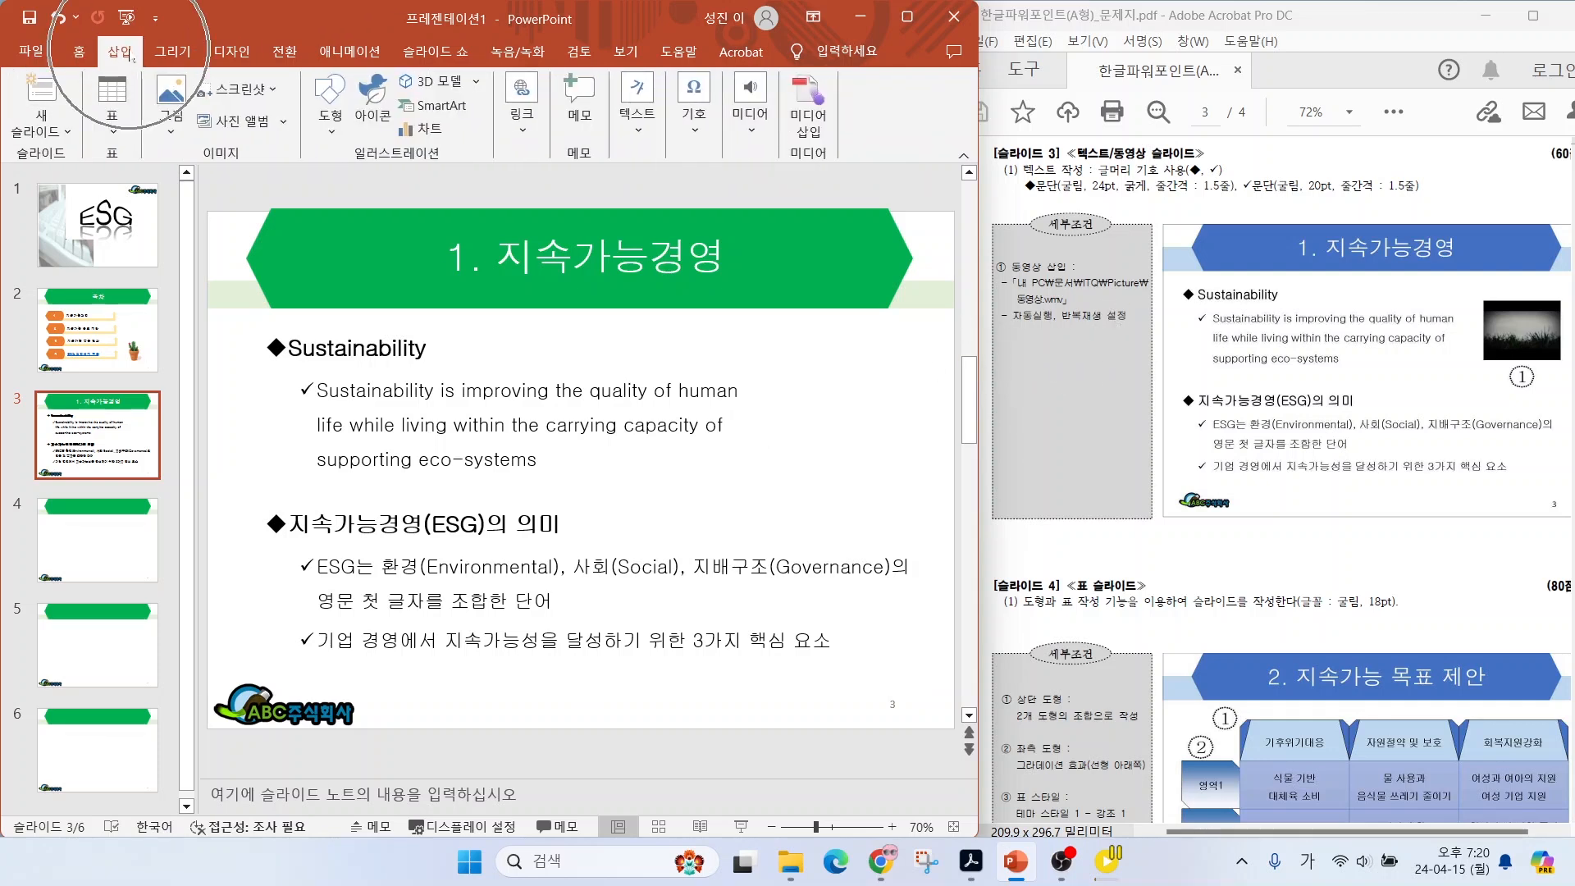
pyautogui.click(759, 132)
pyautogui.click(759, 212)
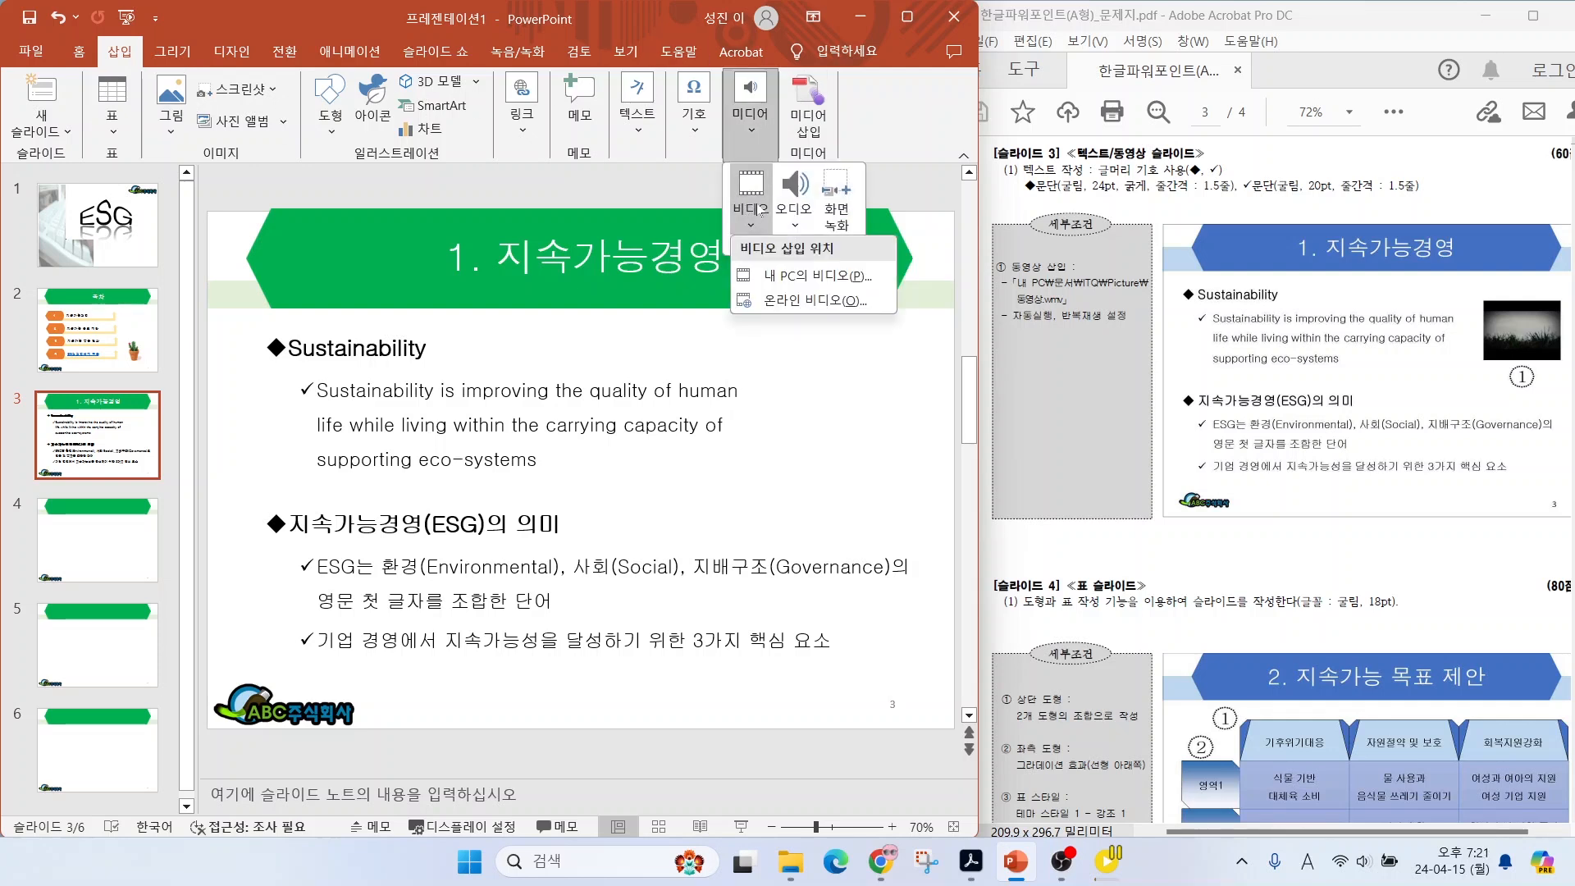
pyautogui.click(780, 275)
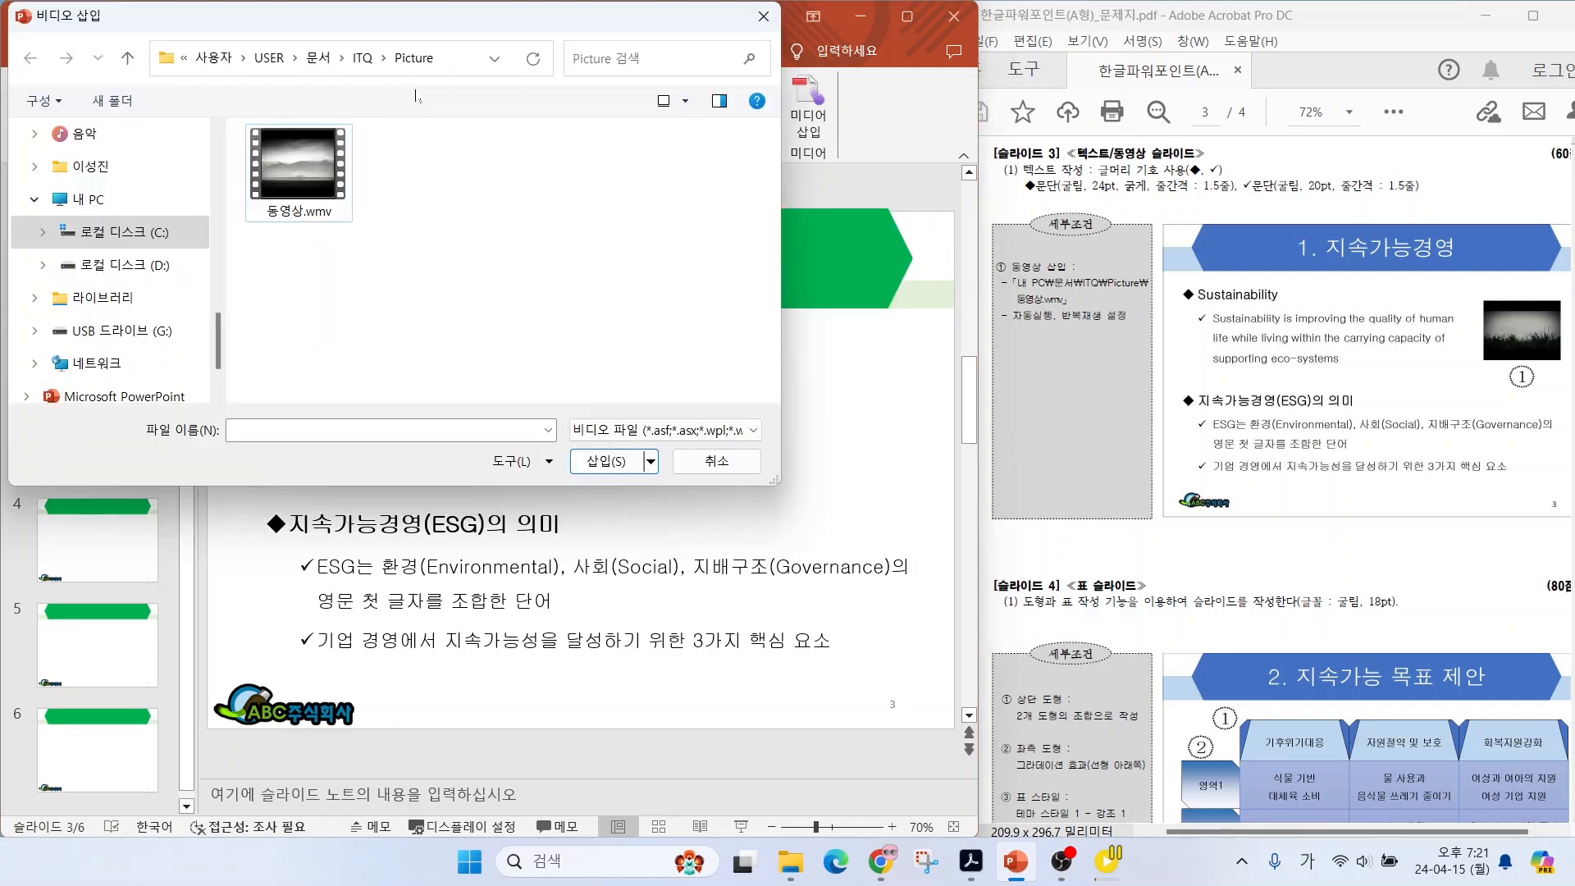
pyautogui.press('ctrl')
pyautogui.click(294, 179)
pyautogui.click(605, 461)
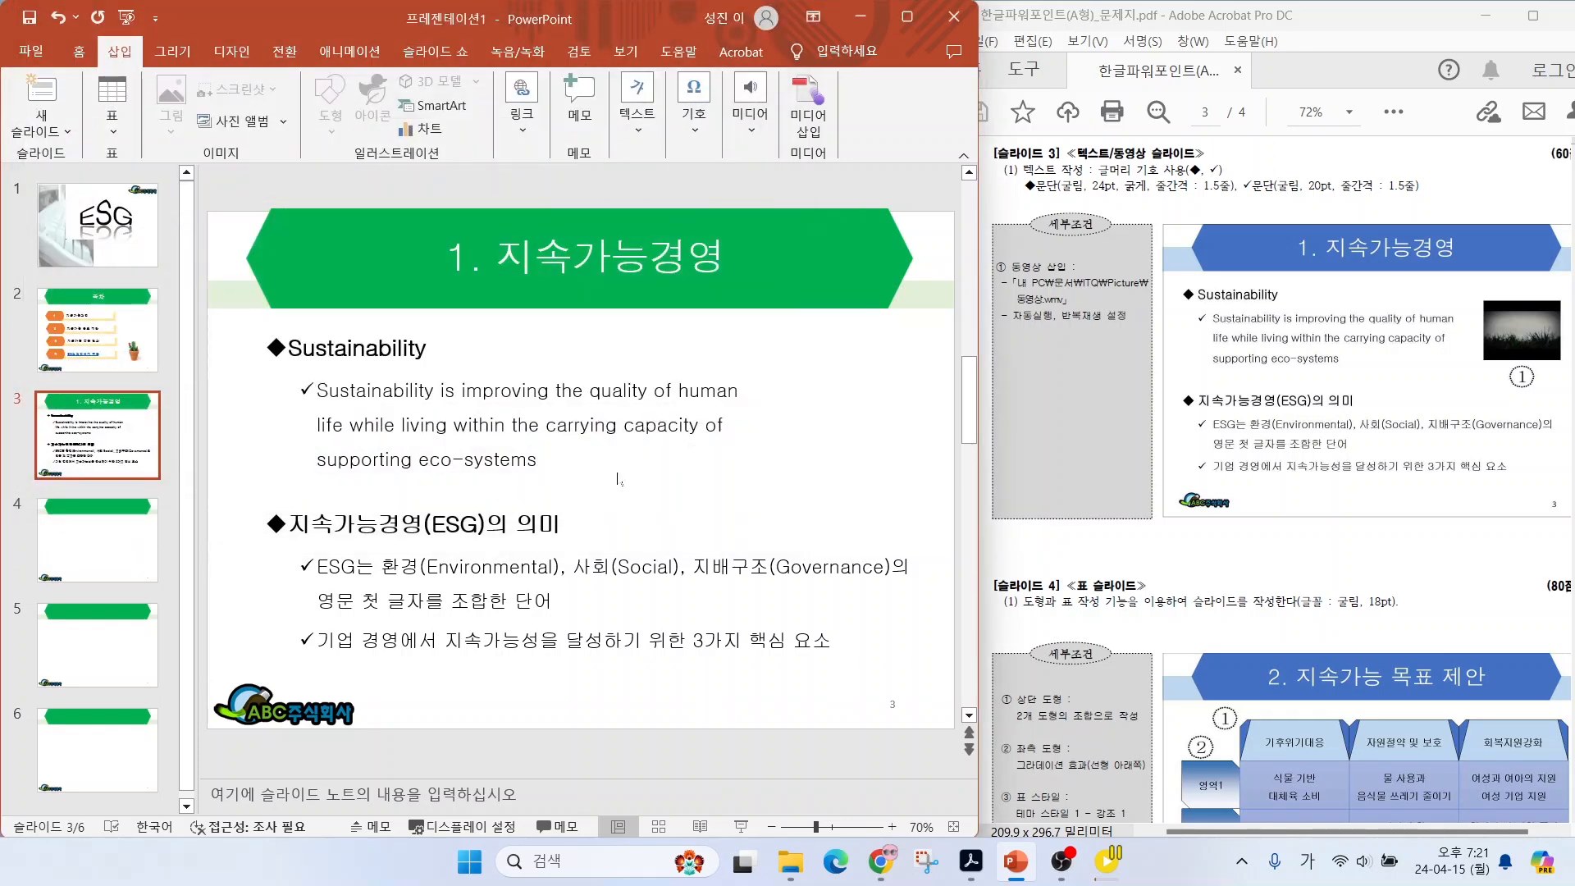
pyautogui.moveTo(648, 460); pyautogui.dragTo(845, 392)
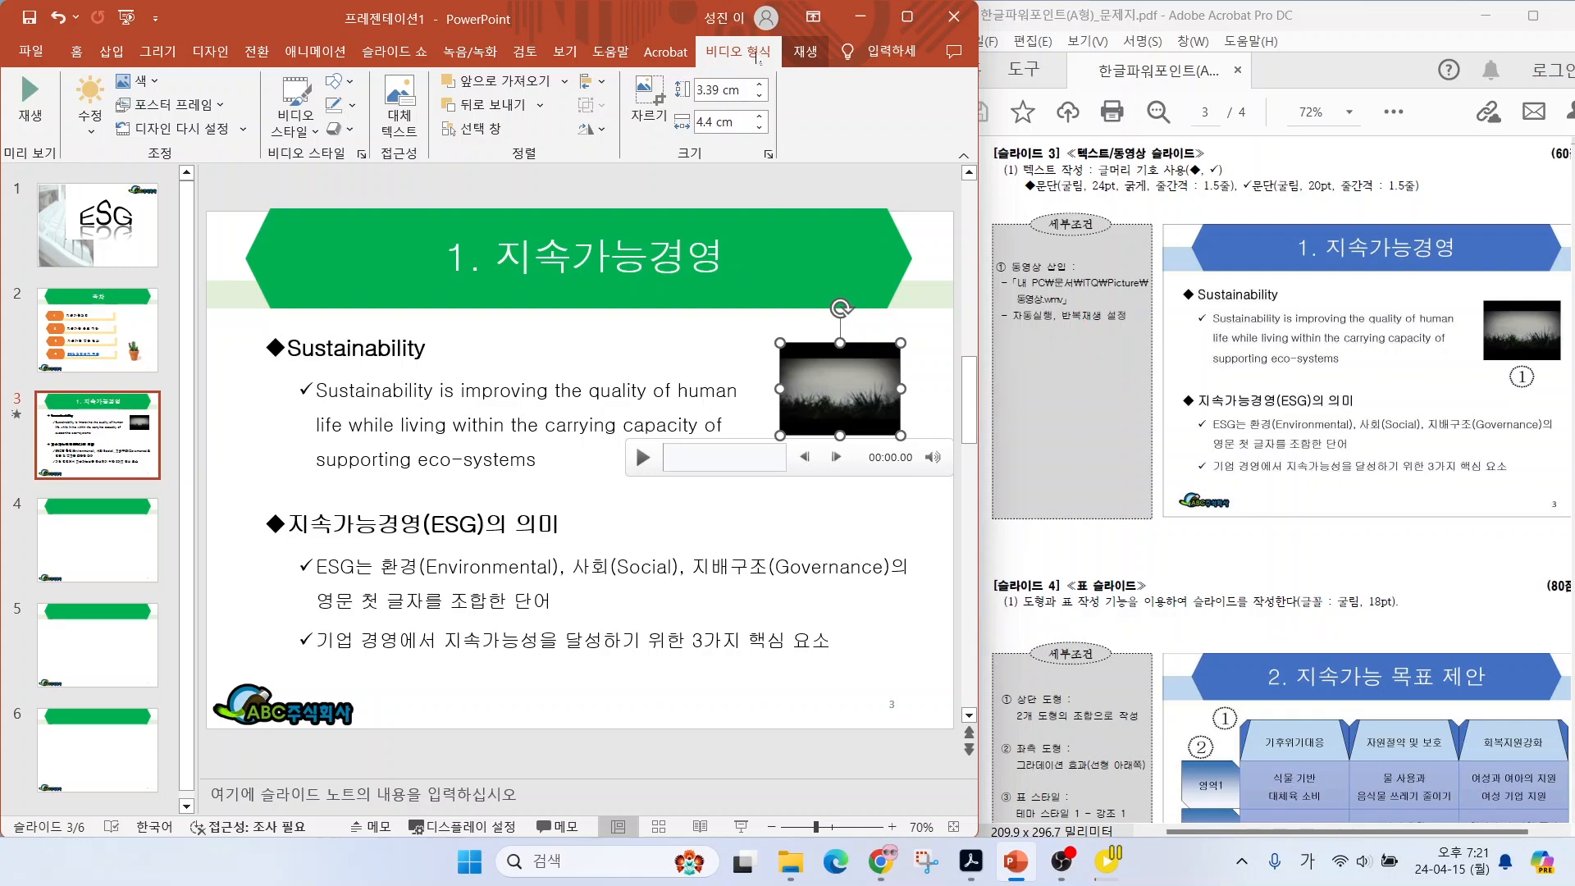
# Set the video on slide 3 to start with 자동 실행 and turn on 반복 재생.
pyautogui.click(802, 52)
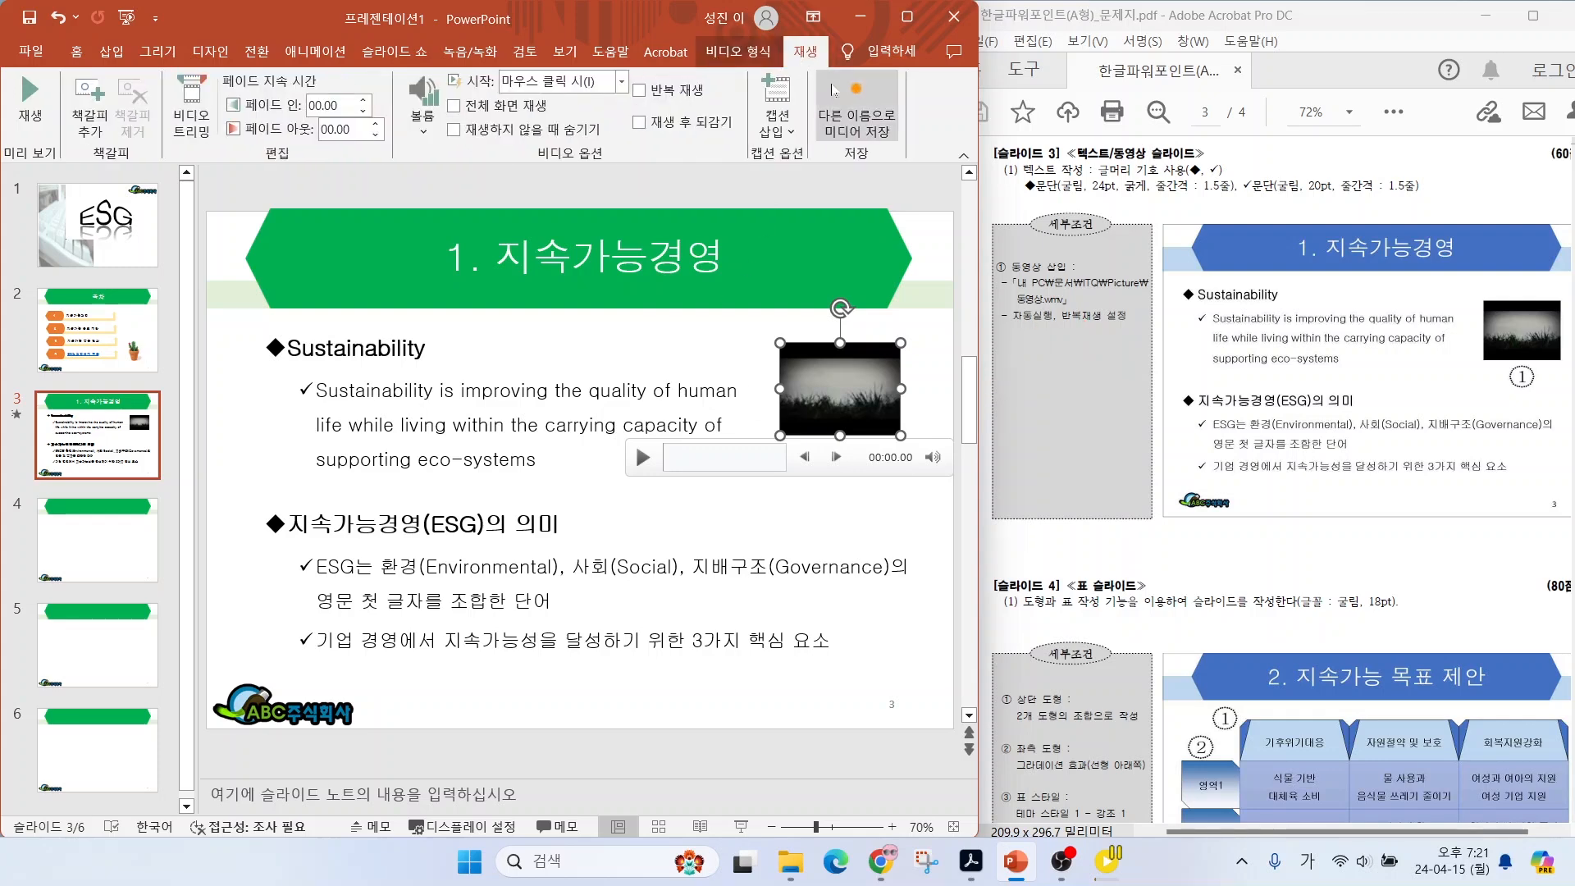
pyautogui.click(621, 82)
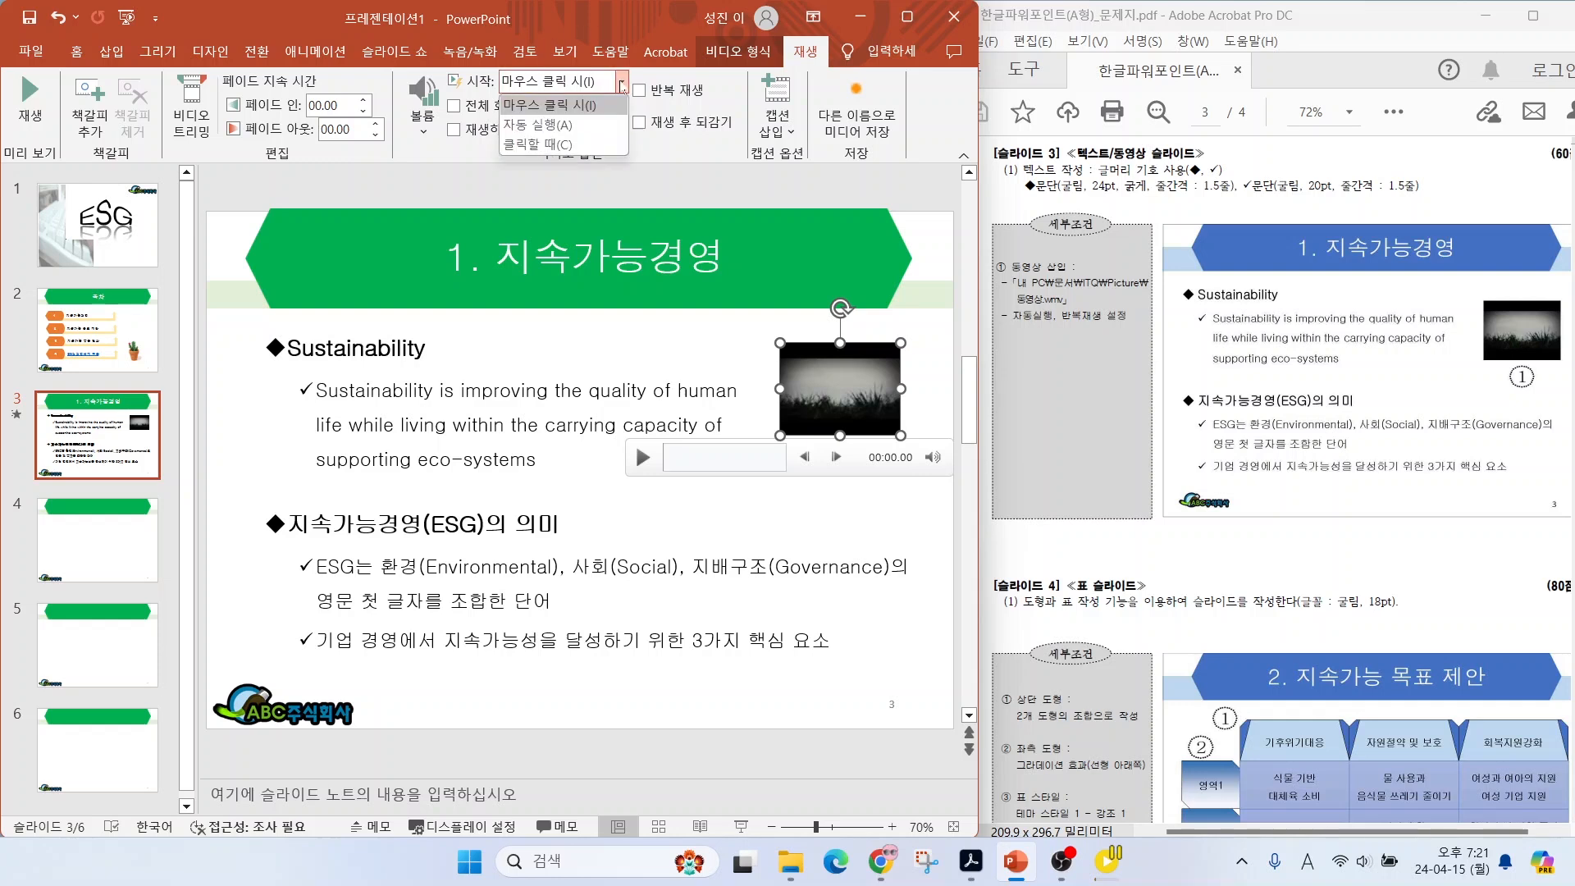
pyautogui.click(586, 107)
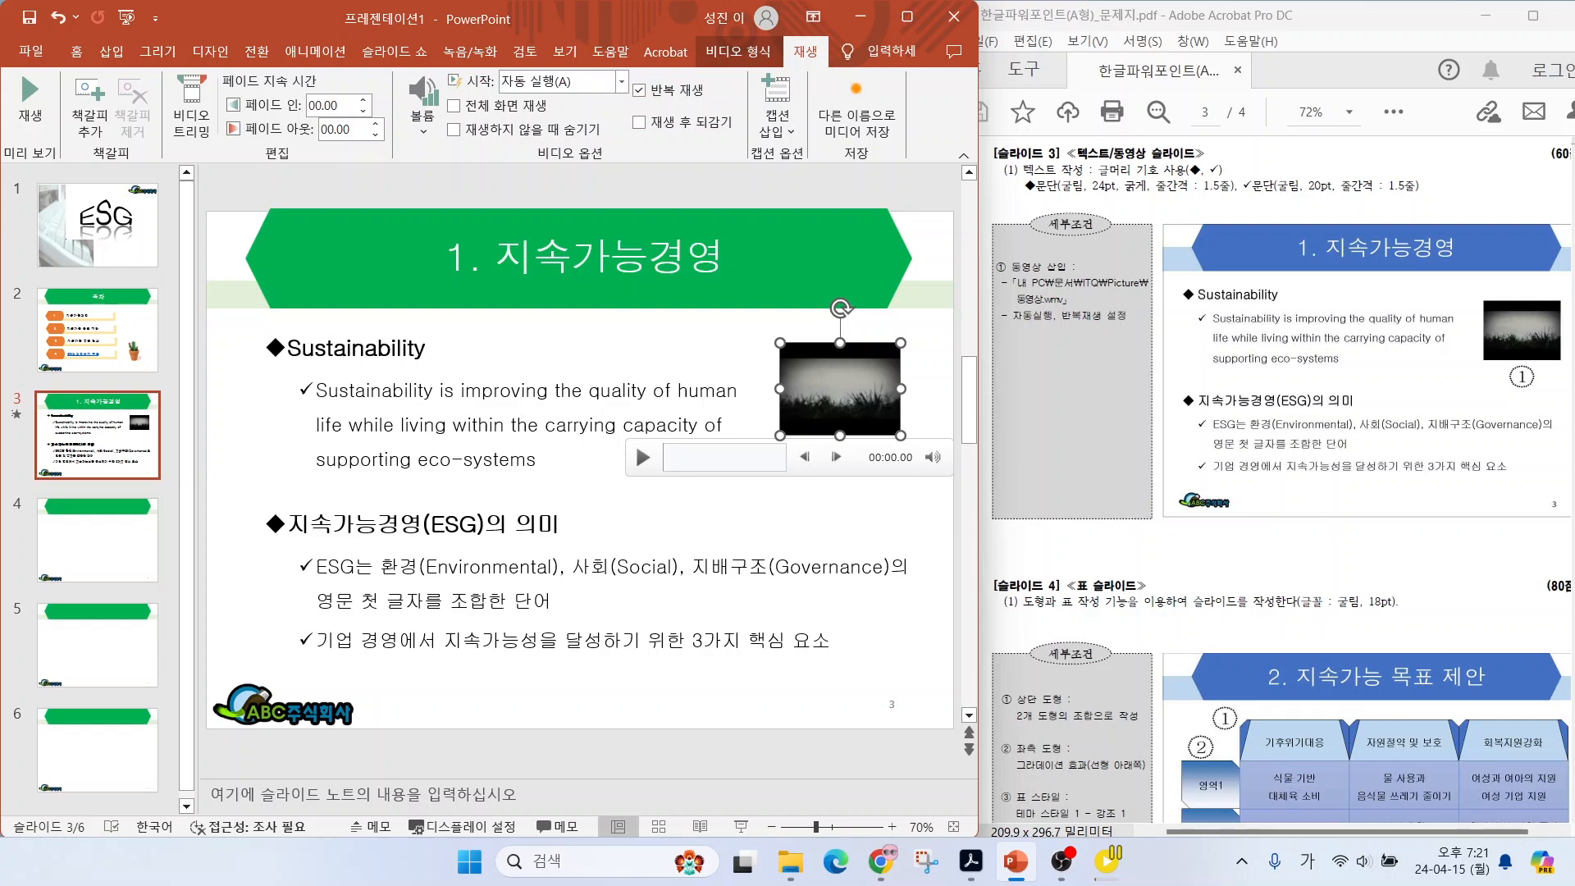
pyautogui.click(229, 486)
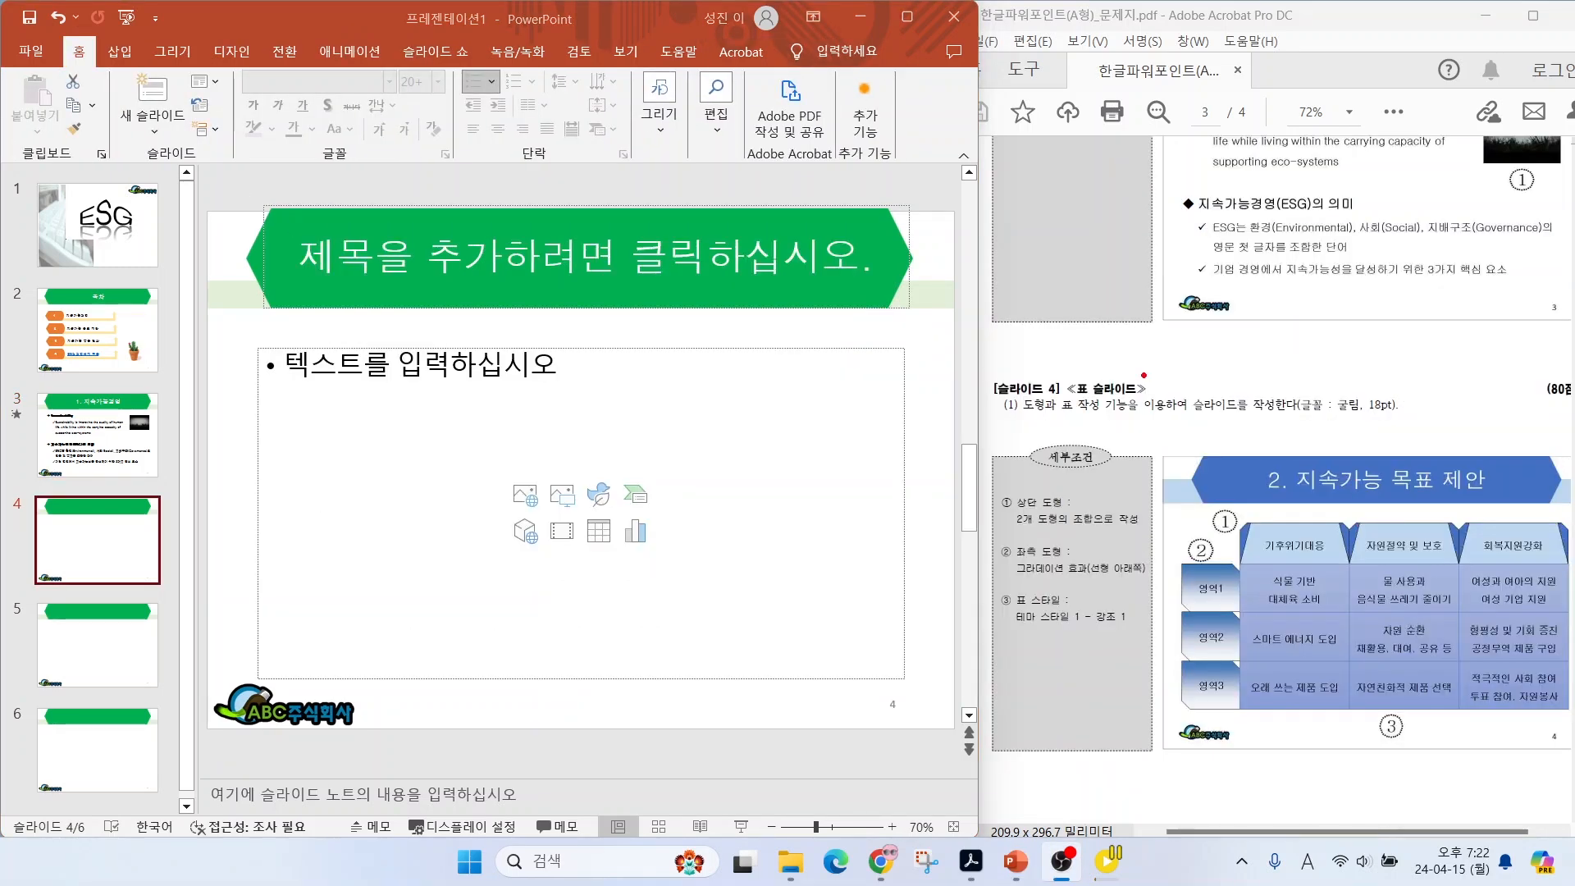
# Enter 2. 지속가능 목표 제안 as the title of slide 4.
pyautogui.moveTo(1117, 374); pyautogui.dragTo(1183, 311)
pyautogui.press('Escape')
pyautogui.click(538, 264)
pyautogui.write('2.')
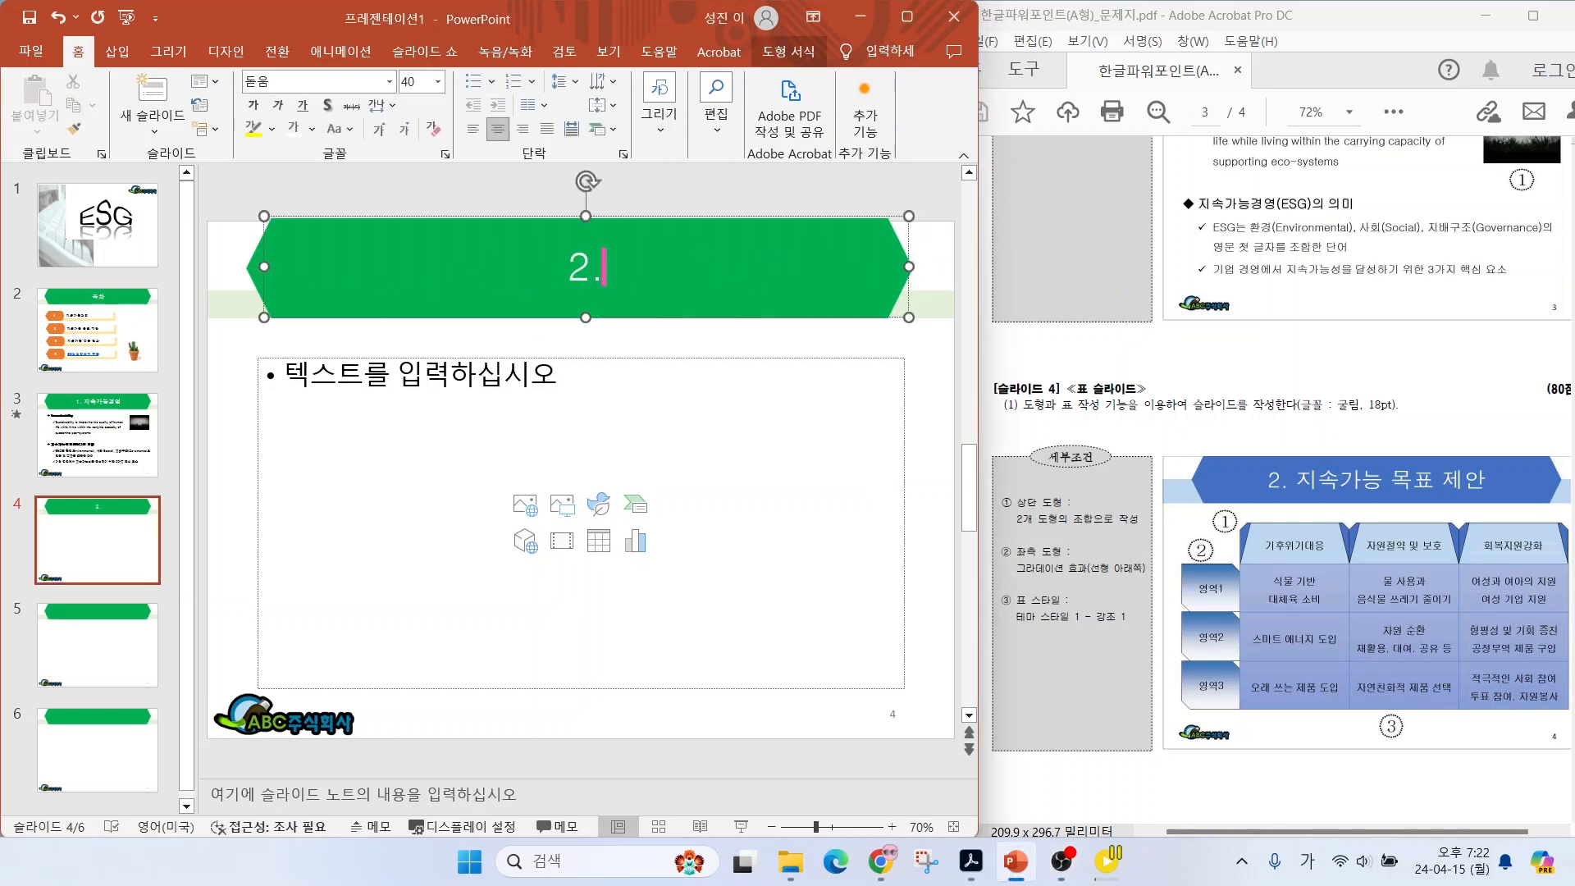
pyautogui.write(' 지속가능 목표 ㅈㅔ안')
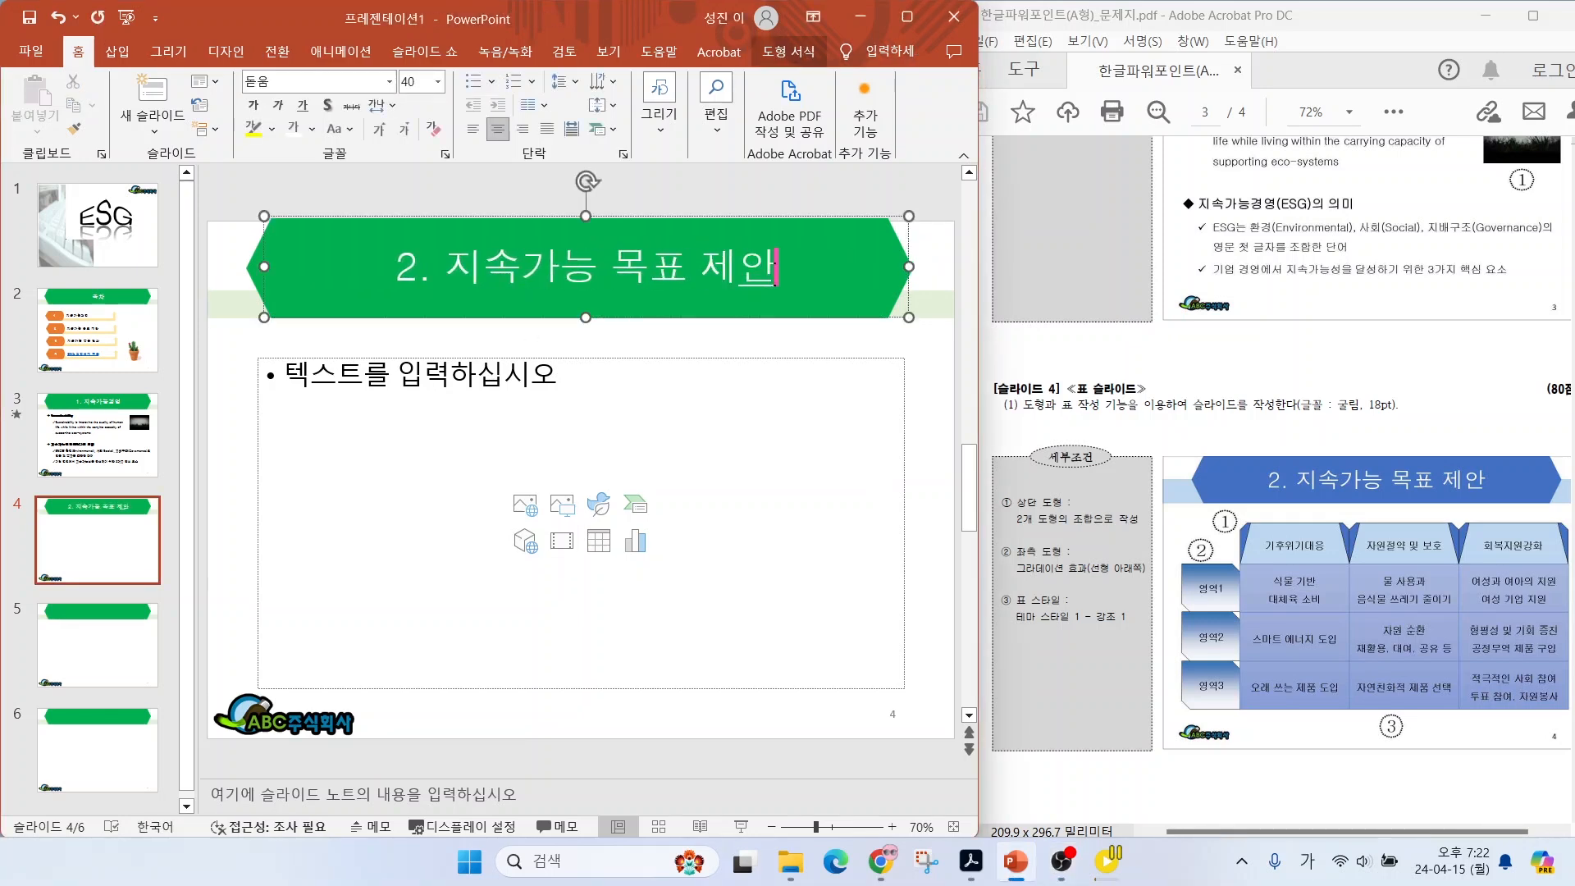
# Insert a table with three columns and three rows in slide 4's content placeholder.
pyautogui.click(599, 541)
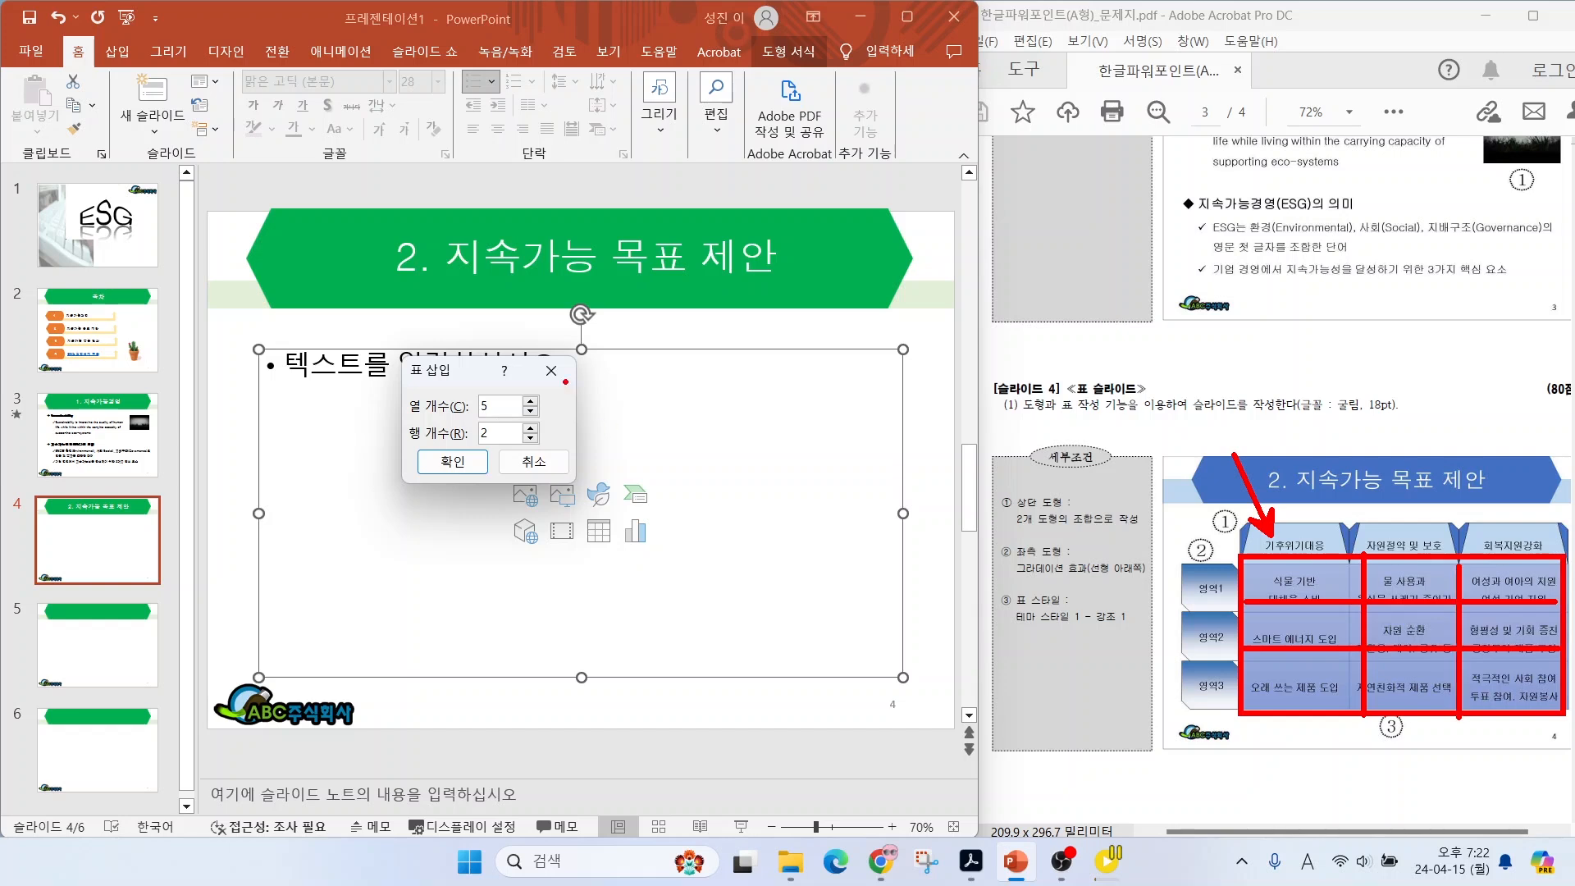
pyautogui.press('Escape')
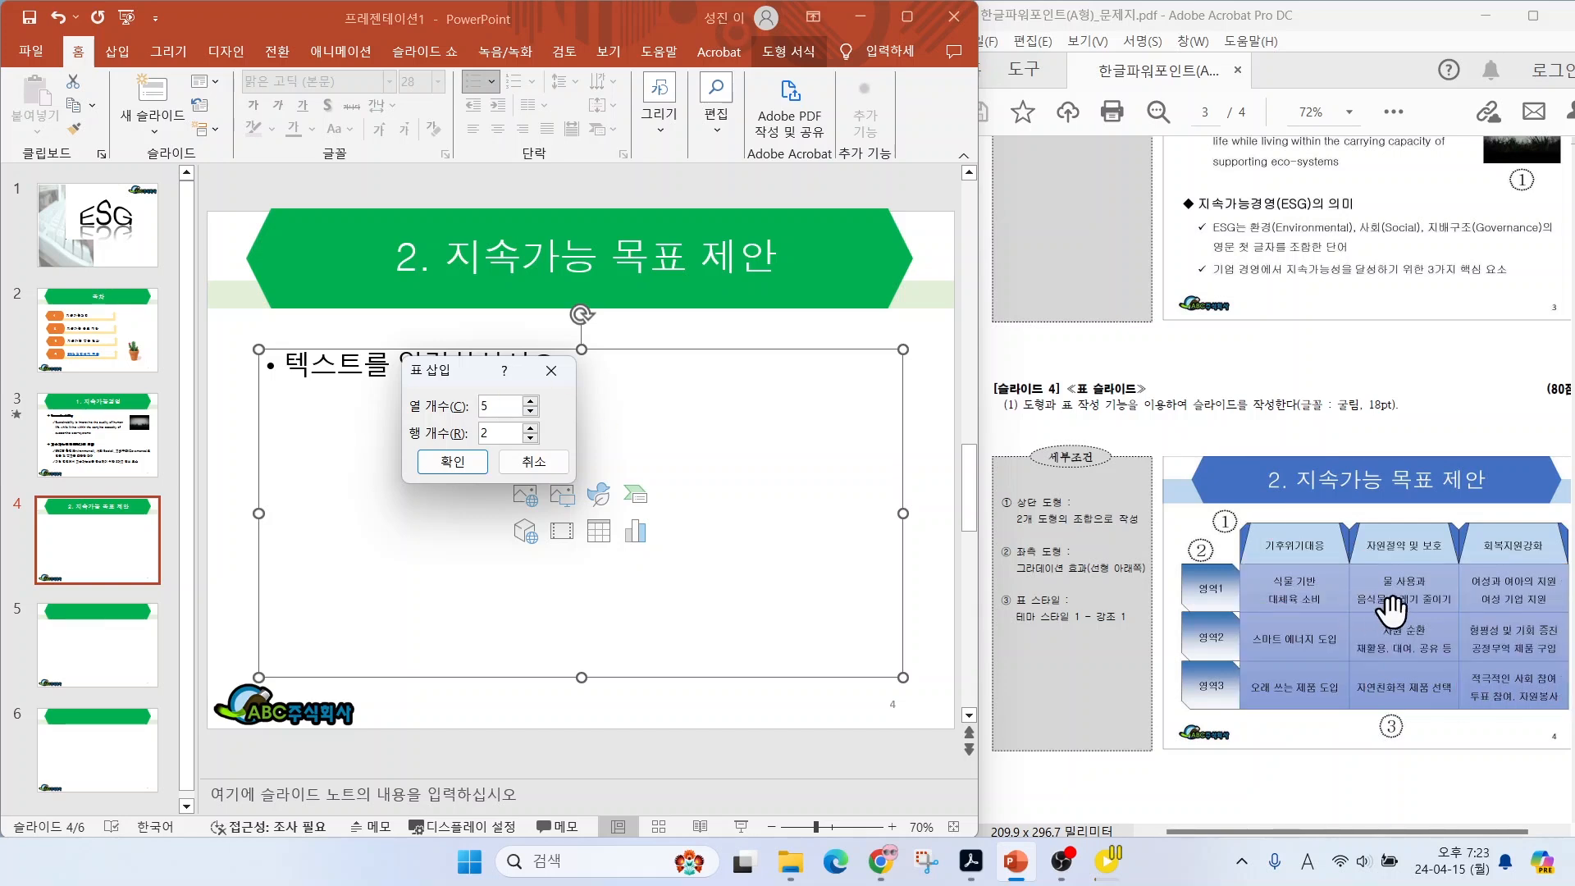
pyautogui.click(530, 428)
pyautogui.click(453, 463)
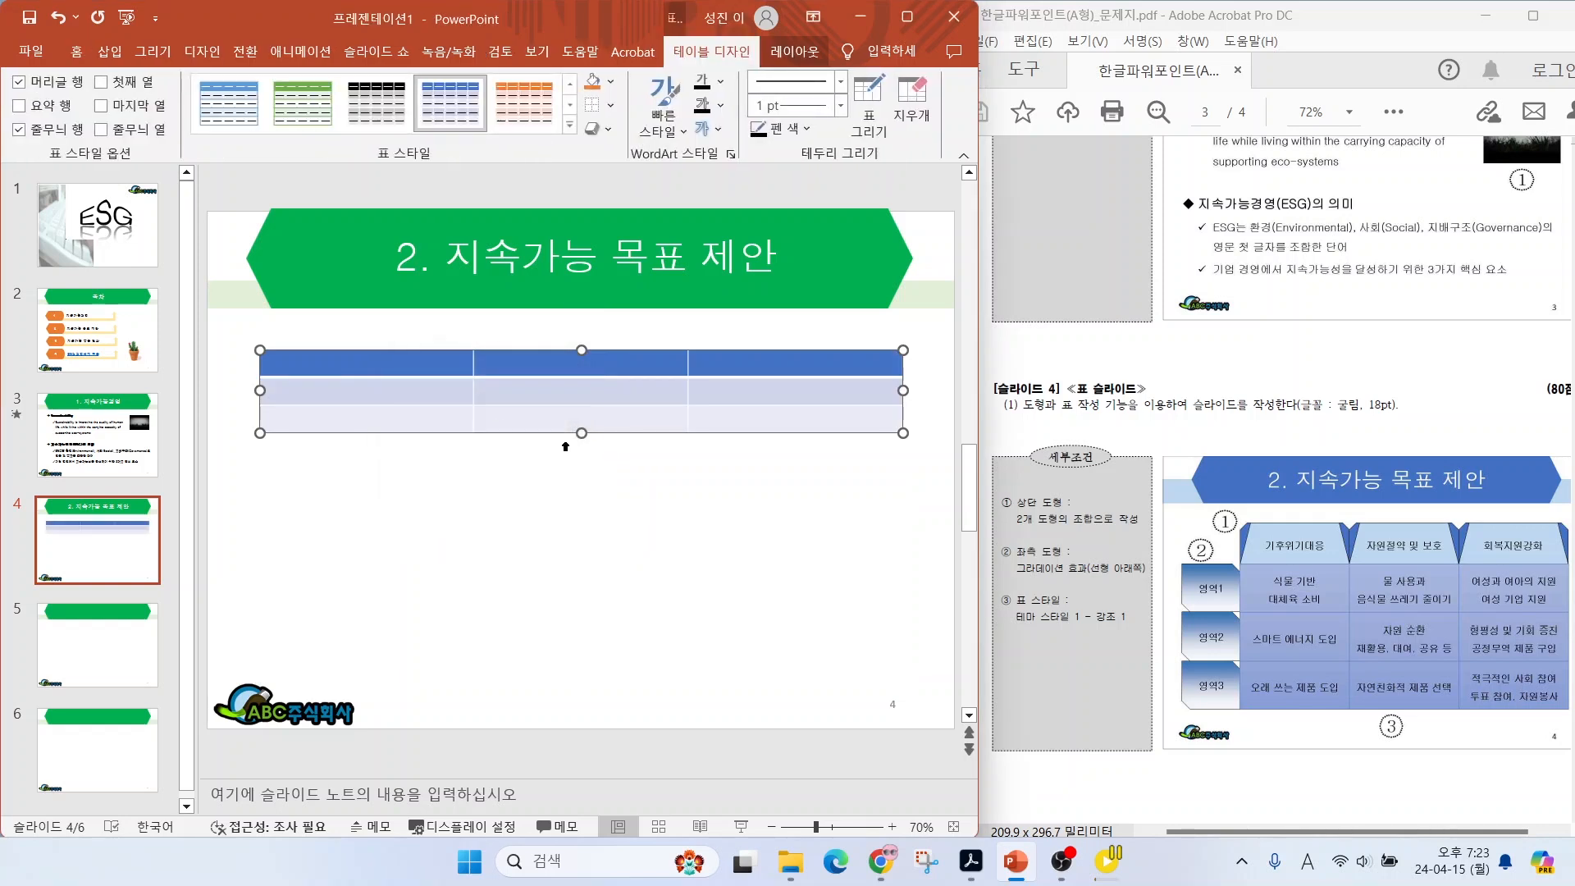
# Stretch the table down to just above the logo, then pull in its left and upper edges to leave room for heading shapes.
pyautogui.moveTo(582, 432); pyautogui.dragTo(581, 663)
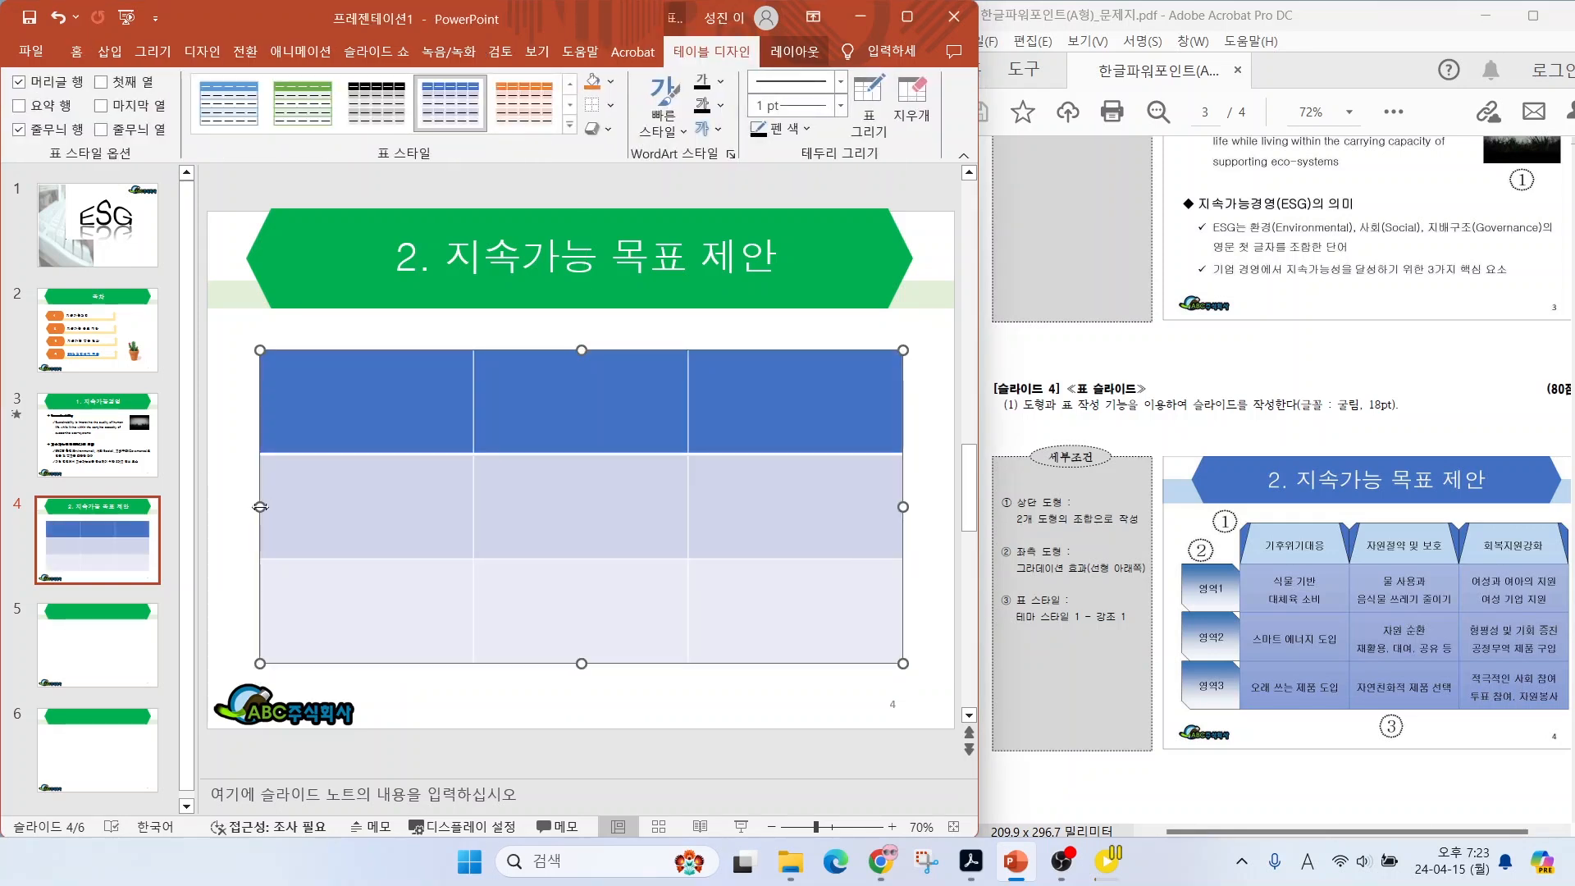
pyautogui.moveTo(260, 507); pyautogui.dragTo(348, 507)
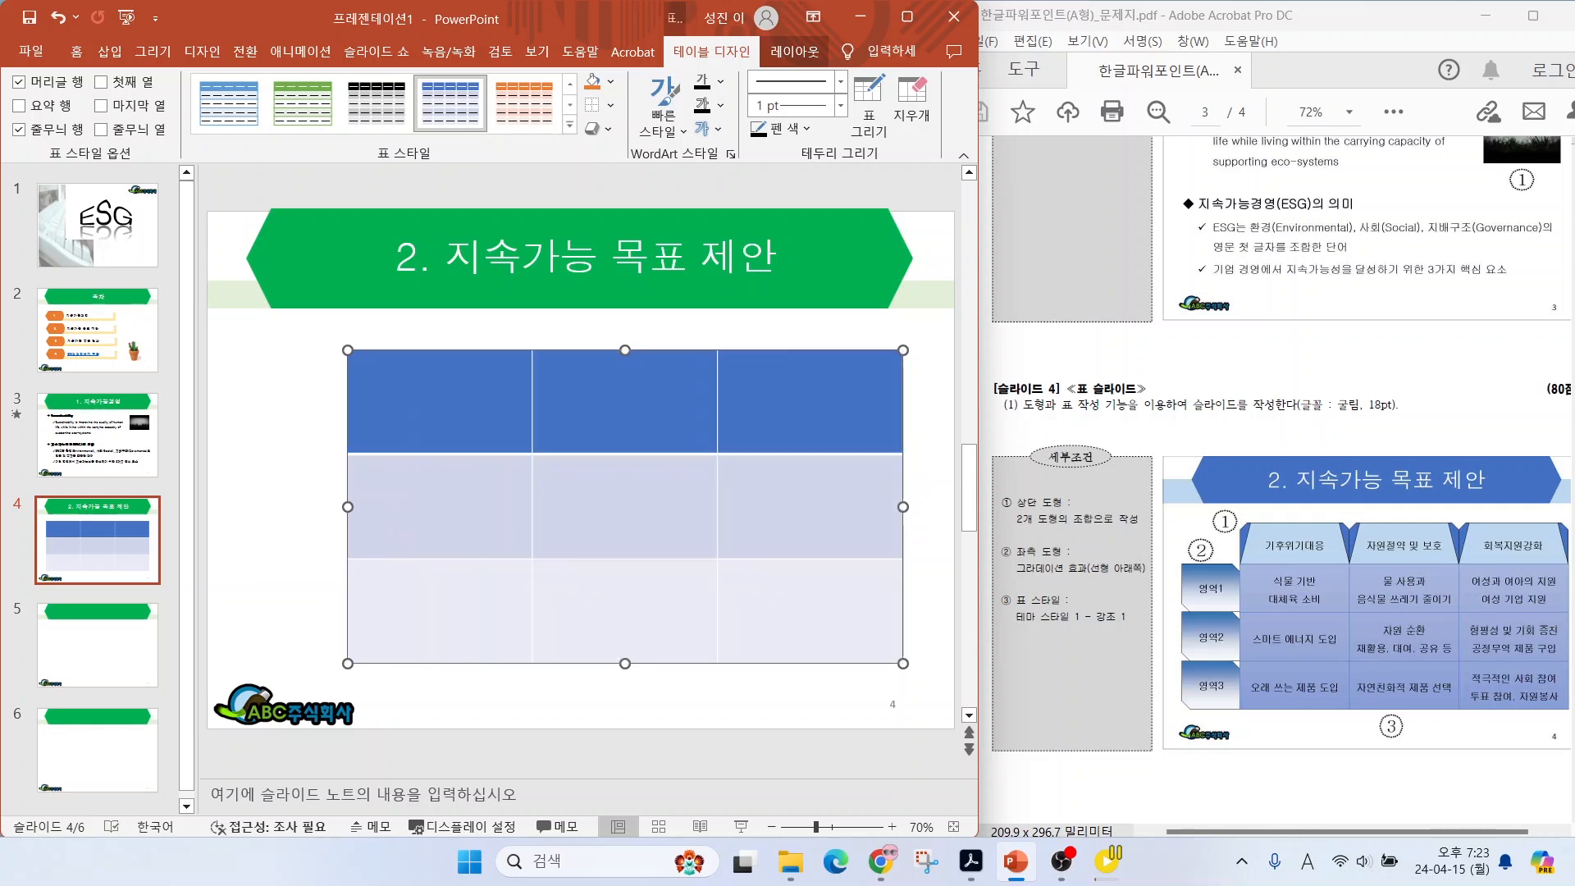
pyautogui.moveTo(625, 349); pyautogui.dragTo(625, 401)
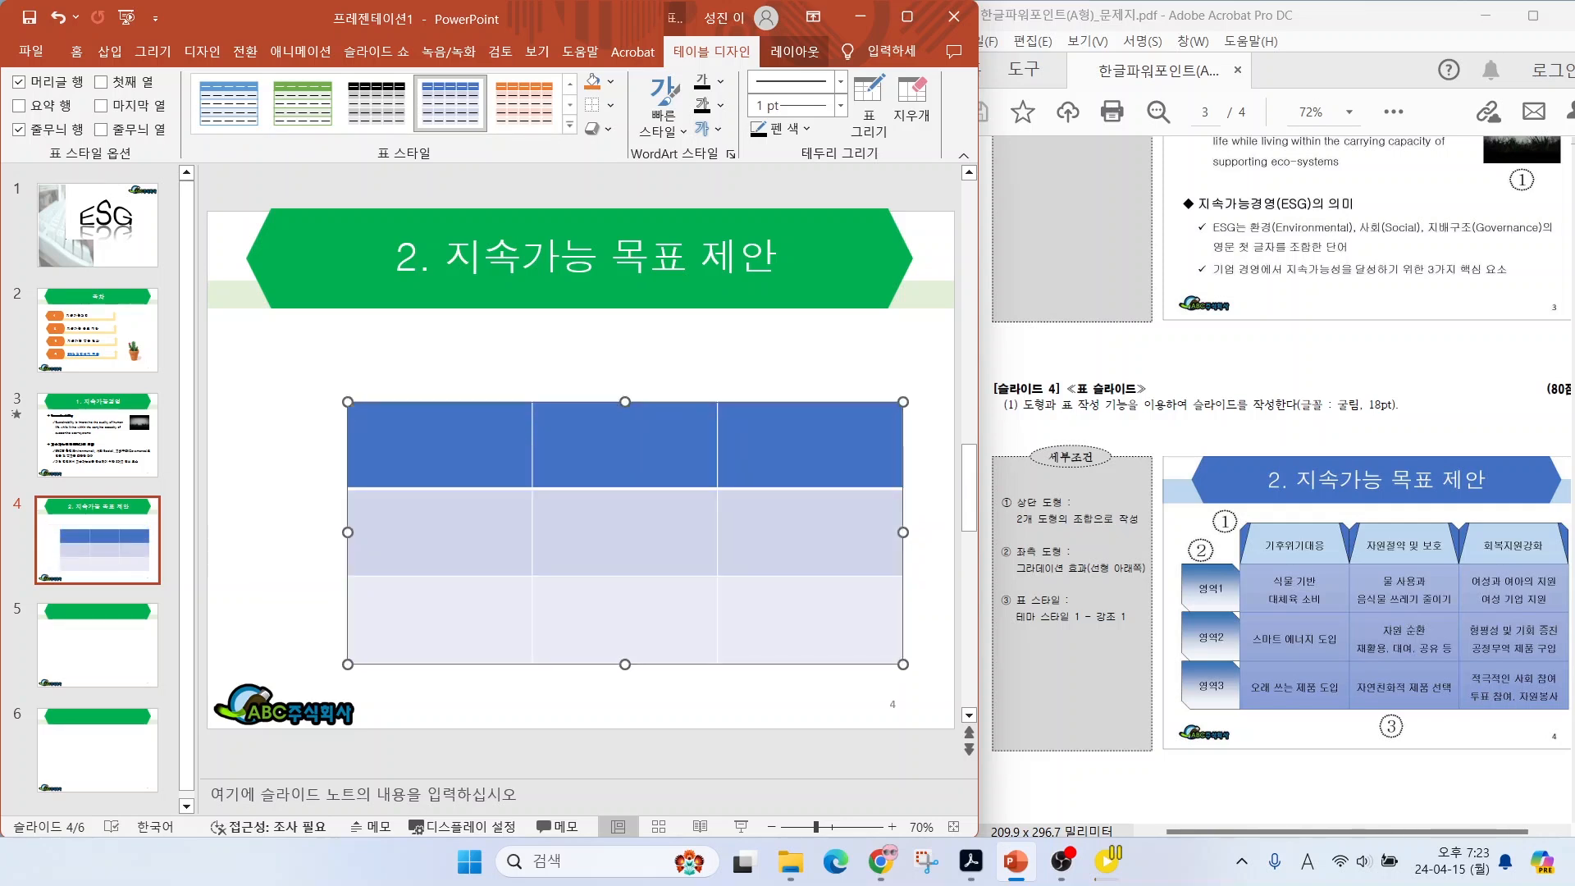
# Fill the table's first column with 식물 기반 / 대체육 소비; 스마트 에너지 도입; 오래 쓰는 제품 도입.
pyautogui.write('tlra')
pyautogui.press('BackSpace')
pyautogui.press('BackSpace')
pyautogui.press('BackSpace')
pyautogui.press('BackSpace')
pyautogui.press('Hangul')
pyautogui.write('식물 기반')
pyautogui.press('Return')
pyautogui.write('대체육 소비')
pyautogui.press('Down')
pyautogui.write('스마트 에너지 도입')
pyautogui.press('Down')
pyautogui.write('오래 쓰는 제품 도입')
# Fill the table's second column with 물 사용과 / 음식물 쓰레기 줄이기; 자원 순환 / 재활용, 대여, 공유 등; 자연친화적 제품 선택.
pyautogui.press('Right')
pyautogui.press('Up')
pyautogui.press('Up')
pyautogui.press('Up')
pyautogui.press('Up')
pyautogui.press('Up')
pyautogui.press('Up')
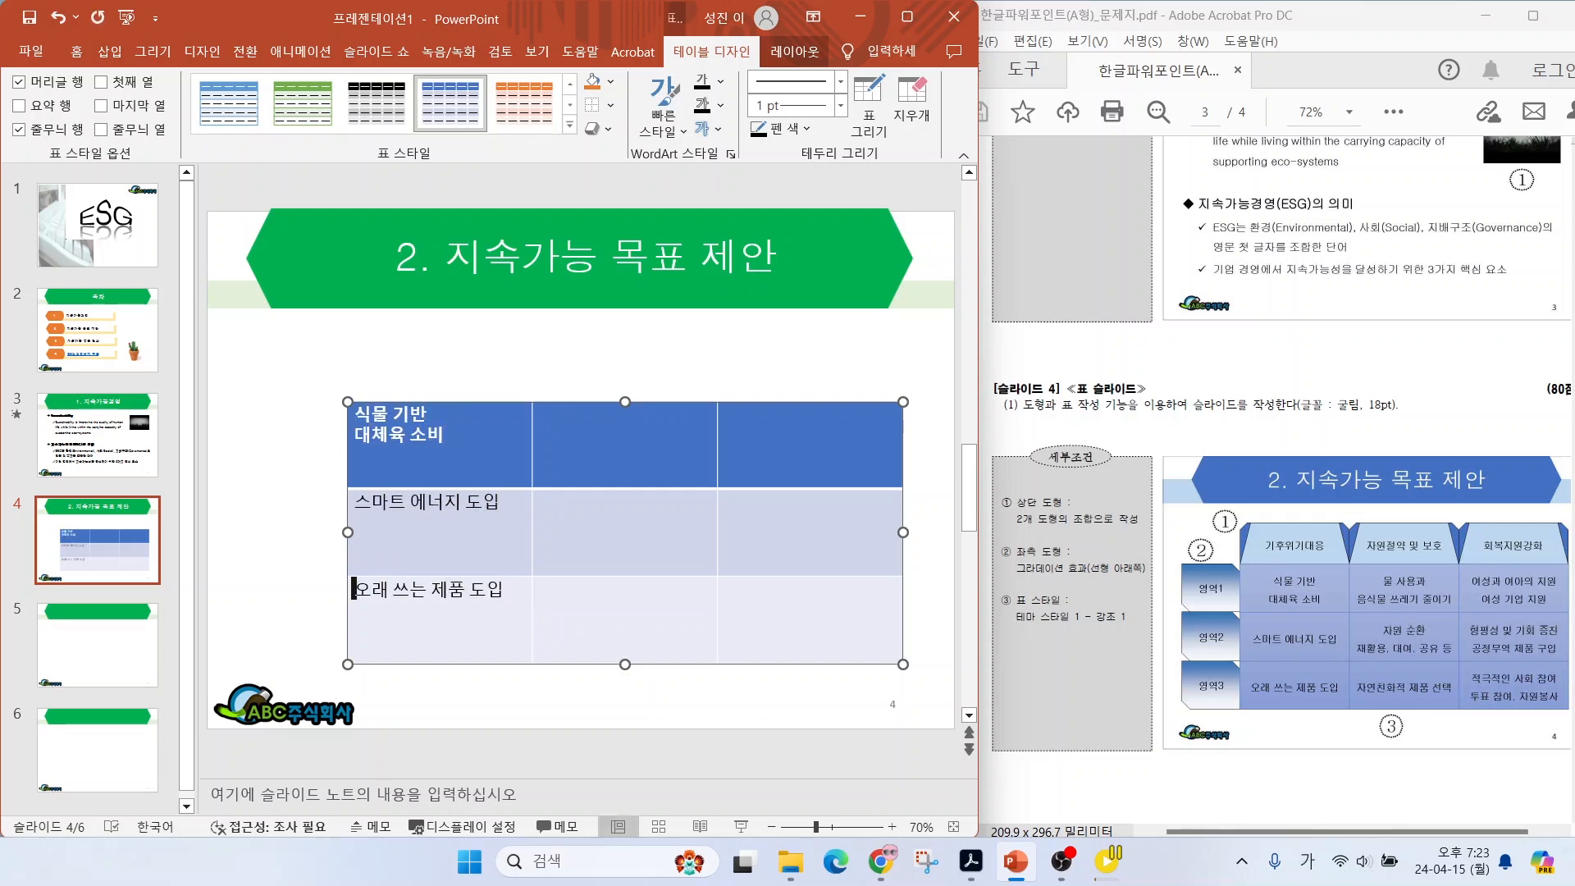
pyautogui.write('물 사용과')
pyautogui.press('Return')
pyautogui.write('음식물 쓰레기 줄이기')
pyautogui.press('Down')
pyautogui.write('자원 순환')
pyautogui.press('Return')
pyautogui.write('재활용, 대여, 공유 등')
pyautogui.press('Down')
pyautogui.write('자연친')
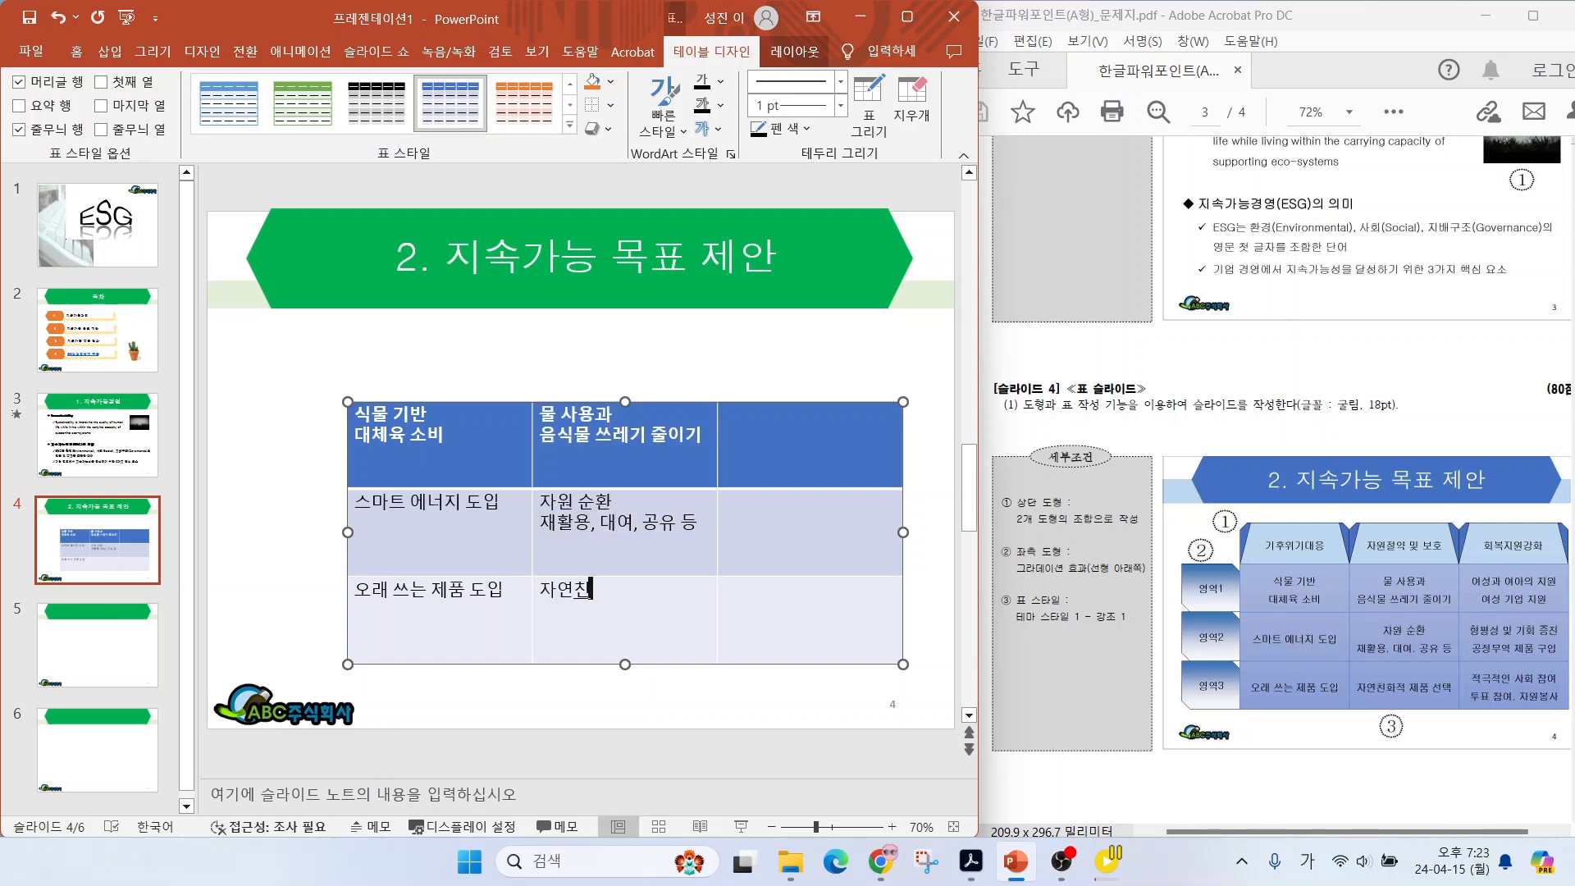
pyautogui.write('화적 제품 선택')
# Fill the third column with 여성과 여아의 지원 / 여성 기업 지원; 형평성 및 기회 증진 / 공정무역 제품 구입; 적극적인 사회 참여 / 투표 참여, 자원봉사.
pyautogui.press('Tab')
pyautogui.press('Up')
pyautogui.press('Up')
pyautogui.write('여성과')
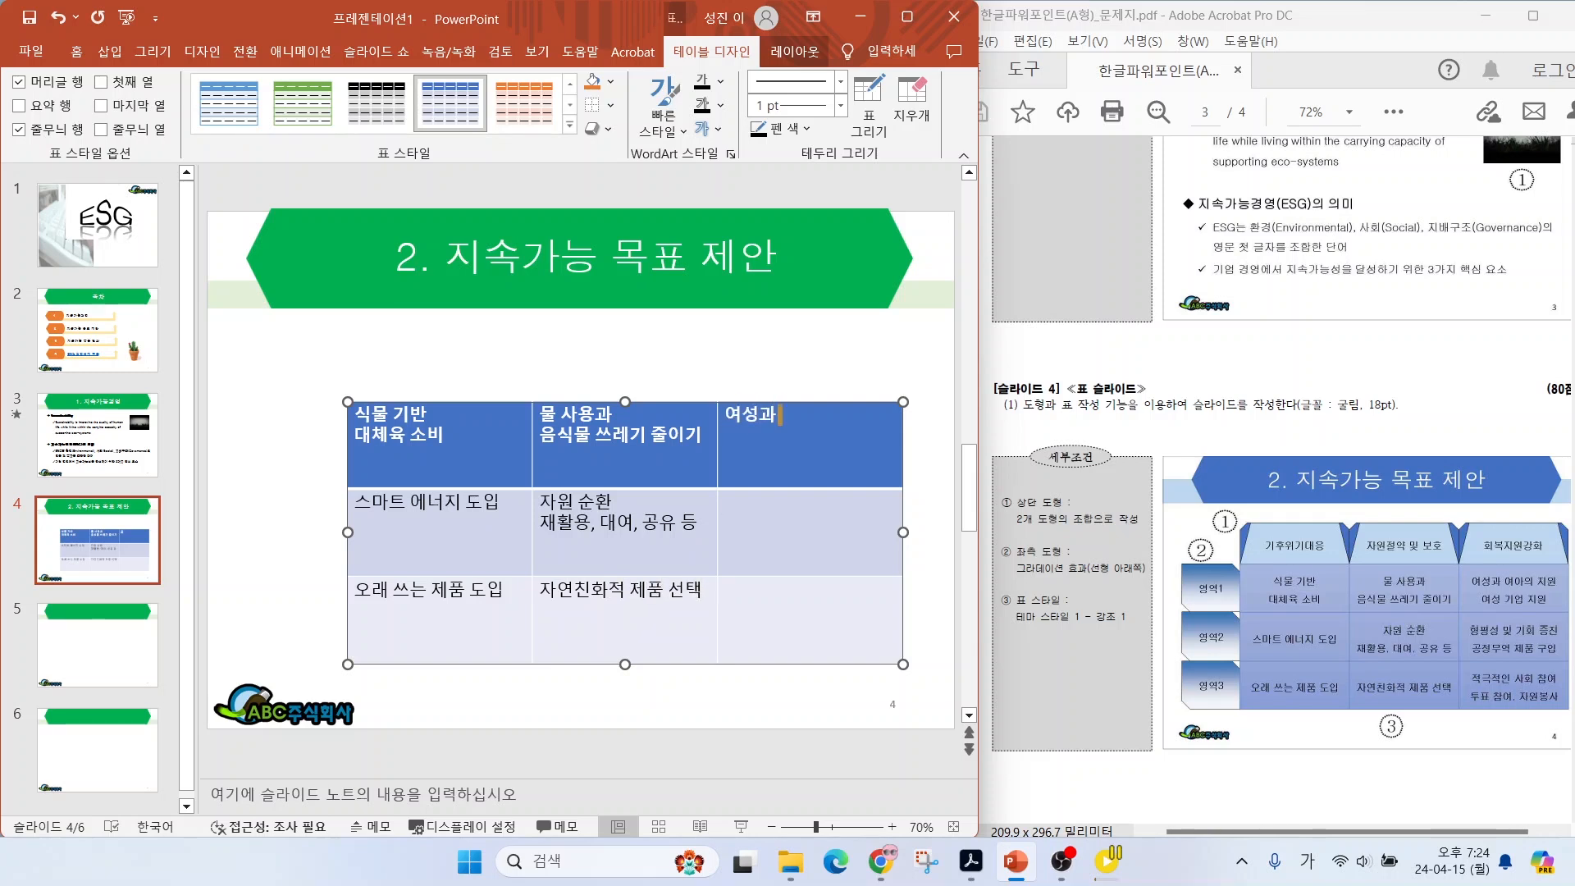
pyautogui.write(' 여아의 지원')
pyautogui.press('Return')
pyautogui.write('여성 기업 지원')
pyautogui.press('Down')
pyautogui.write('형평성 미 기회 증진')
pyautogui.press('Return')
pyautogui.write('공정')
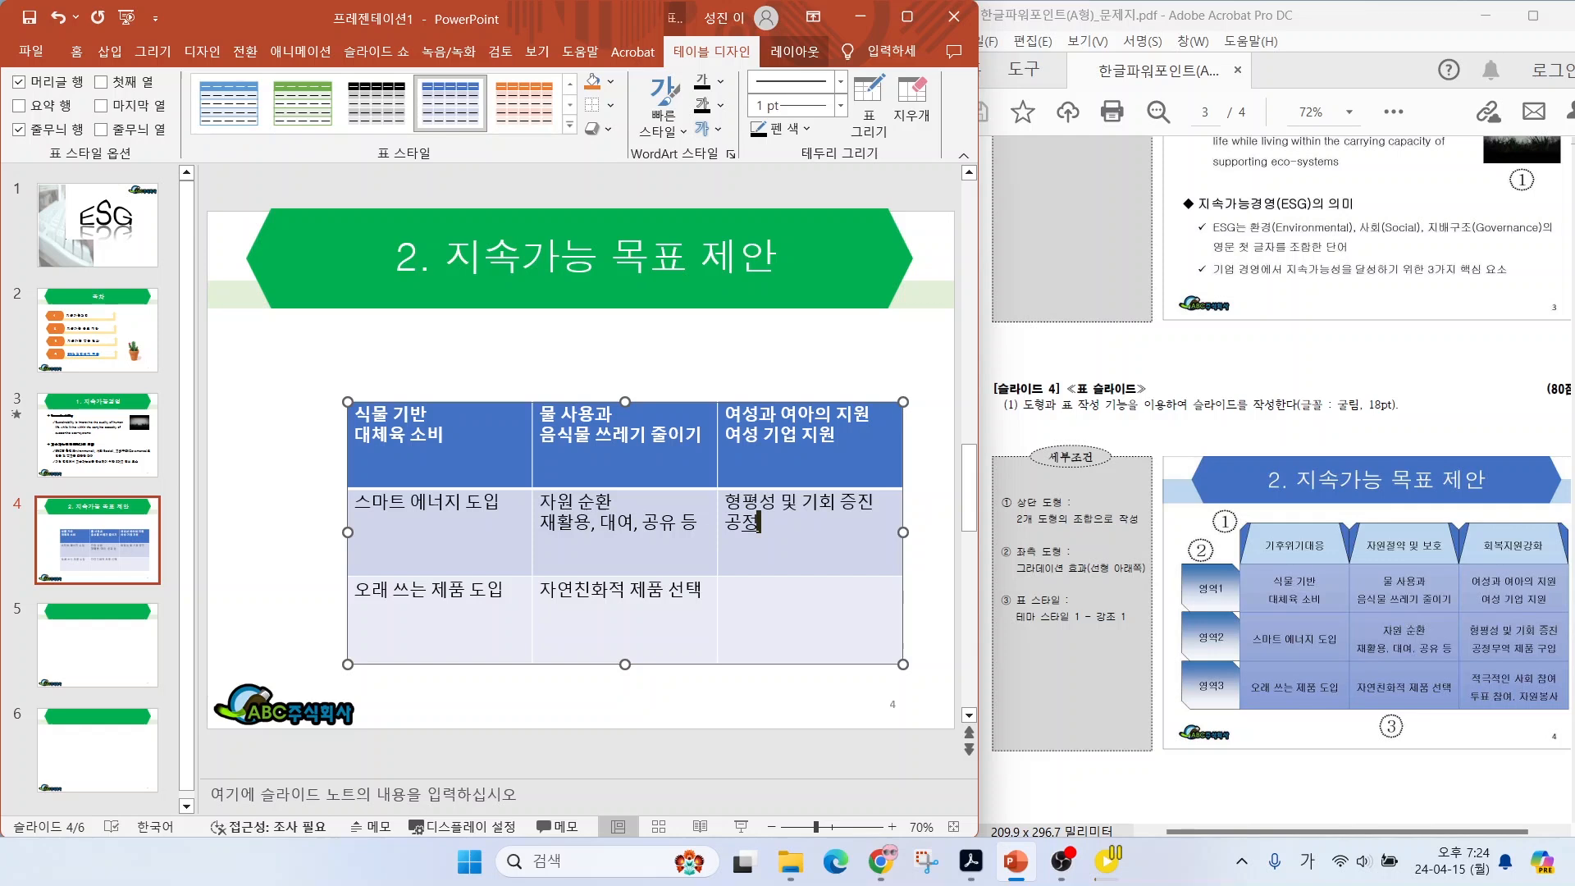
pyautogui.write('무역 제품 구입')
pyautogui.press('Down')
pyautogui.write('적극적인 사회 참여')
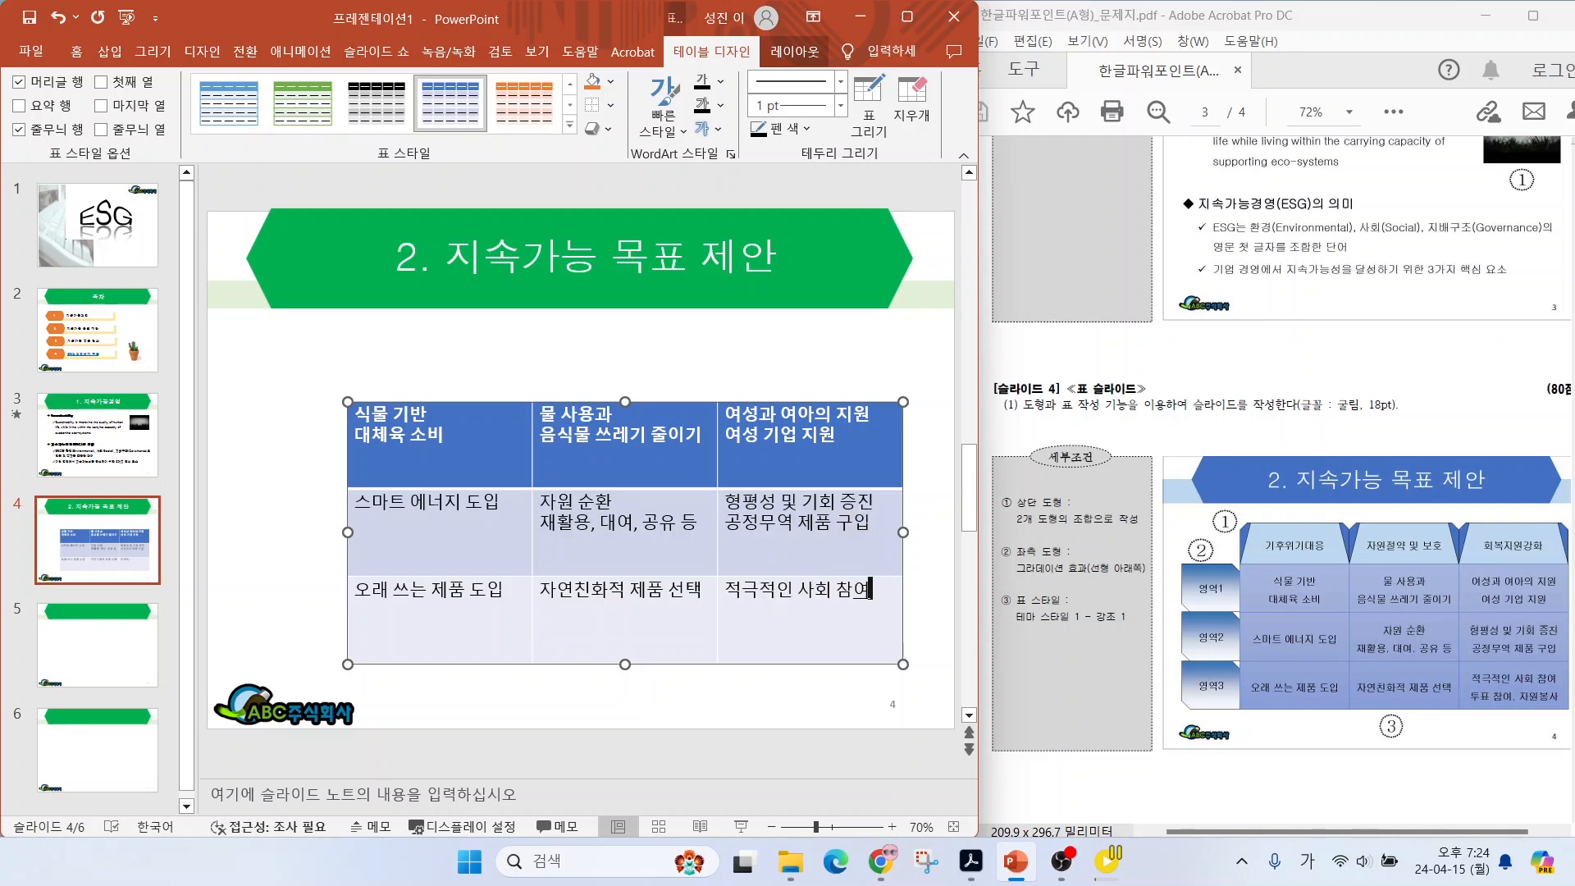
pyautogui.press('Return')
pyautogui.write('투표 ㅊ')
pyautogui.write('참여, 자원봉ㅅ')
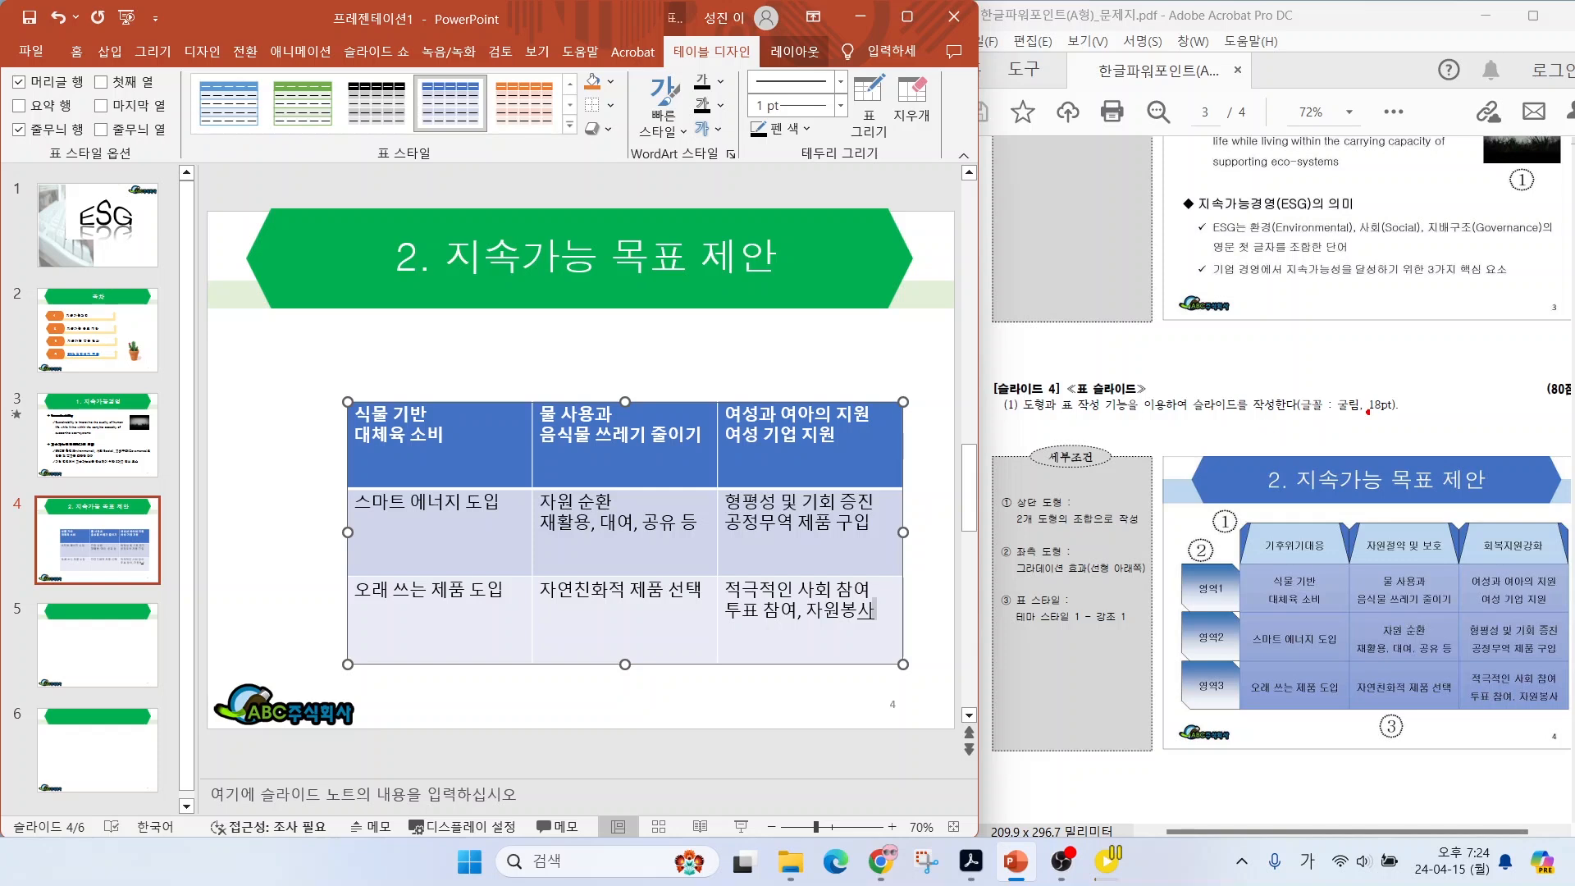
# Set the font of all the table's cells to 굴림.
pyautogui.moveTo(1298, 419); pyautogui.dragTo(1428, 419)
pyautogui.press('Escape')
pyautogui.moveTo(427, 443); pyautogui.dragTo(804, 615)
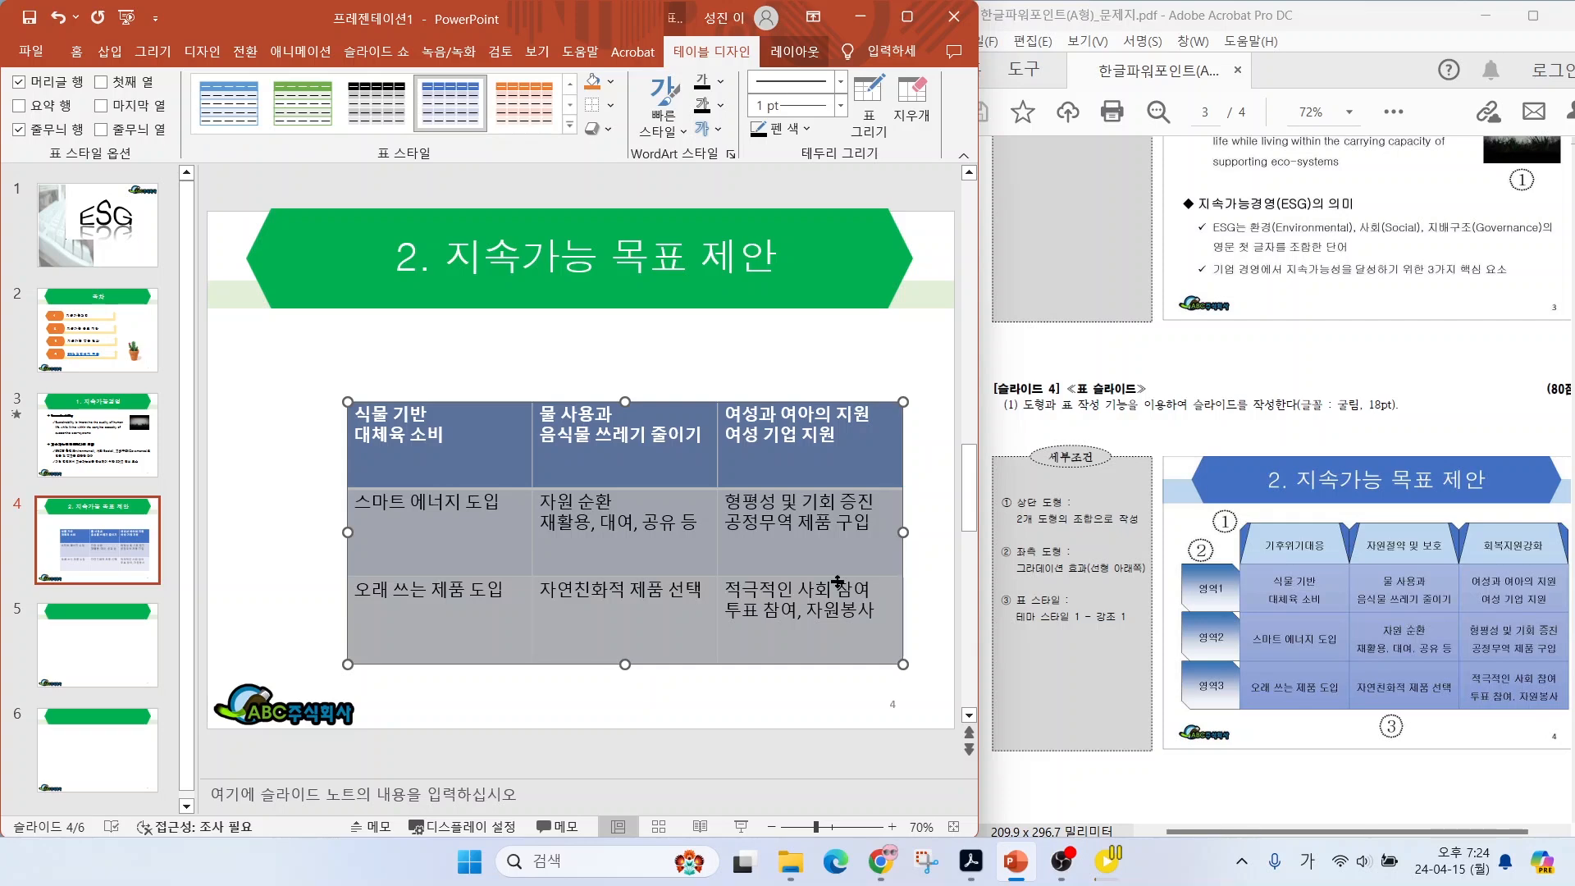
pyautogui.click(77, 54)
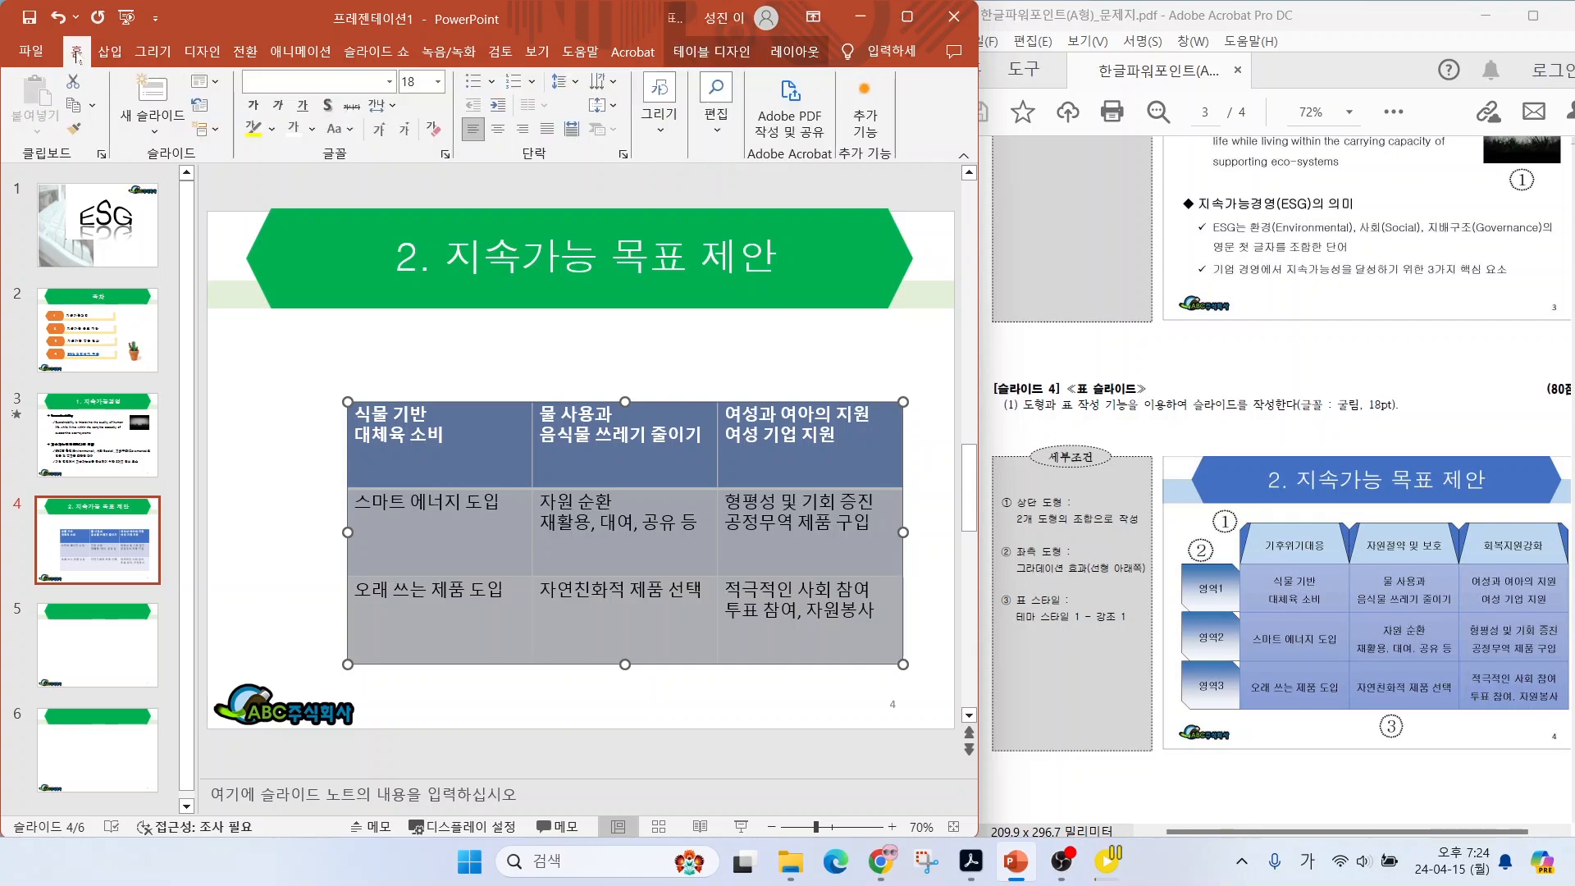
pyautogui.click(389, 82)
pyautogui.click(291, 261)
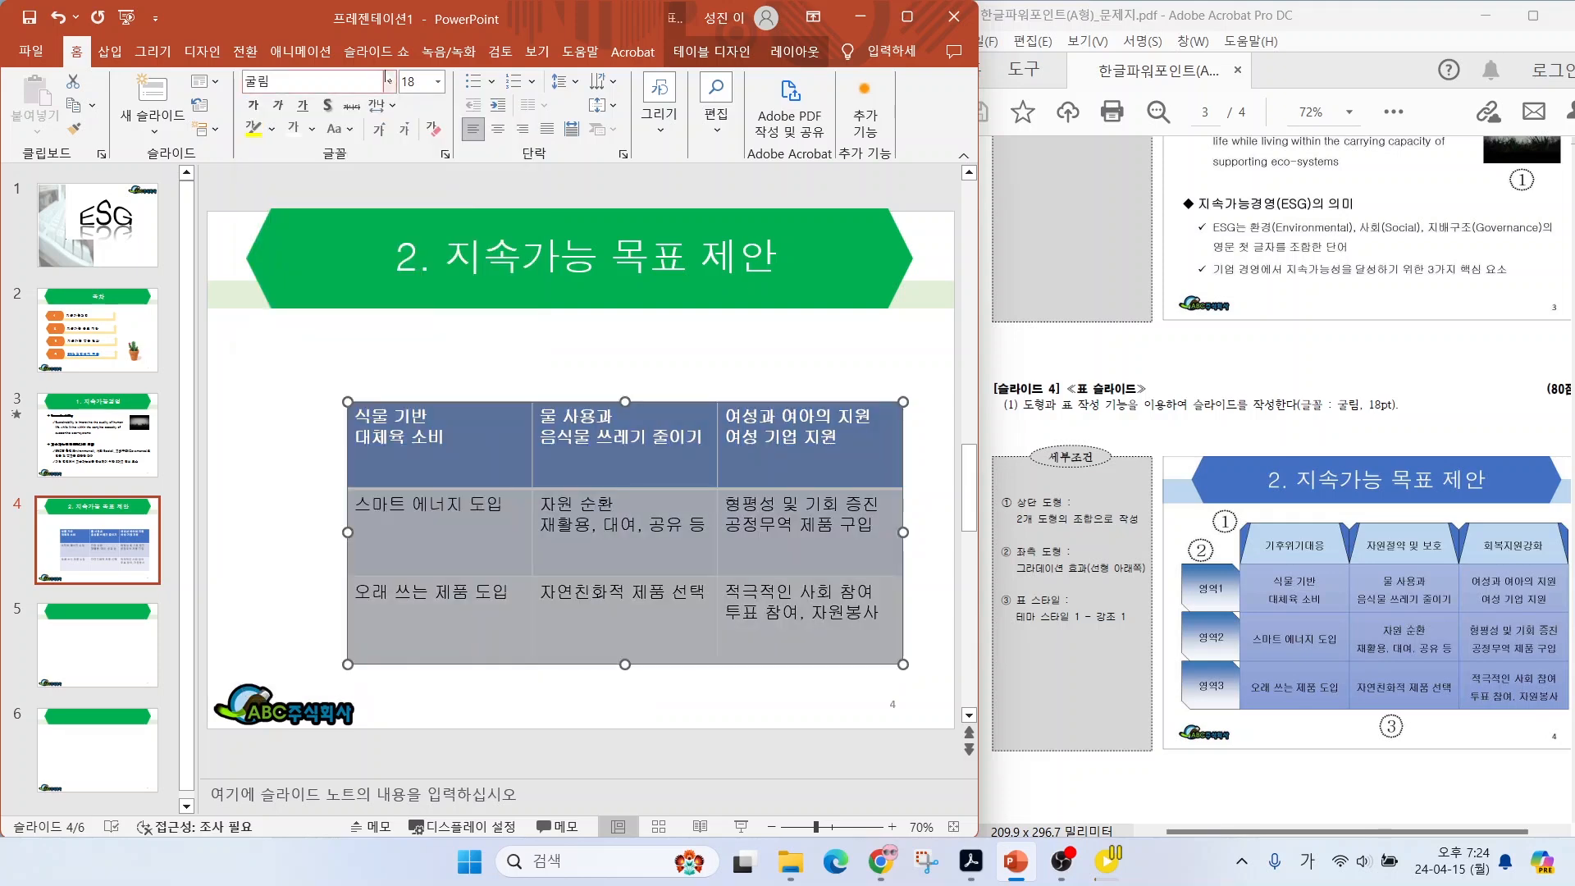
# Center the text of all table cells horizontally and align it vertically to 중간.
pyautogui.click(498, 131)
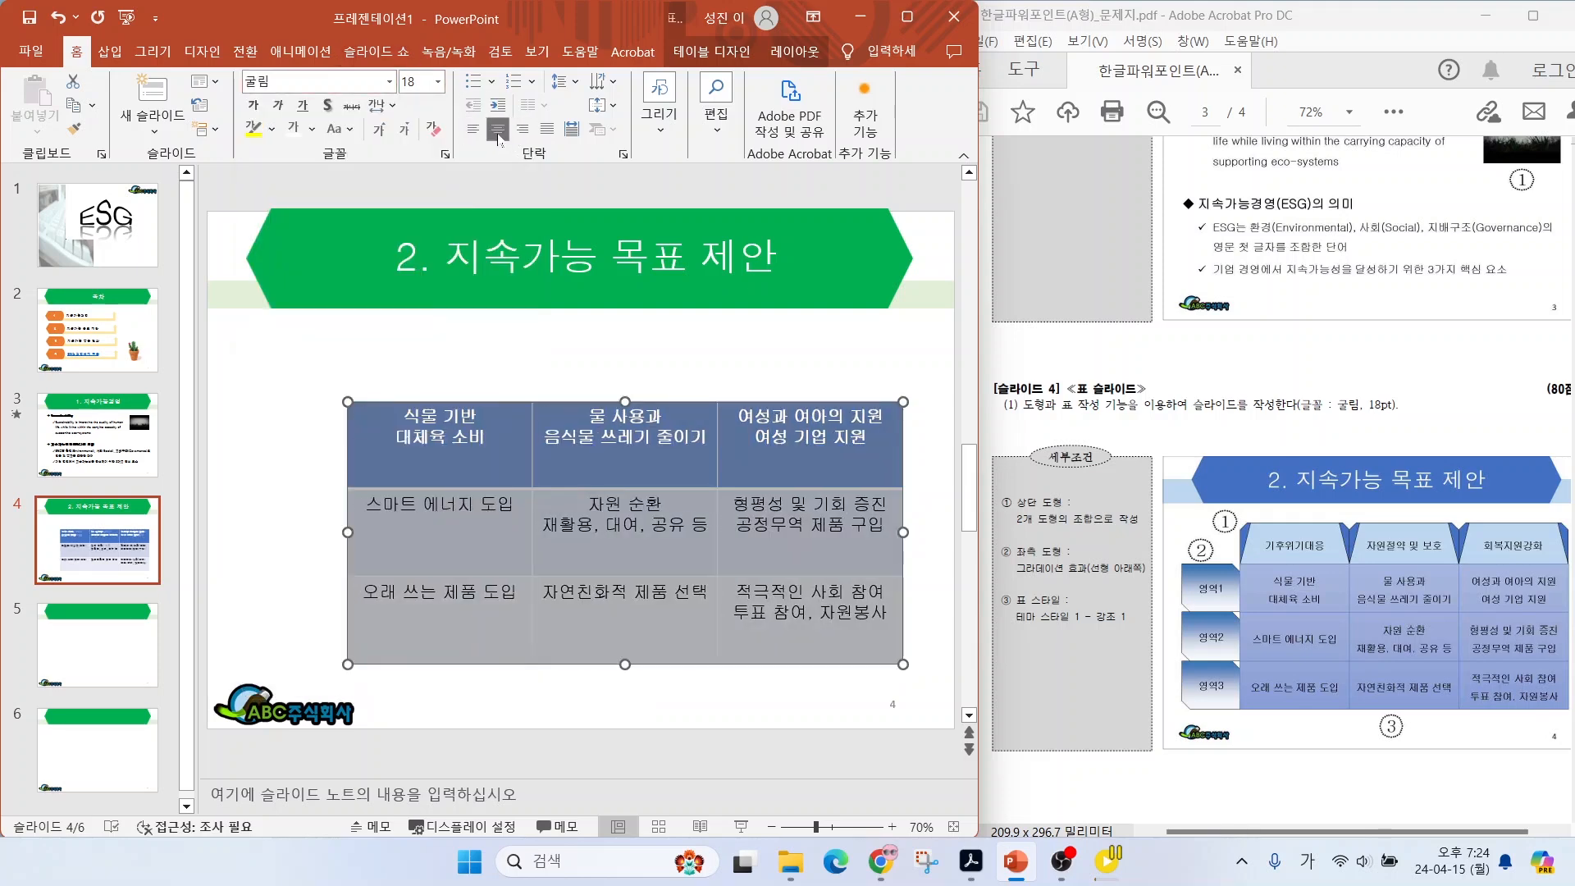
pyautogui.click(611, 105)
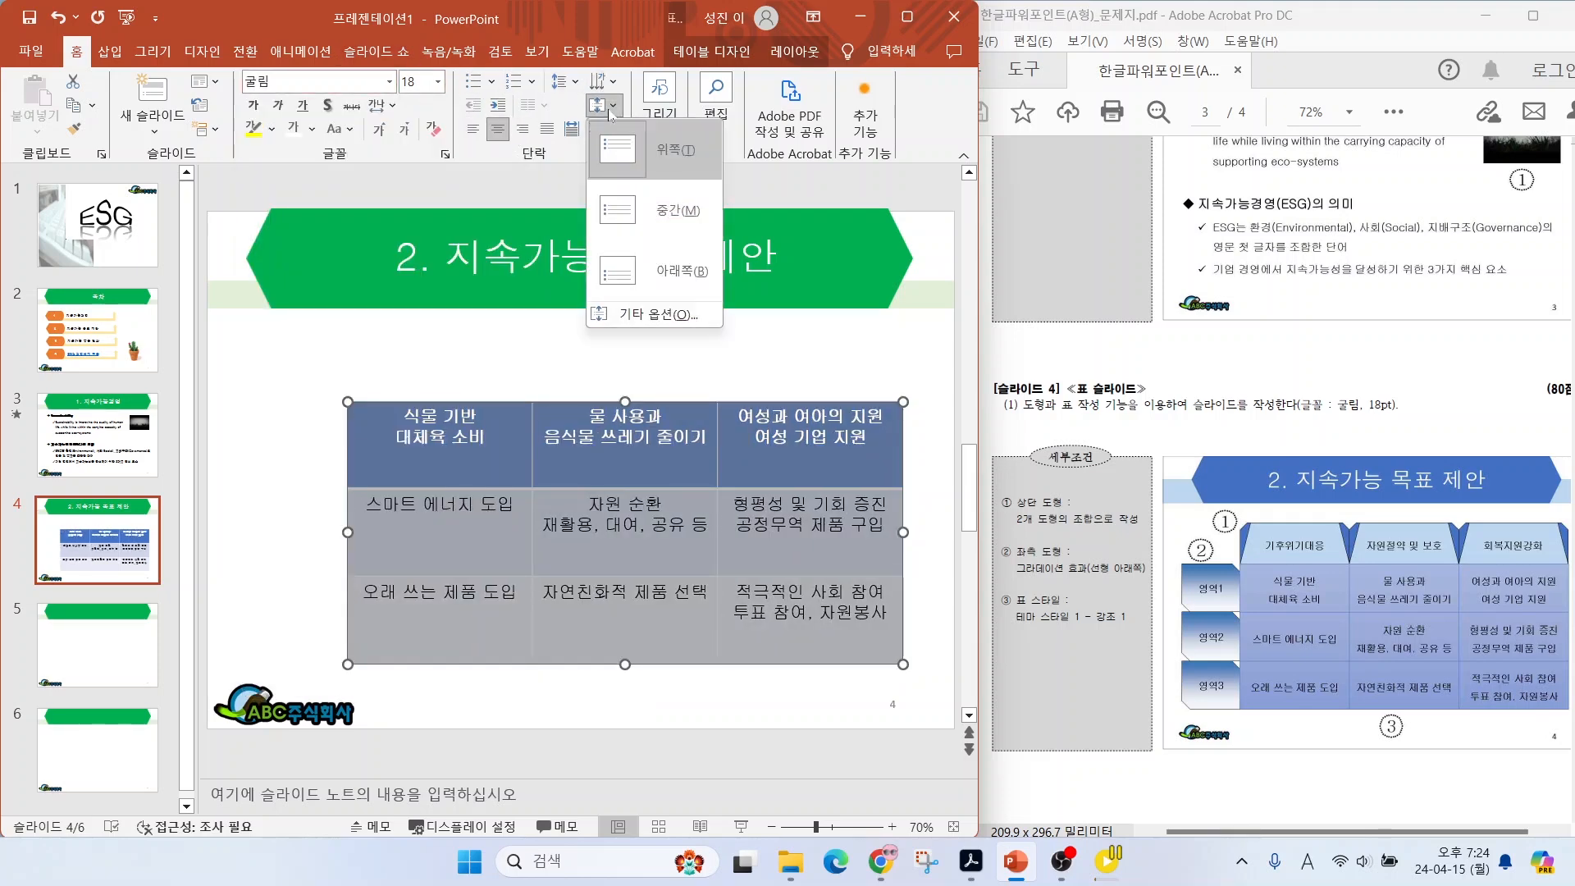
pyautogui.click(639, 215)
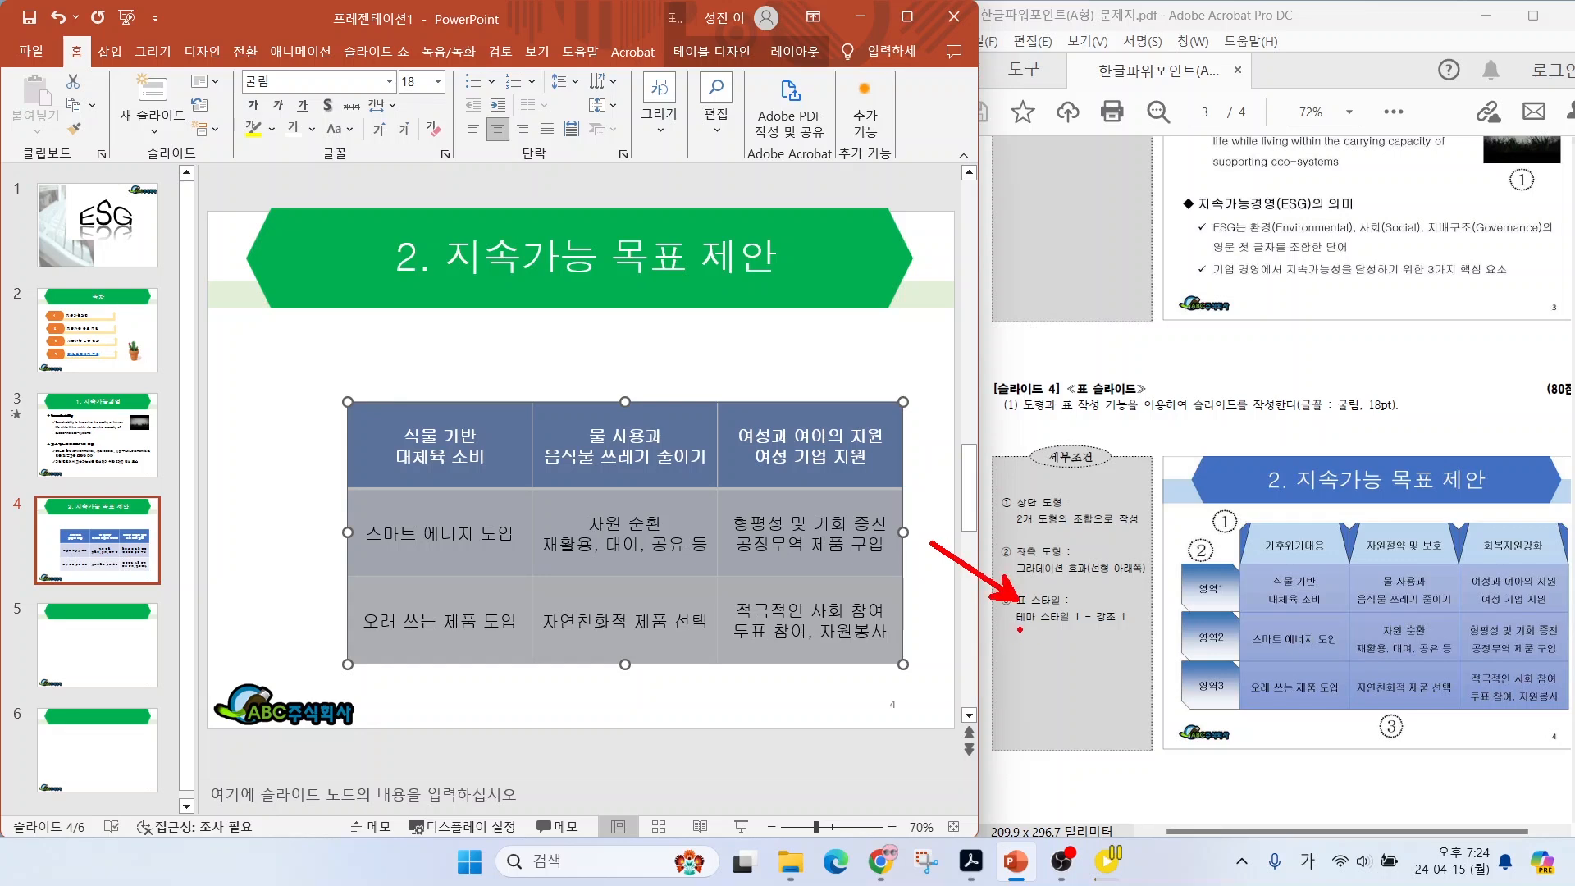
pyautogui.moveTo(1020, 629); pyautogui.dragTo(1134, 629)
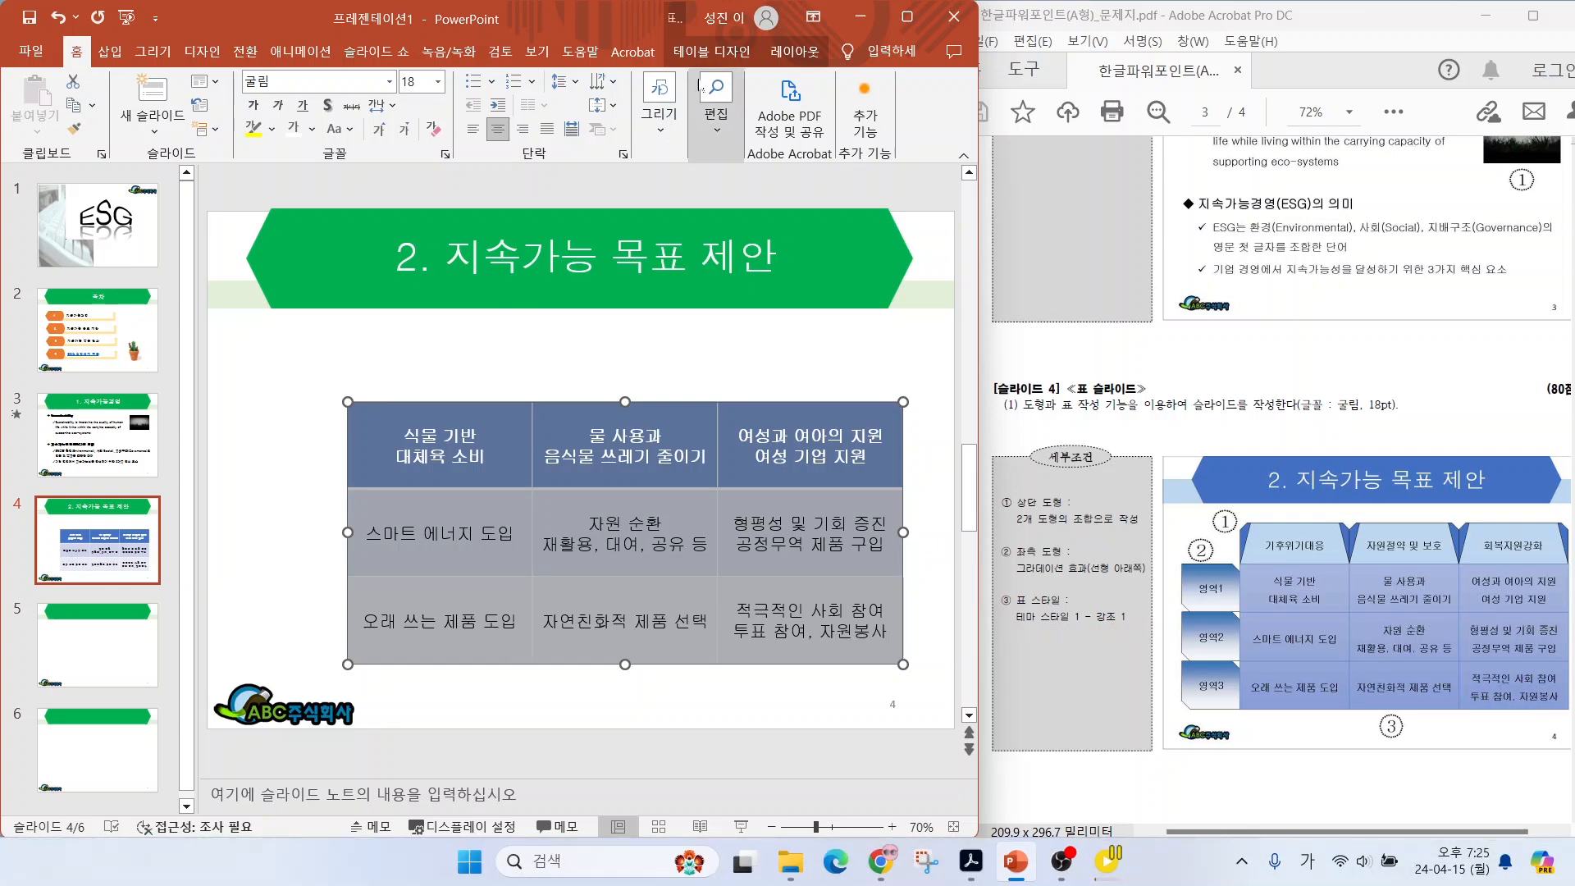
# Apply the theme table style 테마 스타일 1 - 강조 1 to the table on slide 4.
pyautogui.click(711, 51)
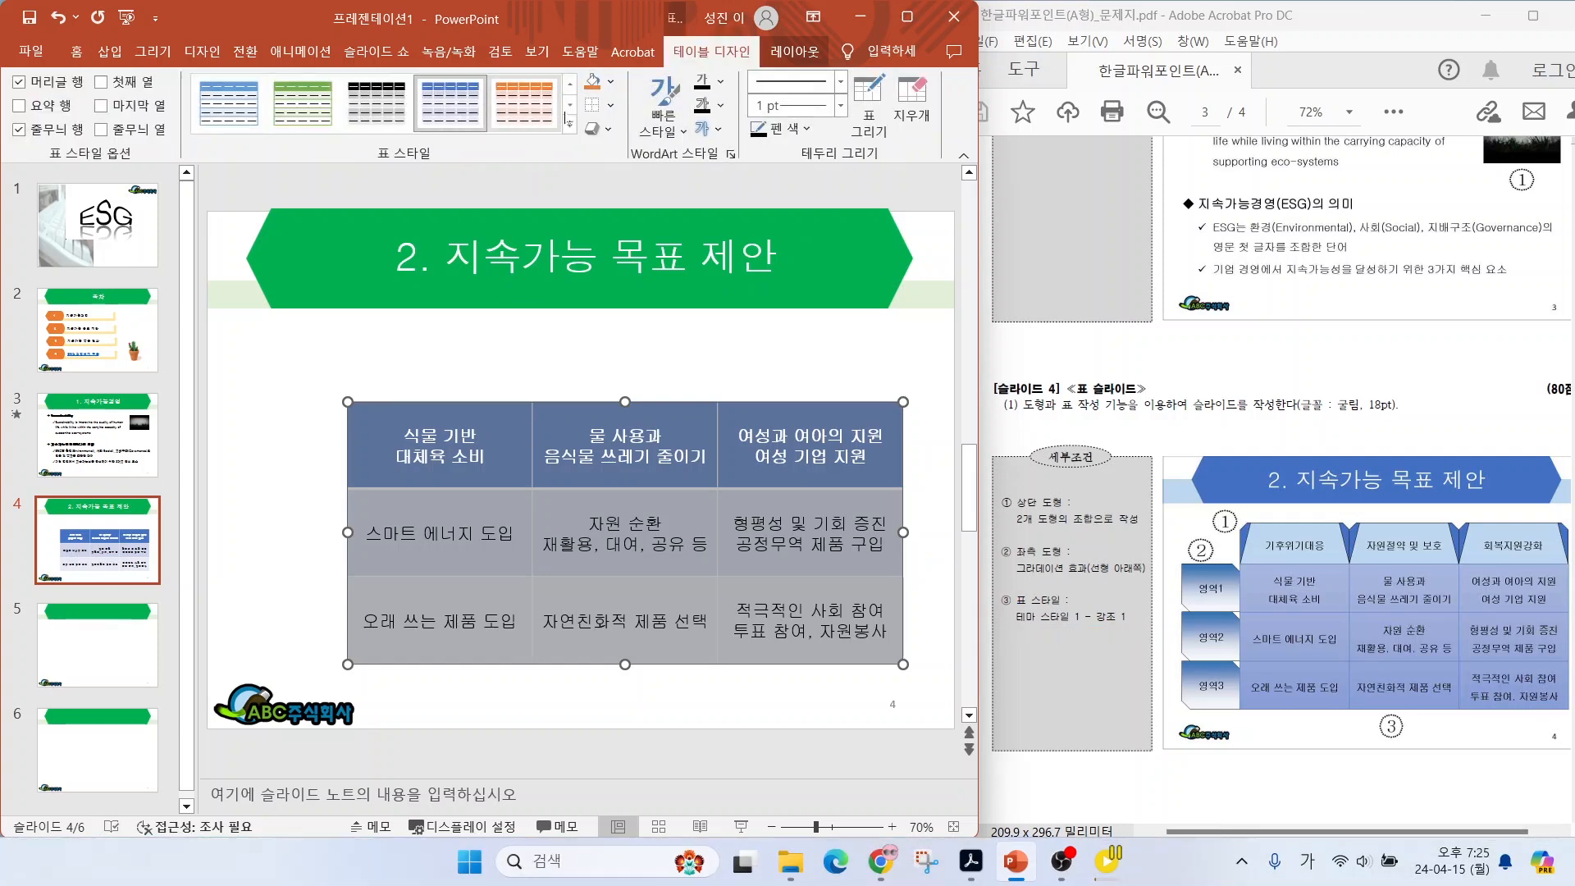
pyautogui.click(570, 125)
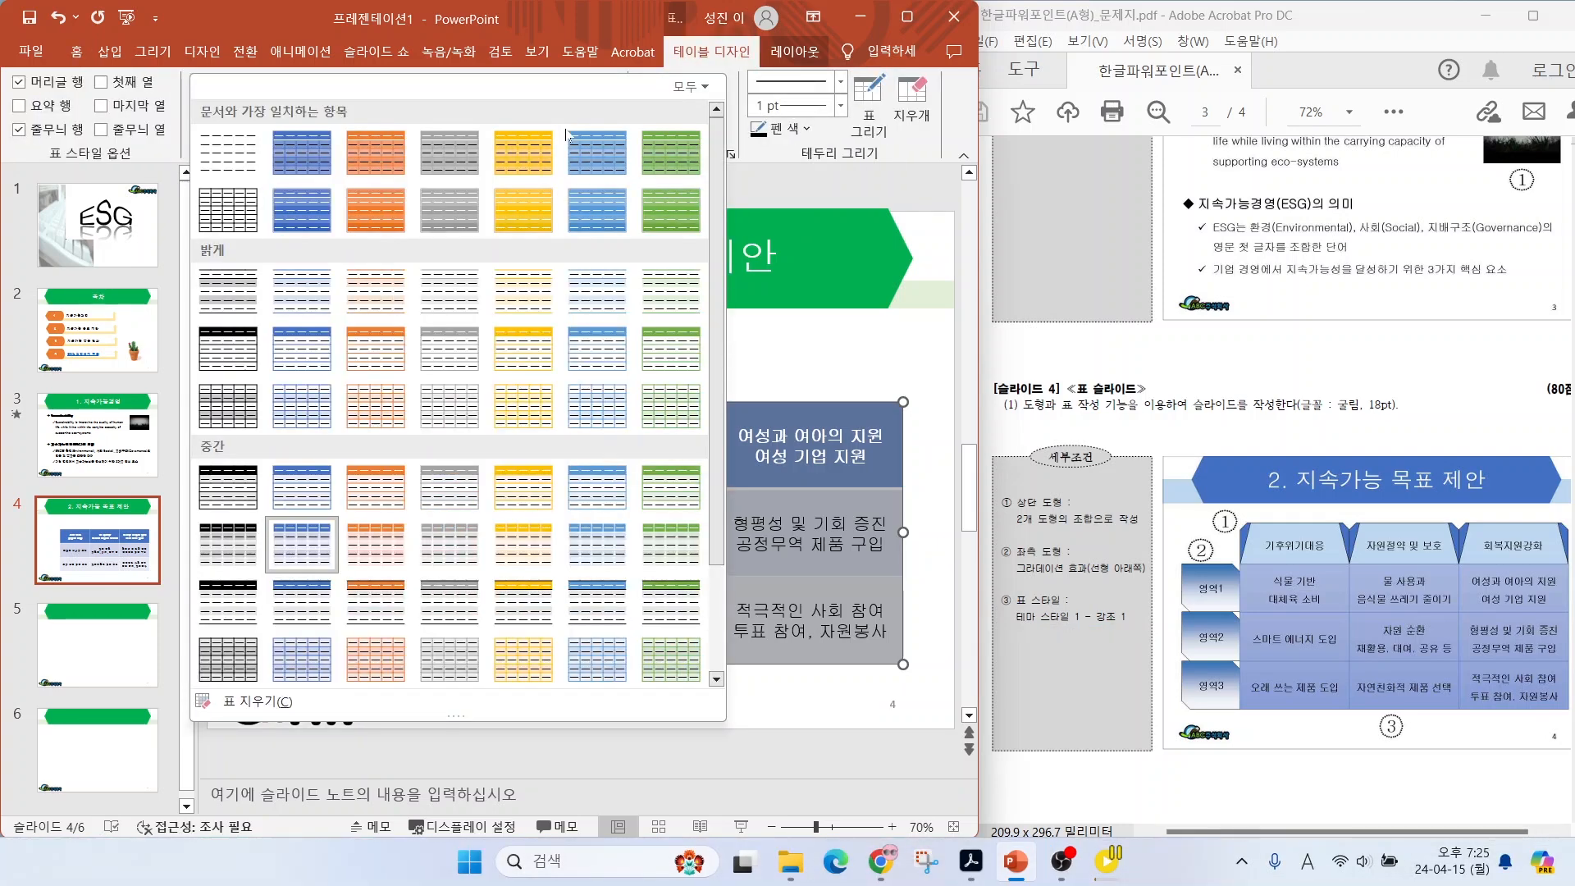
pyautogui.click(293, 148)
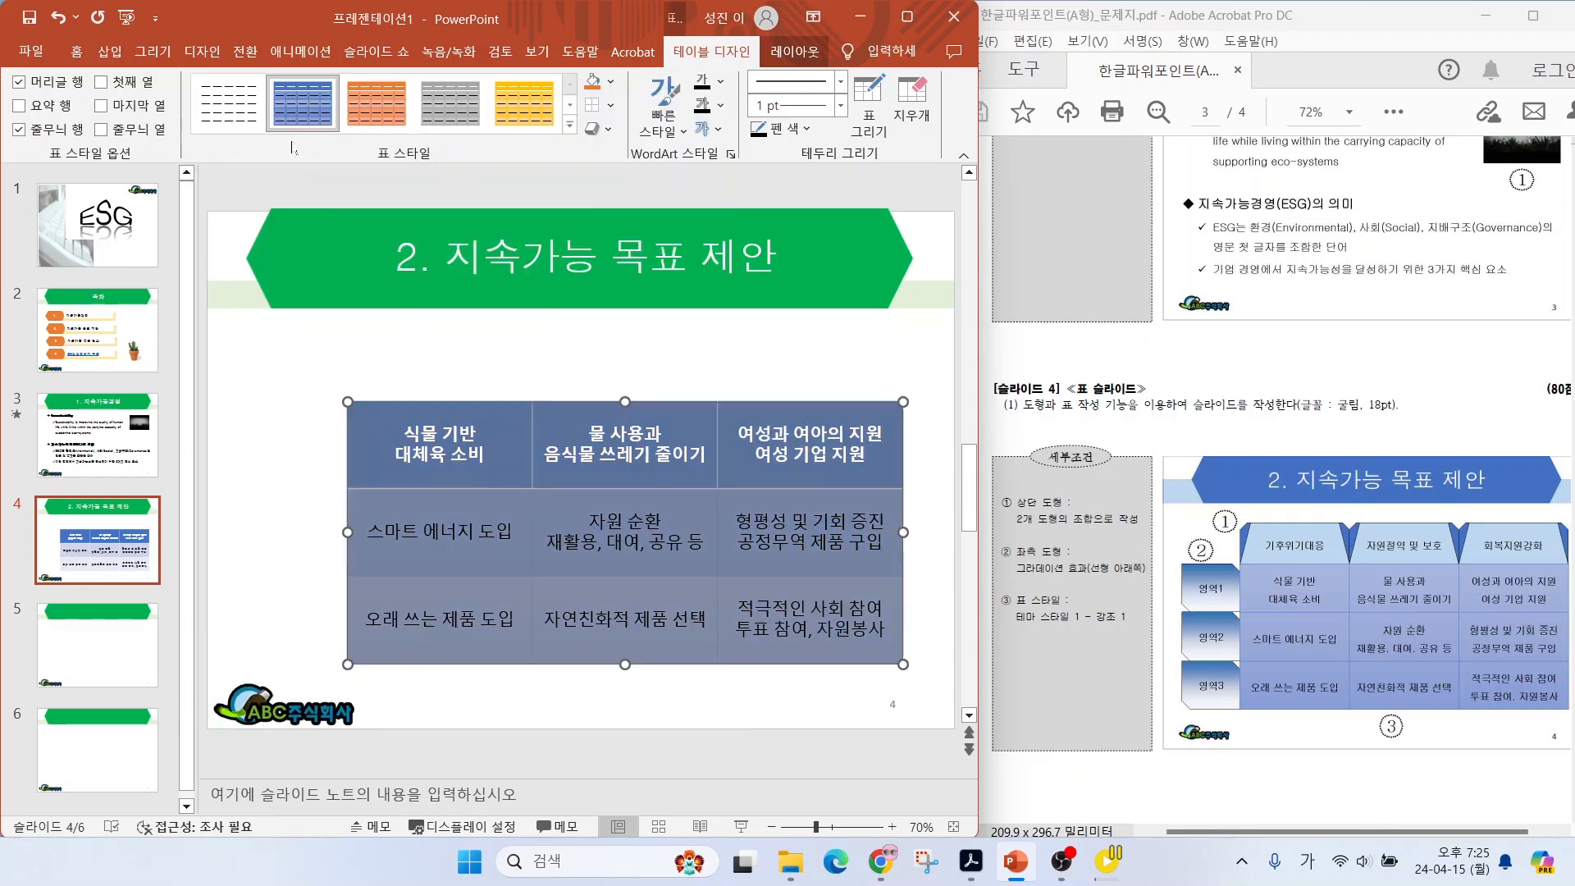
pyautogui.click(280, 629)
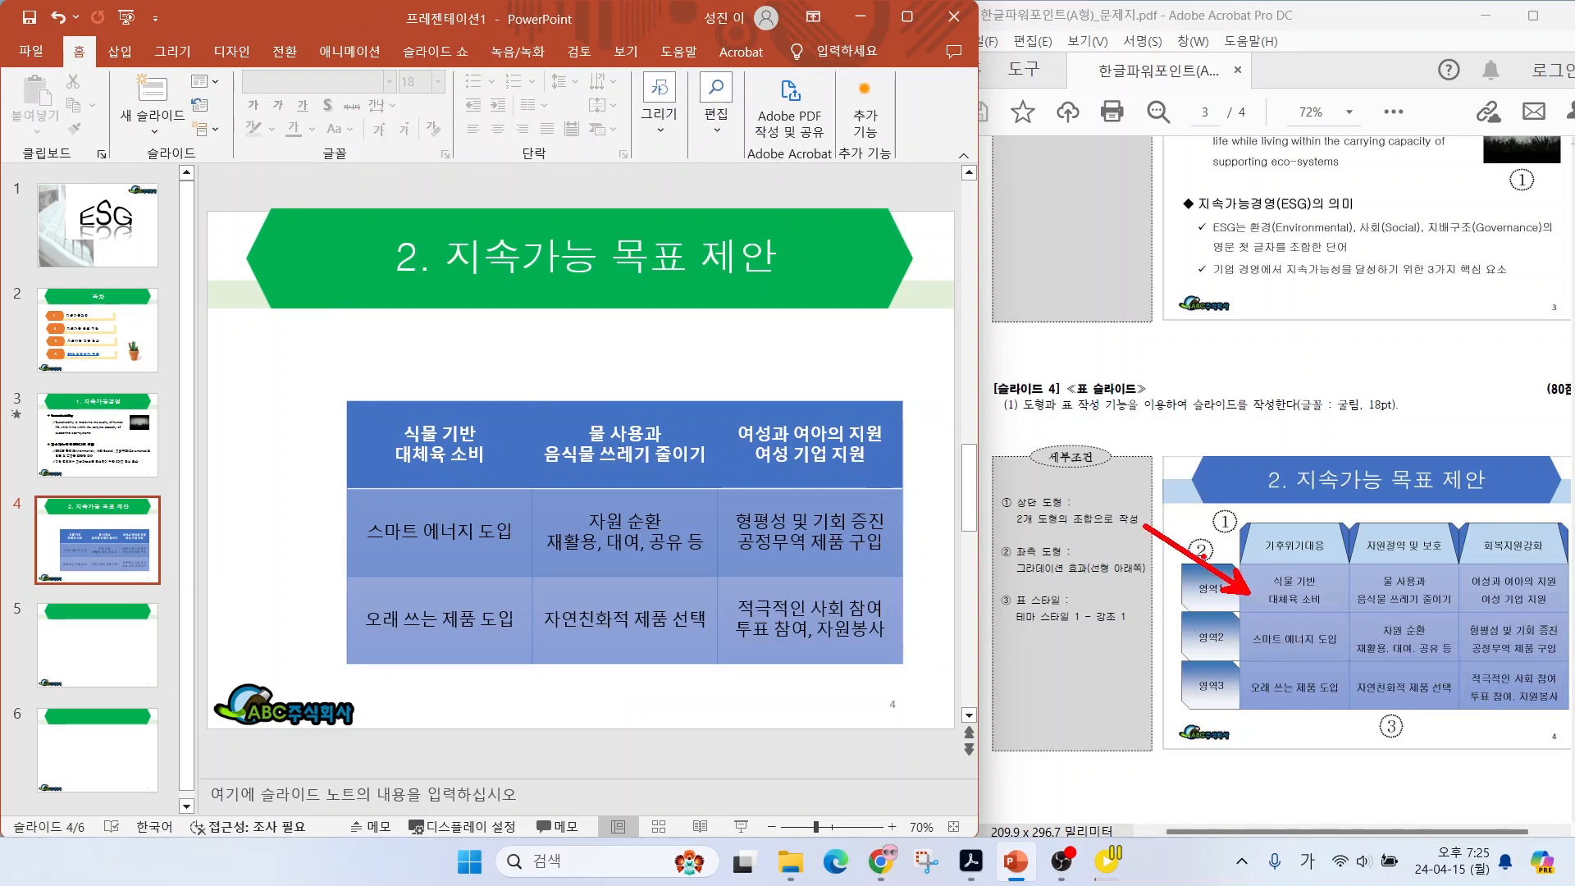
pyautogui.press('Escape')
# Turn off the header row (머리글 행) and banded rows (줄무늬 행) options of the table.
pyautogui.click(484, 454)
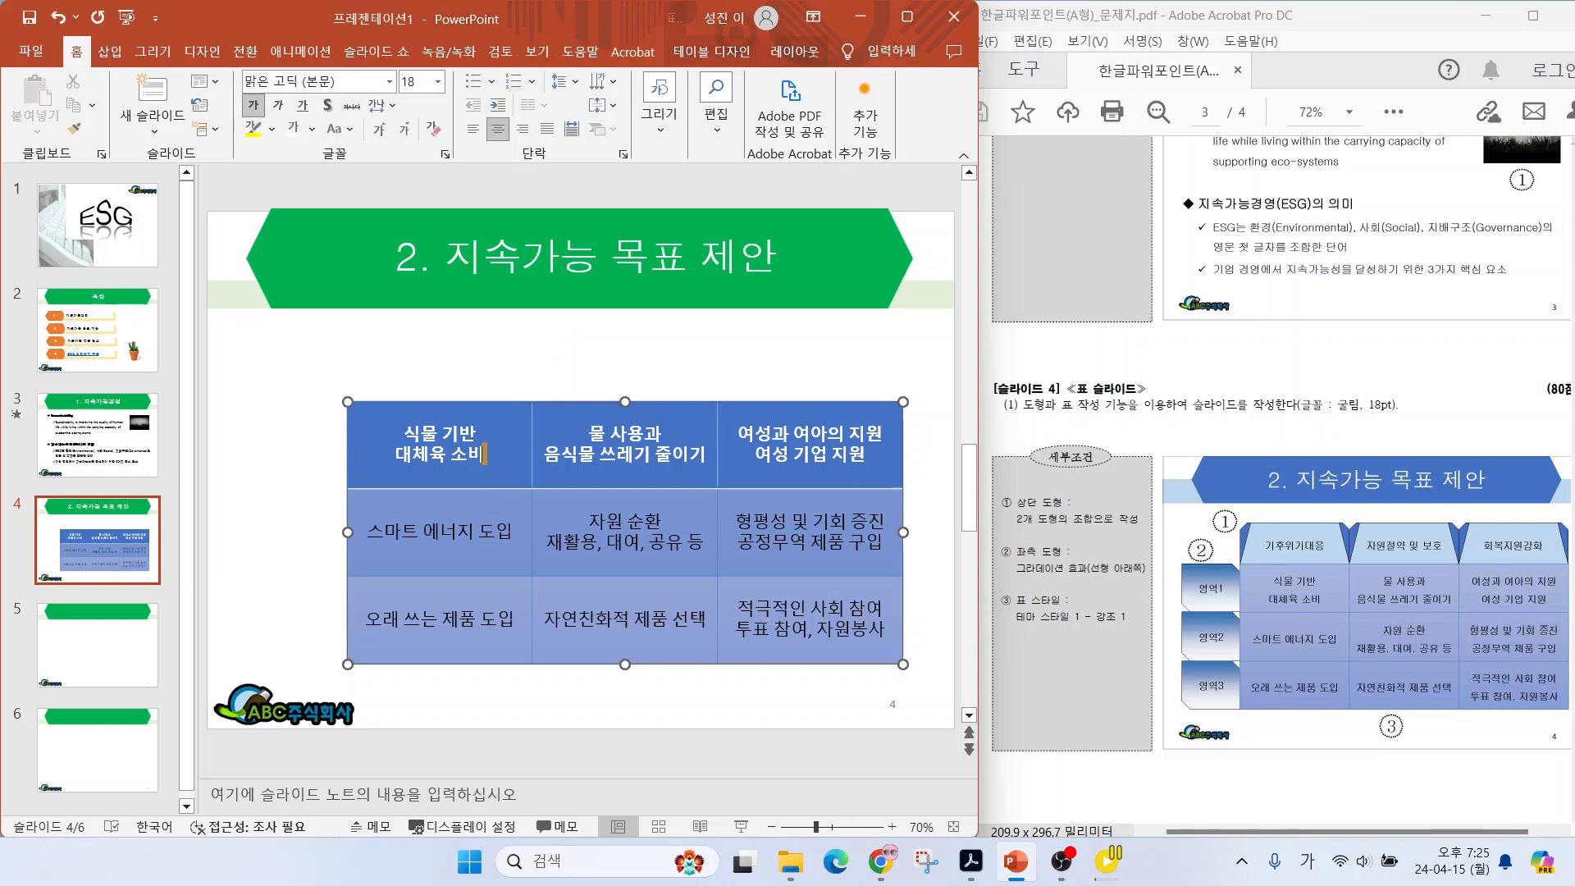
pyautogui.click(690, 51)
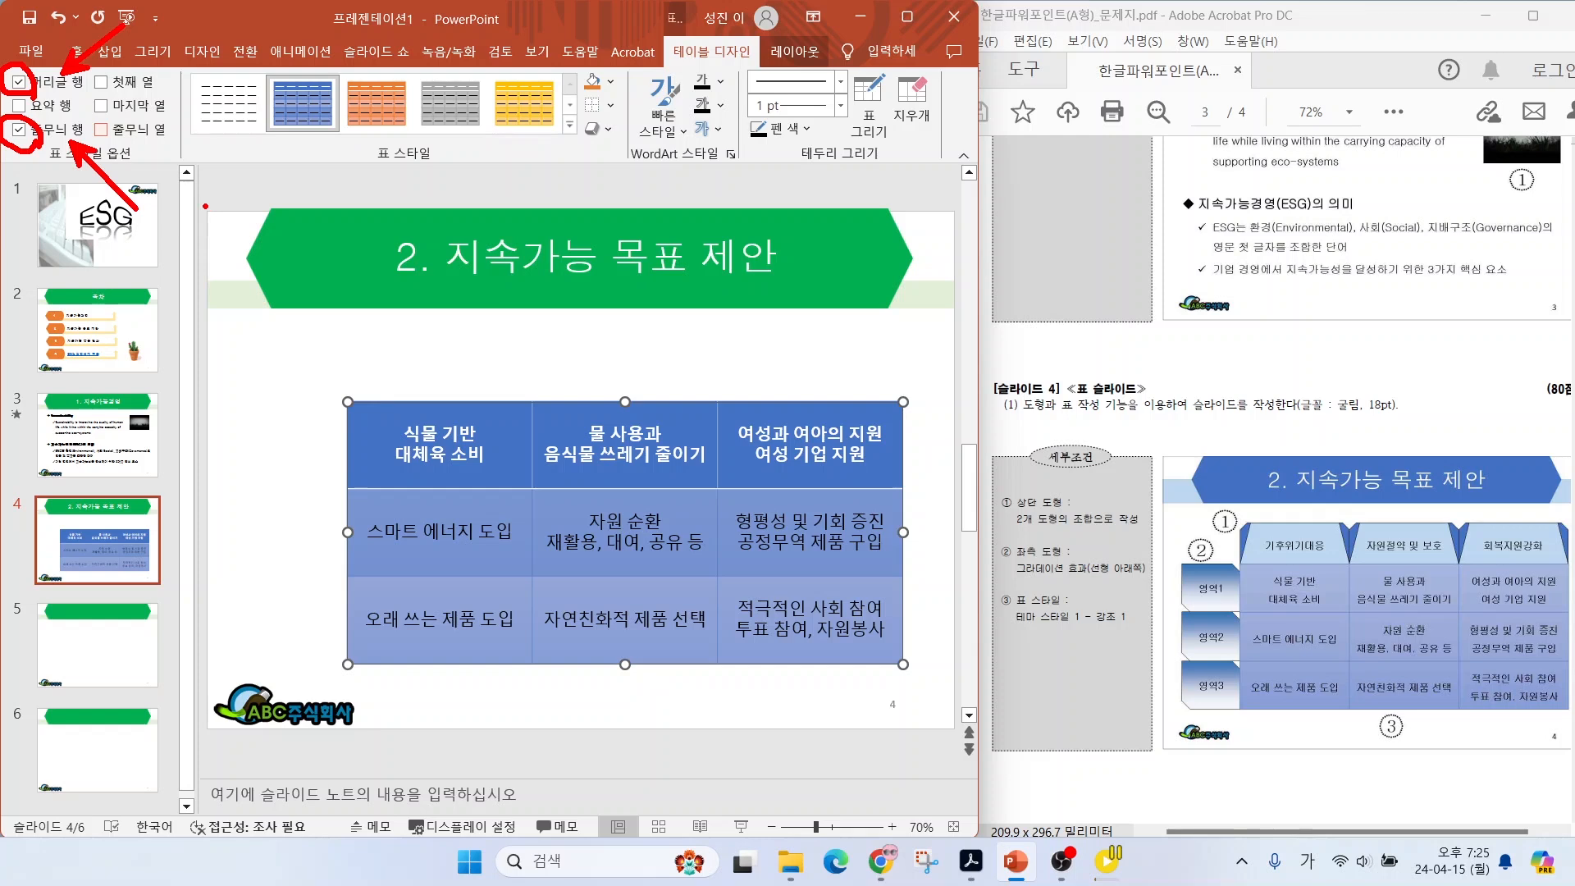
pyautogui.click(18, 82)
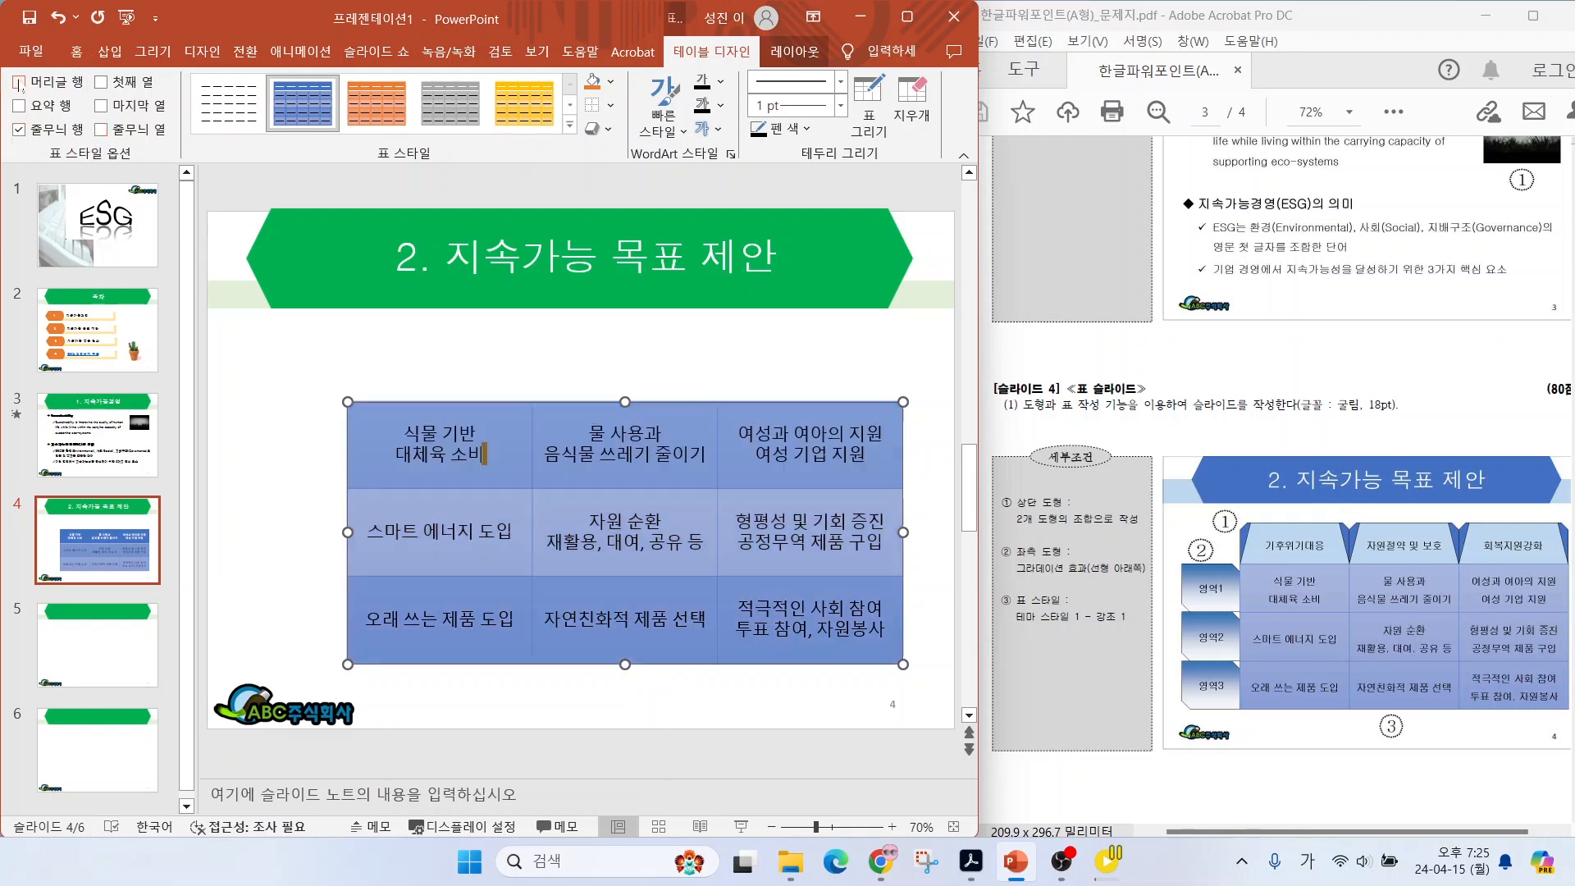
pyautogui.click(18, 129)
pyautogui.click(286, 481)
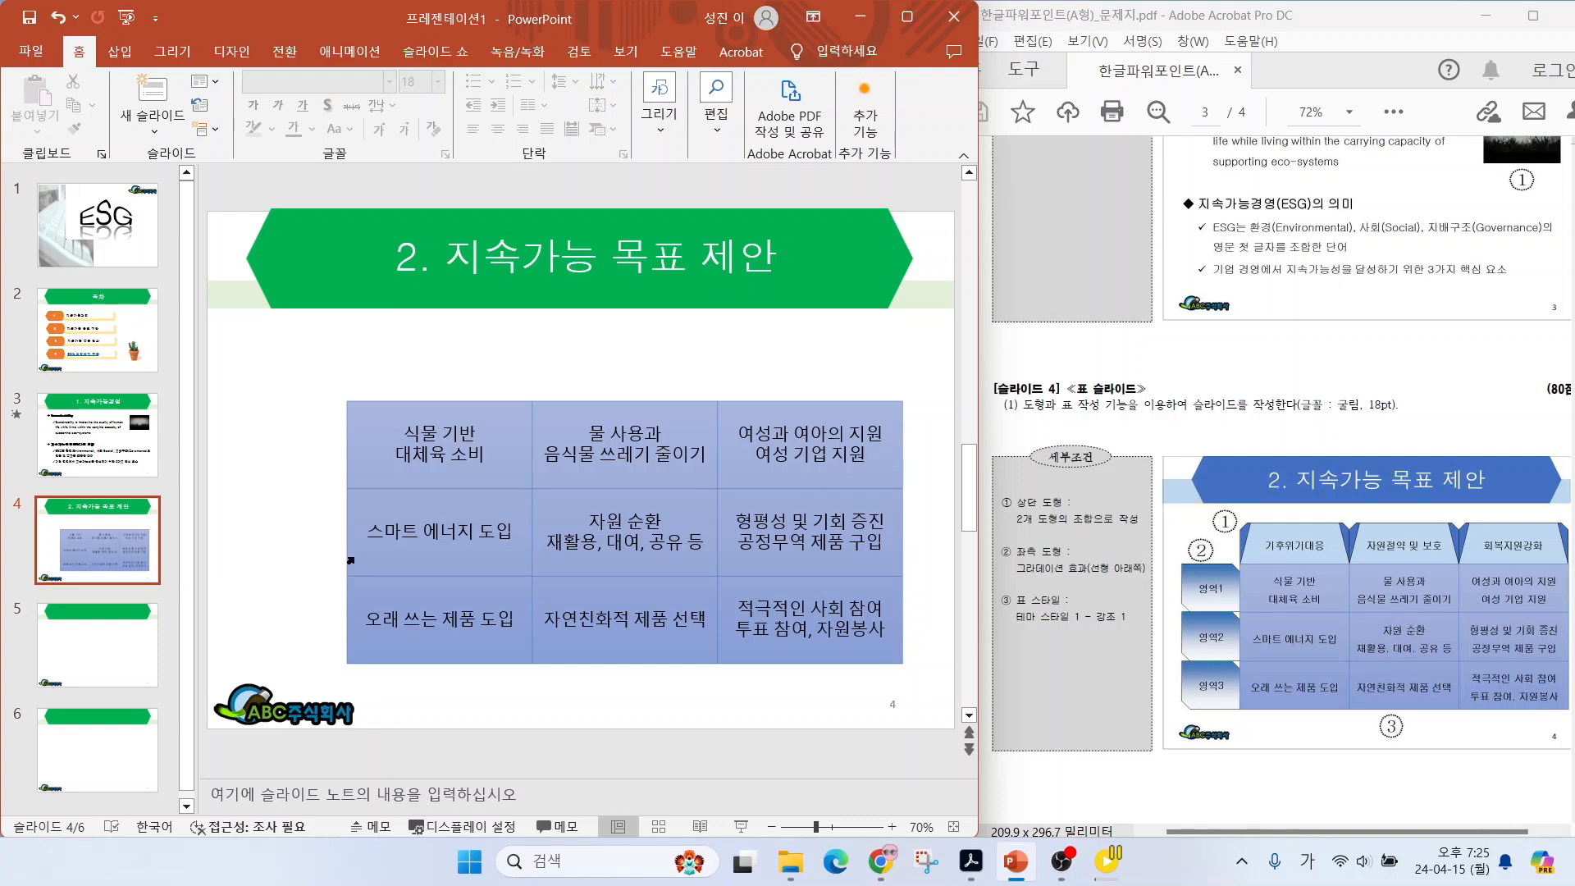
# Draw a rectangle with diagonally snipped corners beside the table's first row, matching the row's height.
pyautogui.click(120, 50)
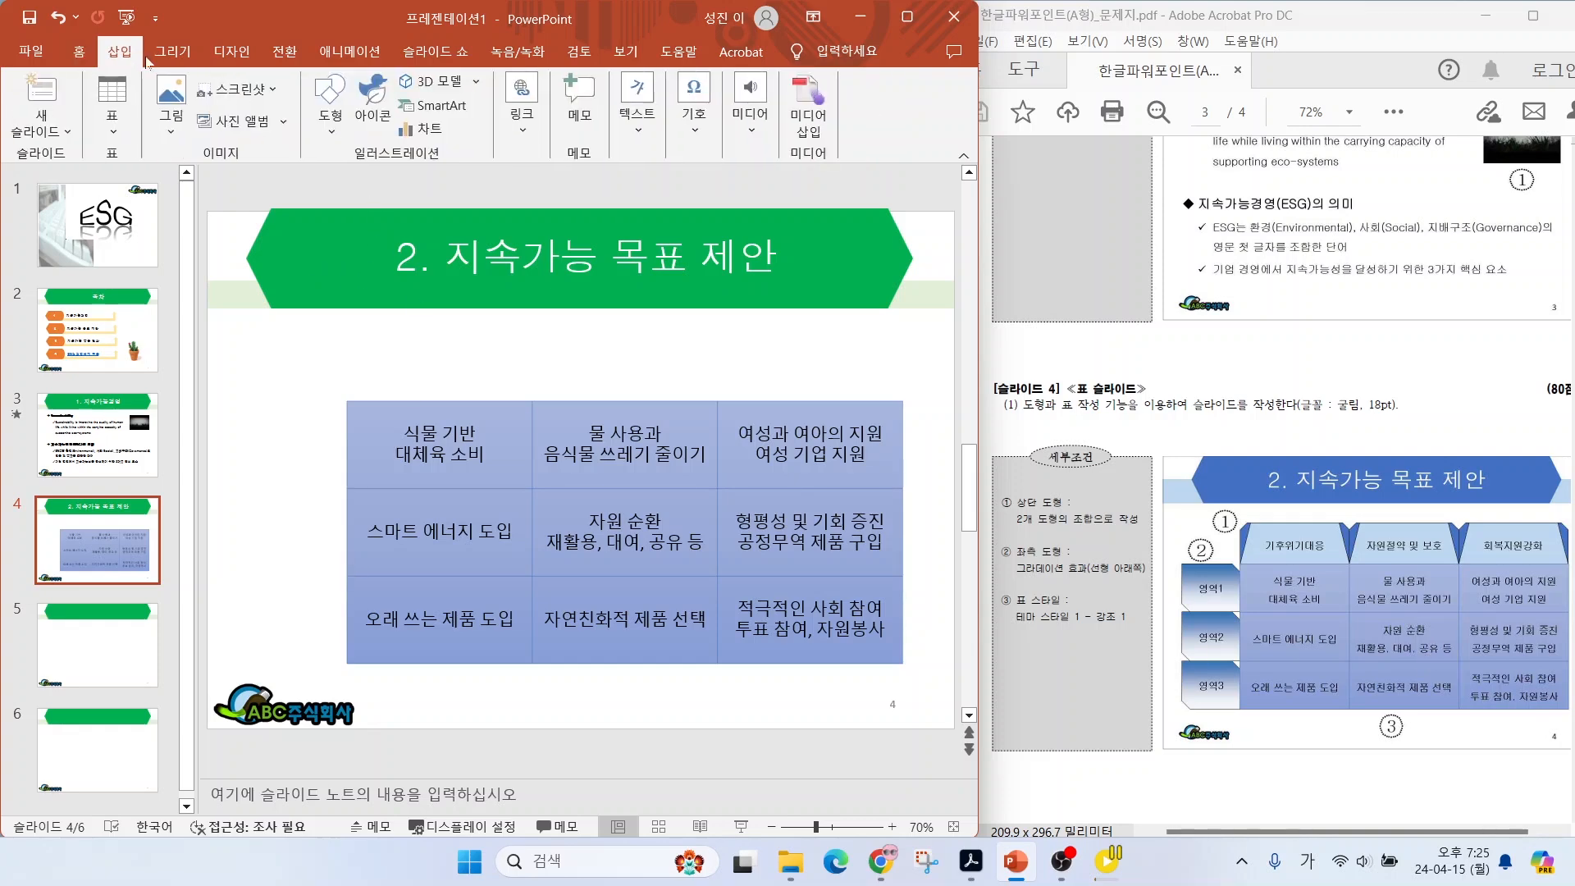
pyautogui.click(331, 121)
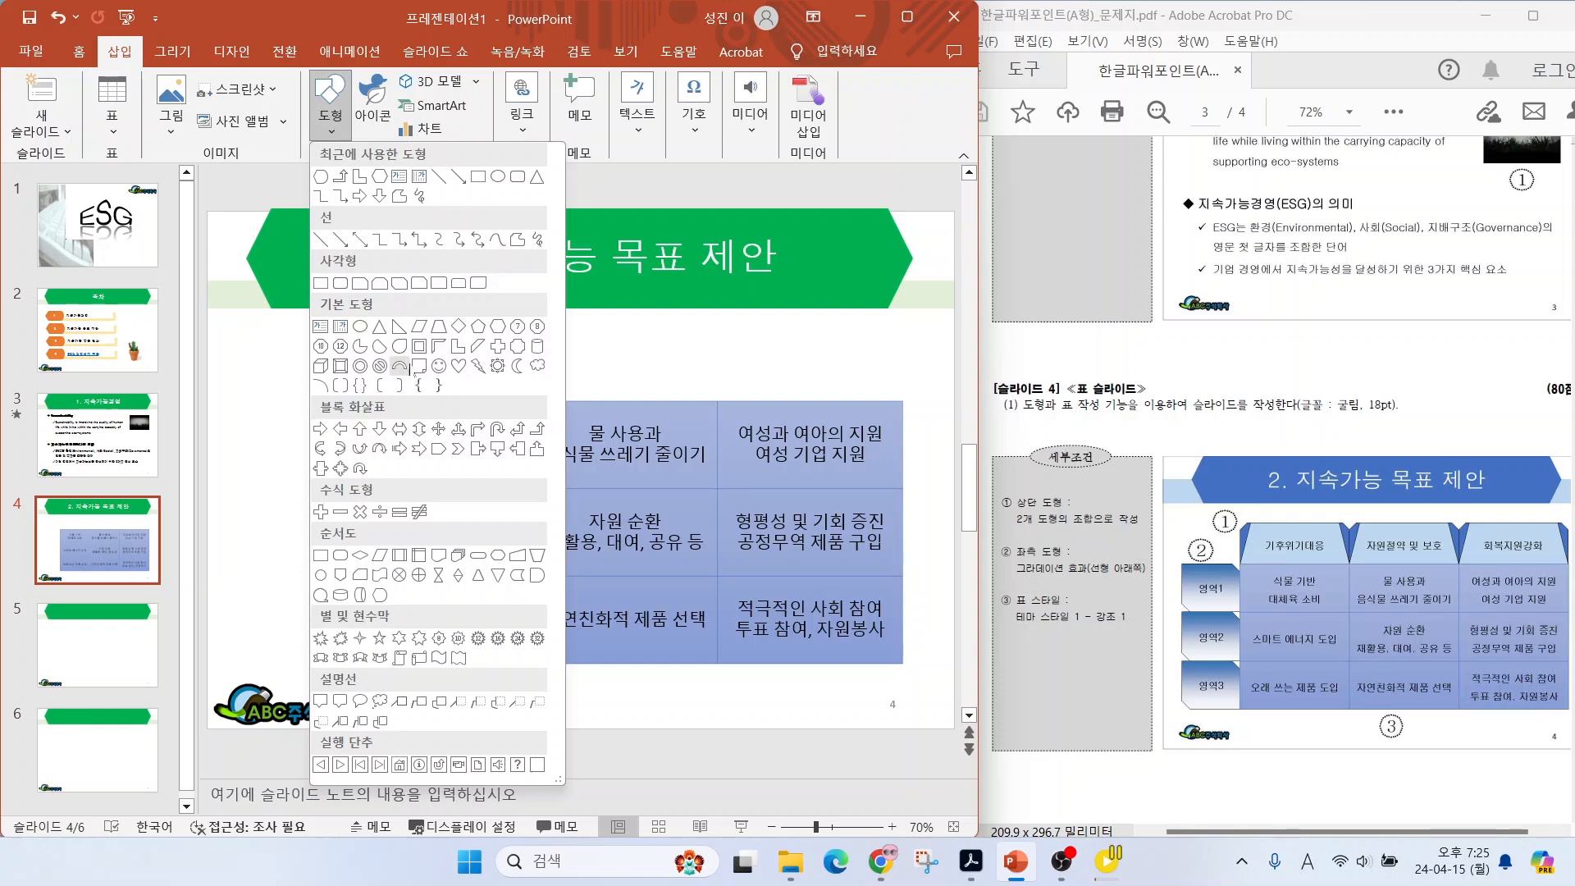
pyautogui.click(402, 278)
pyautogui.moveTo(237, 400); pyautogui.dragTo(348, 492)
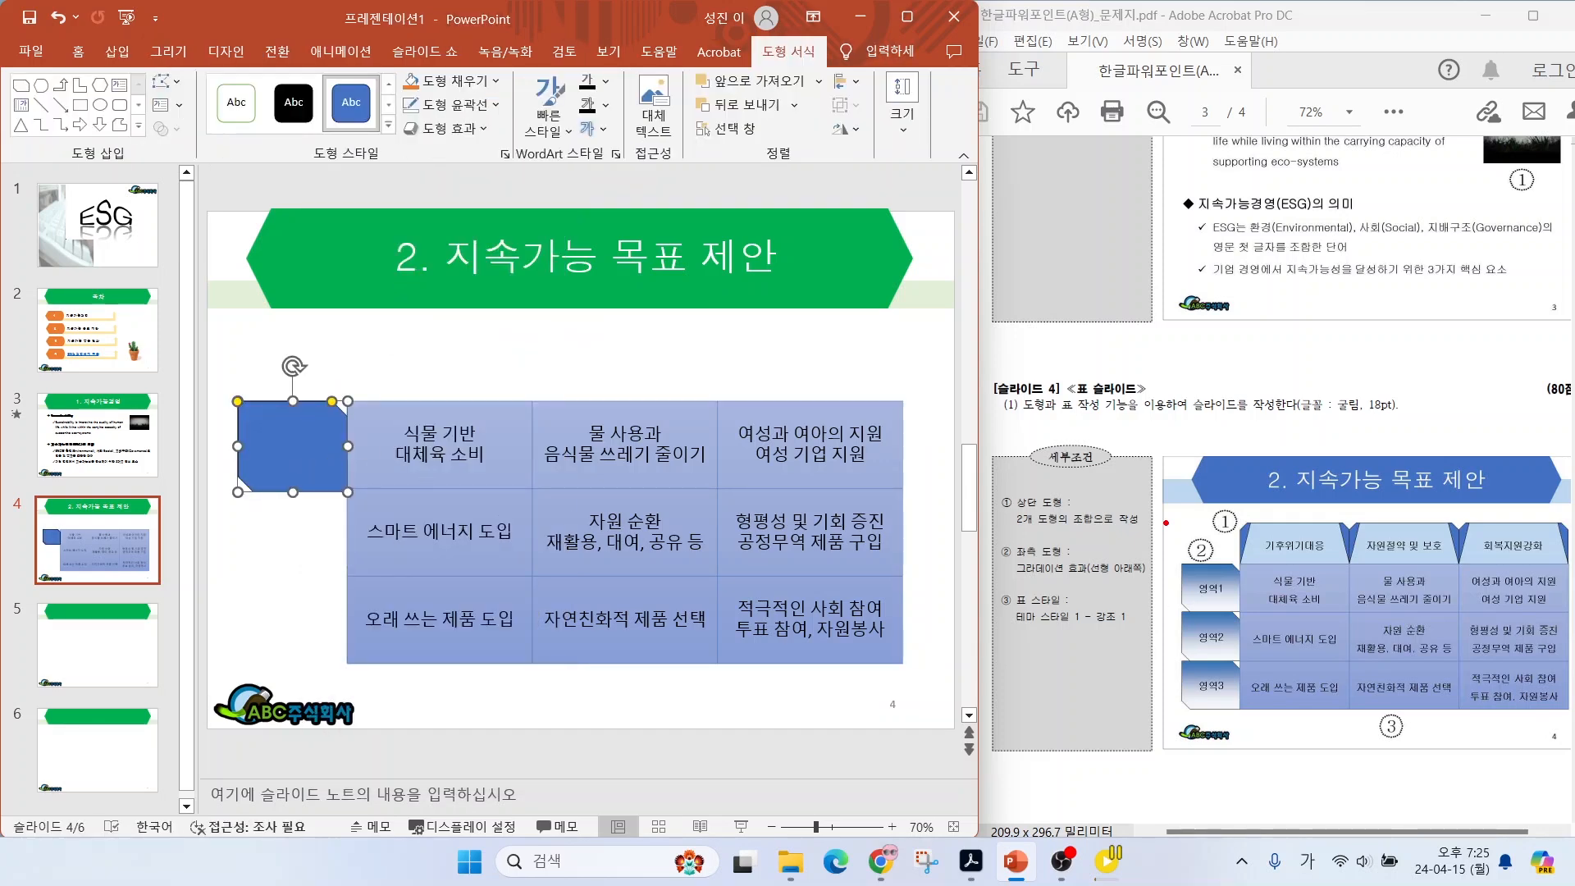
# Fill the snipped rectangle with the light linear-down gradient (선형 아래쪽).
pyautogui.moveTo(1022, 583); pyautogui.dragTo(1142, 584)
pyautogui.press('Escape')
pyautogui.click(462, 82)
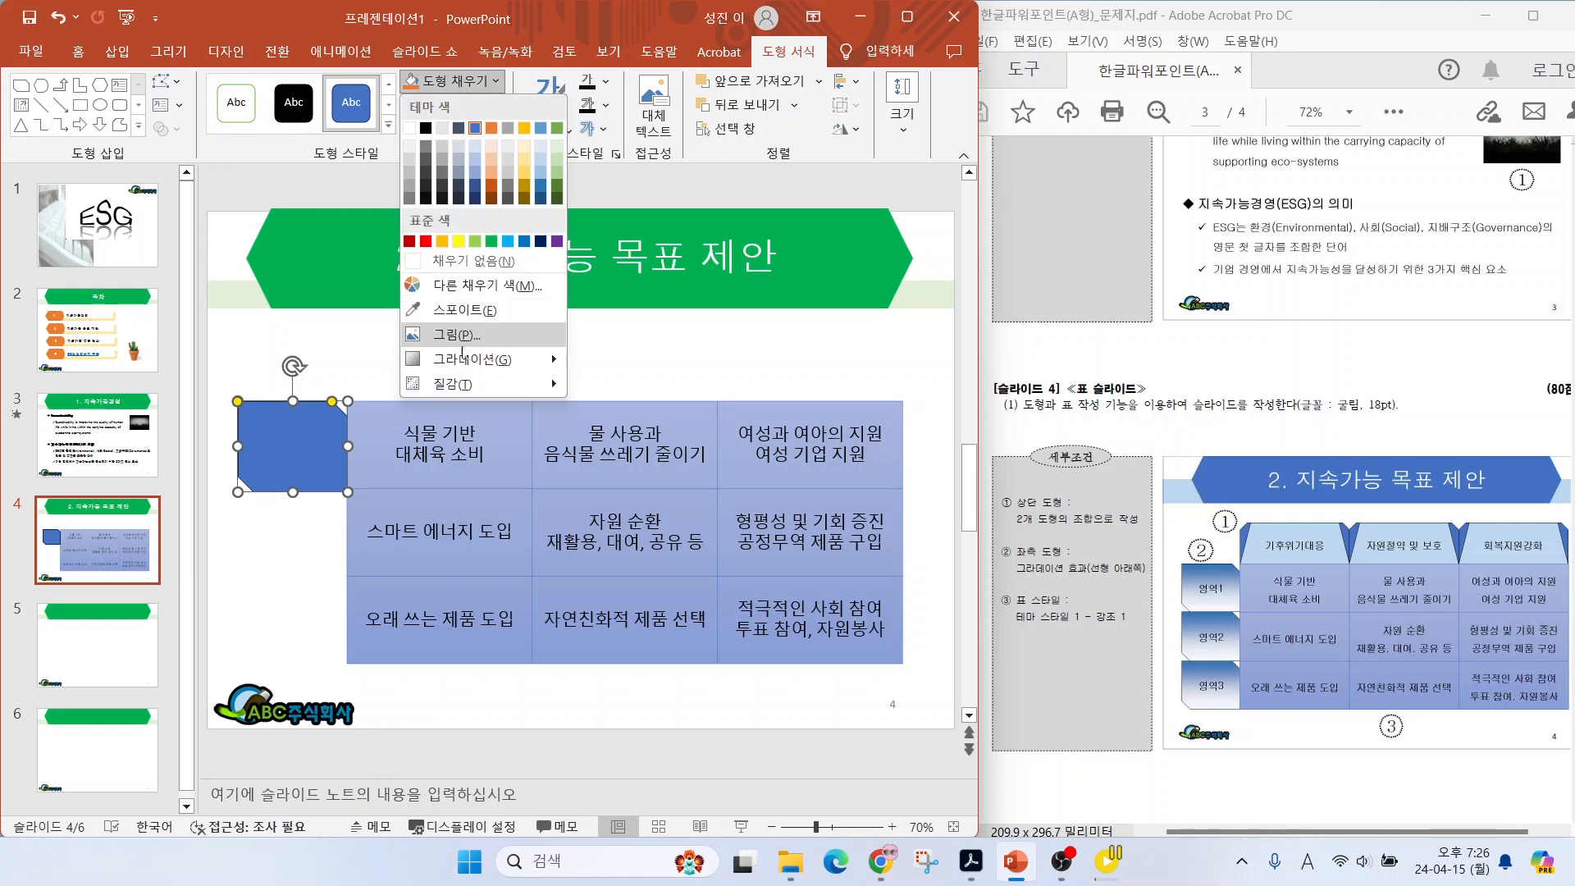
pyautogui.moveTo(464, 359)
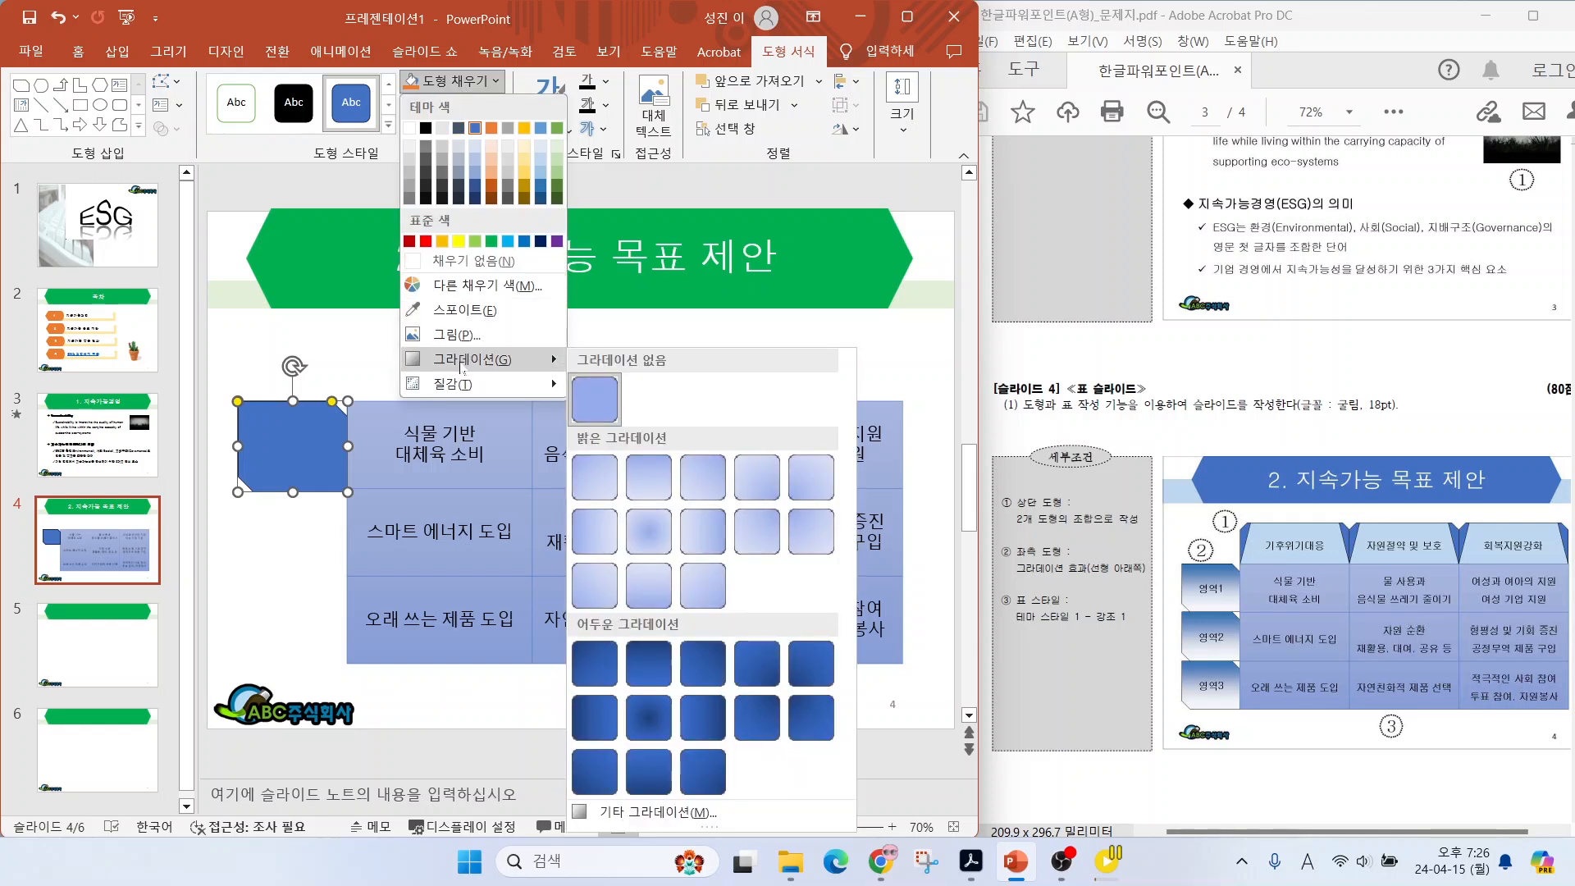
pyautogui.click(644, 476)
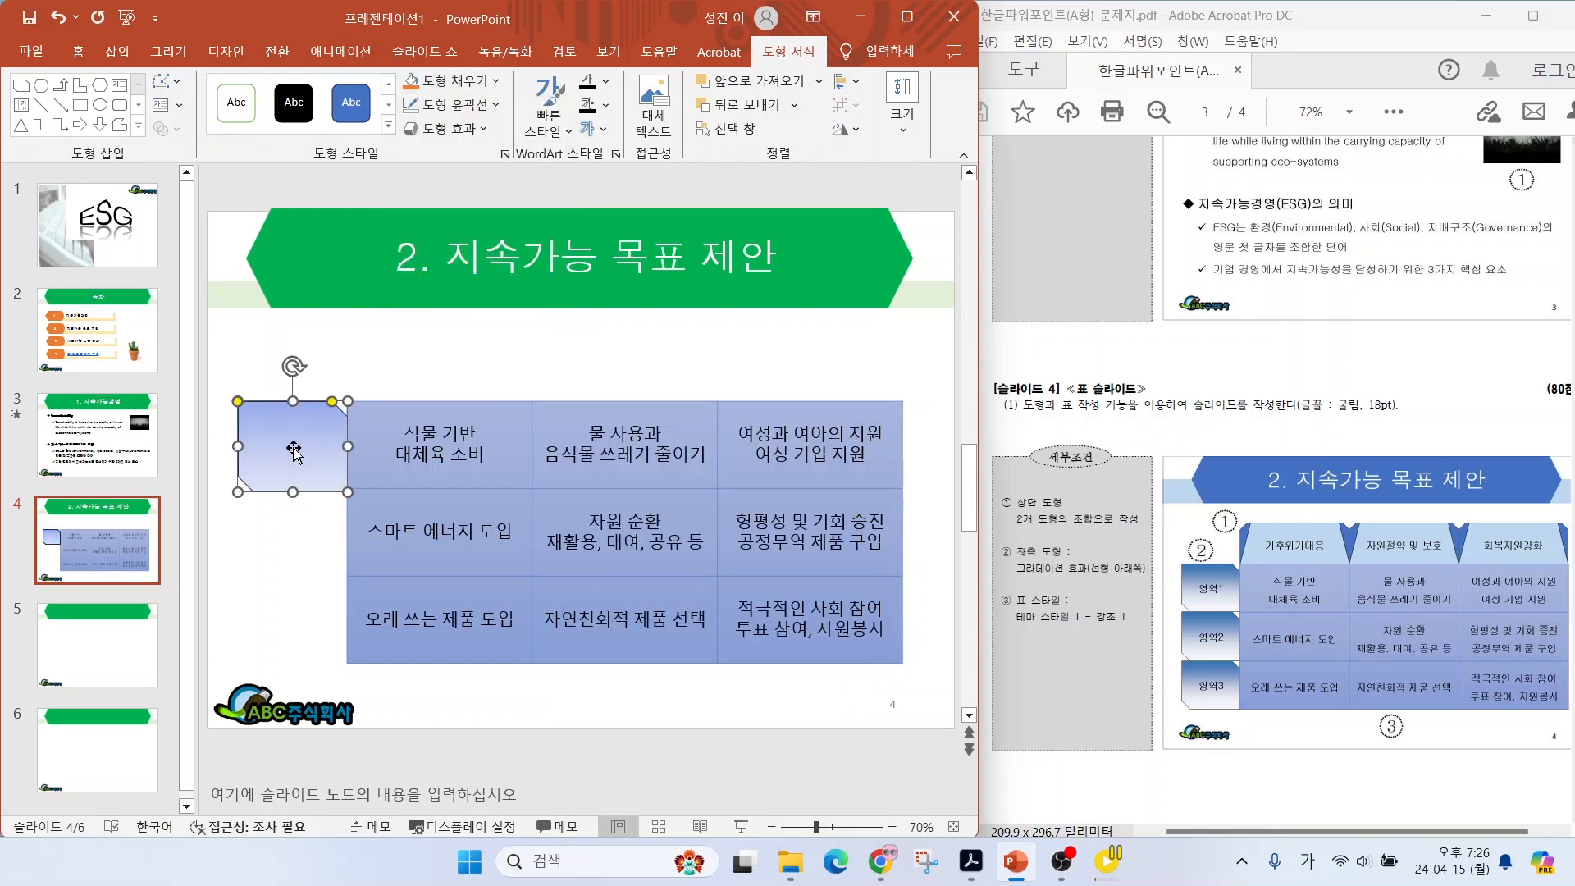
# Copy the gradient shape beside the table's second and third rows and label the three shapes 영역1, 영역2 and 영역3.
pyautogui.moveTo(291, 455); pyautogui.dragTo(289, 625)
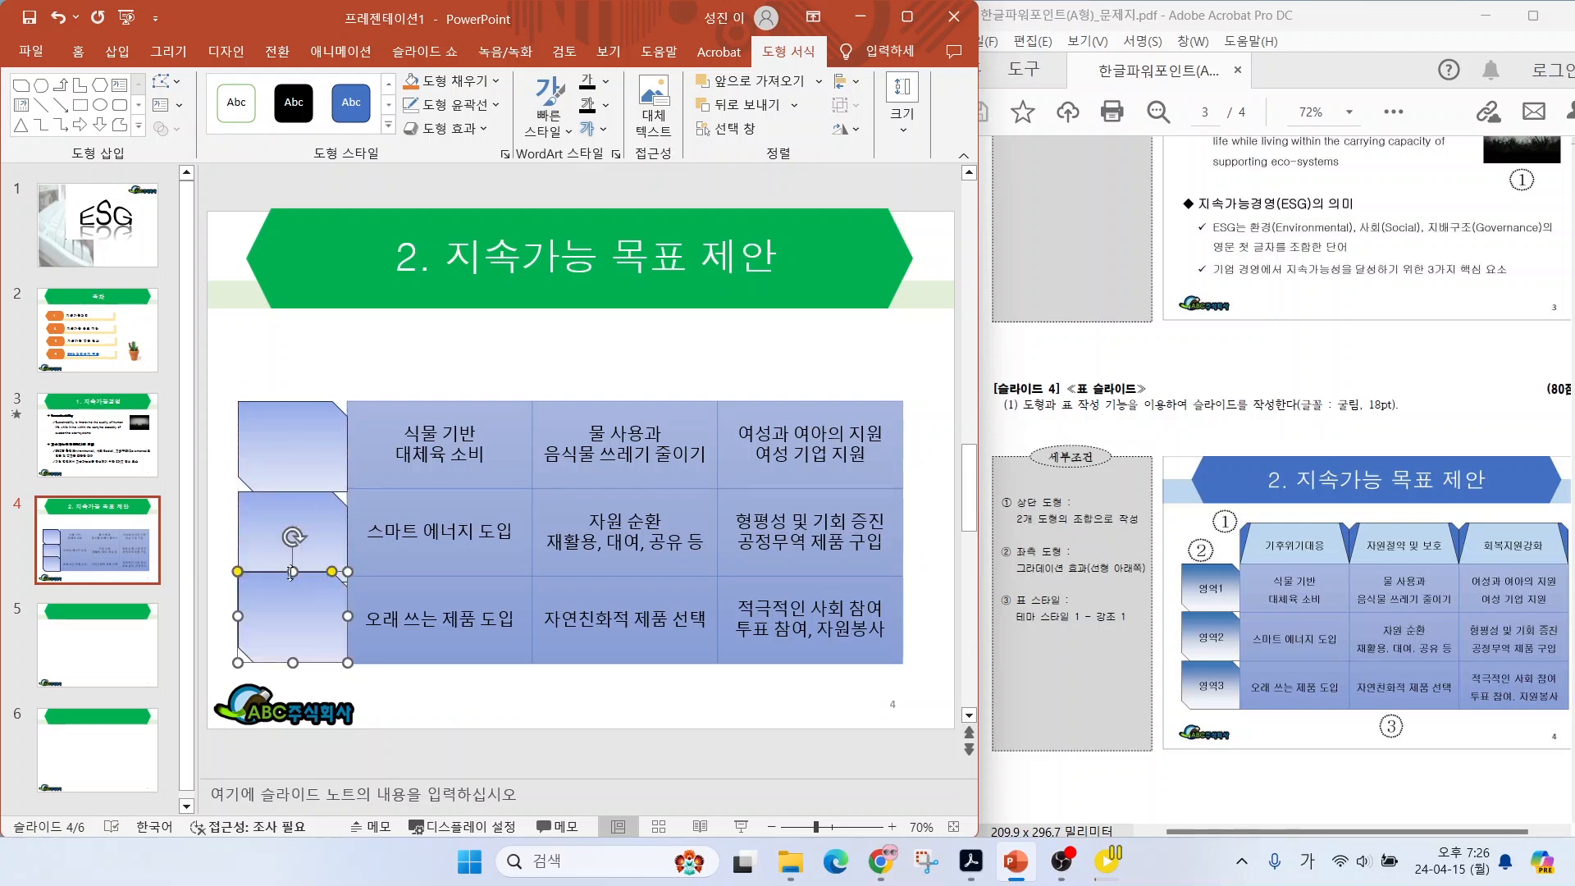
pyautogui.click(292, 529)
pyautogui.click(288, 434)
pyautogui.write('영역1')
pyautogui.click(291, 529)
pyautogui.write('영역2')
pyautogui.click(285, 606)
pyautogui.write('영역3')
pyautogui.click(391, 674)
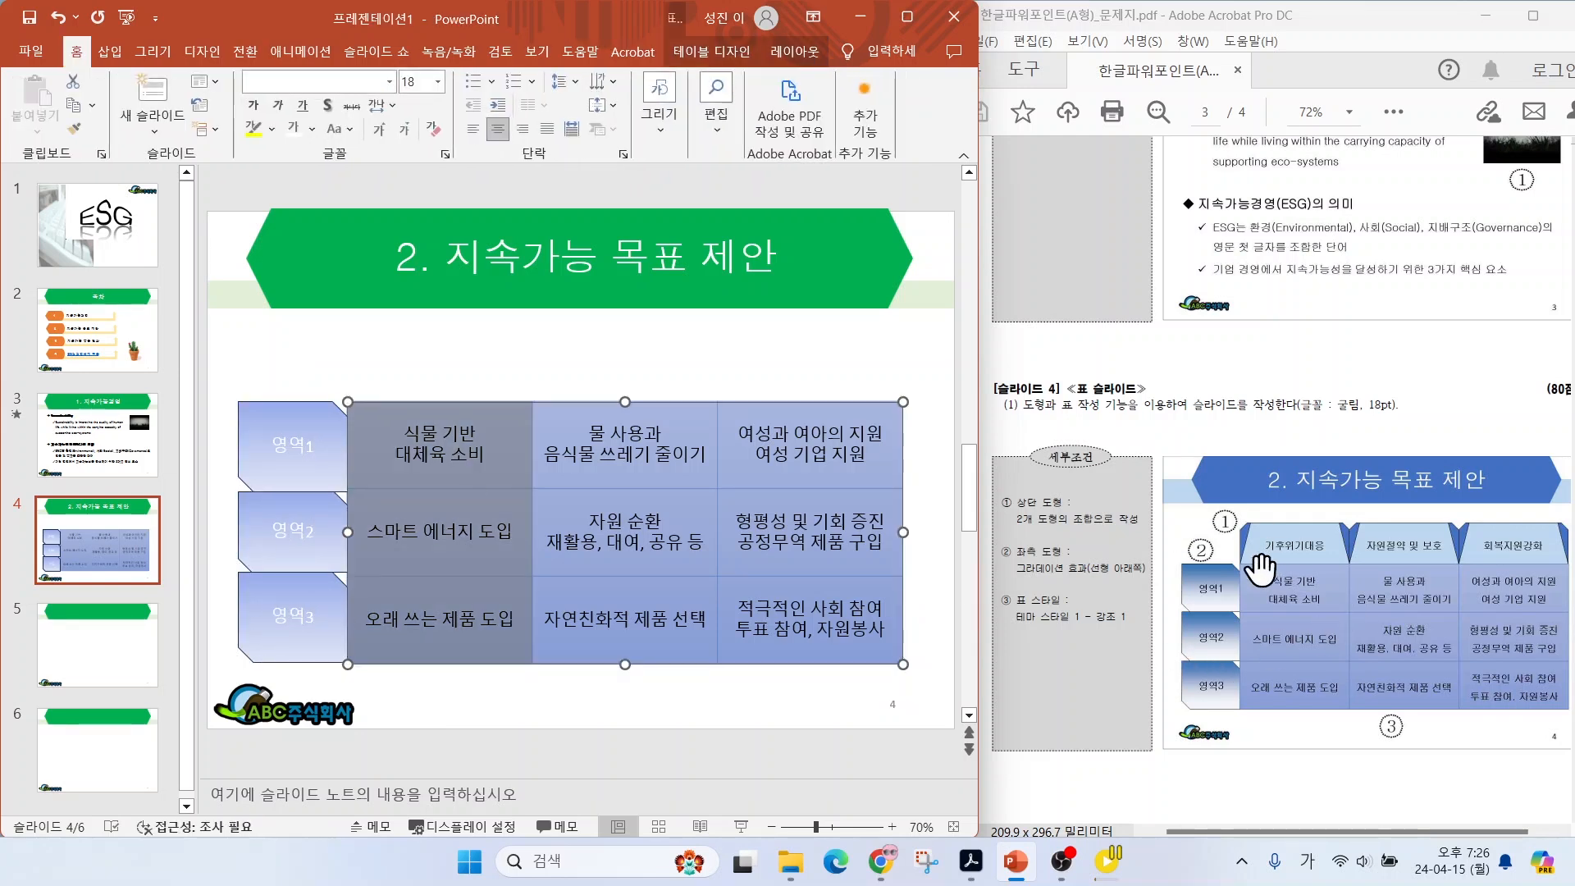
# Draw a rectangle with both upper corners snipped directly above the table's first column, as wide as the column.
pyautogui.moveTo(1063, 510); pyautogui.dragTo(1126, 450)
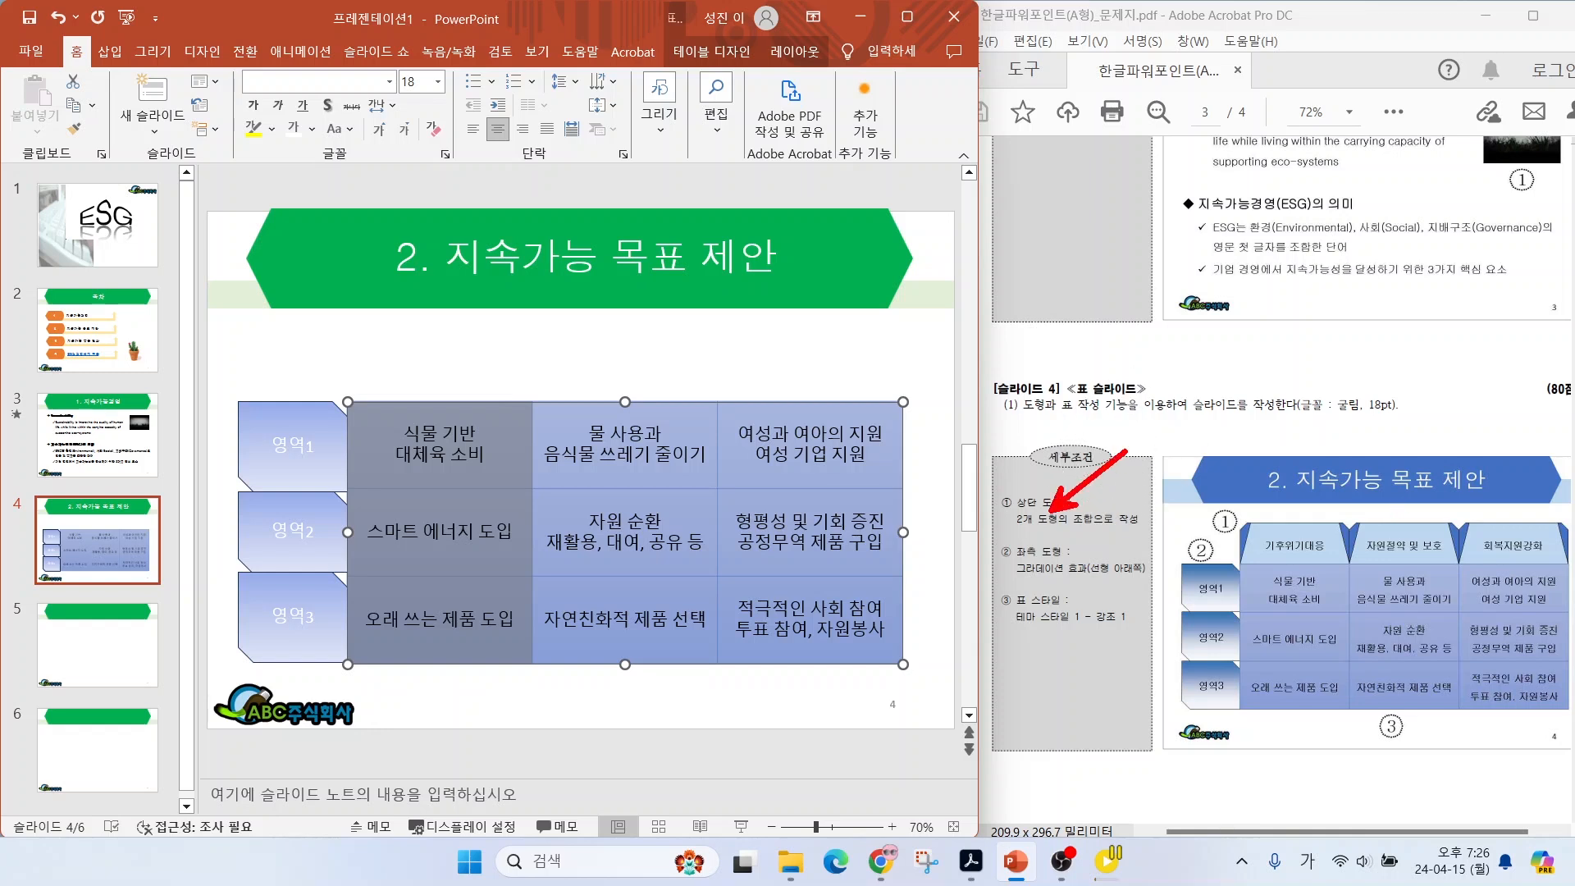
pyautogui.moveTo(1245, 525); pyautogui.dragTo(1219, 501)
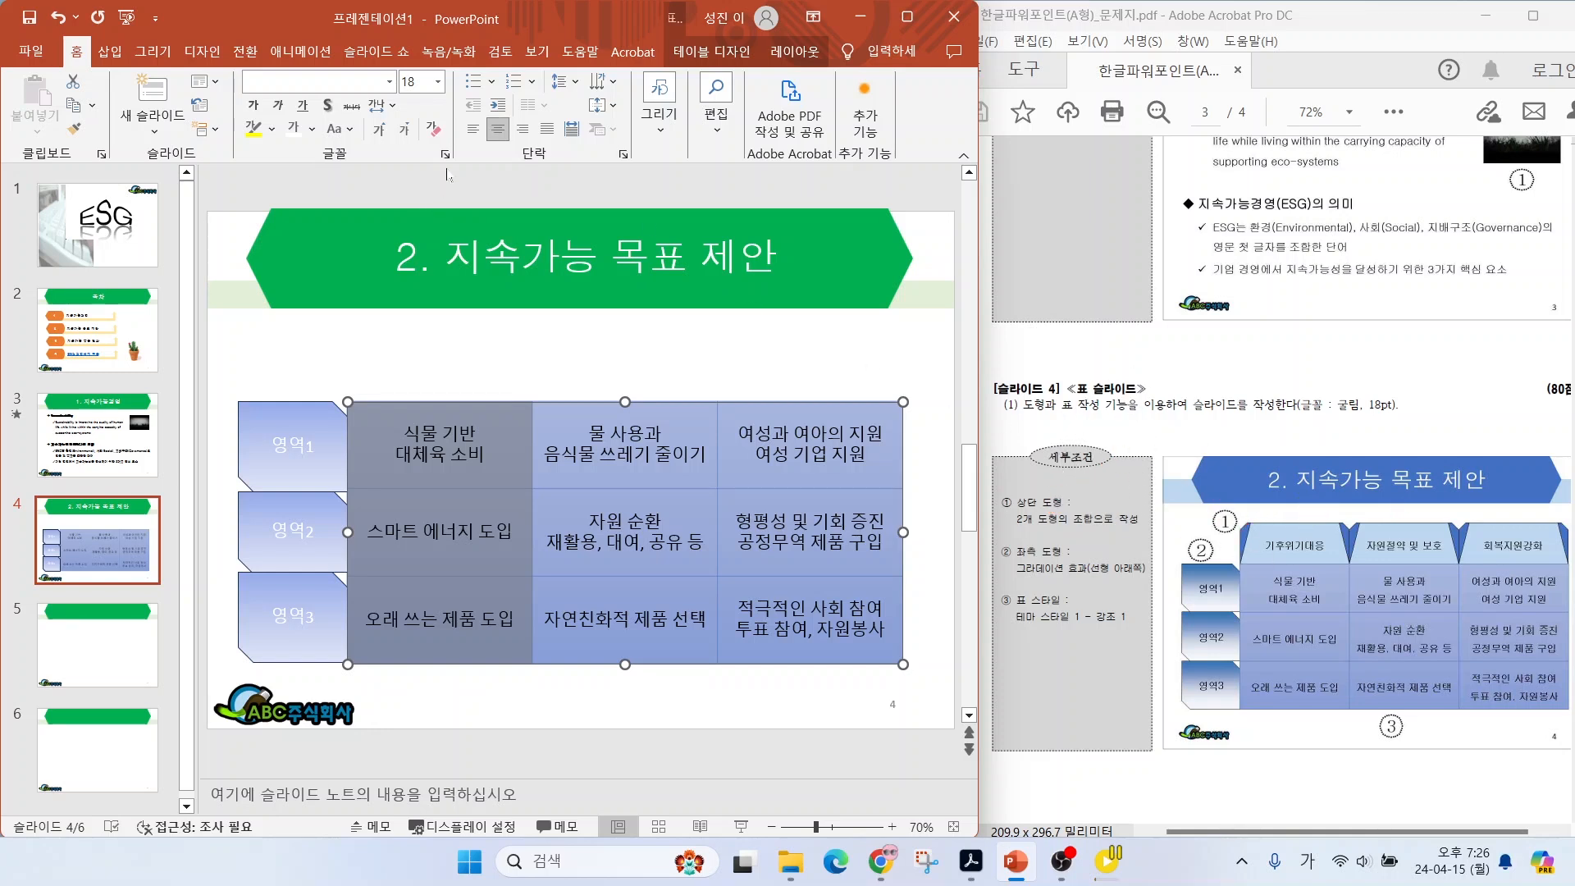
pyautogui.click(110, 52)
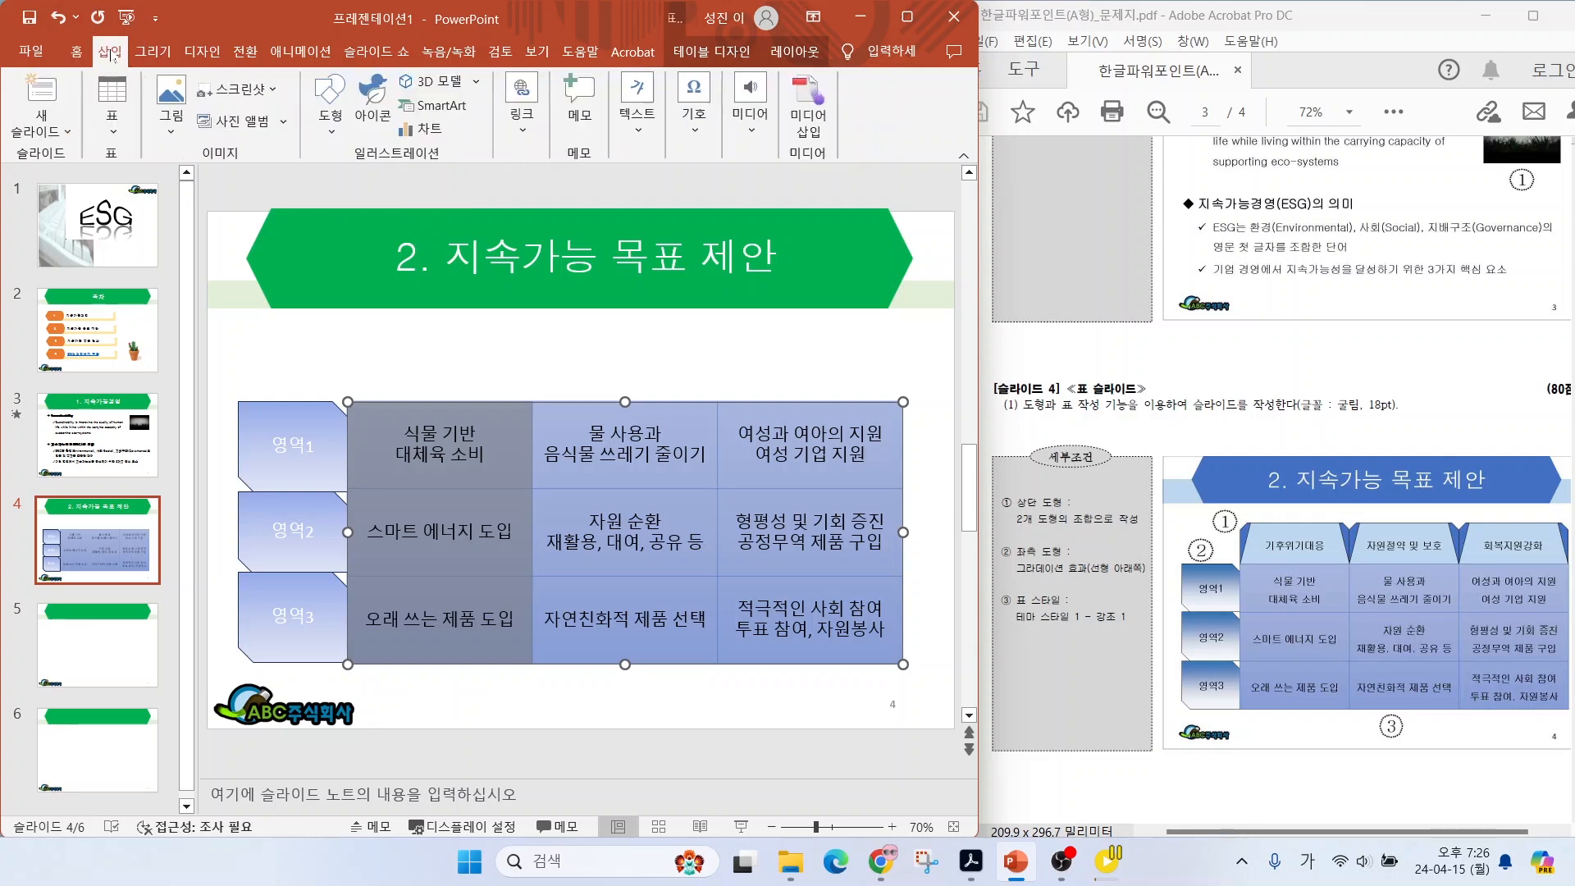
pyautogui.click(330, 98)
pyautogui.click(376, 287)
pyautogui.moveTo(347, 330); pyautogui.dragTo(534, 401)
pyautogui.click(90, 53)
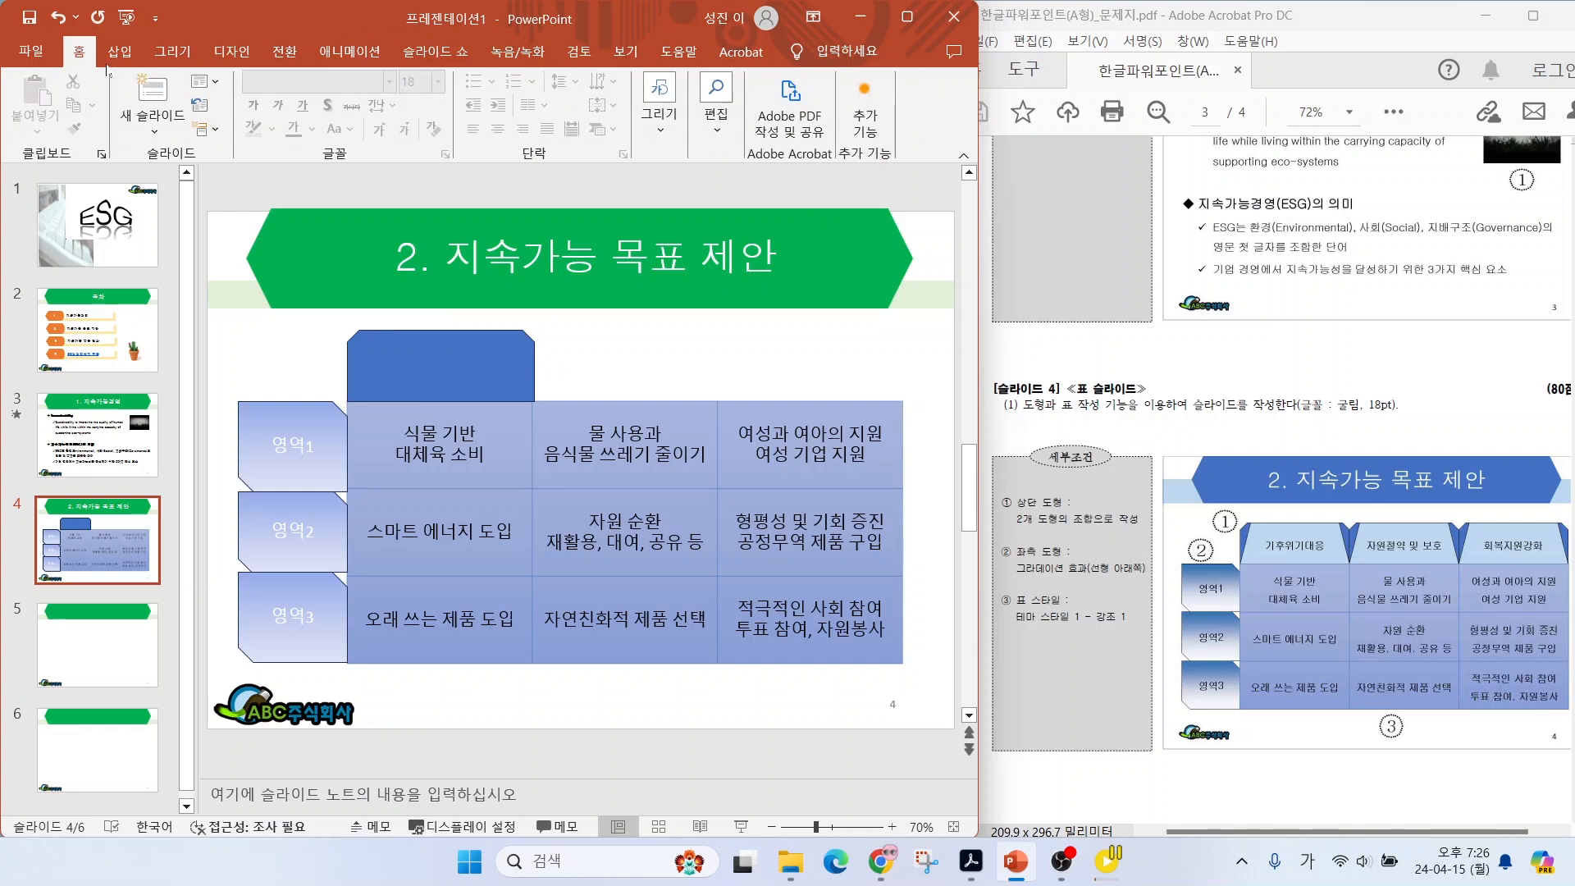
# Draw a trapezoid of the same size over the snipped rectangle and fill it with the lightest tint of the theme blue.
pyautogui.click(118, 53)
pyautogui.click(329, 99)
pyautogui.click(439, 332)
pyautogui.moveTo(347, 331); pyautogui.dragTo(534, 401)
pyautogui.click(451, 81)
pyautogui.click(473, 148)
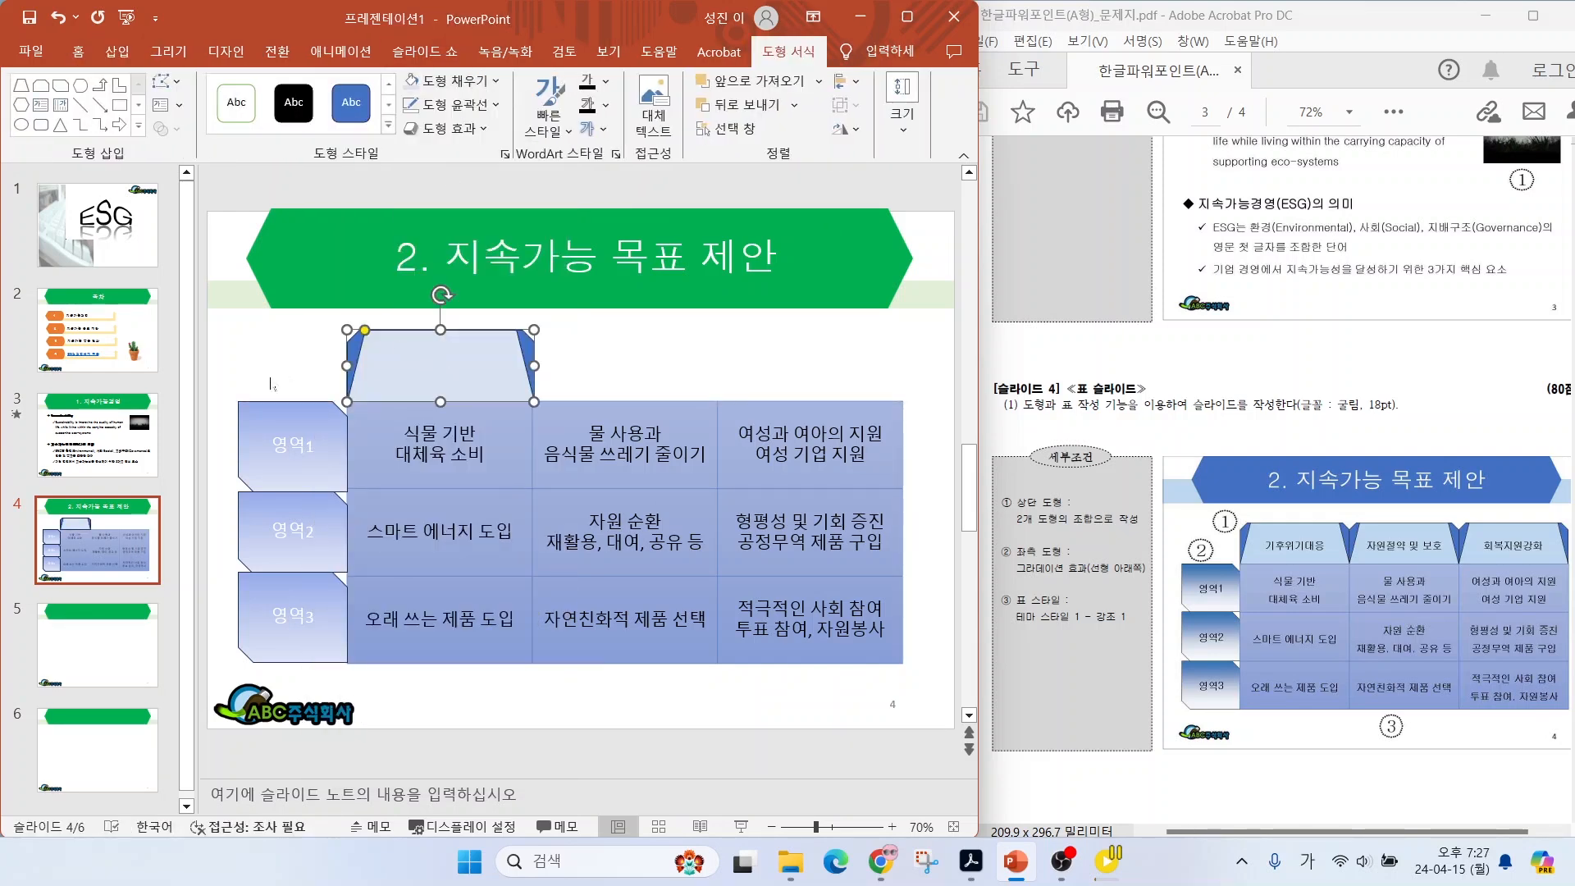
pyautogui.press('Escape')
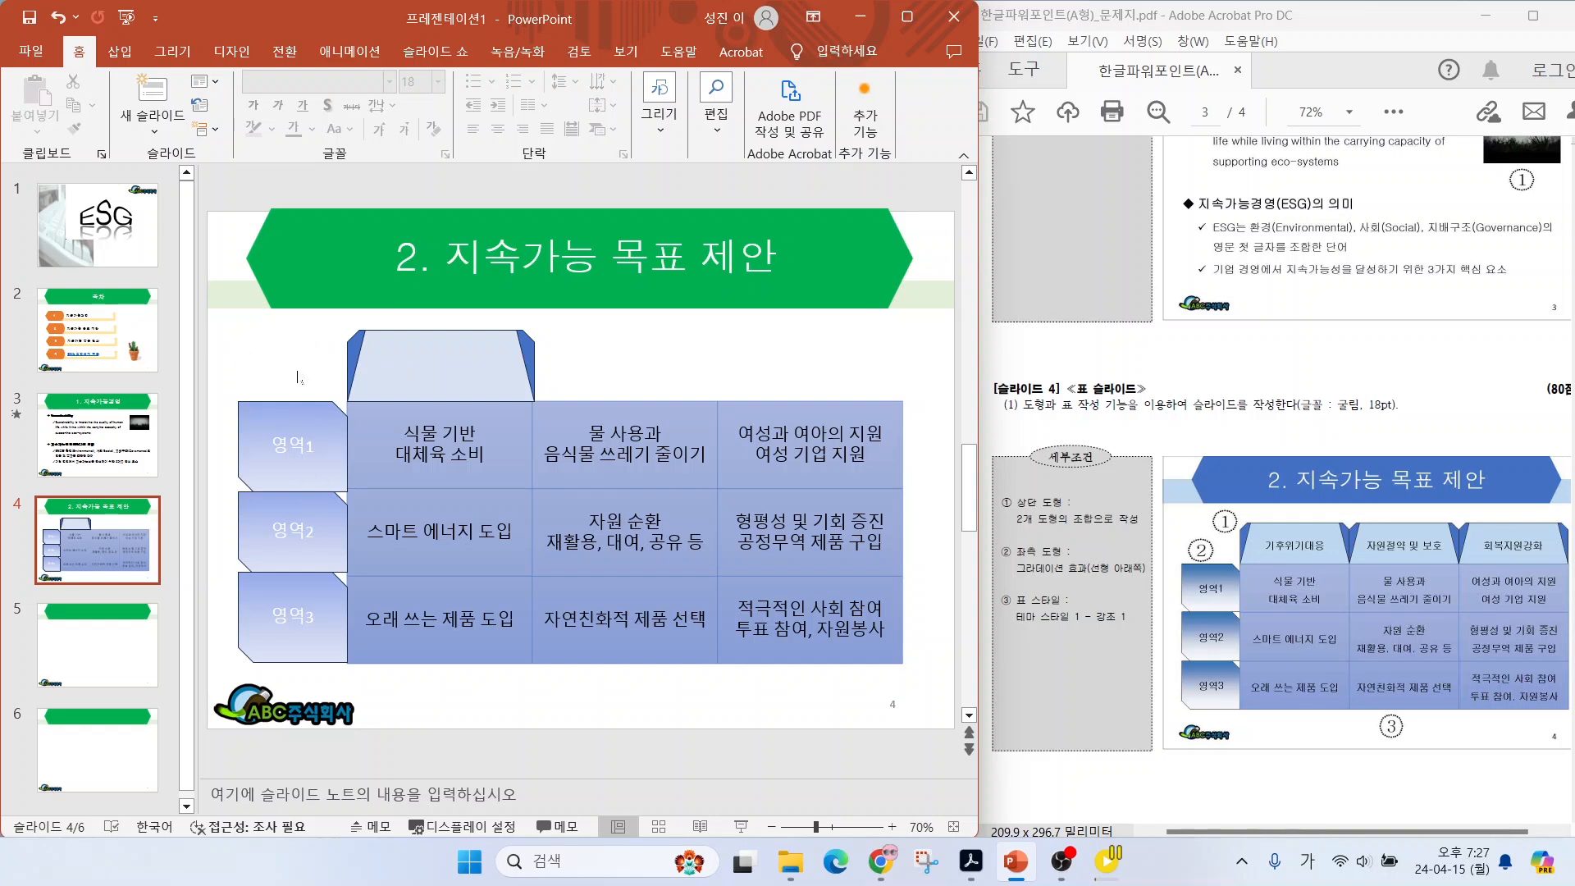
# Copy the combined header shape above the second and third columns and label the three headers 기후위기대응, 자원절약 및 보호 and 회복지원강화.
pyautogui.moveTo(310, 333); pyautogui.dragTo(578, 427)
pyautogui.keyDown('ctrl'); pyautogui.moveTo(456, 375); pyautogui.dragTo(829, 376); pyautogui.keyUp('ctrl')
pyautogui.click(457, 374)
pyautogui.write('기후위기대응')
pyautogui.click(621, 374)
pyautogui.write('자원절약 및 보호')
pyautogui.click(759, 367)
pyautogui.write('회복지원강화')
pyautogui.click(405, 686)
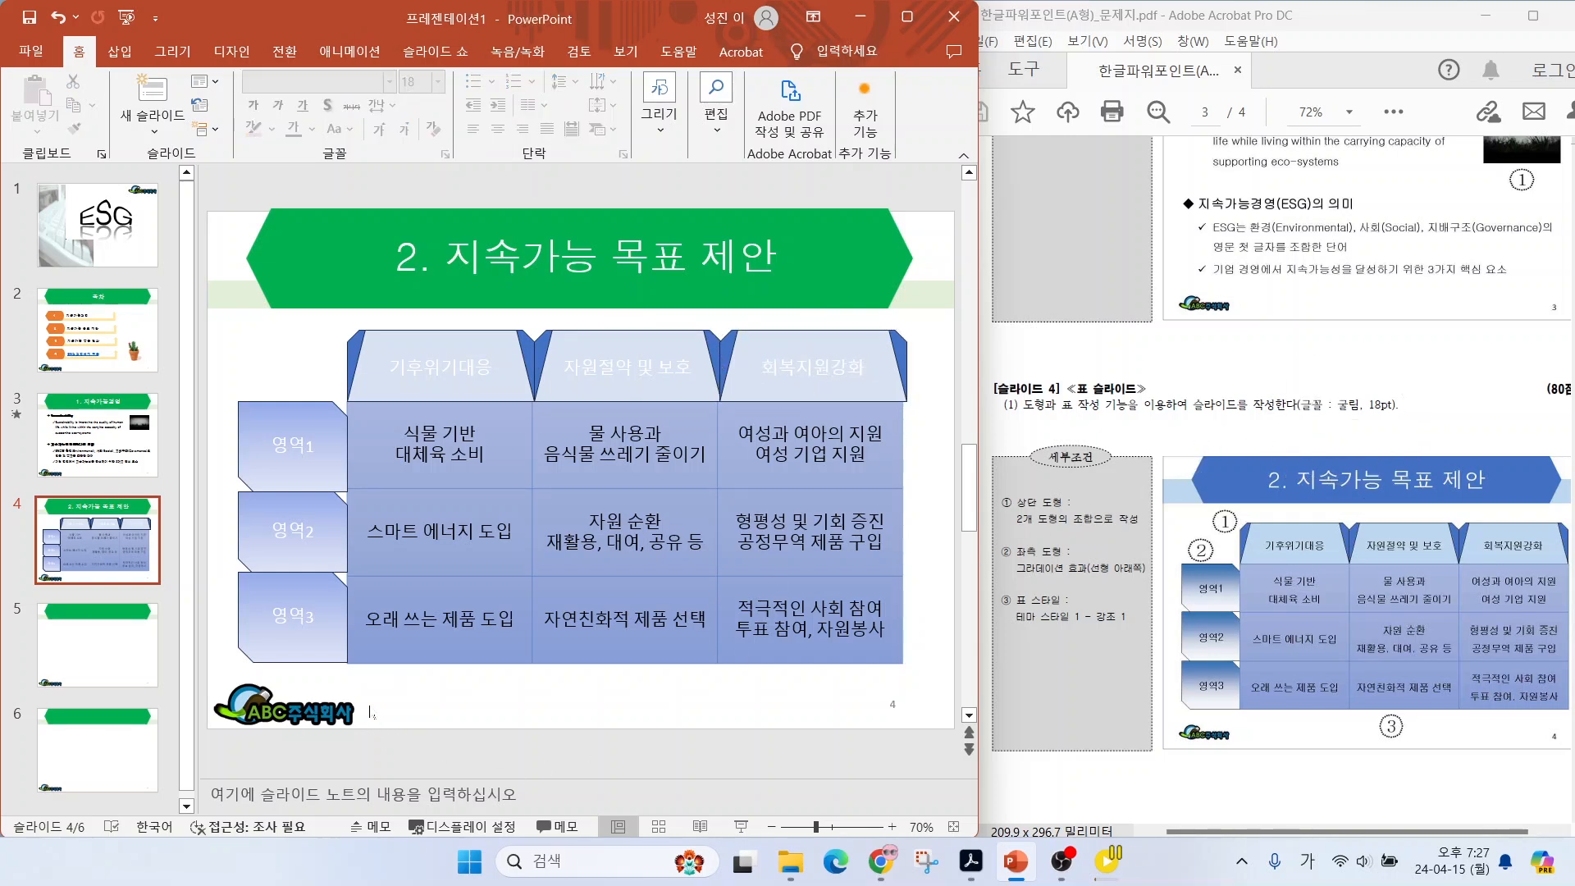
# Set the text of the header shapes, row label shapes and table to 굴림 in black.
pyautogui.moveTo(220, 683); pyautogui.dragTo(952, 311)
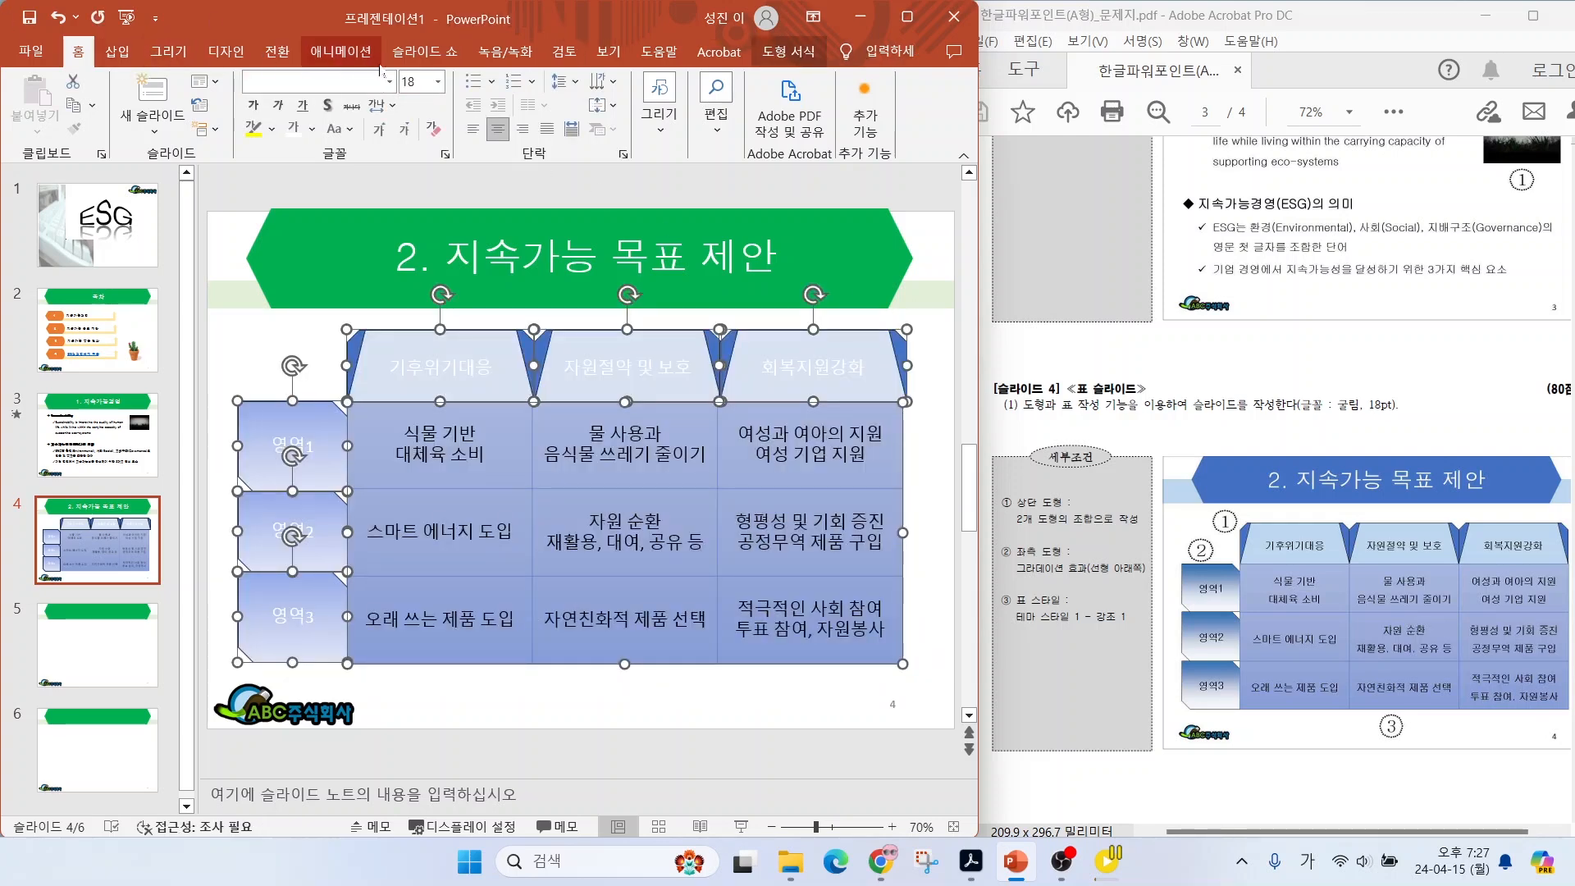
pyautogui.click(389, 82)
pyautogui.click(274, 251)
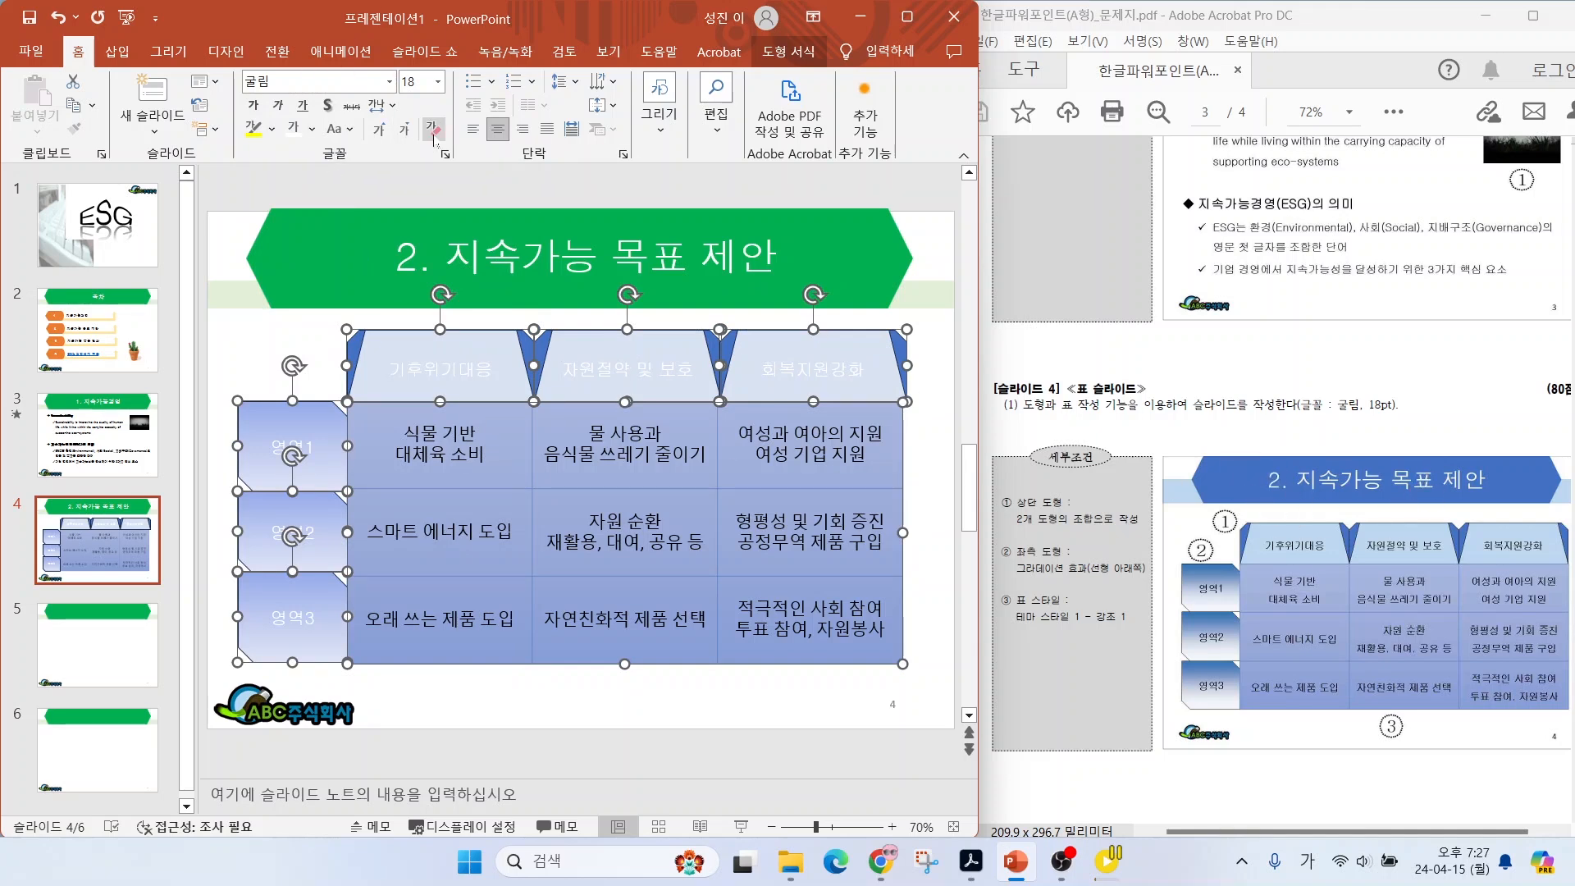
pyautogui.click(313, 132)
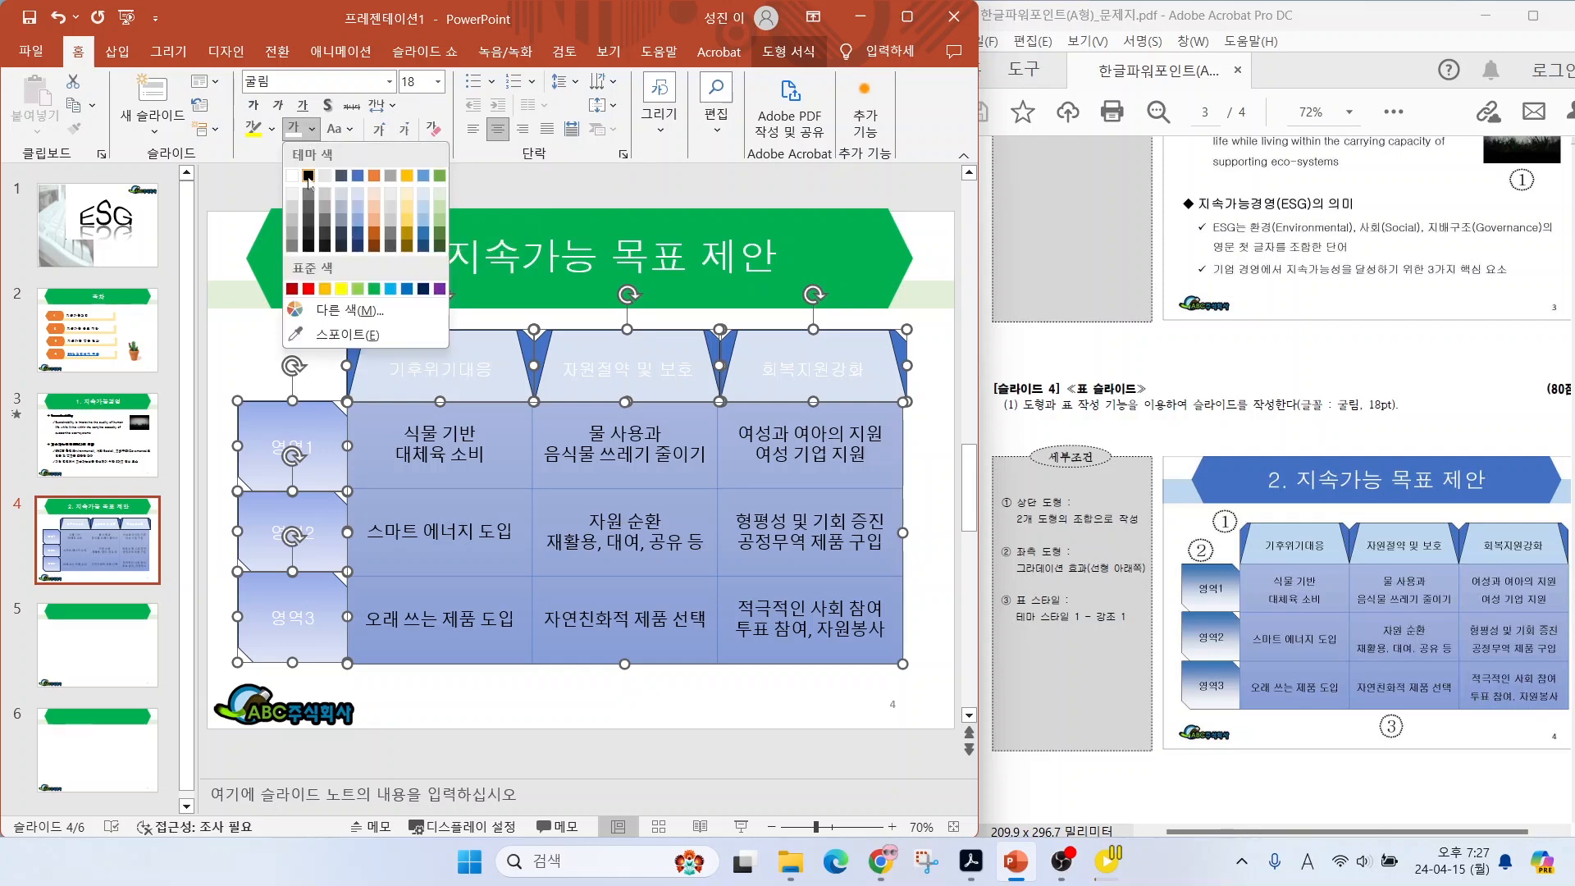
pyautogui.click(309, 178)
pyautogui.click(217, 392)
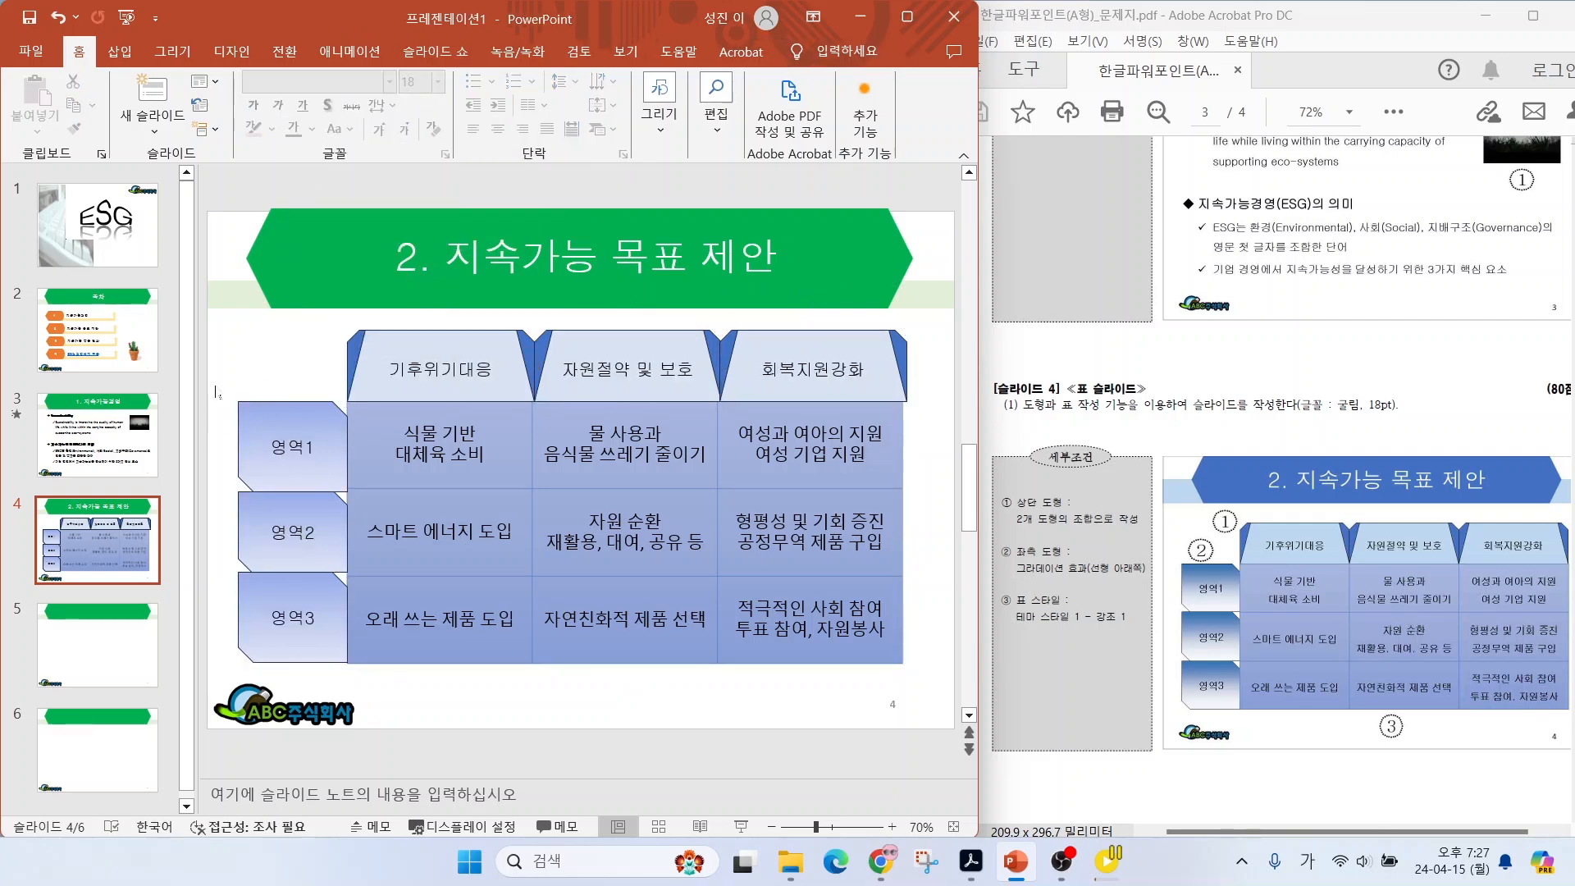
# Reapply the 굴림 font to the text in all nine table cells.
pyautogui.moveTo(218, 679); pyautogui.dragTo(961, 307)
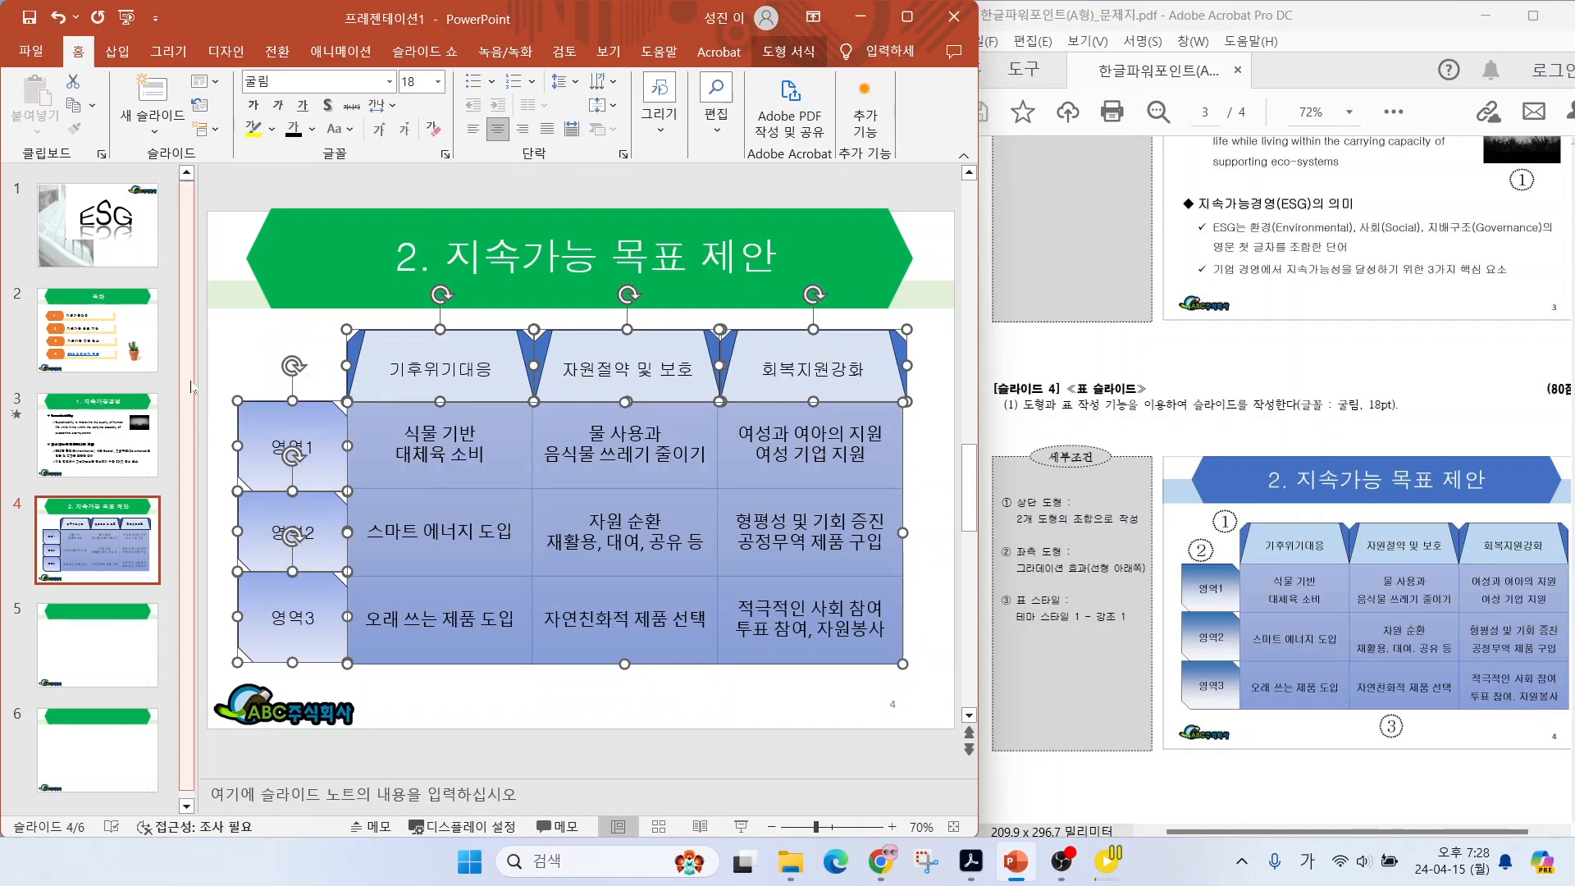
pyautogui.click(217, 411)
pyautogui.moveTo(370, 426); pyautogui.dragTo(870, 632)
pyautogui.click(390, 83)
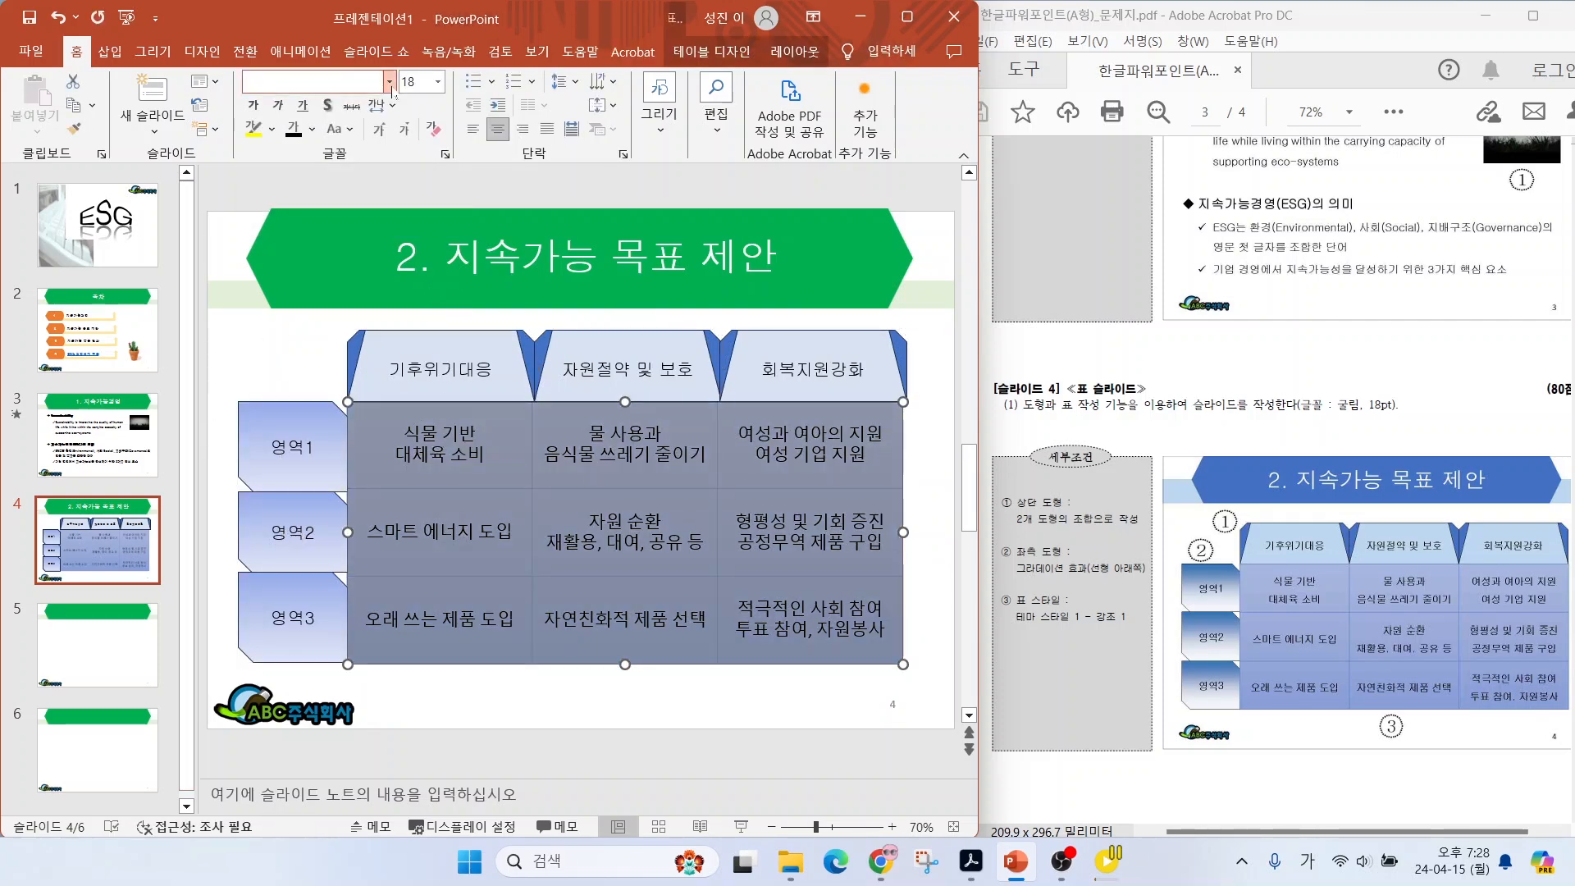
pyautogui.click(273, 253)
pyautogui.click(215, 408)
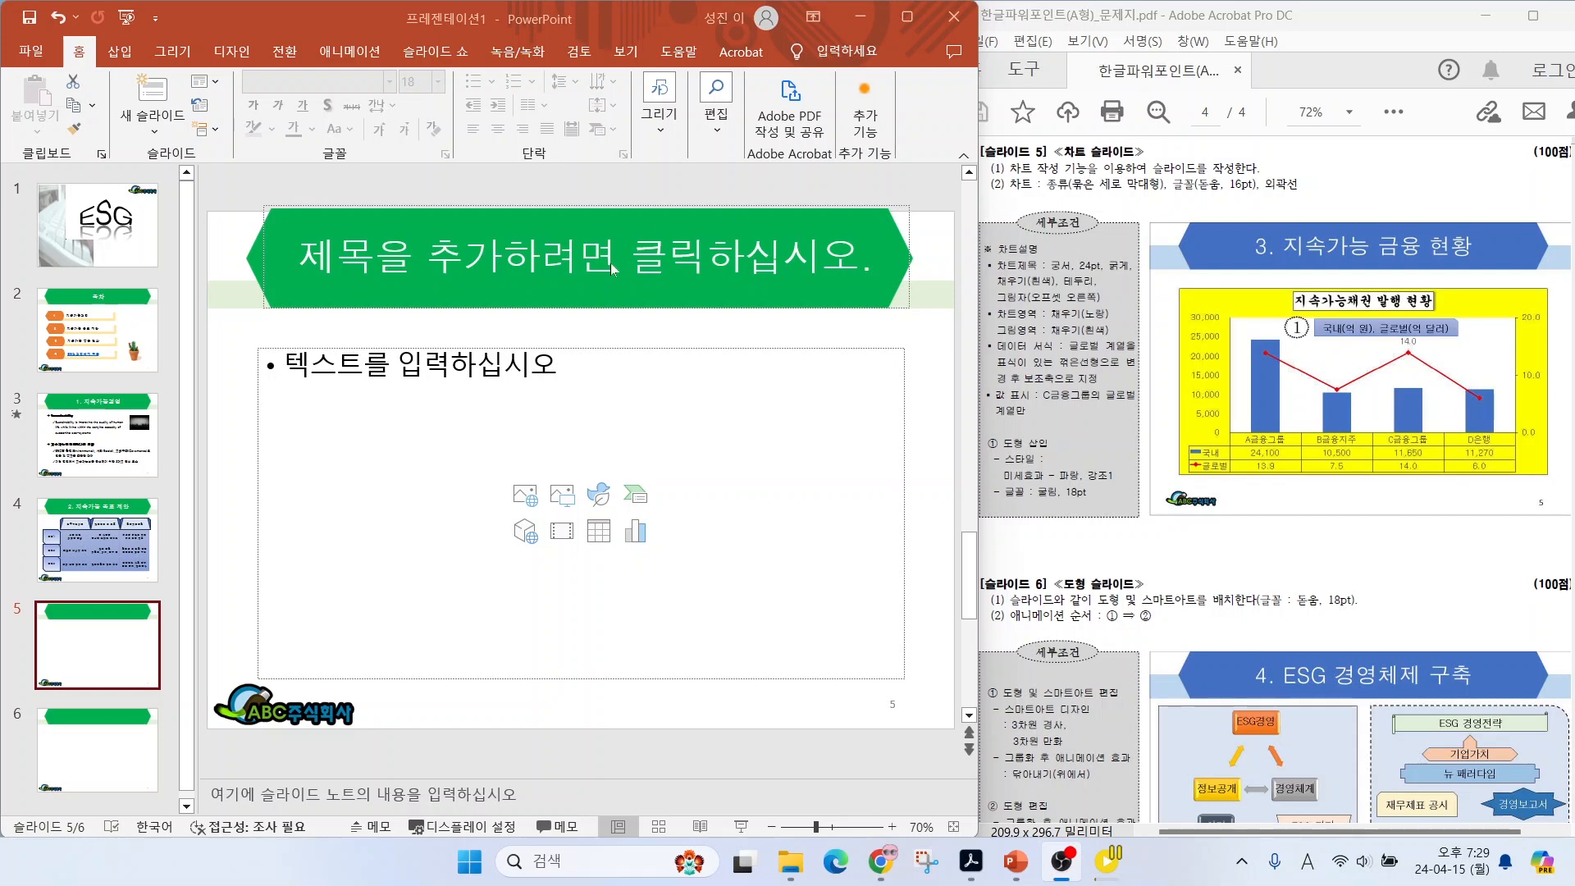
# Enter 3. 지속가능 금융 현황 as the title of slide 5.
pyautogui.click(604, 265)
pyautogui.write('3. 지속가능')
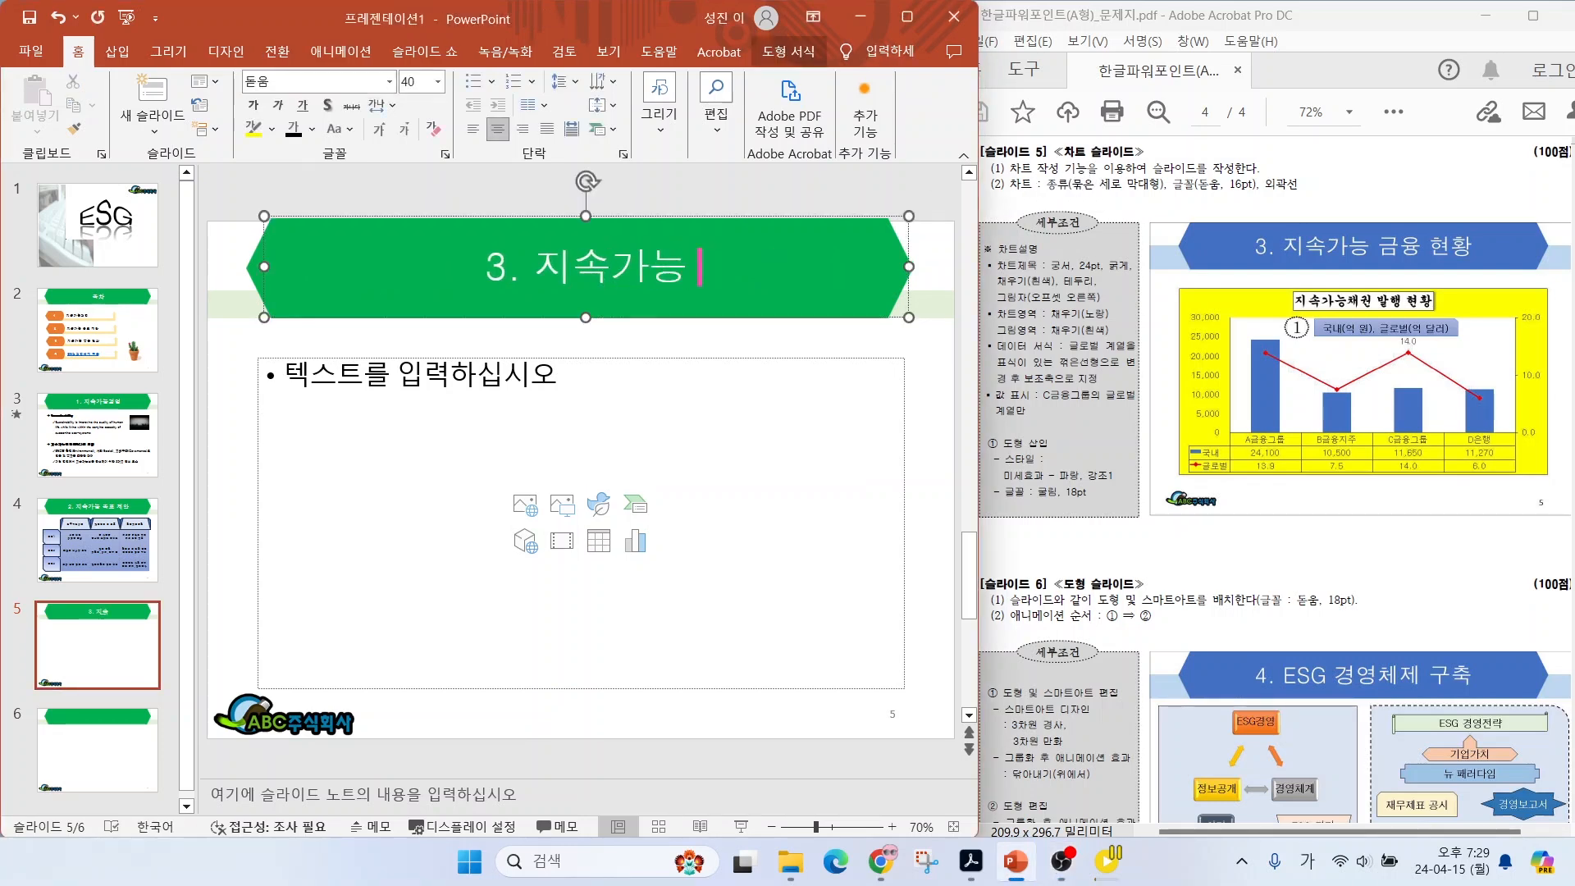
pyautogui.write(' 금융 현ㅁ황')
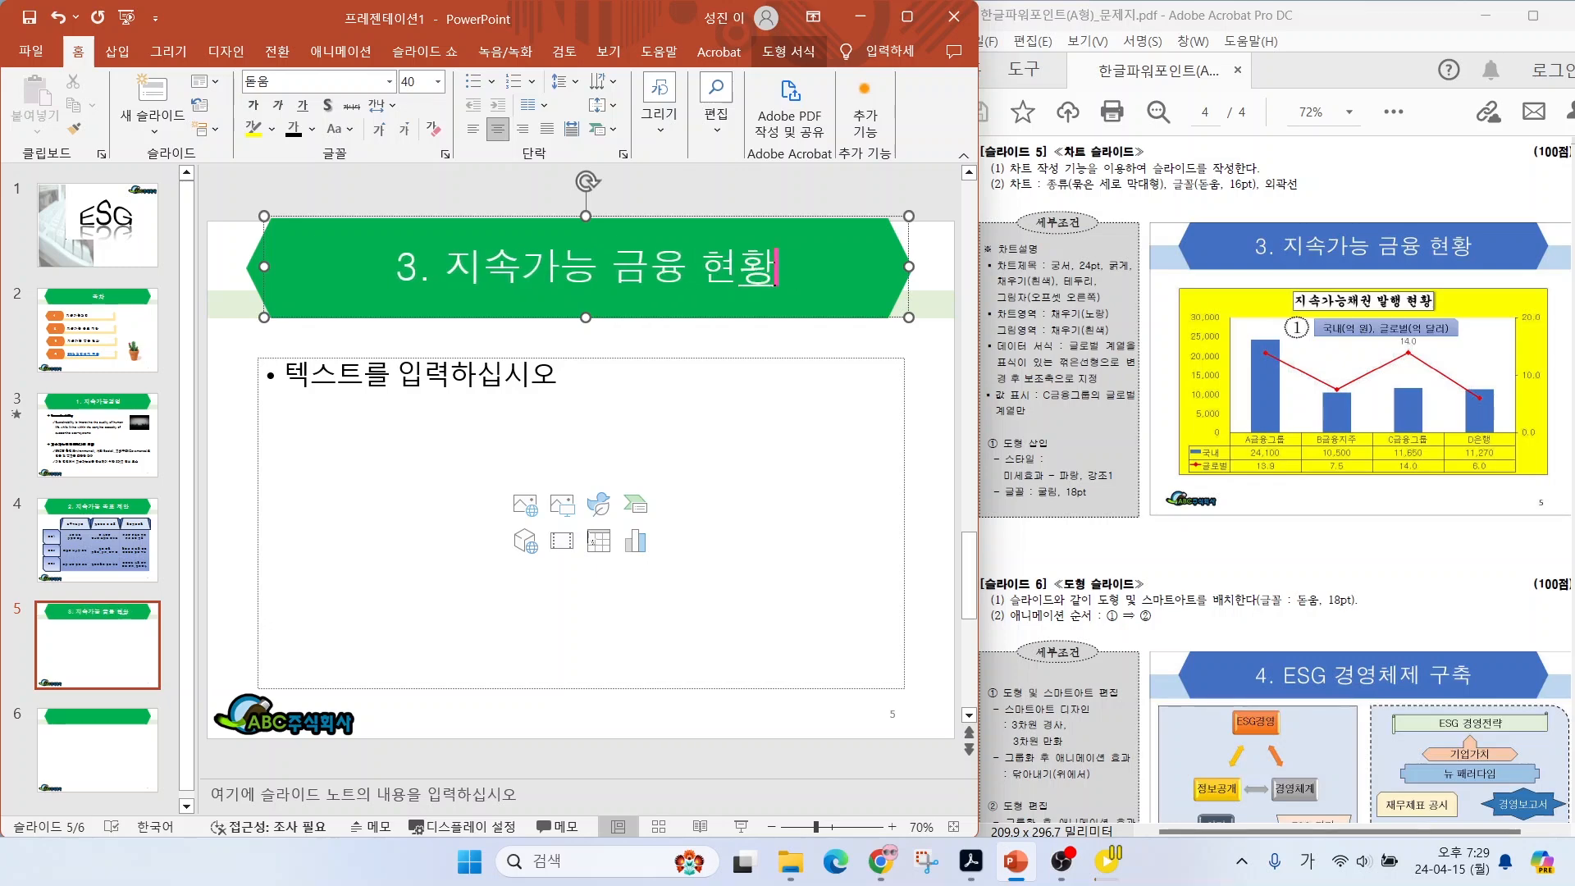
# Insert a clustered column chart (묶은 세로 막대형) into the content placeholder of slide 5.
pyautogui.click(637, 544)
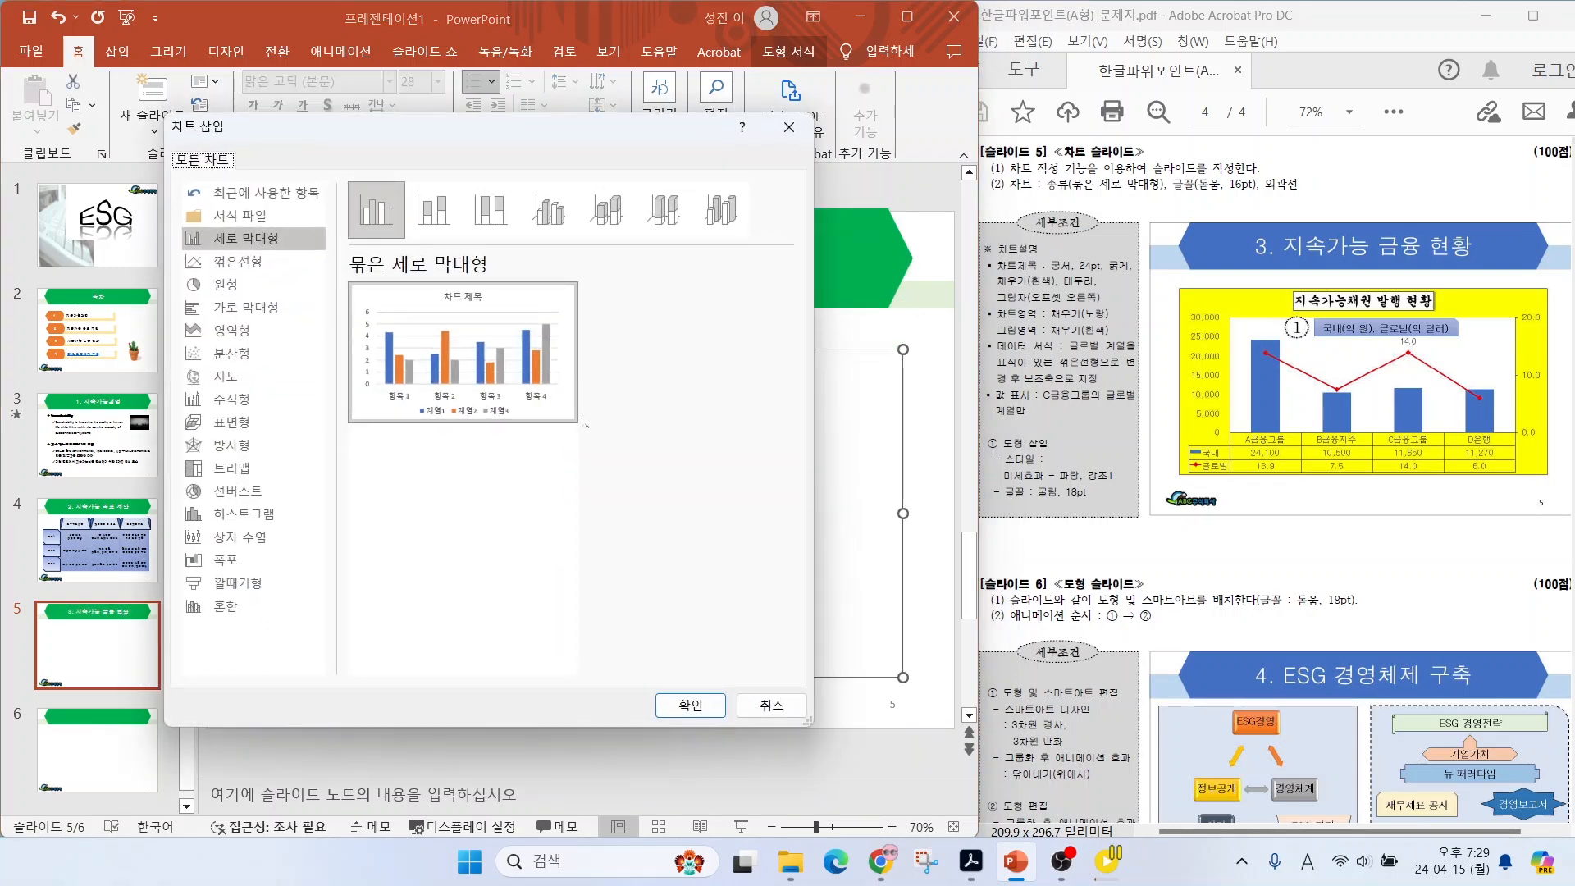
pyautogui.moveTo(493, 382)
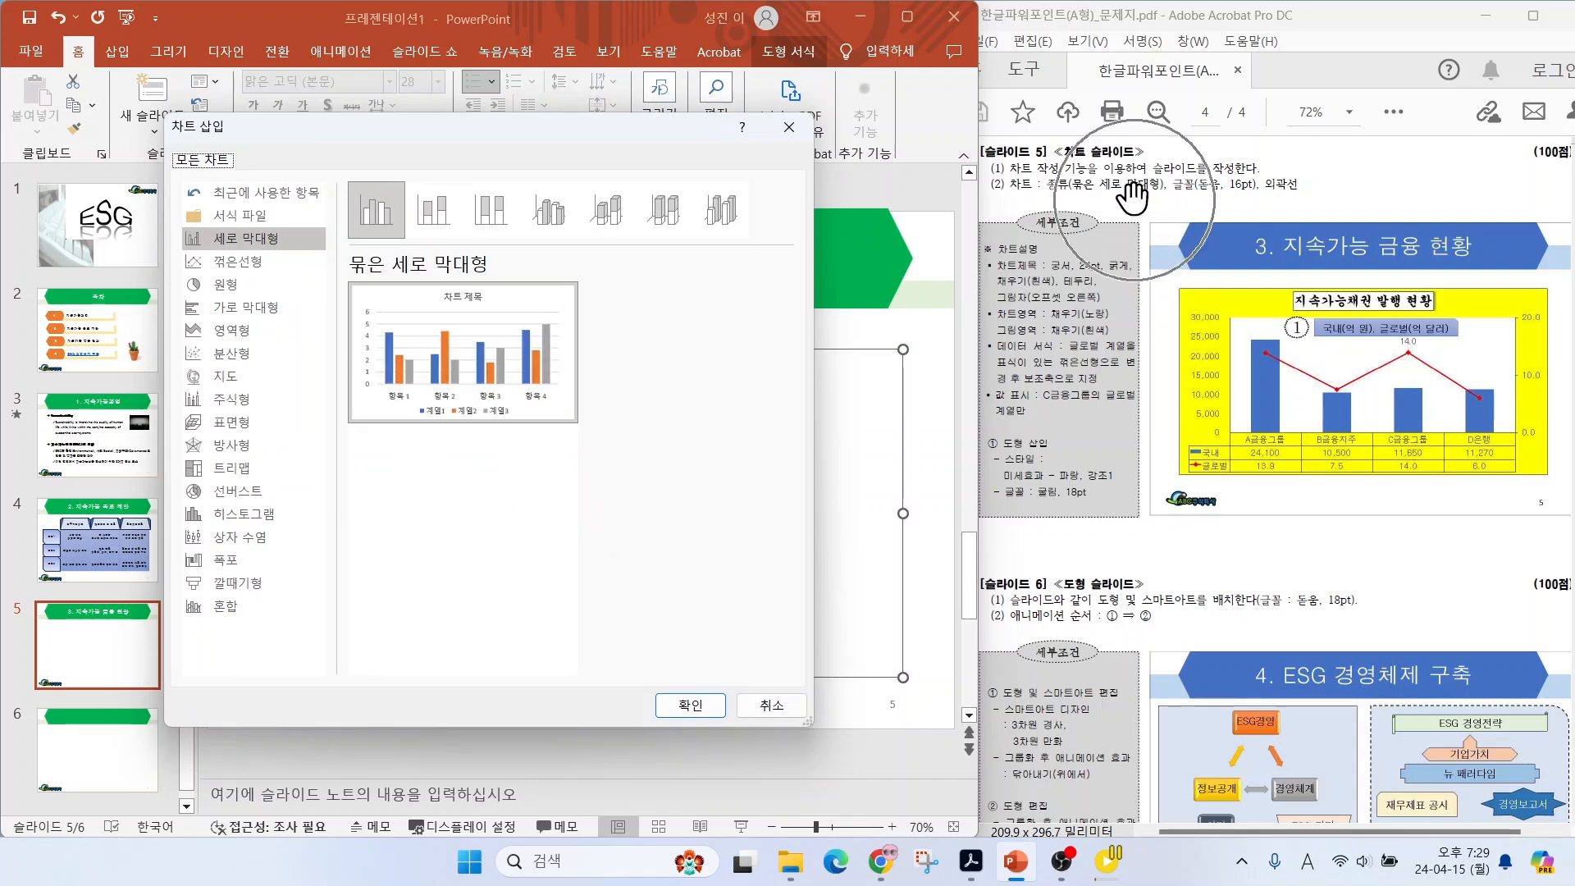
pyautogui.click(687, 703)
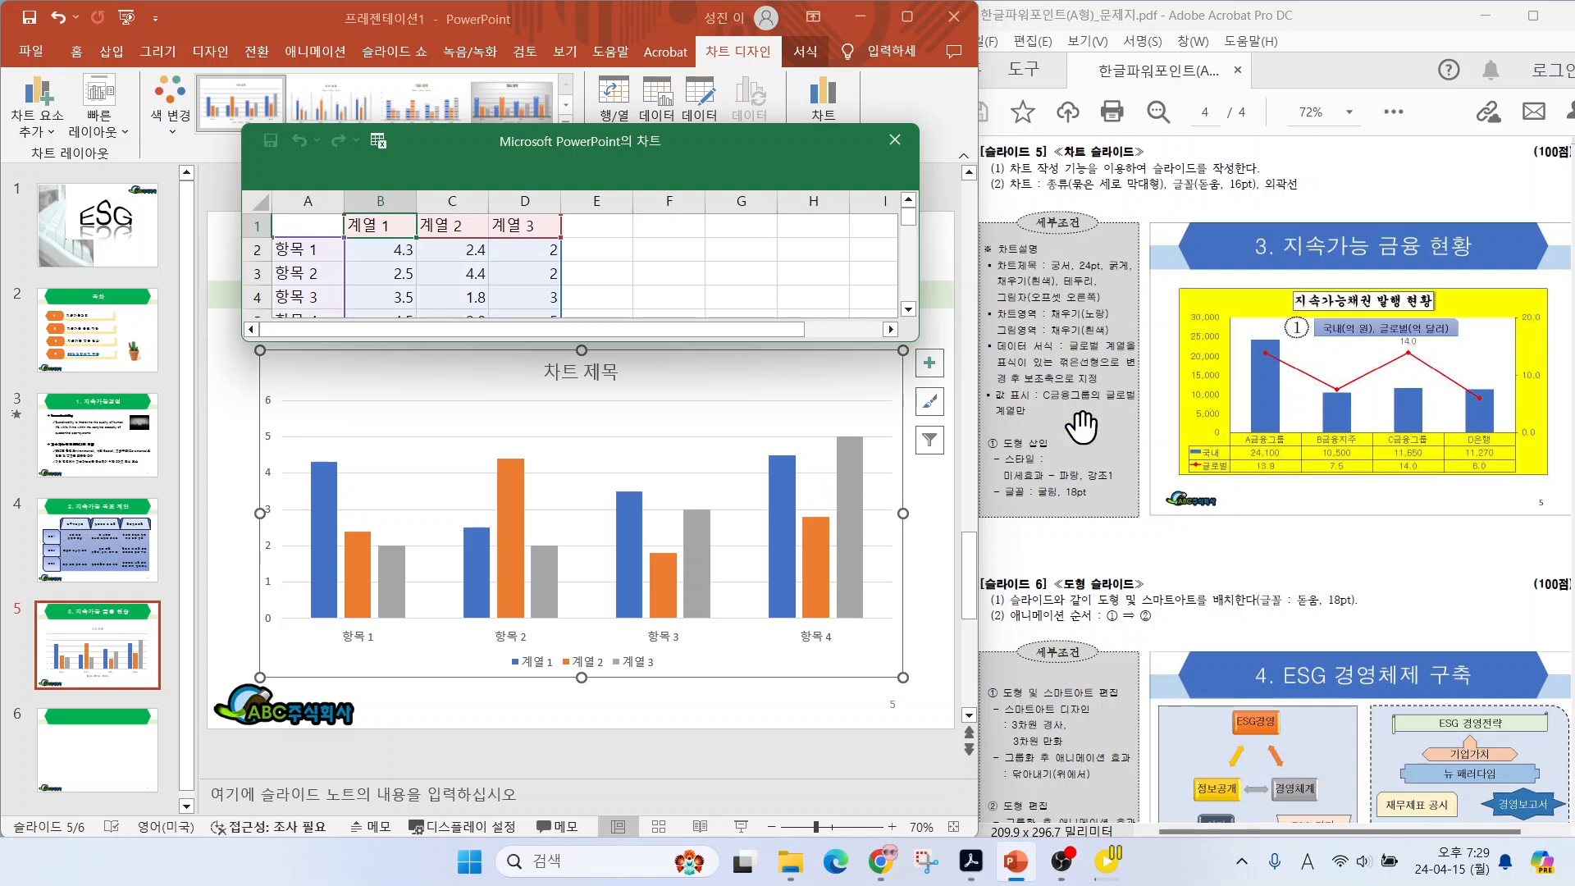
# Enter the chart data's category names in A2 to A5: A금융그룹, B금융지주, C금융그룹 and D은행.
pyautogui.moveTo(508, 342); pyautogui.dragTo(508, 435)
pyautogui.click(308, 249)
pyautogui.press('Hangul')
pyautogui.write('ㅁ')
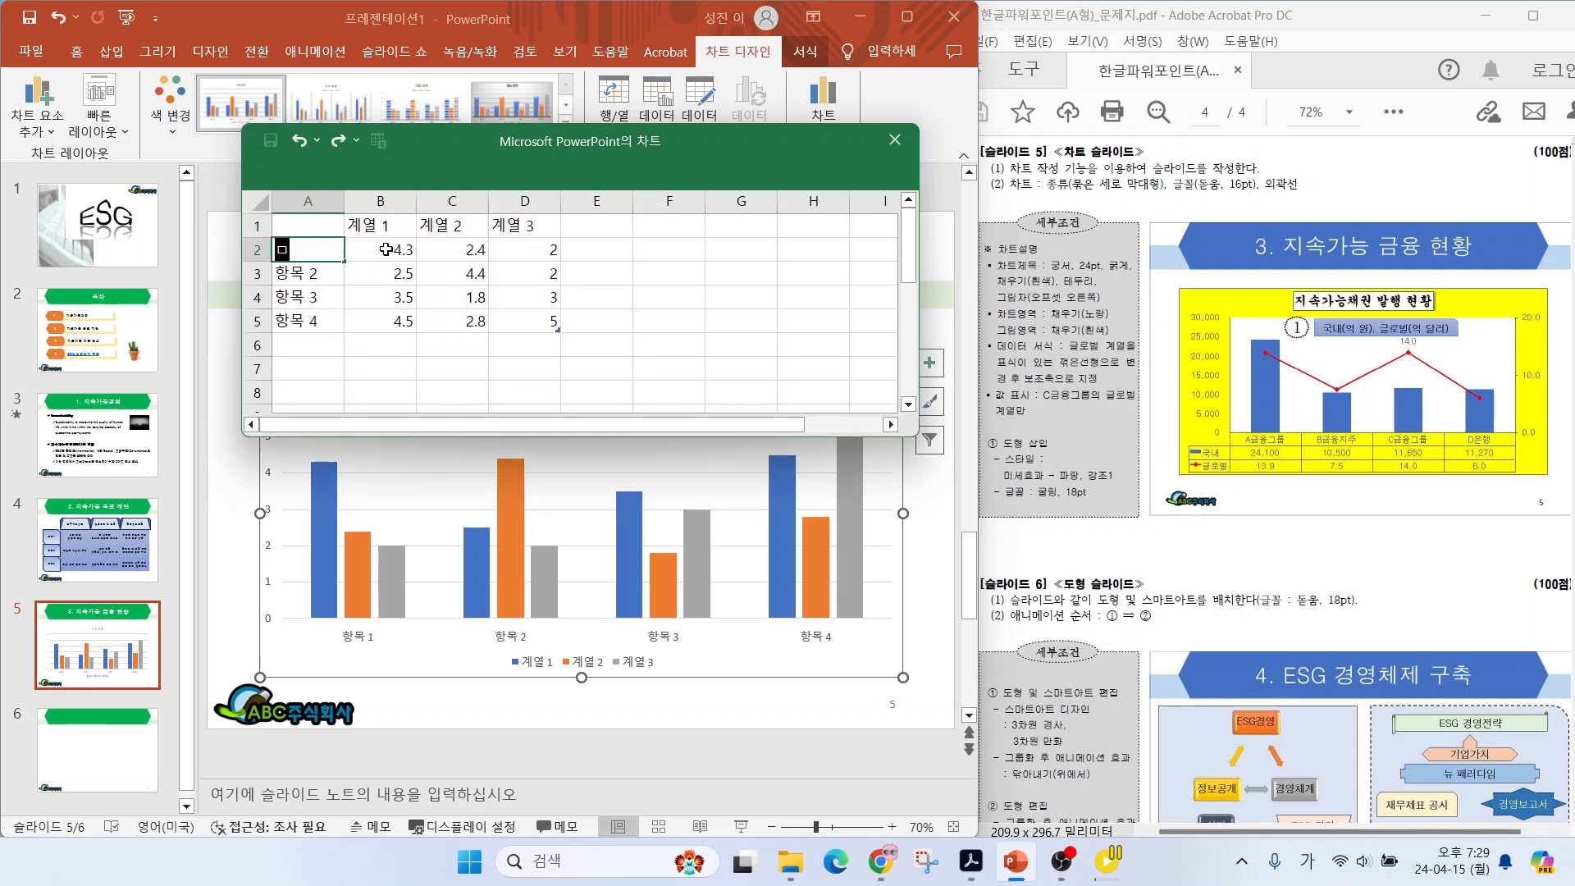
pyautogui.press('Hangul')
pyautogui.write('금융그룹')
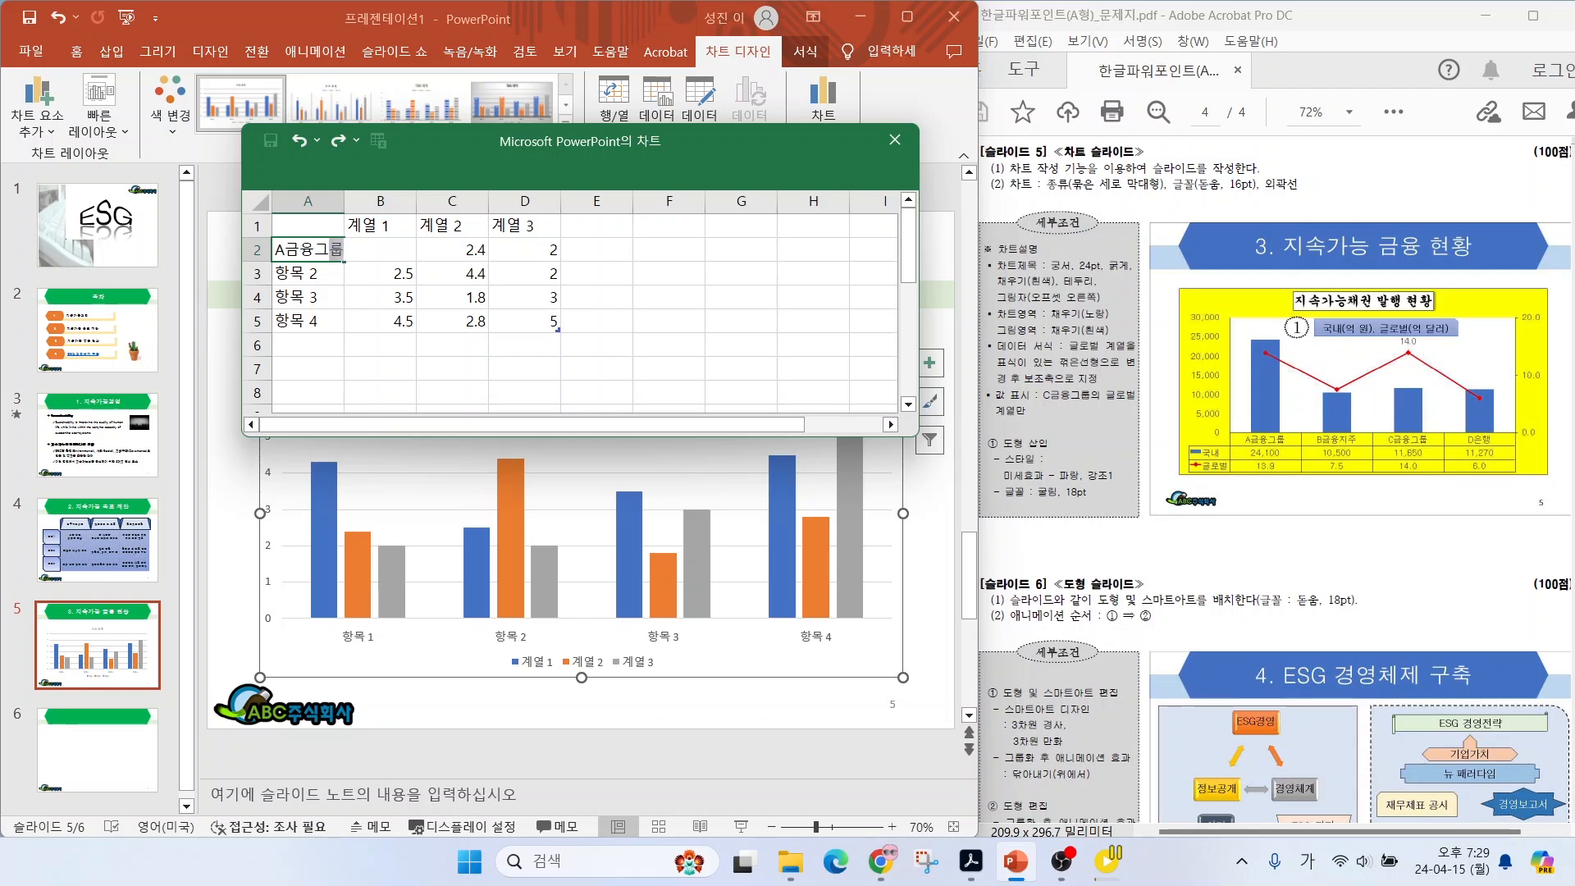
pyautogui.press('Return')
pyautogui.write('B금융지주')
pyautogui.press('Return')
pyautogui.write('C금융그룹')
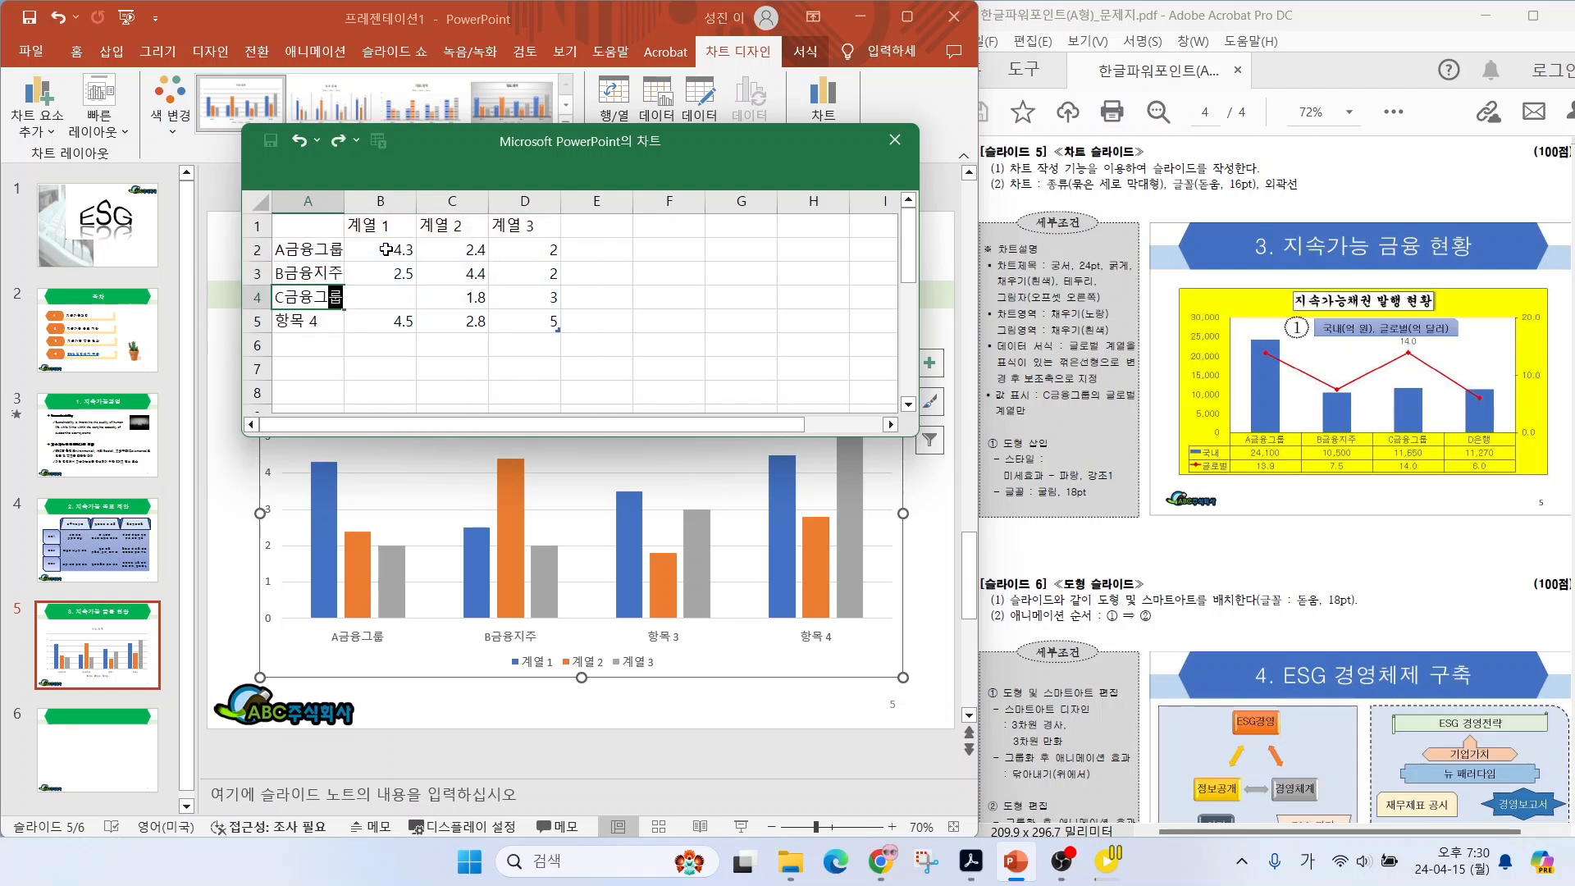
pyautogui.press('Return')
pyautogui.write('D은행')
# Rename the first two series headers in the chart data to 국내 and 글로벌.
pyautogui.click(373, 230)
pyautogui.write('국내')
pyautogui.press('Tab')
pyautogui.write('글로벌')
pyautogui.press('Tab')
# Enter the 국내 series values 24100, 10500, 11650 and 11270 in B2 to B5.
pyautogui.press('Return')
pyautogui.write('24100')
pyautogui.press('Return')
pyautogui.write('10500')
pyautogui.press('Return')
pyautogui.write('11650')
pyautogui.press('Return')
pyautogui.write('11270')
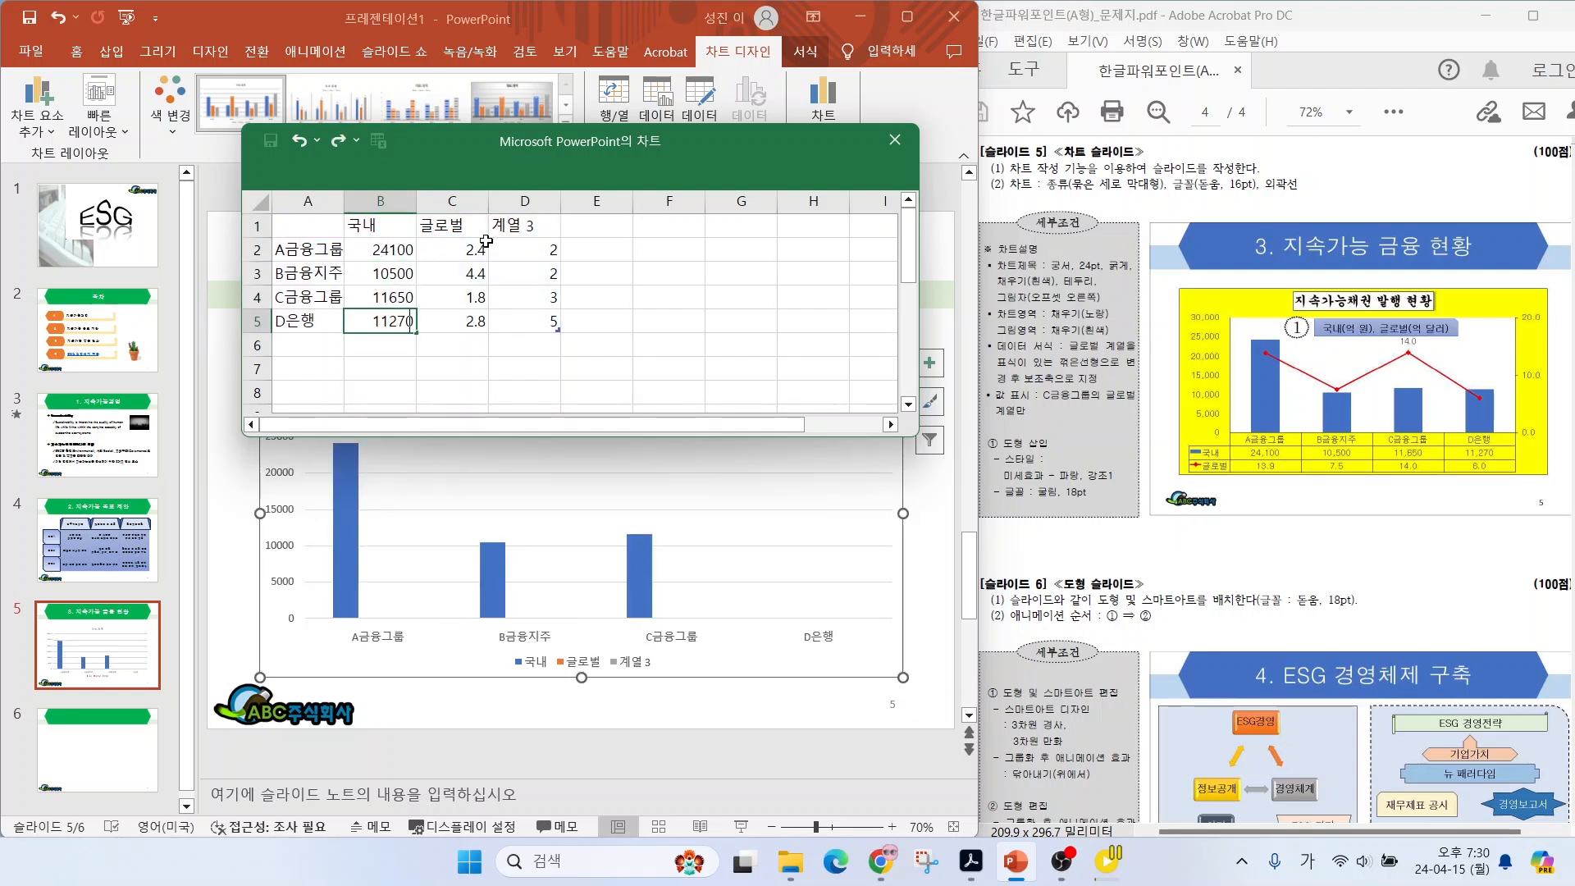
# Enter the 글로벌 series values 13.9, 7.5, 14 and 6 in C2 to C5.
pyautogui.click(451, 250)
pyautogui.write('13.9')
pyautogui.press('Return')
pyautogui.write('7.5')
pyautogui.press('Return')
pyautogui.write('14')
pyautogui.press('Return')
pyautogui.write('6')
pyautogui.press('Return')
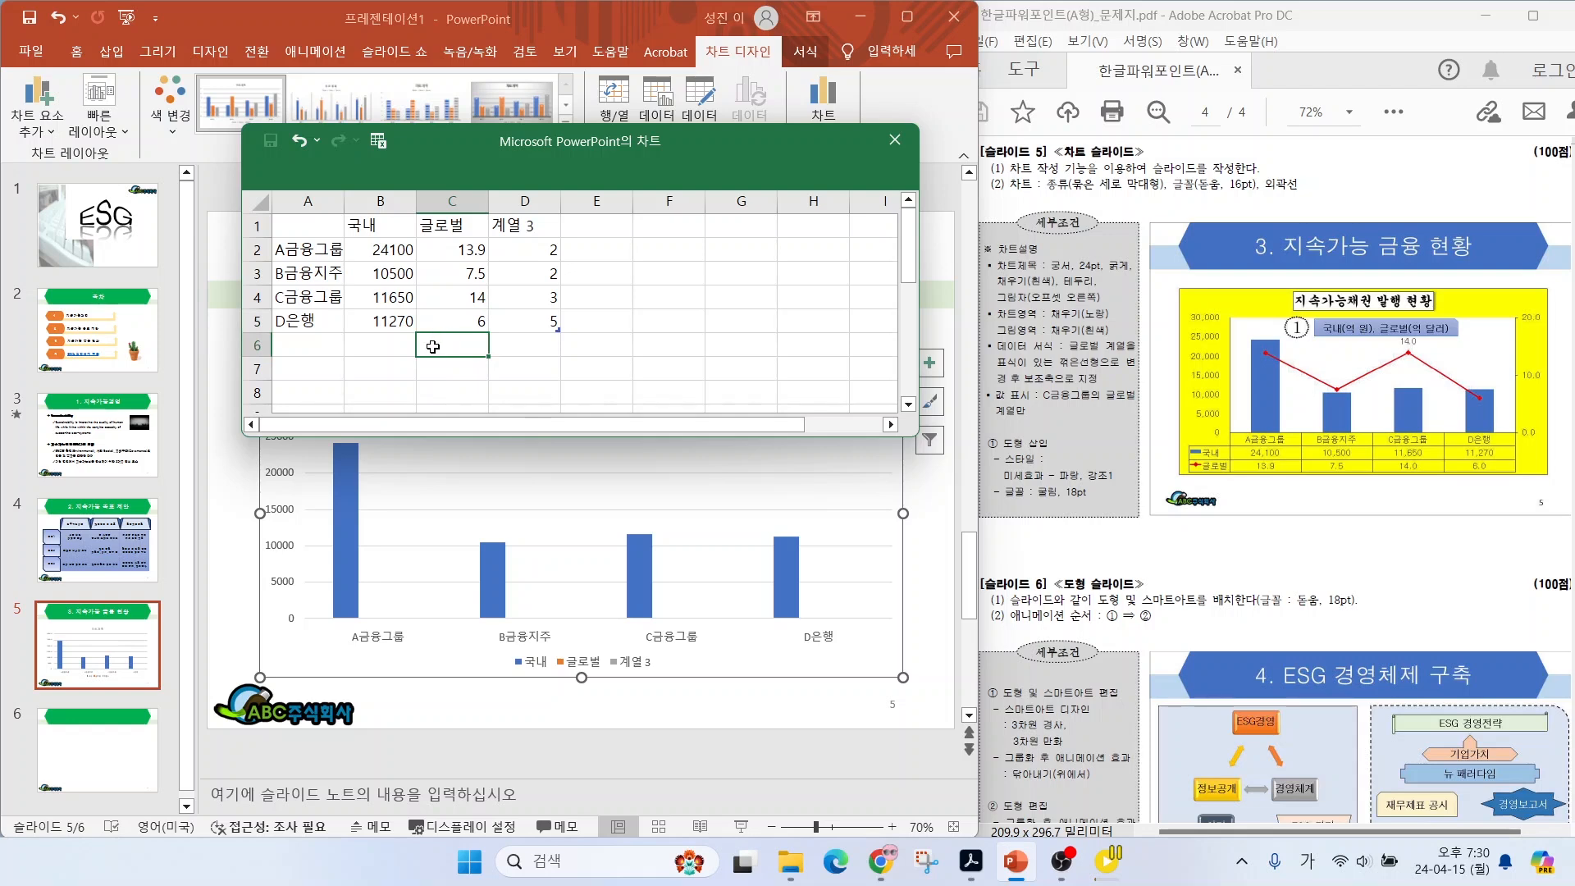
# Clear the 계열 3 column, shrink the chart data range to columns A to C, and close the data sheet.
pyautogui.moveTo(600, 320)
pyautogui.mouseDown()
pyautogui.moveTo(492, 201)
pyautogui.moveTo(550, 324)
pyautogui.mouseUp()
pyautogui.press('Escape')
pyautogui.moveTo(515, 225); pyautogui.dragTo(527, 323)
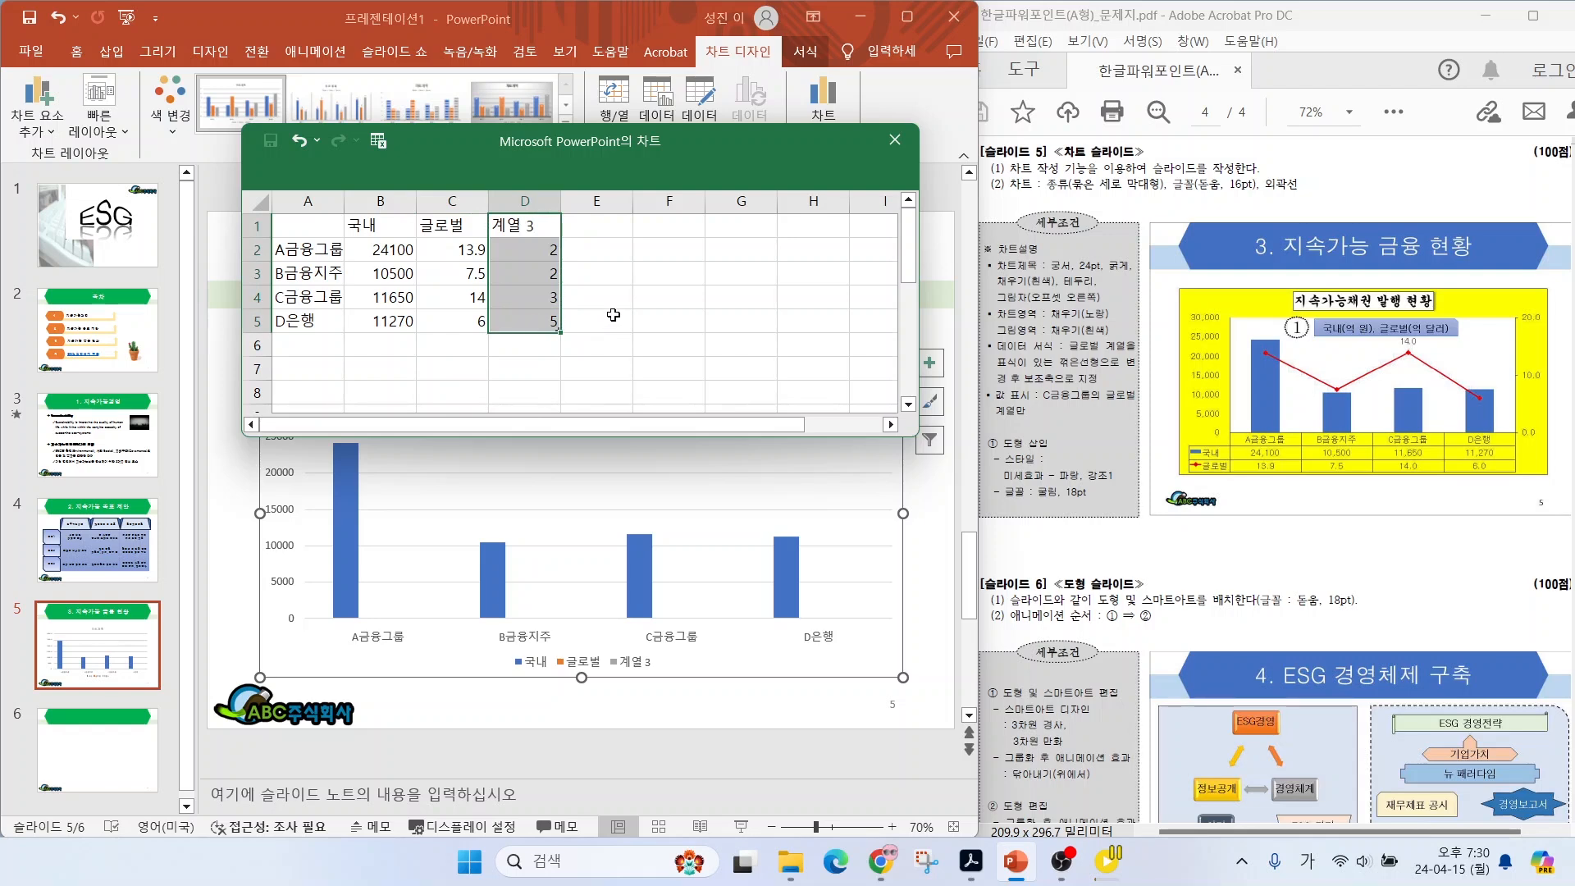
pyautogui.press('Delete')
pyautogui.click(567, 322)
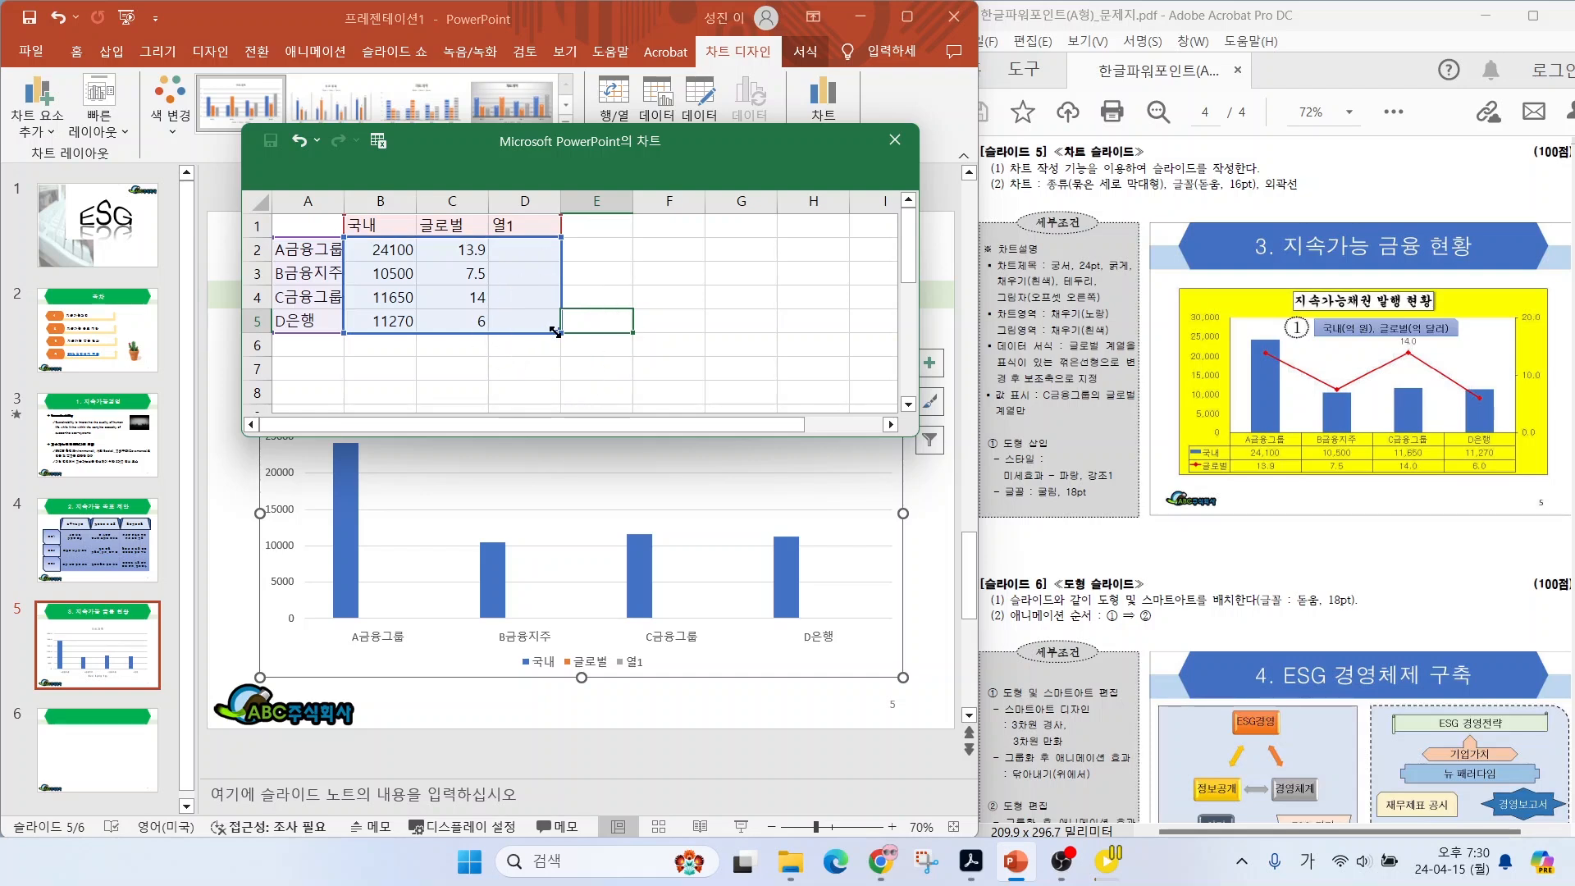
pyautogui.moveTo(547, 332); pyautogui.dragTo(490, 329)
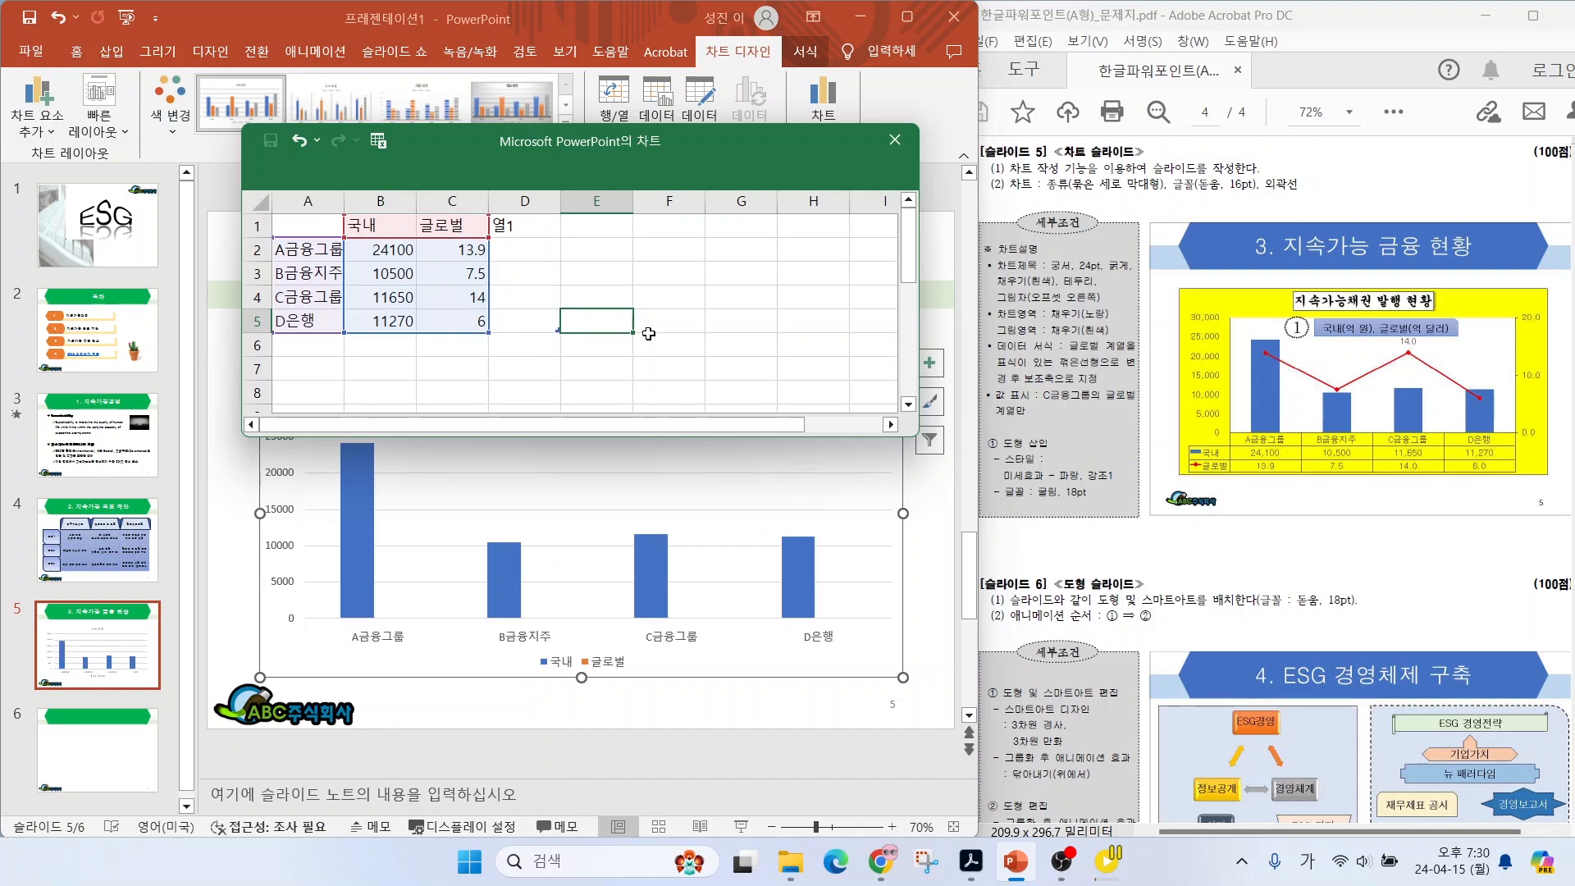
pyautogui.click(716, 337)
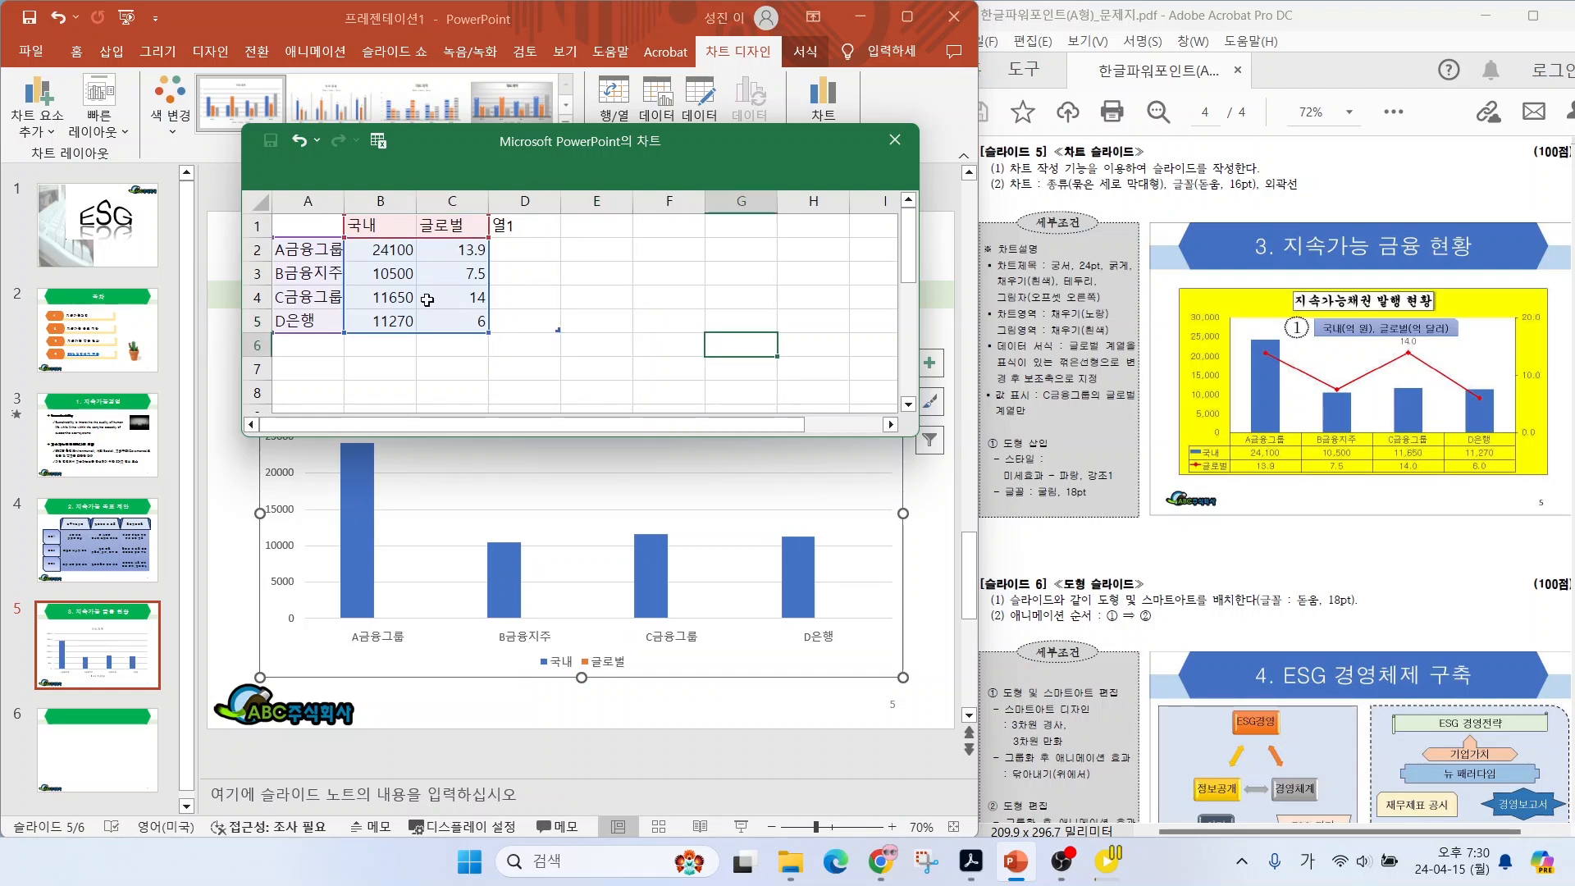
pyautogui.click(895, 139)
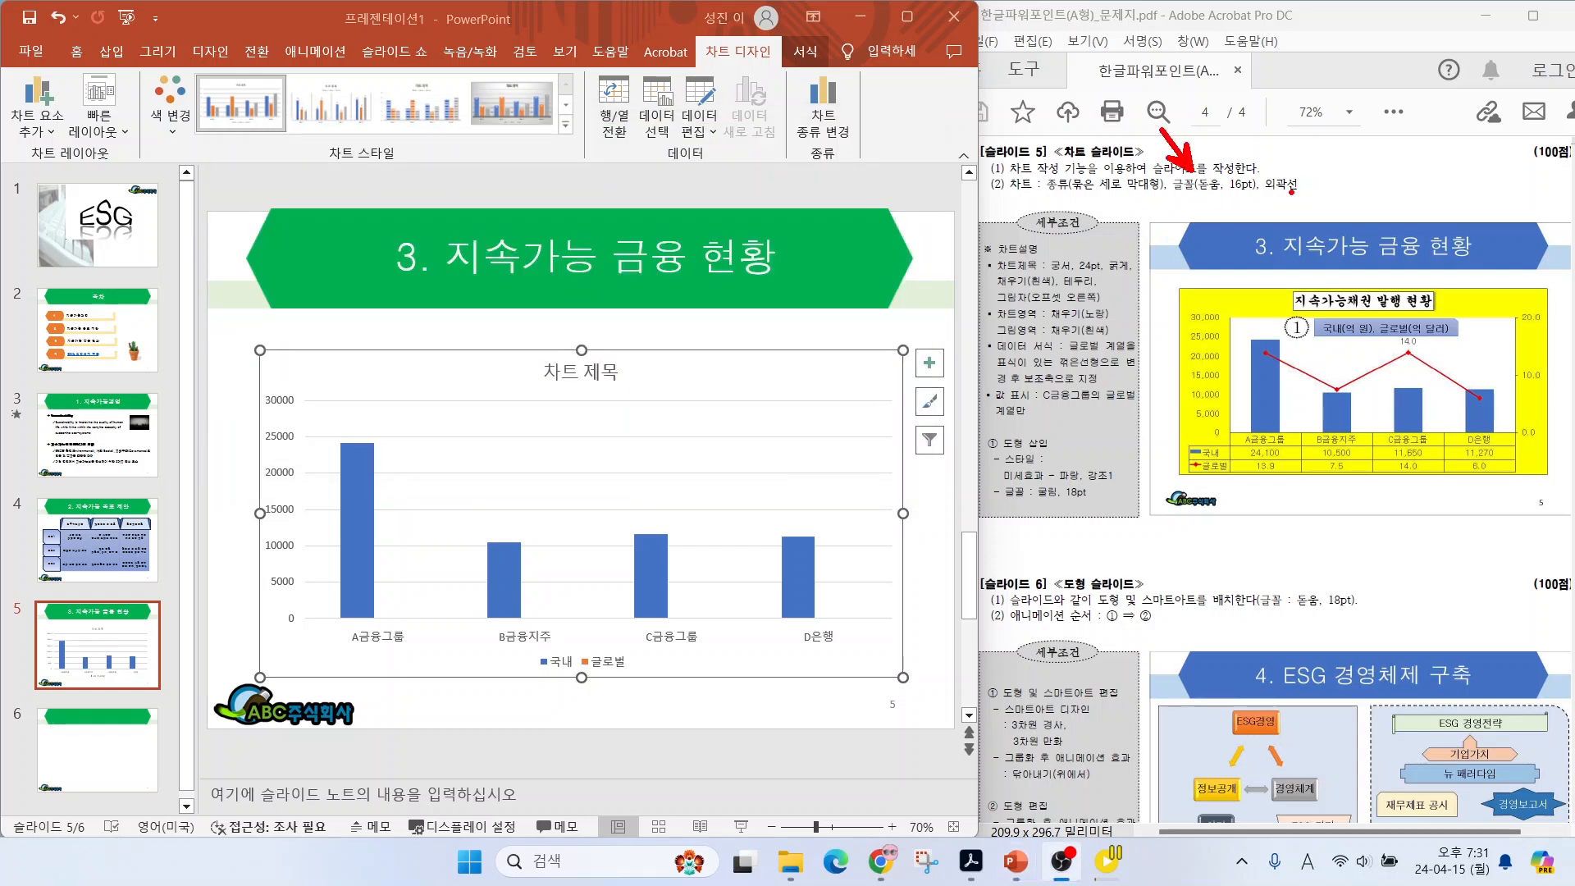
# Set the font of the whole chart to 돋움 at 16 pt.
pyautogui.moveTo(1310, 156); pyautogui.dragTo(1356, 116)
pyautogui.press('Escape')
pyautogui.click(76, 54)
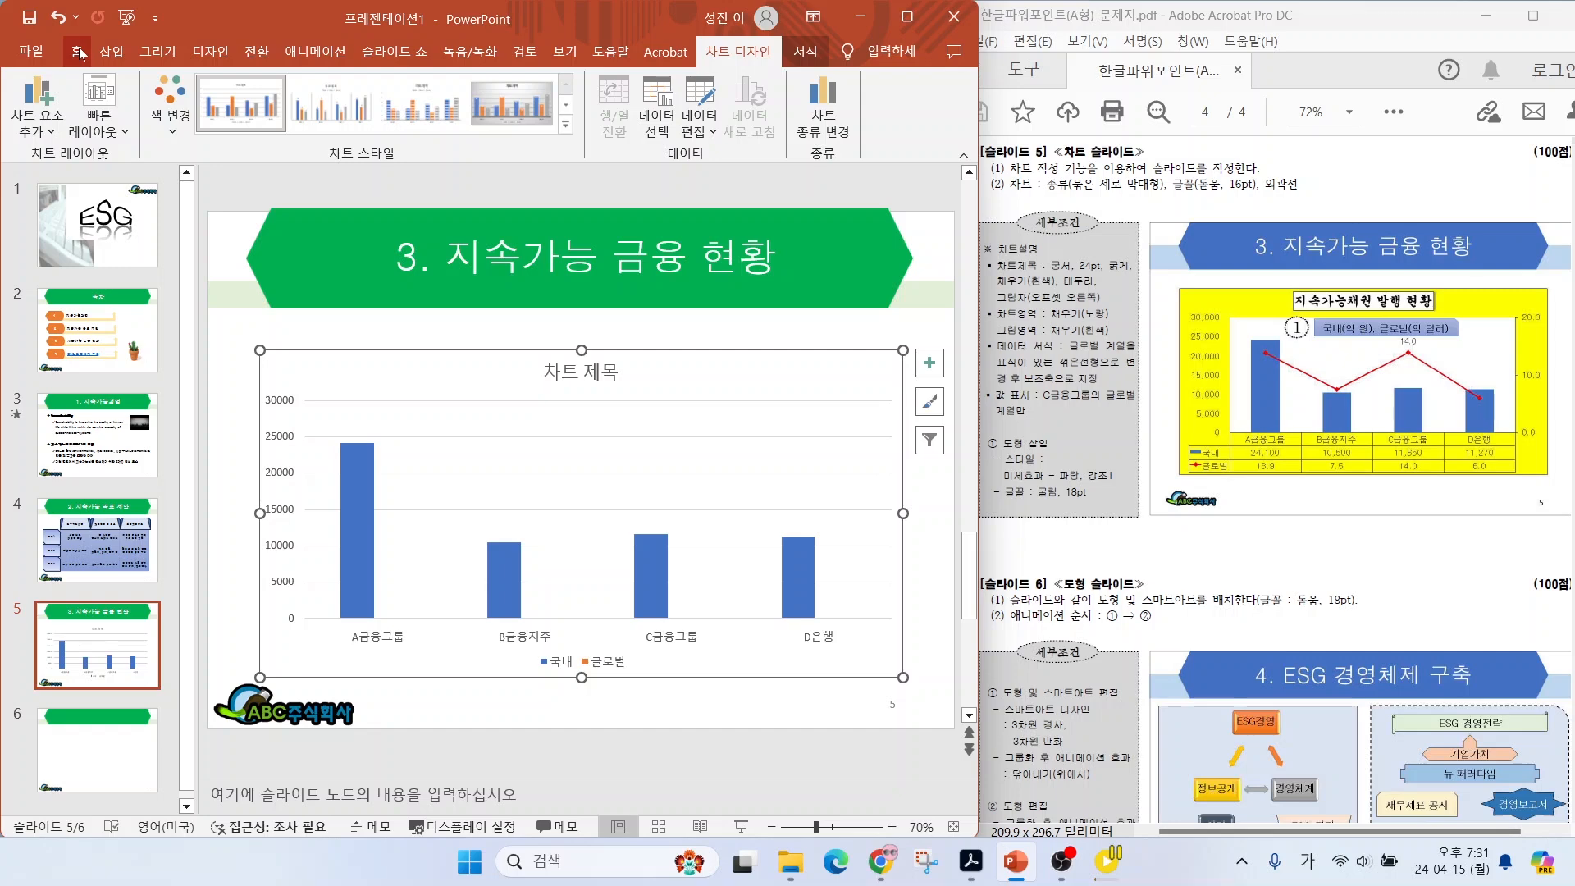
pyautogui.click(79, 54)
pyautogui.click(389, 81)
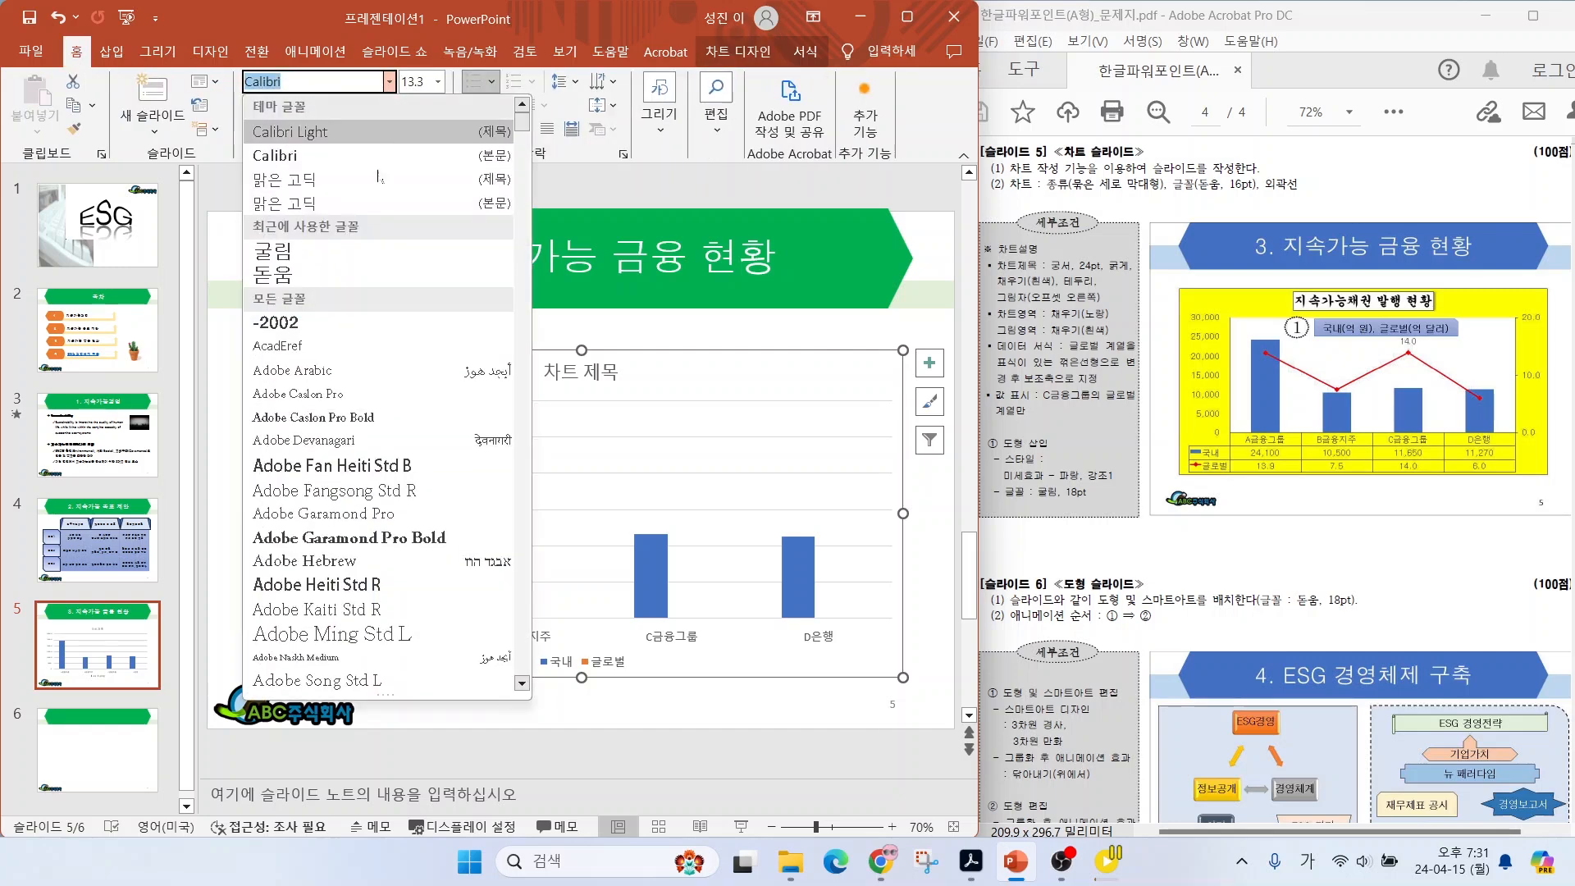
pyautogui.click(317, 270)
pyautogui.click(439, 81)
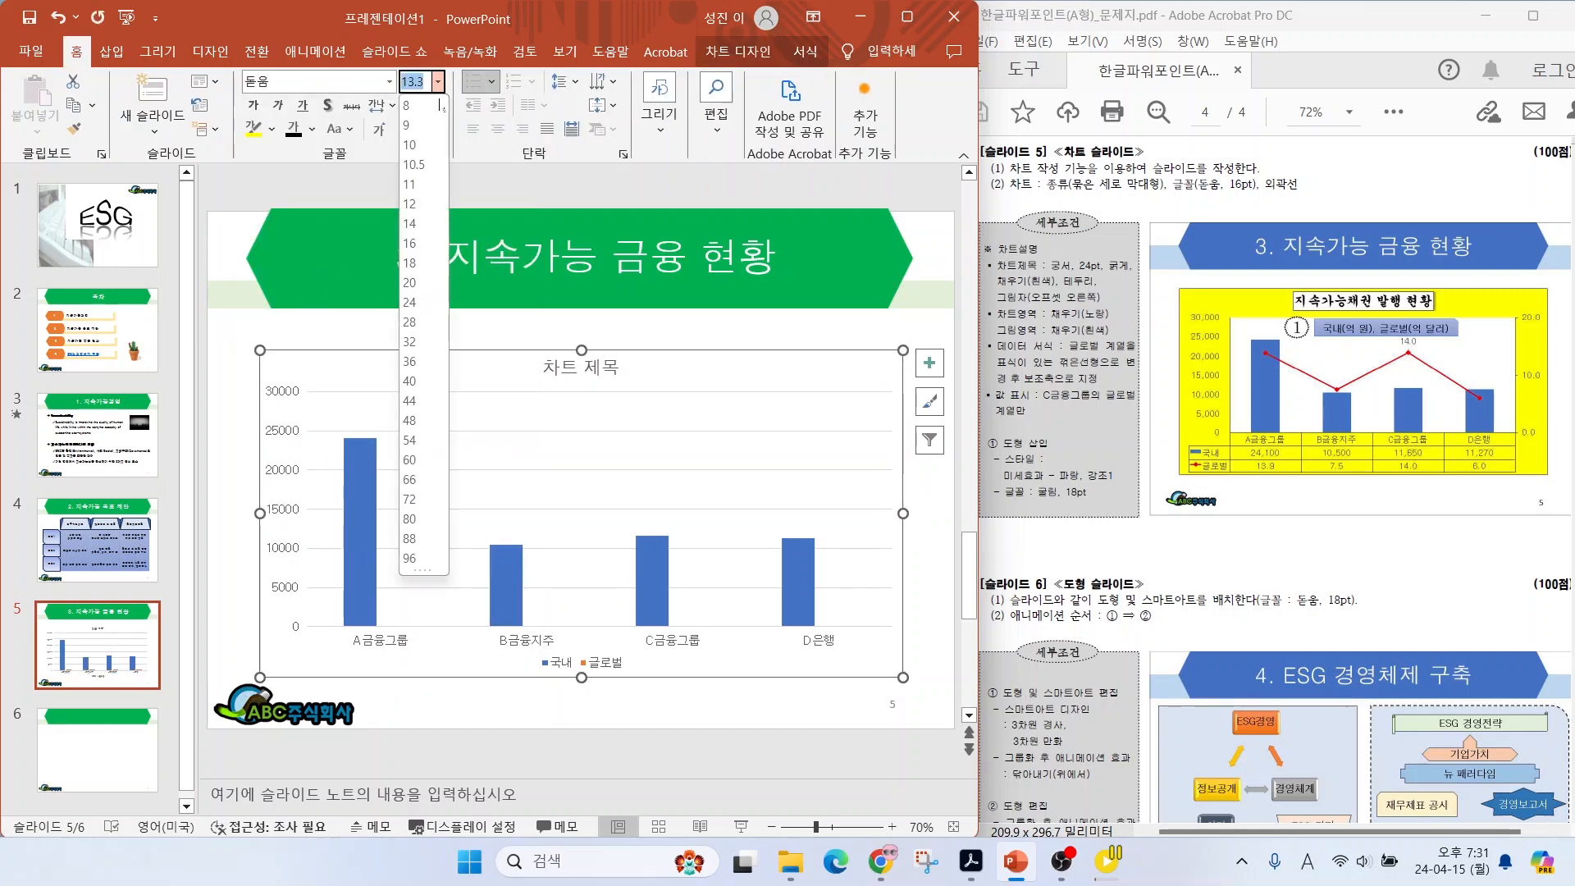
pyautogui.click(409, 243)
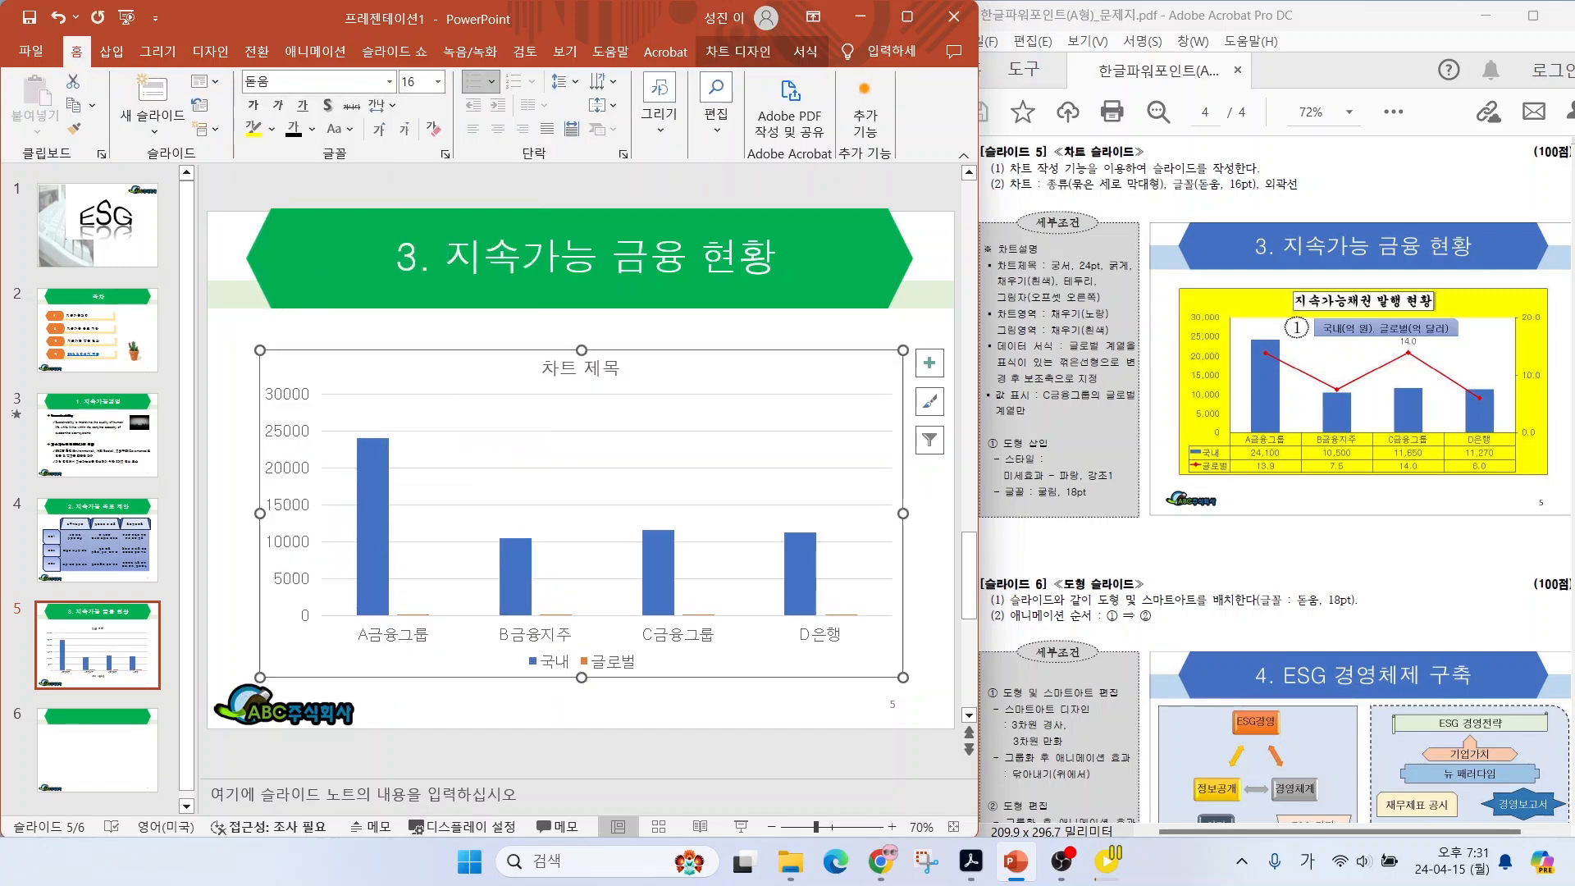
# Give the chart area a black outline.
pyautogui.click(711, 52)
pyautogui.click(797, 51)
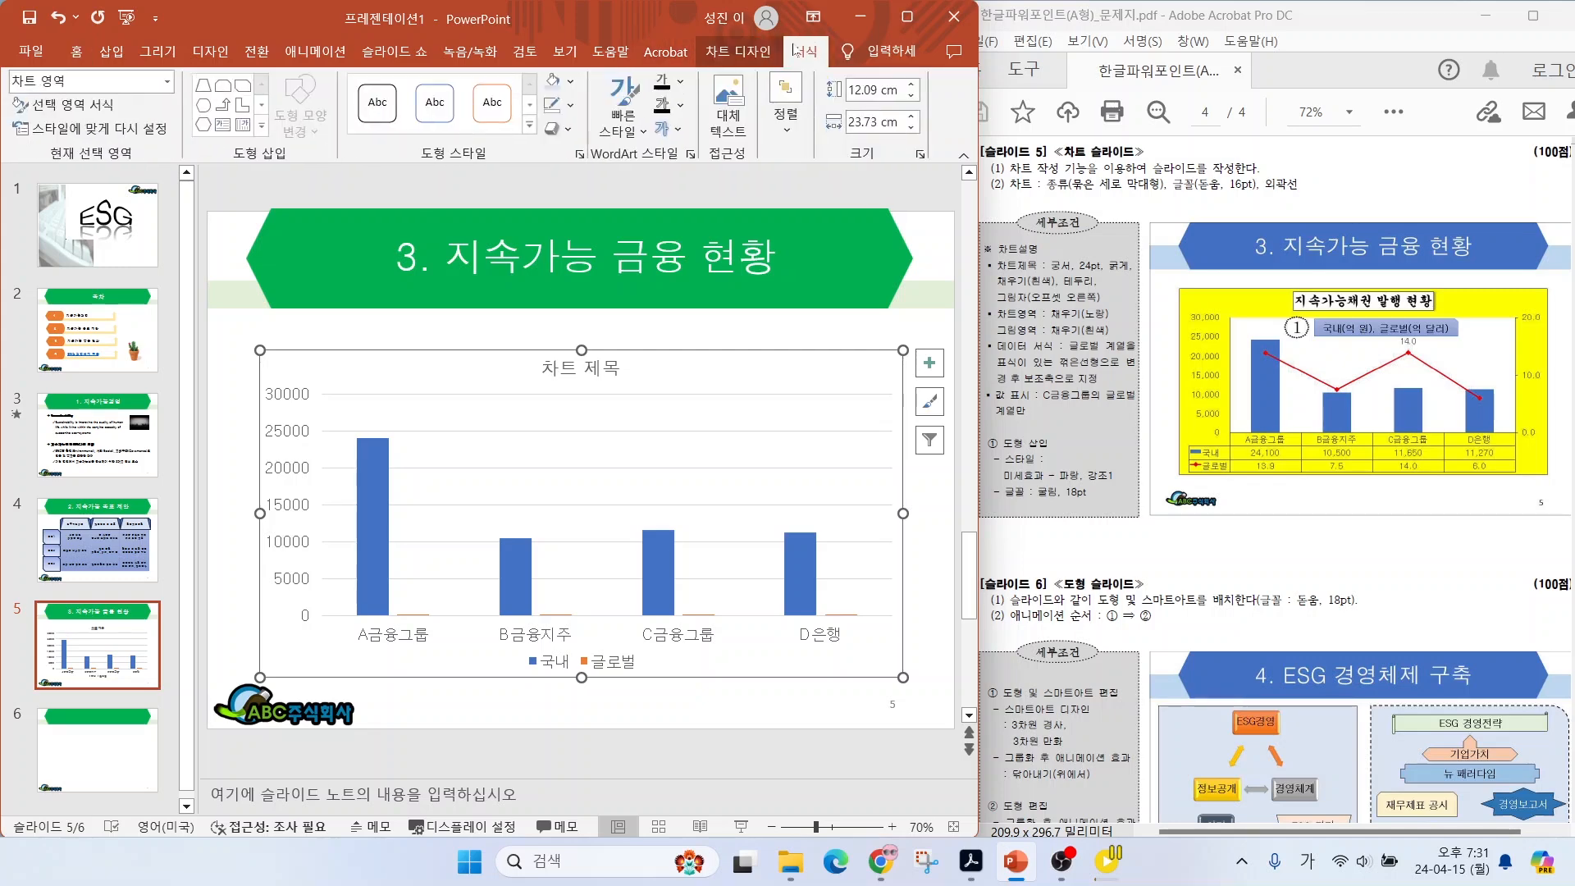
pyautogui.click(571, 104)
pyautogui.click(566, 152)
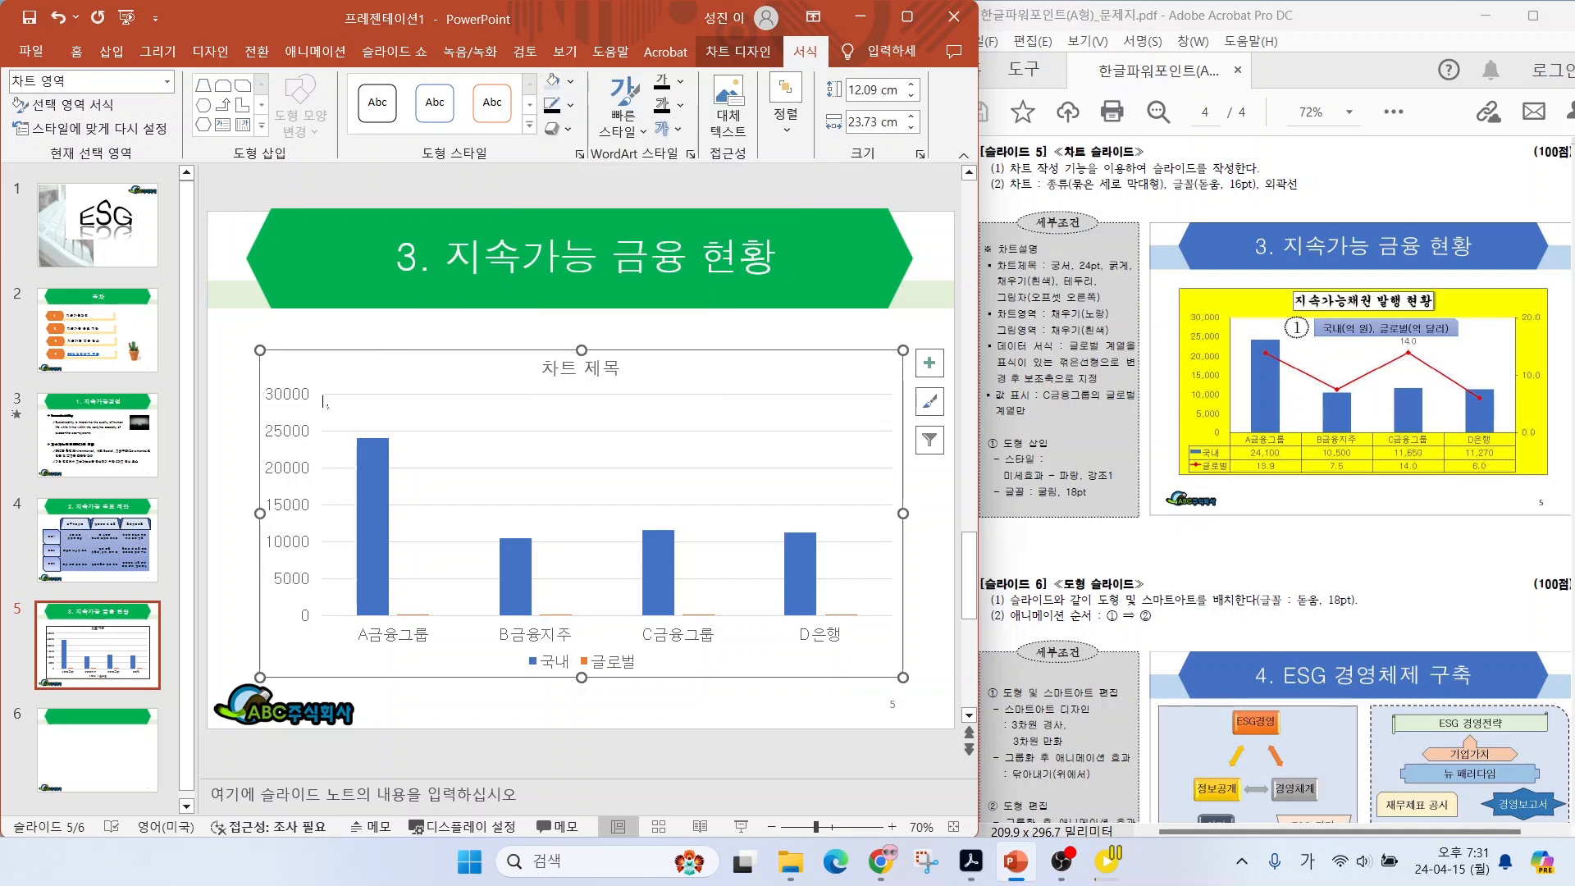
pyautogui.click(223, 412)
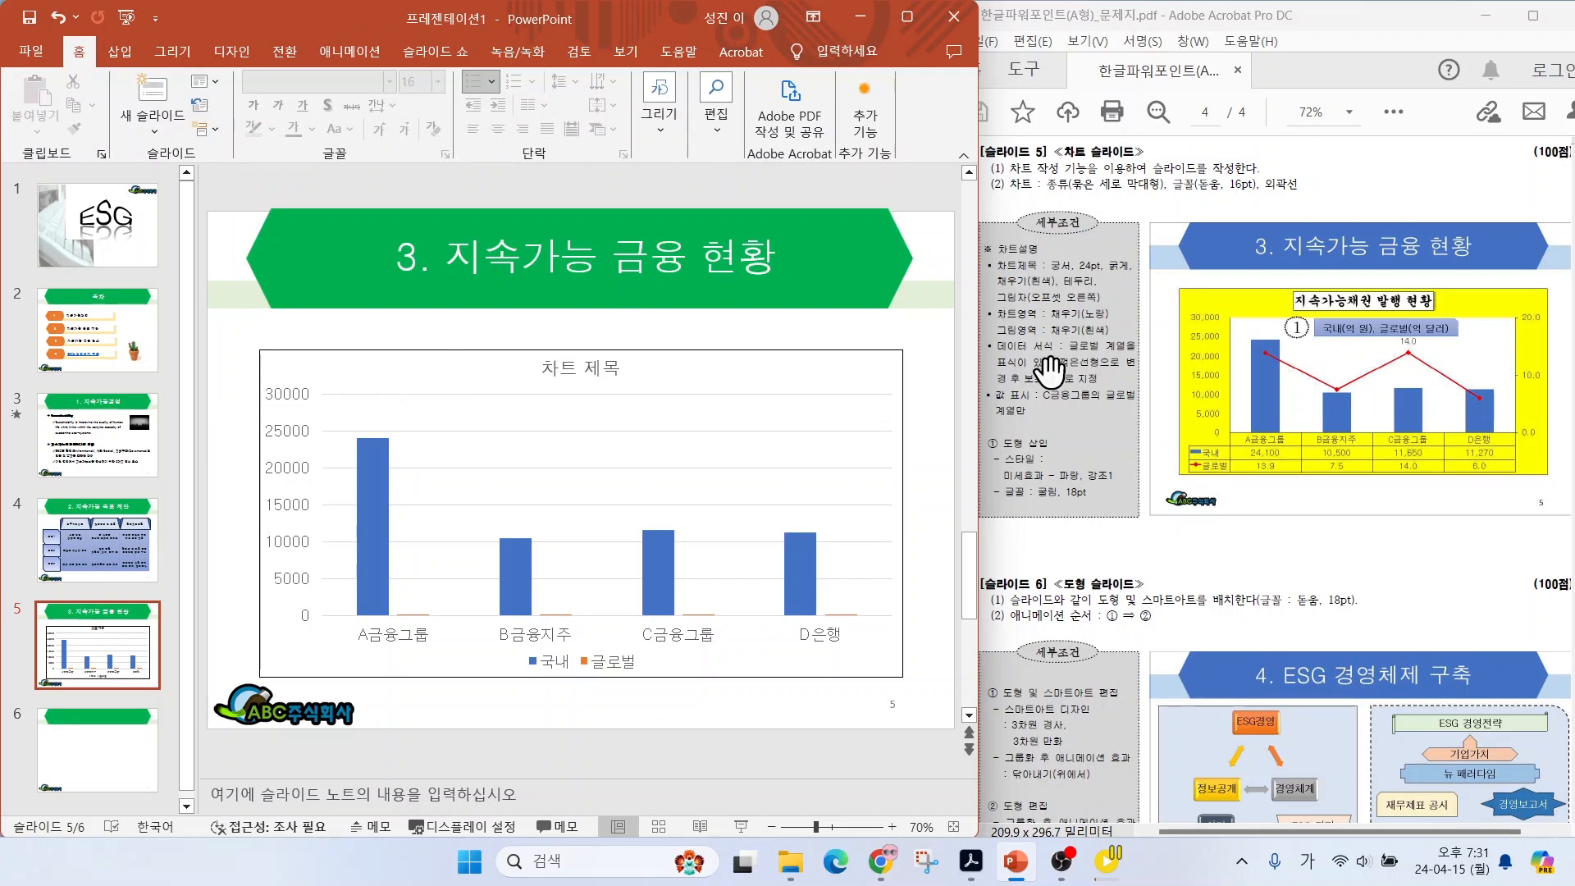
# Replace the chart title text with 지속가능채권 발행 현황.
pyautogui.moveTo(1025, 252); pyautogui.dragTo(1101, 172)
pyautogui.press('Escape')
pyautogui.click(552, 367)
pyautogui.moveTo(545, 368); pyautogui.dragTo(661, 366)
pyautogui.write('지속가능책')
pyautogui.write('권 발행 현황')
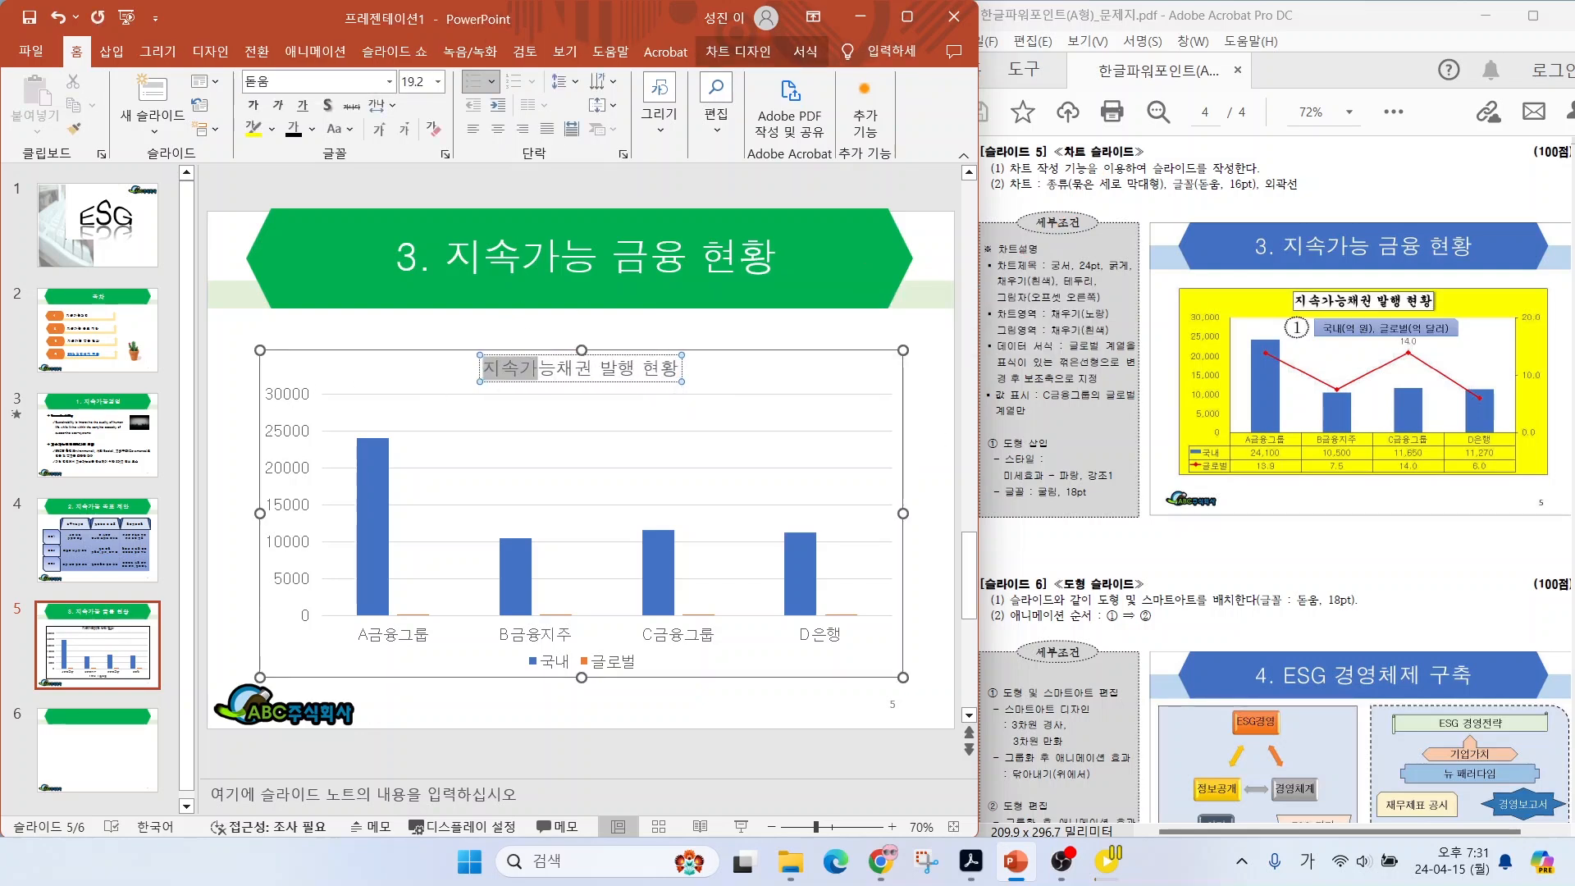
# Format the chart title text as 궁서, 24 pt and bold.
pyautogui.moveTo(481, 368); pyautogui.dragTo(690, 369)
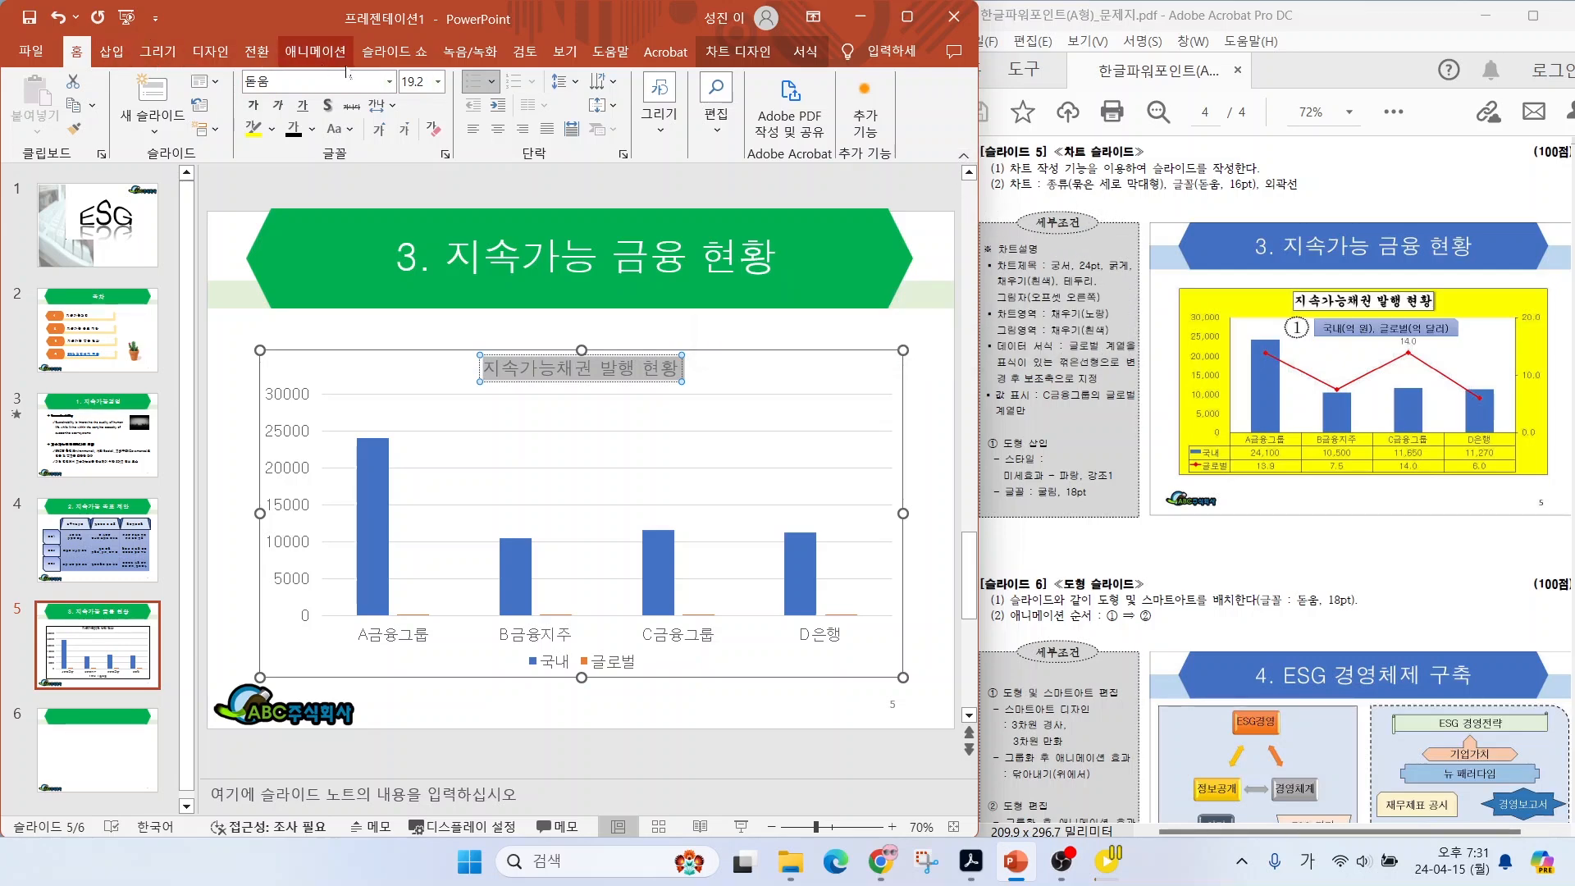
pyautogui.click(390, 83)
pyautogui.moveTo(522, 115); pyautogui.dragTo(521, 570)
pyautogui.click(272, 541)
pyautogui.click(439, 82)
pyautogui.click(420, 304)
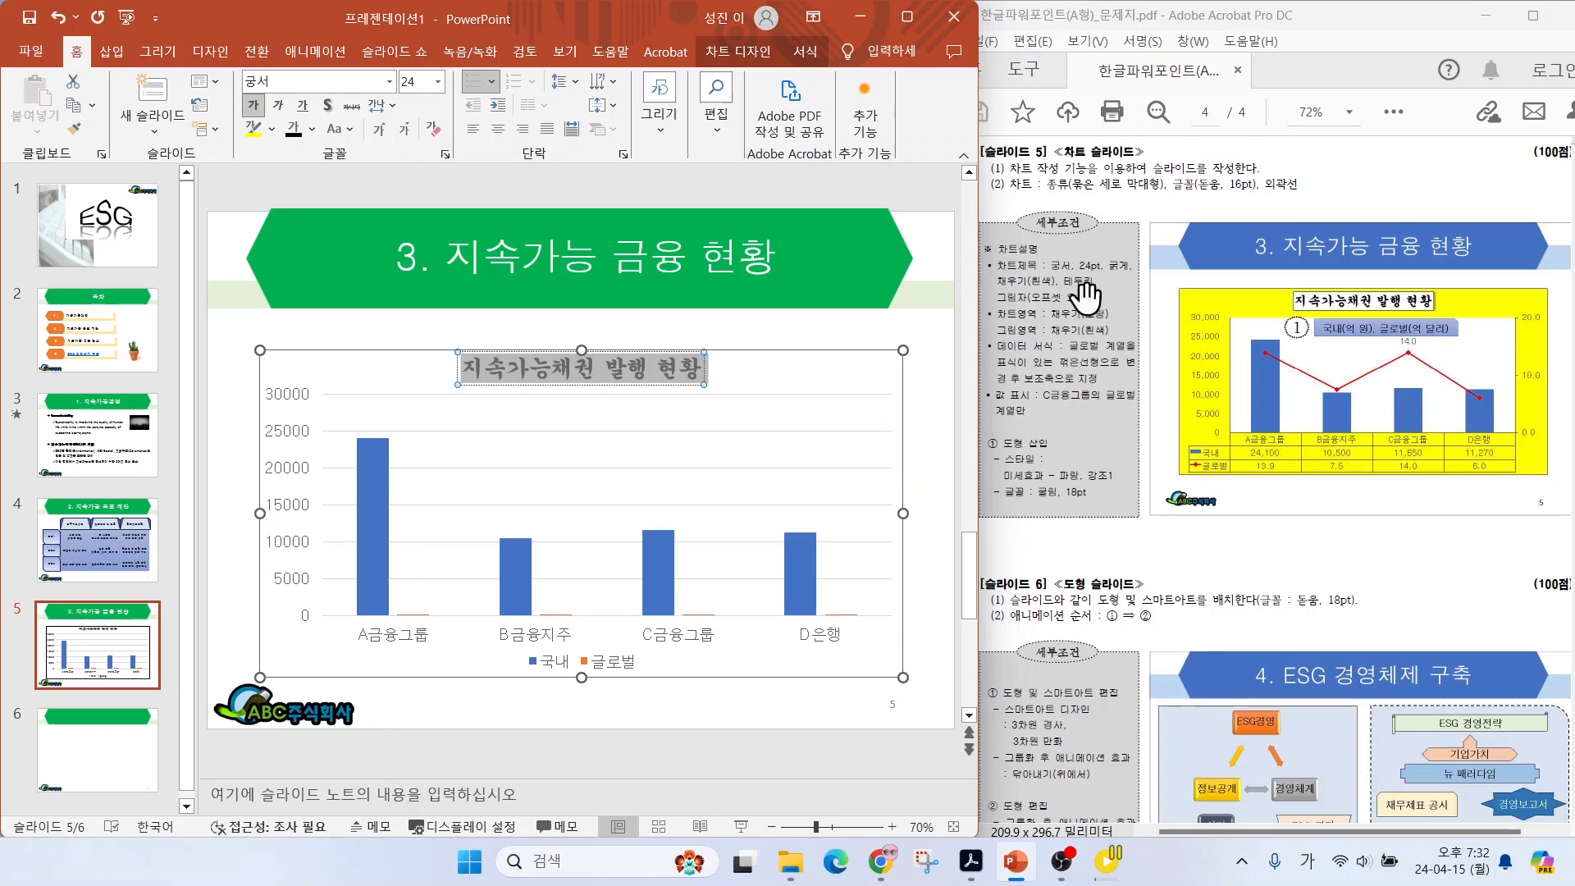
# Fill the chart title box with white and give it a black outline.
pyautogui.click(805, 50)
pyautogui.click(570, 80)
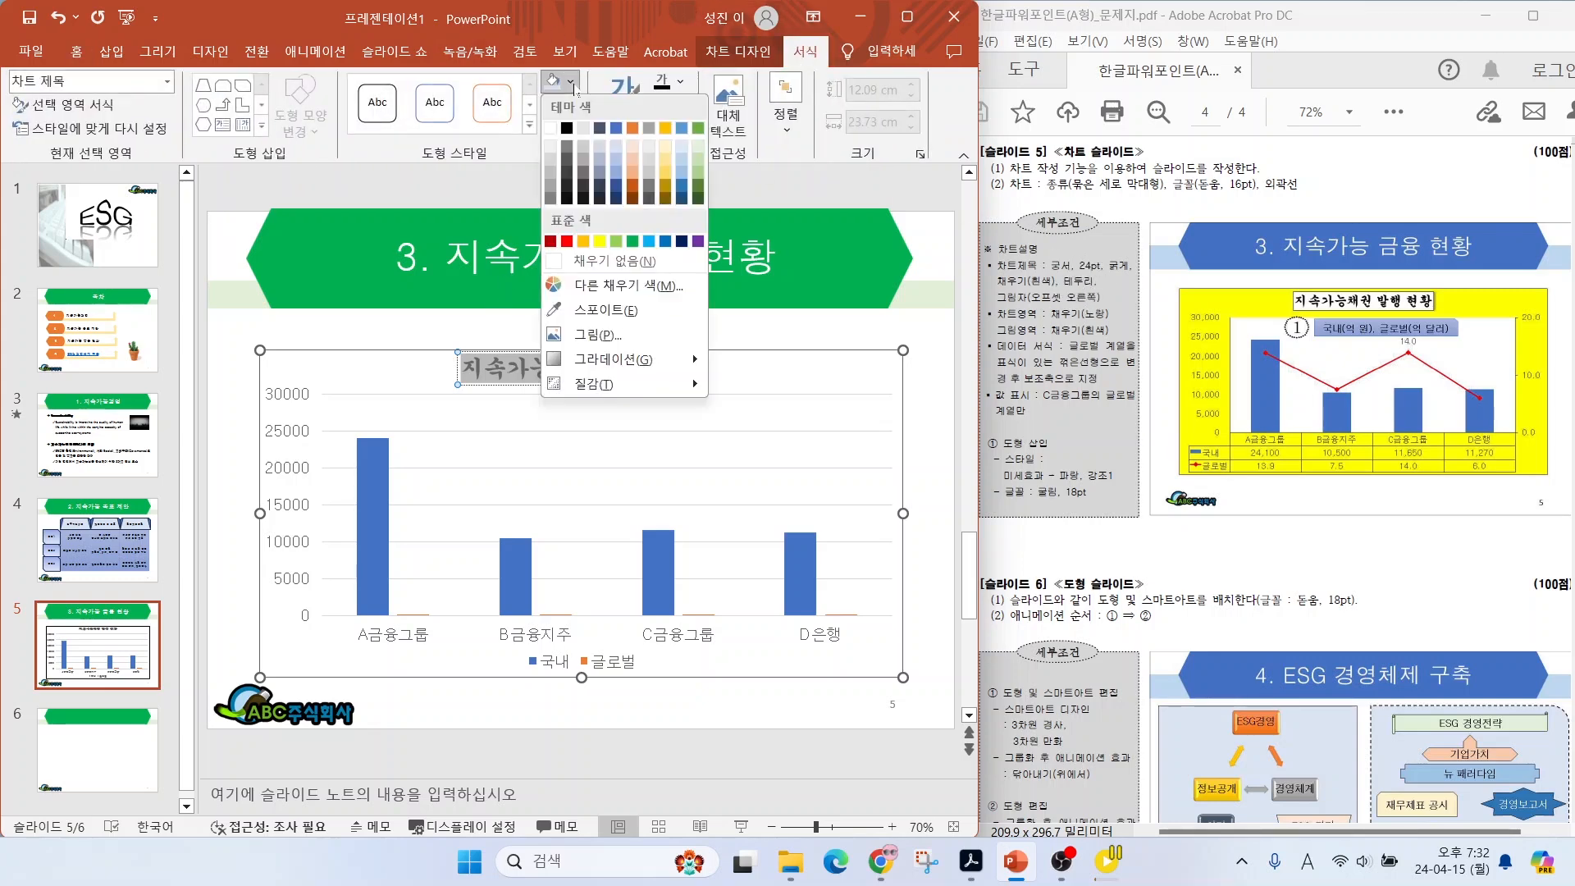
pyautogui.click(556, 131)
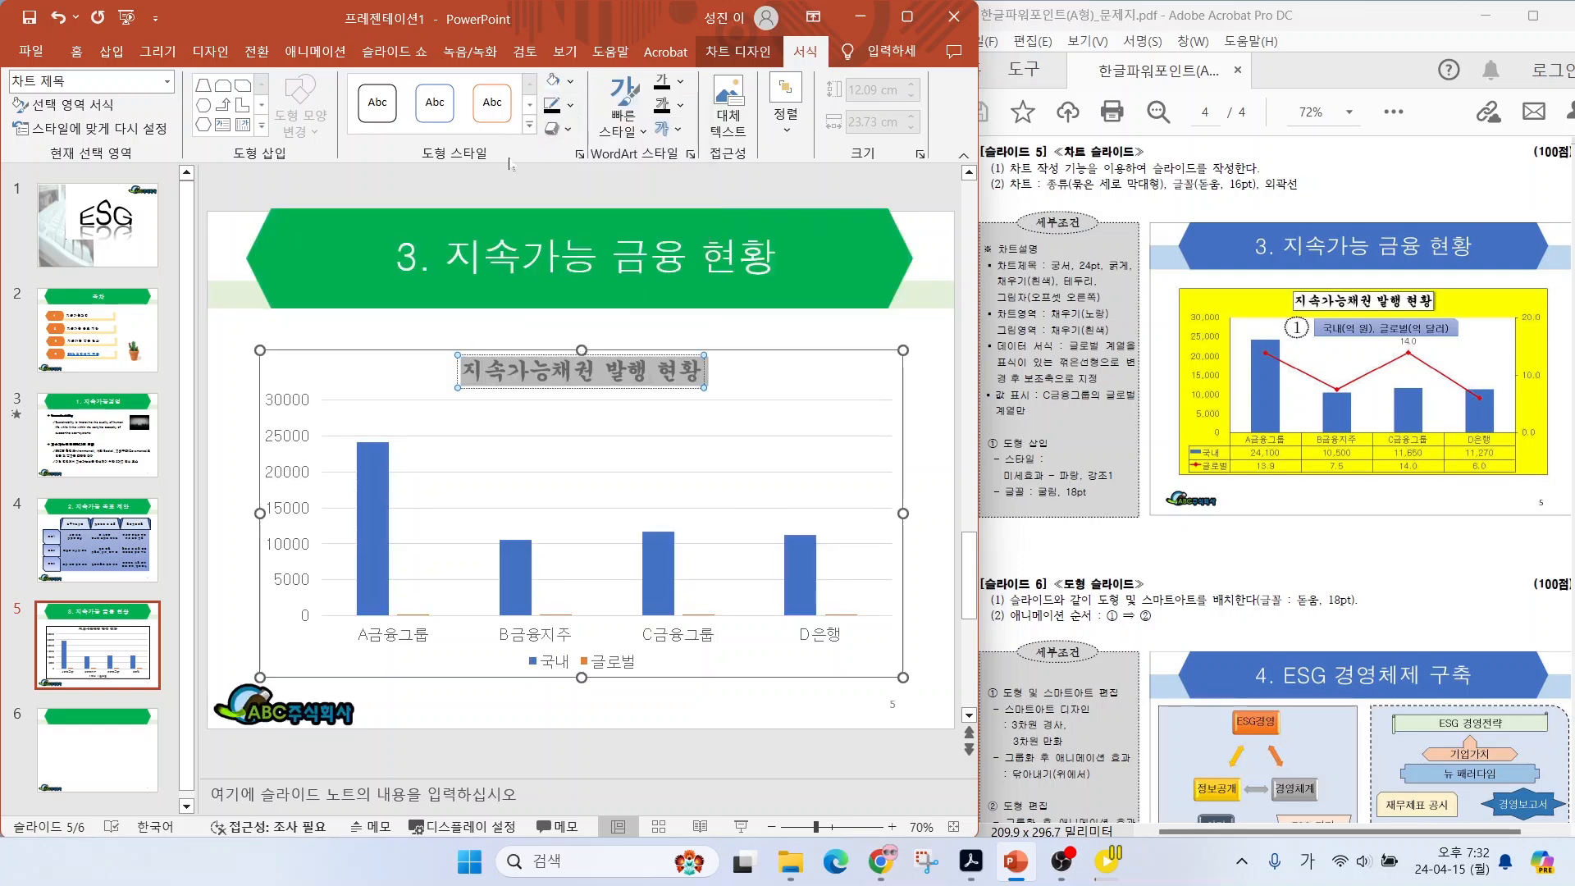
pyautogui.click(573, 105)
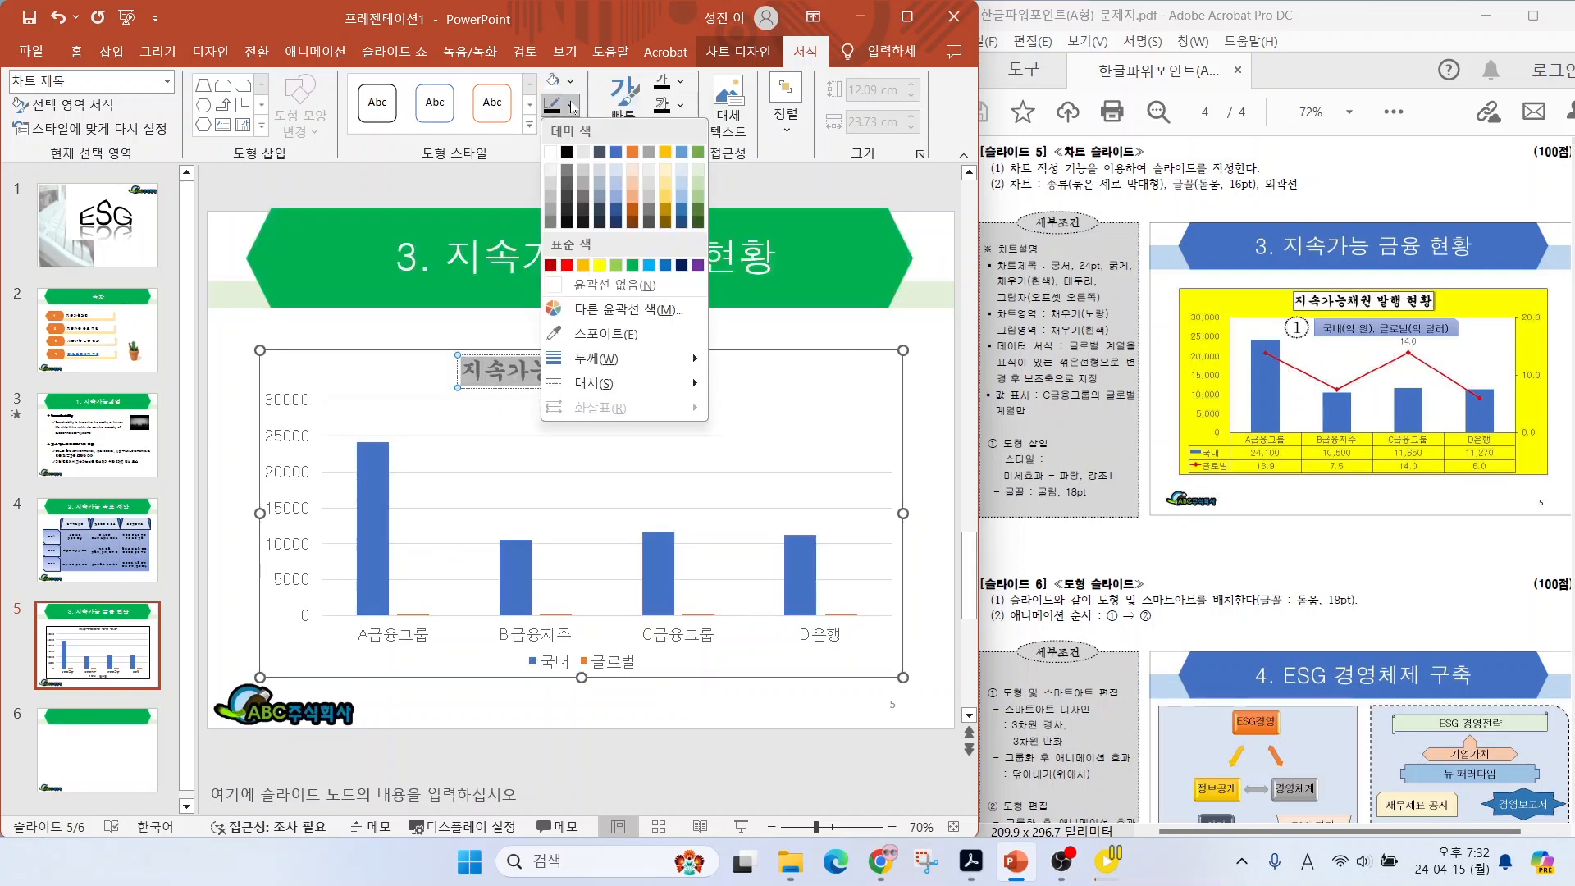
pyautogui.click(565, 153)
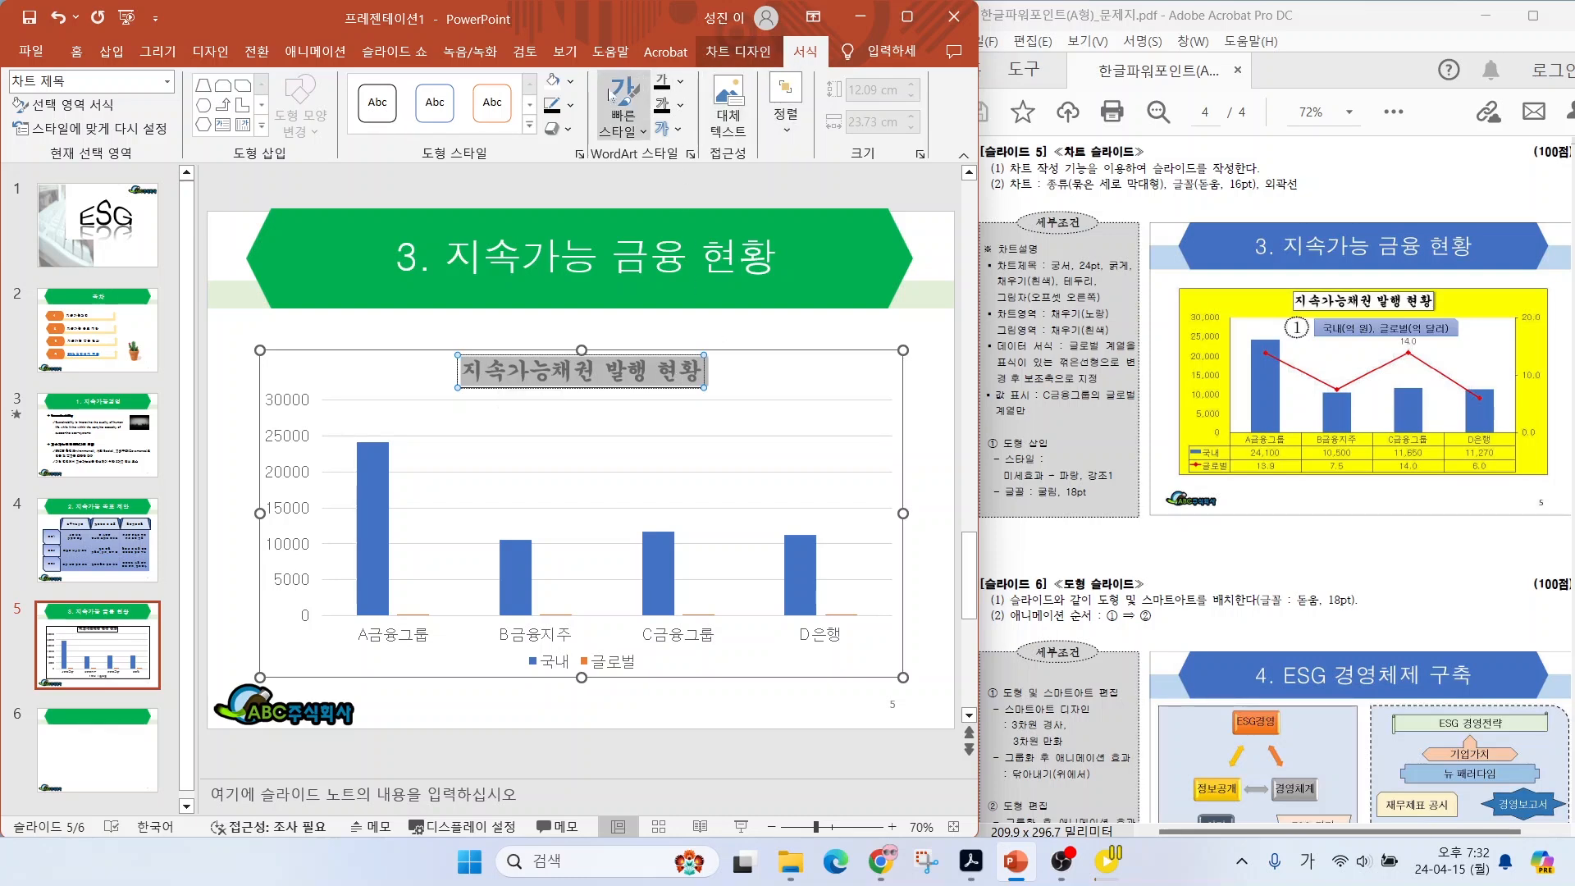
# Apply the outer shadow 오프셋: 오른쪽 to the chart title box.
pyautogui.click(561, 129)
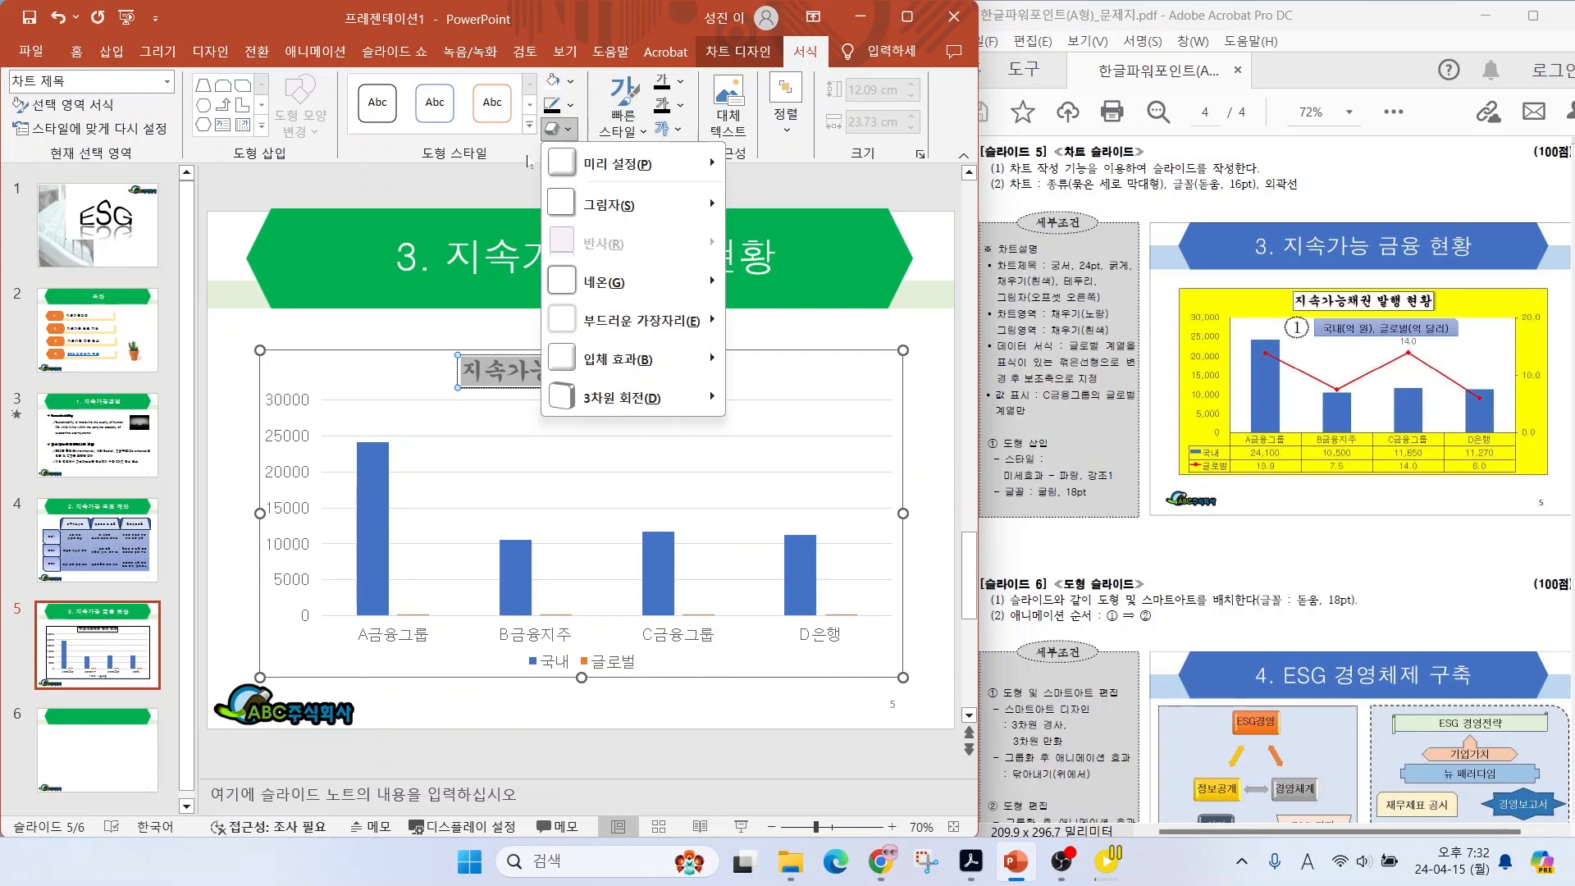
pyautogui.moveTo(607, 208)
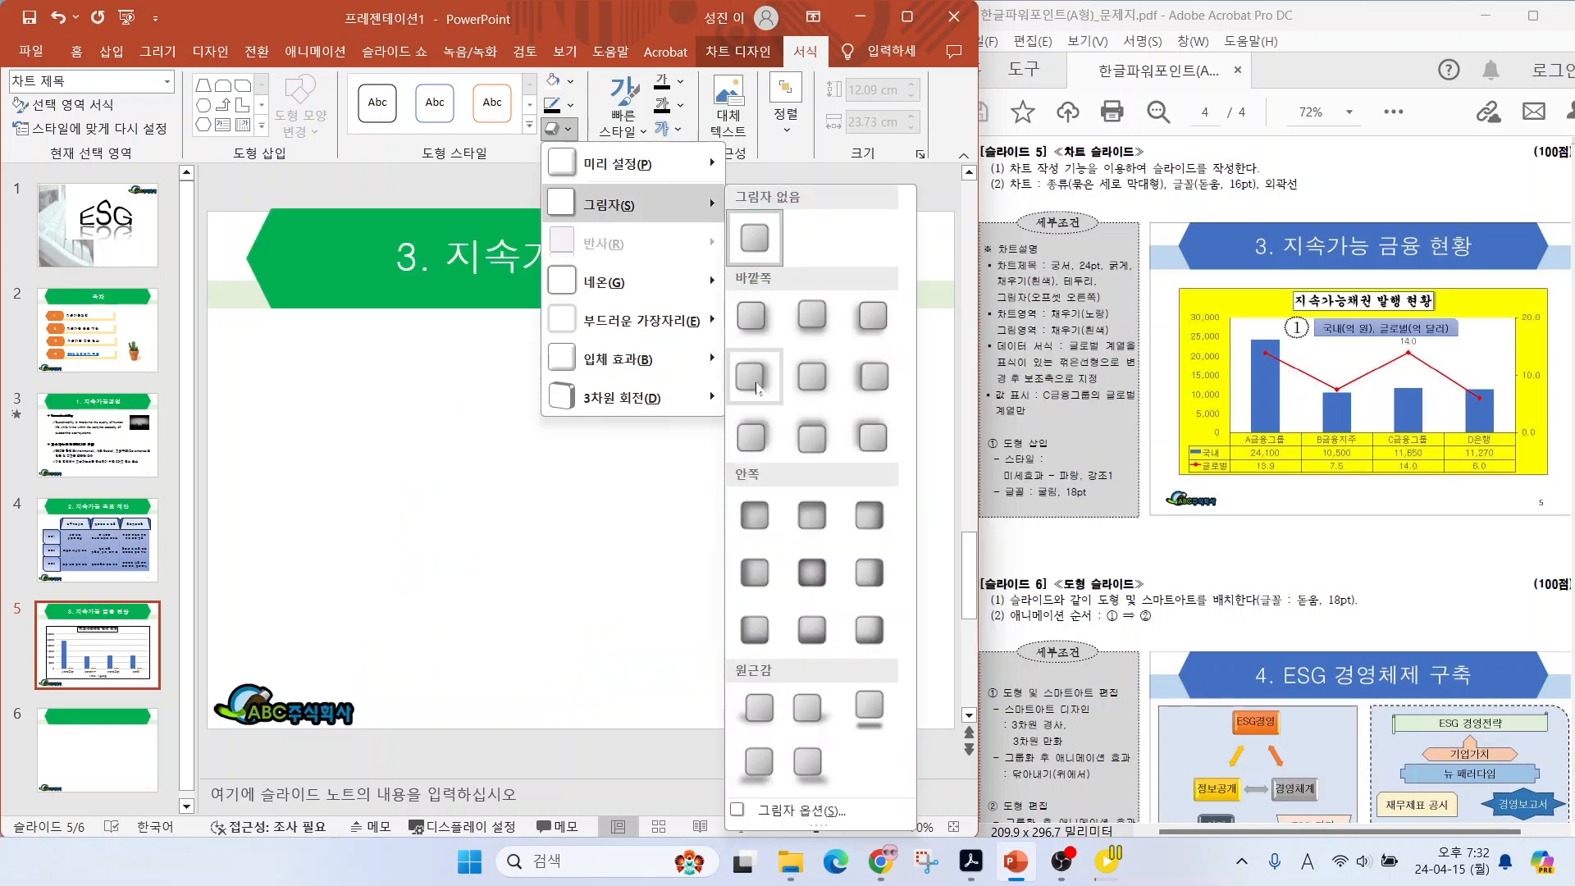
pyautogui.click(755, 381)
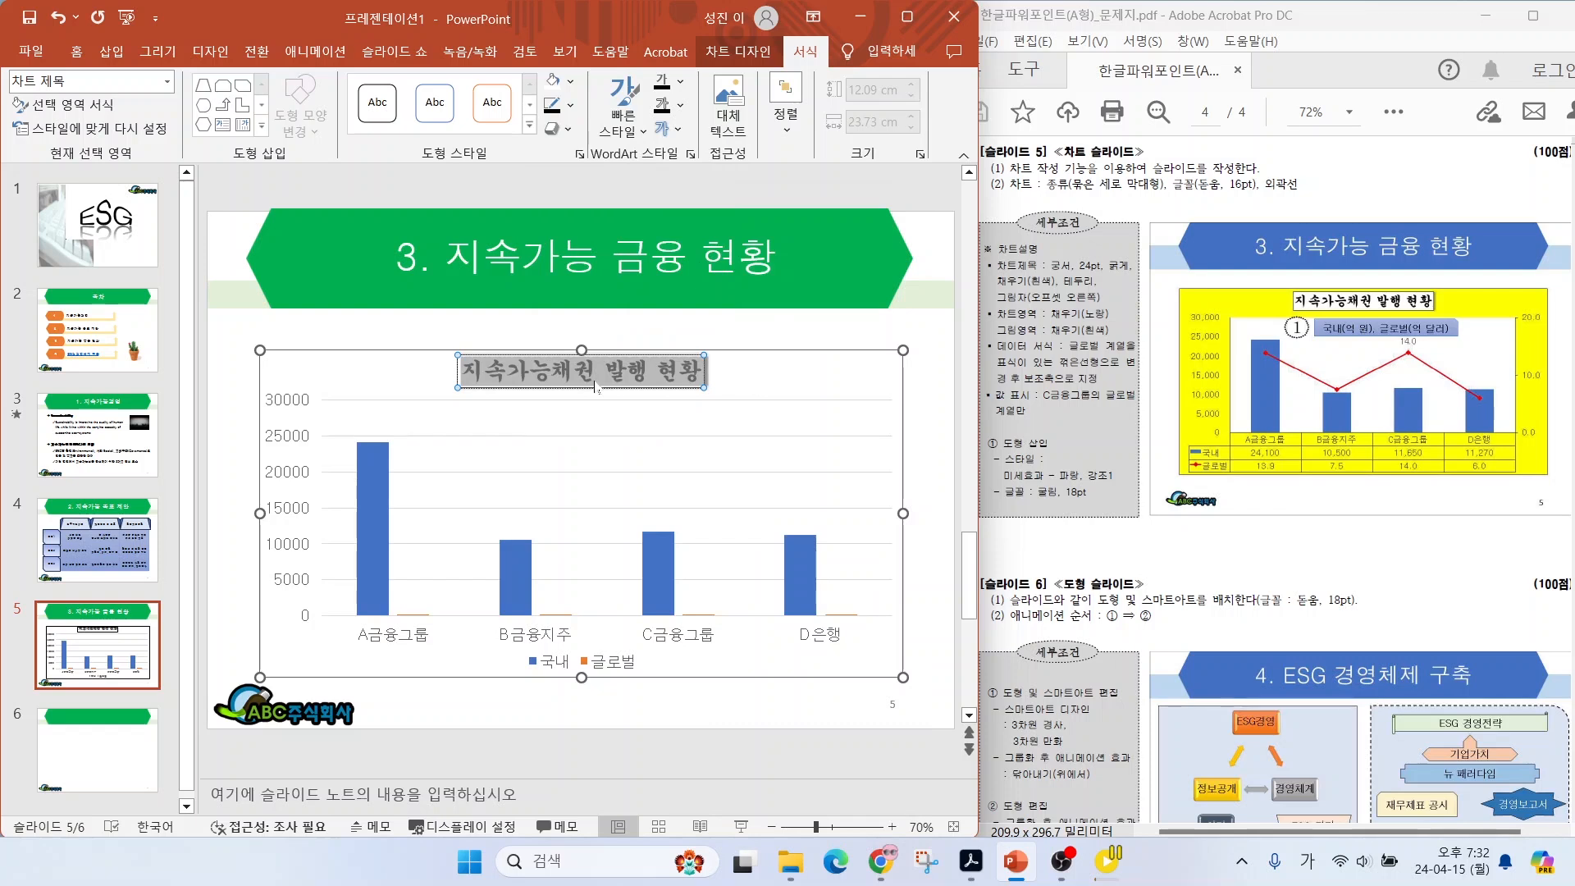
pyautogui.click(220, 356)
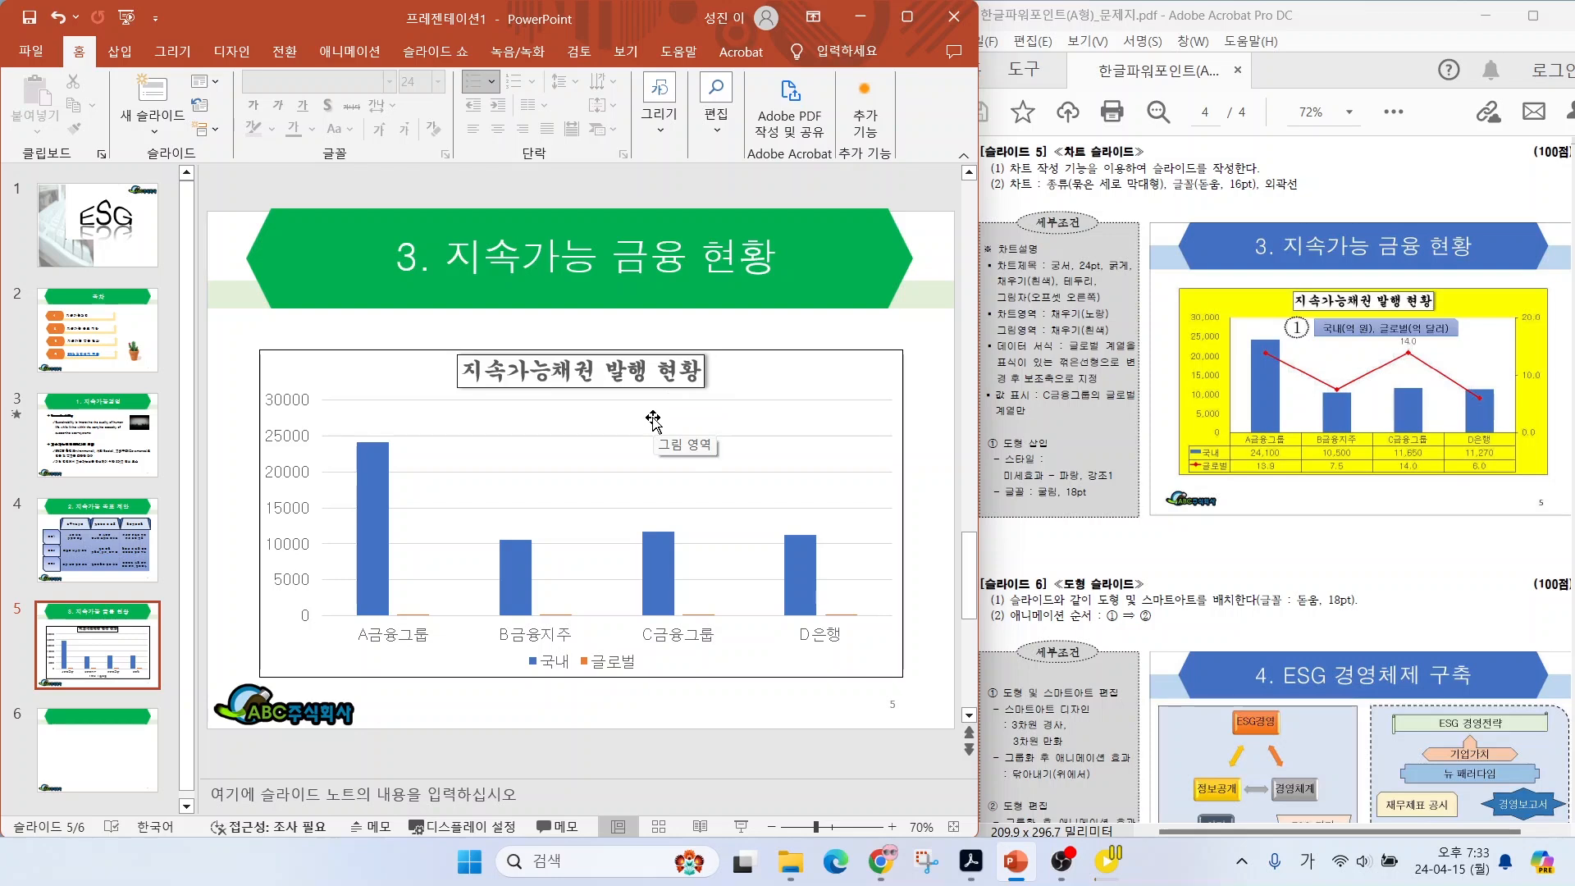
# Fill the chart area (차트 영역) with the standard yellow.
pyautogui.click(807, 376)
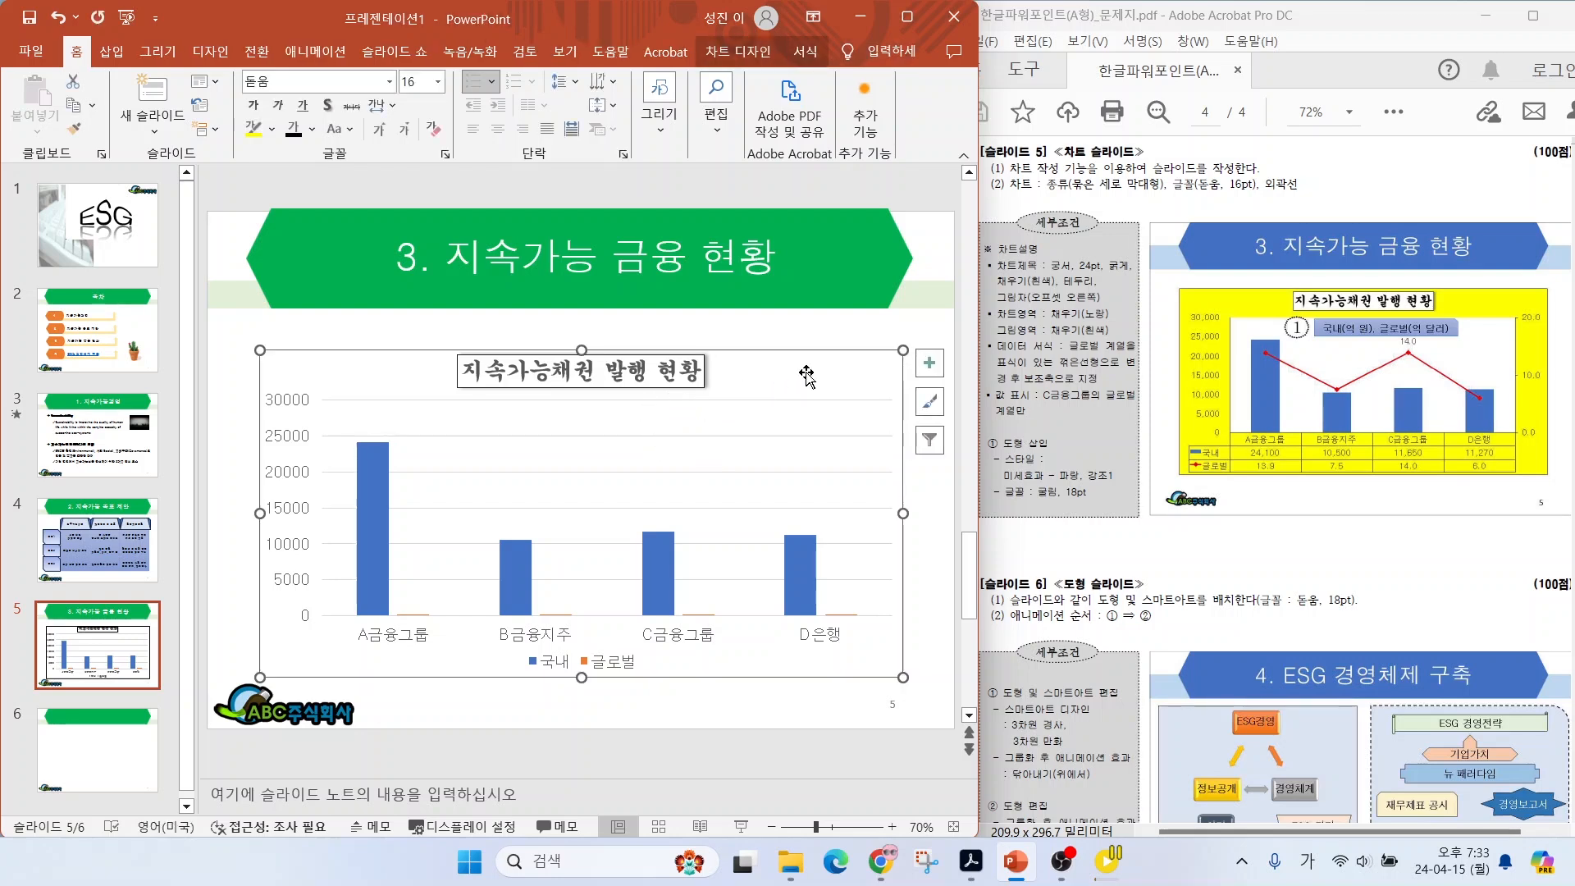
pyautogui.click(803, 51)
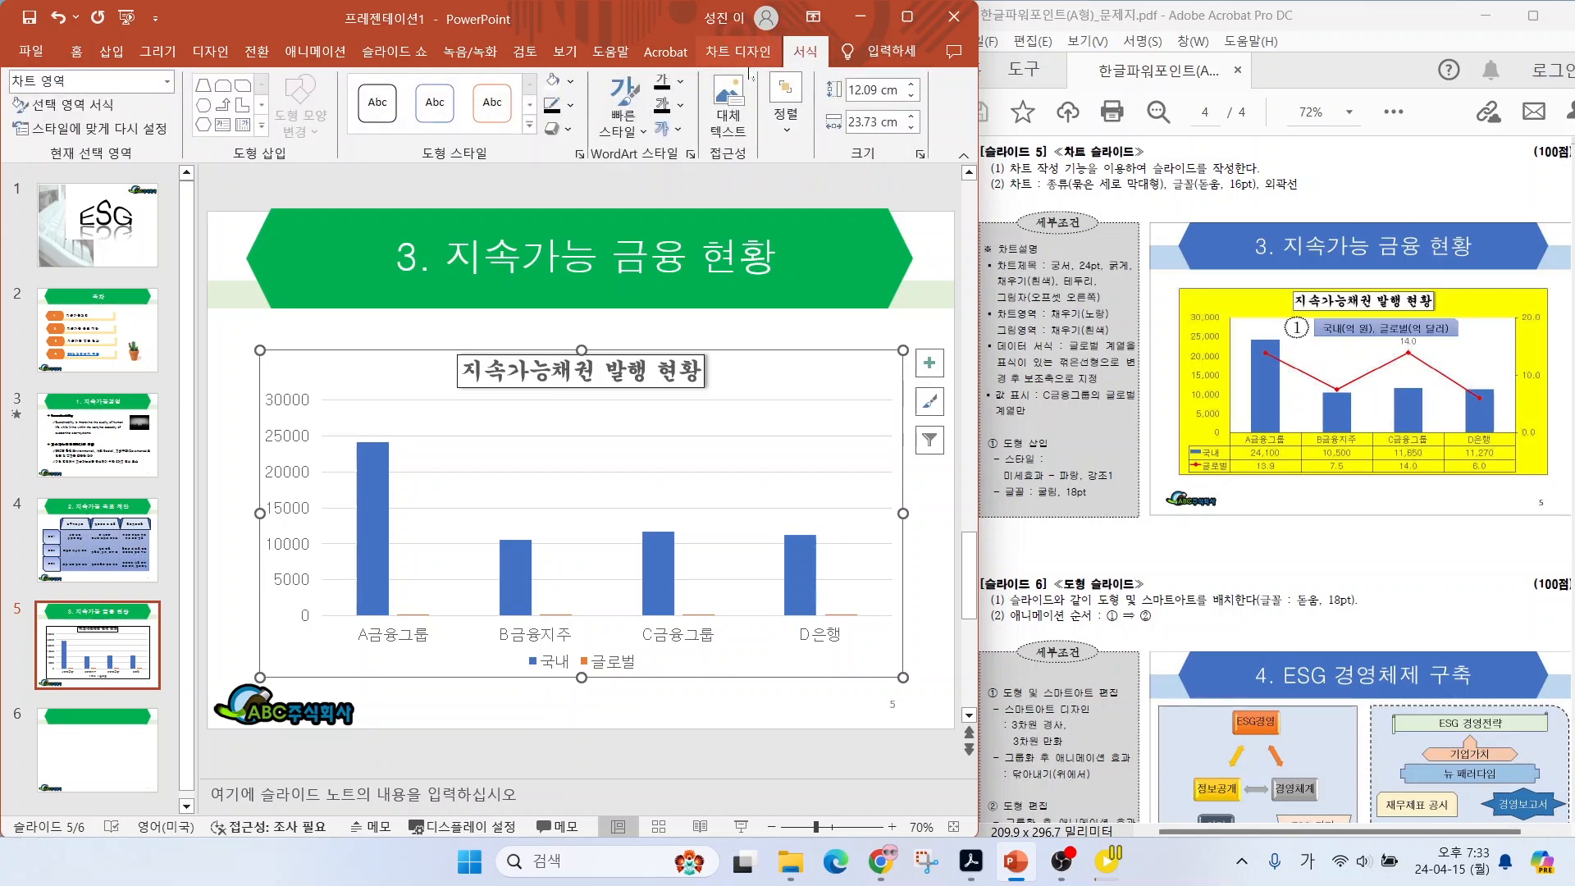
pyautogui.click(569, 80)
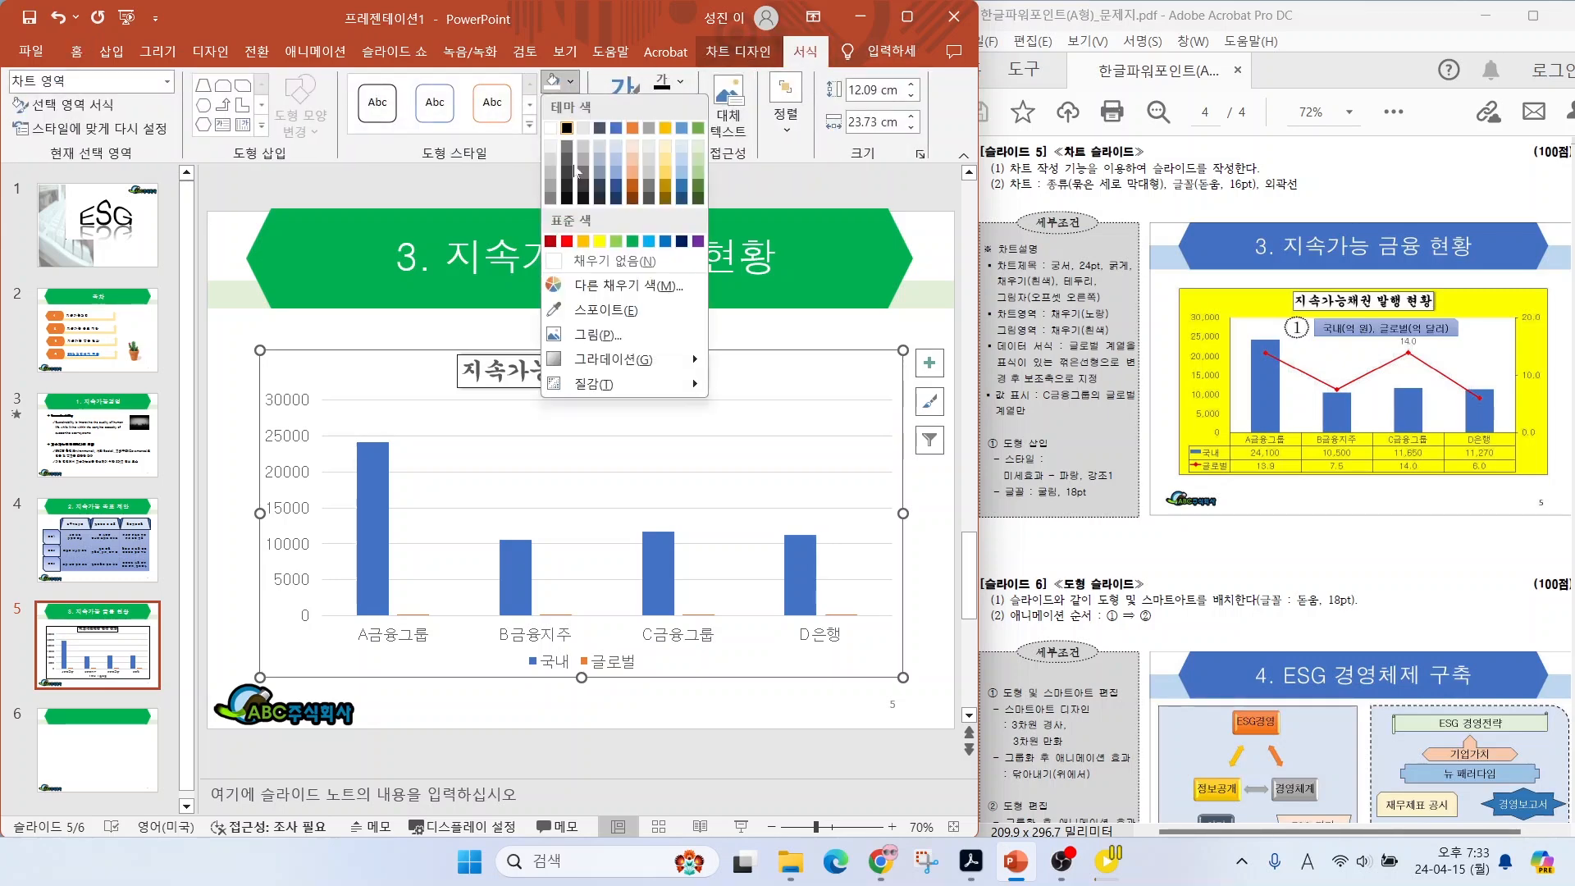
pyautogui.click(600, 241)
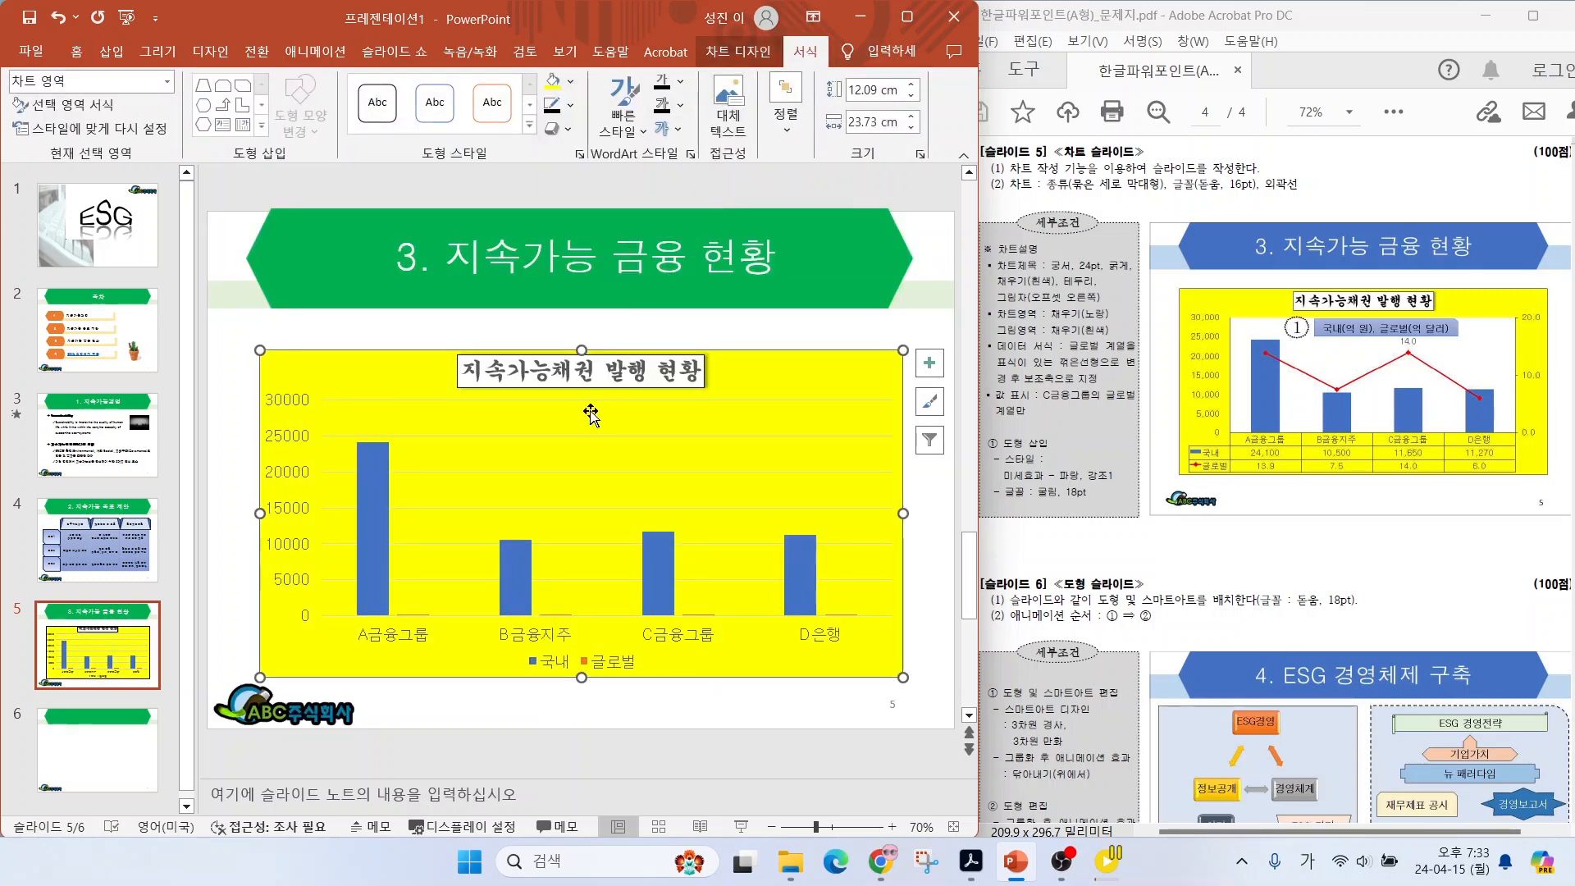
# Fill the plot area (그림 영역) of the chart with white.
pyautogui.click(529, 420)
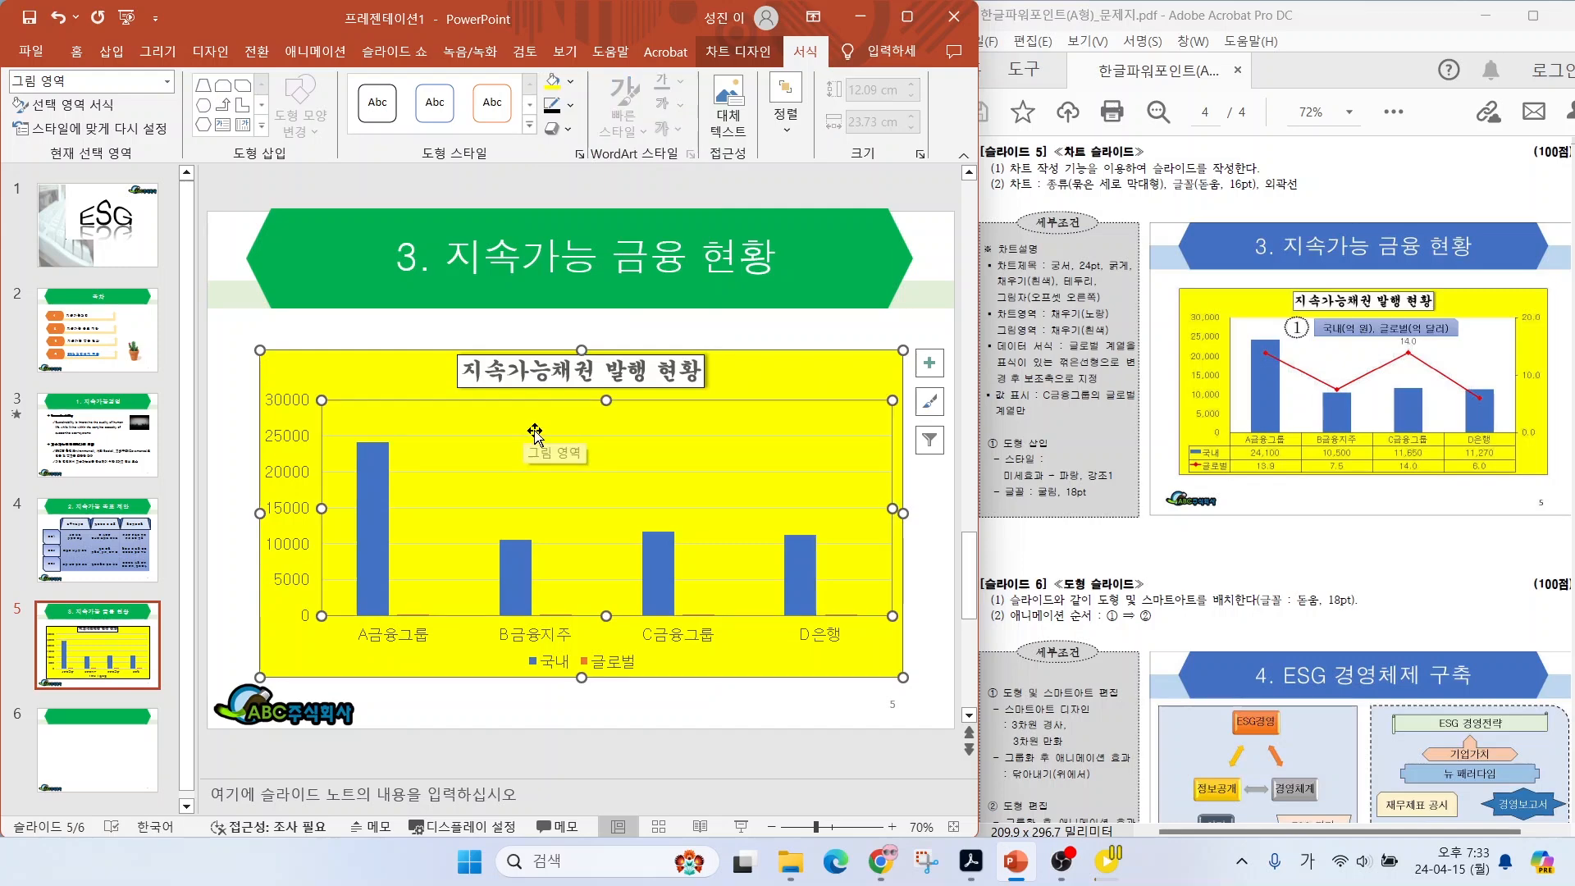
pyautogui.click(571, 81)
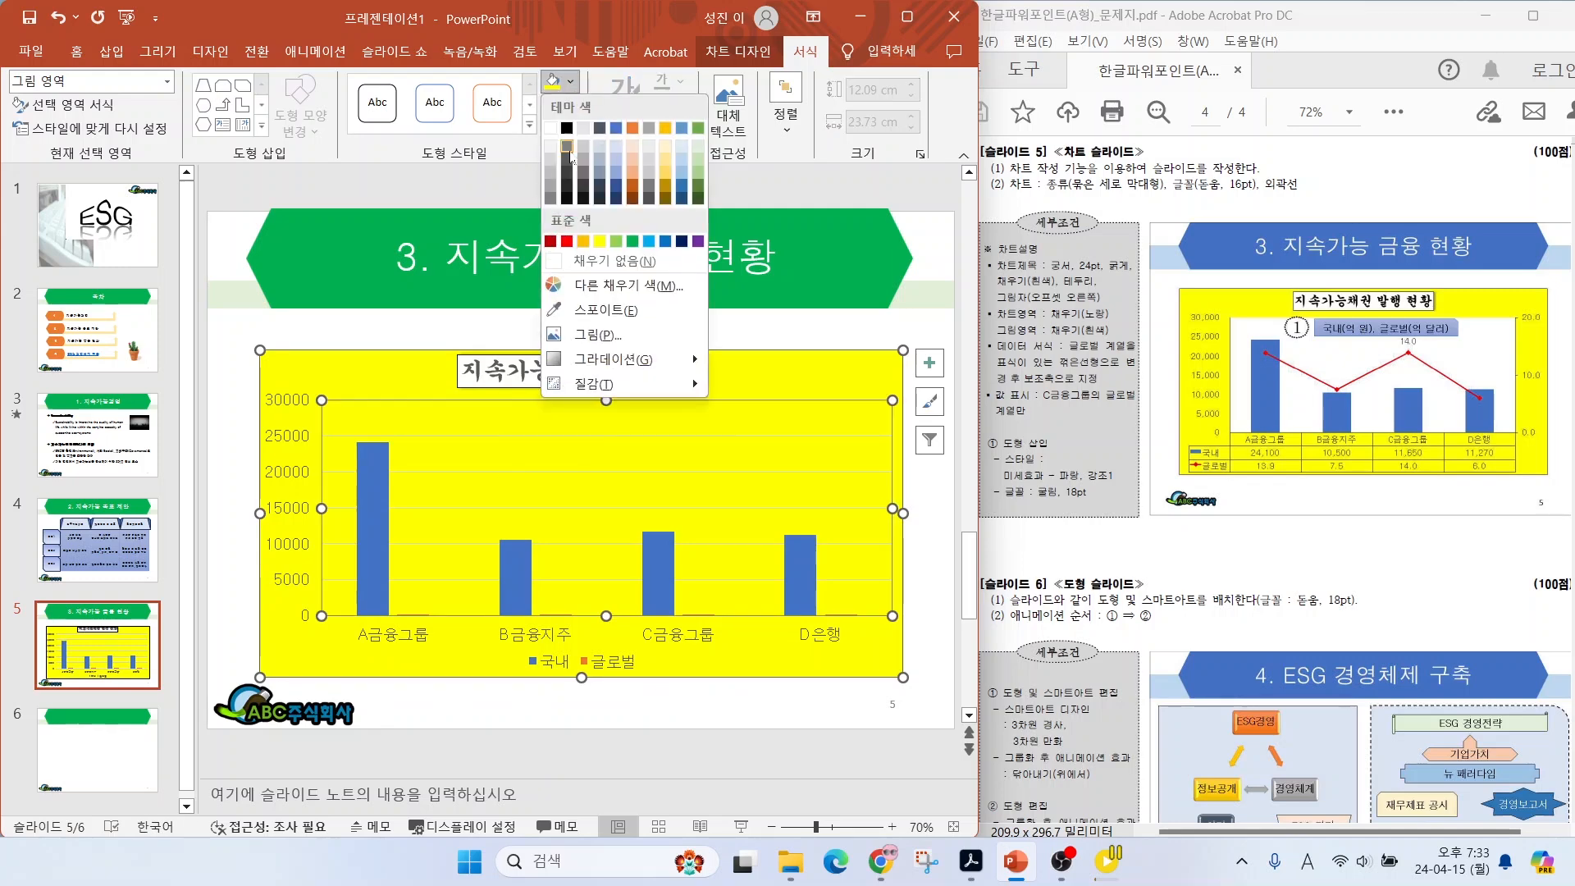
pyautogui.click(551, 128)
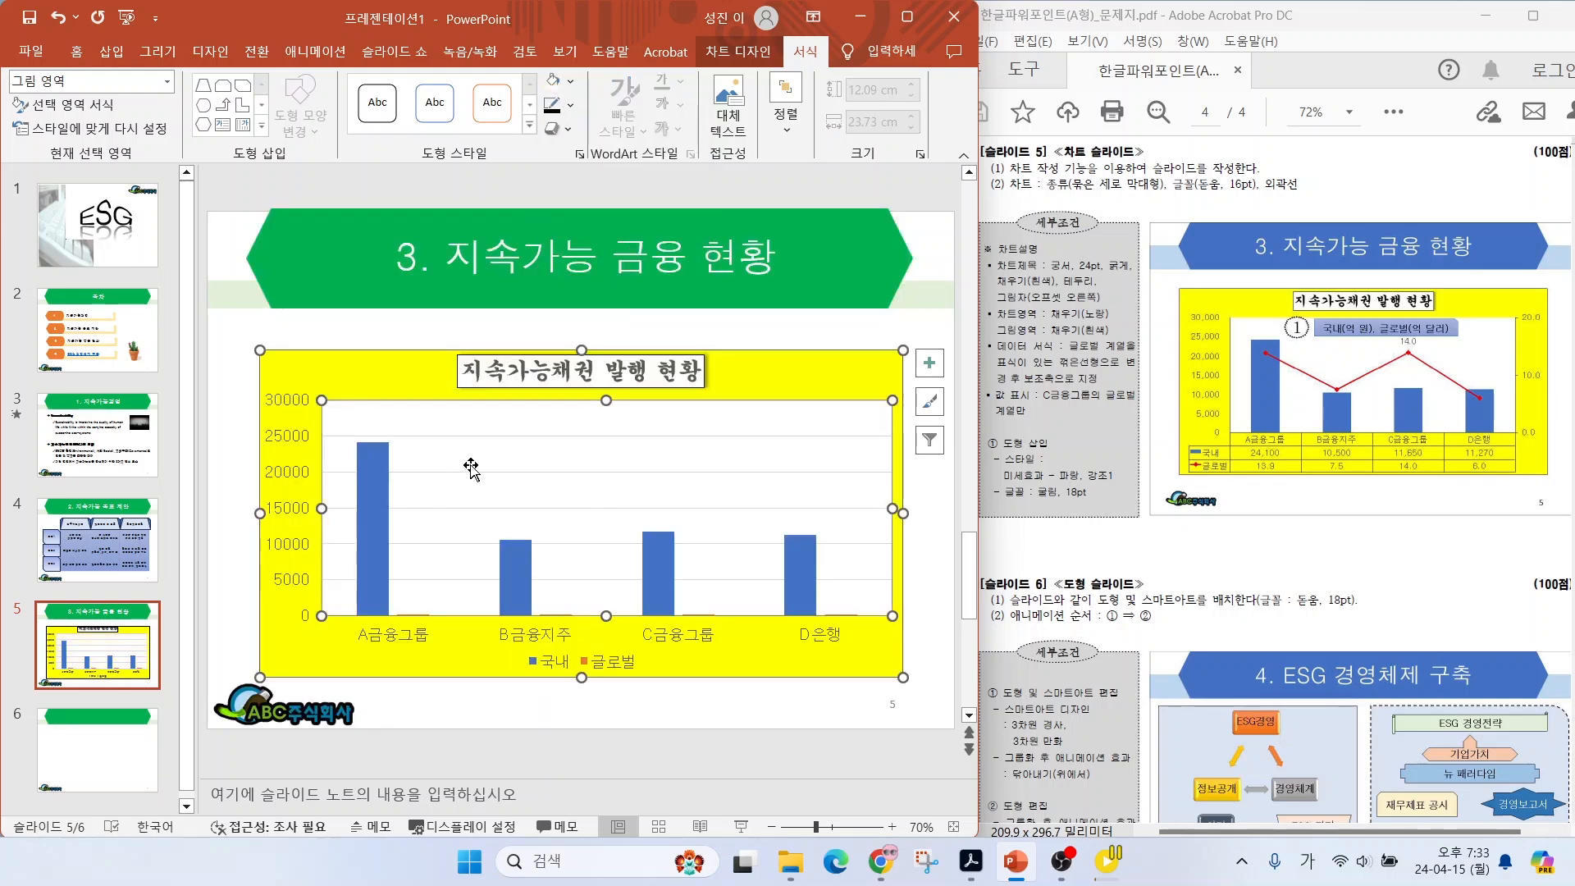
pyautogui.click(929, 329)
pyautogui.hotkey('ctrl', '2')
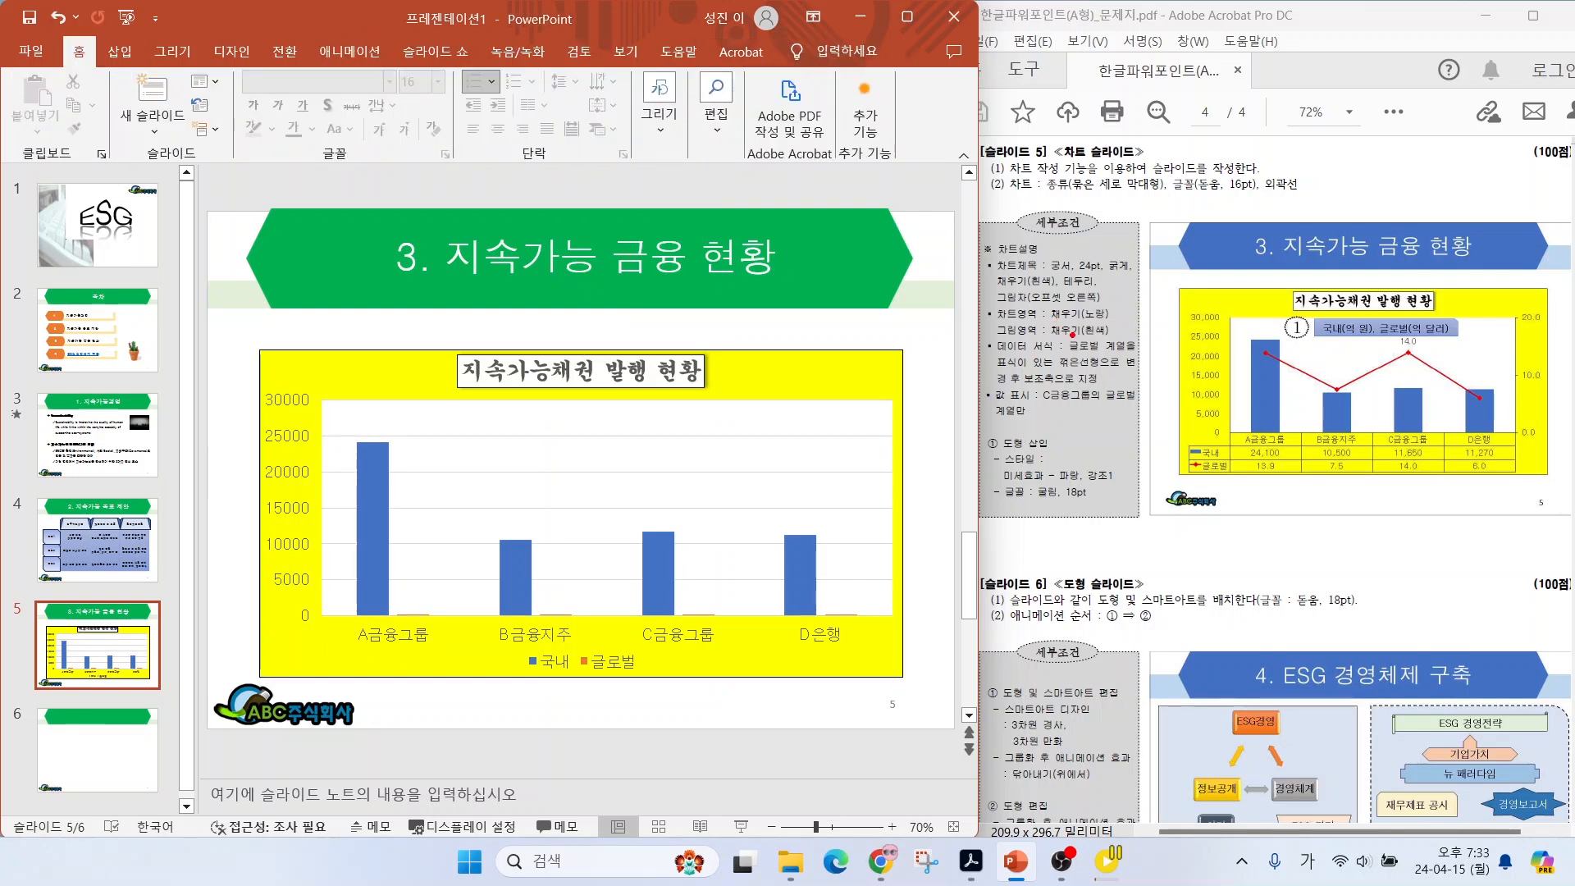
pyautogui.moveTo(1031, 327); pyautogui.dragTo(1109, 258)
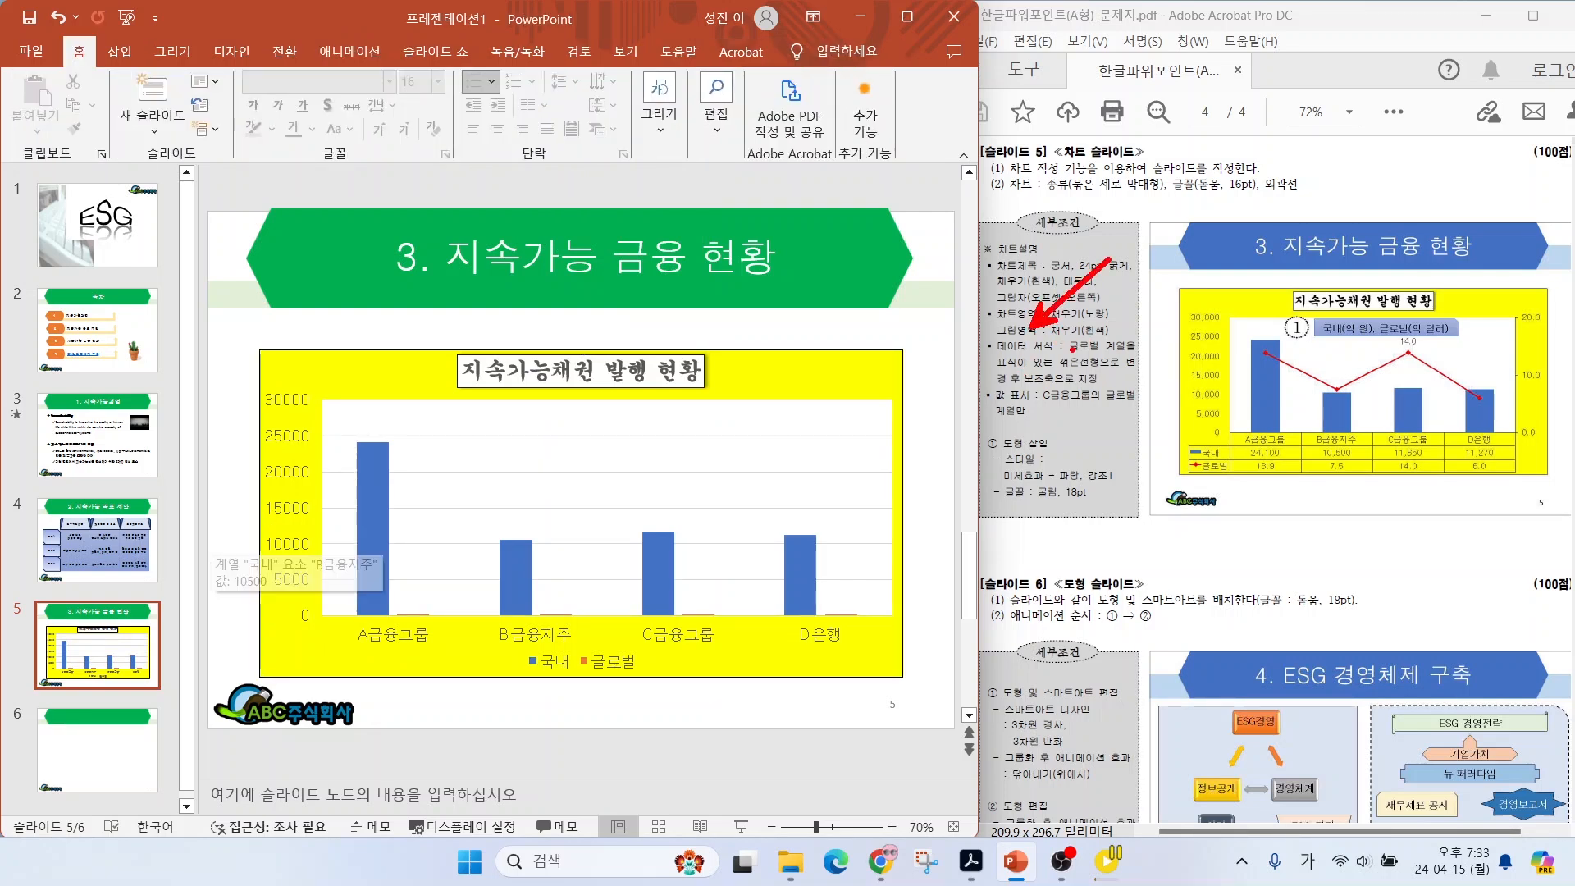
pyautogui.moveTo(1071, 355); pyautogui.dragTo(1121, 356)
pyautogui.moveTo(1004, 380); pyautogui.dragTo(1107, 374)
pyautogui.press('Escape')
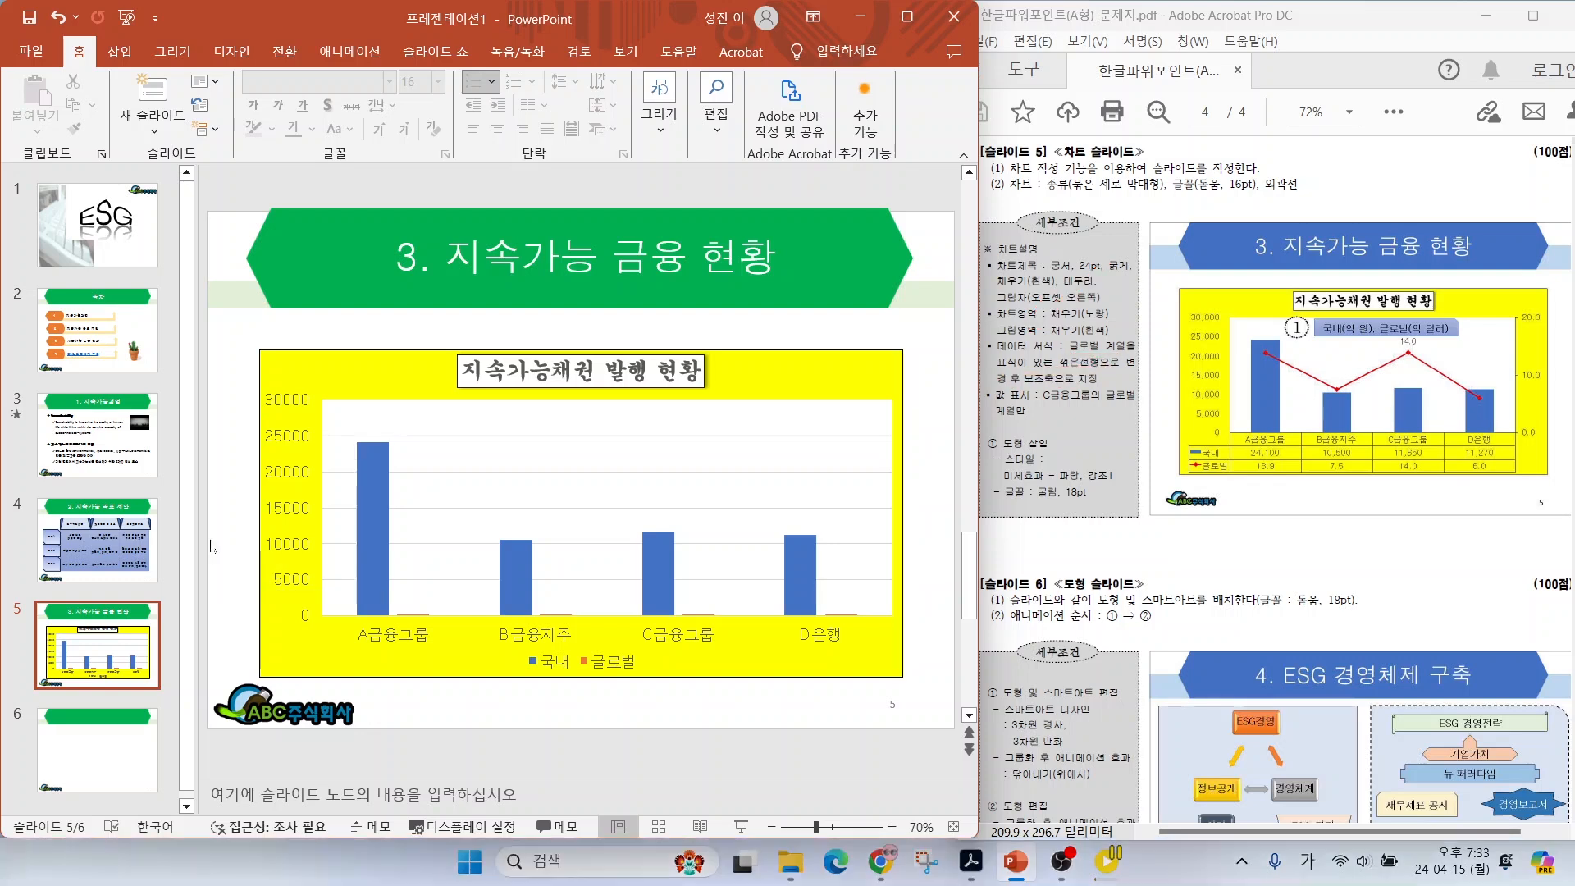
pyautogui.hotkey('ctrl', '2')
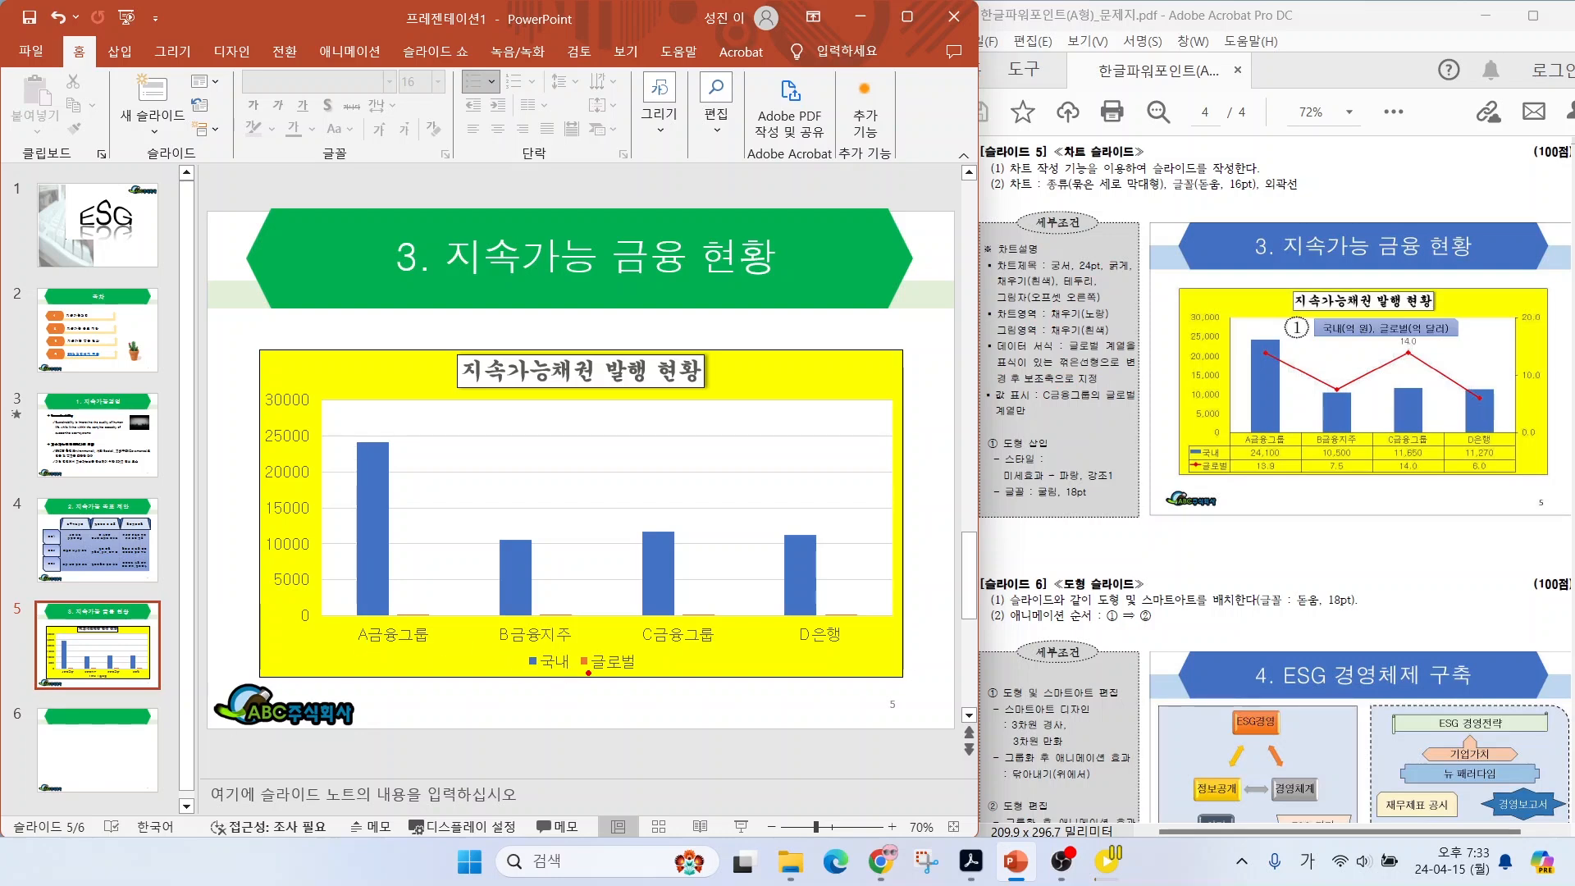
pyautogui.moveTo(589, 670); pyautogui.dragTo(654, 722)
pyautogui.moveTo(557, 607); pyautogui.dragTo(591, 575)
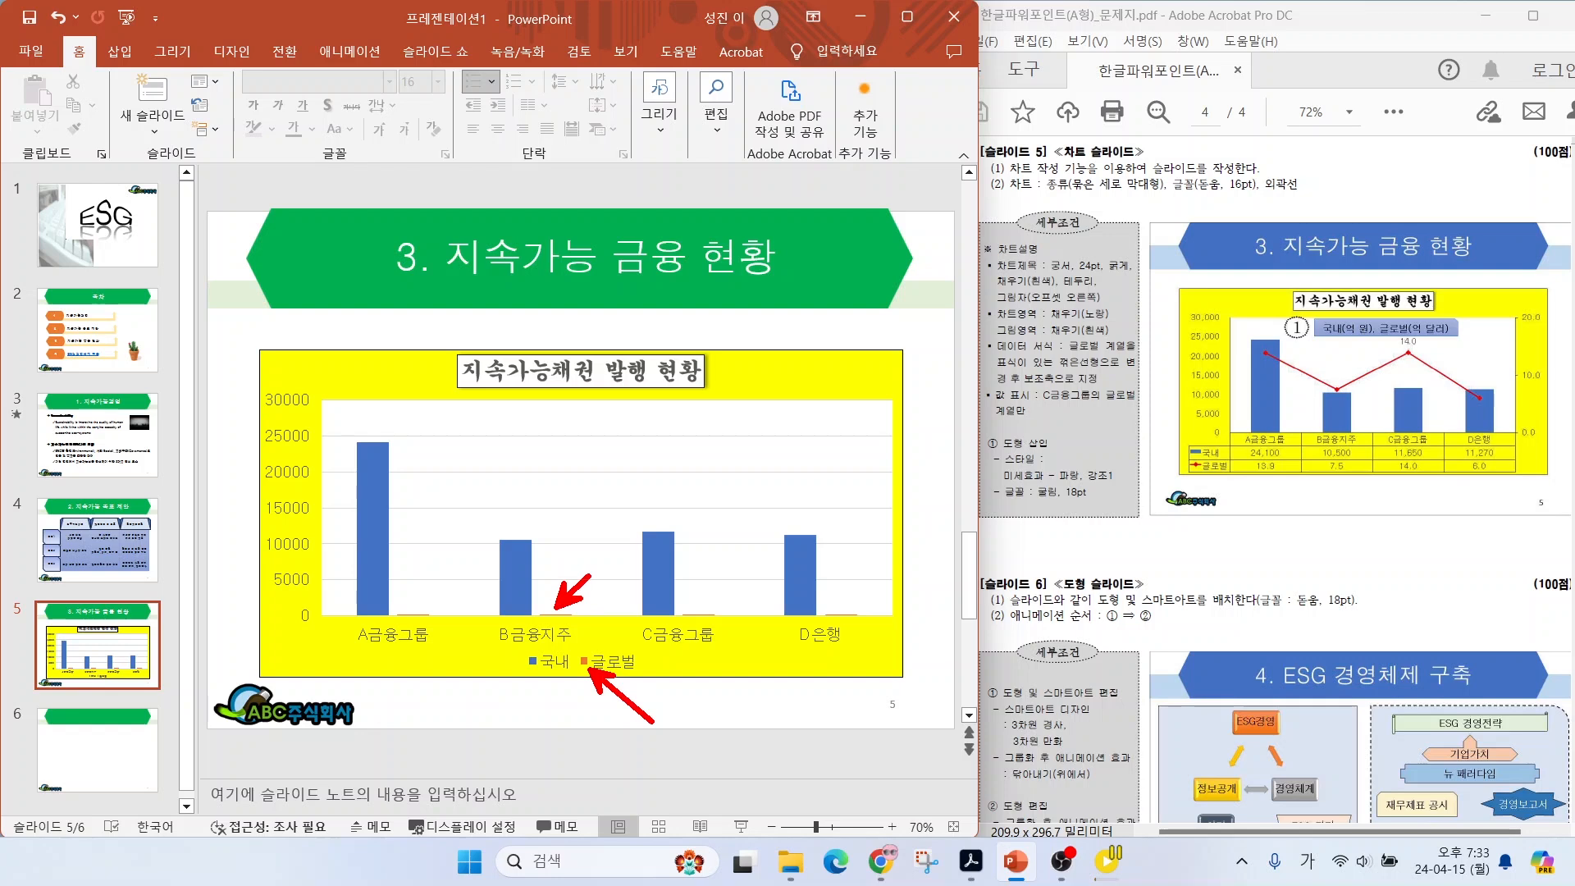
pyautogui.press('Escape')
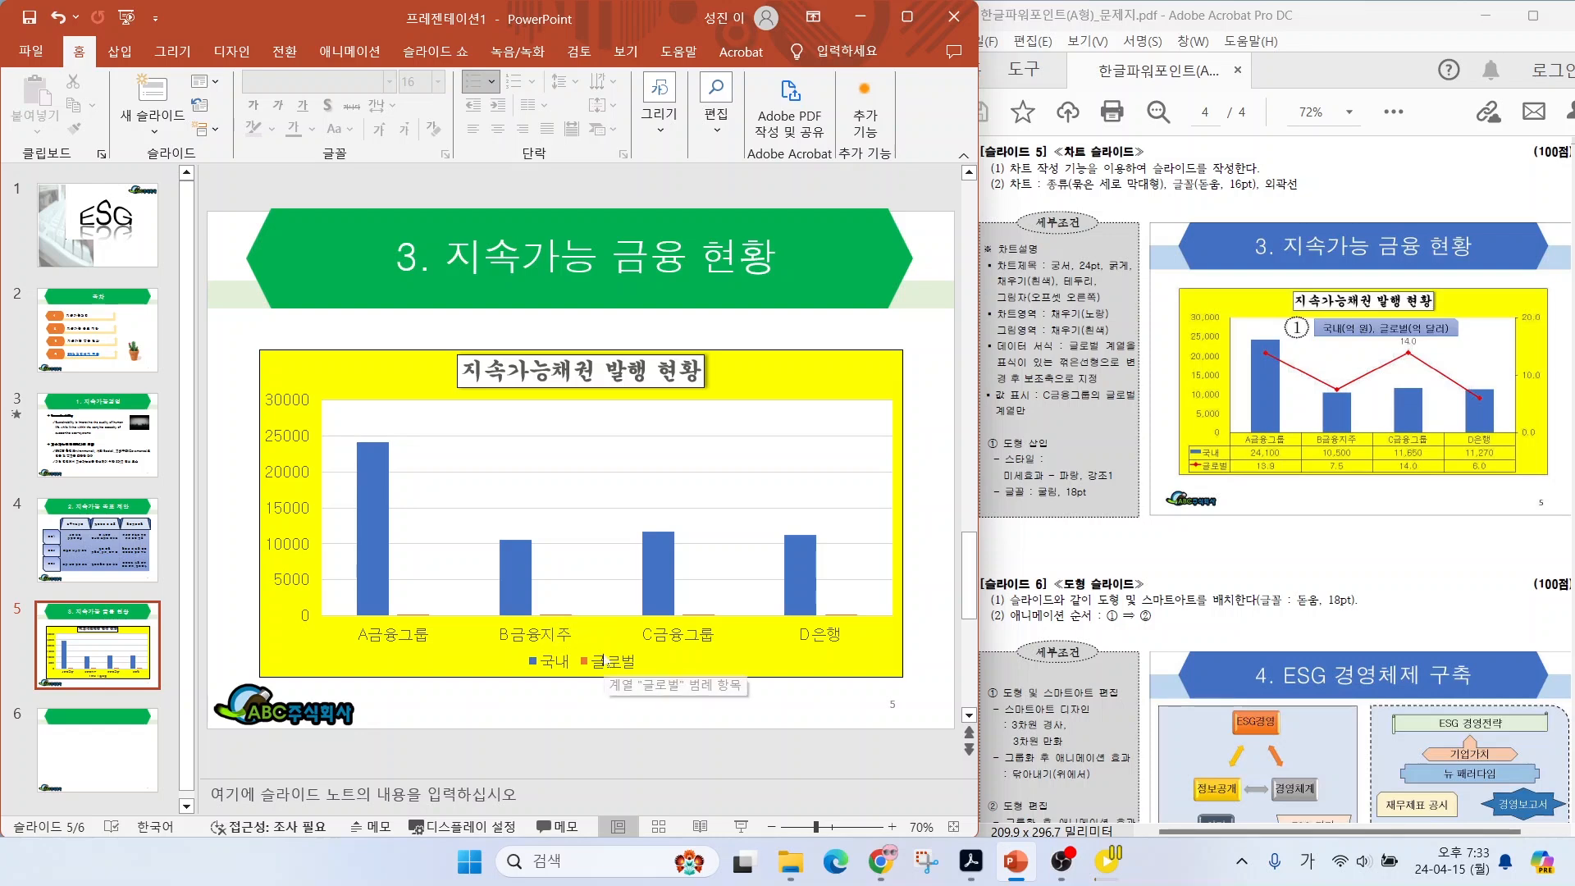
# Change the 글로벌 series to a line with markers (표식이 있는 꺾은선형) plotted on the secondary axis (보조 축).
pyautogui.click(554, 615)
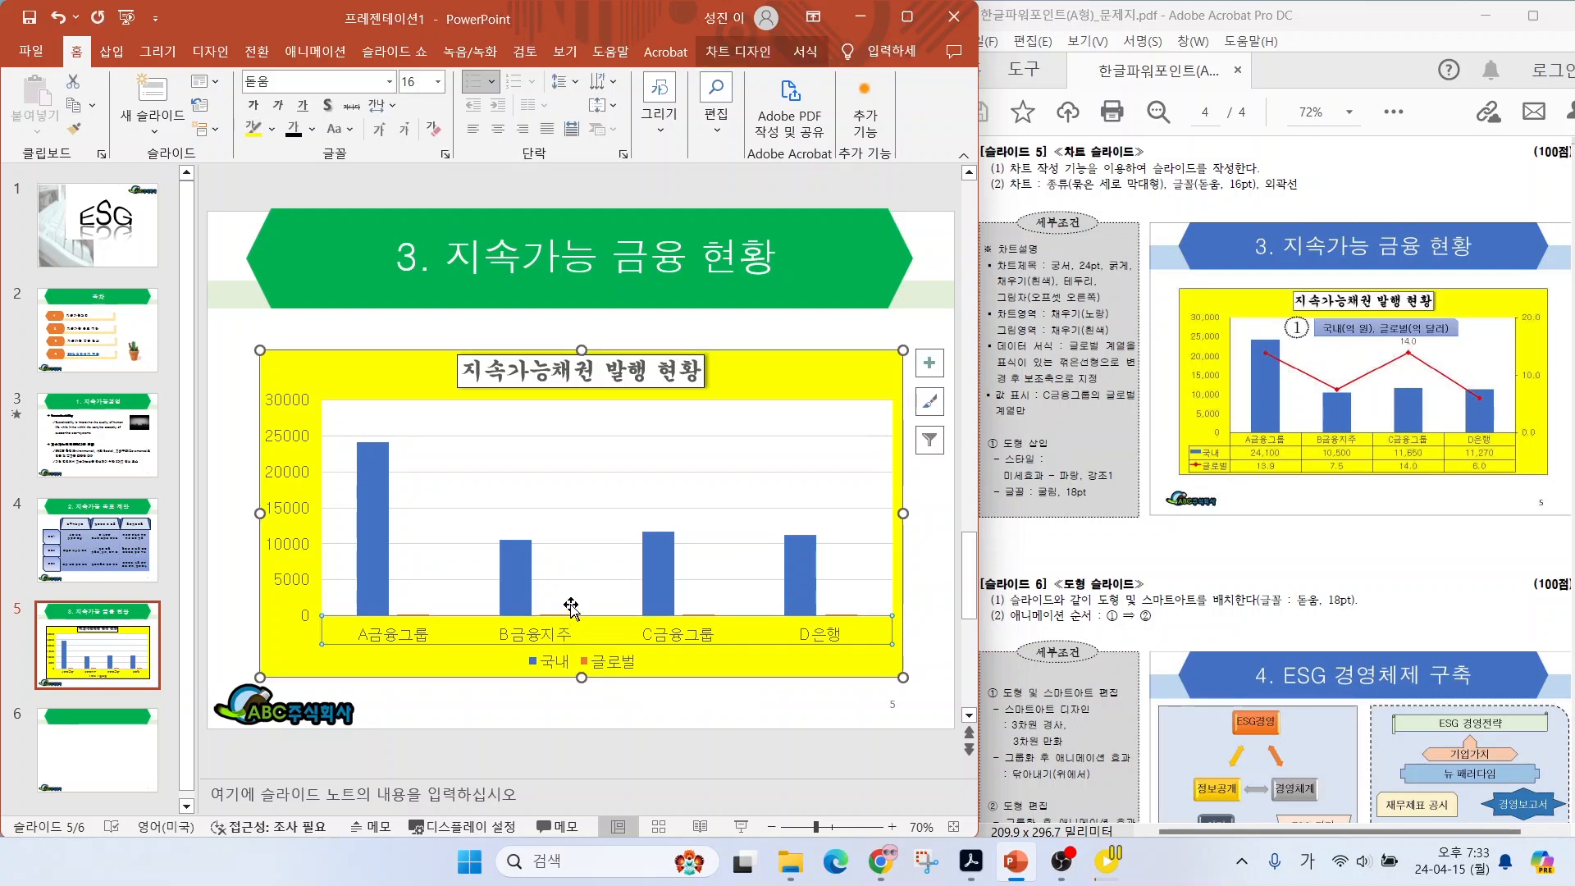
pyautogui.click(602, 665)
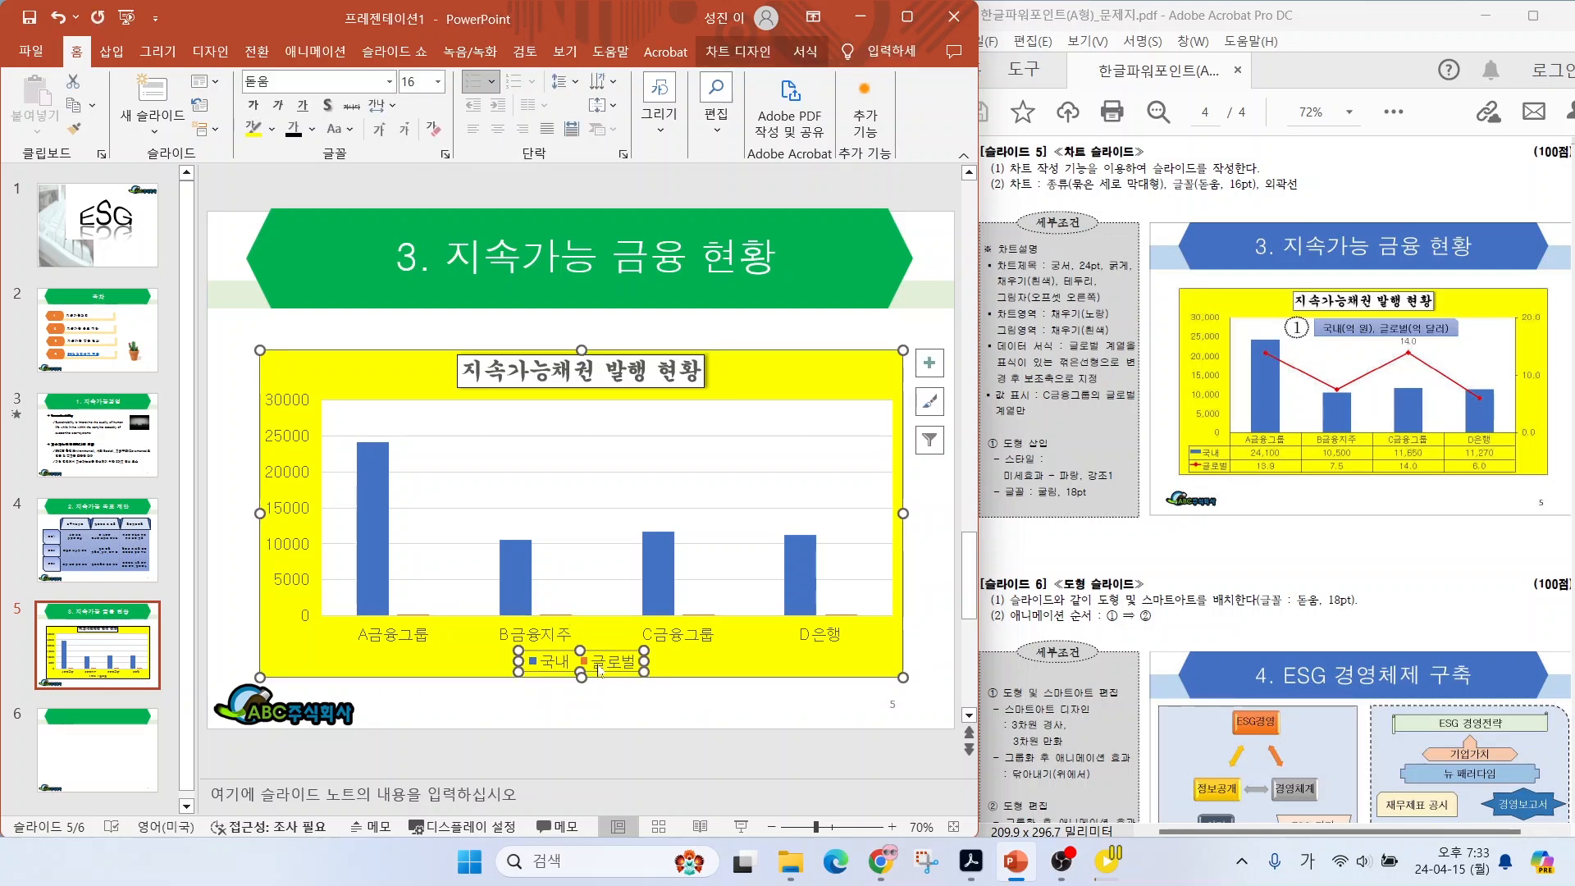
pyautogui.click(611, 668)
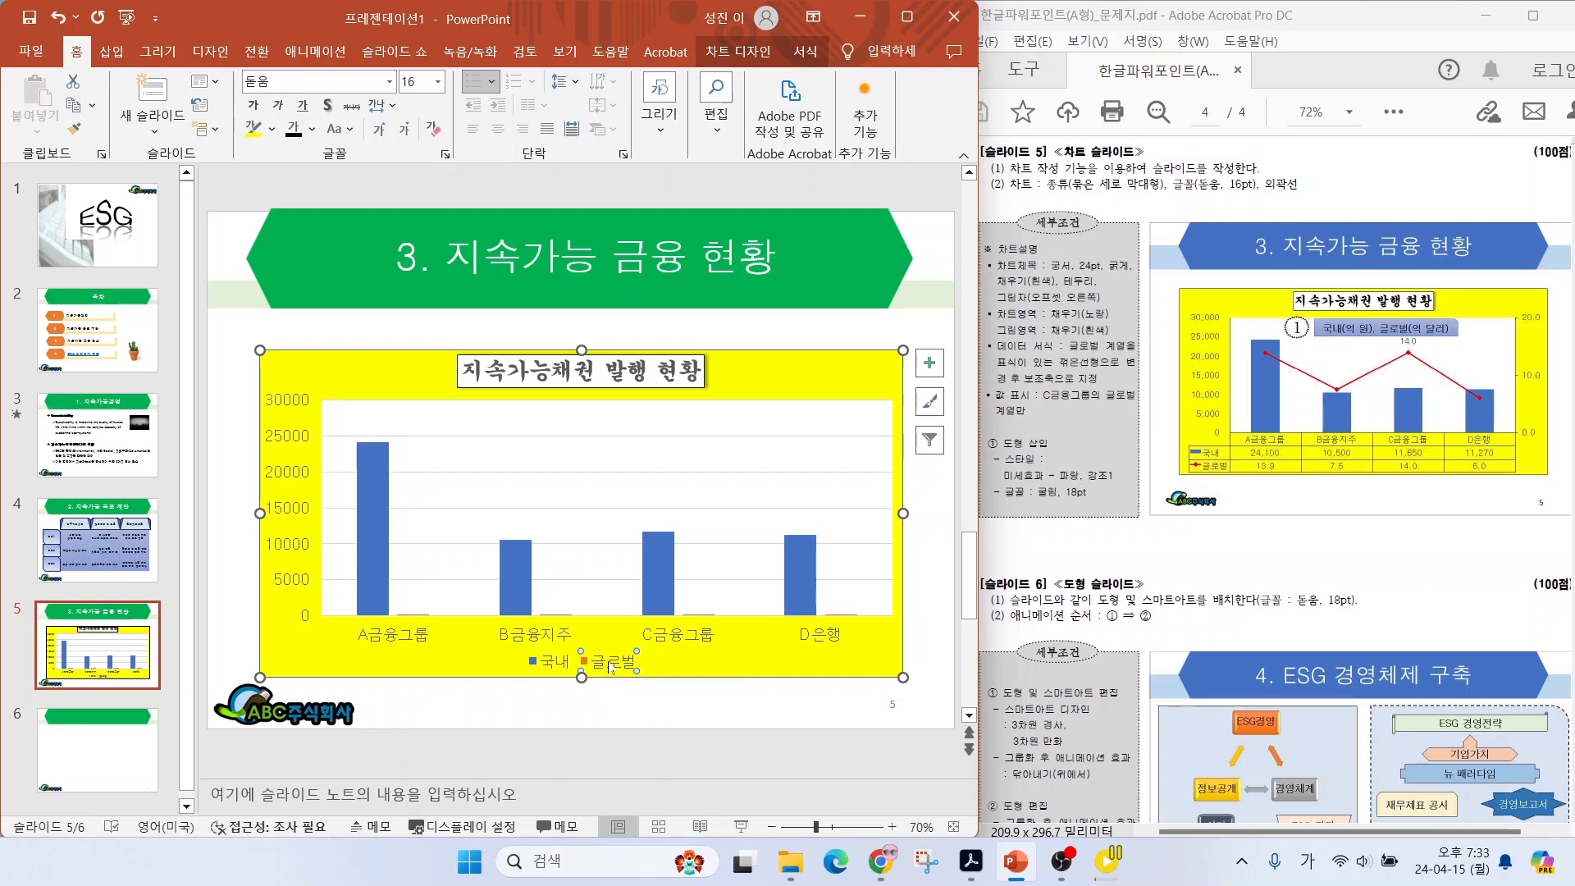
pyautogui.rightClick(611, 669)
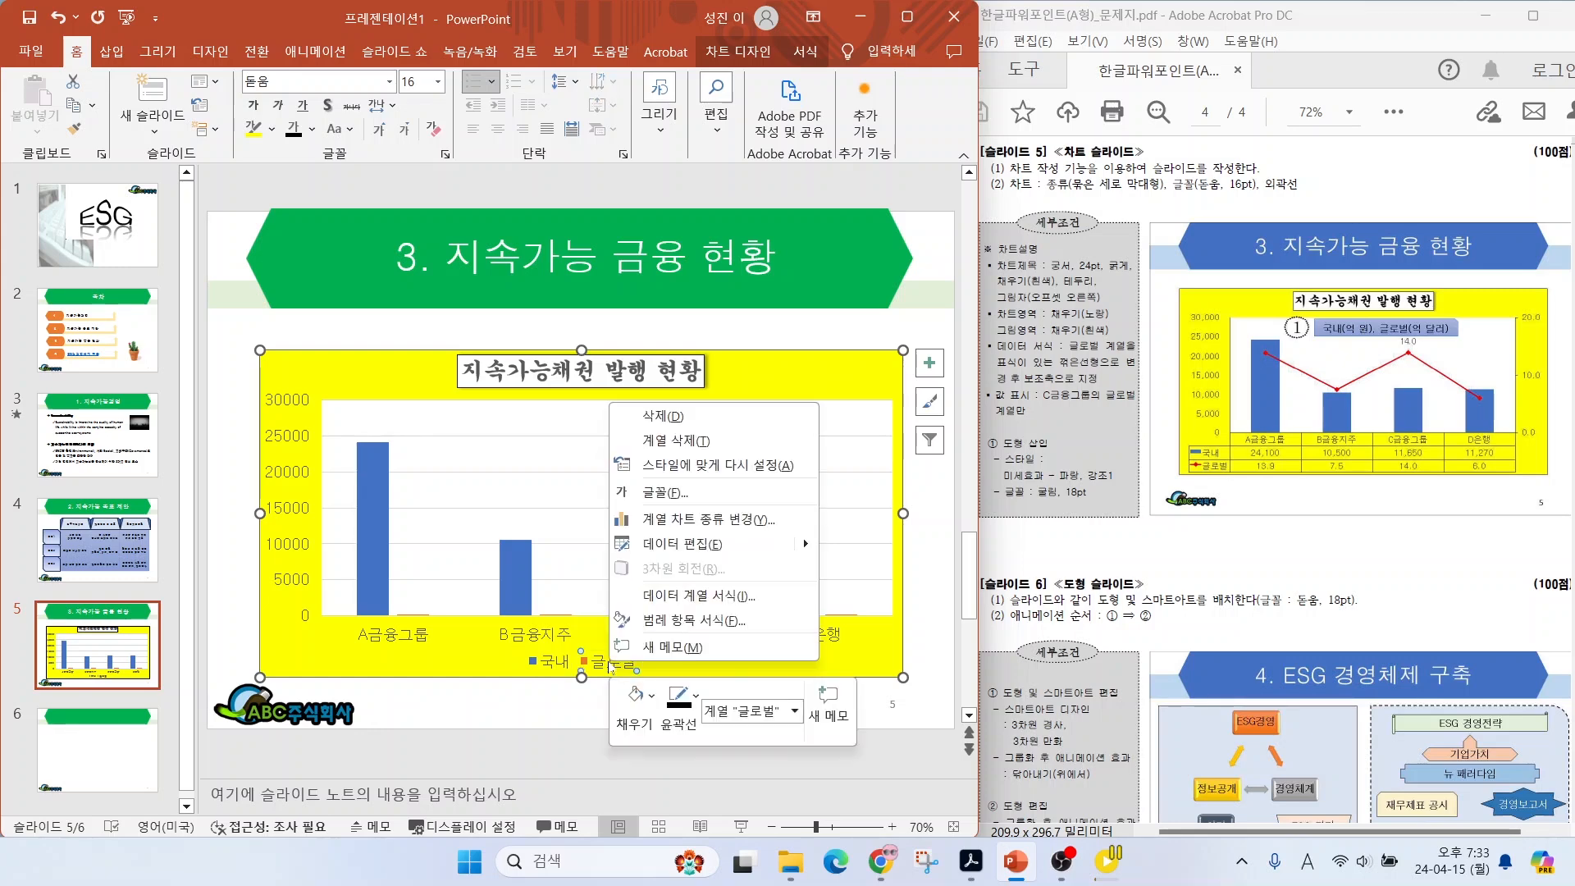
pyautogui.click(709, 520)
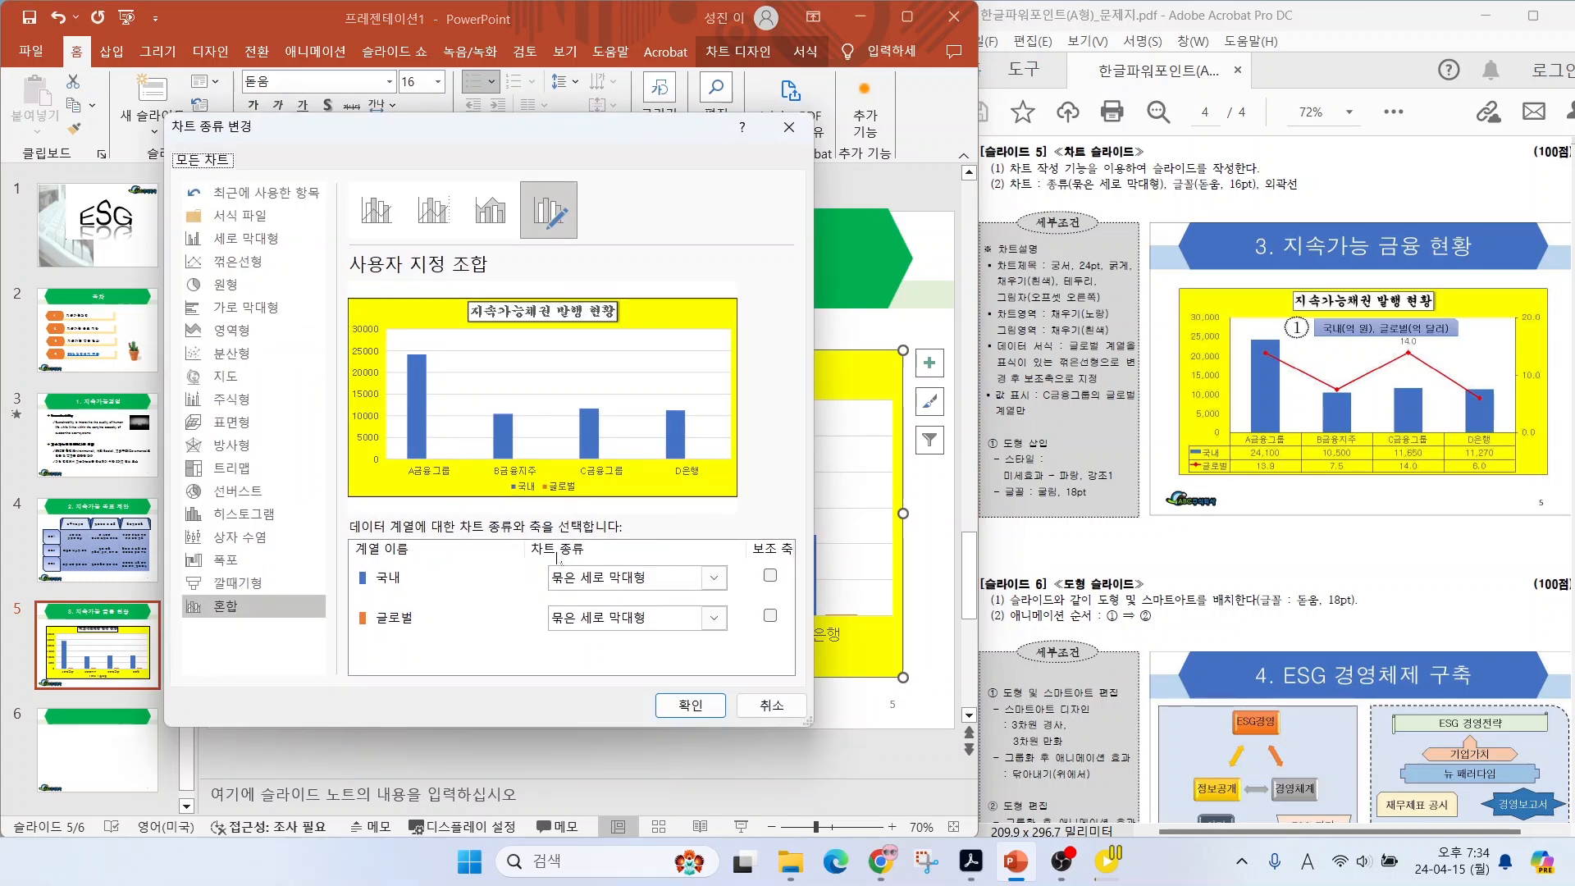
pyautogui.click(614, 624)
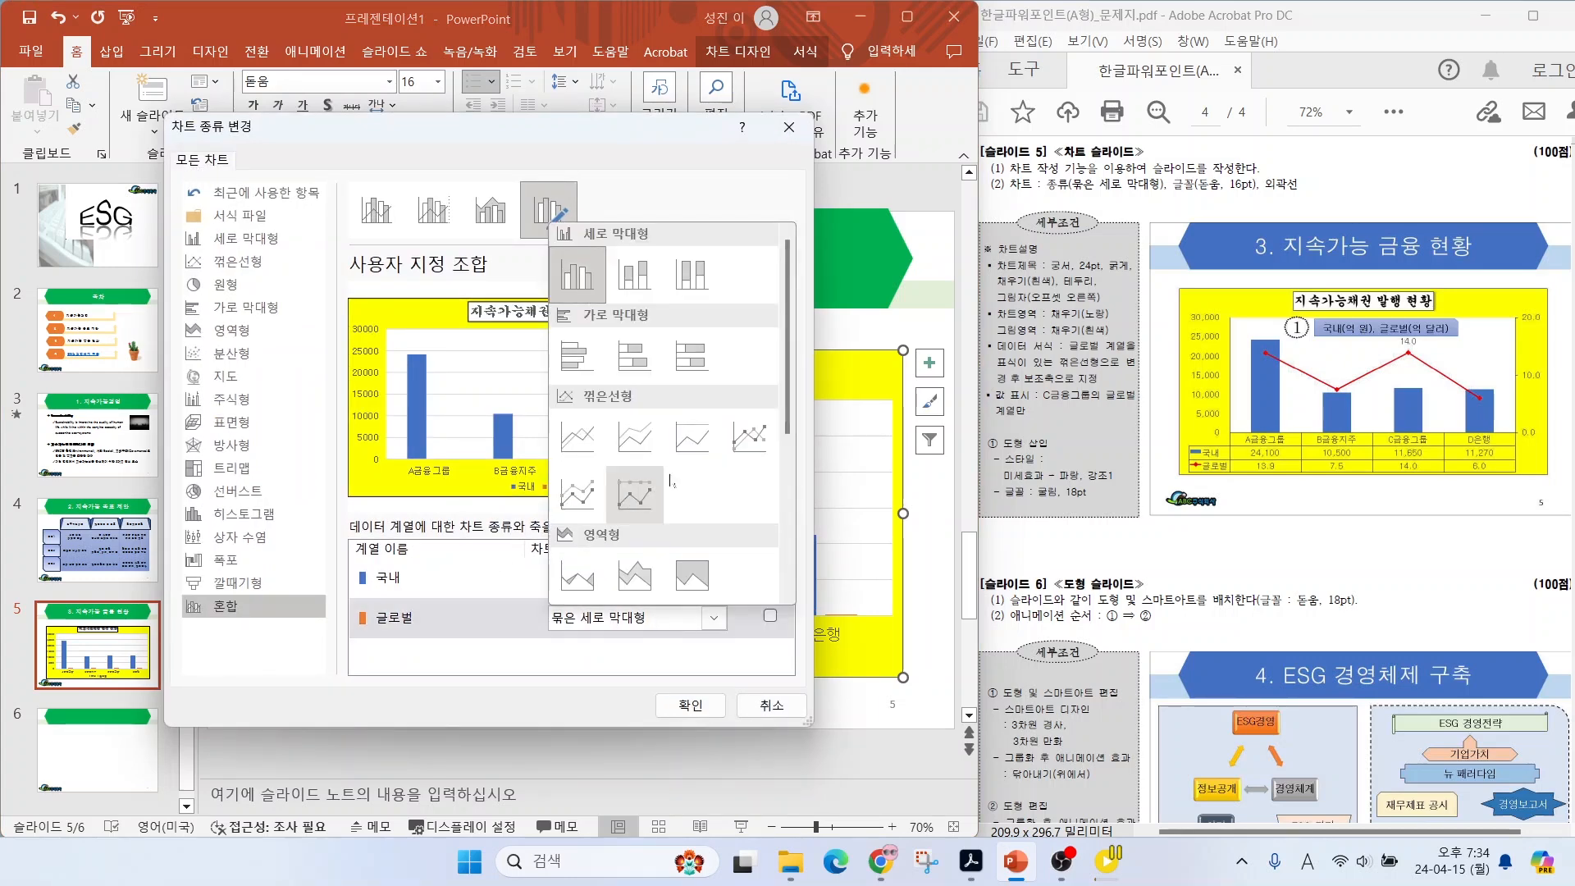
pyautogui.click(747, 445)
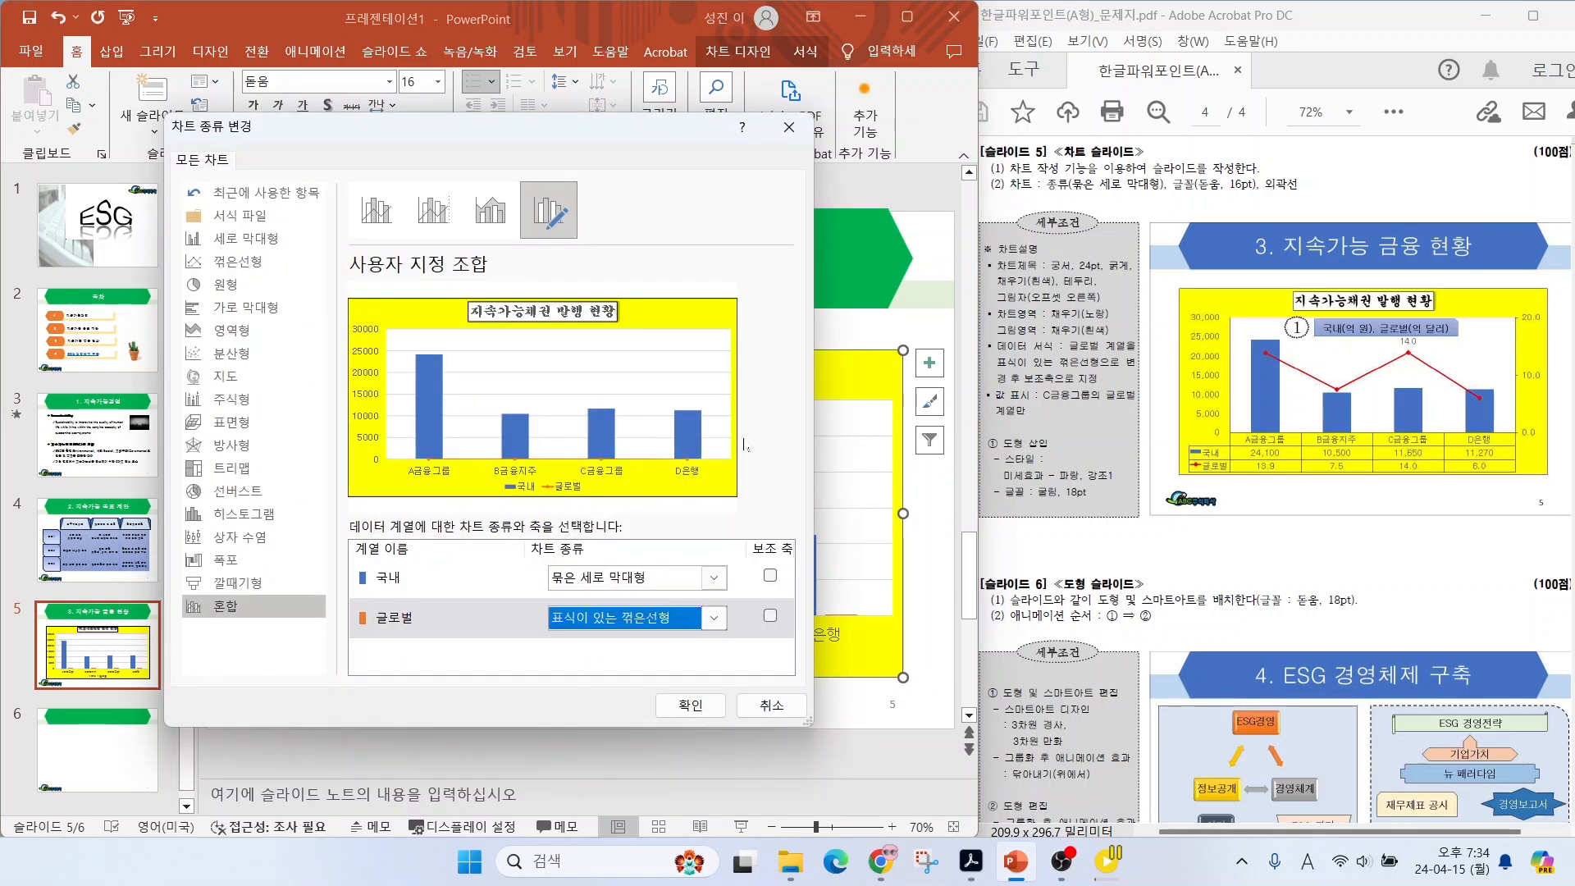
pyautogui.click(770, 616)
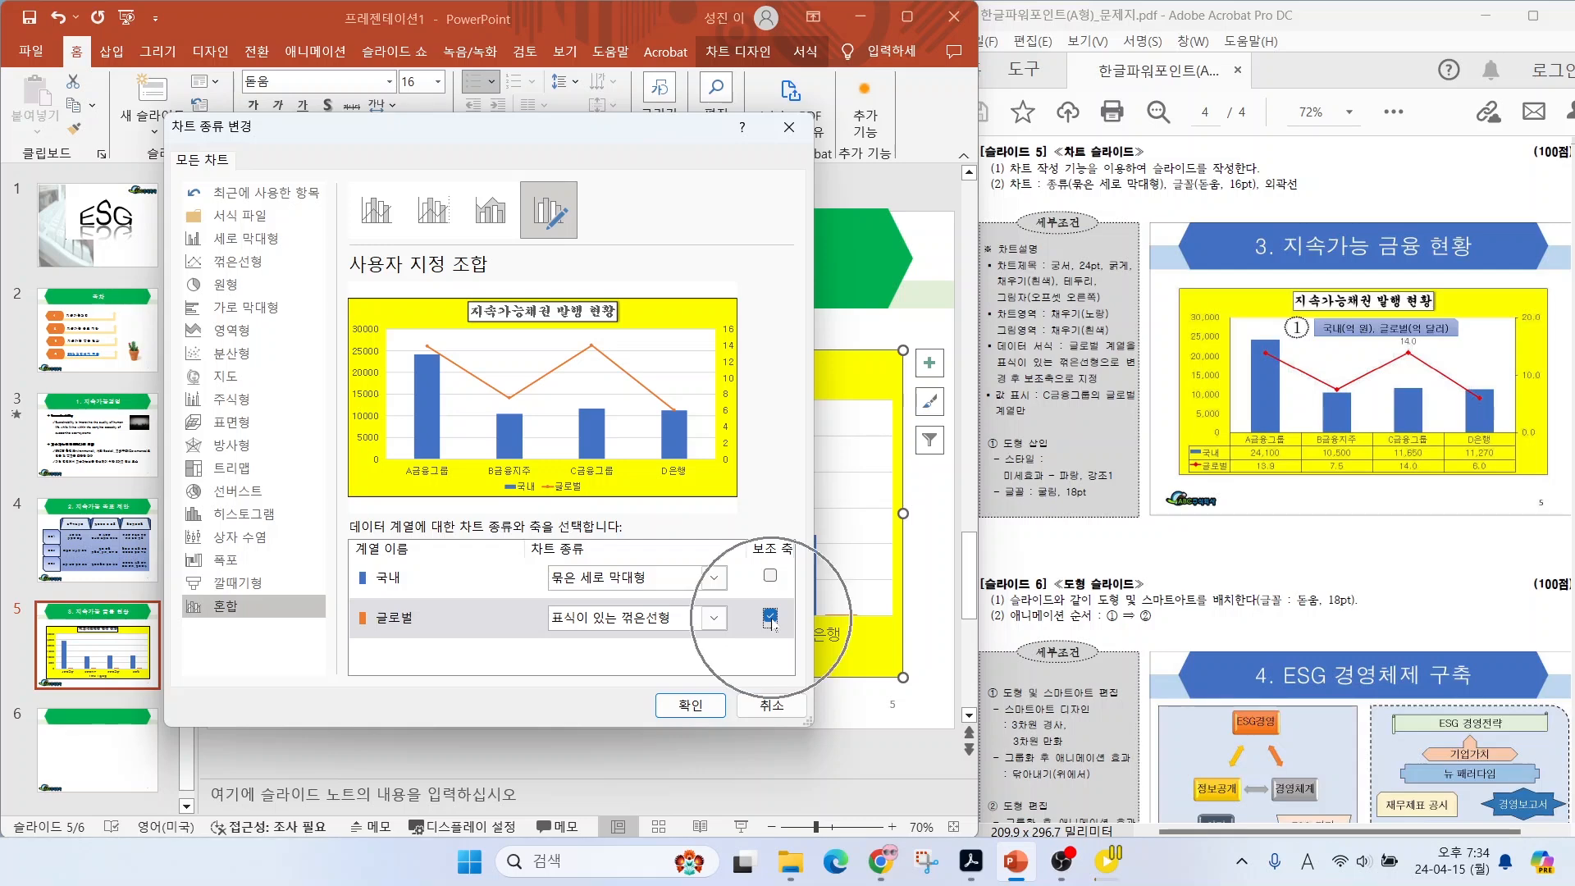
pyautogui.click(690, 705)
pyautogui.press('alt')
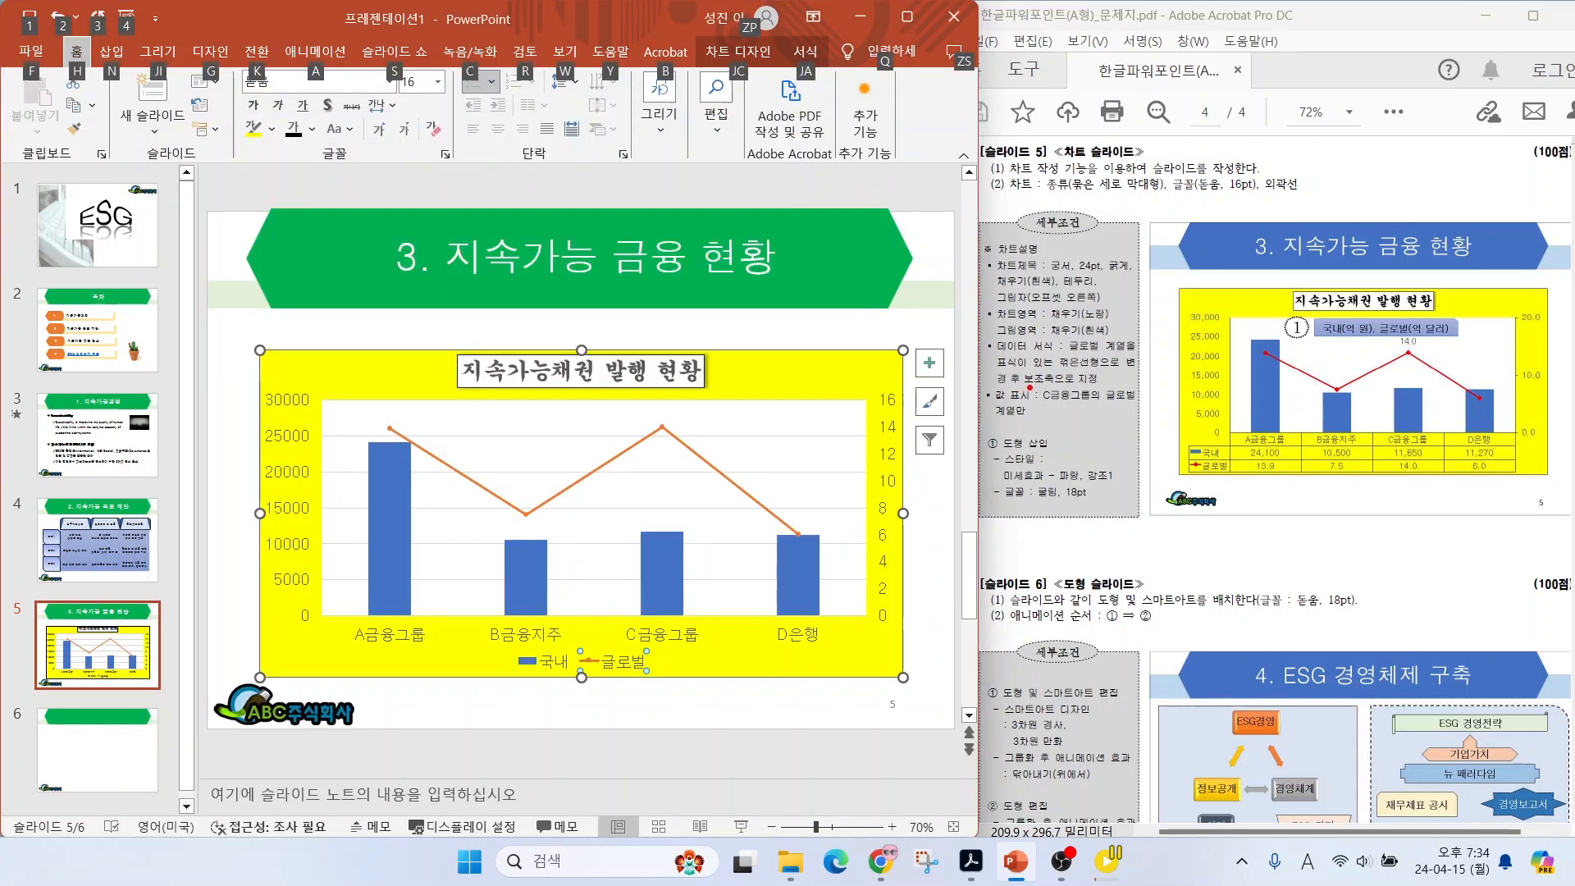
pyautogui.moveTo(1049, 410)
pyautogui.mouseDown()
pyautogui.moveTo(1100, 410)
pyautogui.moveTo(1129, 378)
pyautogui.moveTo(1139, 416)
pyautogui.mouseUp()
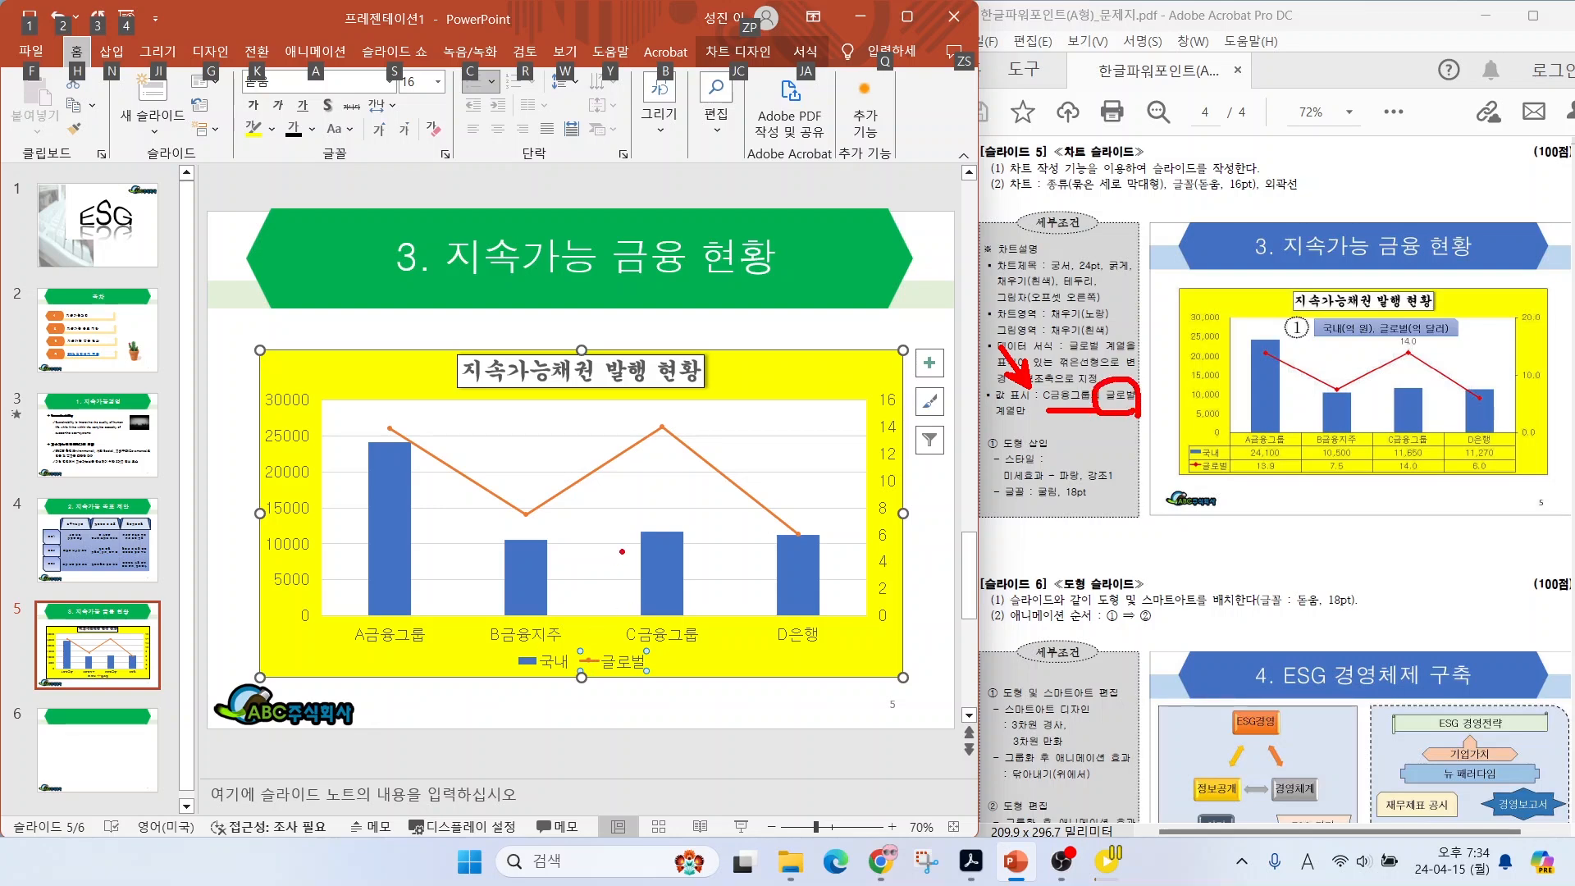
pyautogui.moveTo(692, 631)
pyautogui.mouseDown()
pyautogui.moveTo(604, 501)
pyautogui.moveTo(713, 492)
pyautogui.moveTo(696, 624)
pyautogui.mouseUp()
pyautogui.moveTo(656, 420); pyautogui.dragTo(738, 359)
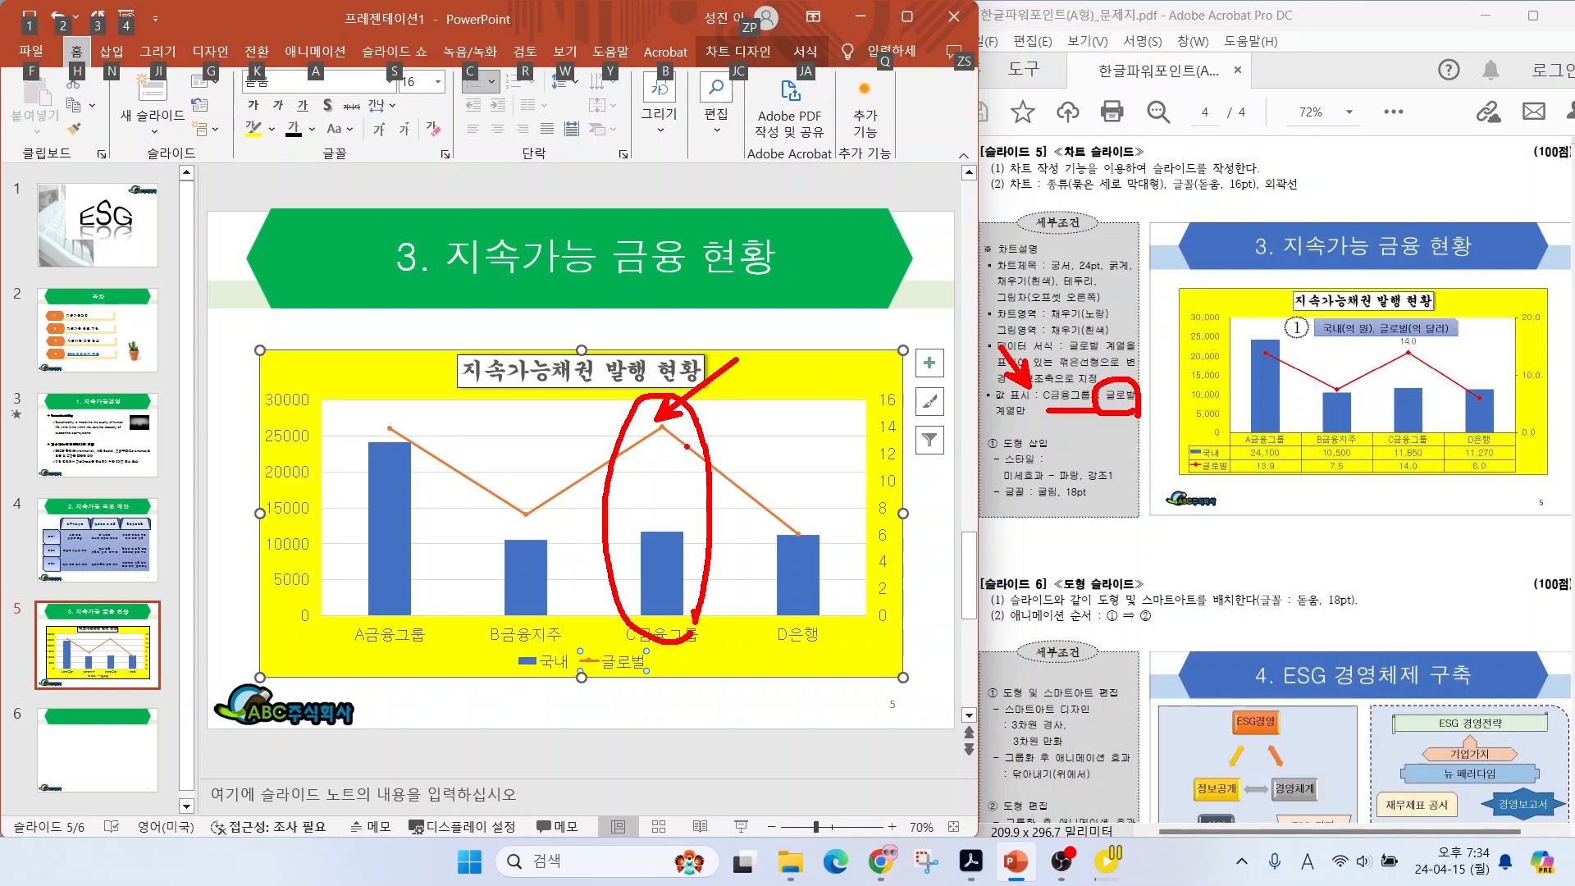
pyautogui.press('Escape')
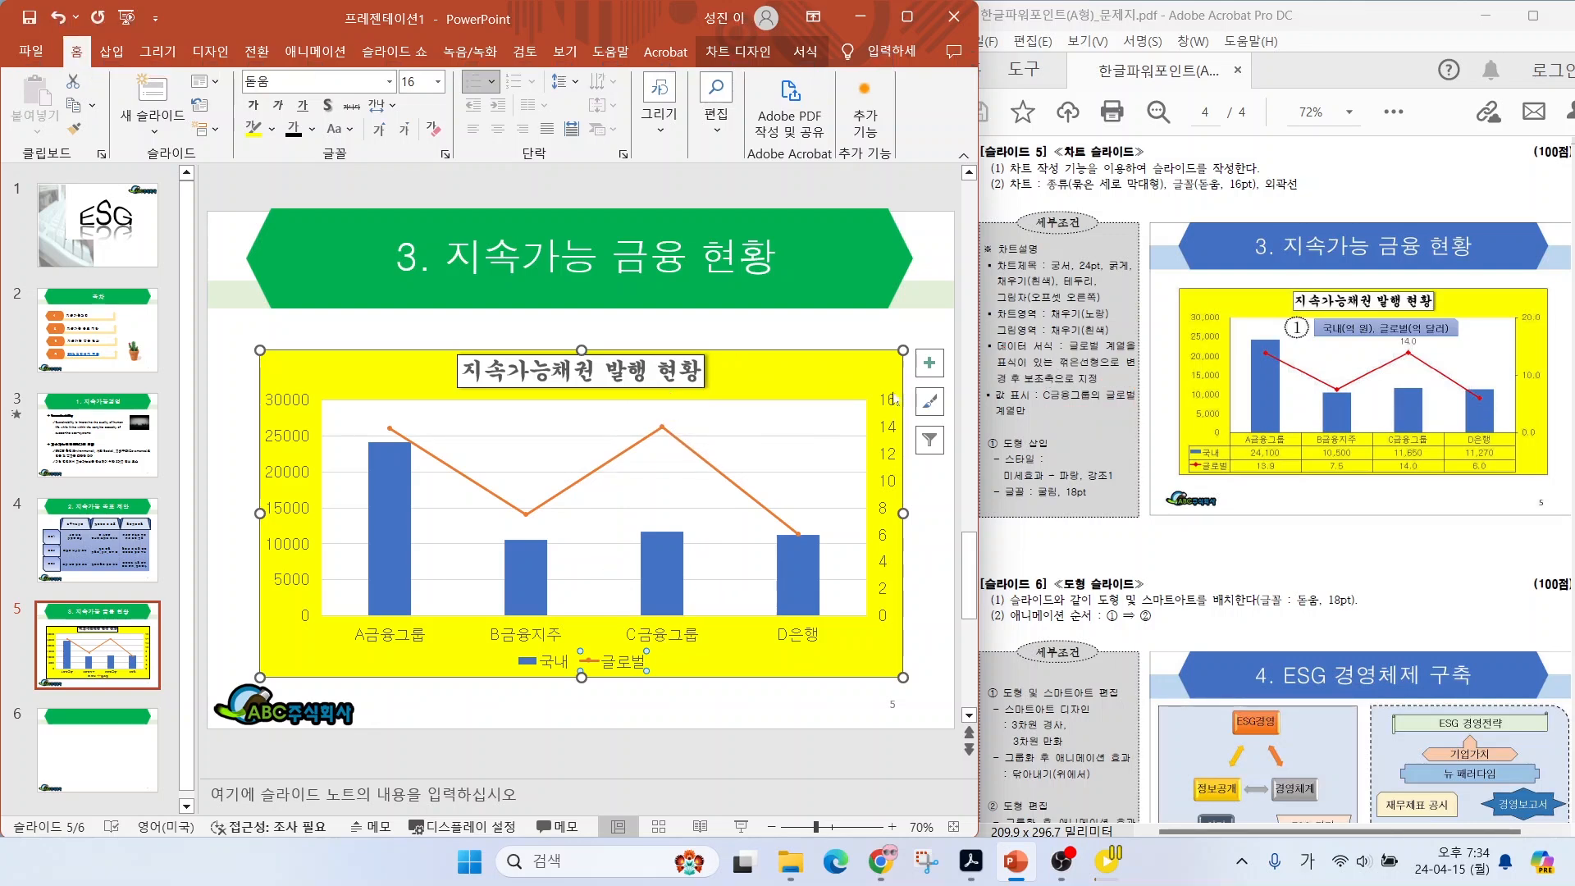
# Select the 글로벌 line series in the chart.
pyautogui.click(662, 429)
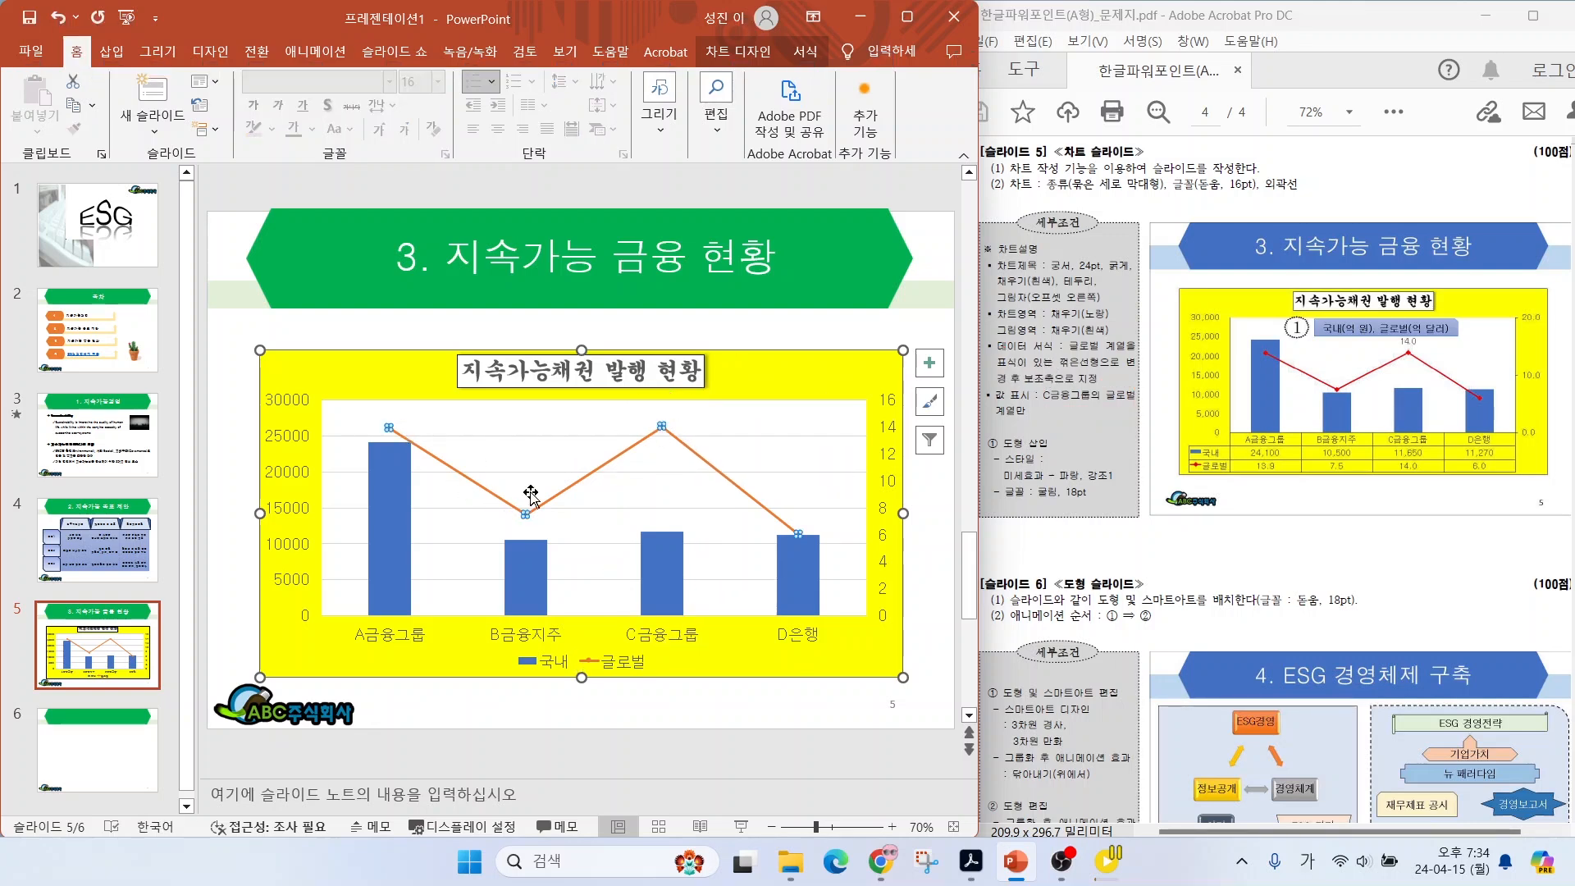